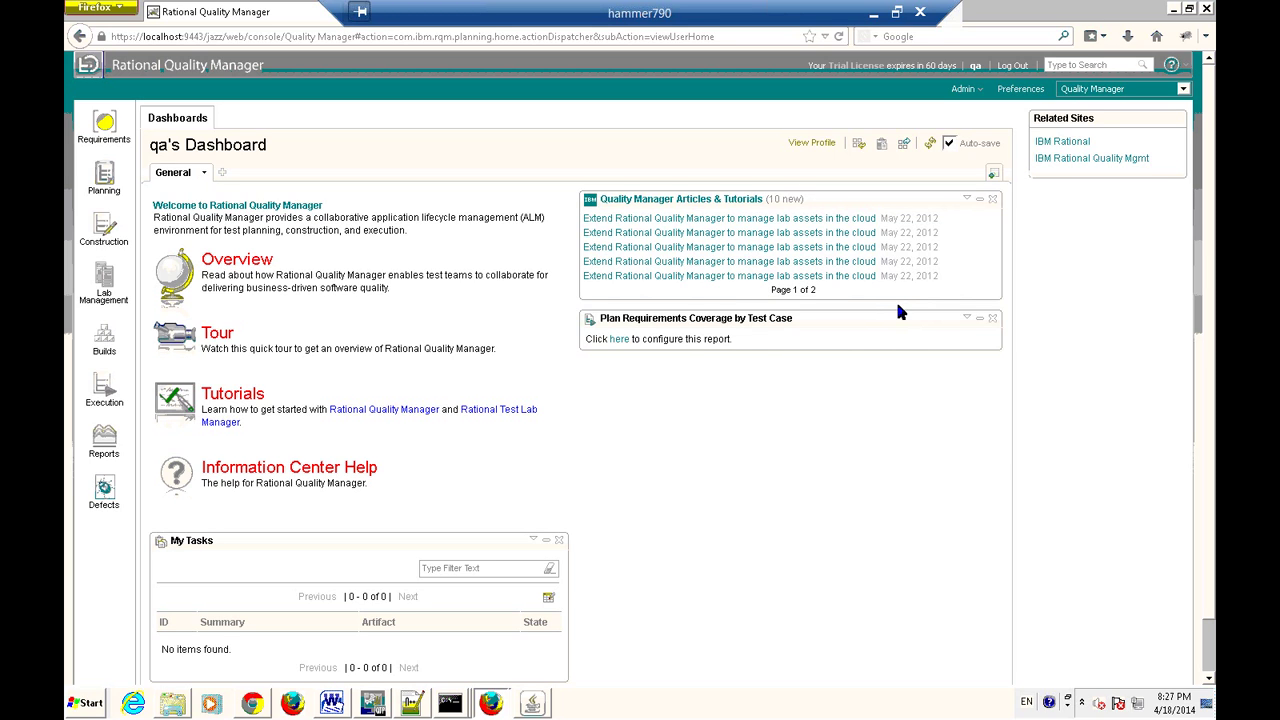
Read an 'Extend Rational Quality Manager' lab-assets cloud article, then bring up the Windows Start menu.
click(850, 261)
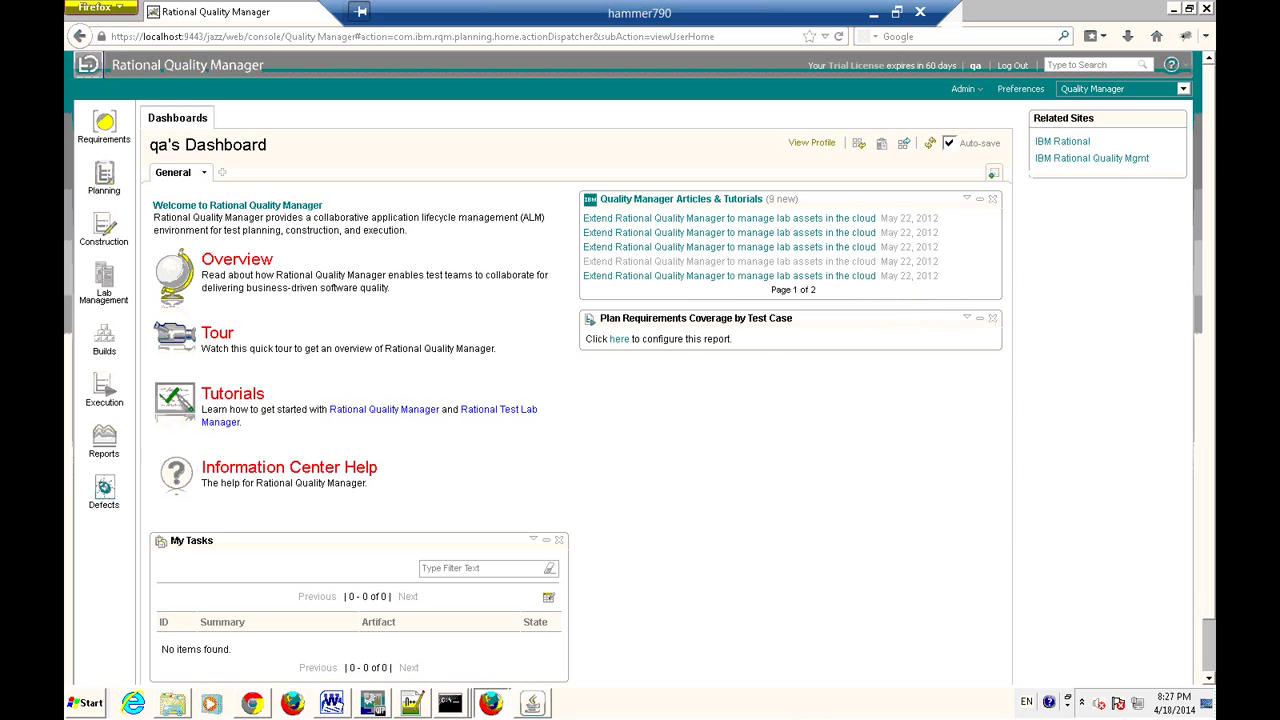
click(84, 706)
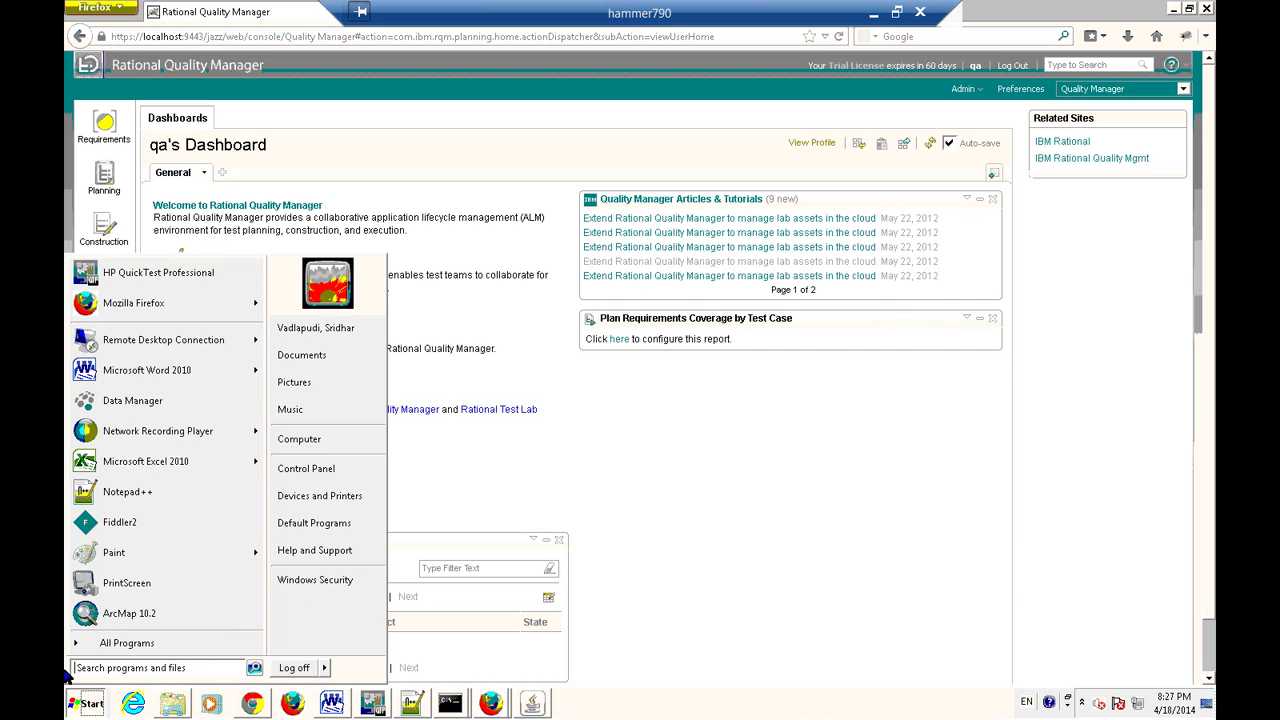
Search the Start menu for 'notepad' to launch Notepad++.
click(171, 651)
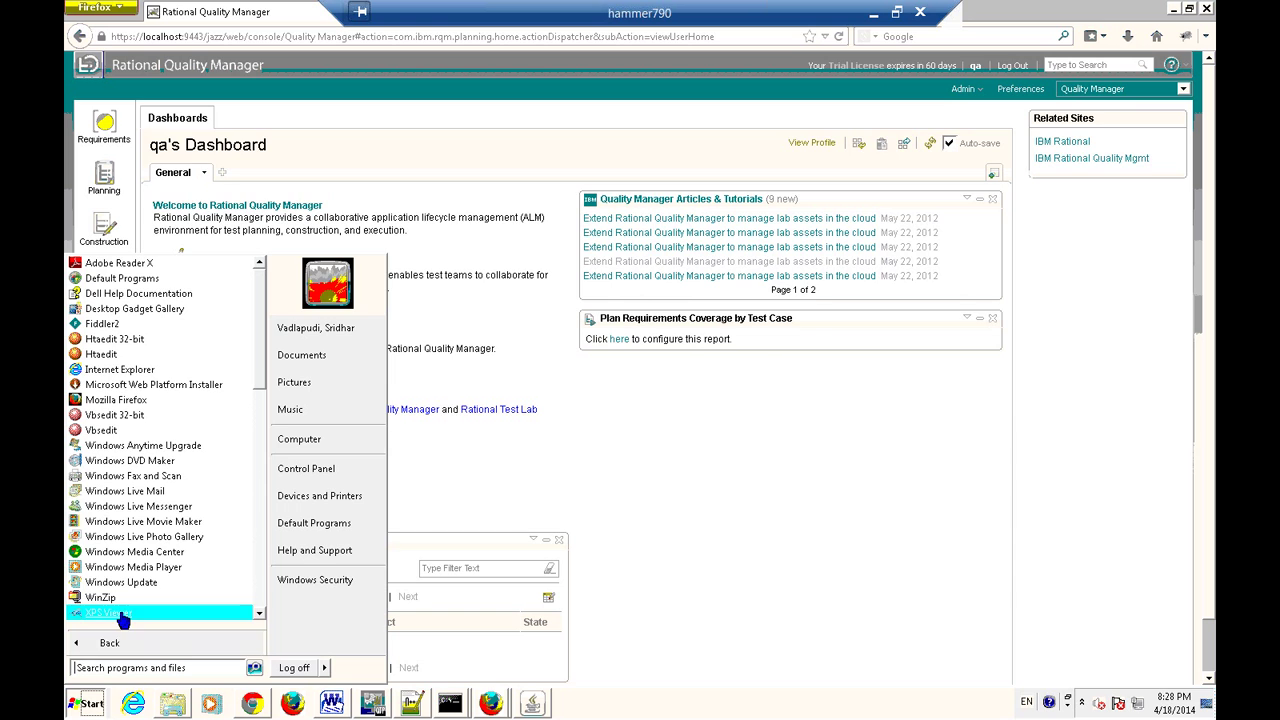
click(126, 669)
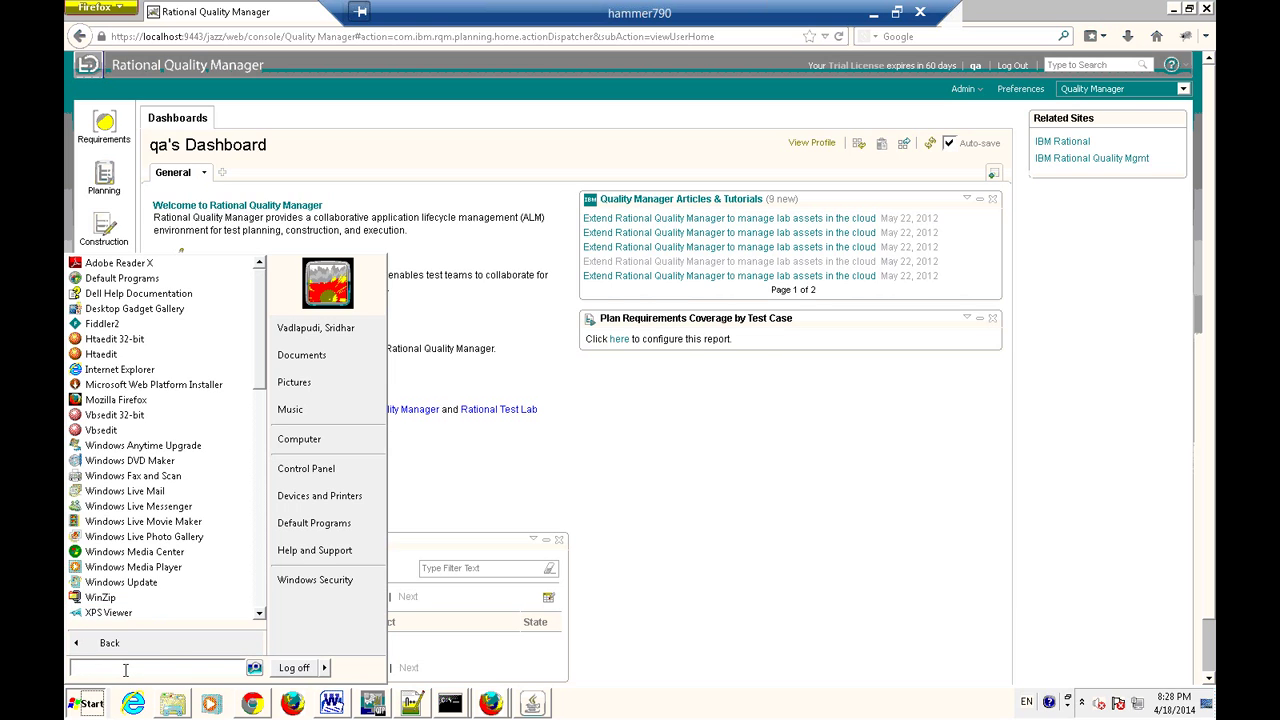
text(notepad)
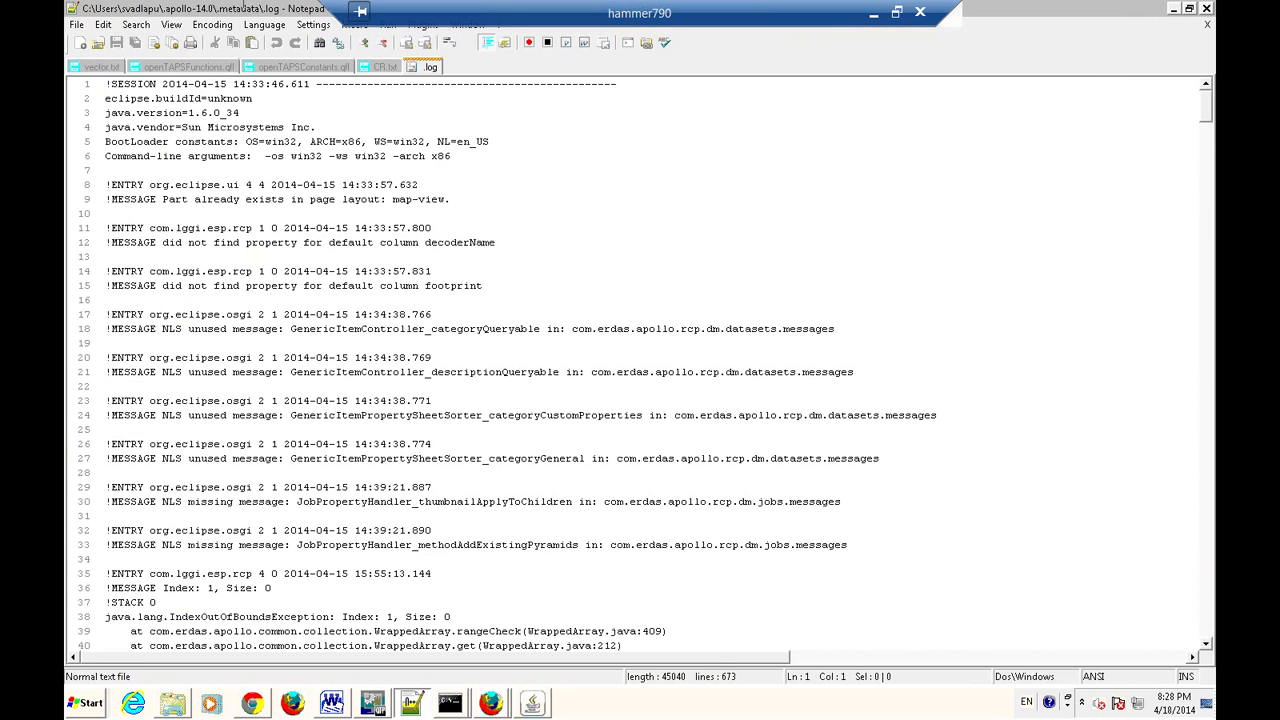
Create a new empty document in Notepad++ and look through the View menu.
click(78, 25)
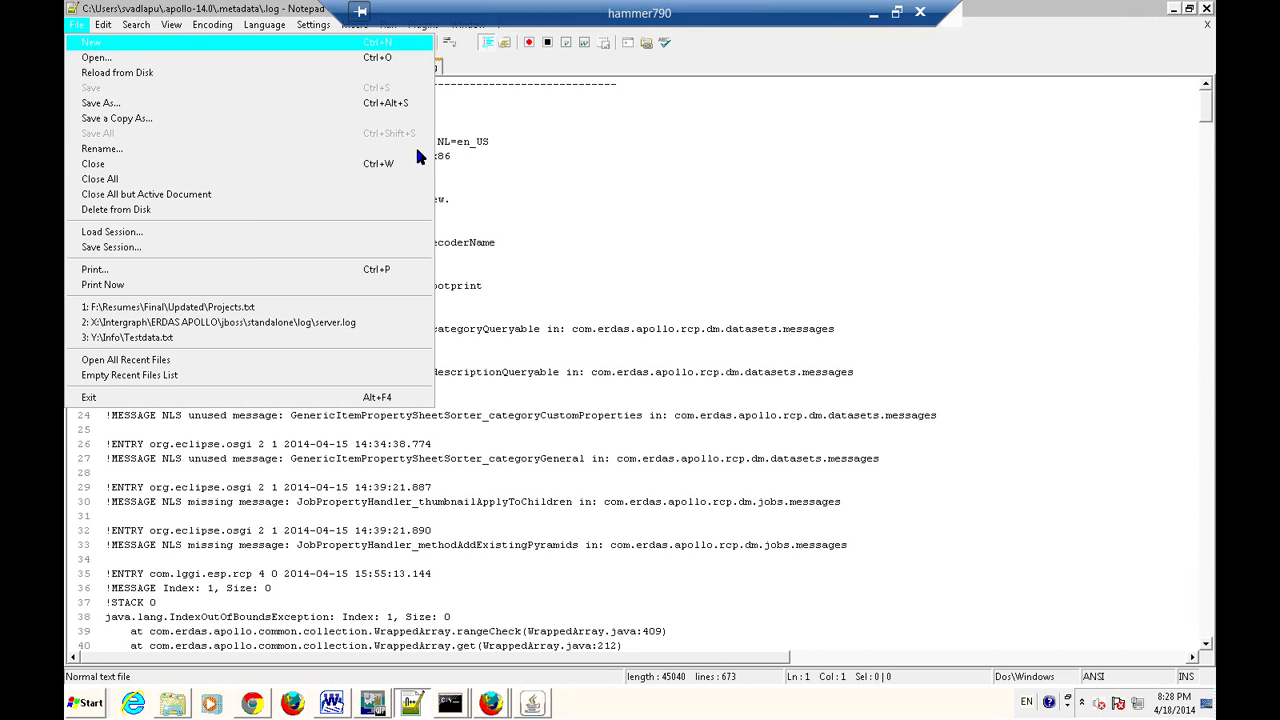
key(Return)
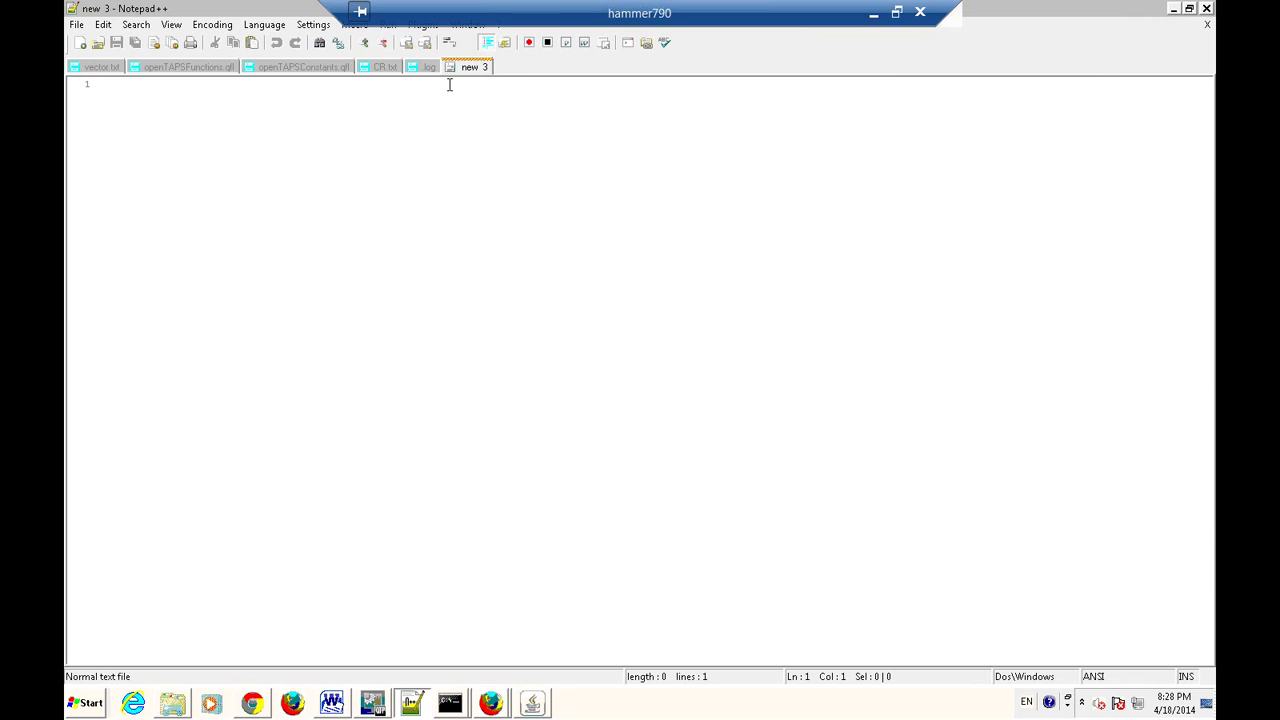
click(168, 26)
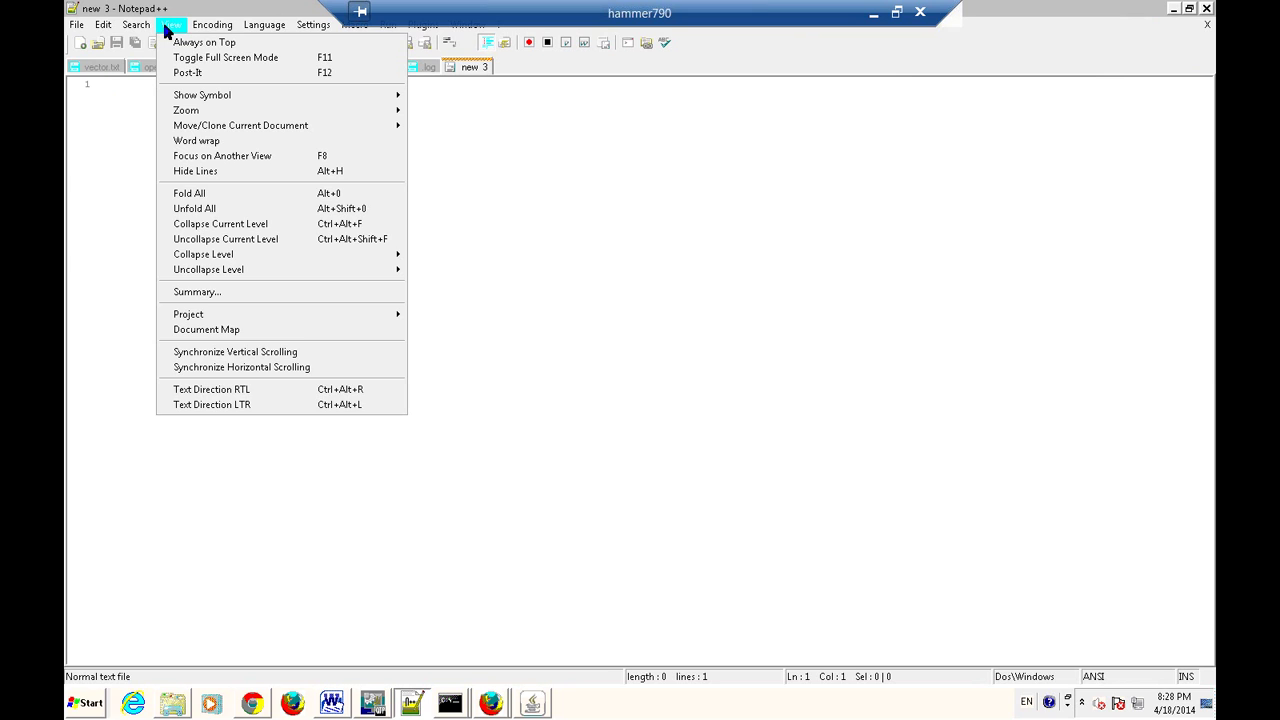
mouse_move(108, 31)
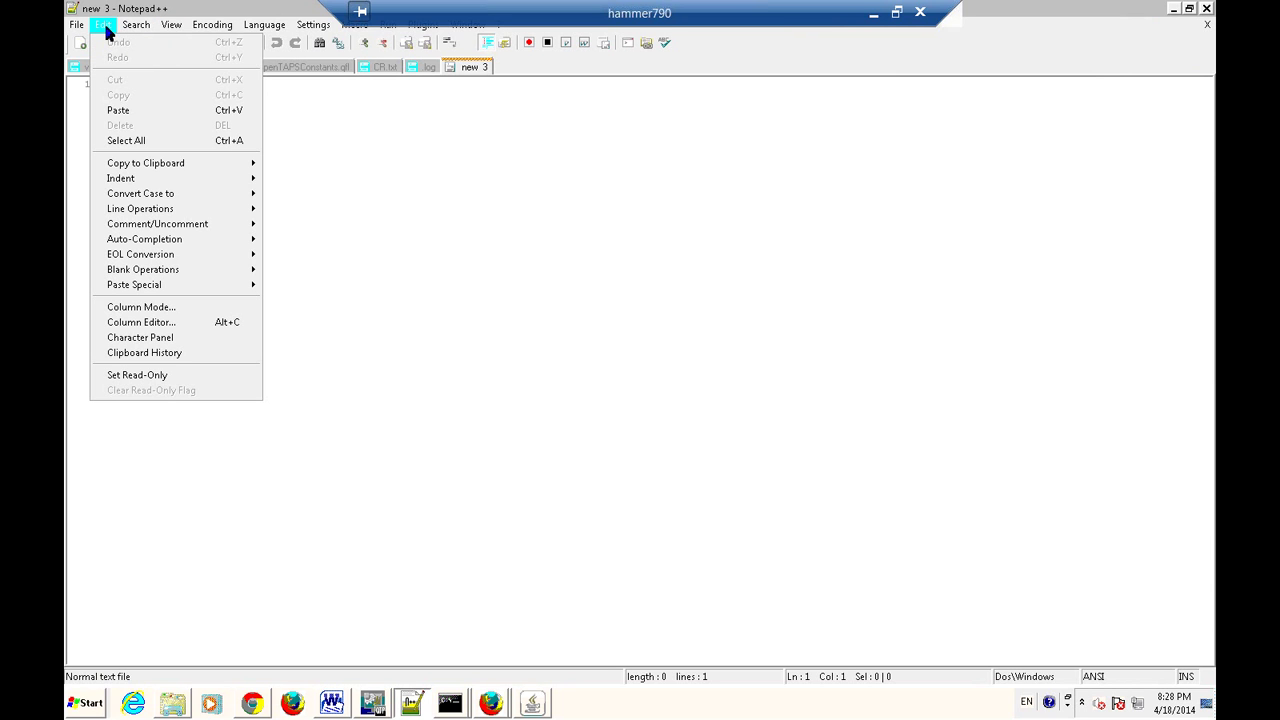
click(287, 18)
Restore the Notepad++ window and check Preferences, then minimize it and reopen the Start menu.
double_click(287, 12)
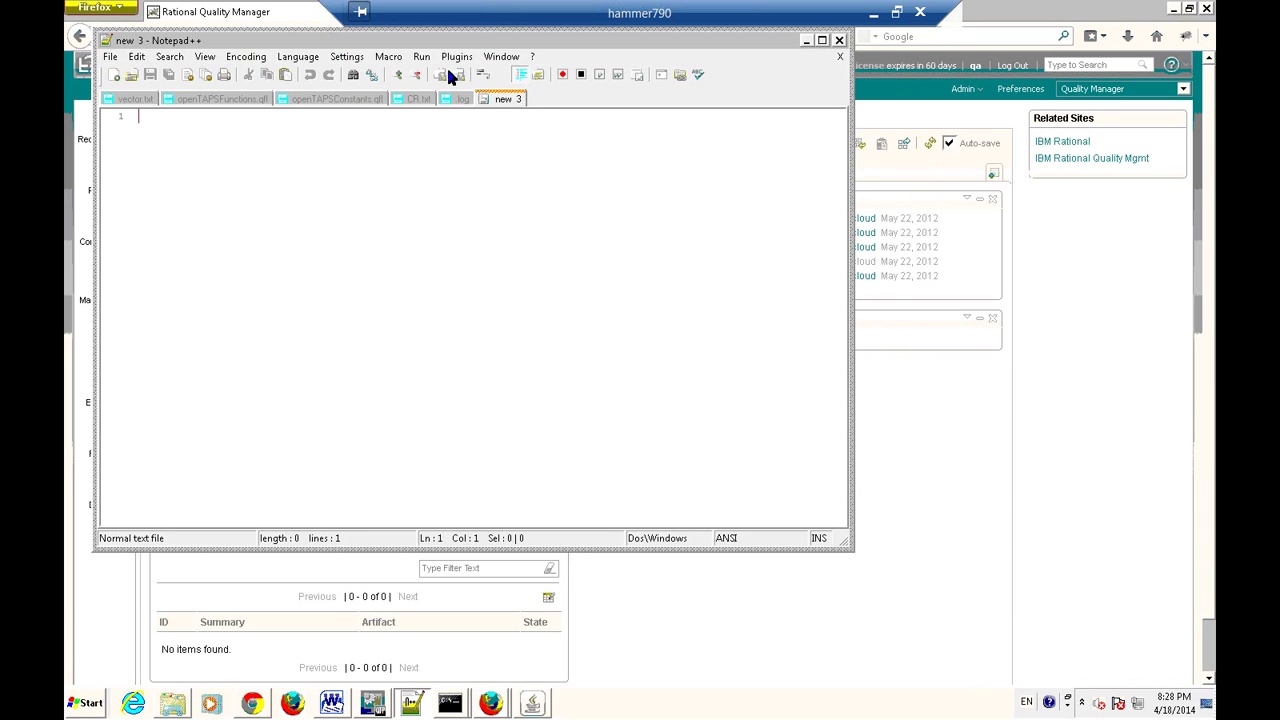
click(334, 60)
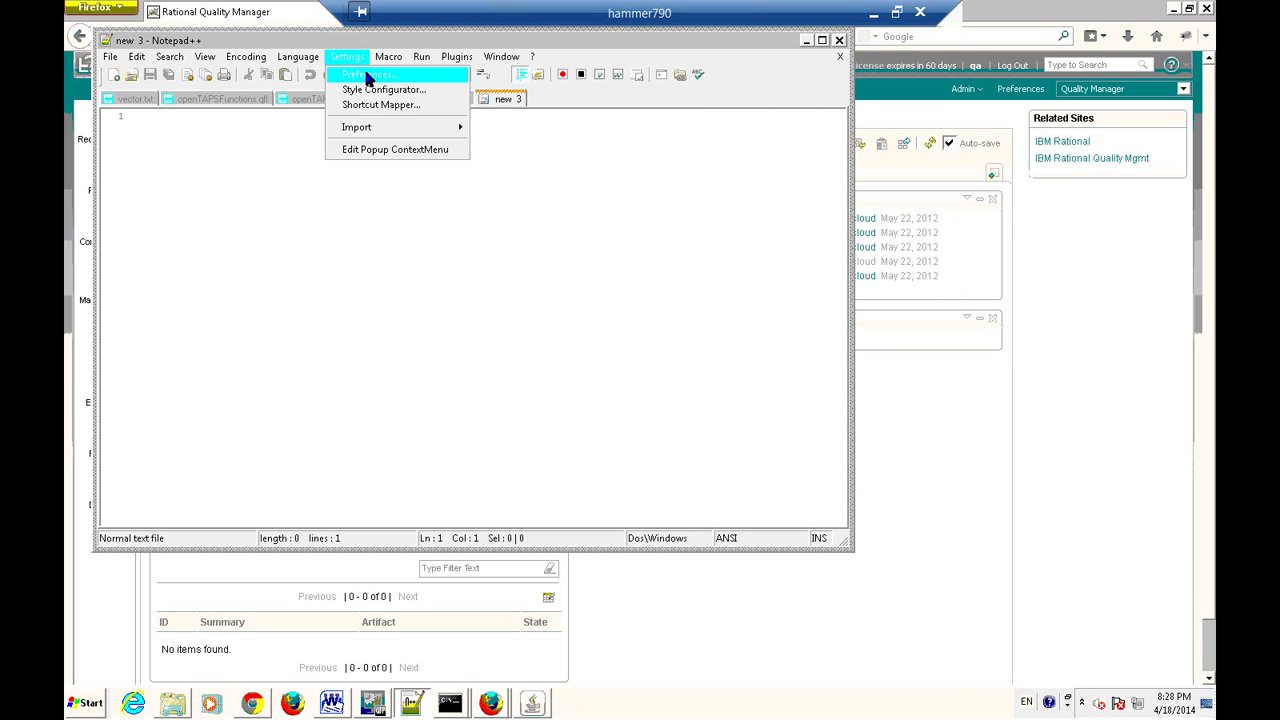
click(364, 74)
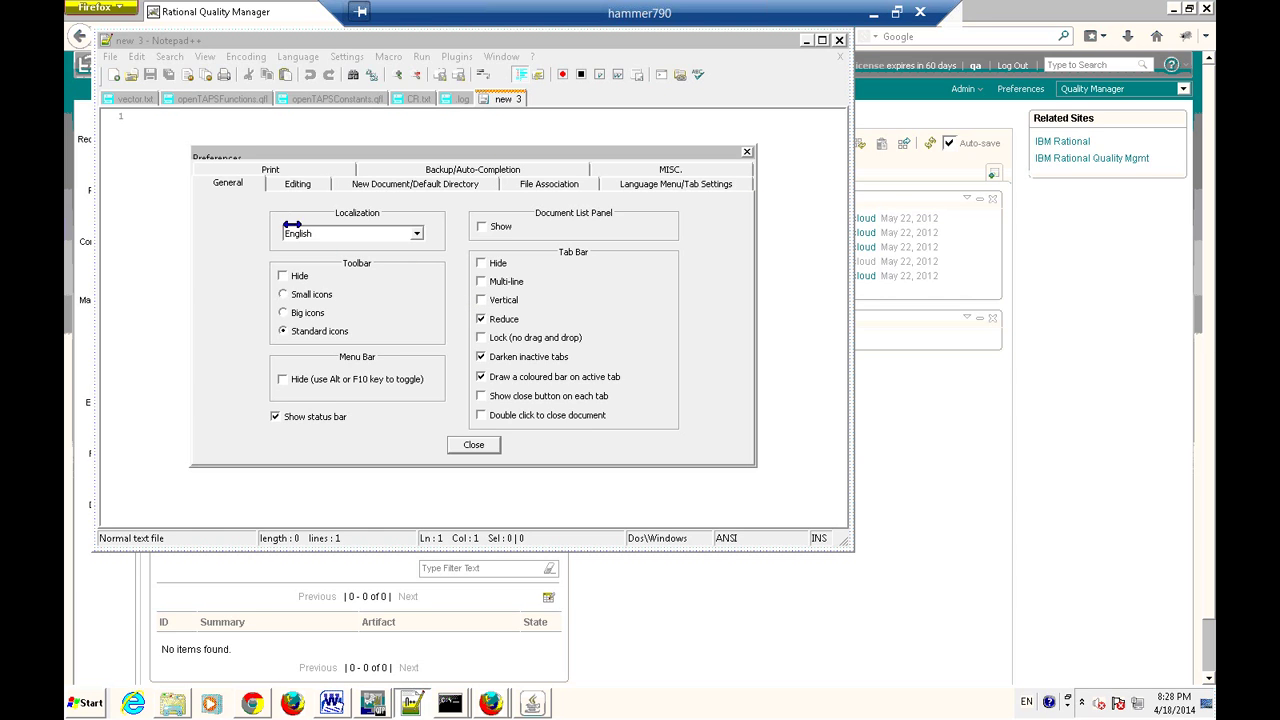
click(474, 446)
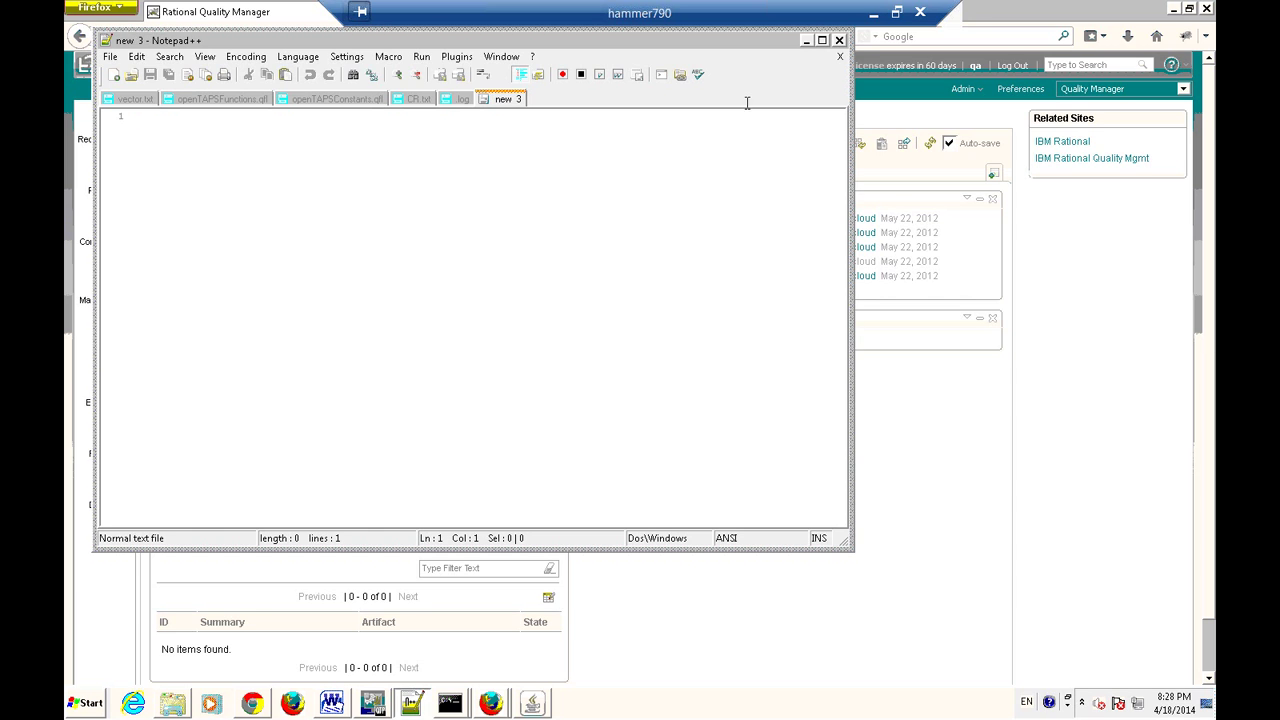
click(805, 41)
click(88, 703)
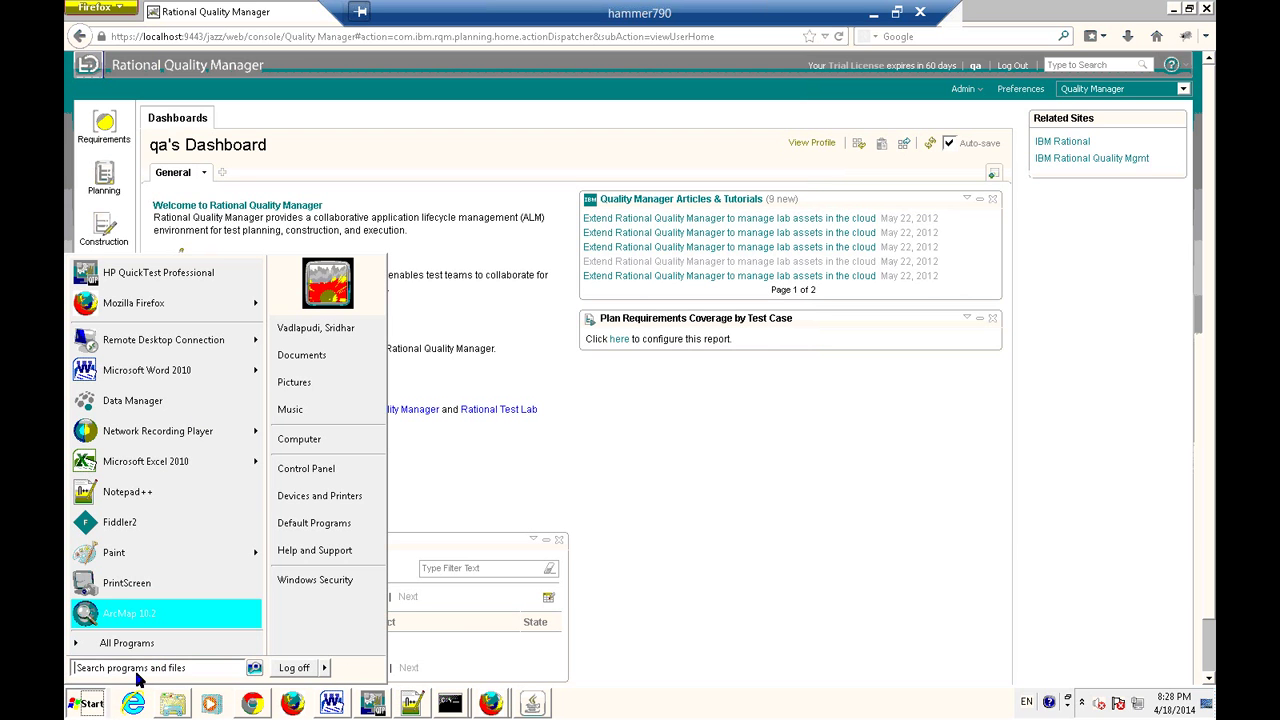
Launch plain Notepad from a Start menu search and maximize its window.
text(notepad)
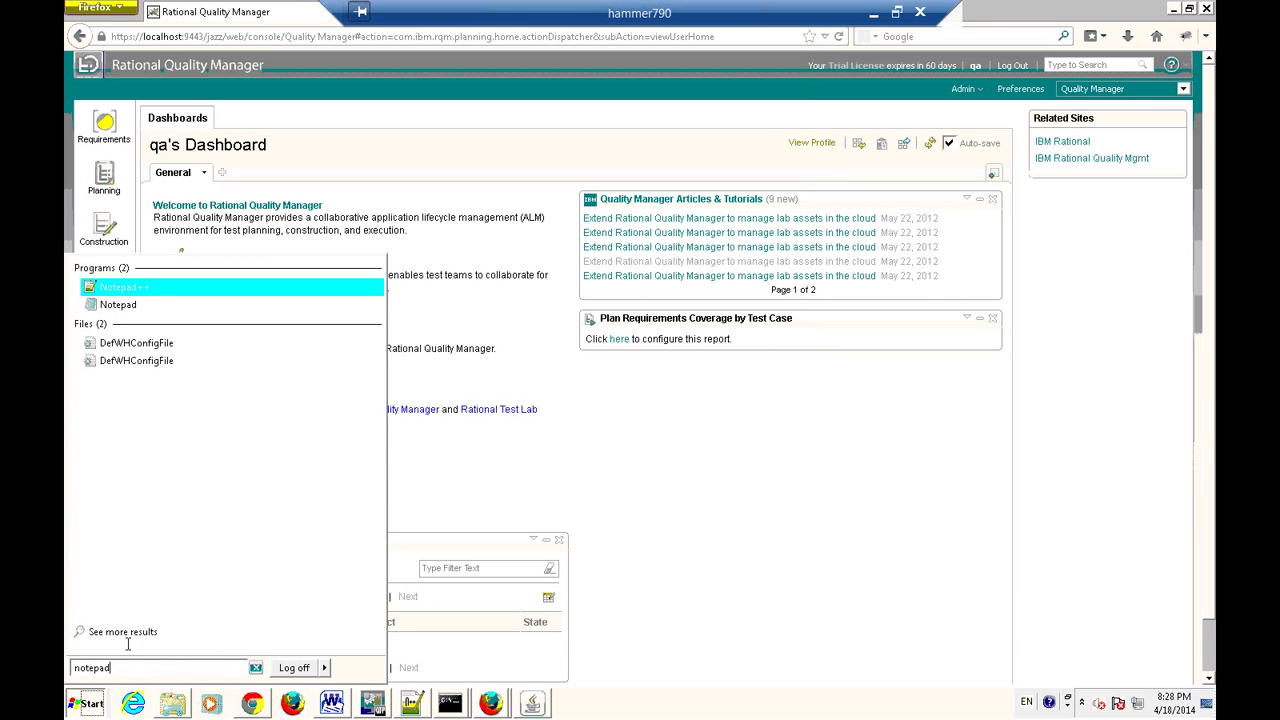
click(137, 306)
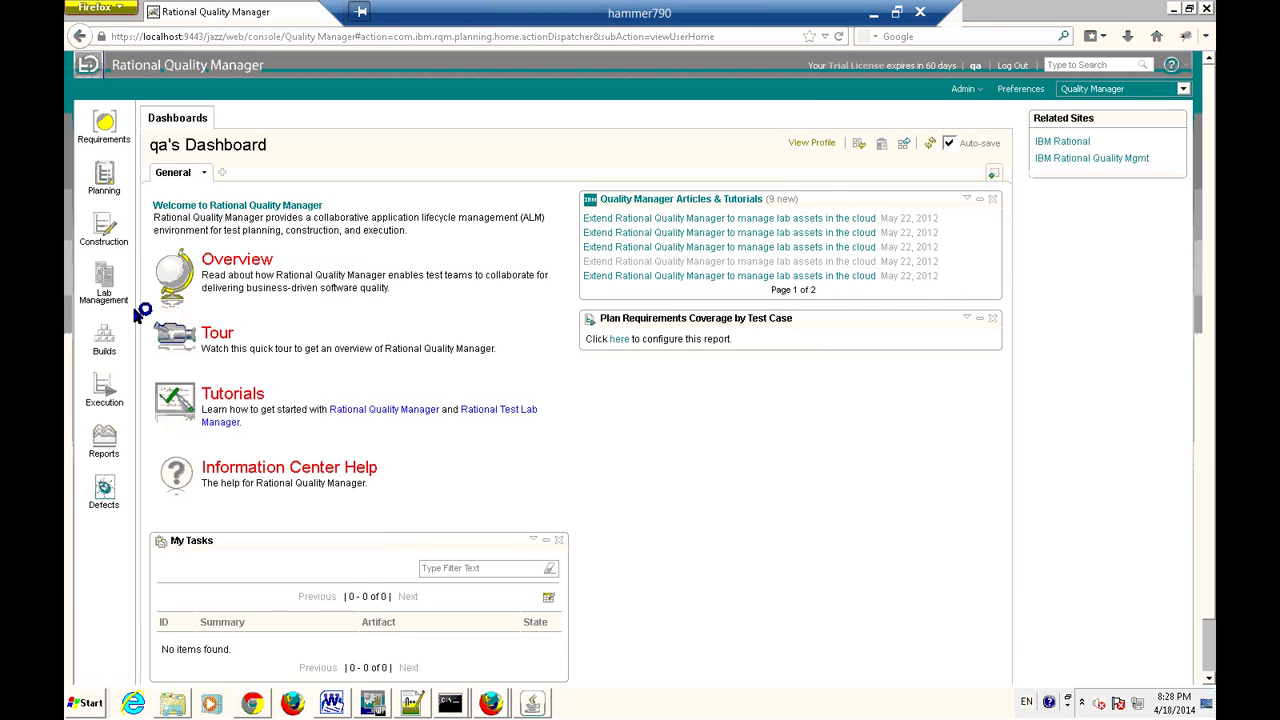
double_click(439, 108)
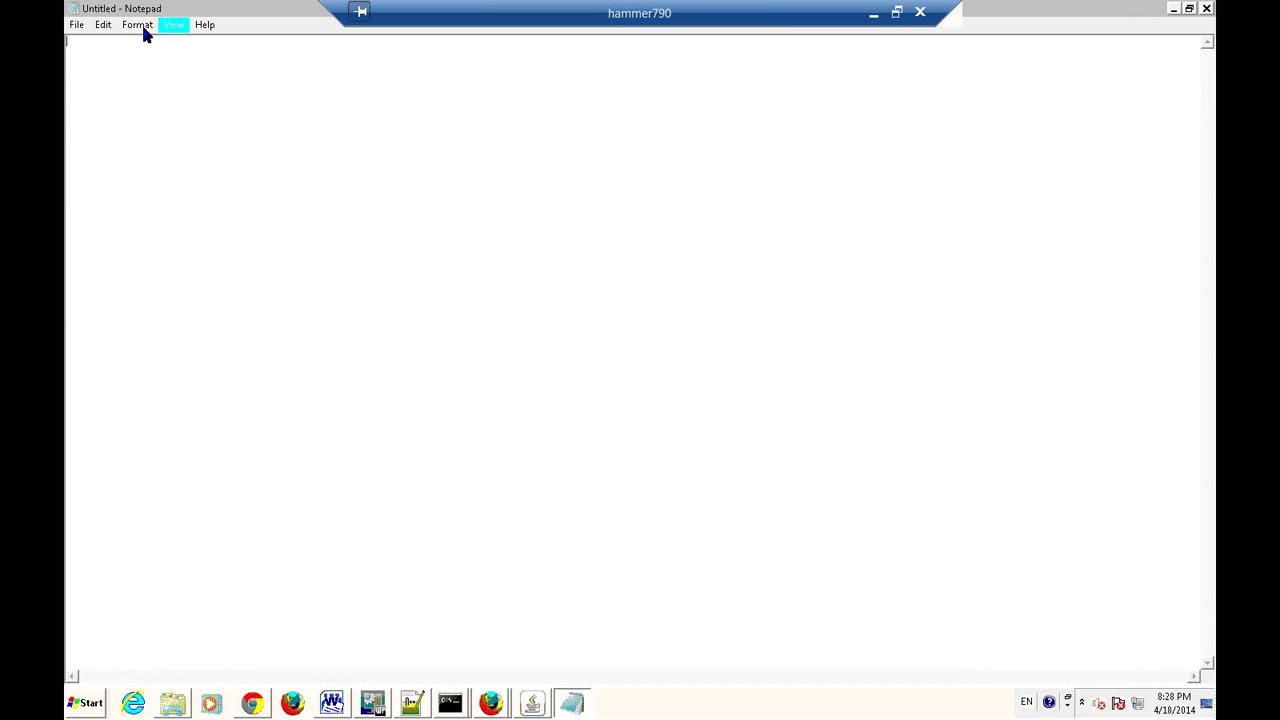
Set Notepad's font to Bold, size 18.
click(145, 33)
click(147, 44)
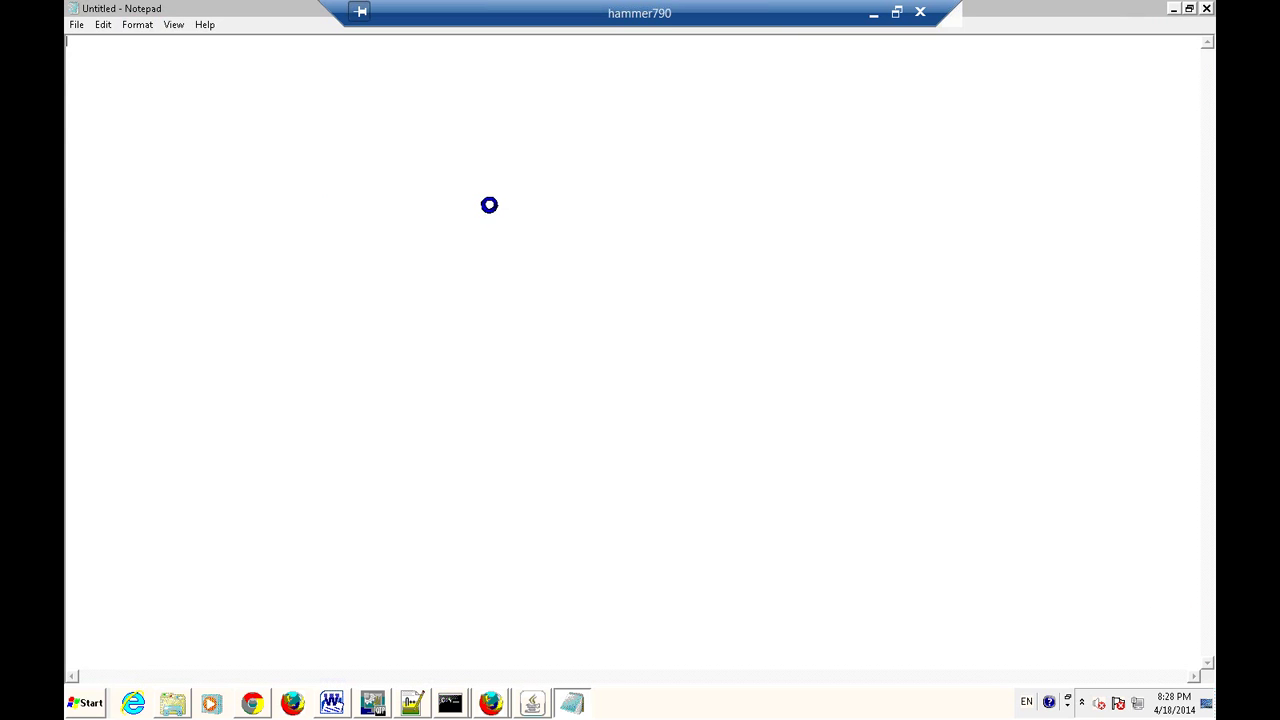
click(266, 220)
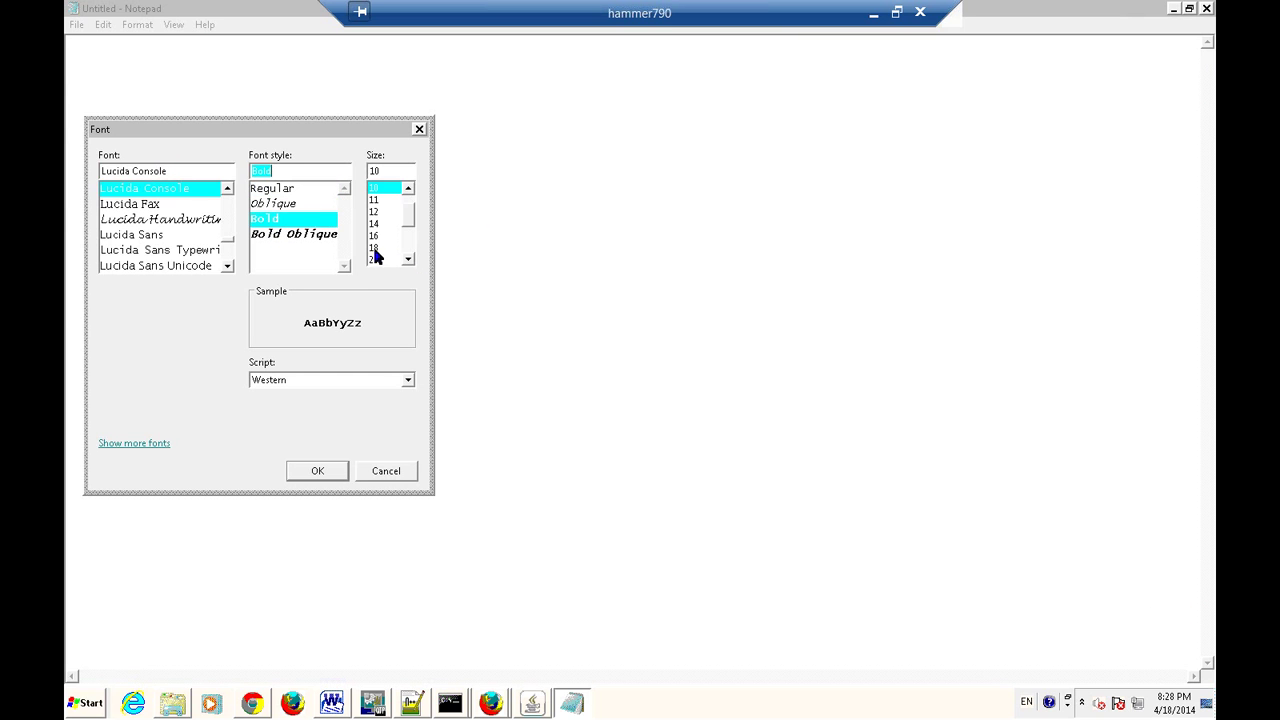
click(374, 248)
click(337, 474)
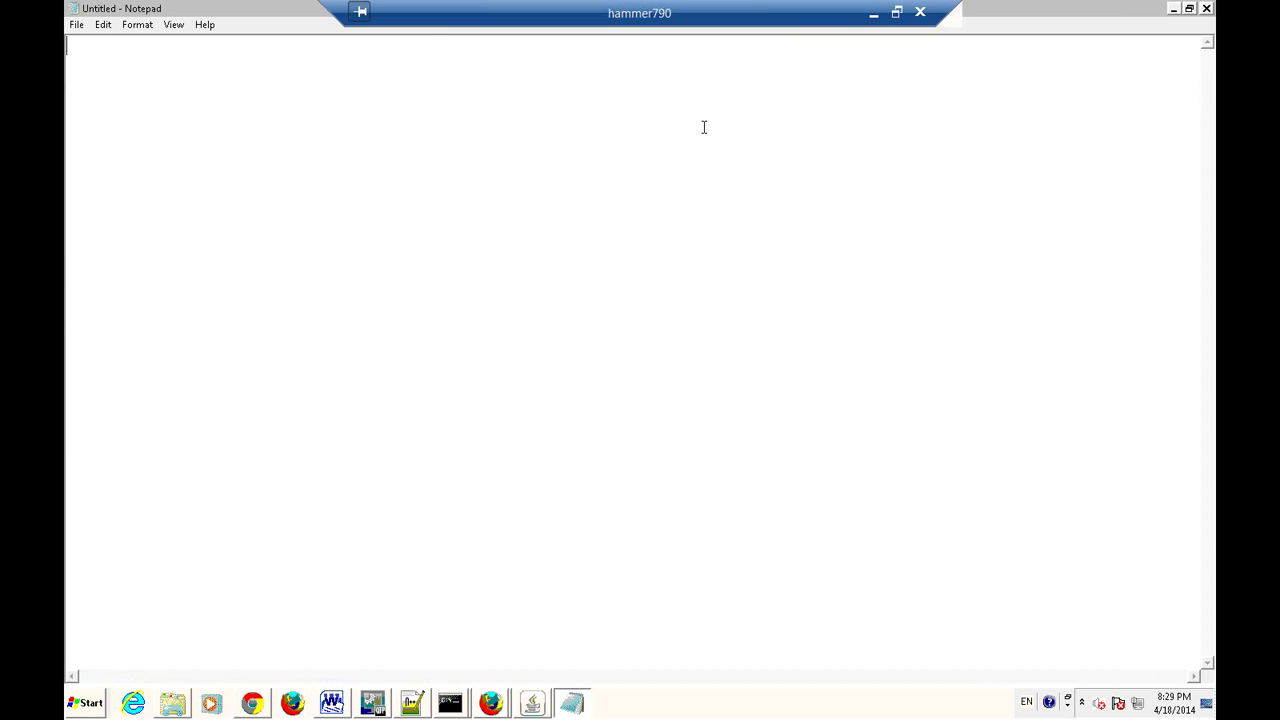
Type the heading 'IBM Quality manager:' with bullets on the web-based tool and URL/username/password access.
text(IBM Qualit)
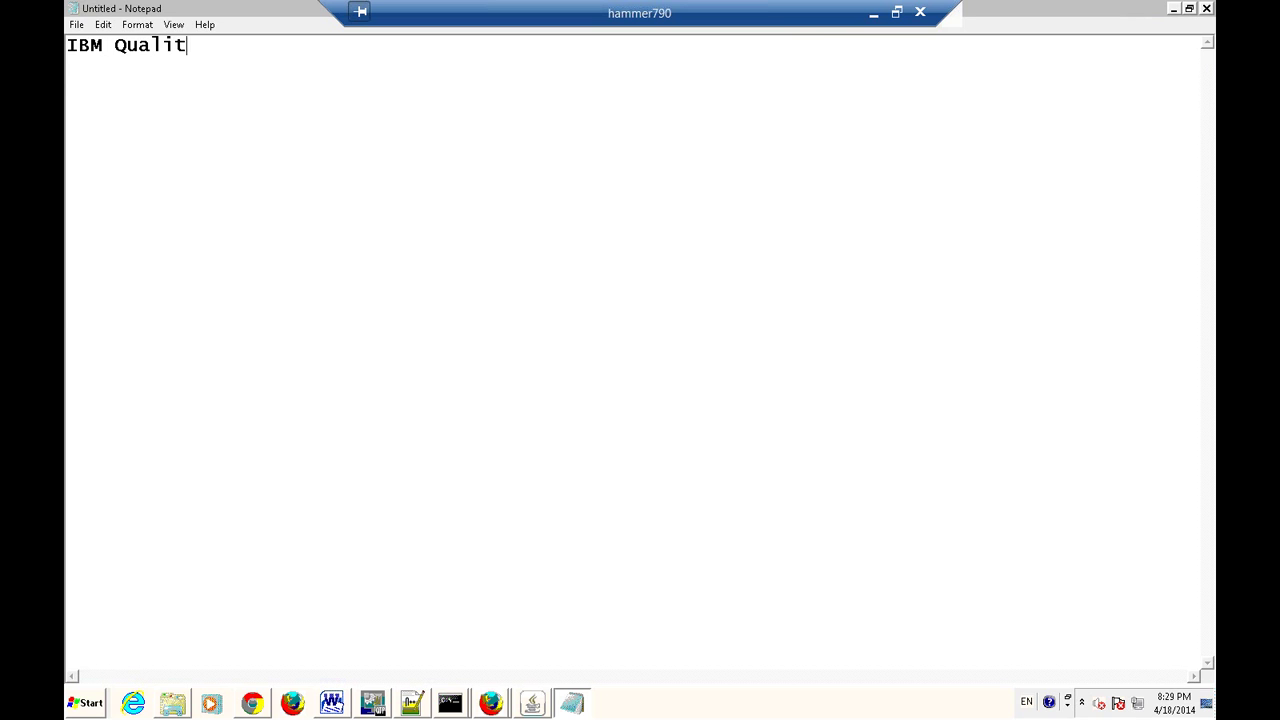
text(y manager)
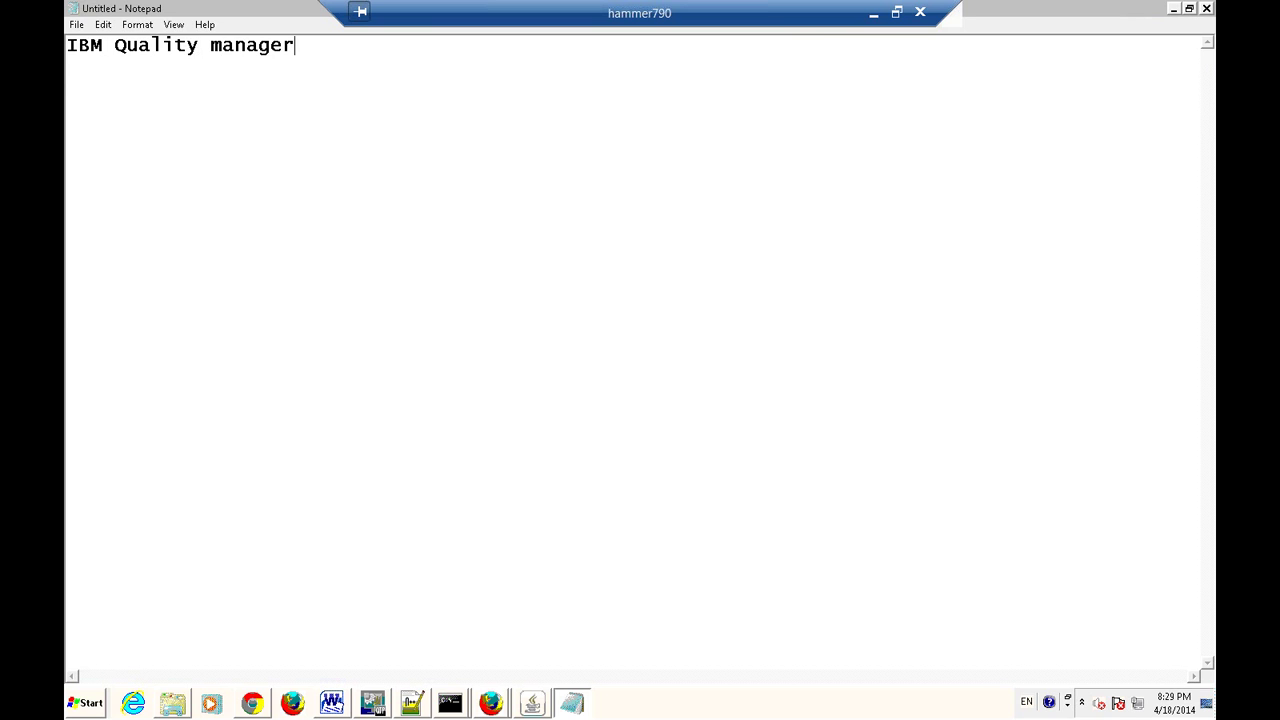
text(:)
key(Return)
key(Tab)
text(-Test process m)
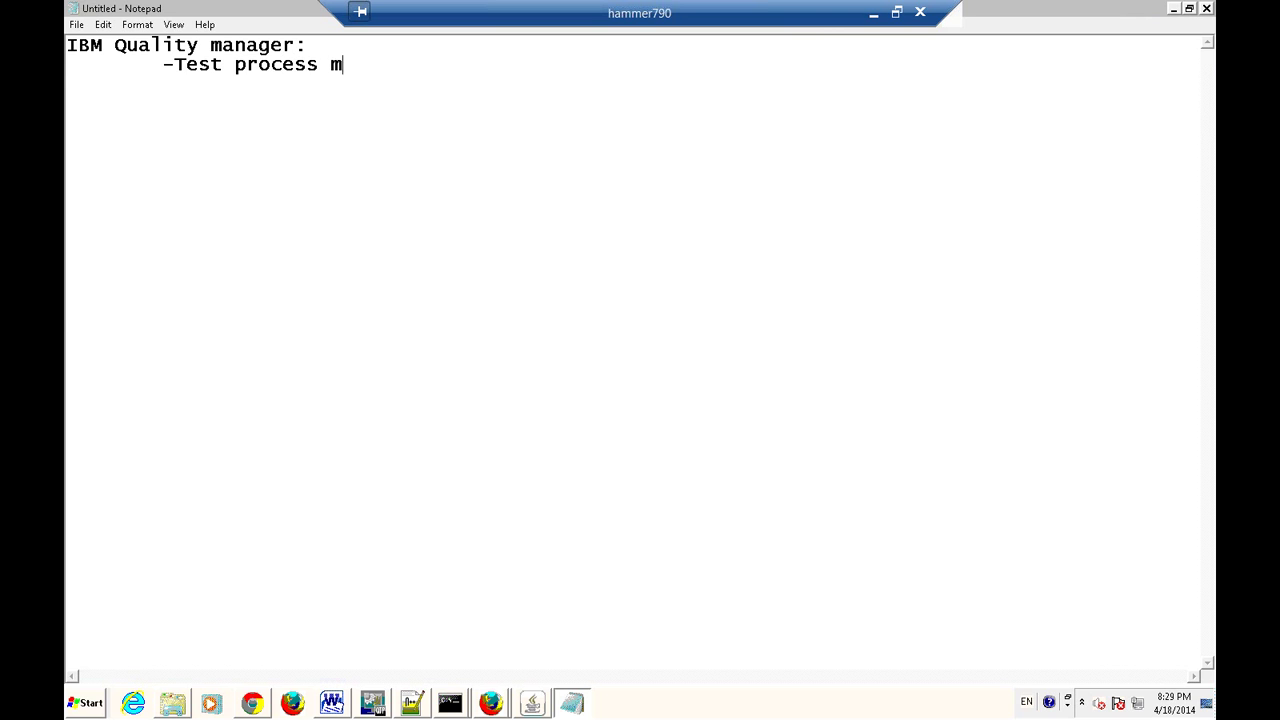
text(anagement)
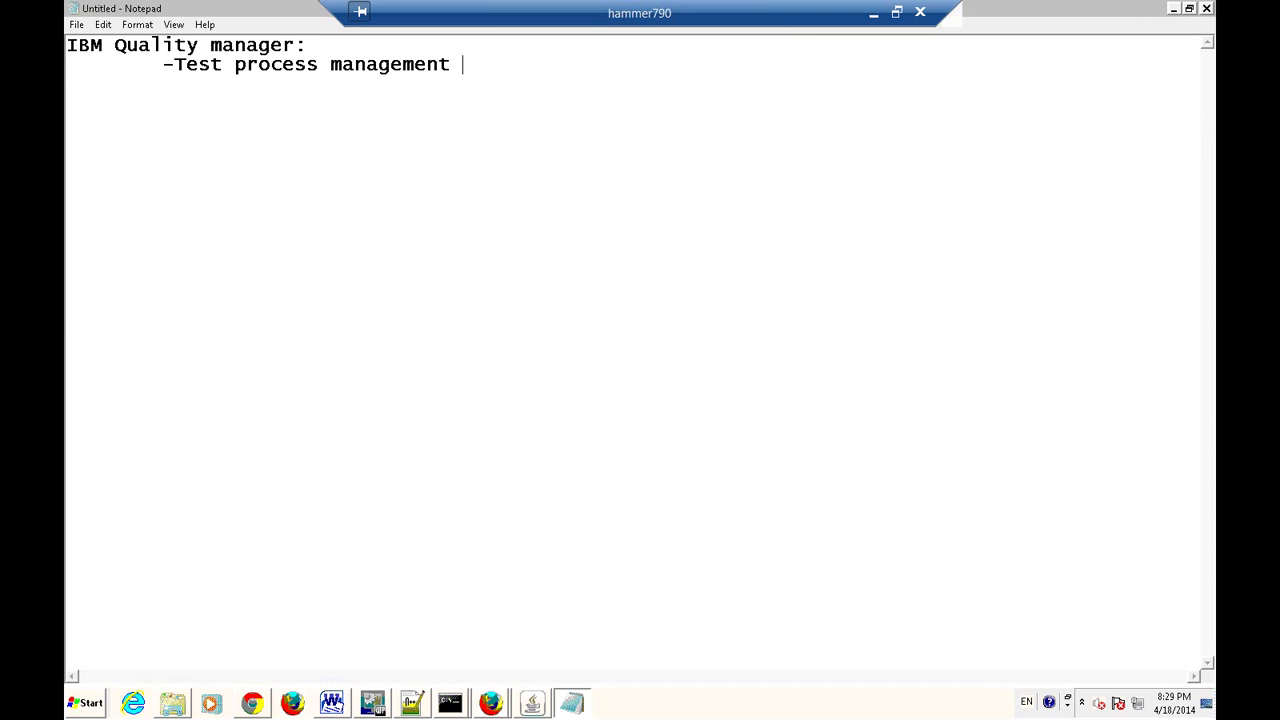
text( tool )
text(-web based)
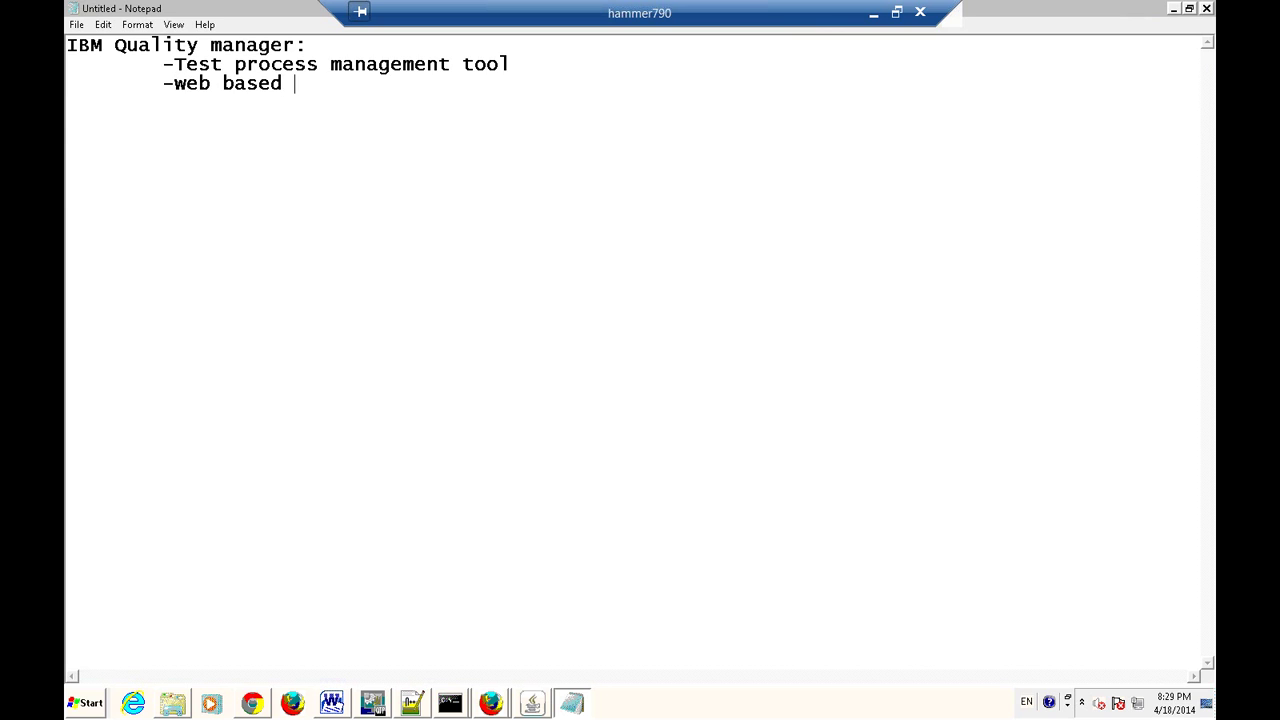
text( tool)
key(Return)
key(Tab)
text(-access )
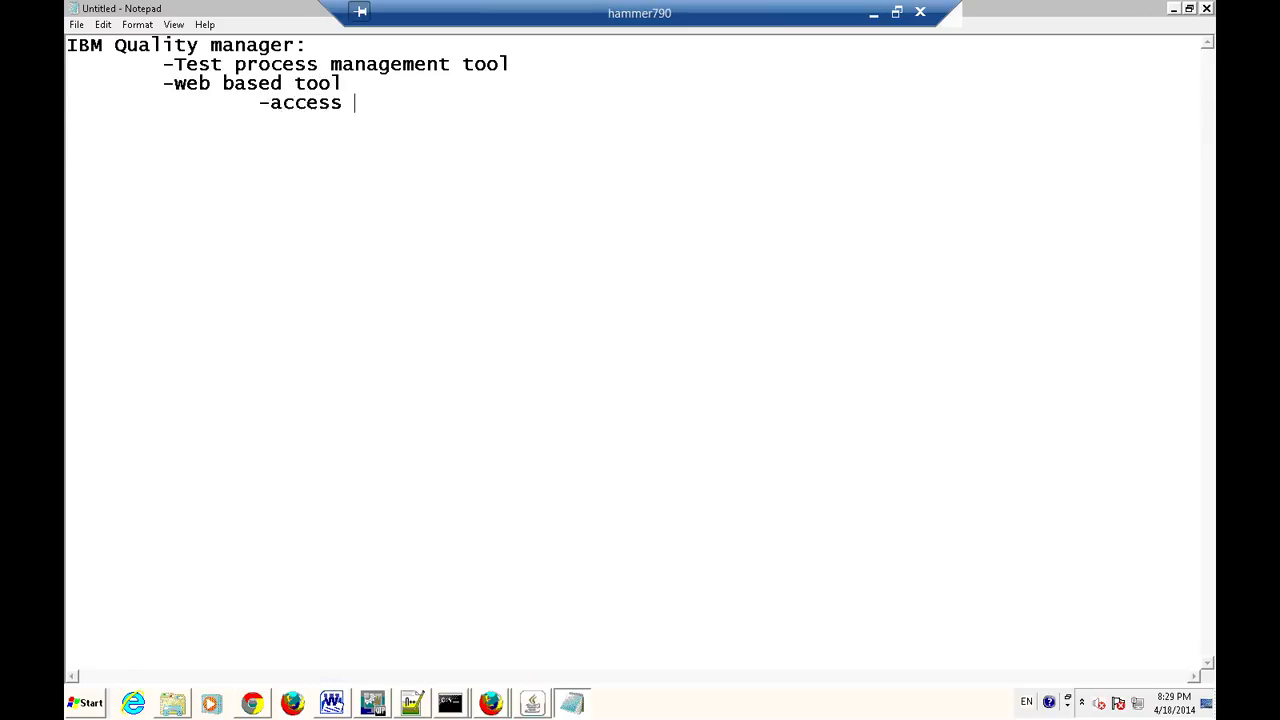
text(this tool v)
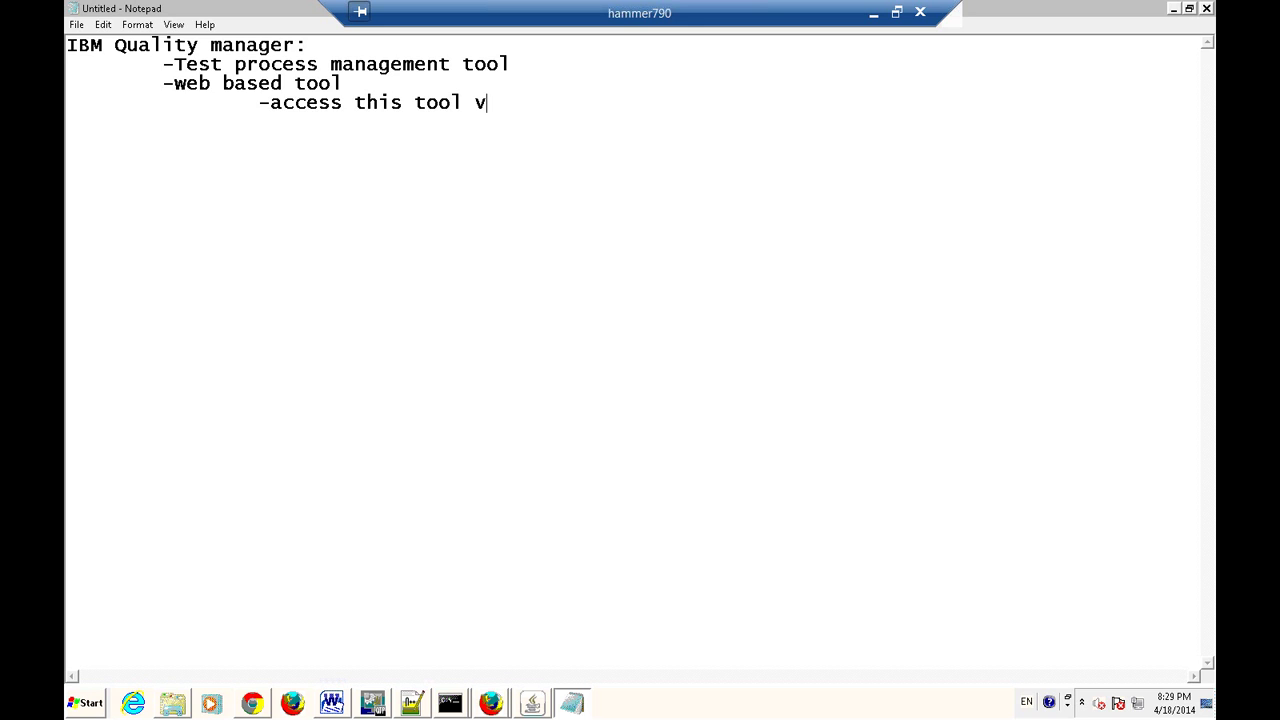
text(ia URL and usr)
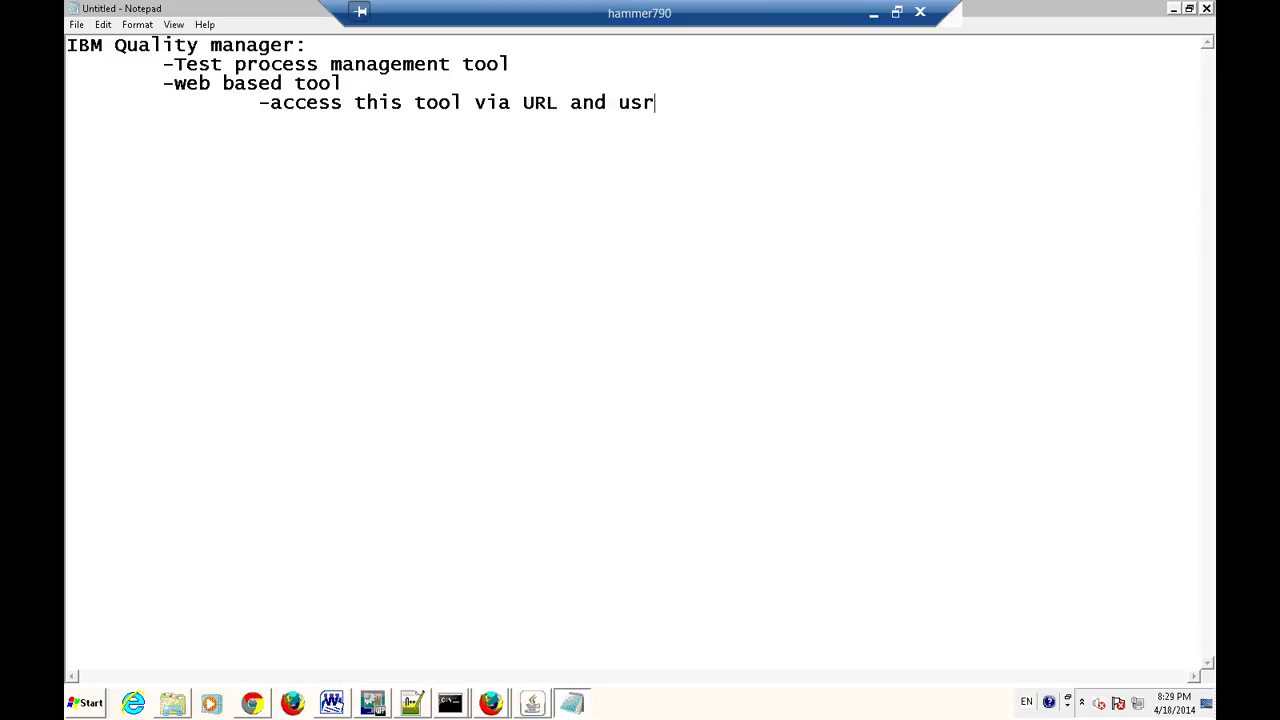
text(er)
key(BackSpace)
key(BackSpace)
key(BackSpace)
text(ername/password)
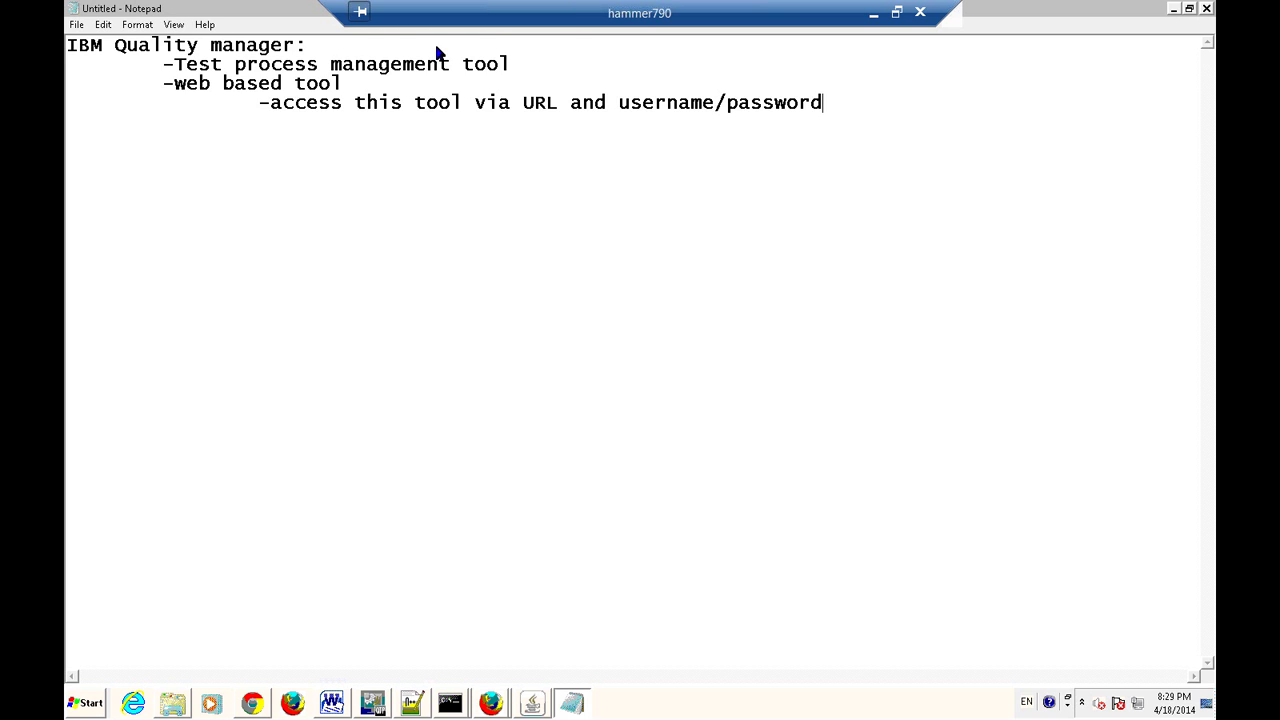
Append '(compare Quality center from HP)' to the first line, fixing the typos.
click(376, 48)
text(9compare)
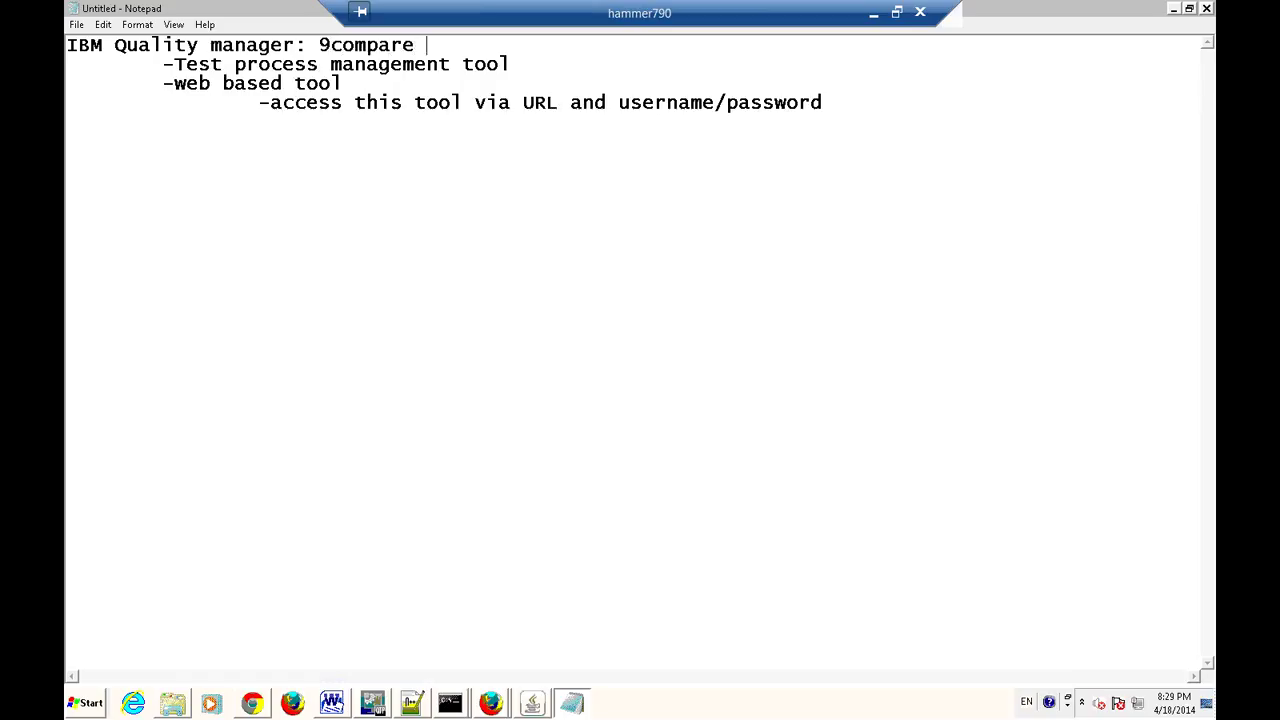
text( Quality cenetr)
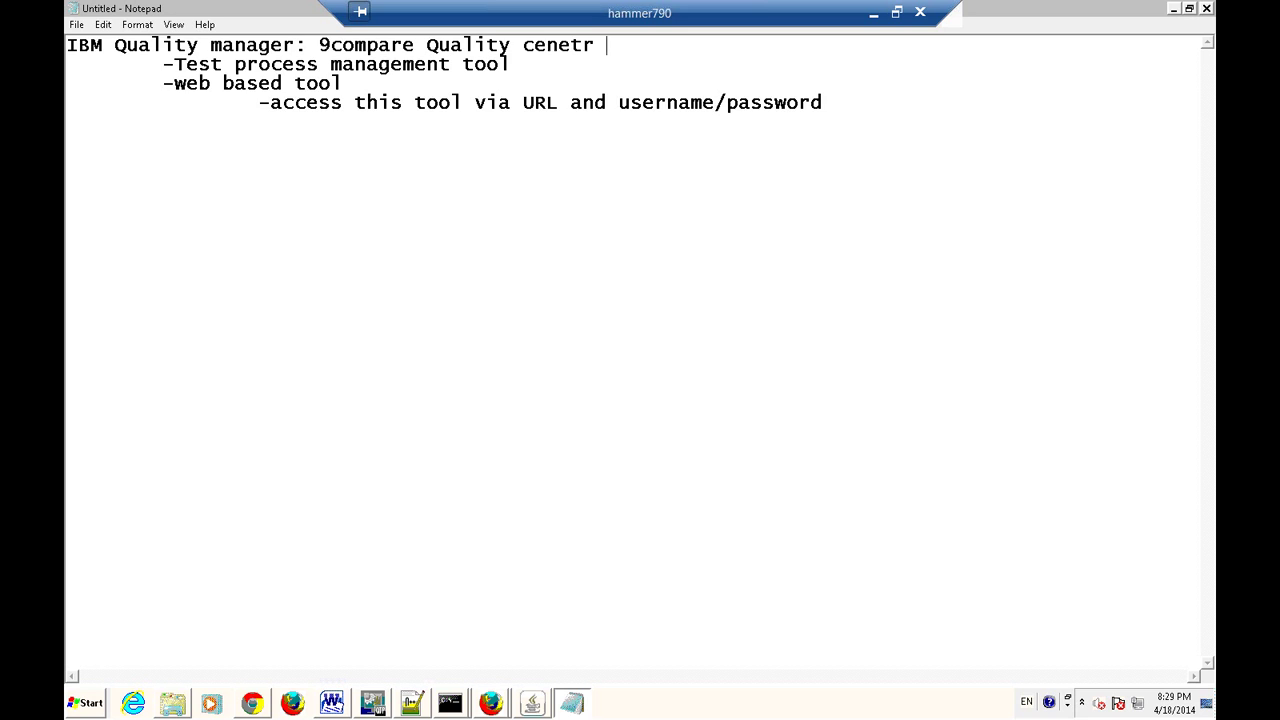
key(BackSpace)
key(BackSpace)
key(BackSpace)
text(ter from HP))
click(320, 45)
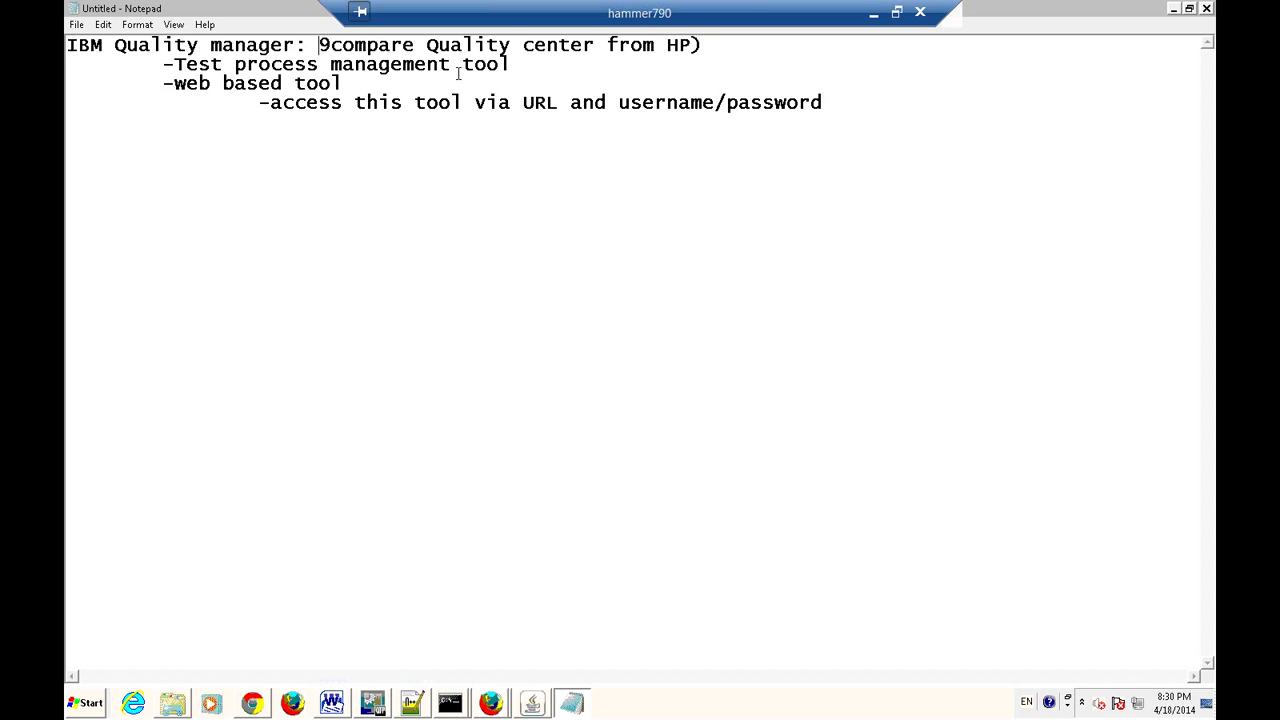
text(/()
key(BackSpace)
key(BackSpace)
key(Delete)
text(()
Add an indented bullet '-tool gets installed on server' below the access line.
click(391, 143)
double_click(550, 105)
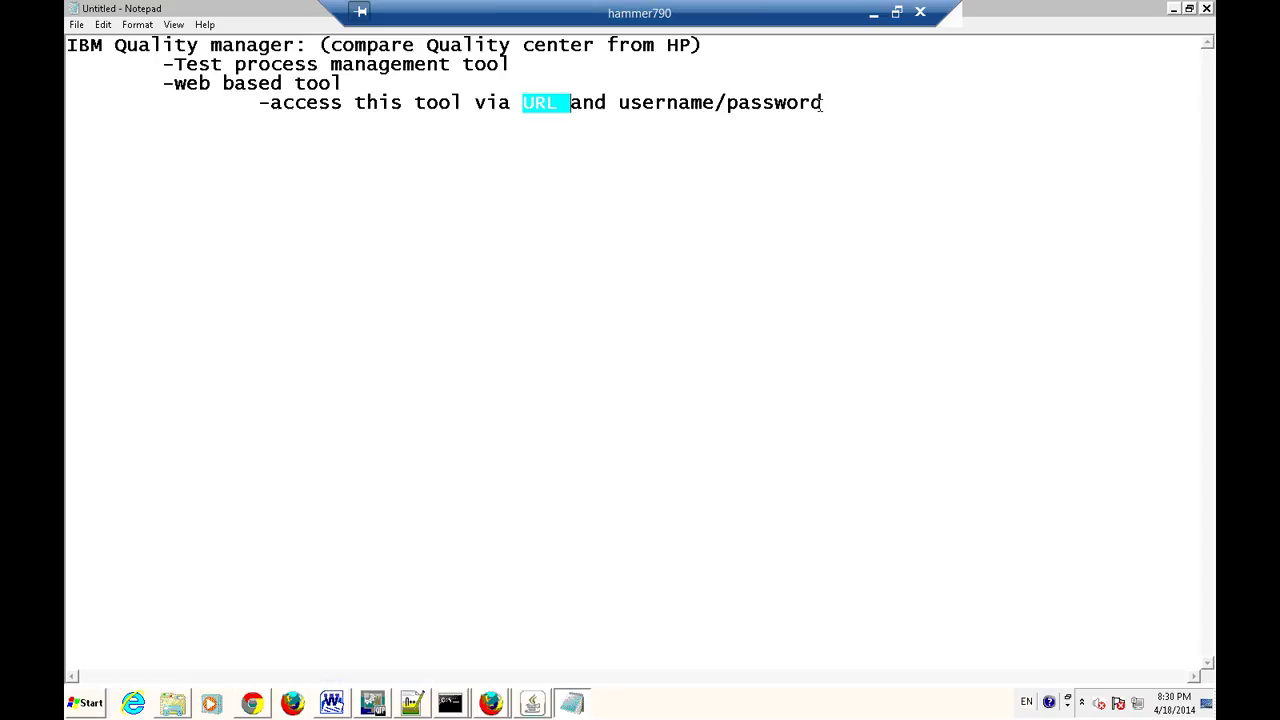
click(840, 101)
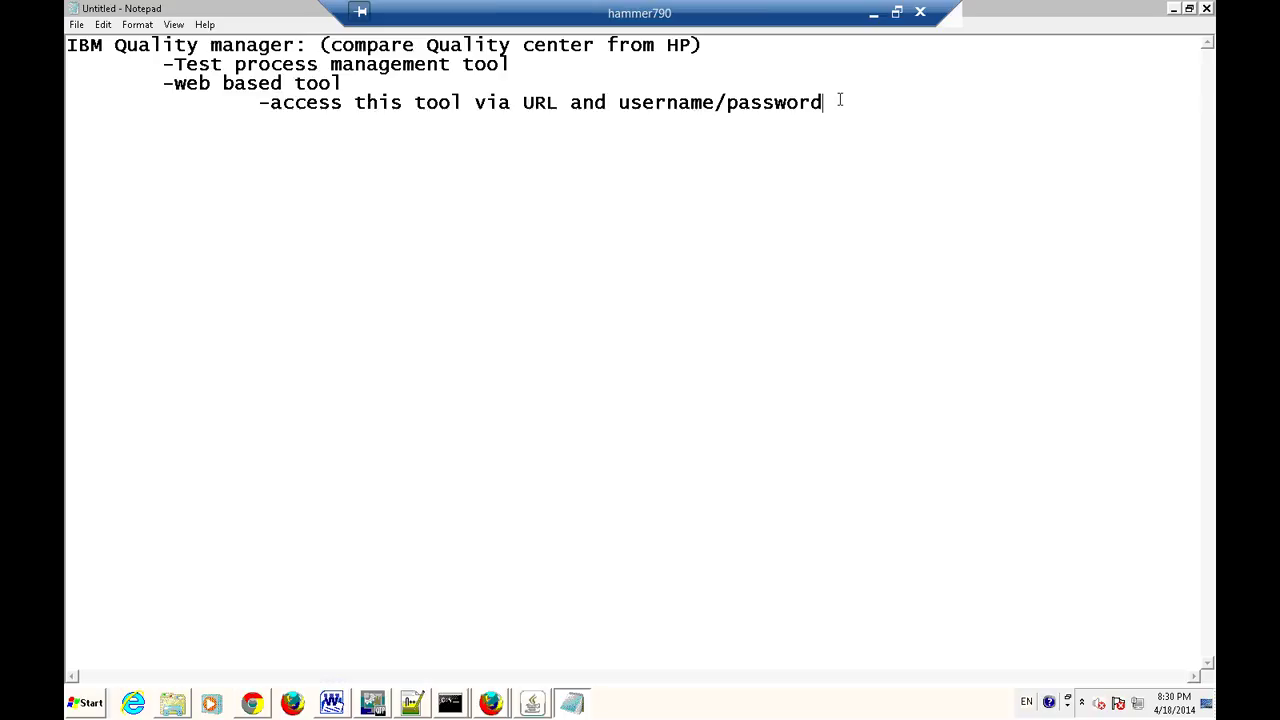
key(Return)
key(Tab)
text(-tool gets installed)
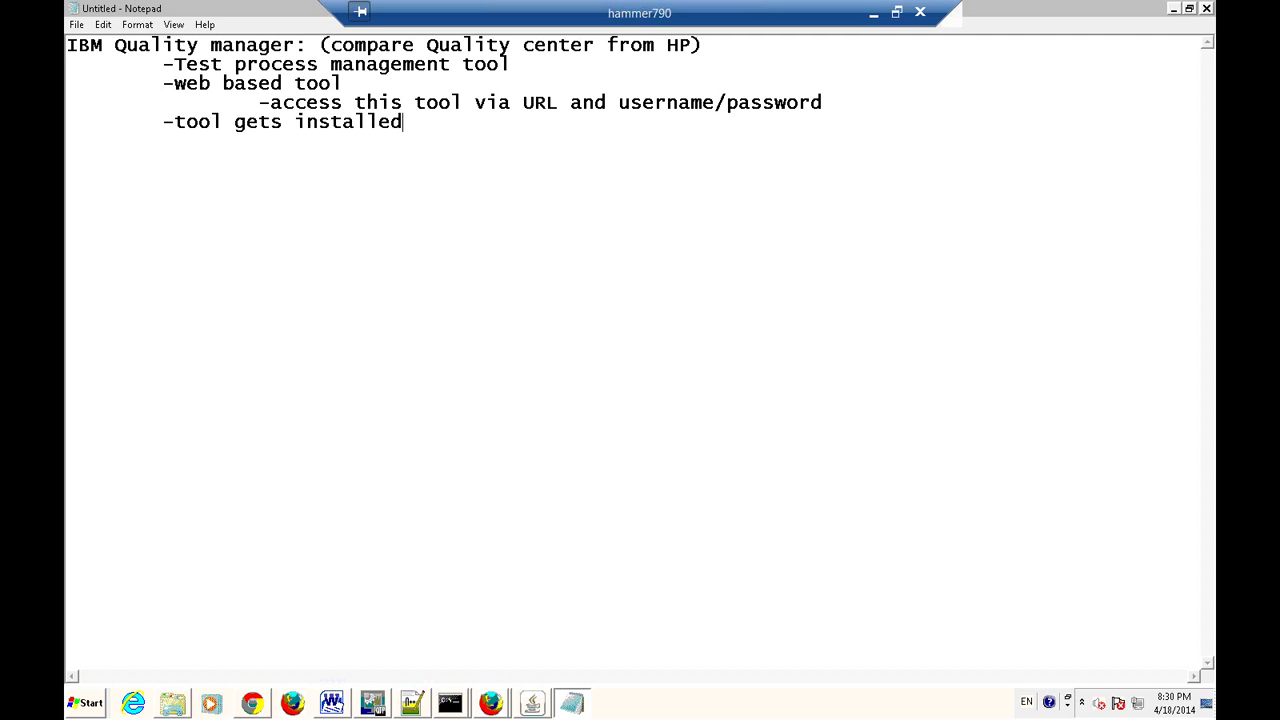
text( on server)
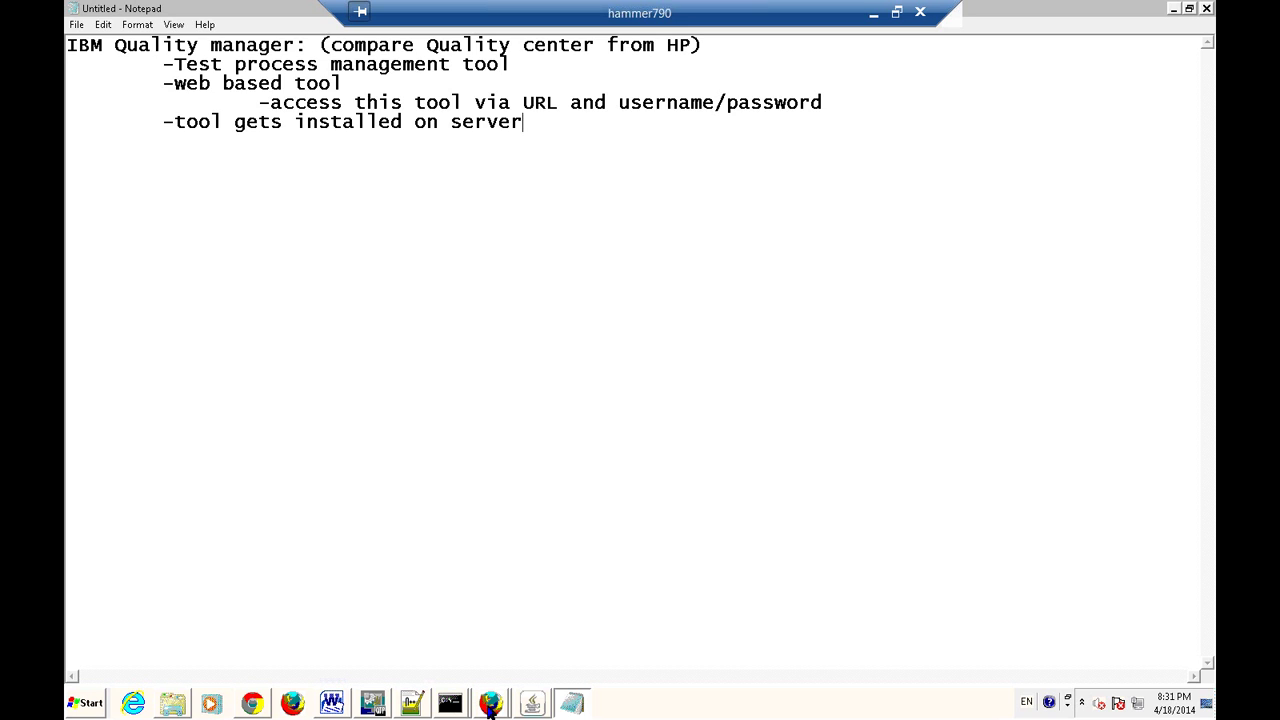
key(alt+Tab)
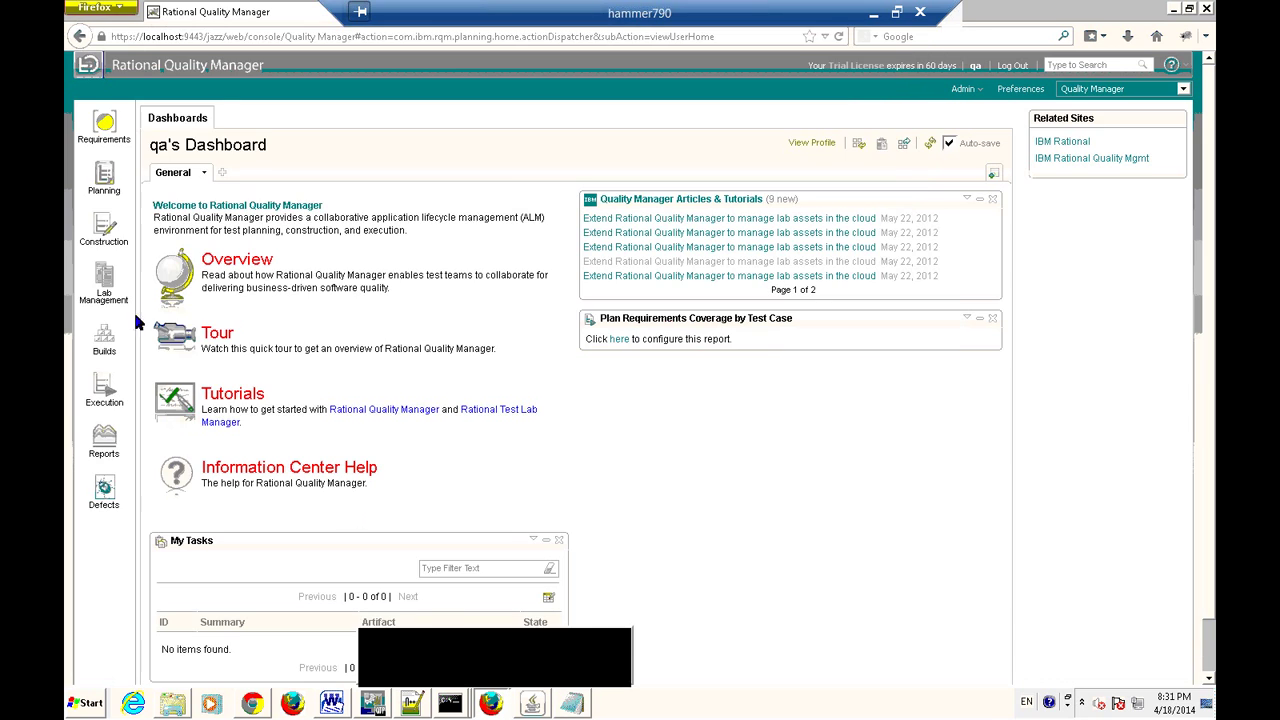
Log out of Rational Quality Manager to reach the Jazz Team Server login page.
click(190, 38)
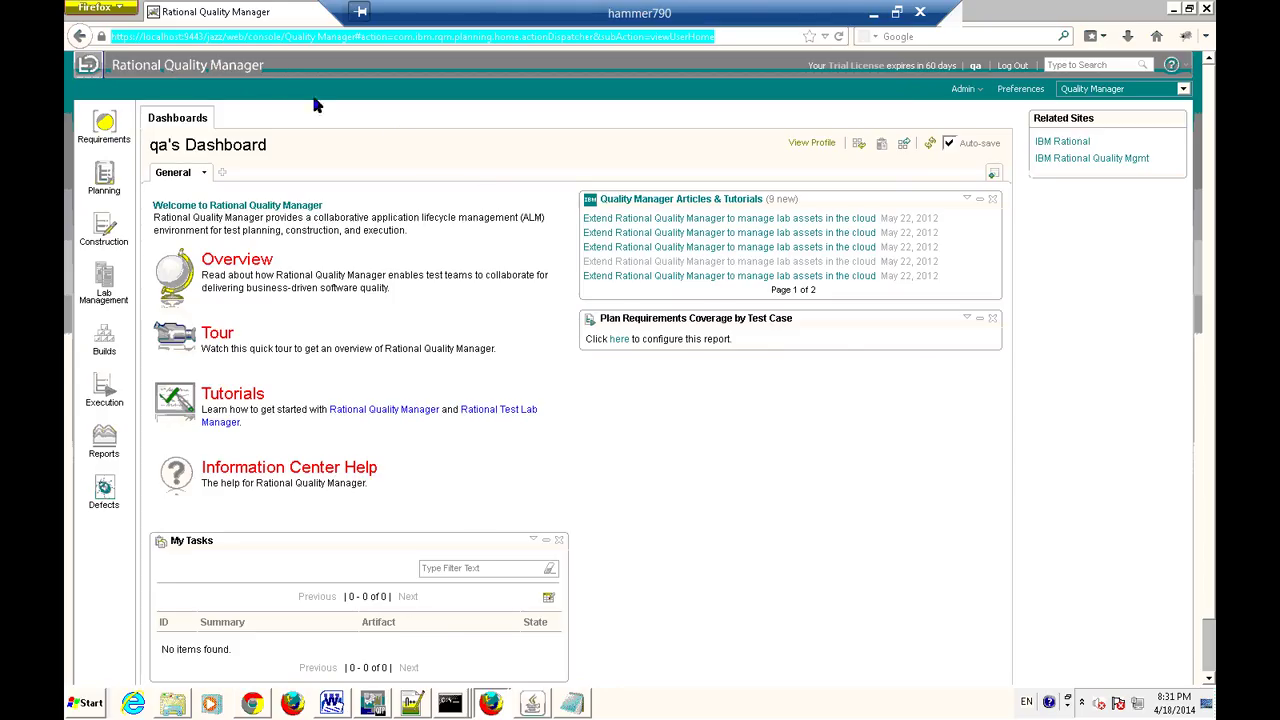
click(354, 36)
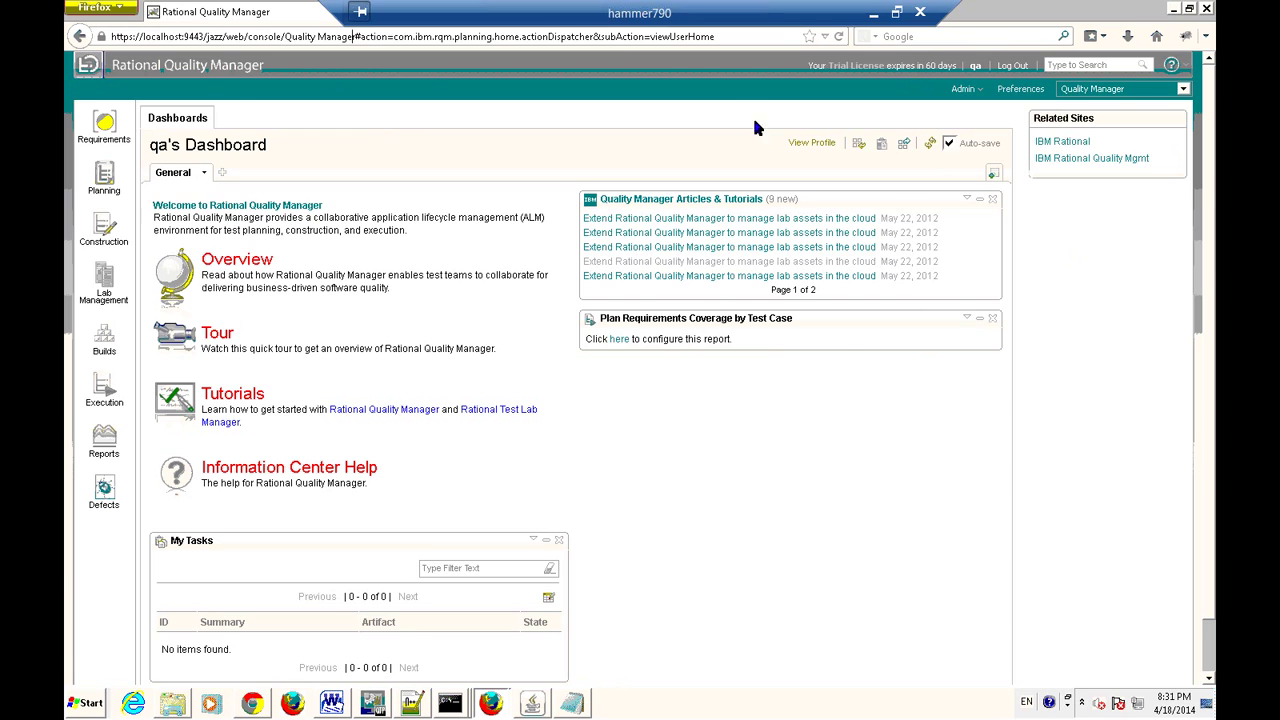
click(1012, 66)
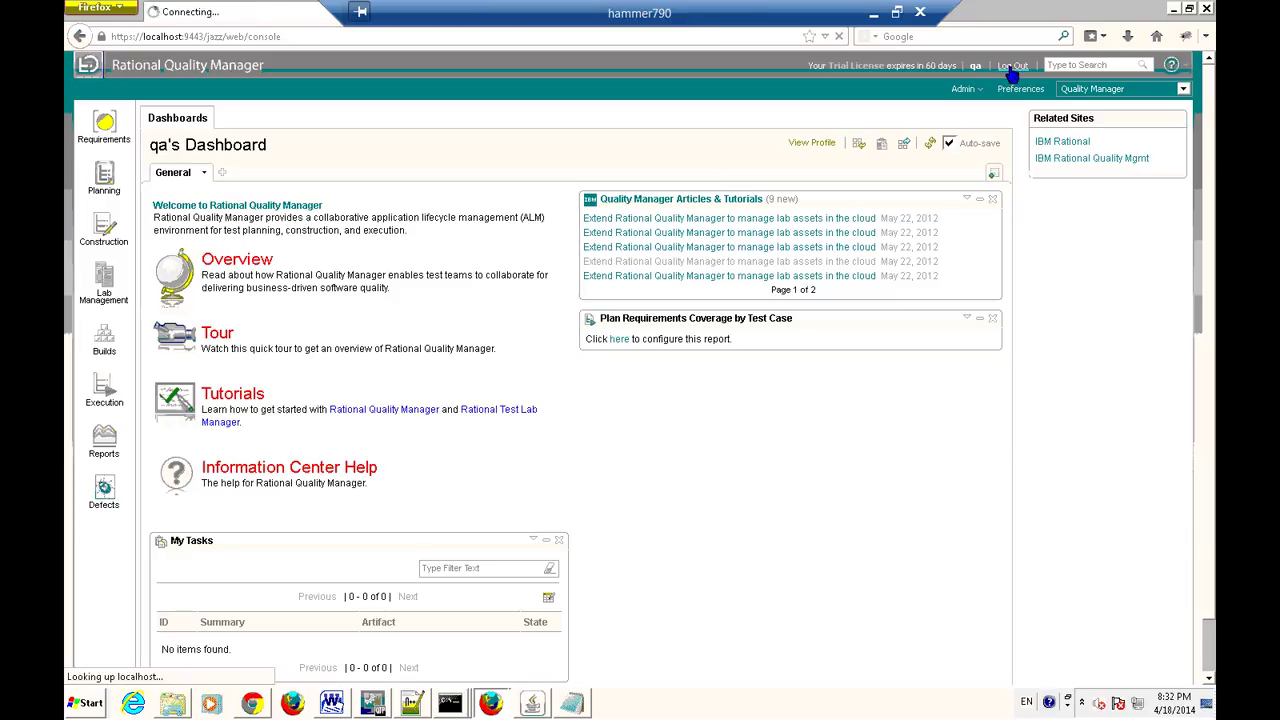
Copy the login page address and return to Notepad on a new line.
click(323, 42)
click(326, 41)
click(290, 38)
key(ctrl+a)
key(ctrl+c)
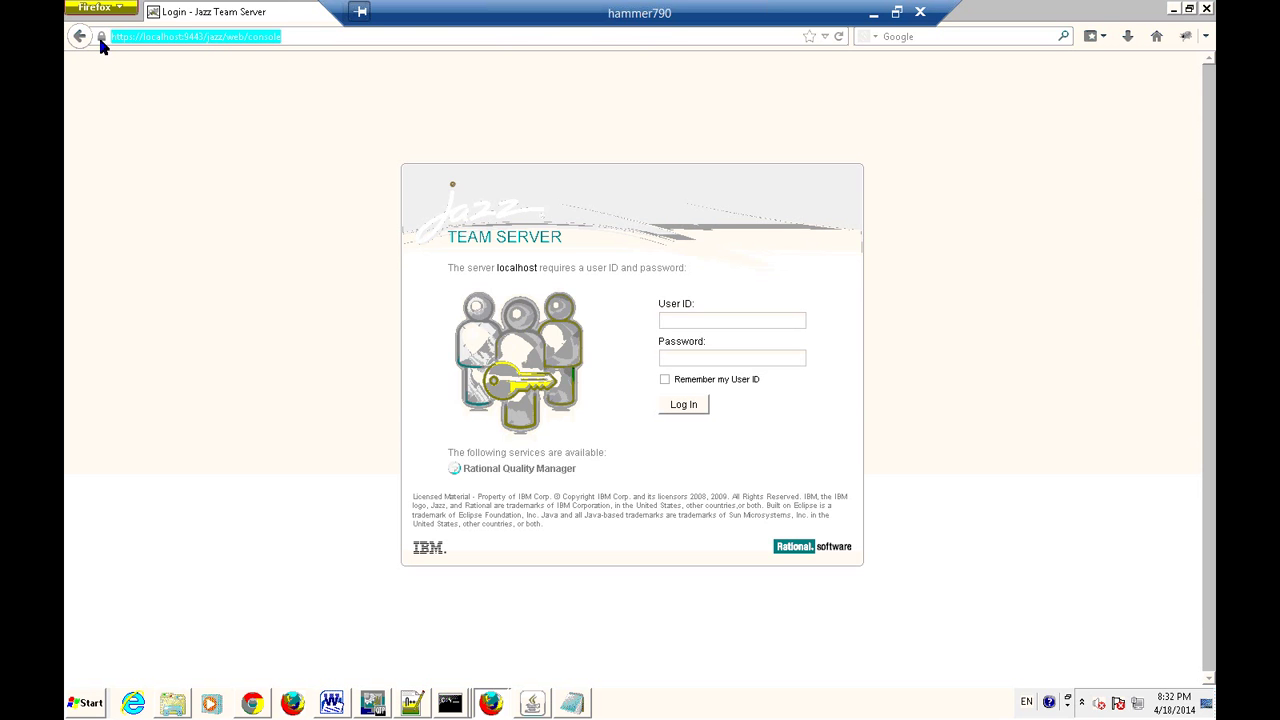
key(alt+Tab)
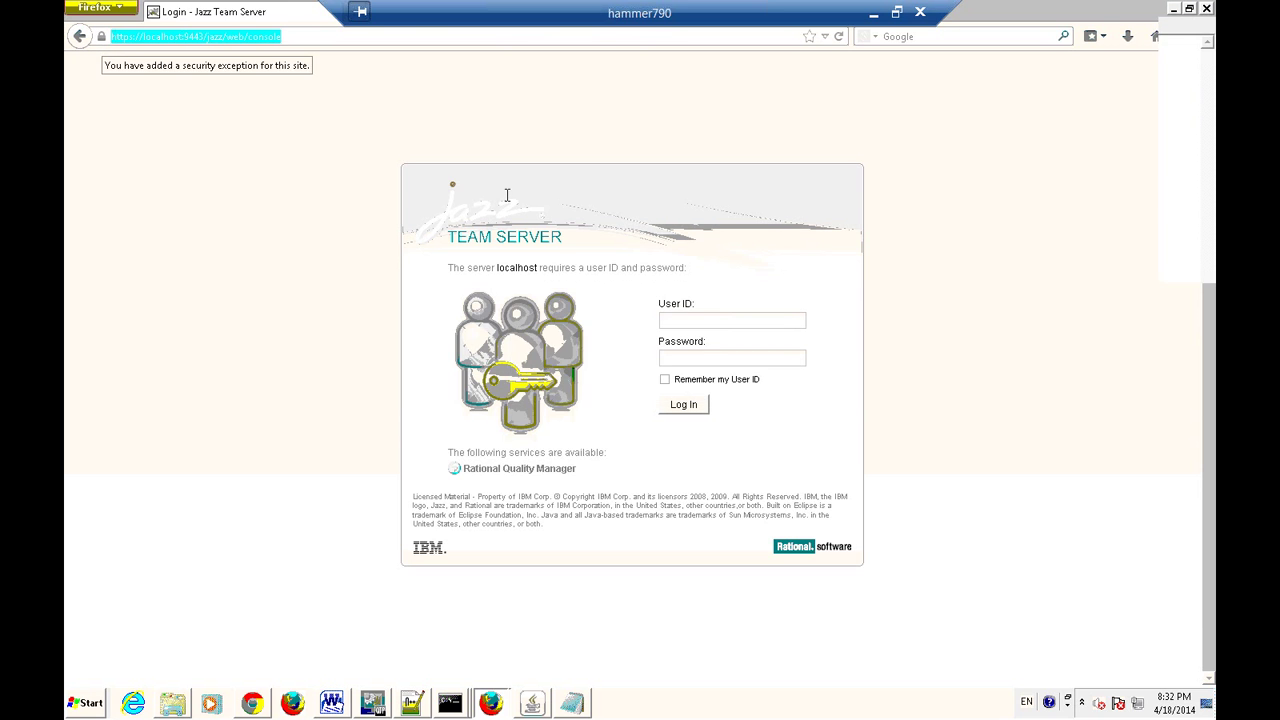
key(Return)
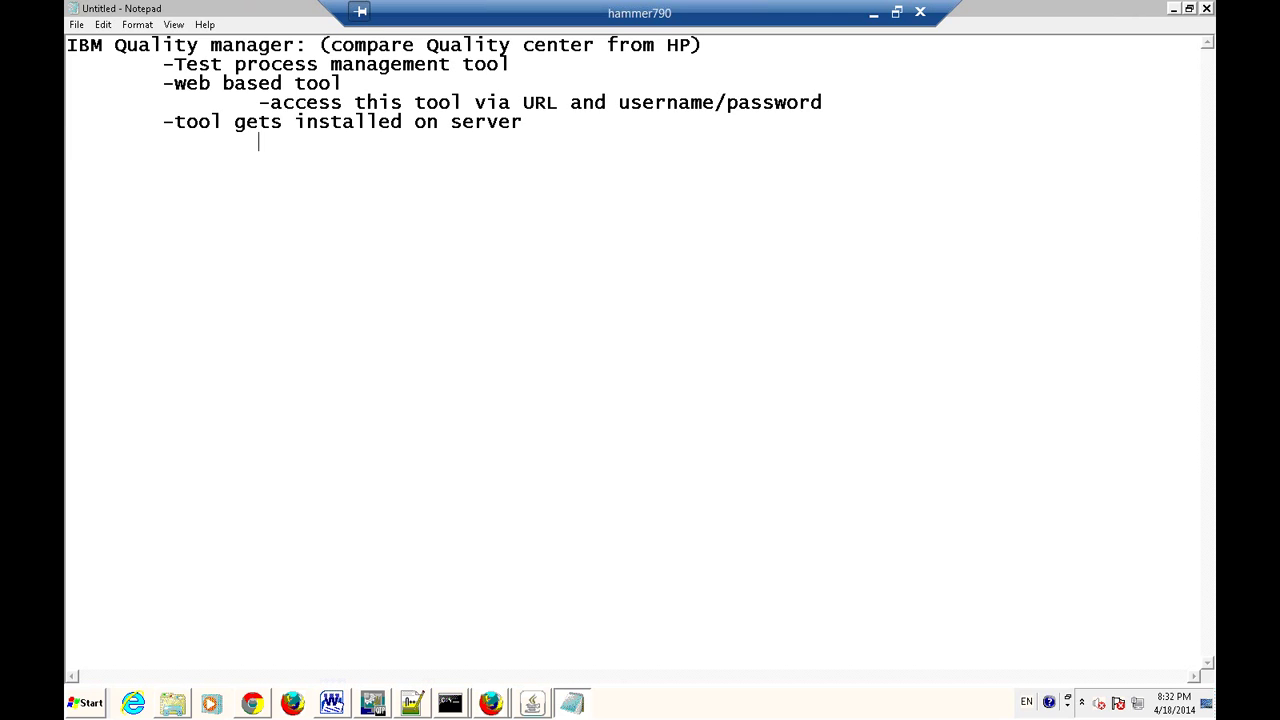
key(ctrl+v)
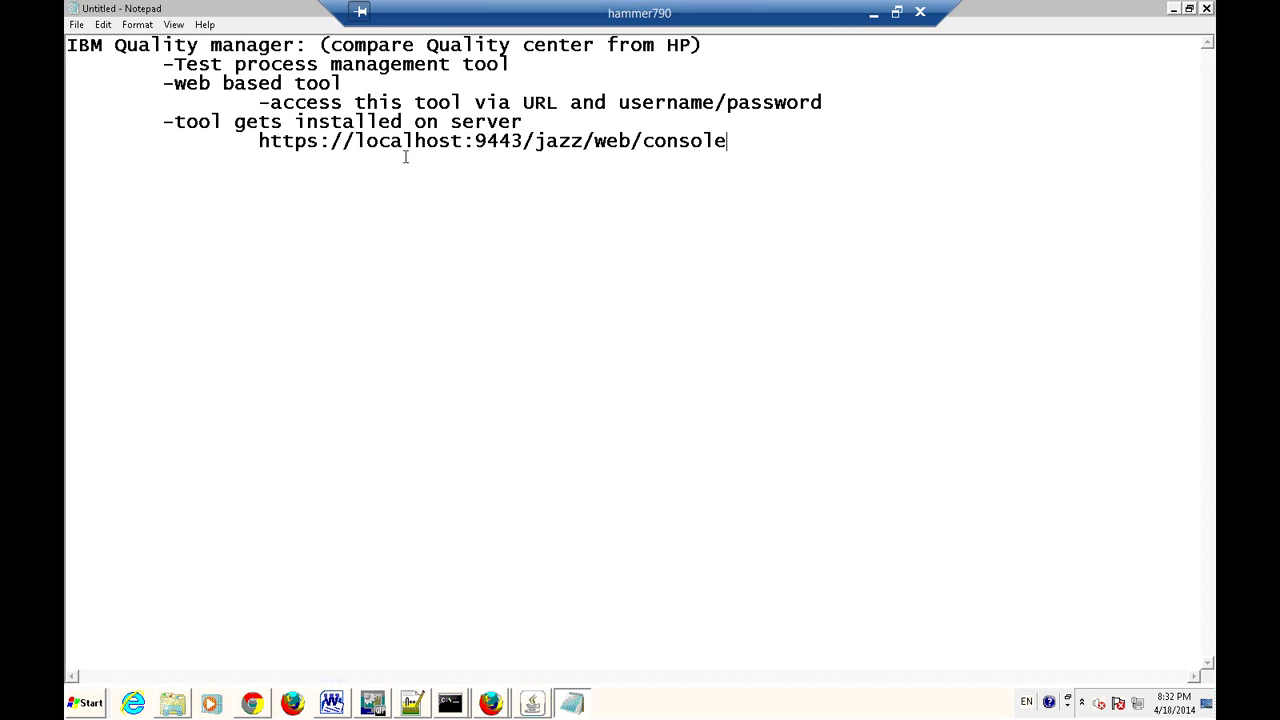
drag(259, 140, 735, 144)
click(735, 143)
key(alt+Tab)
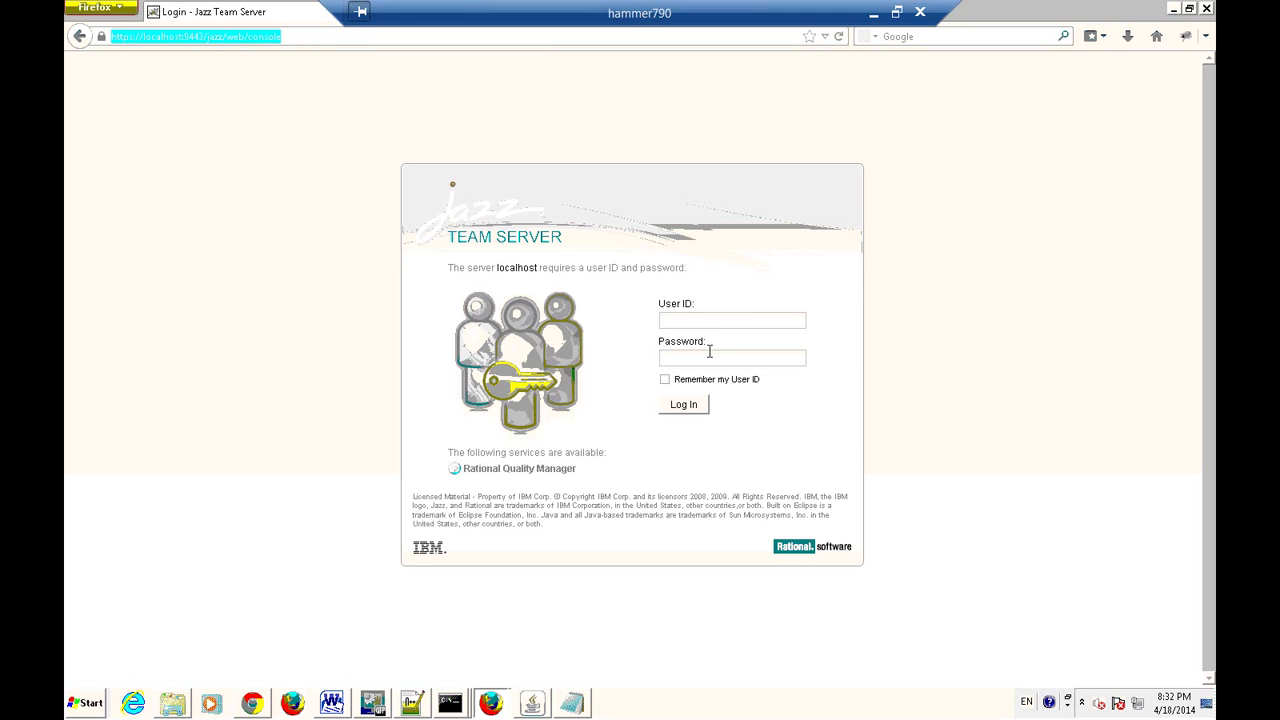
key(alt+Tab)
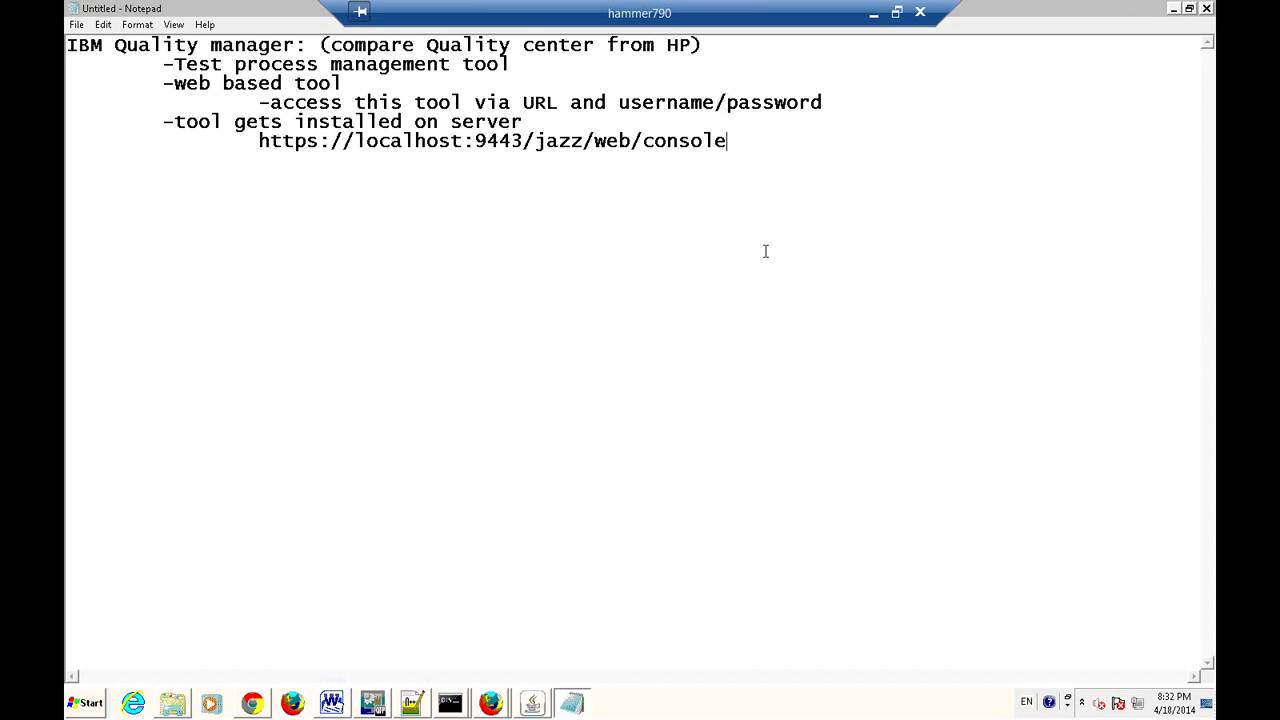
Add an indented line below the address giving the default username and password.
key(Return)
key(Tab)
text(default: AD)
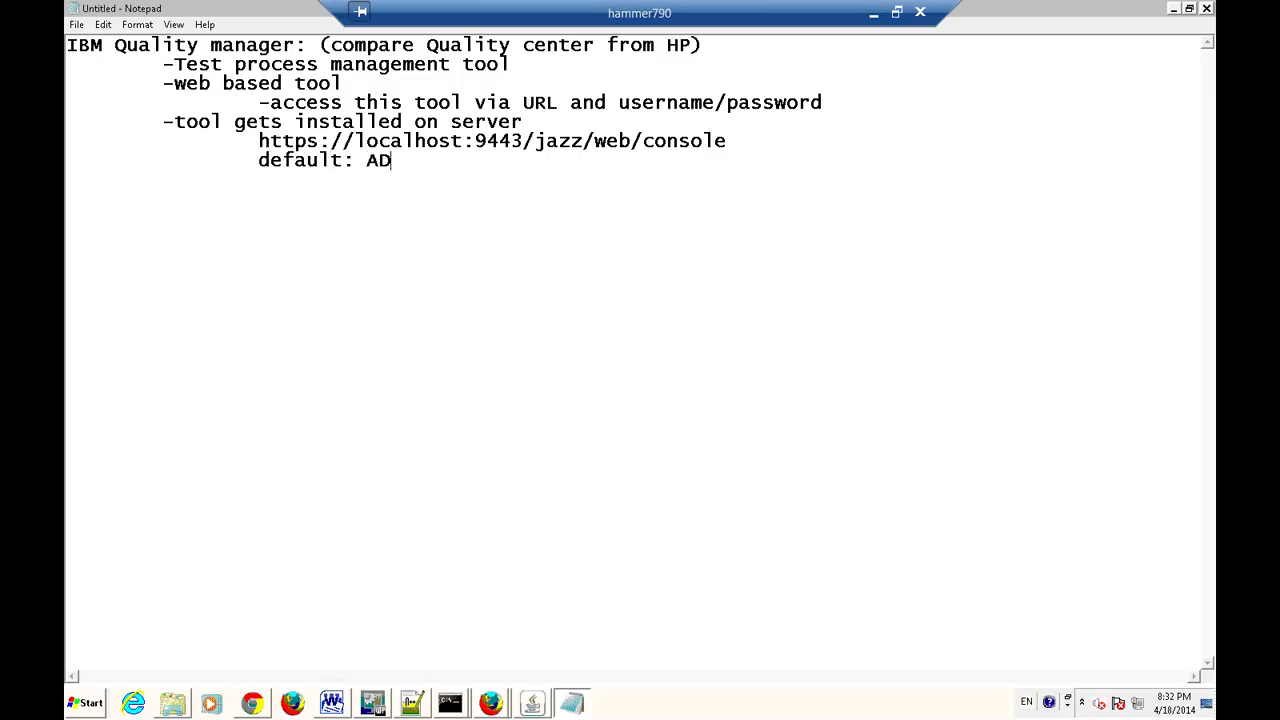
text(MIN)
click(415, 160)
text(username)
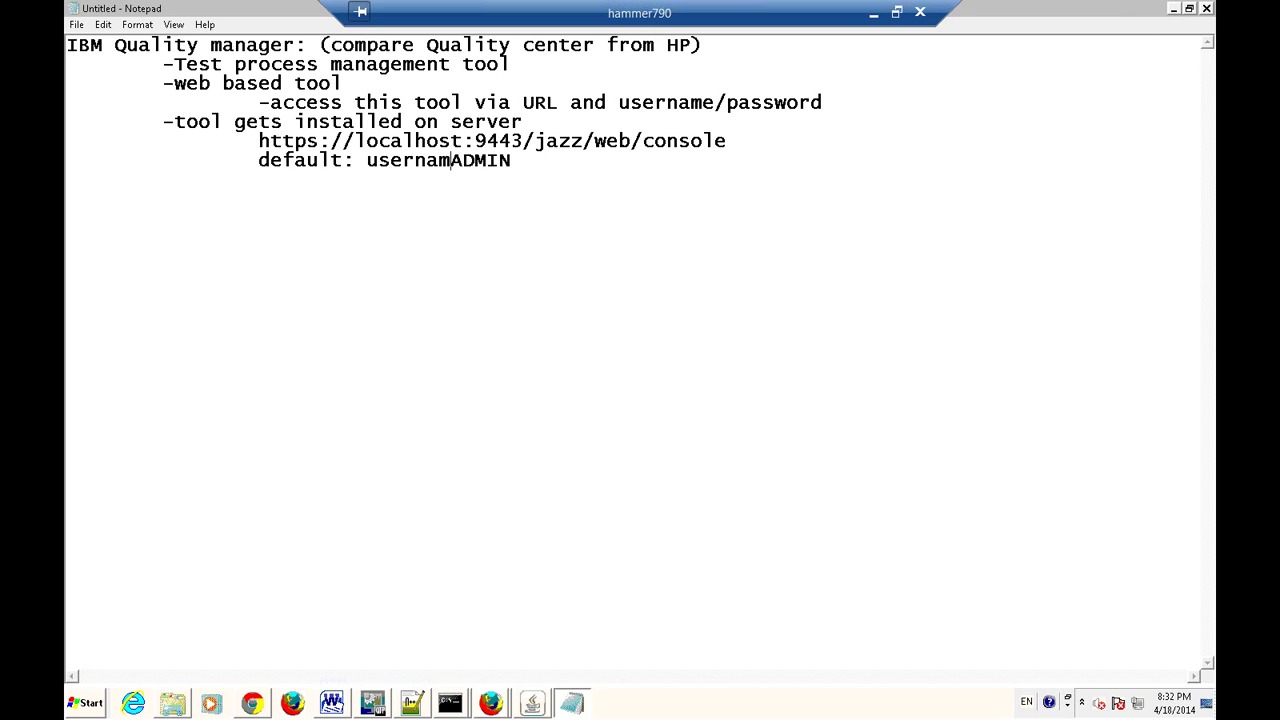
text(:)
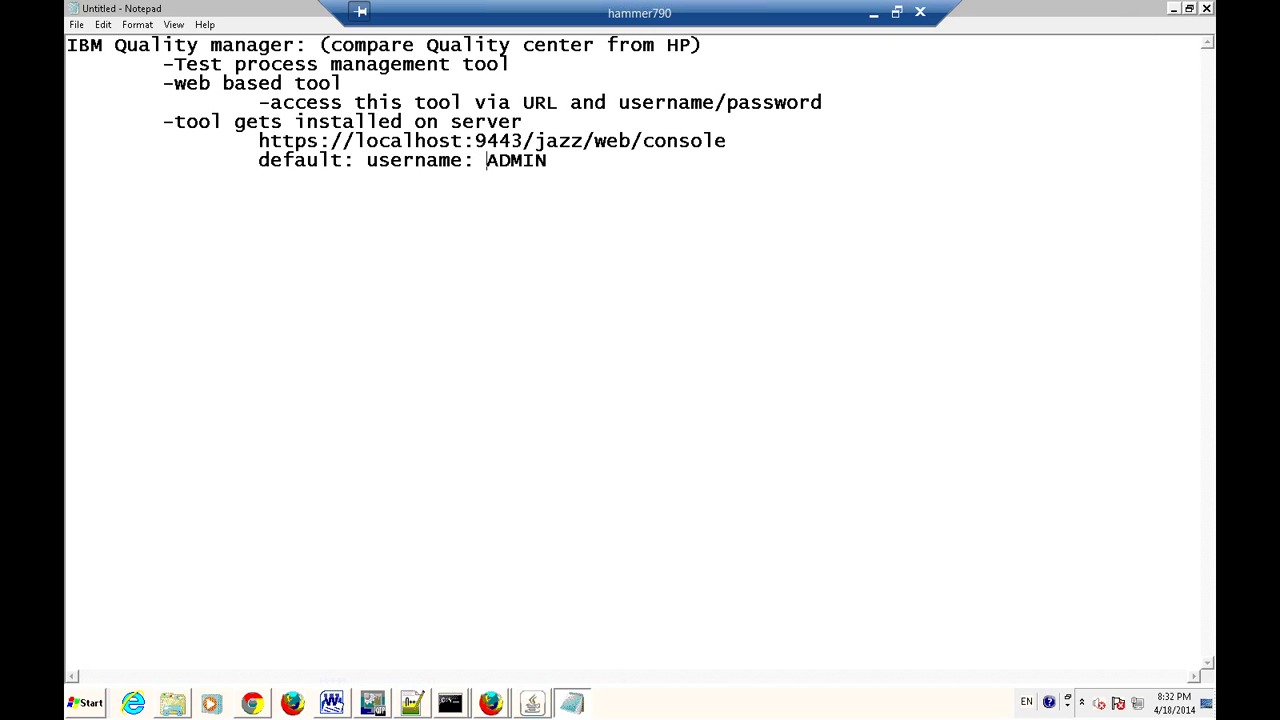
click(541, 179)
text(Passsord: ADMIN)
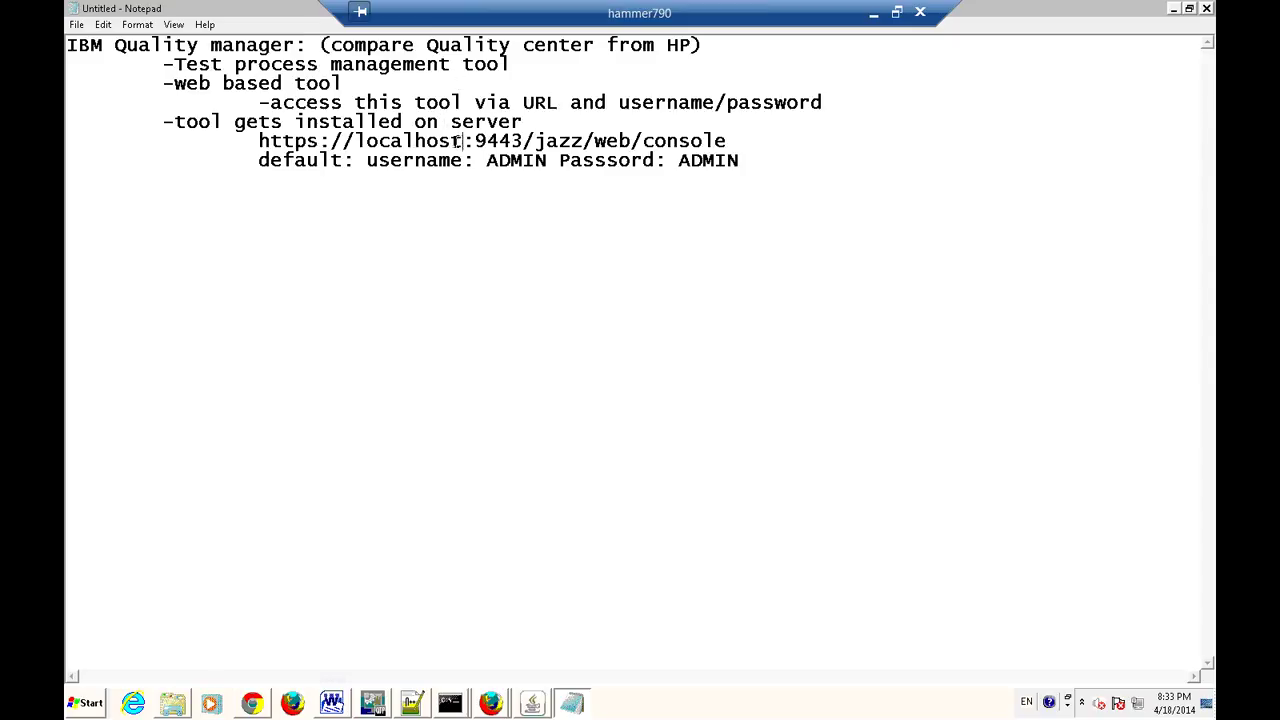
Highlight localhost and the console address in the notes to review them.
drag(463, 142, 414, 142)
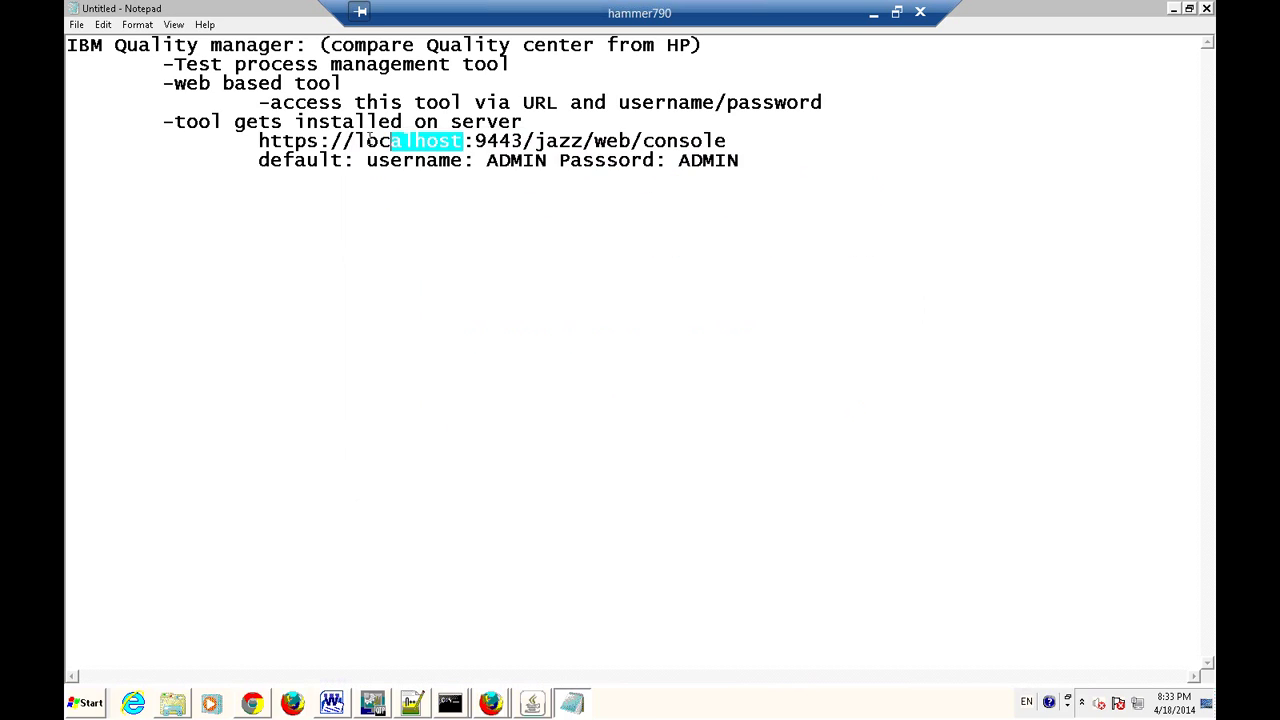
drag(392, 142, 355, 141)
drag(523, 121, 355, 141)
click(462, 141)
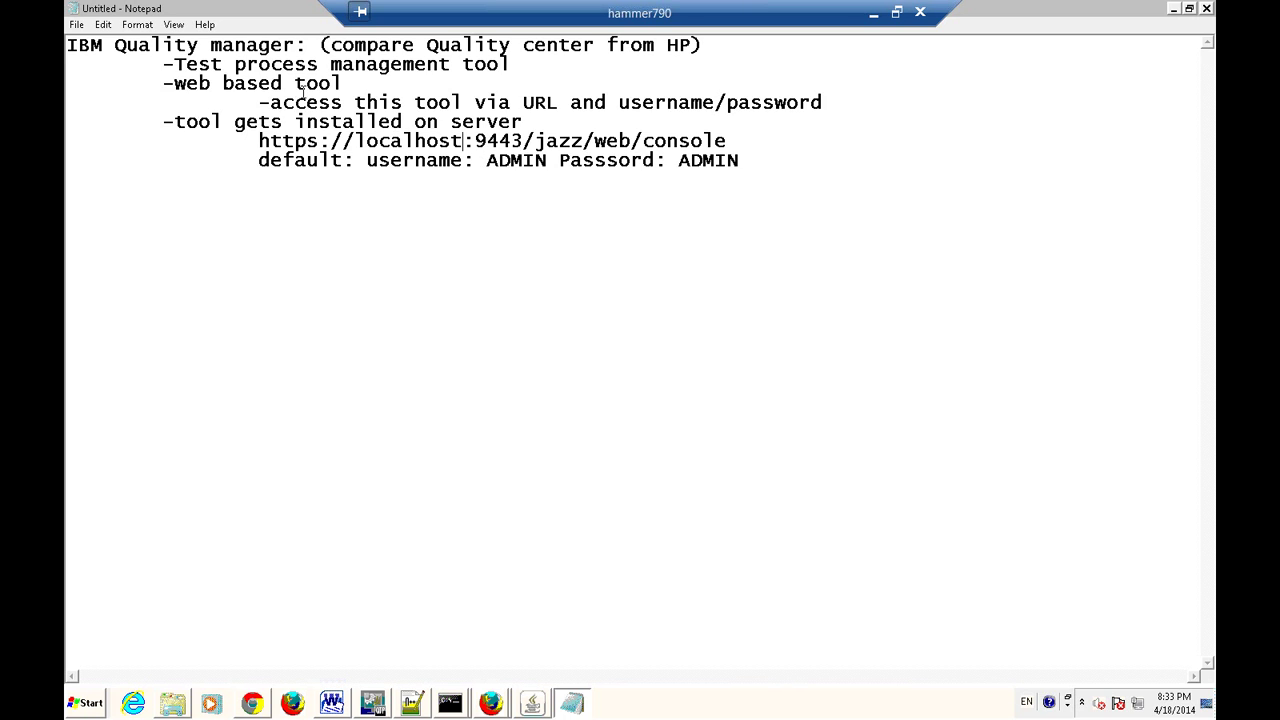
drag(258, 142, 727, 142)
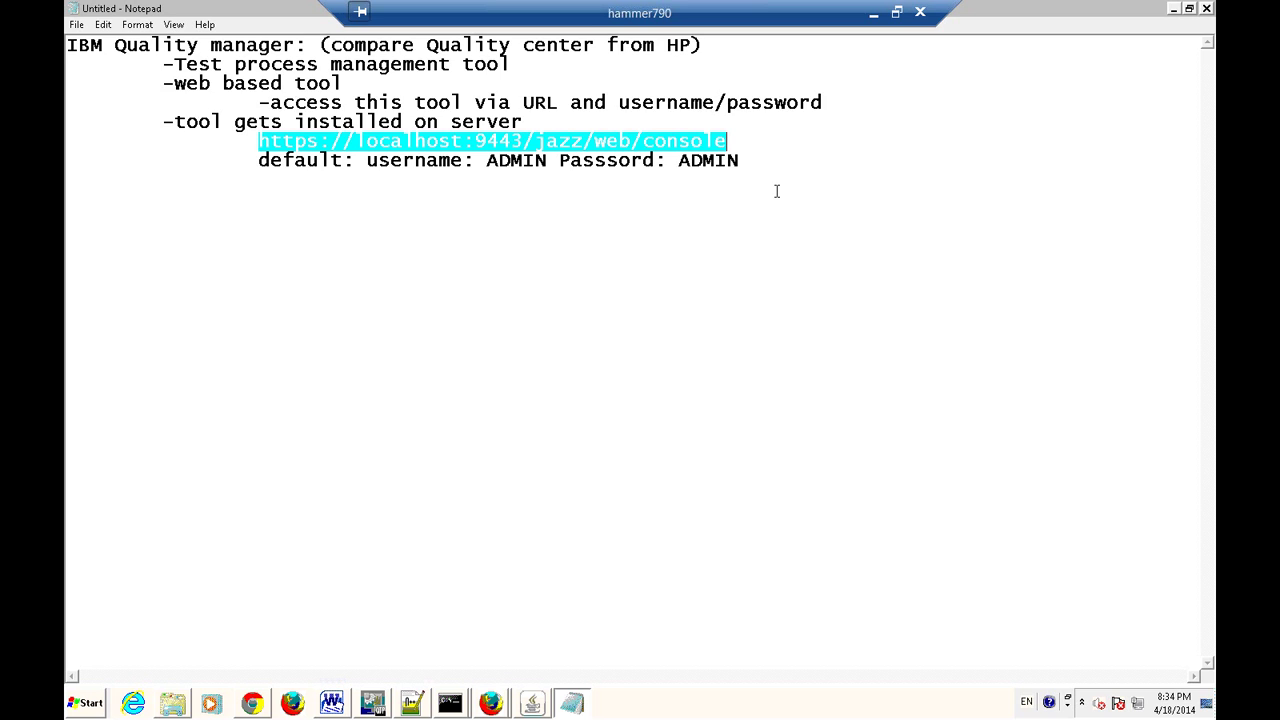
click(465, 152)
drag(463, 142, 358, 140)
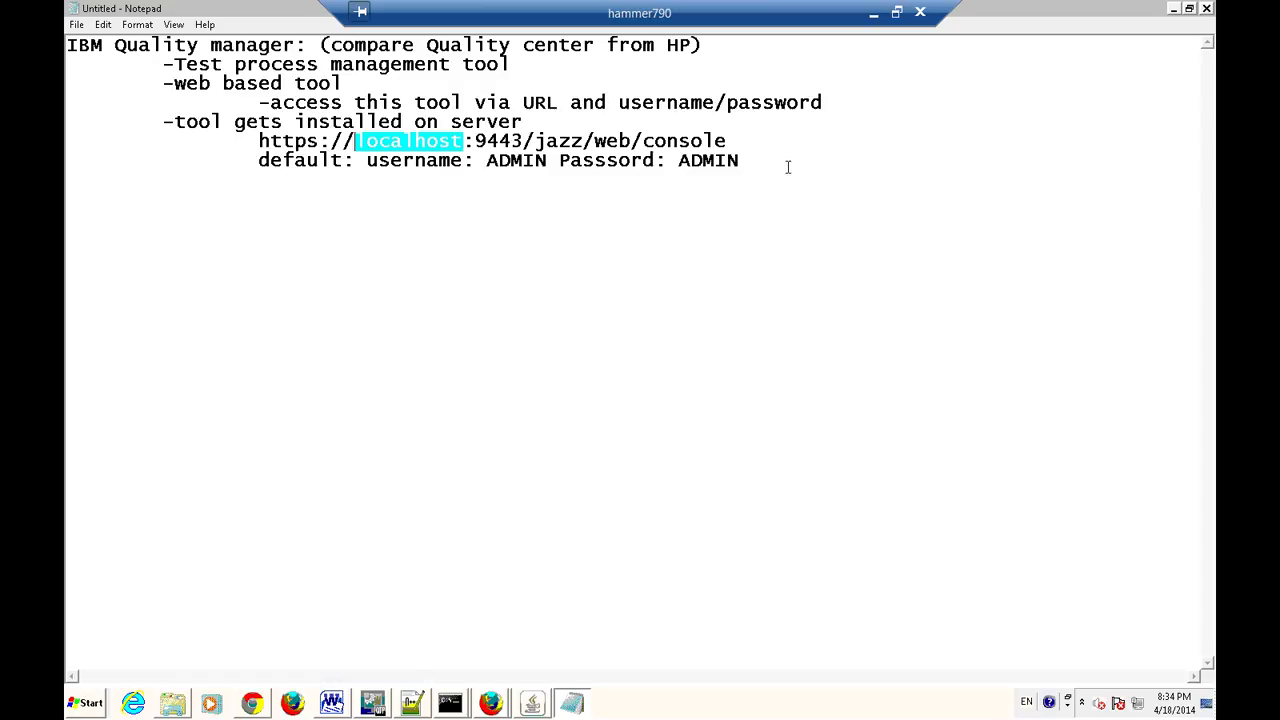
key(ctrl+End)
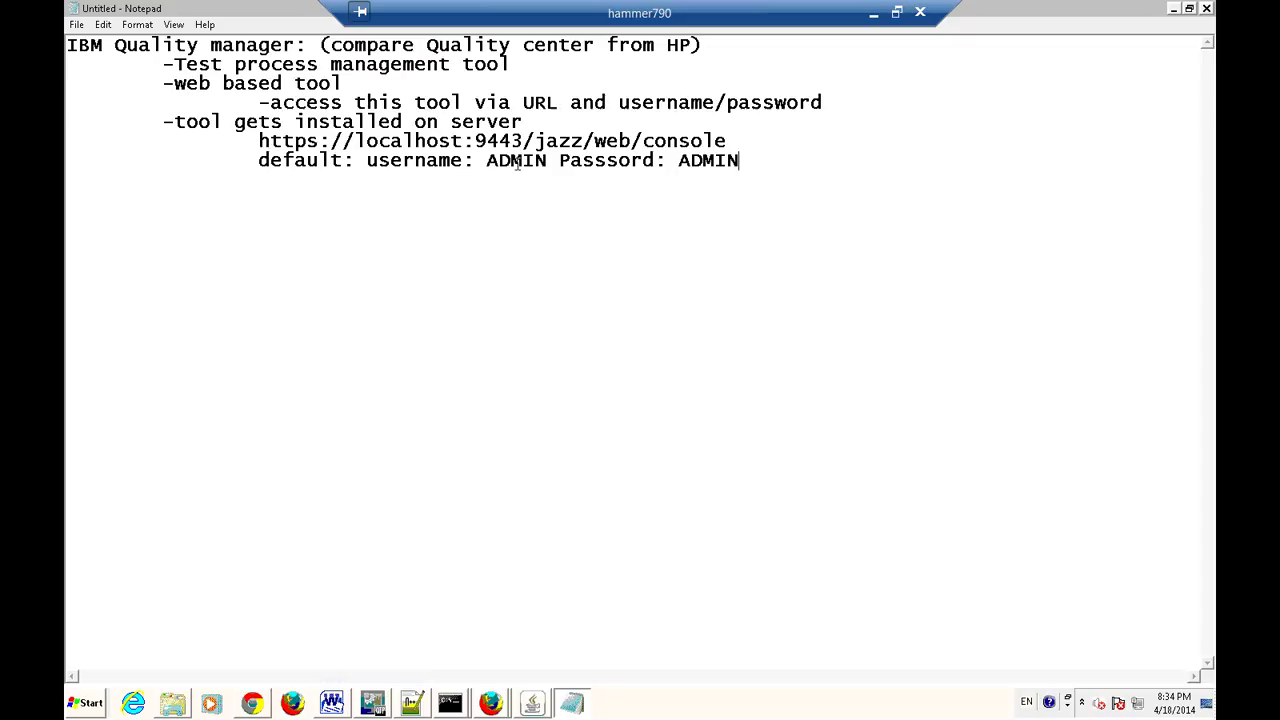
Highlight the default username and password values, then go to the Firefox login page.
double_click(517, 163)
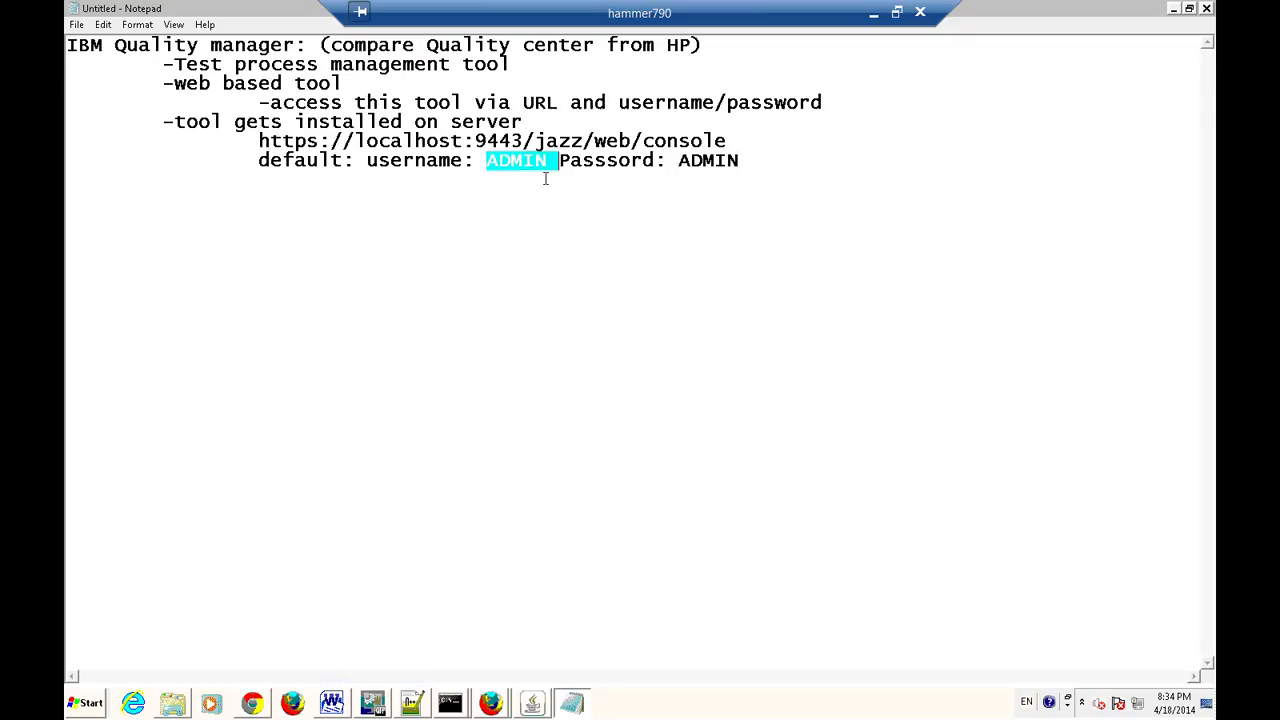
double_click(717, 160)
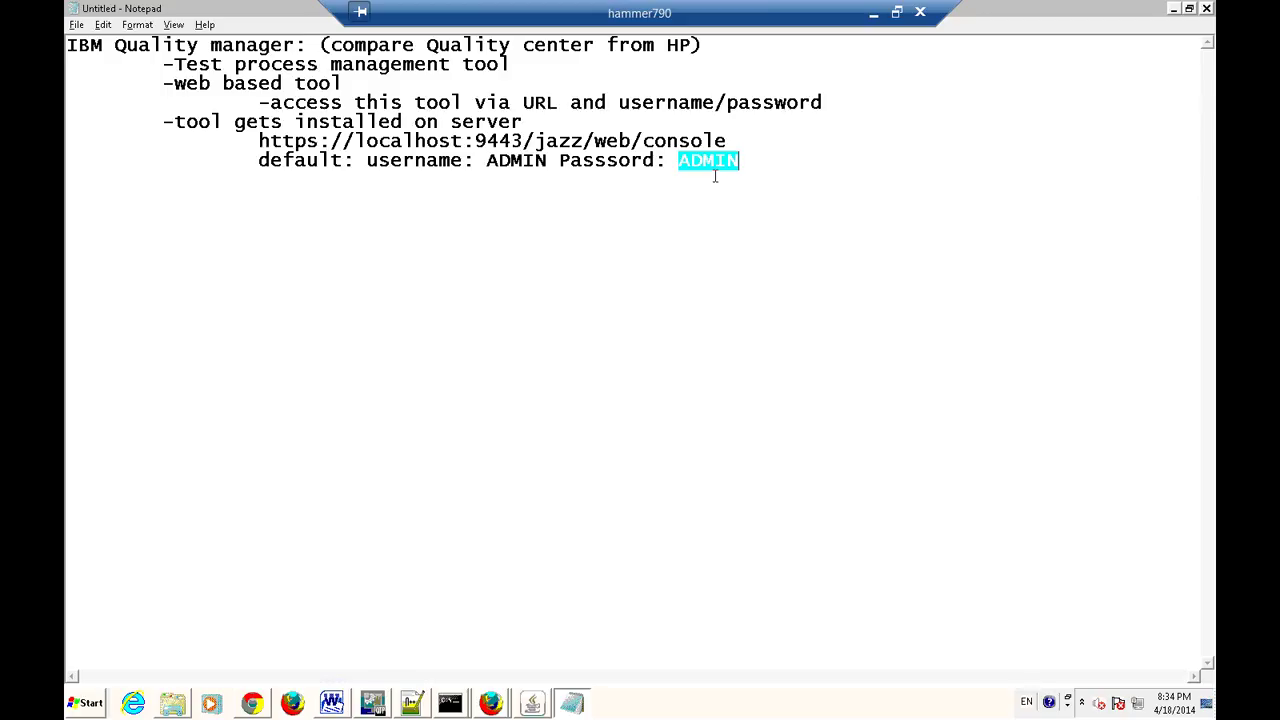
key(alt+Tab)
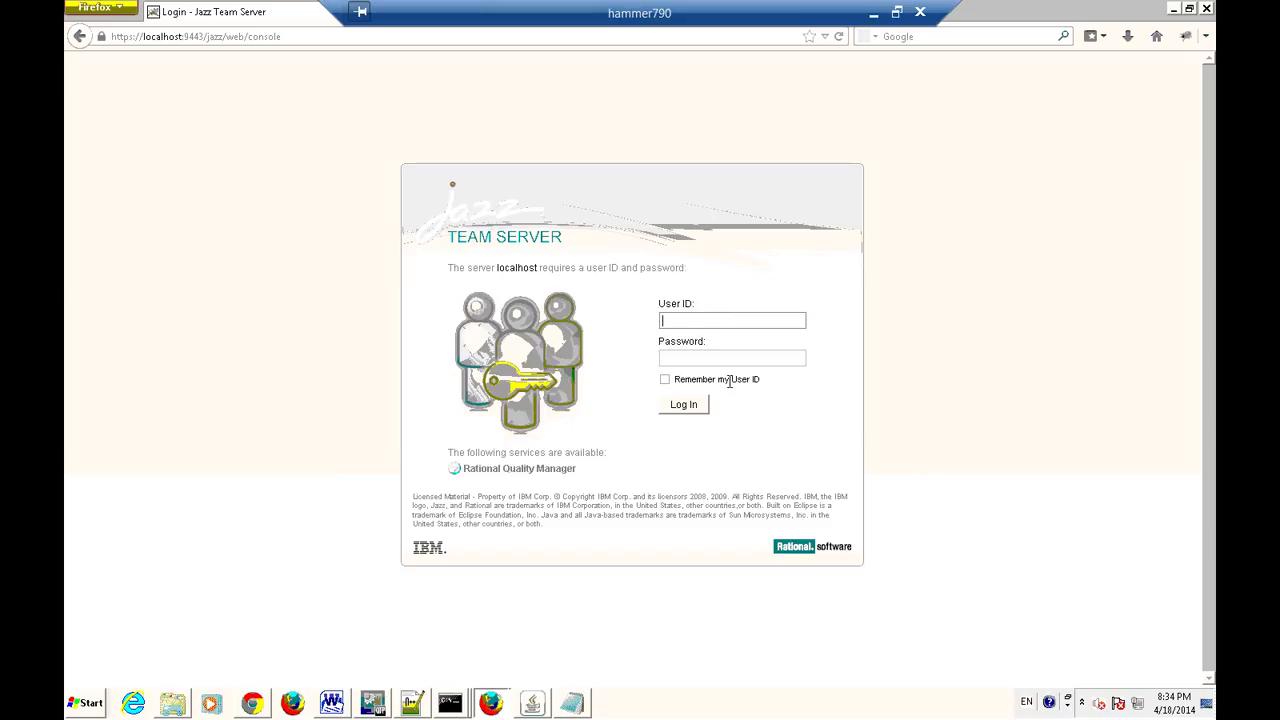
Try logging in with the default admin credentials, then return to the login screen.
text(ADMInN)
click(702, 360)
text(ADMIN)
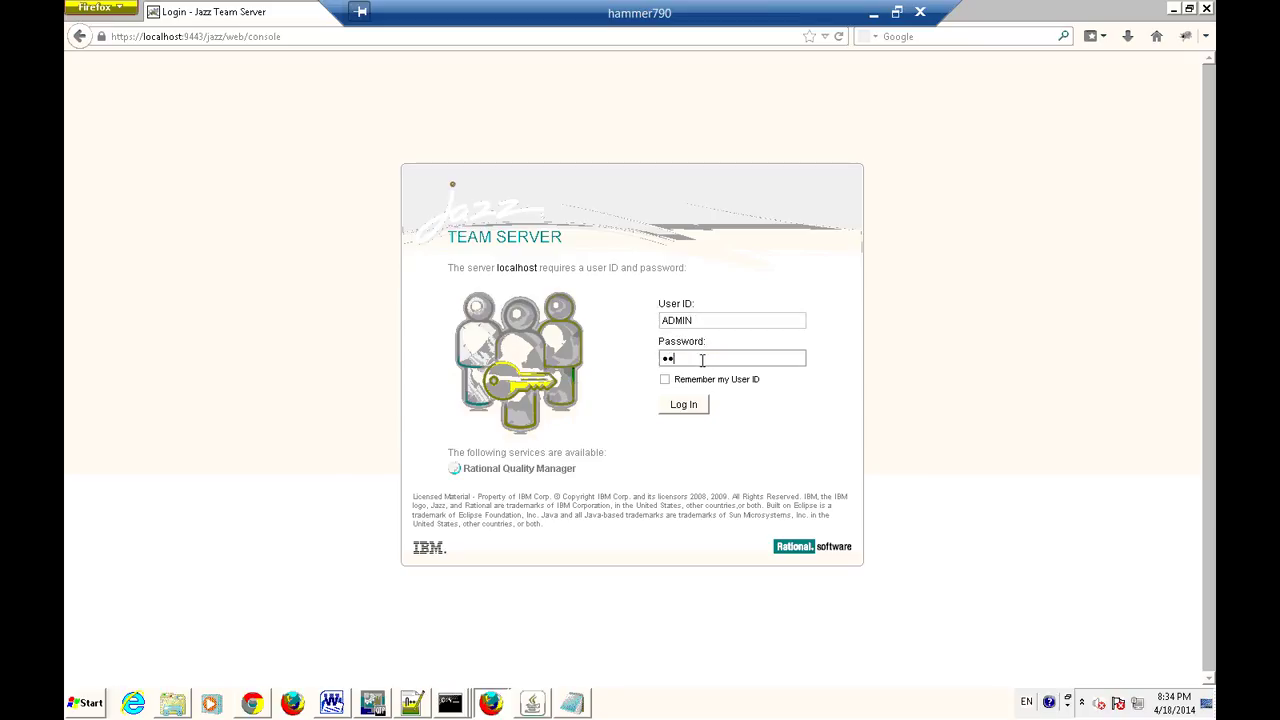
click(688, 412)
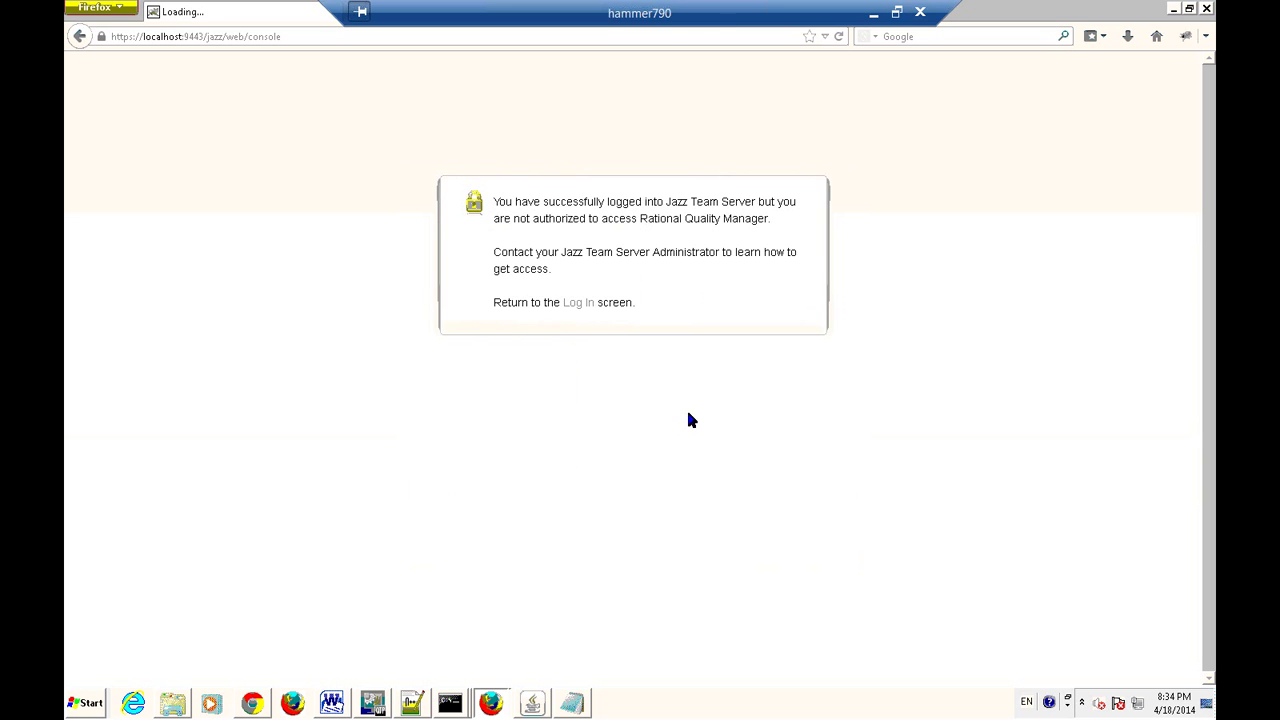
click(585, 308)
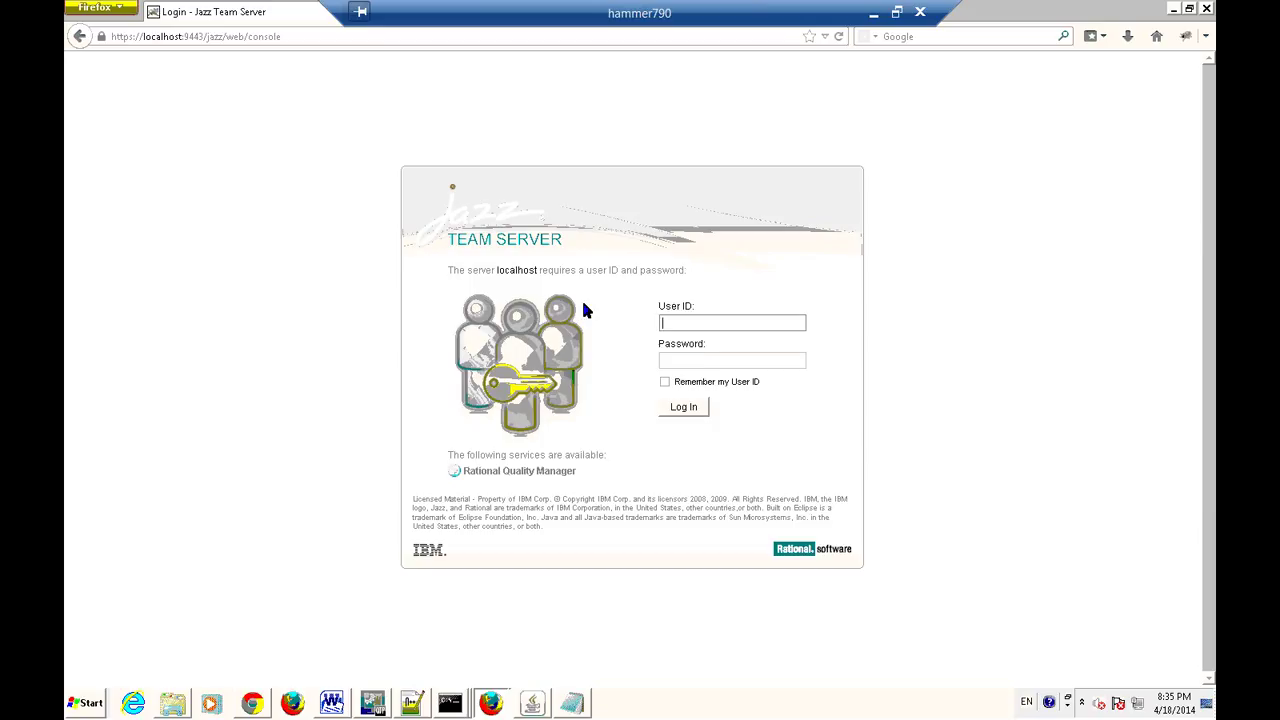
Log in to the Jazz Team Server with the QA test user's ID and password.
text(qatest)
click(704, 365)
text(qate)
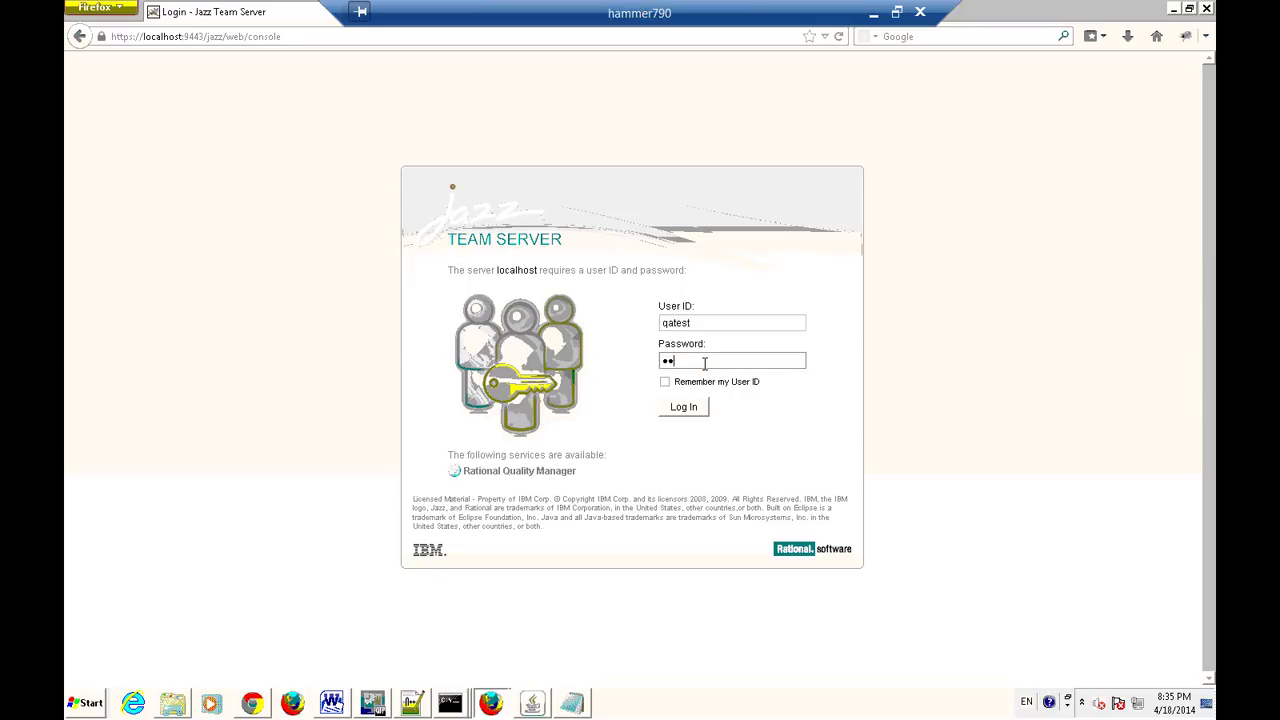
key(BackSpace)
key(BackSpace)
key(BackSpace)
key(BackSpace)
text(qatest1)
click(690, 412)
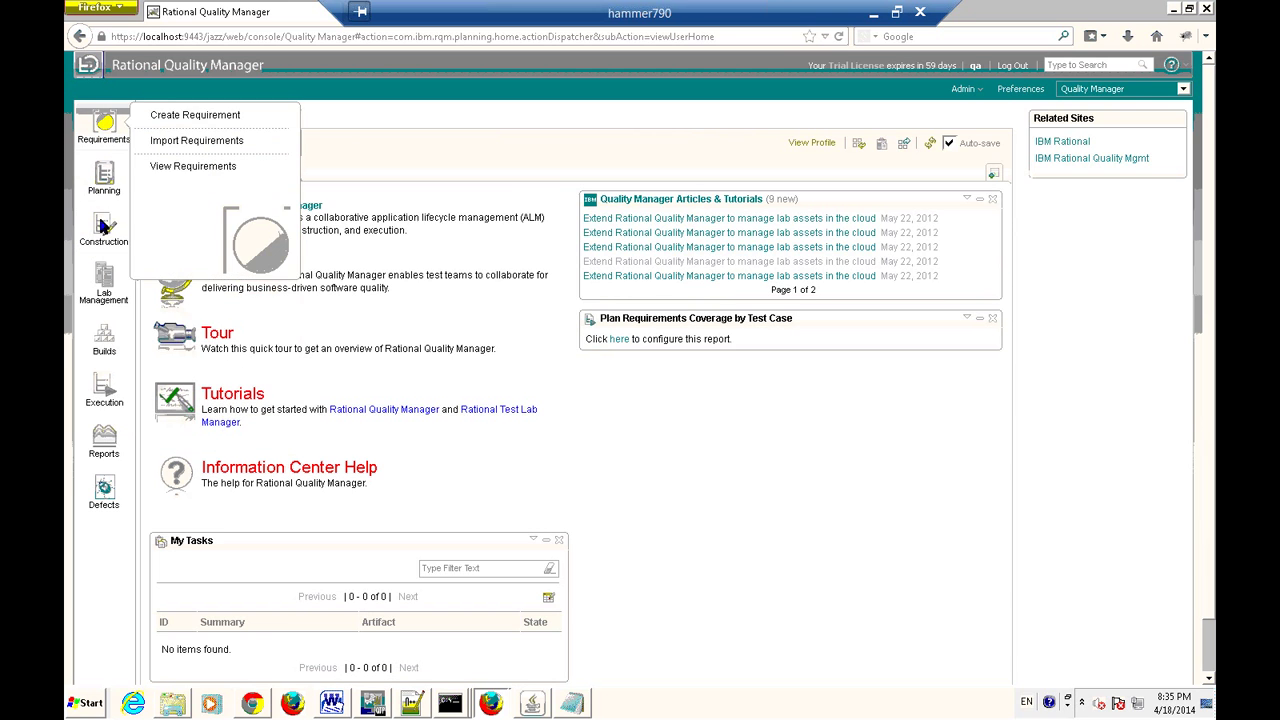
Wait for the test user's RQM dashboard to load, then switch back to the Notepad notes.
mouse_move(104, 487)
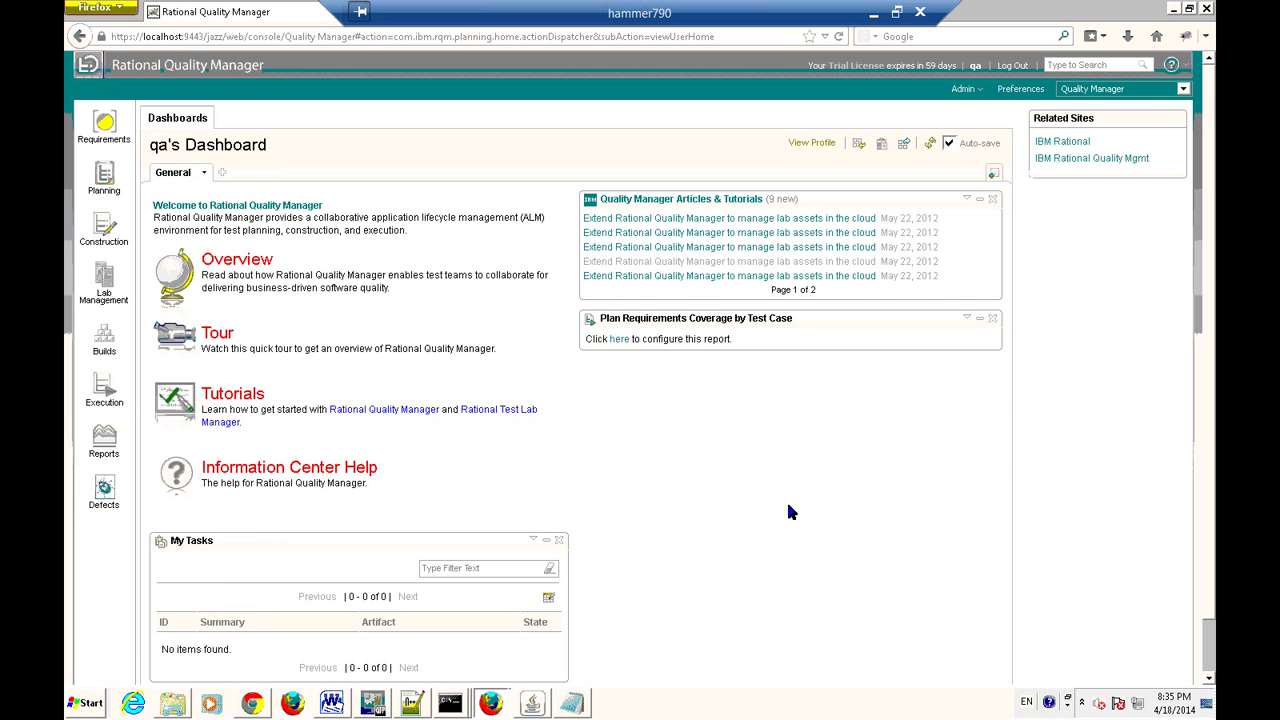
key(alt+Tab)
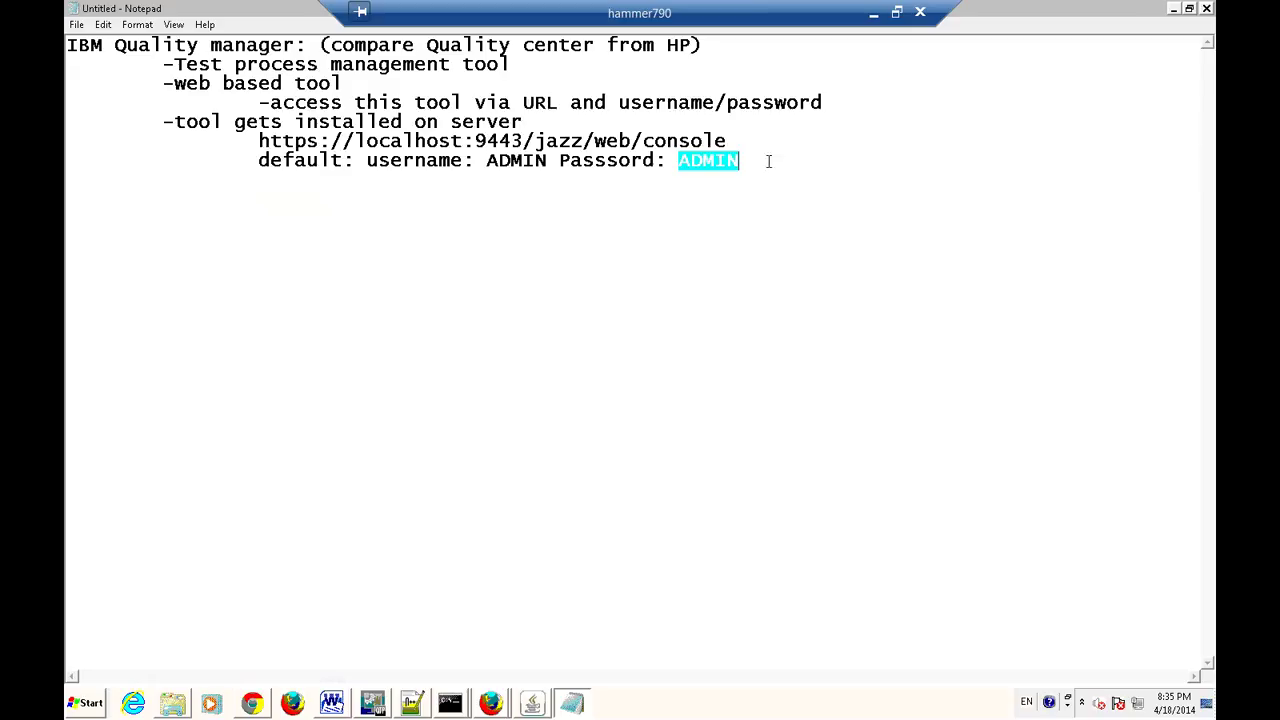
Below the ADMIN credentials, add an indented '-Testing Process:' heading with an empty dash item beneath it.
click(808, 166)
key(Return)
key(Return)
key(Return)
key(Tab)
text(-Tets)
key(BackSpace)
key(BackSpace)
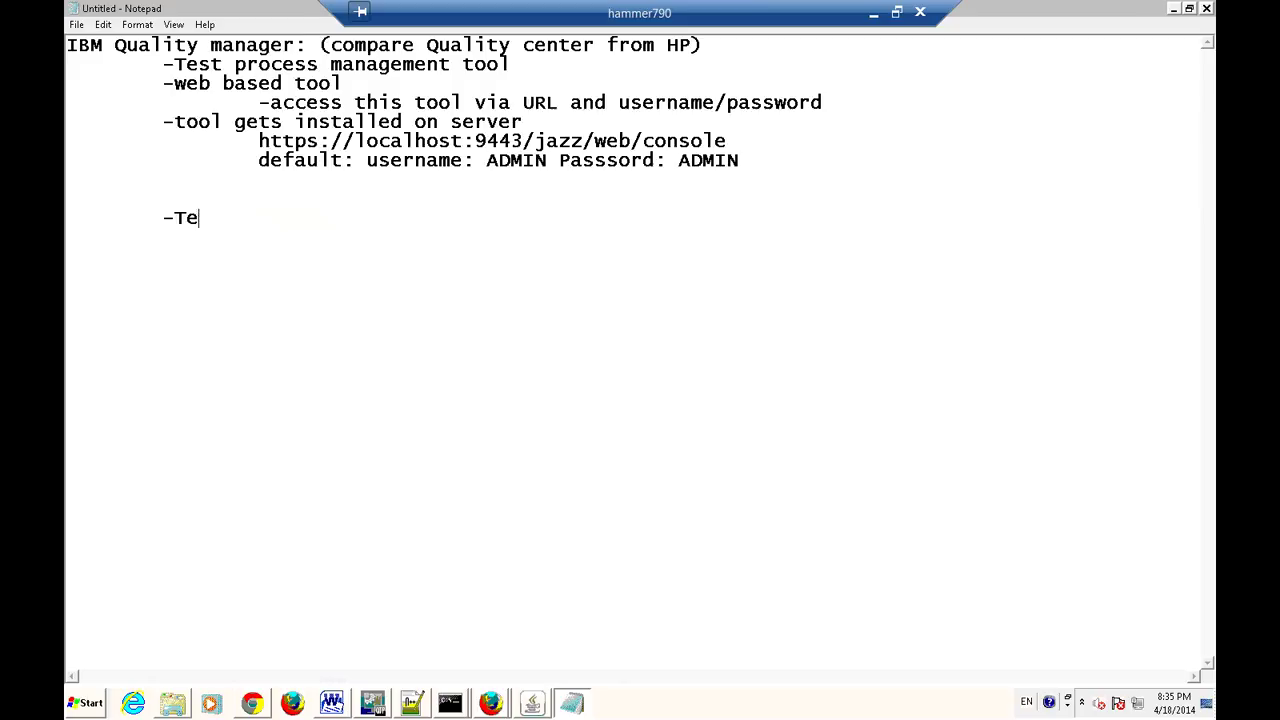
text(sting Process: 		)
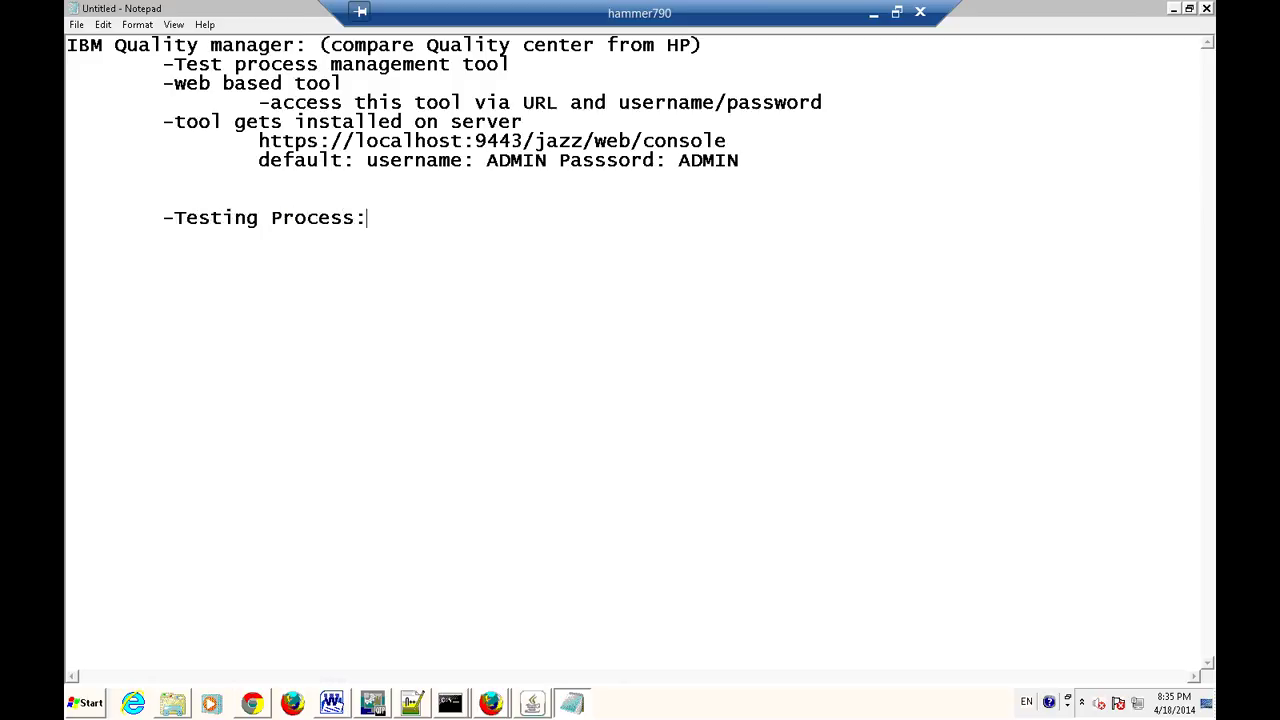
text(-)
List the first two steps, 'Gather requirements' and 'Test planning', on indented dash lines.
text(Re)
key(BackSpace)
key(BackSpace)
text(Gather re)
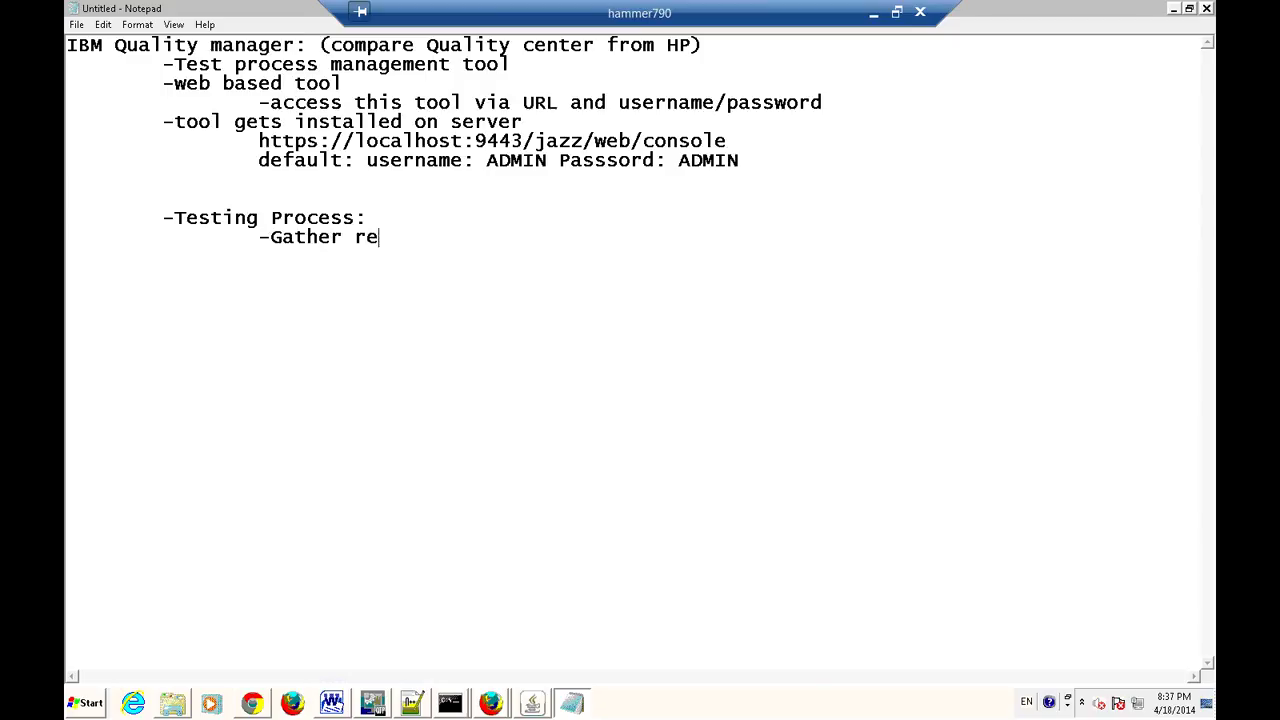
text(quireen)
key(BackSpace)
key(BackSpace)
text(ments)
key(Return)
key(Tab)
text(-)
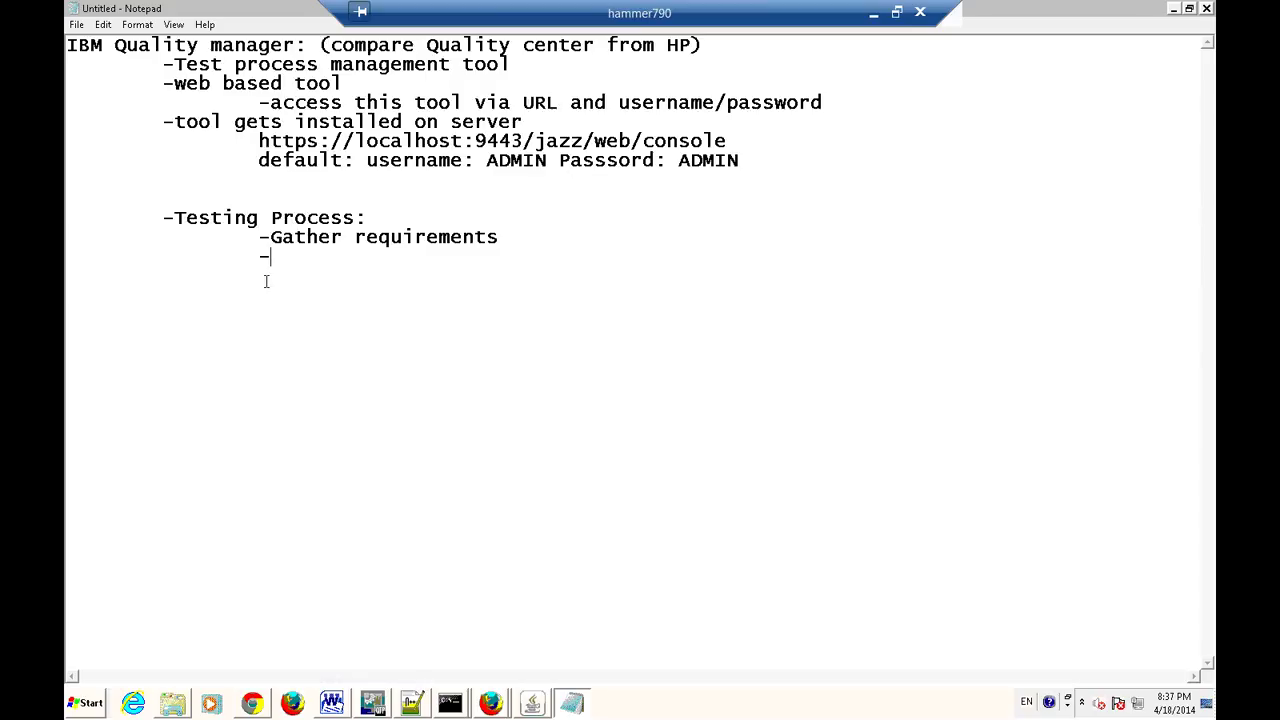
text(Test planning)
key(Return)
key(Tab)
text(-)
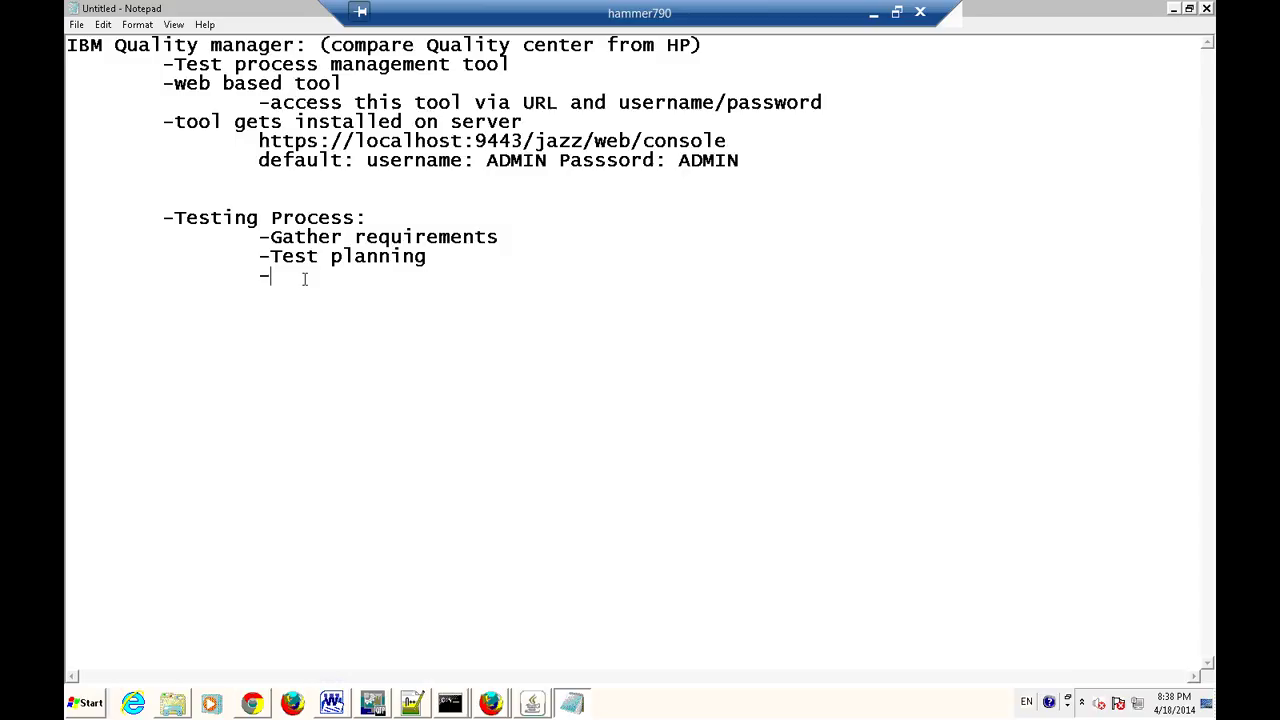
Add 'Test cases and test data', 'Execute test case' and 'Report issues', then bring up the RQM dashboard.
text(Test cases and te)
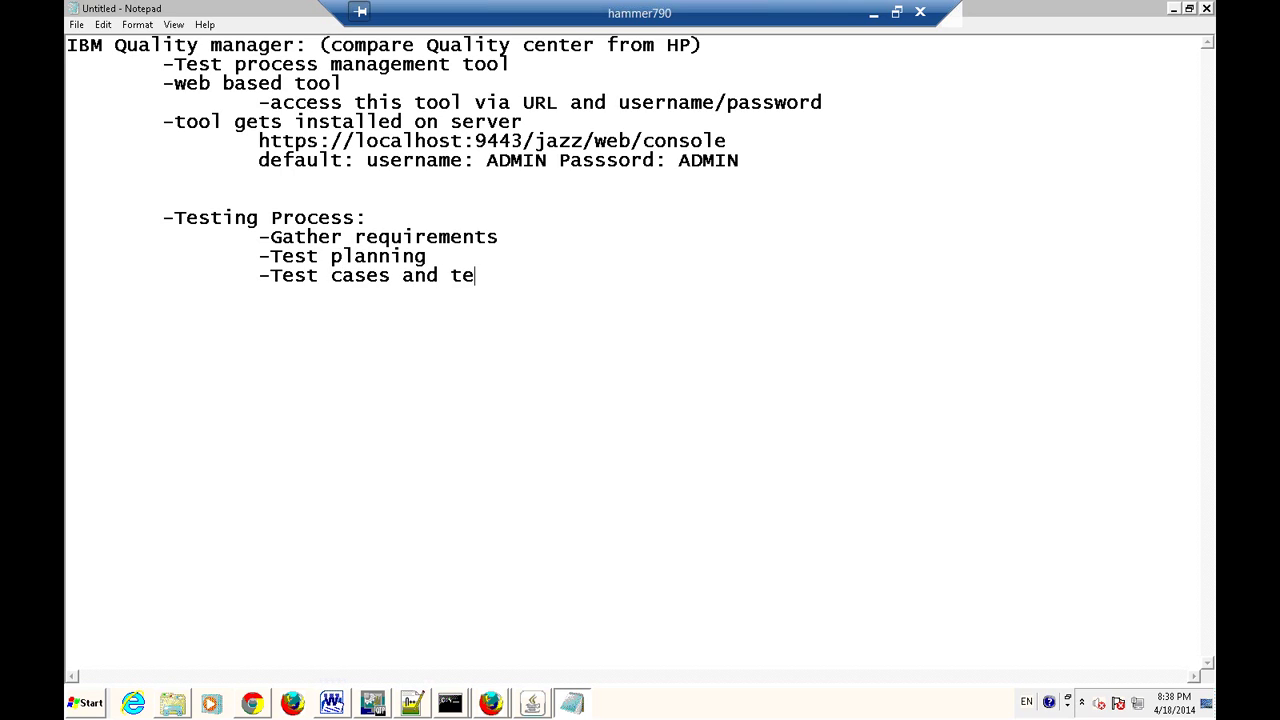
text(st data)
key(Return)
text(-Execu)
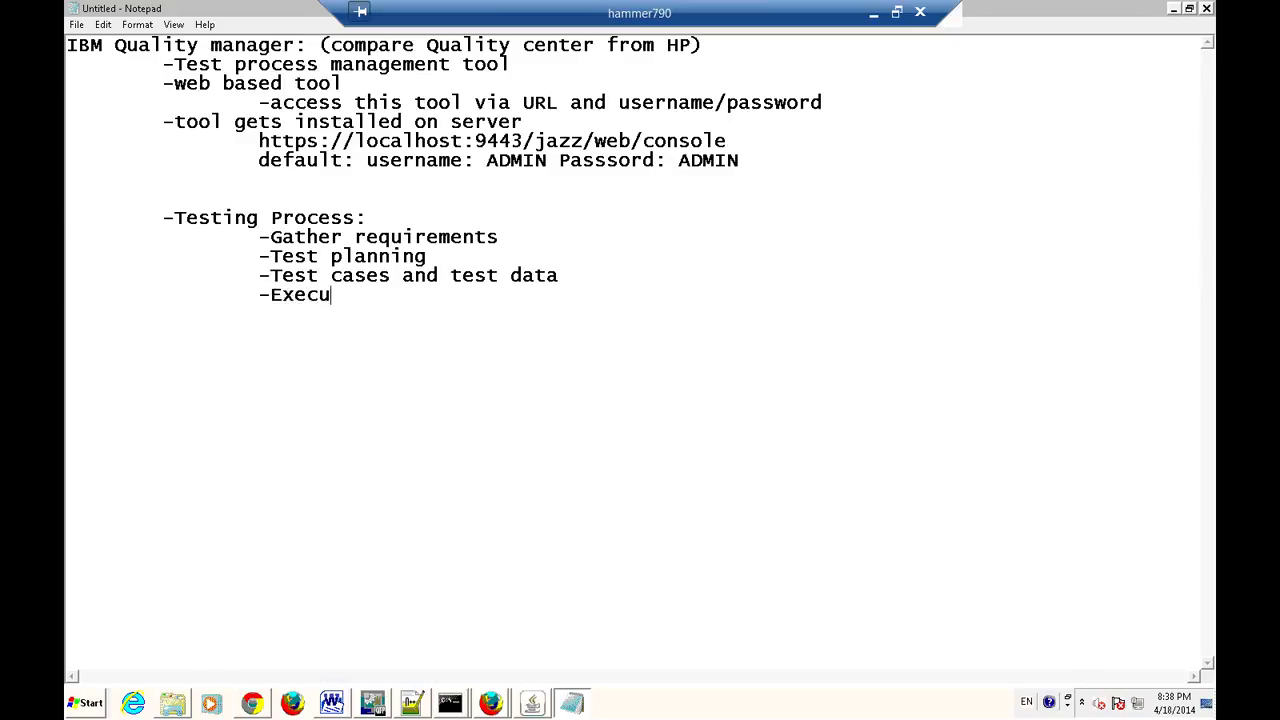
text(te tets)
key(BackSpace)
key(BackSpace)
text(st case 		)
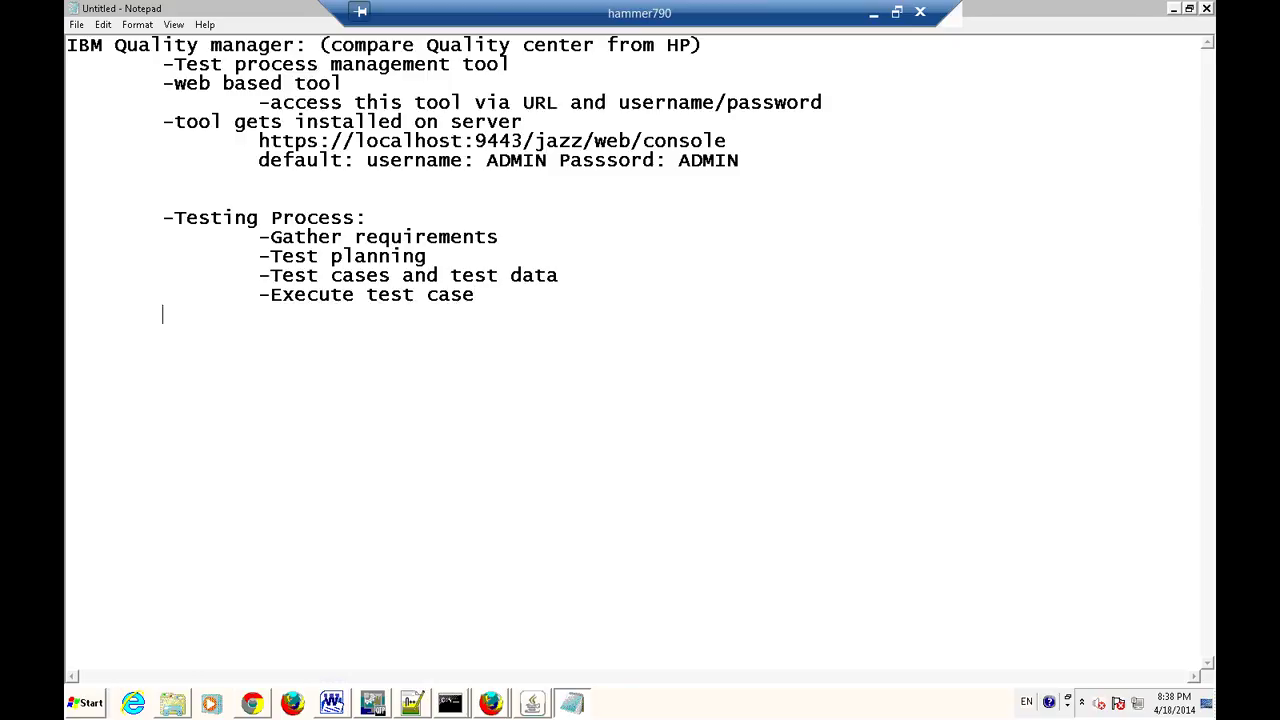
text(-Report issues)
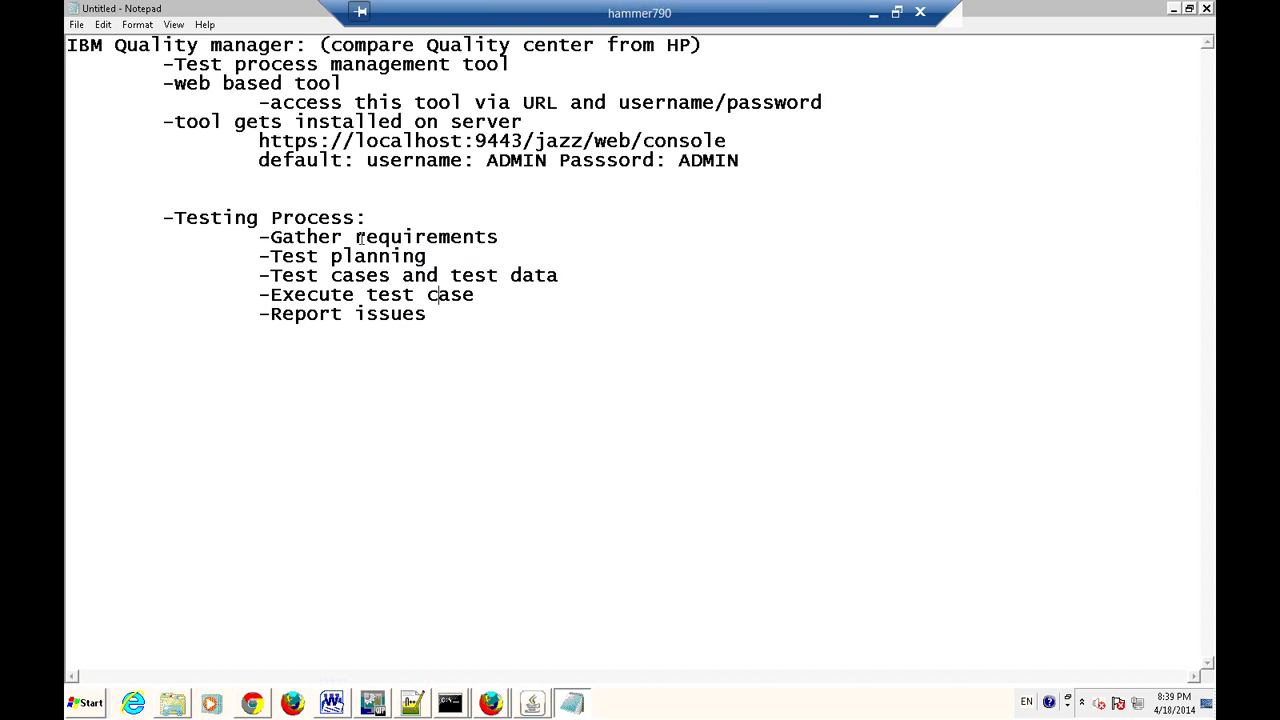
click(382, 219)
key(alt+Tab)
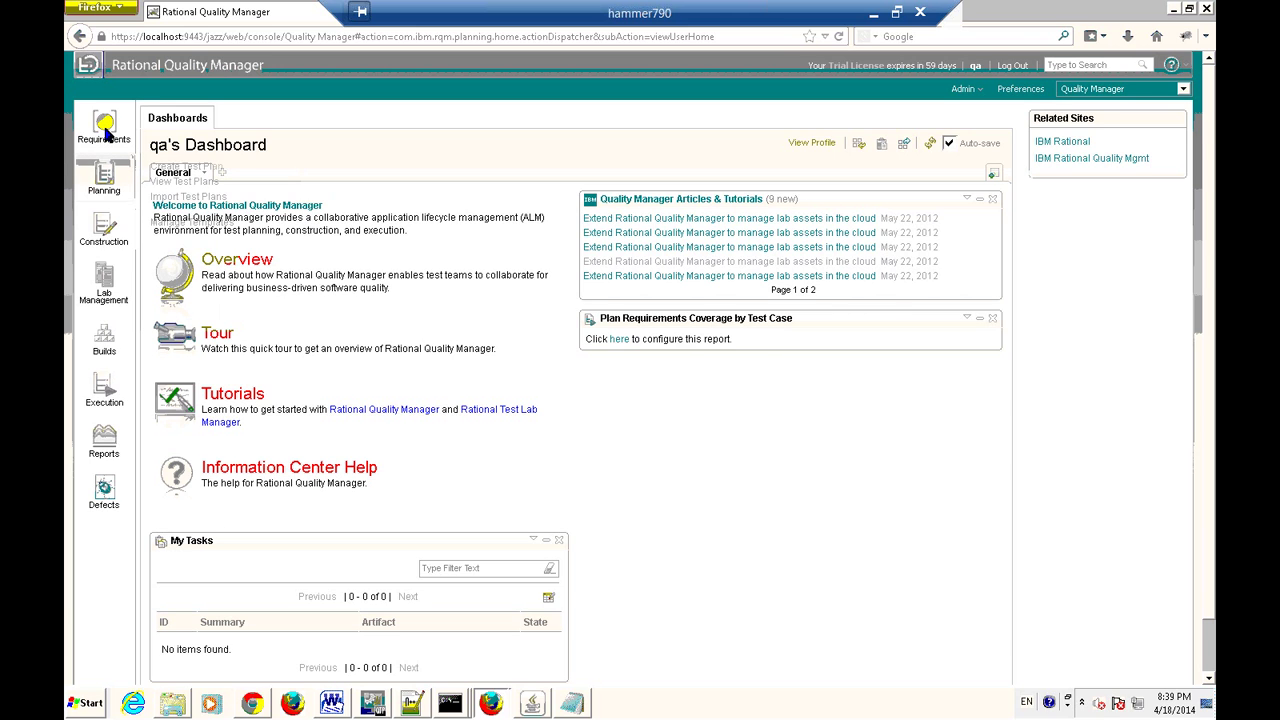
Check the Requirements module's options in the RQM sidebar, then go back to Notepad.
mouse_move(106, 133)
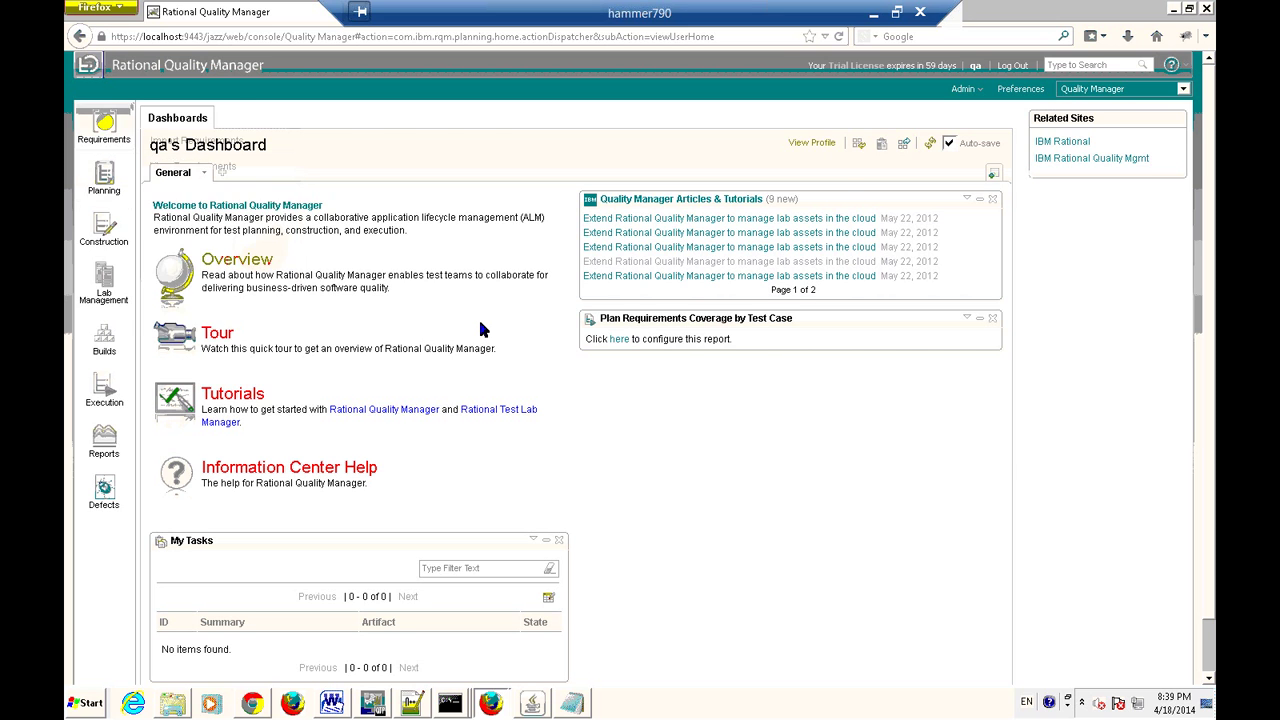
click(571, 703)
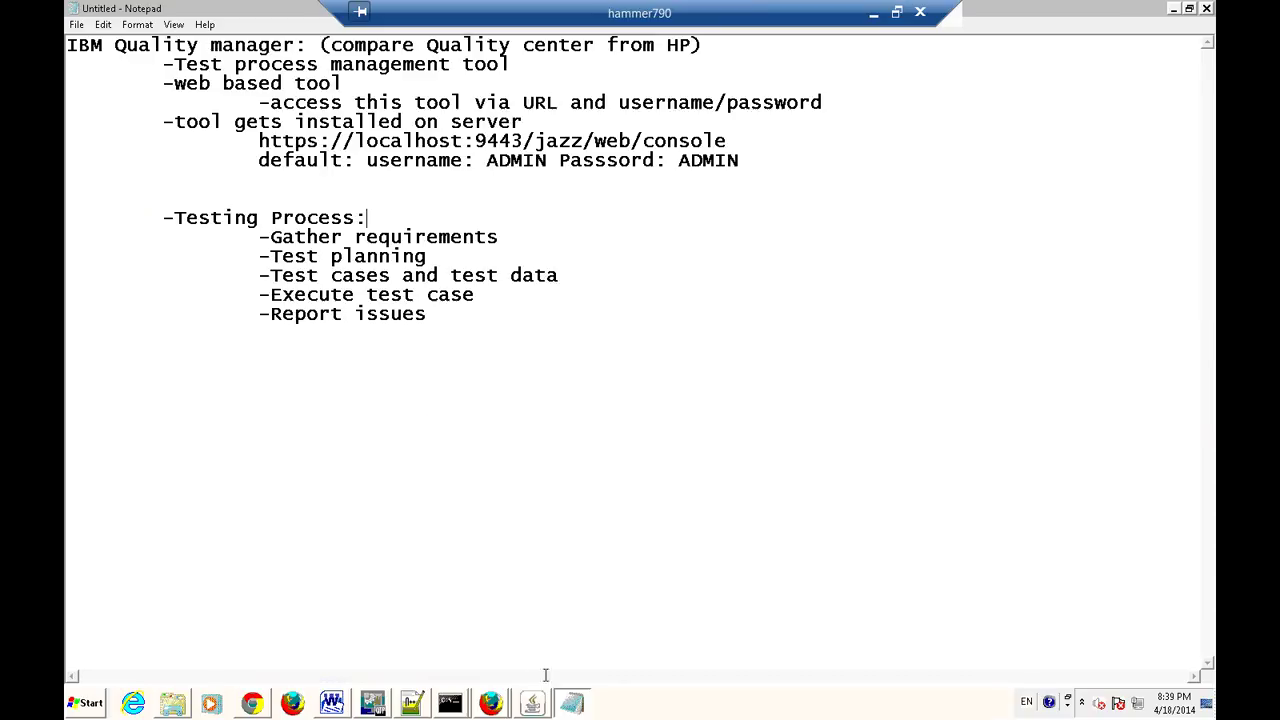
Insert a '-Requirements module' heading and indent 'Gather requirements' beneath it.
key(Return)
key(Tab)
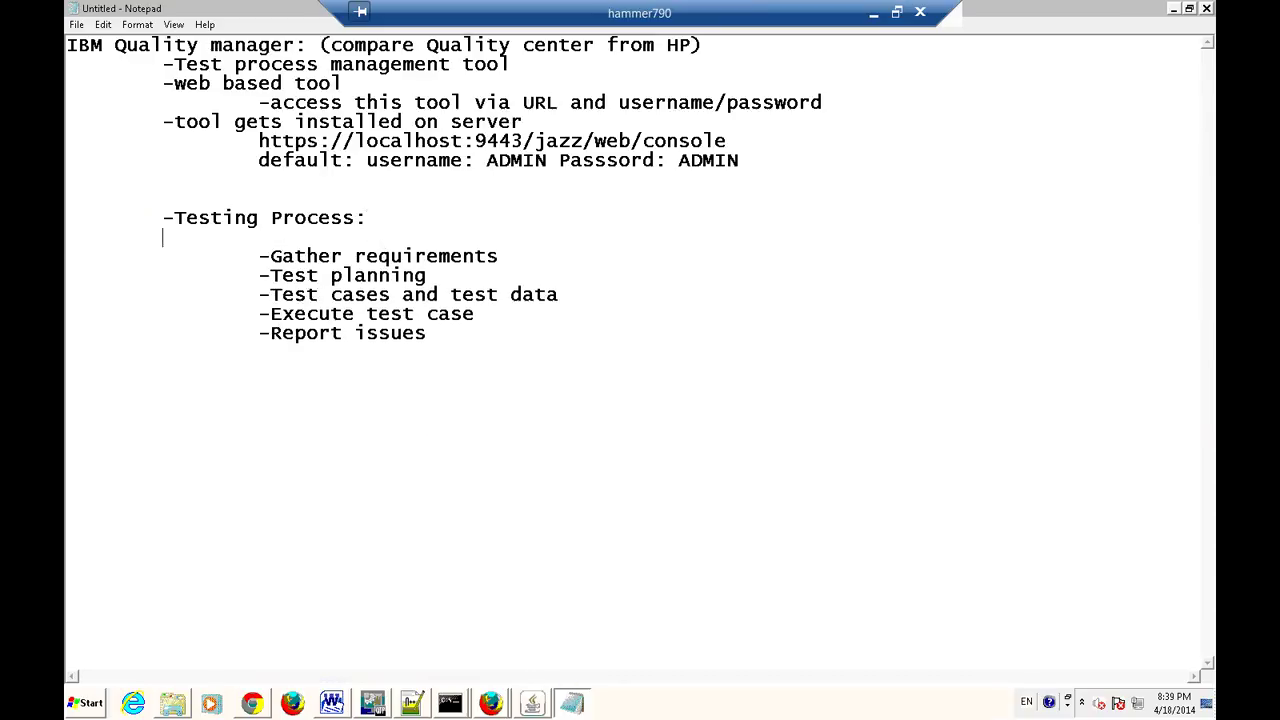
text(-Requirements module)
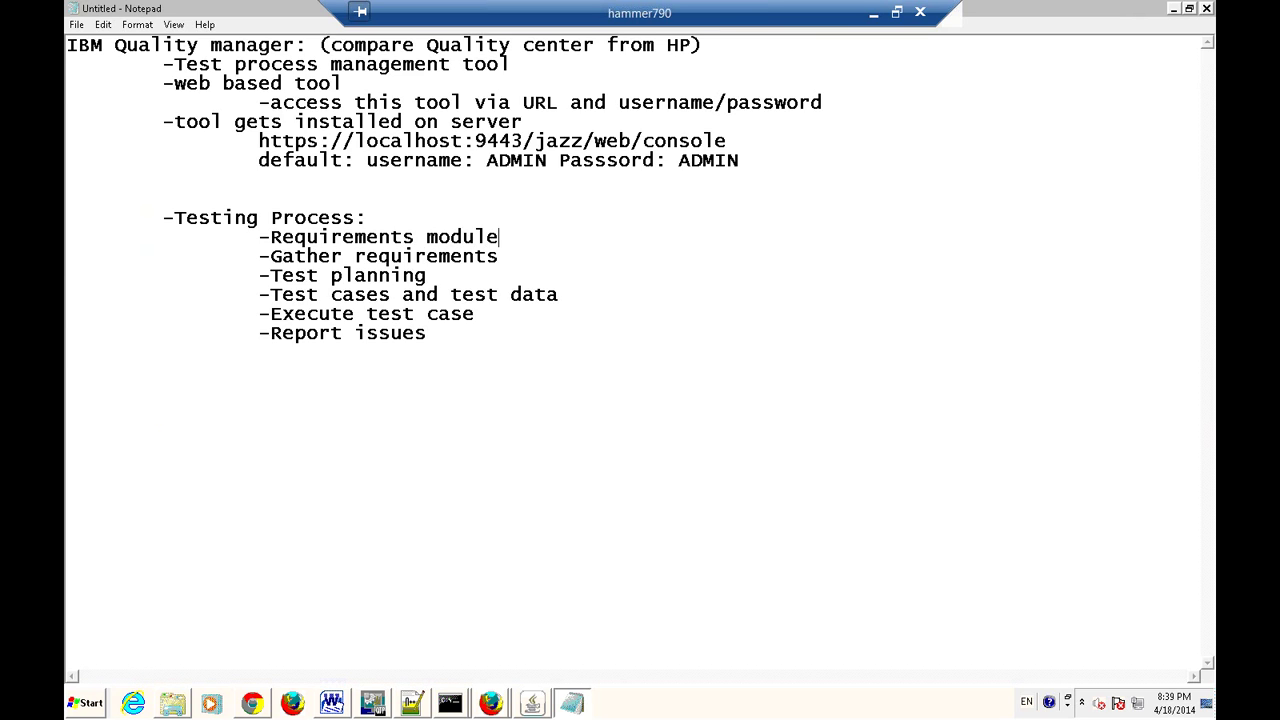
click(252, 257)
key(Tab)
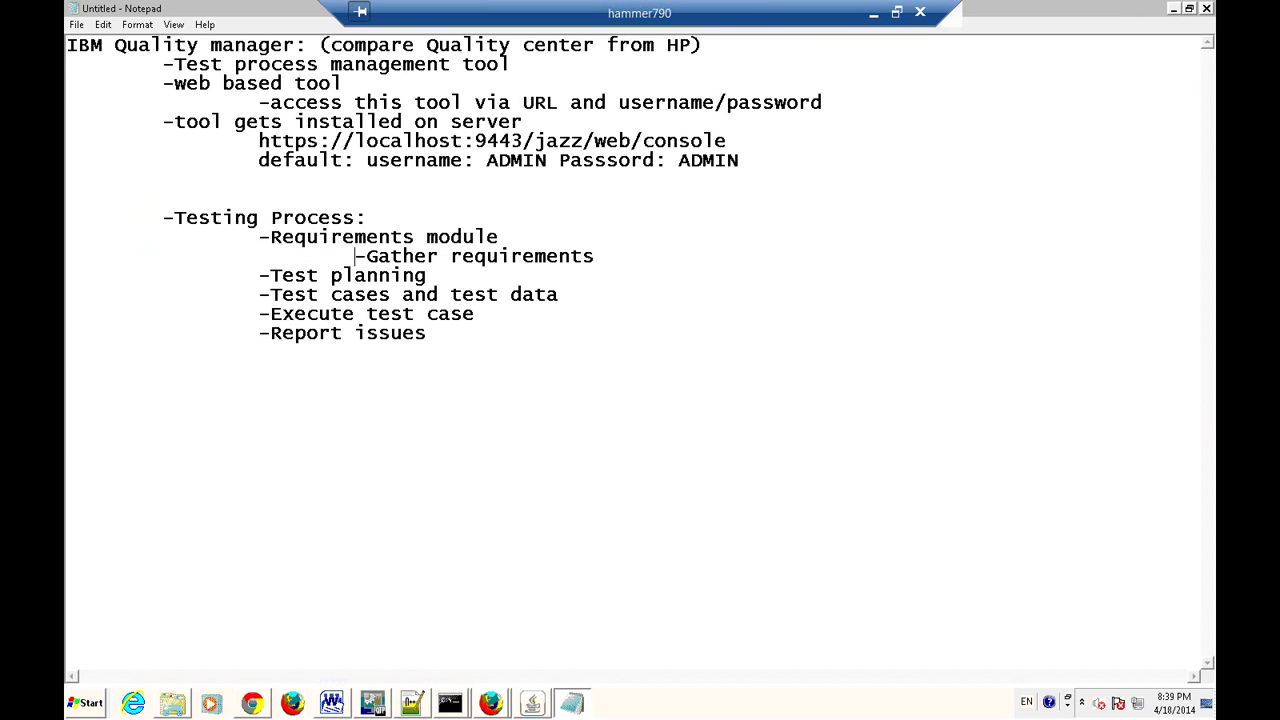
click(645, 246)
Add a '-Test Plan module' heading over 'Test planning', reworded to 'Prpeare project Test planning'.
click(631, 258)
key(Return)
key(Tab)
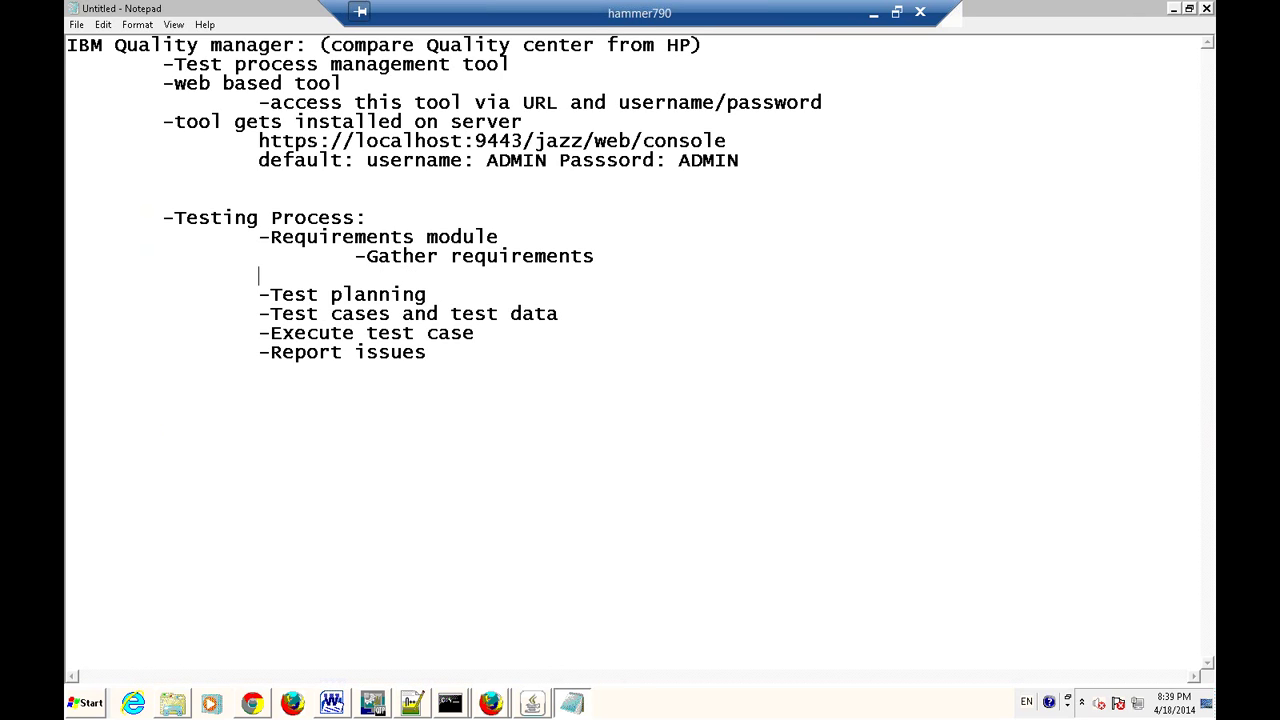
text(-Test Plan m)
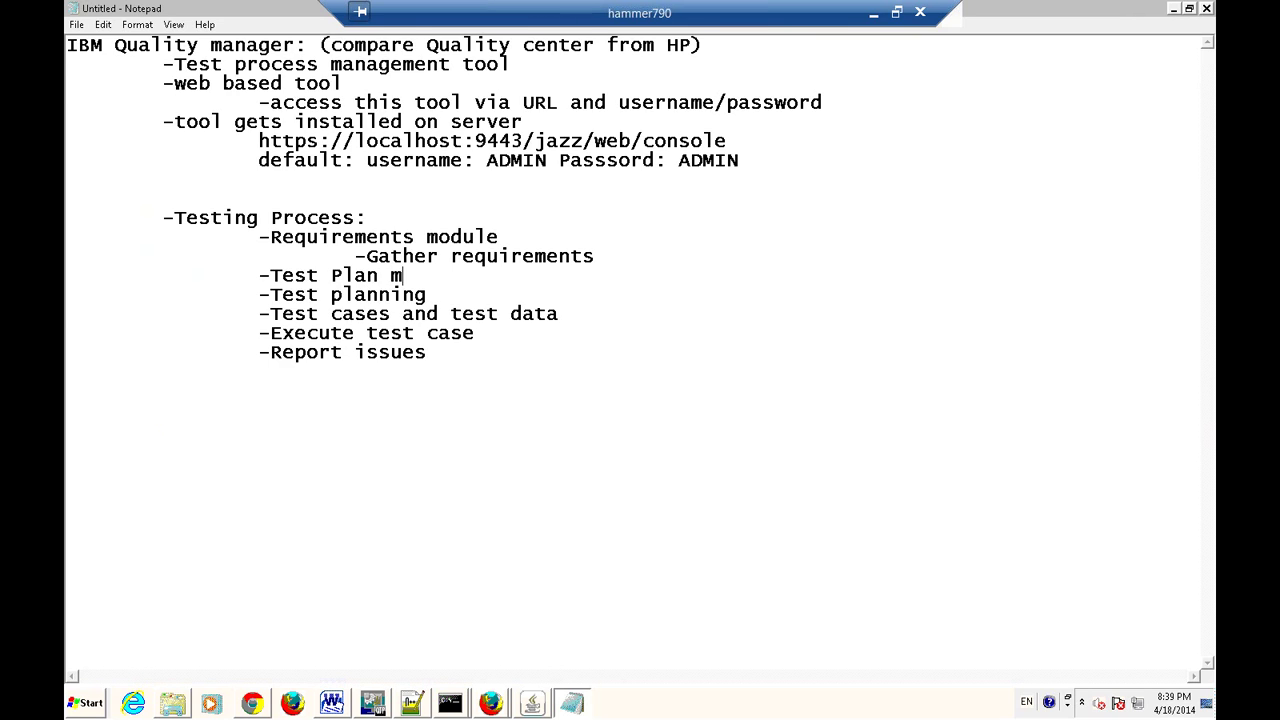
text(odule)
click(263, 295)
key(Tab)
click(368, 295)
text(Prpeare )
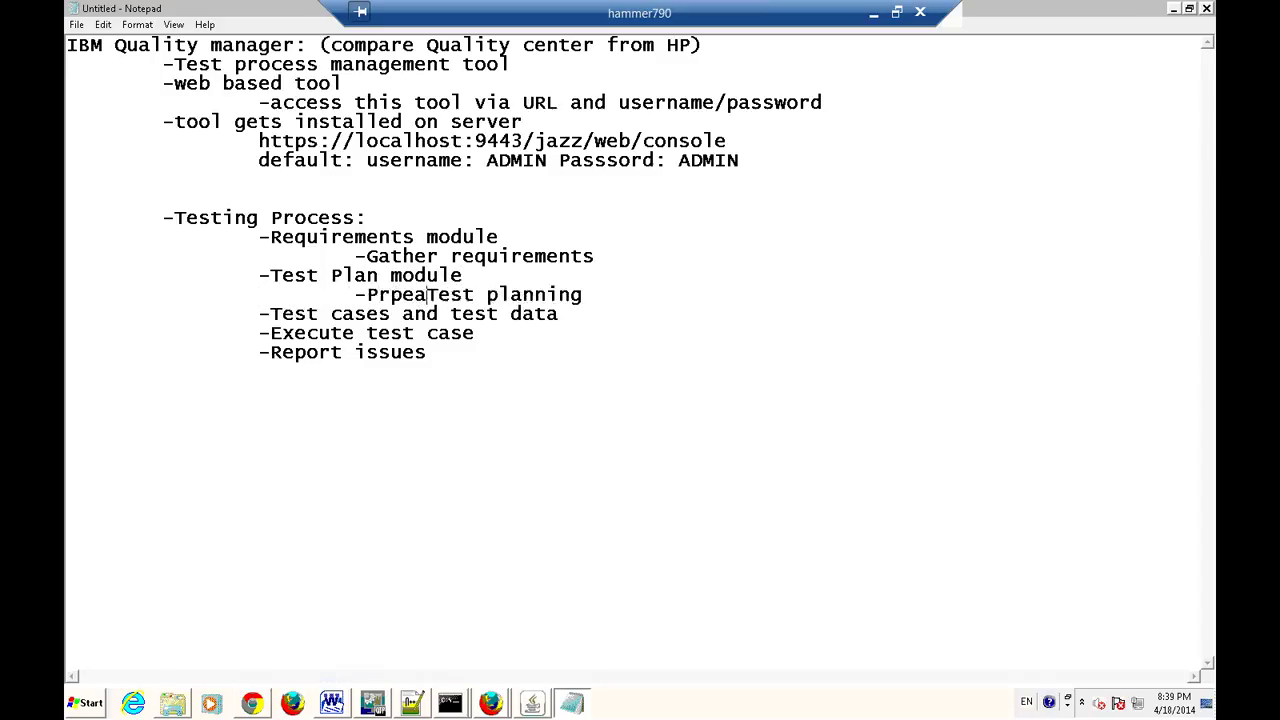
text(project)
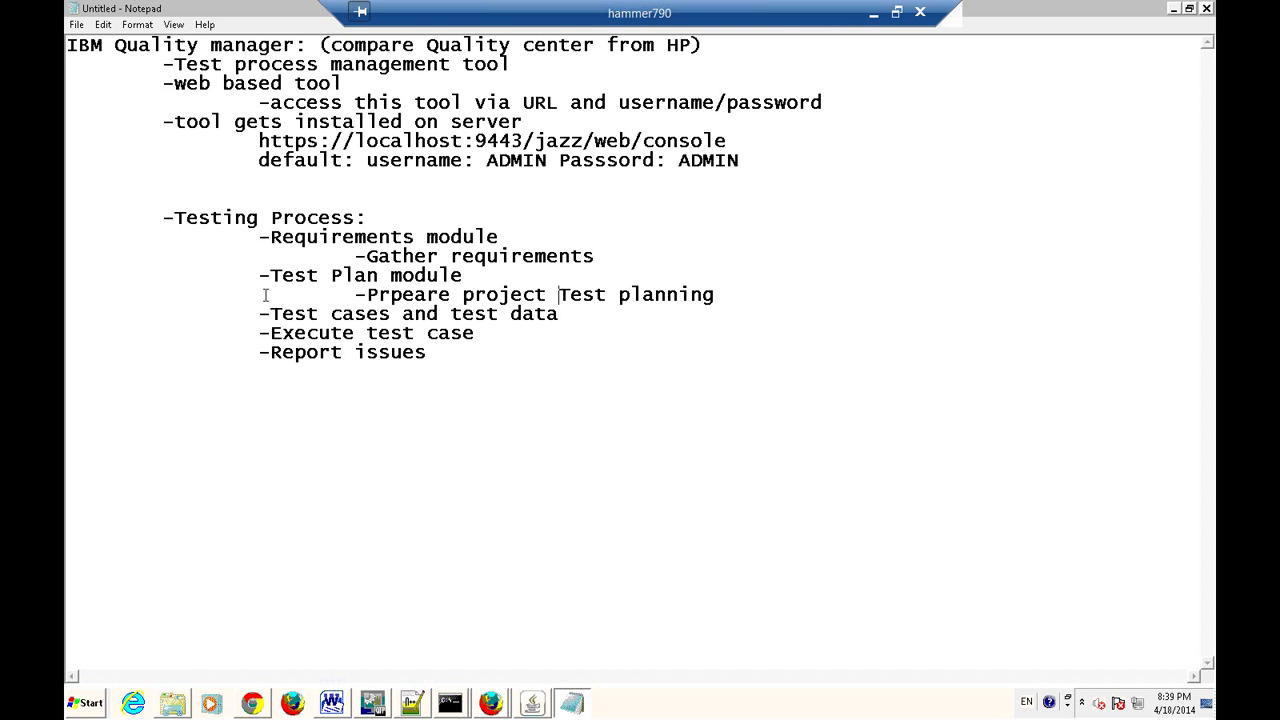
drag(259, 276, 780, 314)
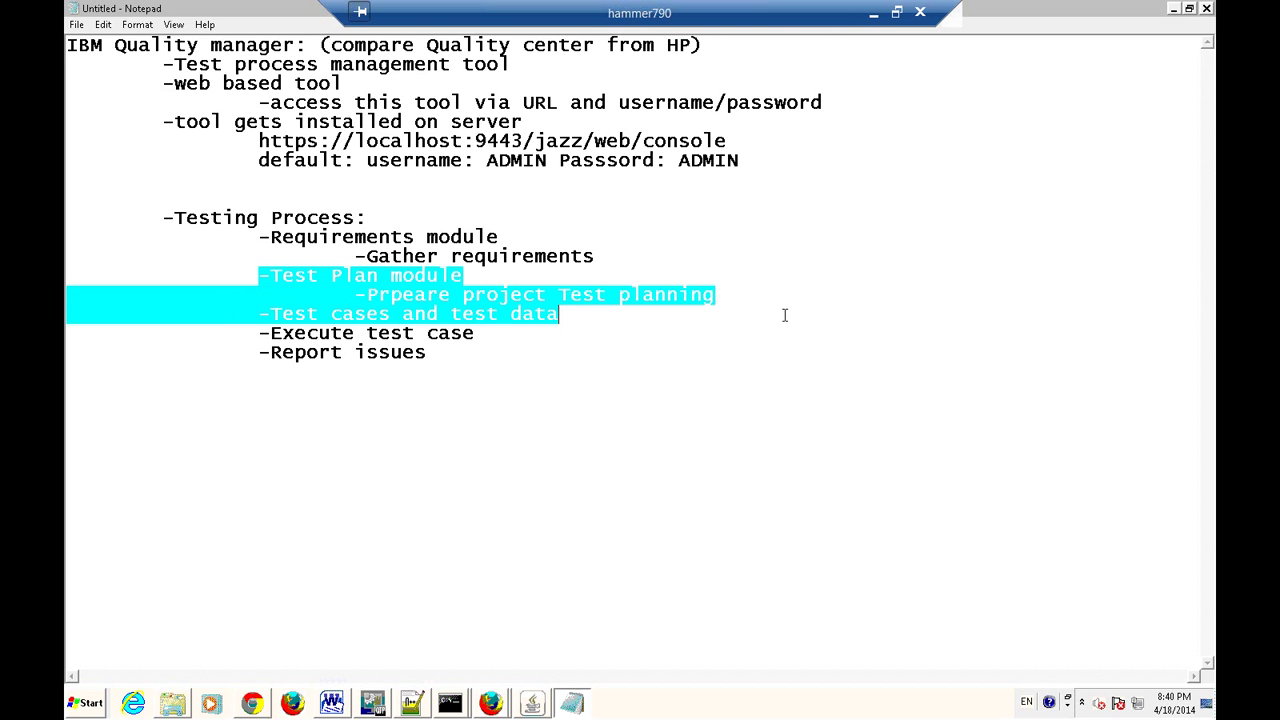
click(766, 308)
Glance at a module in the RQM sidebar, then return to the Notepad notes.
key(alt+Tab)
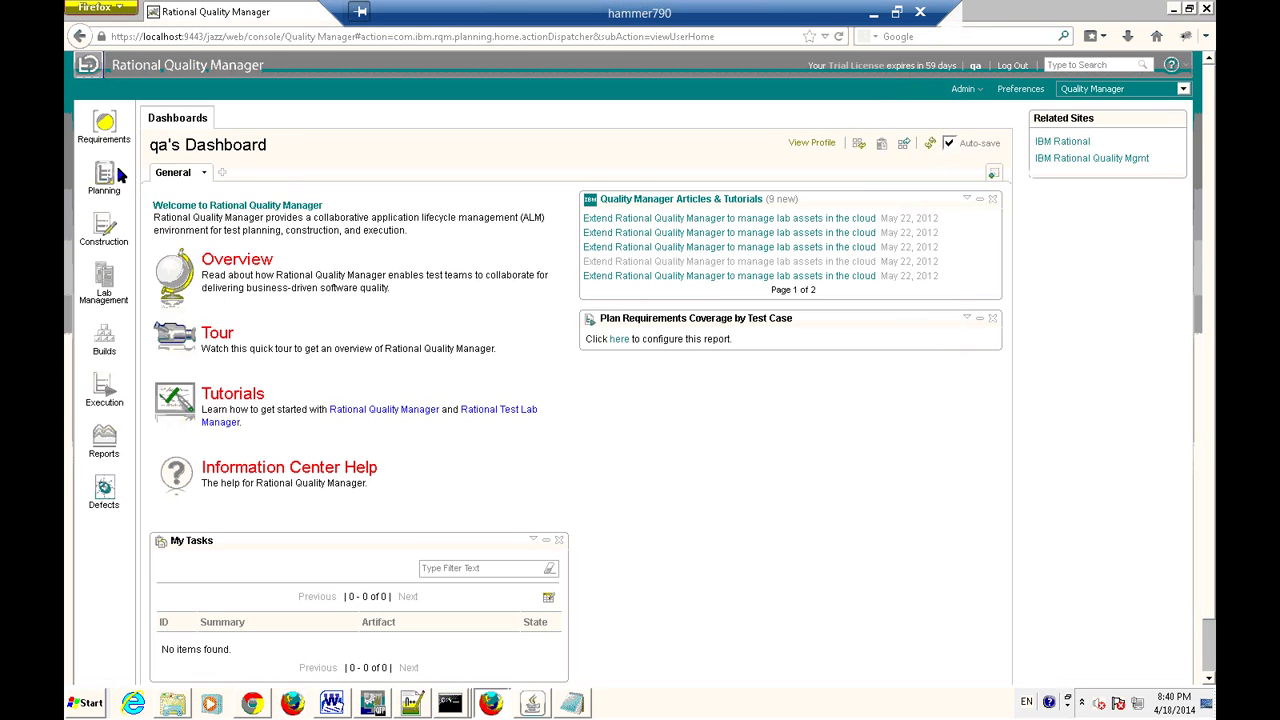
mouse_move(113, 191)
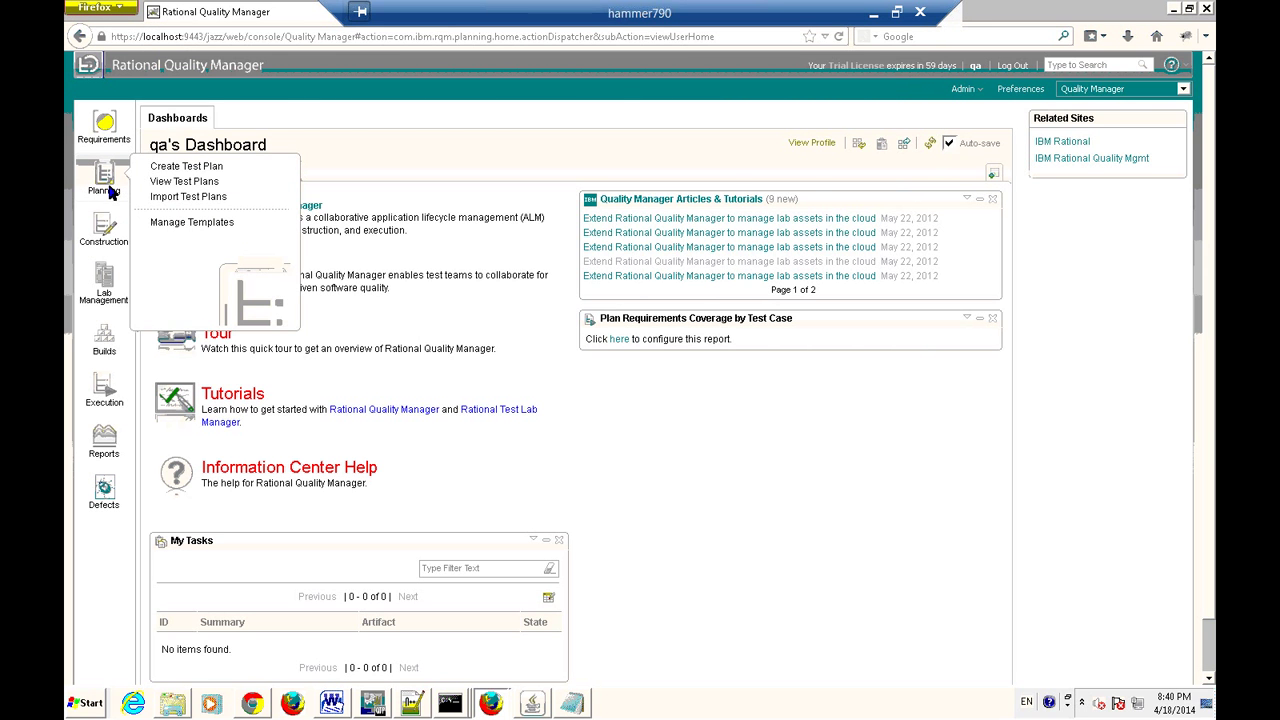
key(alt+Tab)
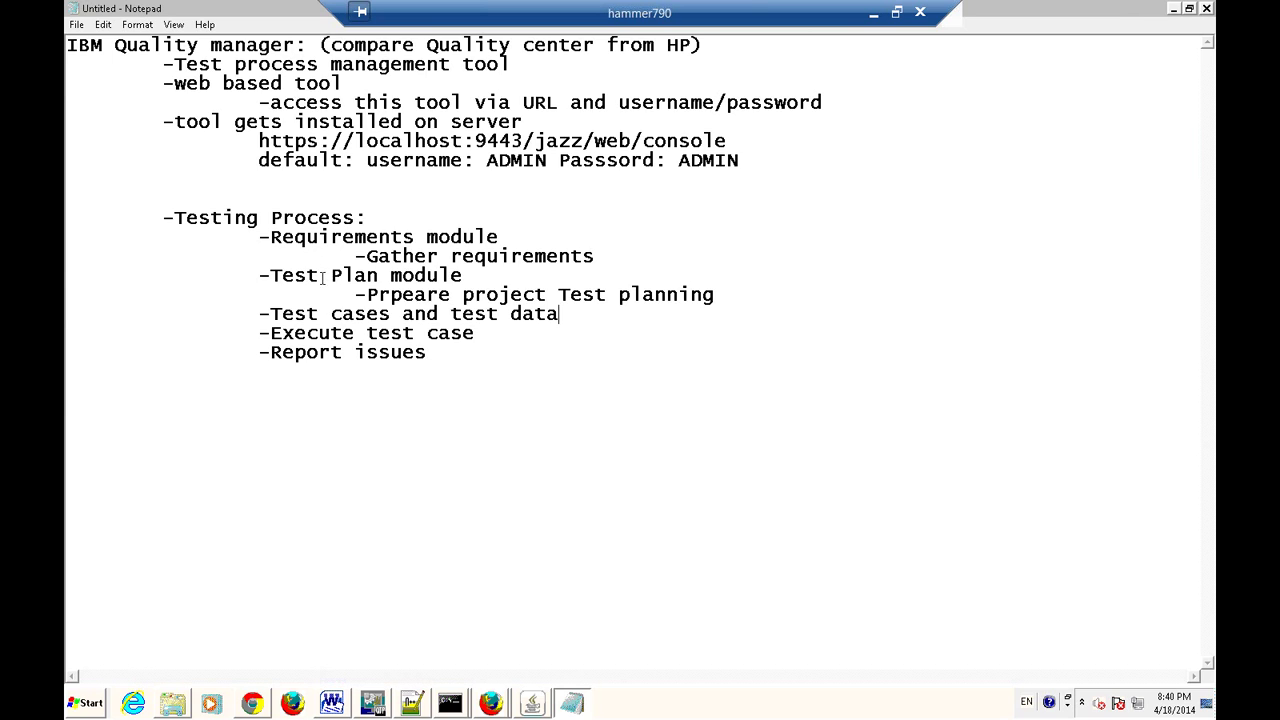
Change the heading from 'Test Plan module' to 'Planning module', then bring back the RQM dashboard.
drag(331, 275, 274, 275)
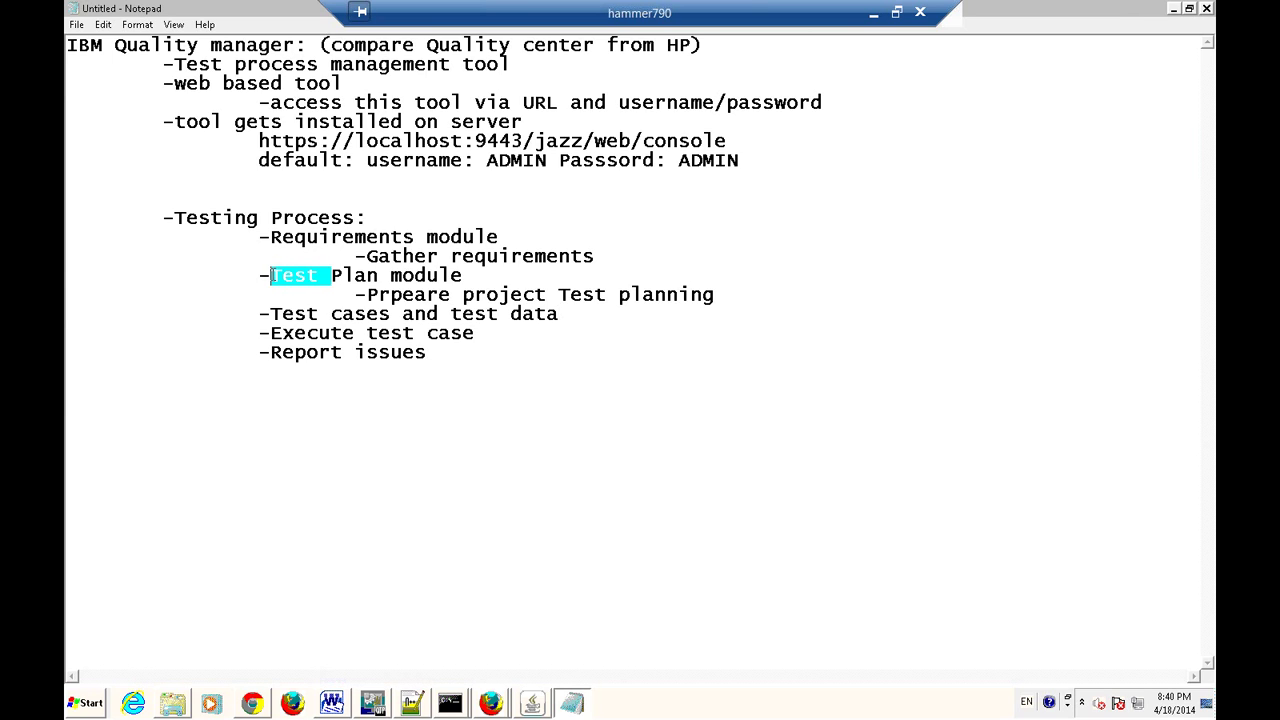
key(Delete)
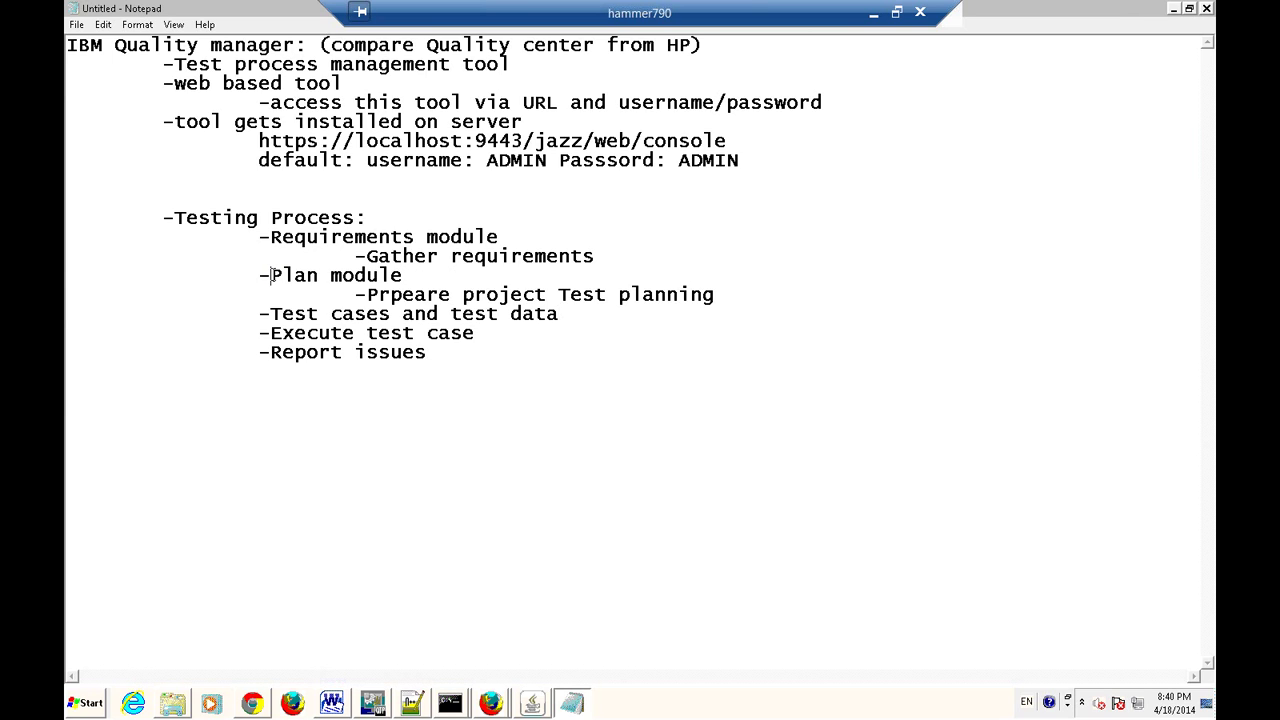
text(P)
key(BackSpace)
text(ning)
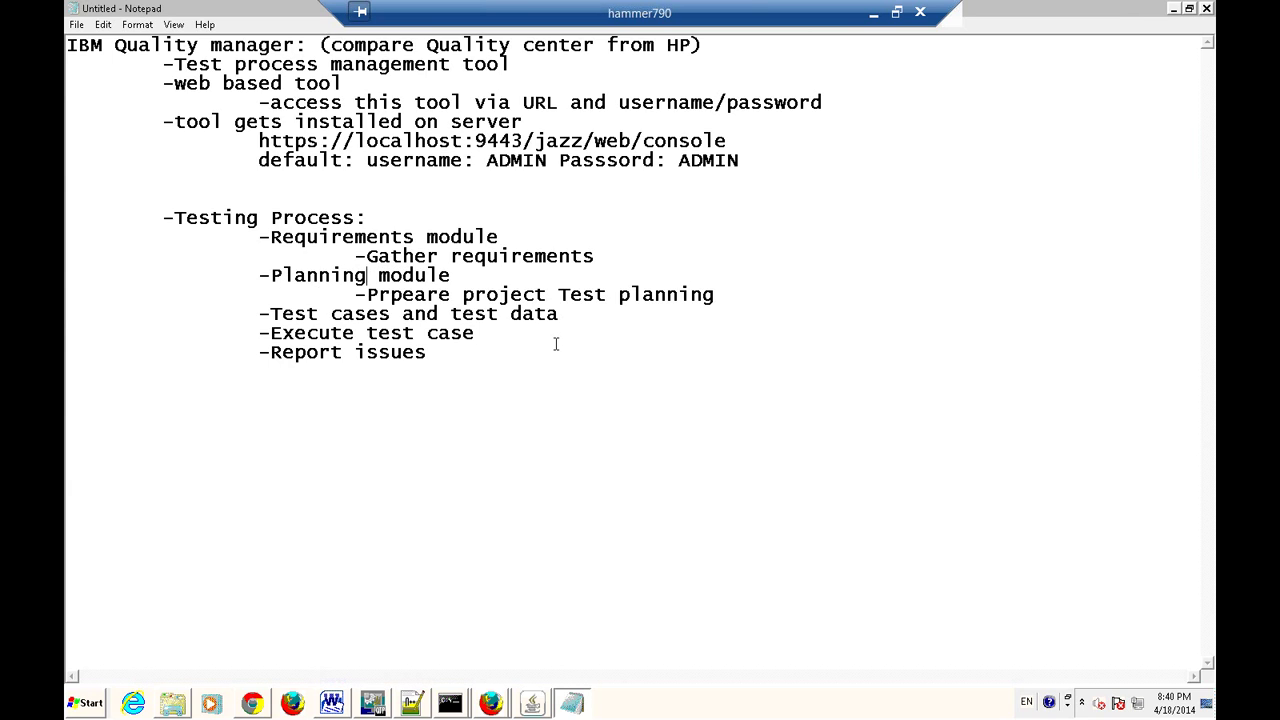
key(alt+Tab)
Add a '-Construction module' heading, nest 'Test cases and test data' under it, and leave a new indented line.
mouse_move(108, 285)
mouse_move(111, 238)
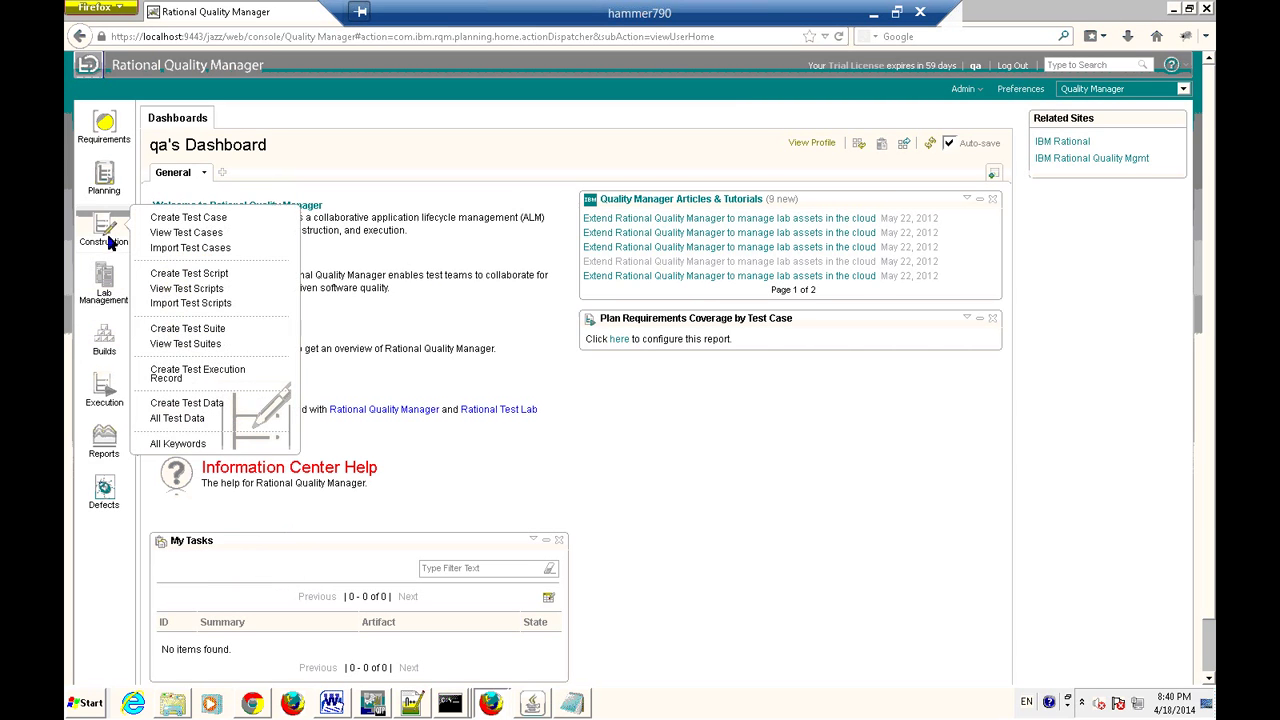
key(alt+Tab)
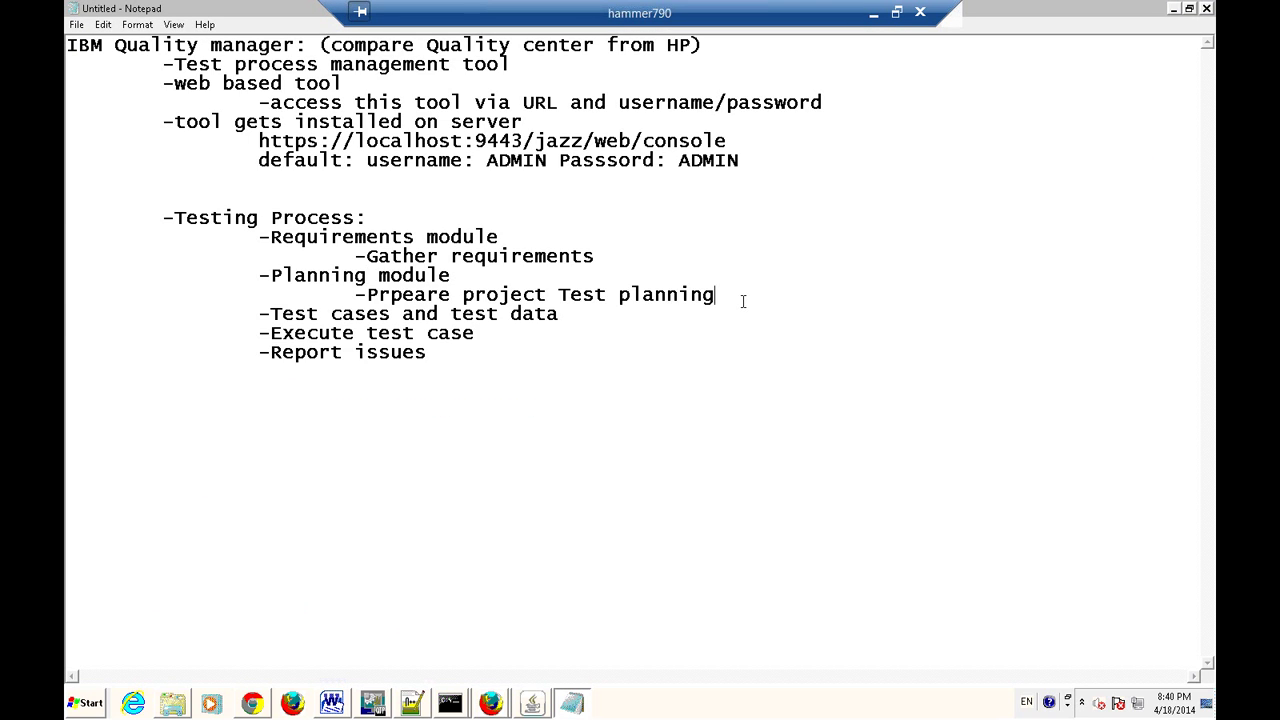
key(Return)
key(Tab)
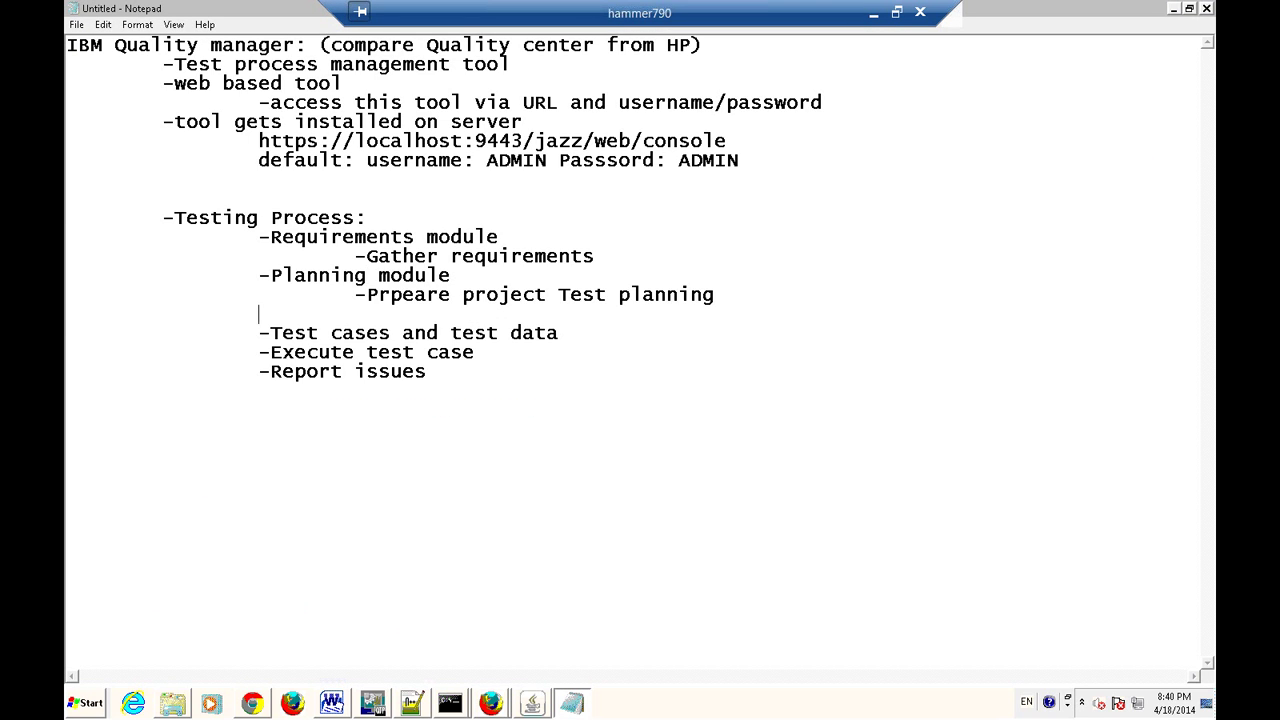
text(-Construction module)
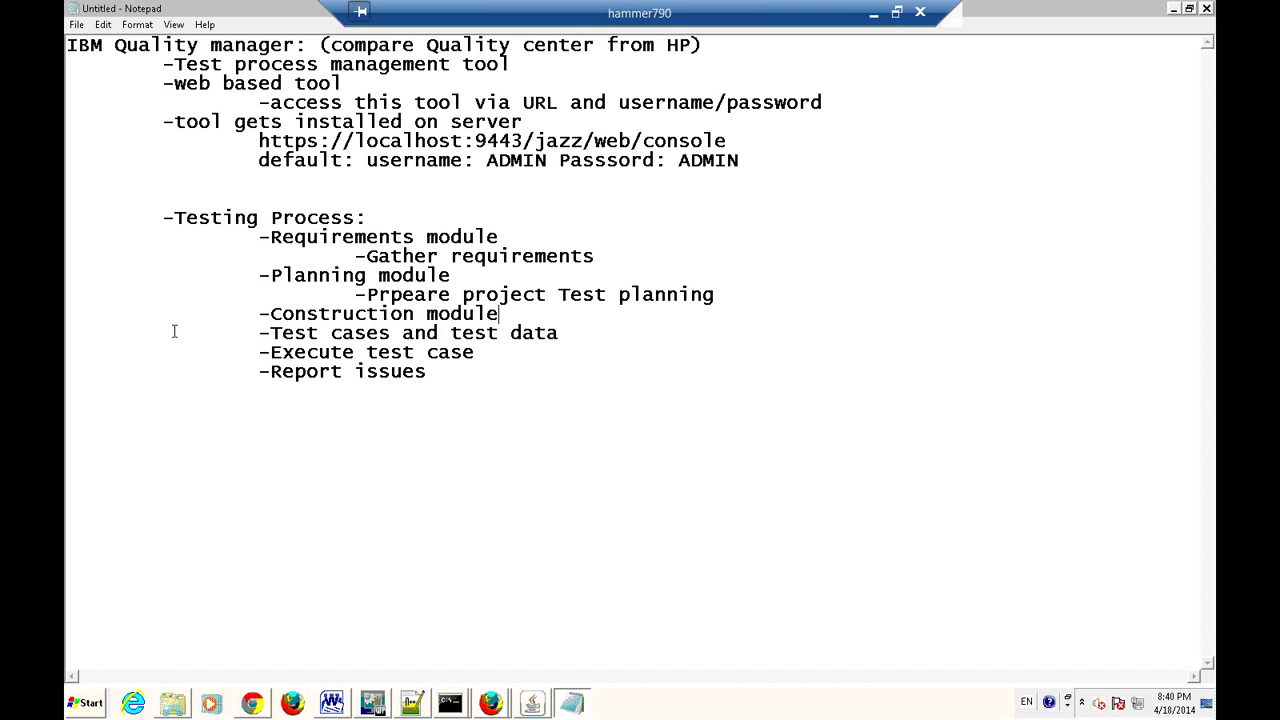
click(254, 335)
key(Tab)
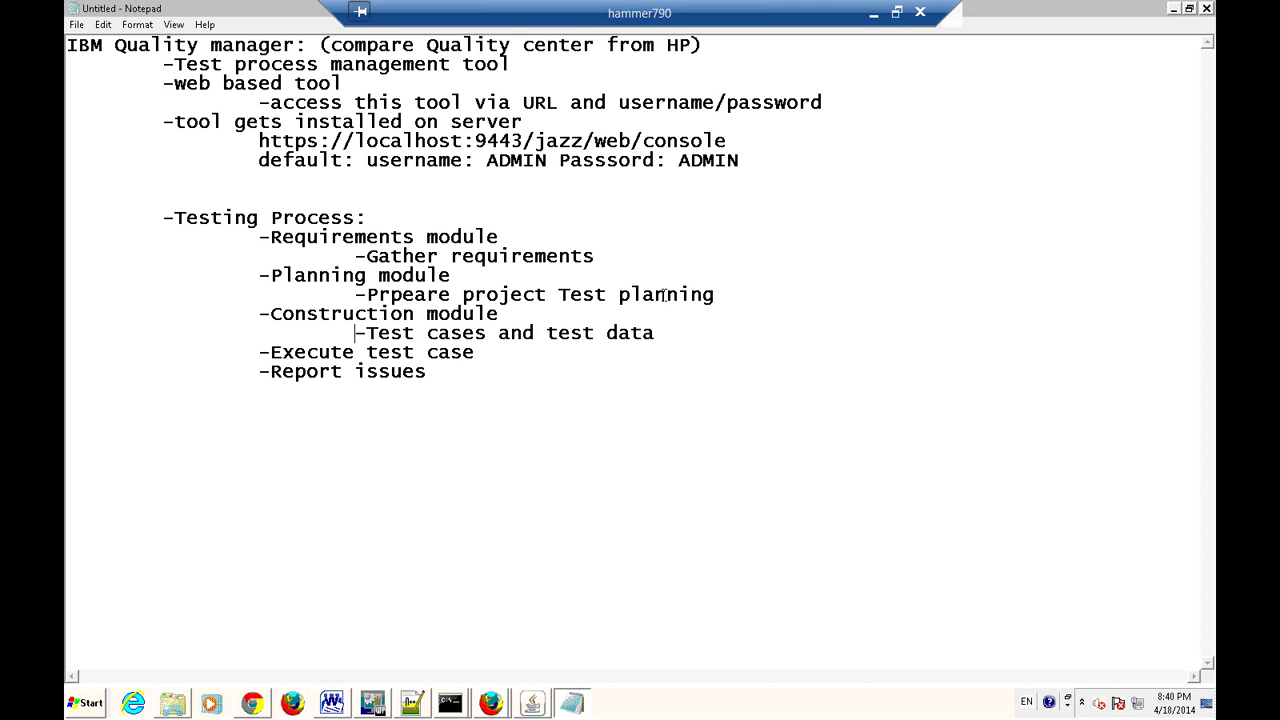
click(702, 331)
key(Return)
key(Tab)
key(alt+Tab)
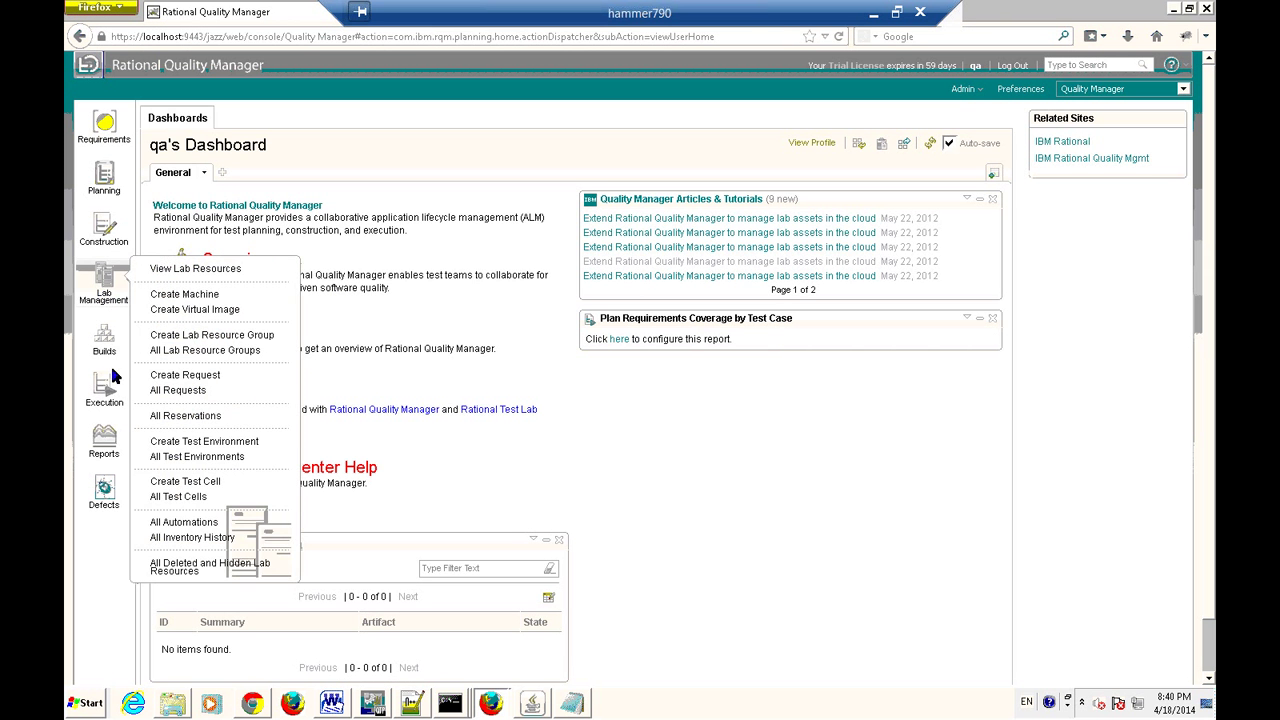
Review the Lab Management, Builds, Construction and Execution sidebar options, then start '-Execute test' in Notepad.
mouse_move(108, 352)
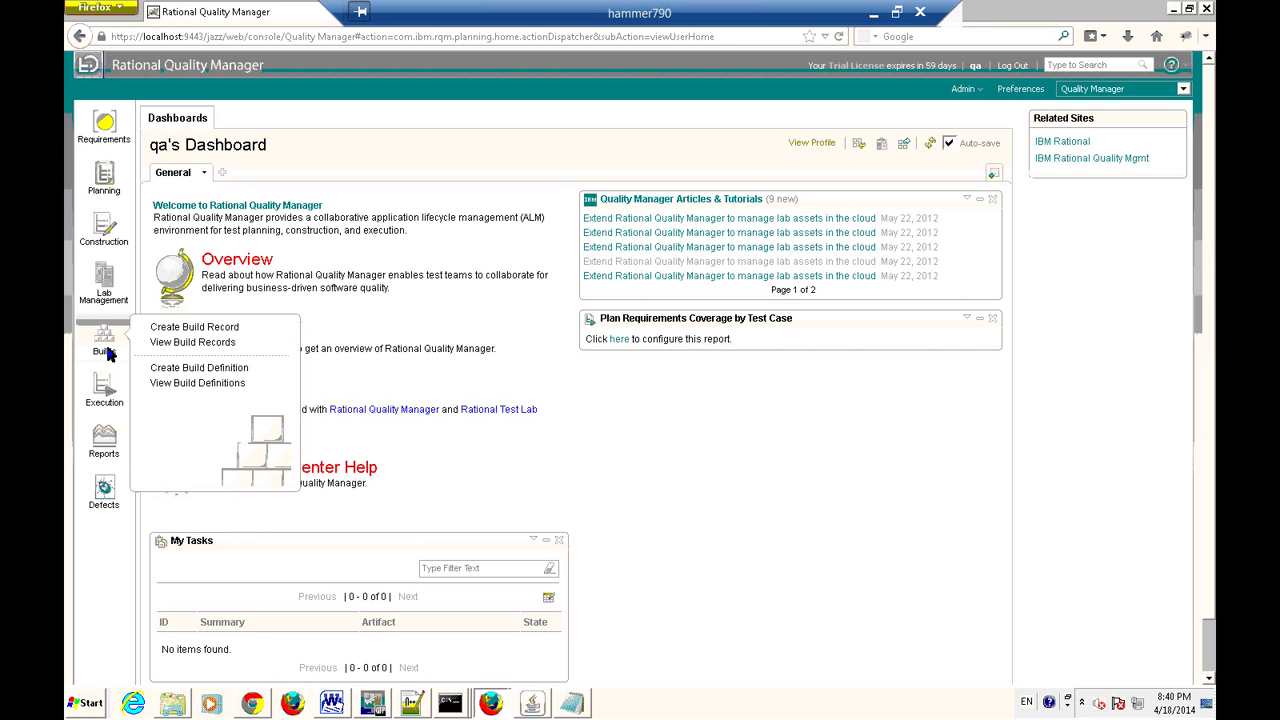
mouse_move(106, 130)
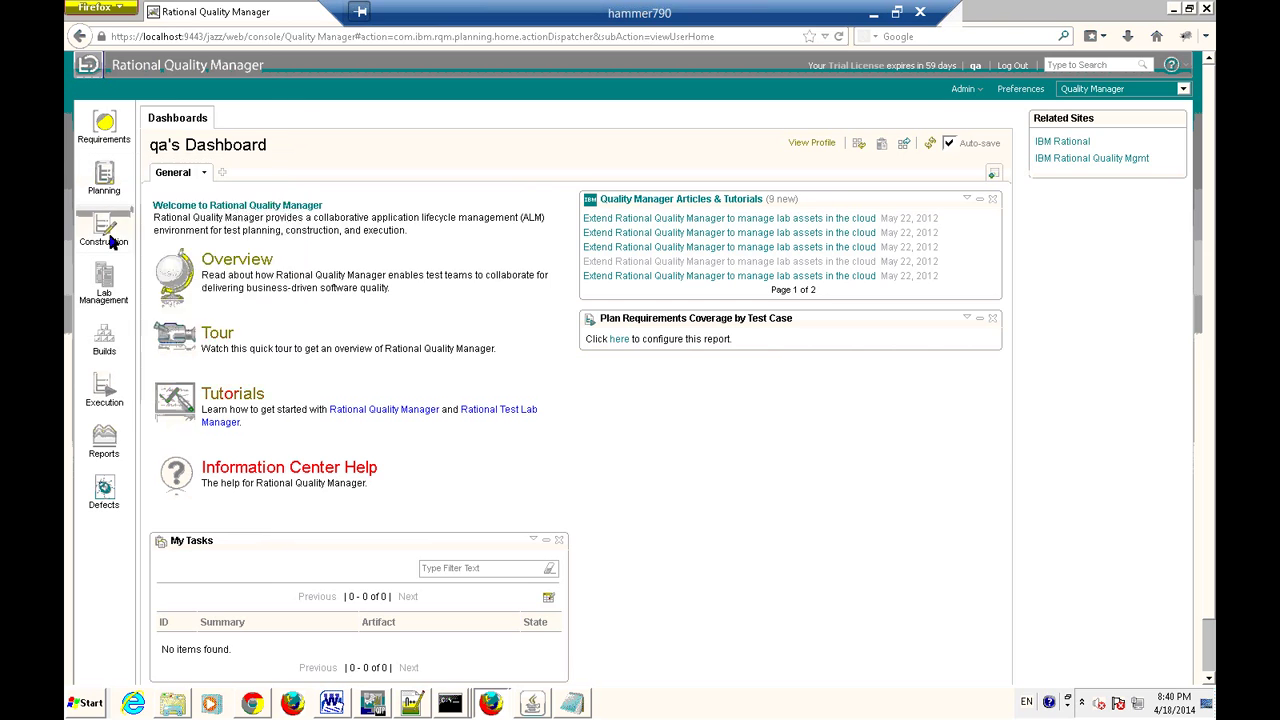
mouse_move(105, 402)
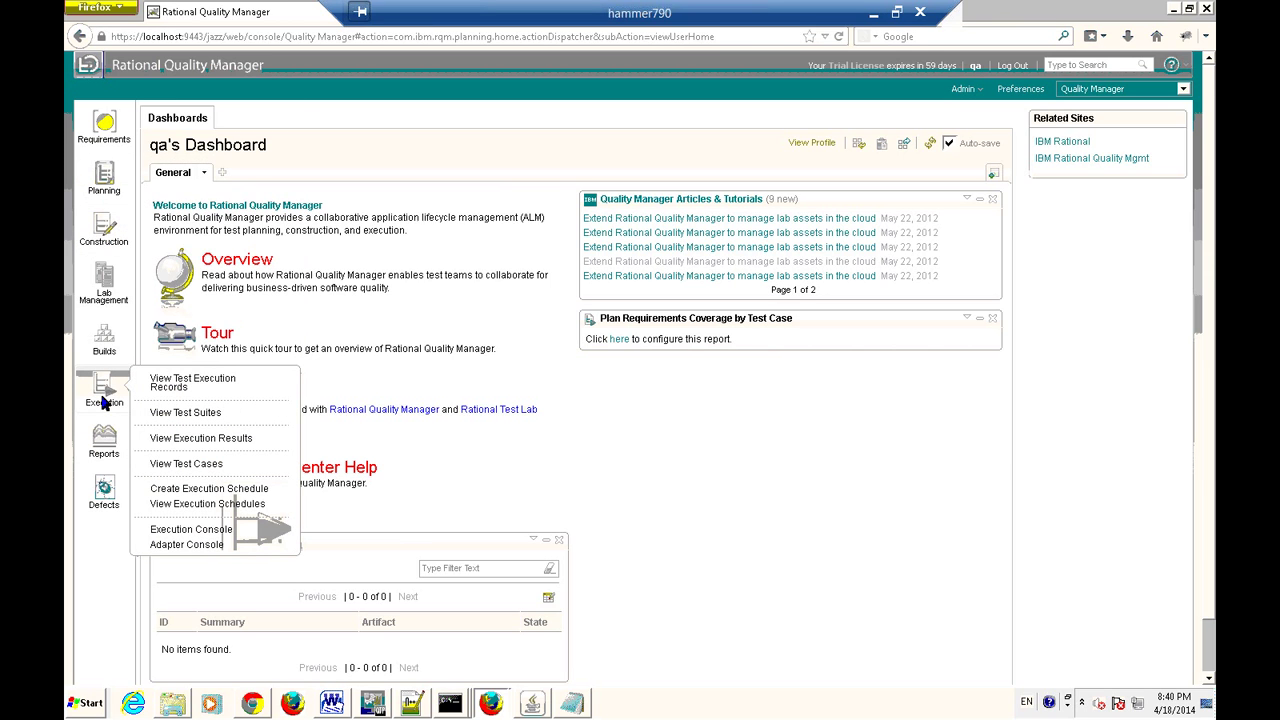
mouse_move(117, 288)
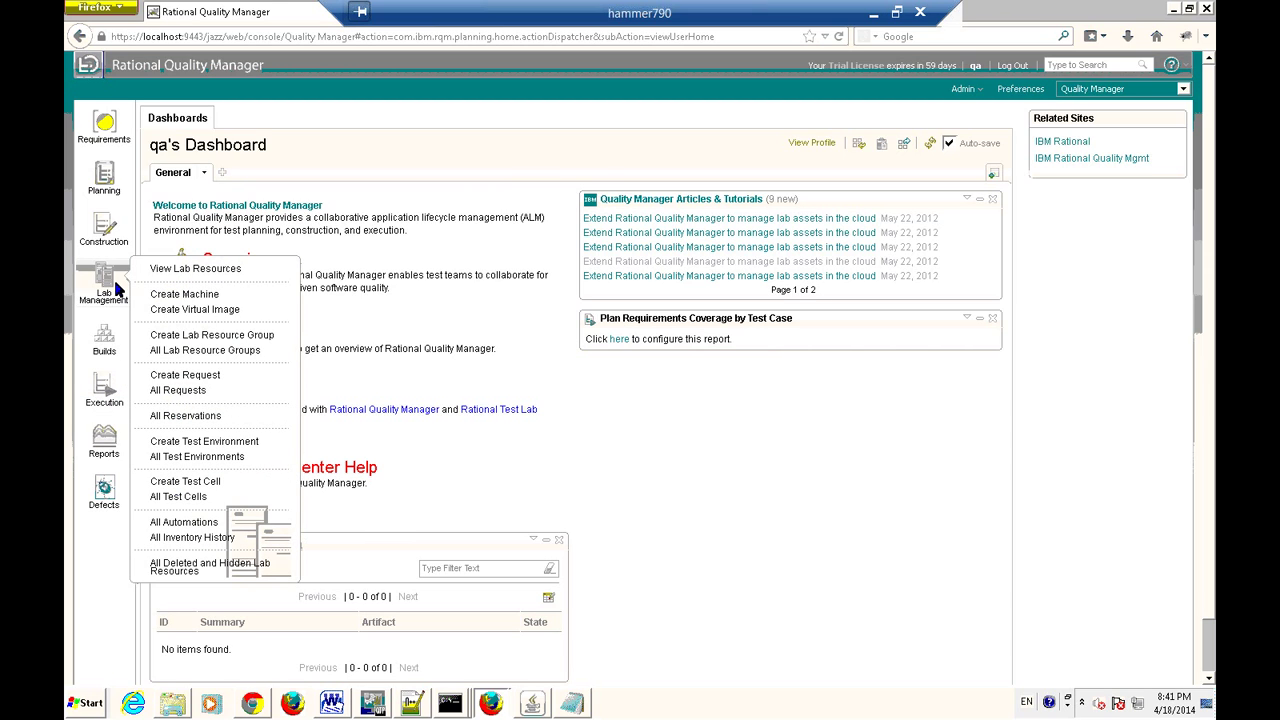
mouse_move(107, 348)
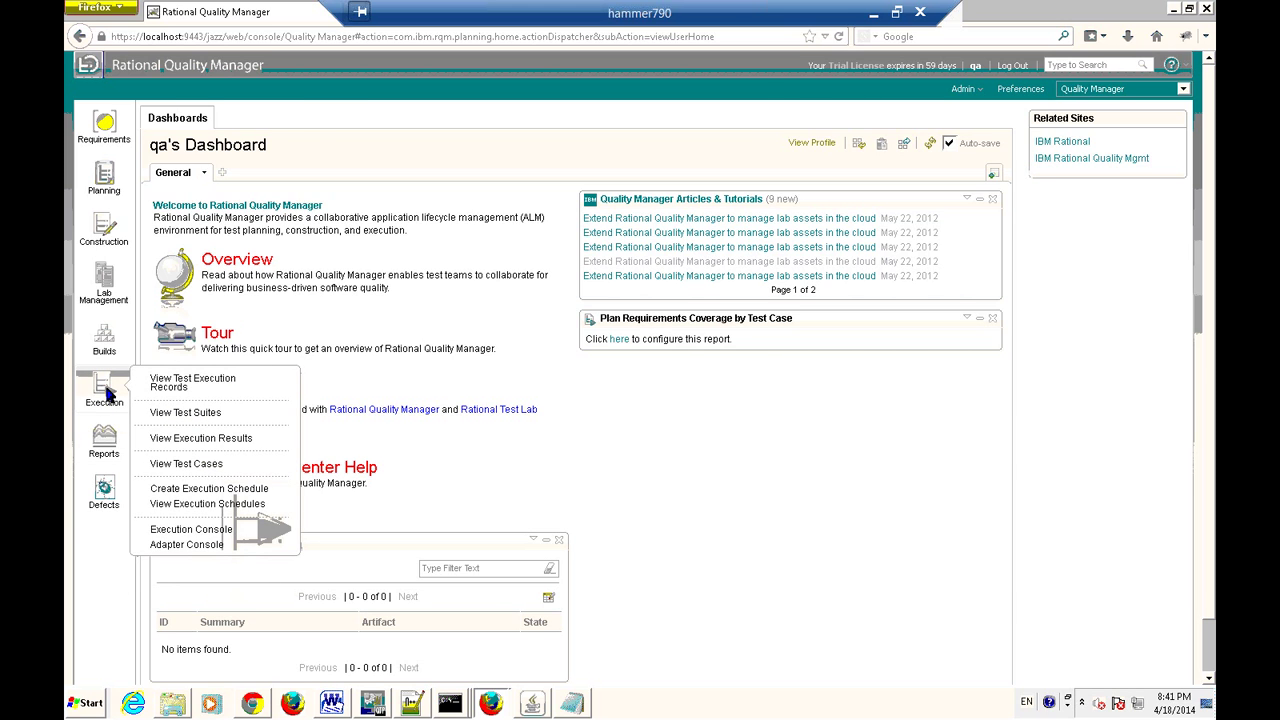
key(alt+Tab)
text(-Execute test)
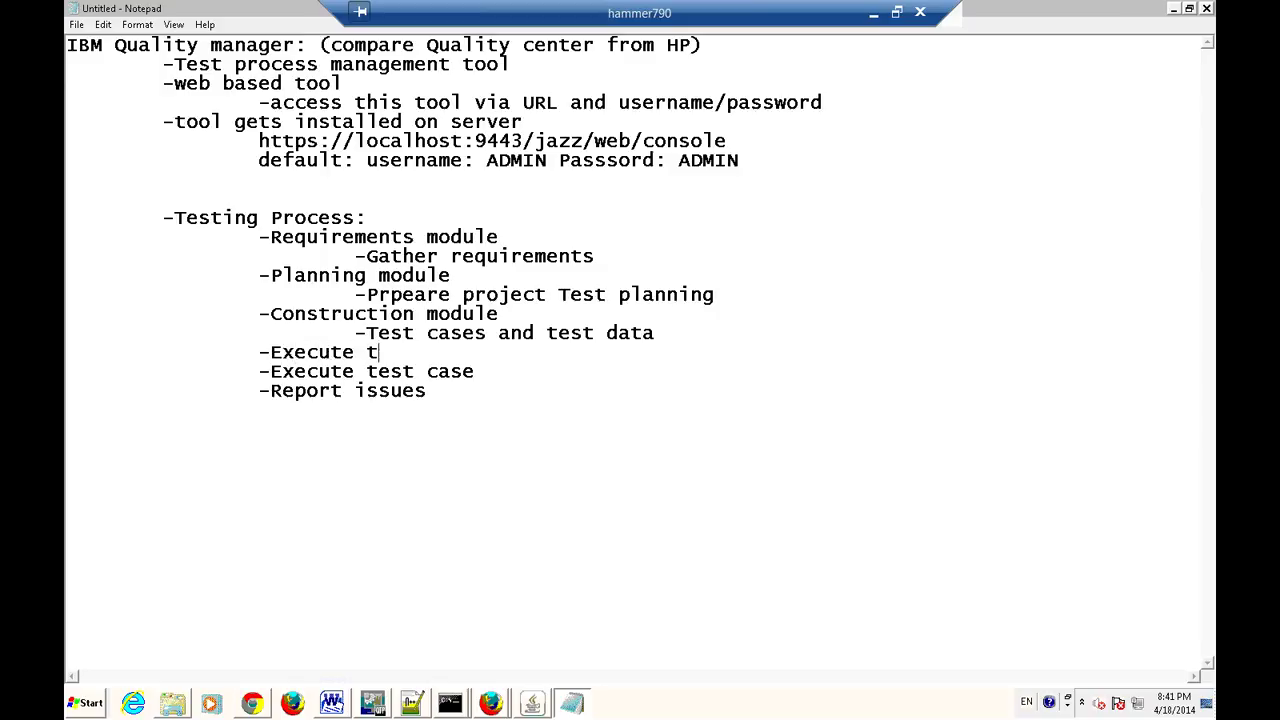
Turn the new line into an '-Execute module' heading with 'Execute test case' nested beneath it.
key(BackSpace)
key(BackSpace)
key(BackSpace)
key(BackSpace)
text(module)
click(260, 371)
key(Tab)
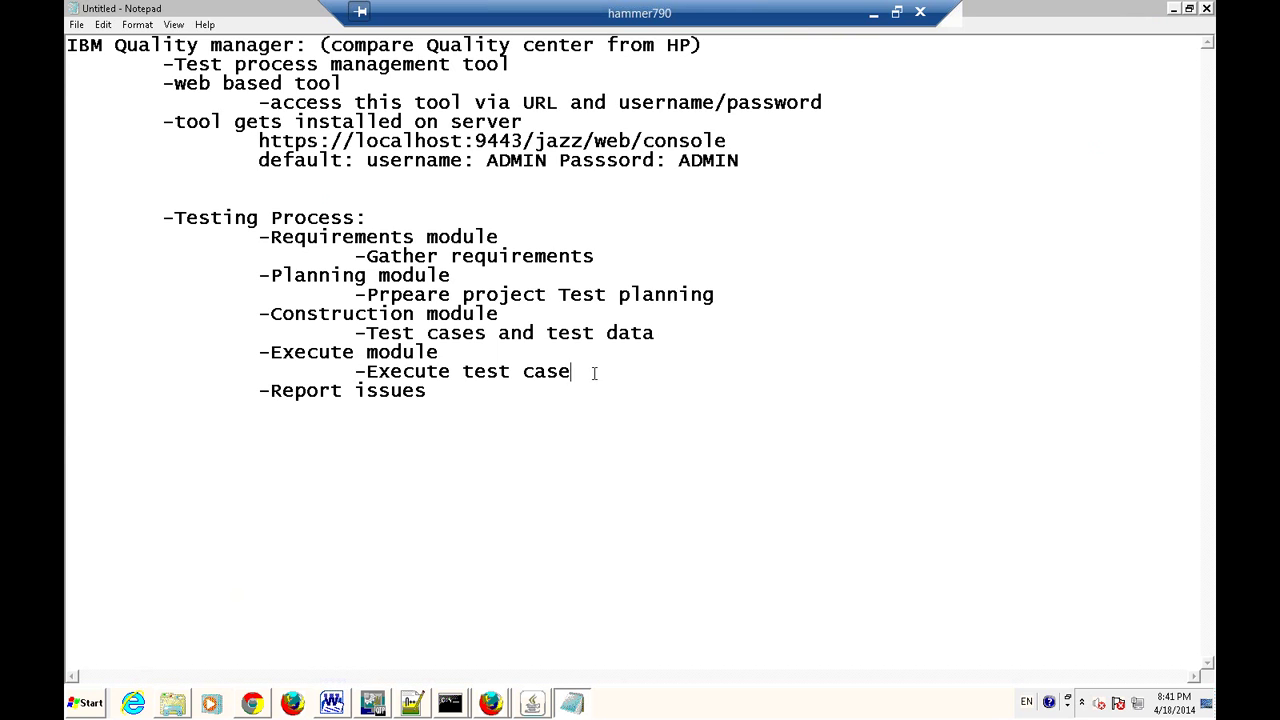
key(alt+Tab)
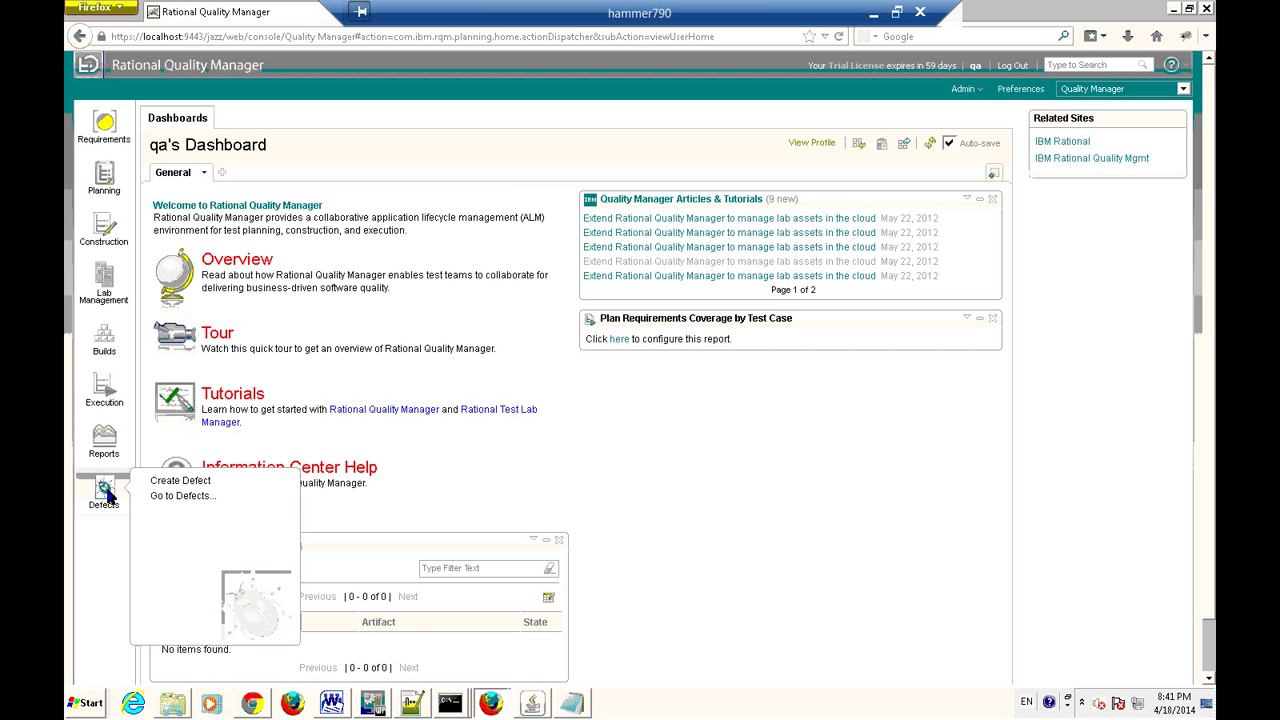
Look at the Reports options, then show the Defects flyout with Create Defect and Go to Defects.
mouse_move(114, 445)
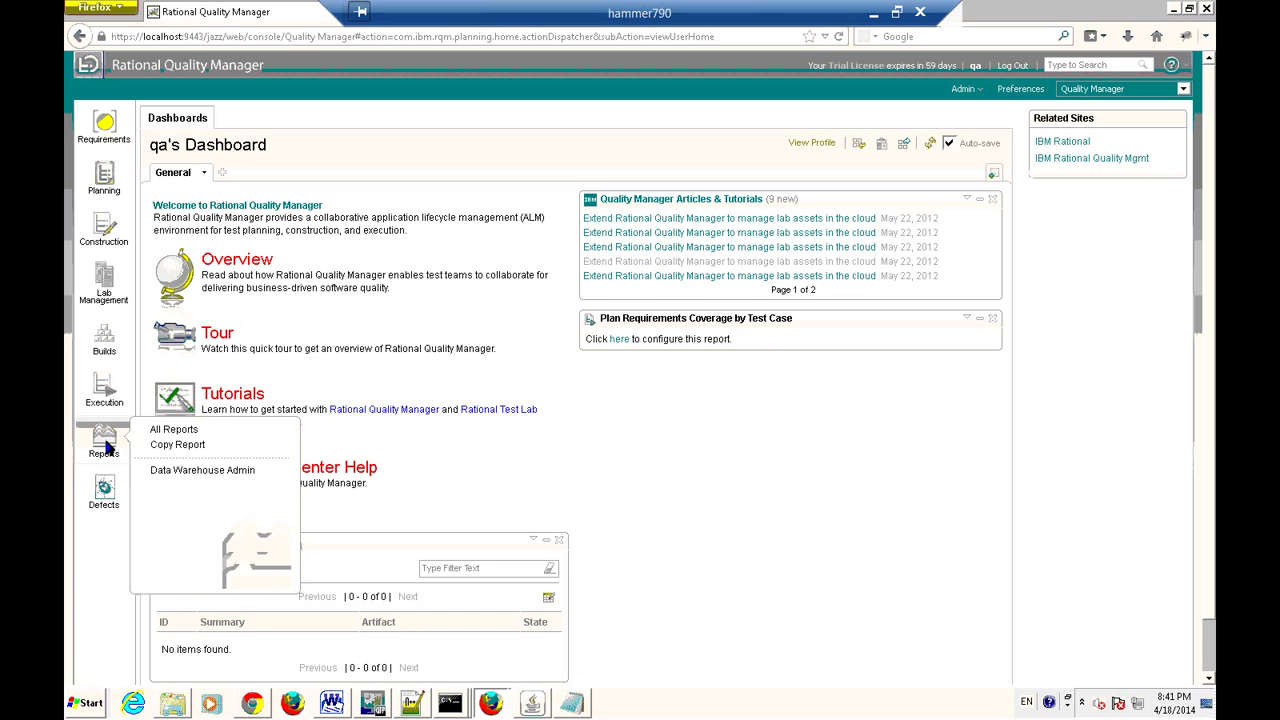
mouse_move(106, 500)
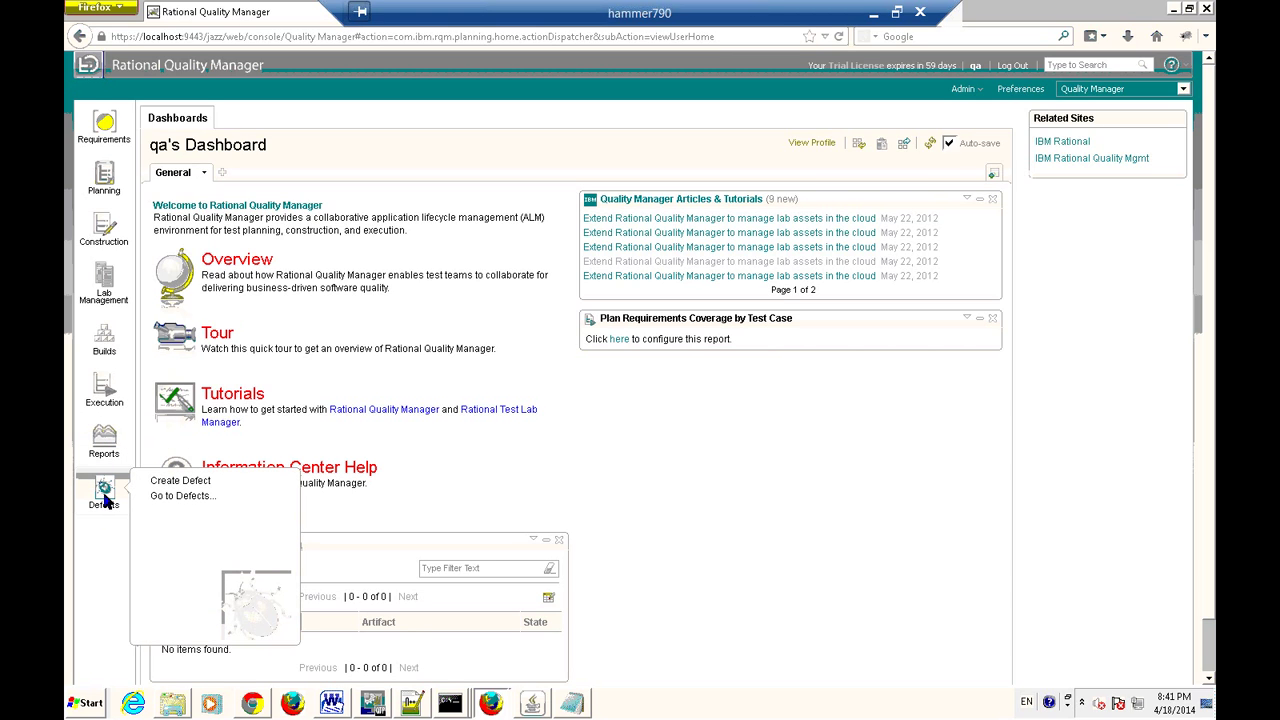
Add a '-Defects module' heading, correcting its capital D, and nest 'Report issues' beneath it.
key(alt+Tab)
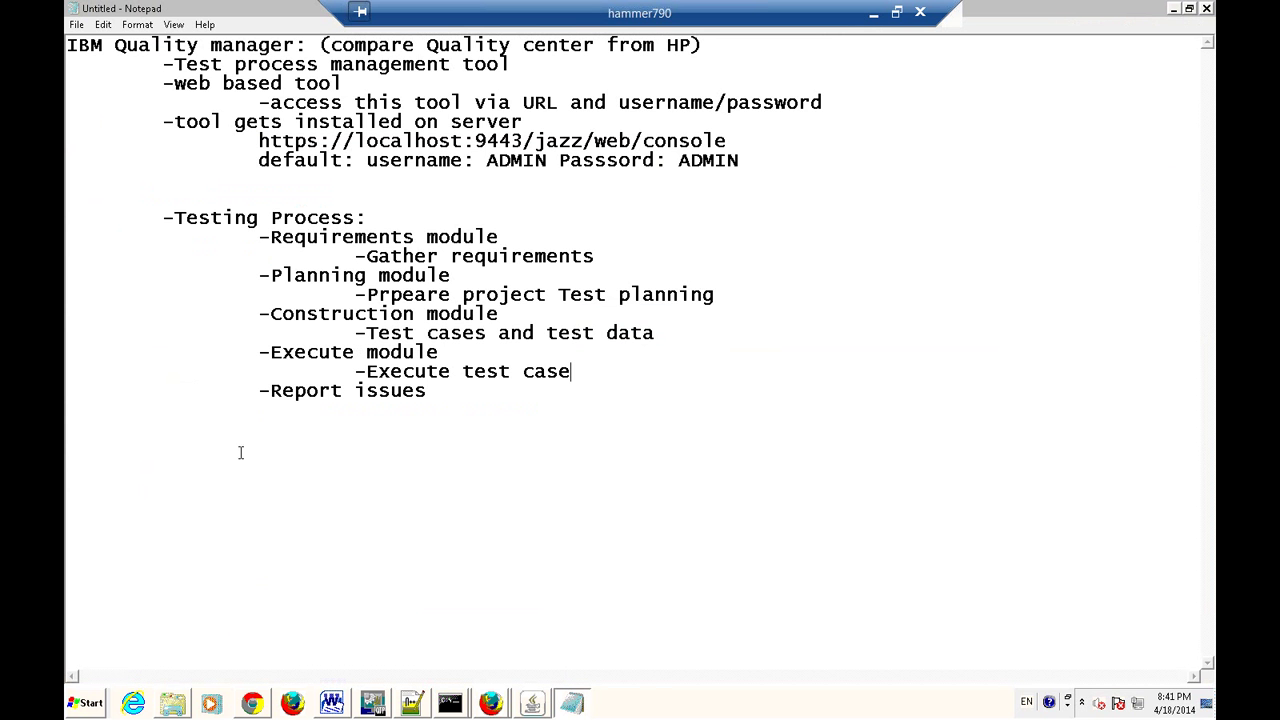
key(Return)
key(Tab)
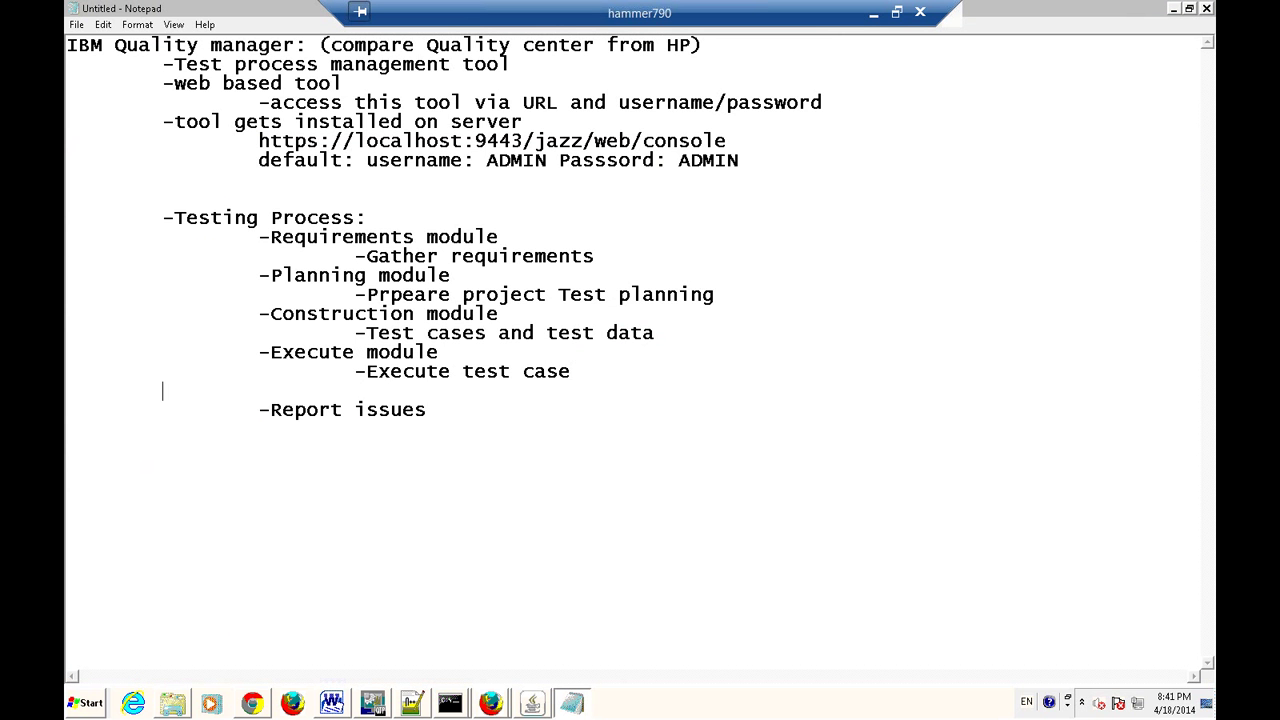
text(-defects module)
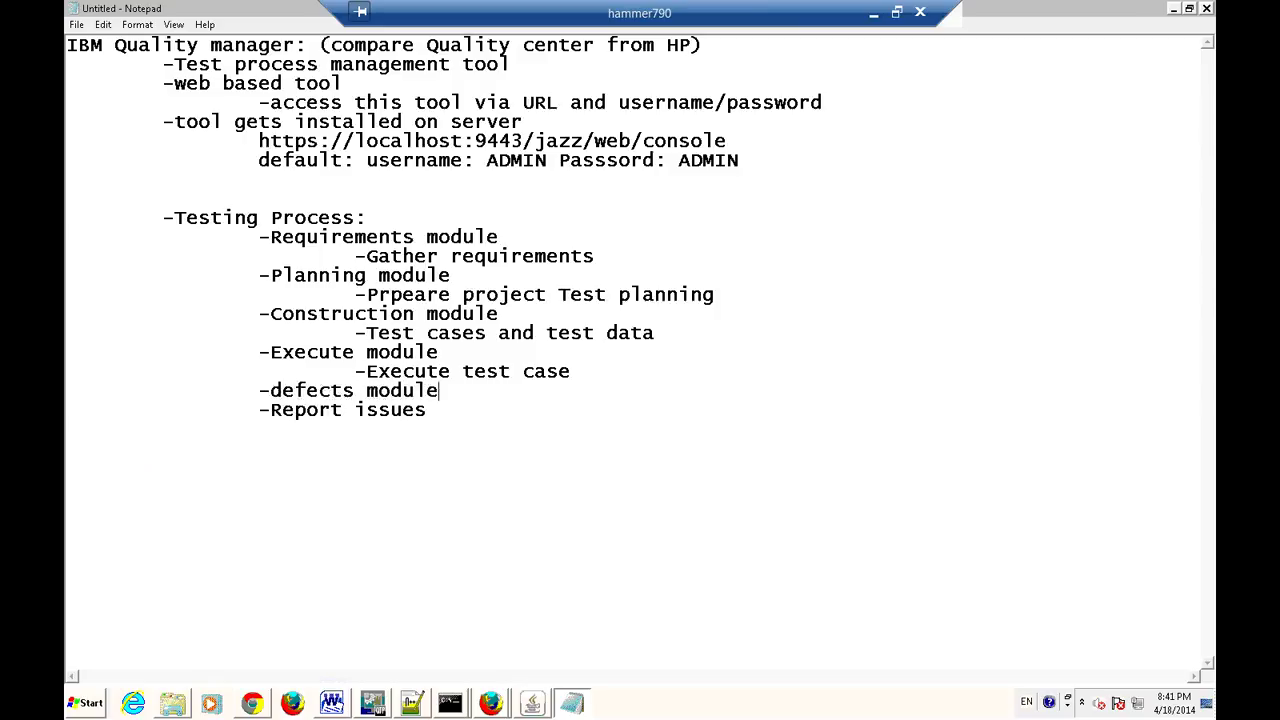
click(280, 390)
key(BackSpace)
text(D)
key(Delete)
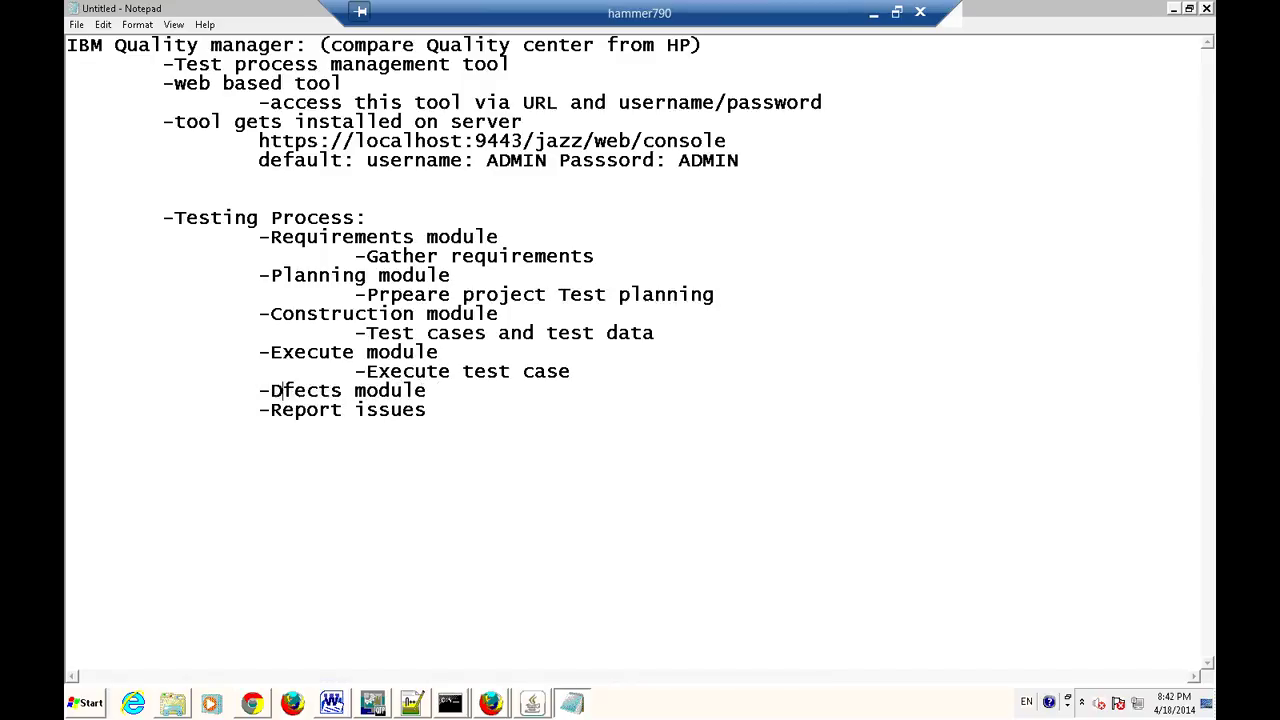
text(e)
click(263, 409)
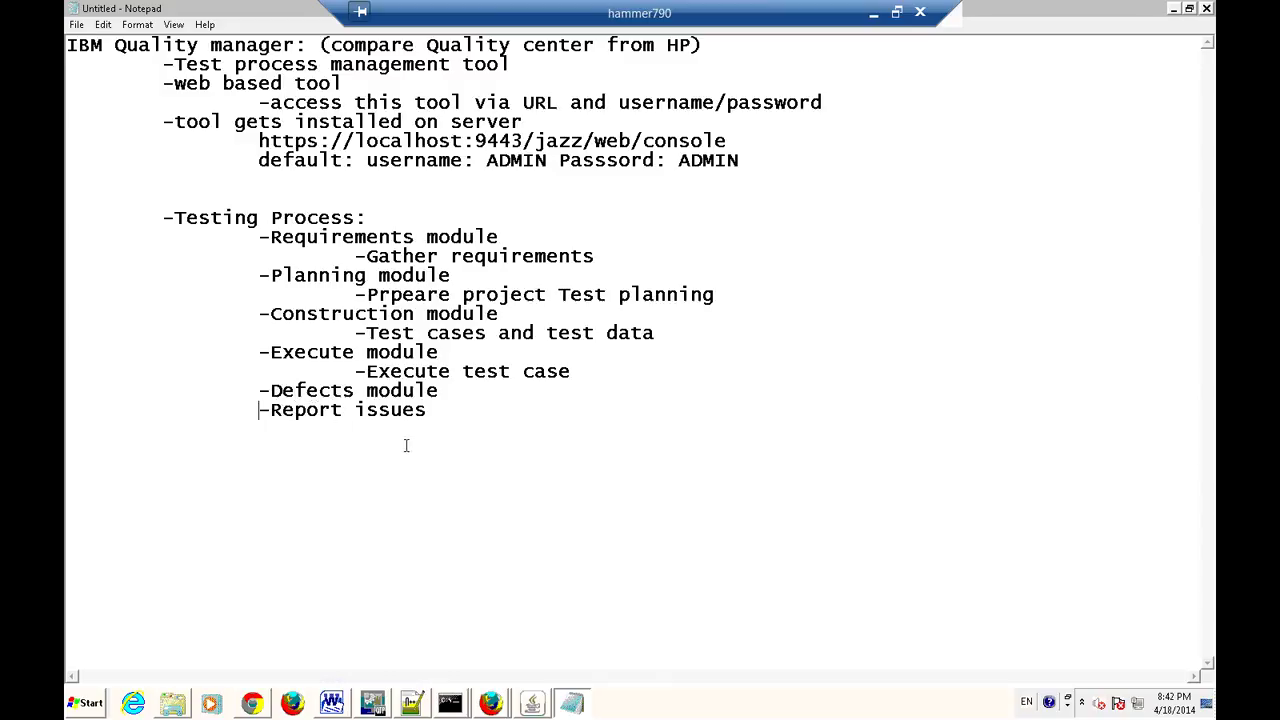
key(Tab)
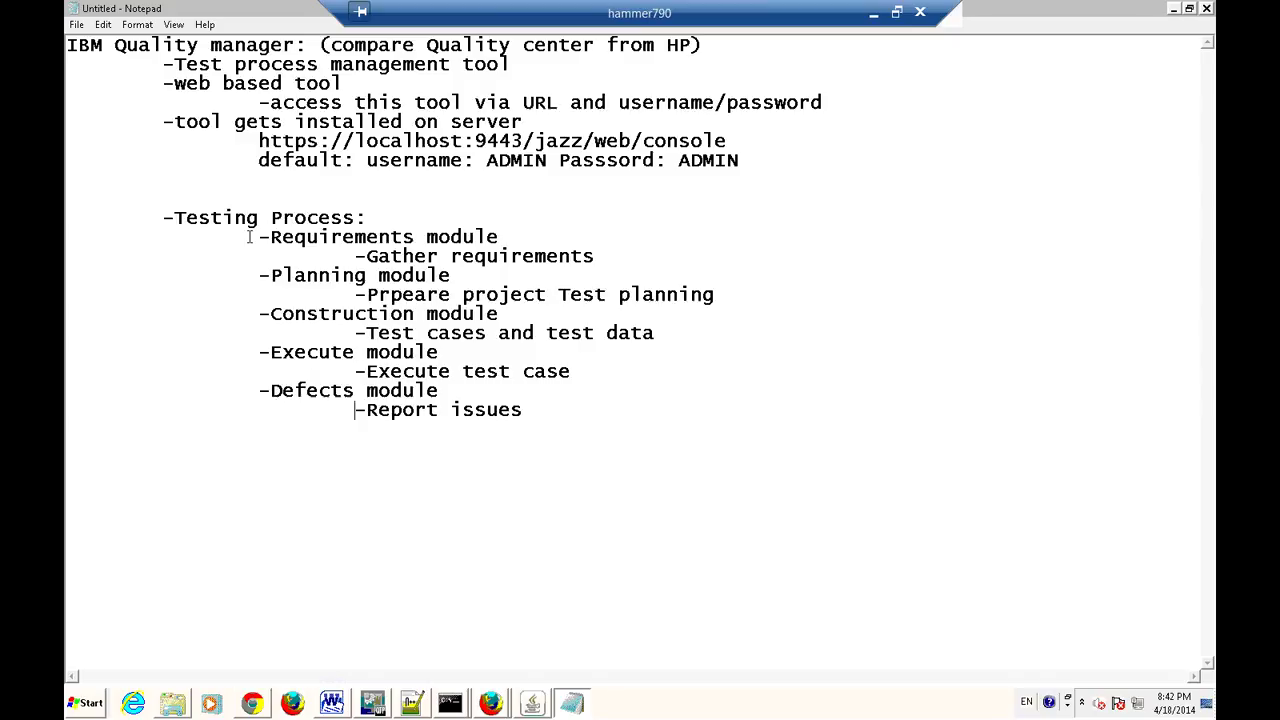
Start a new indented '-Advanatges' heading below the process list.
click(531, 416)
key(Return)
key(Return)
key(Tab)
text(-Advanatges:)
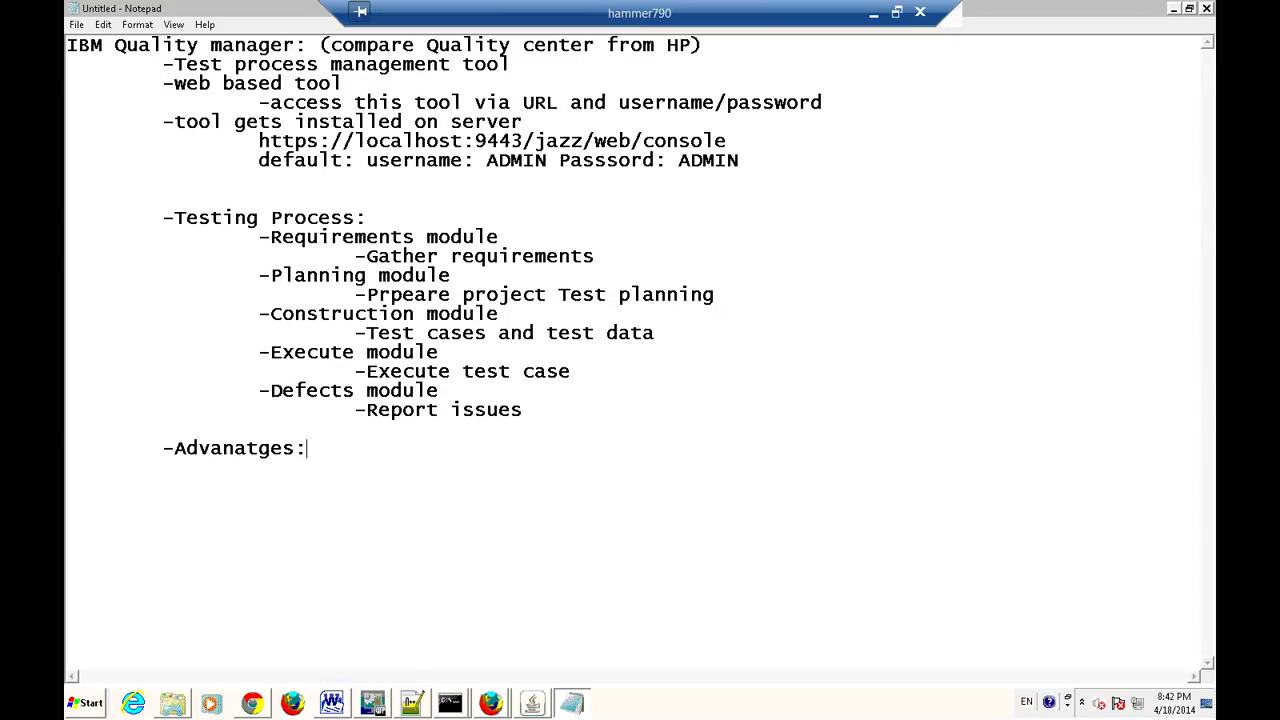
Correct the misplaced letter in the 'Advantages' heading.
key(Up)
key(Delete)
key(Right)
text(a)
key(Down)
Add the point '-Centralized reporsitory of informaiton' below the Advantages heading.
text(-)
text(Centra)
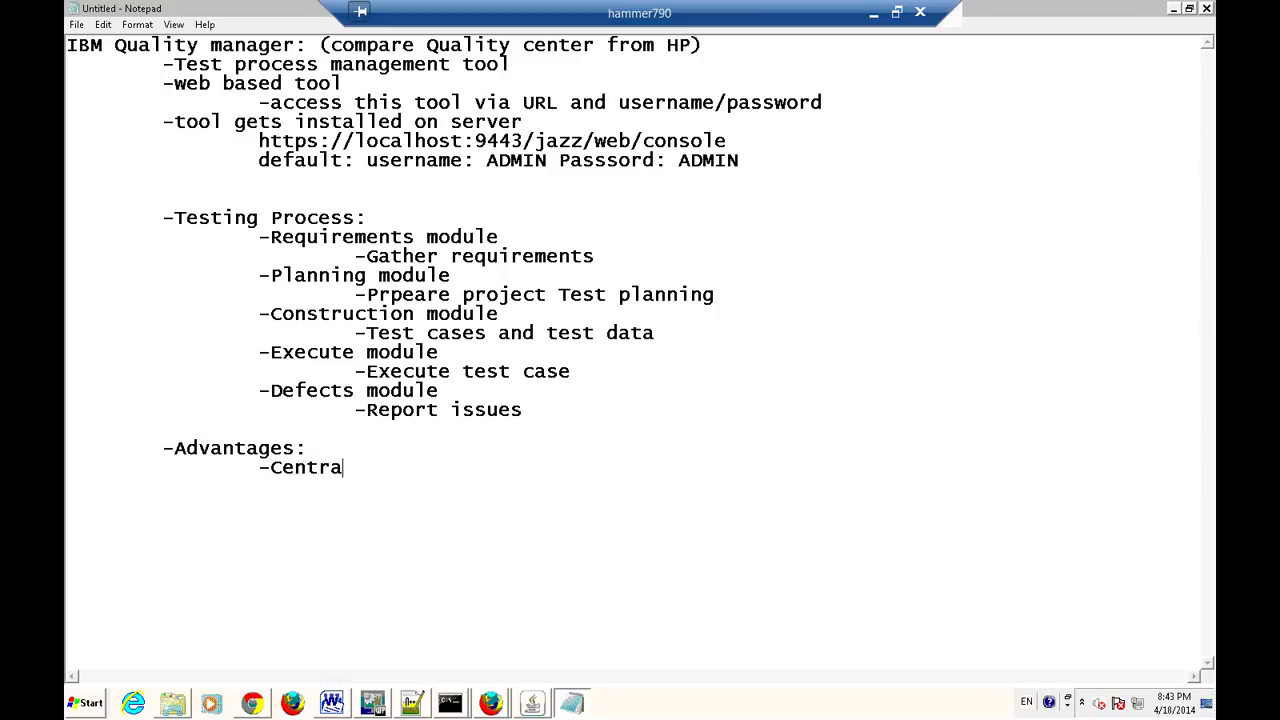
text(lized reporsitr)
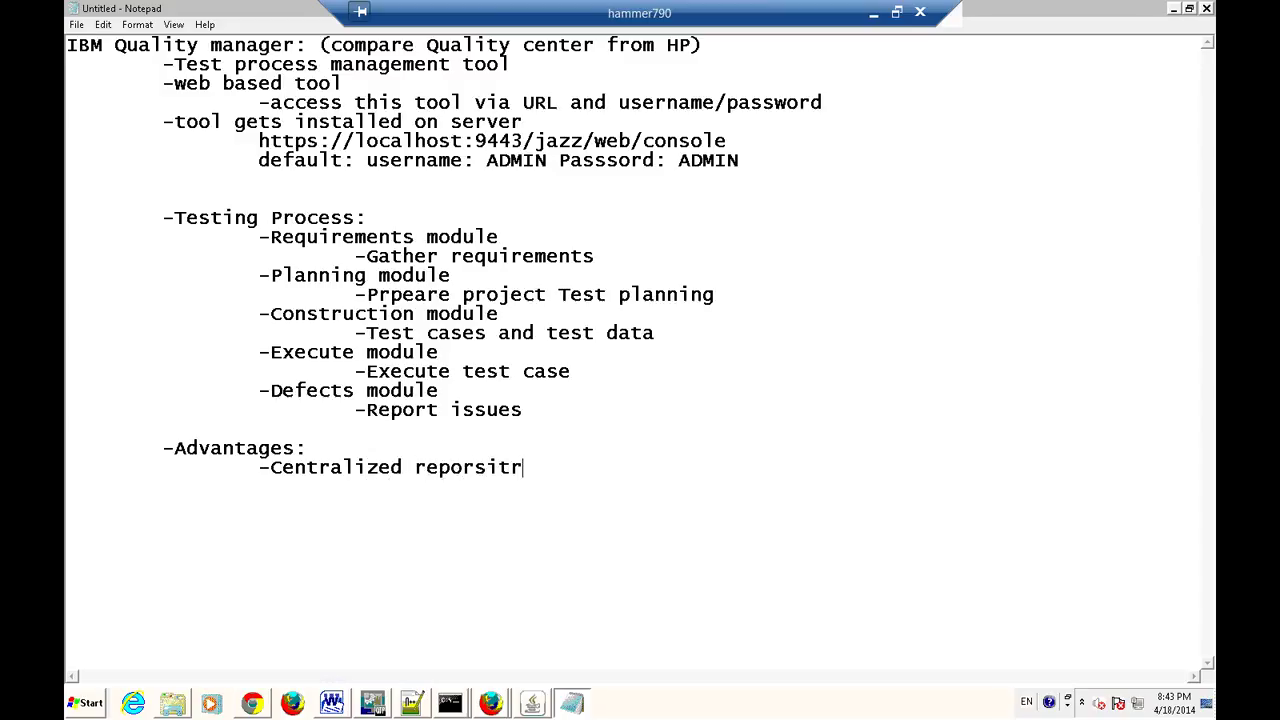
key(BackSpace)
text(ory of informaiton)
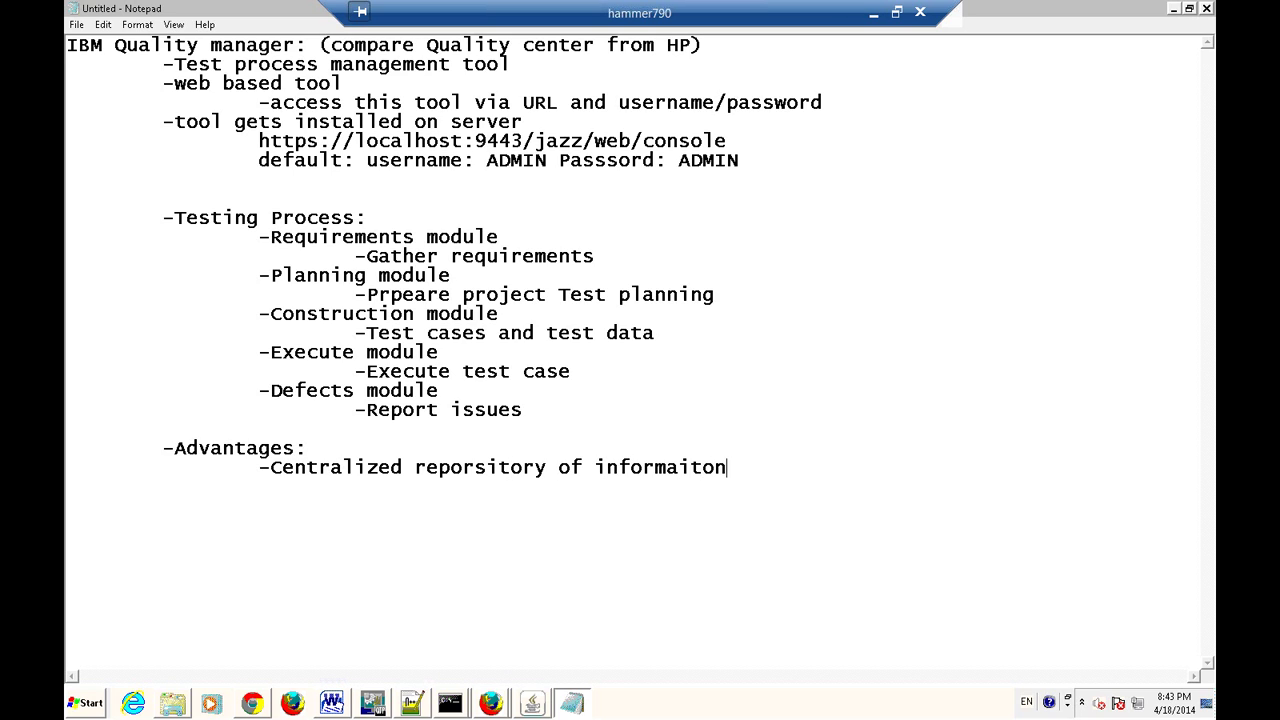
Nest '-create requirements' and the start of '-create test cases' under the repository point.
key(Return)
key(Tab)
text(-create requirements)
key(Return)
key(Tab)
text(-create tets)
Finish 'create test cases', then add '-create defects' and '-Test artifacts are stored in the data base'.
key(BackSpace)
key(BackSpace)
text(st cases )
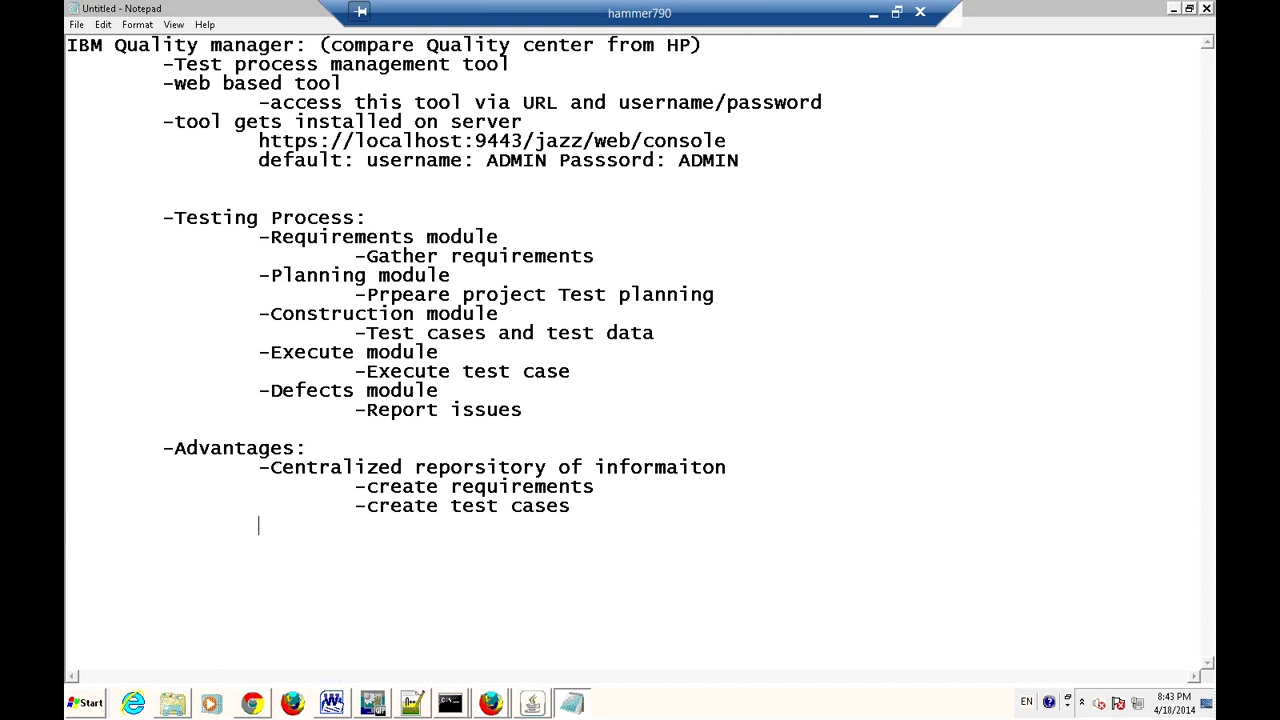
text(-create defects)
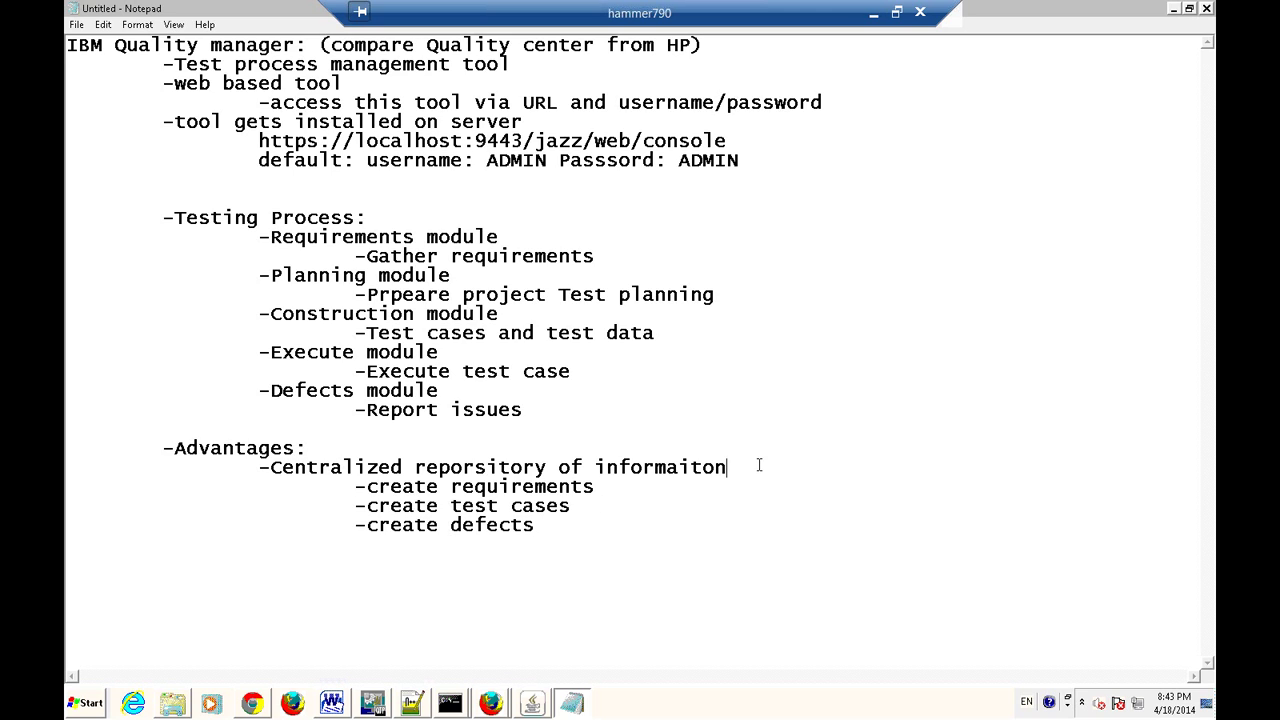
key(Return)
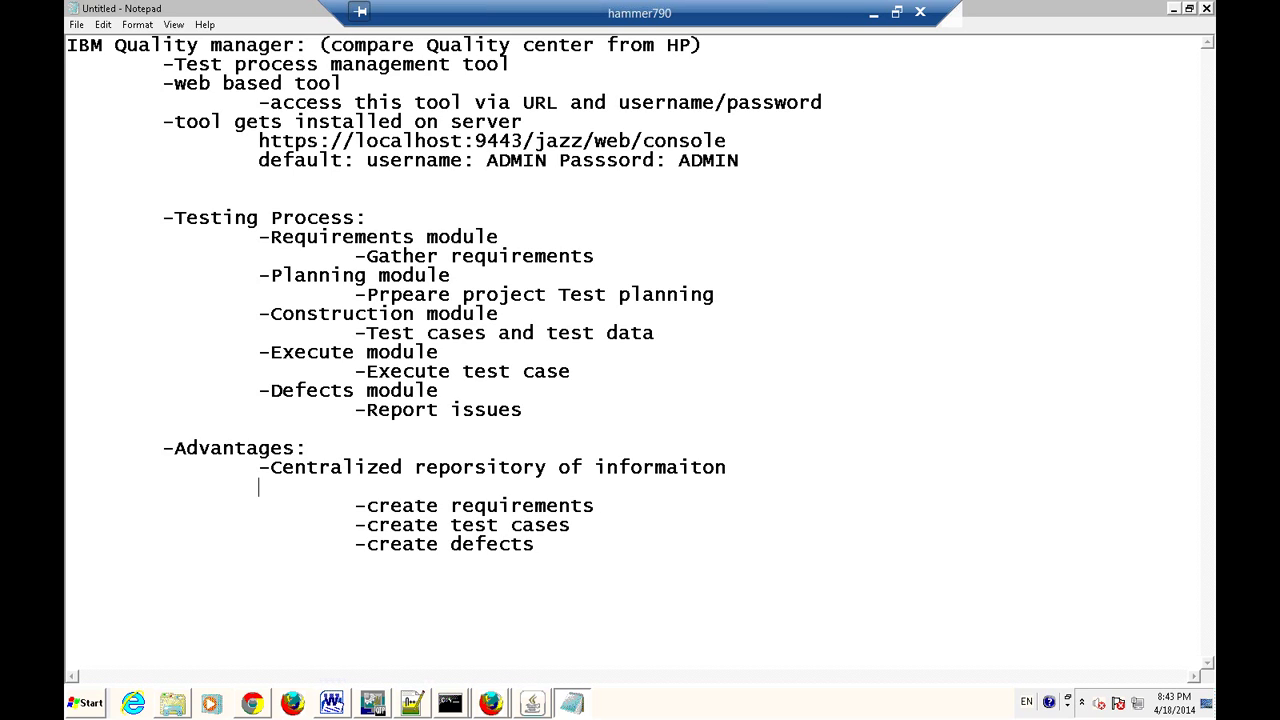
text(-Test artifacts are)
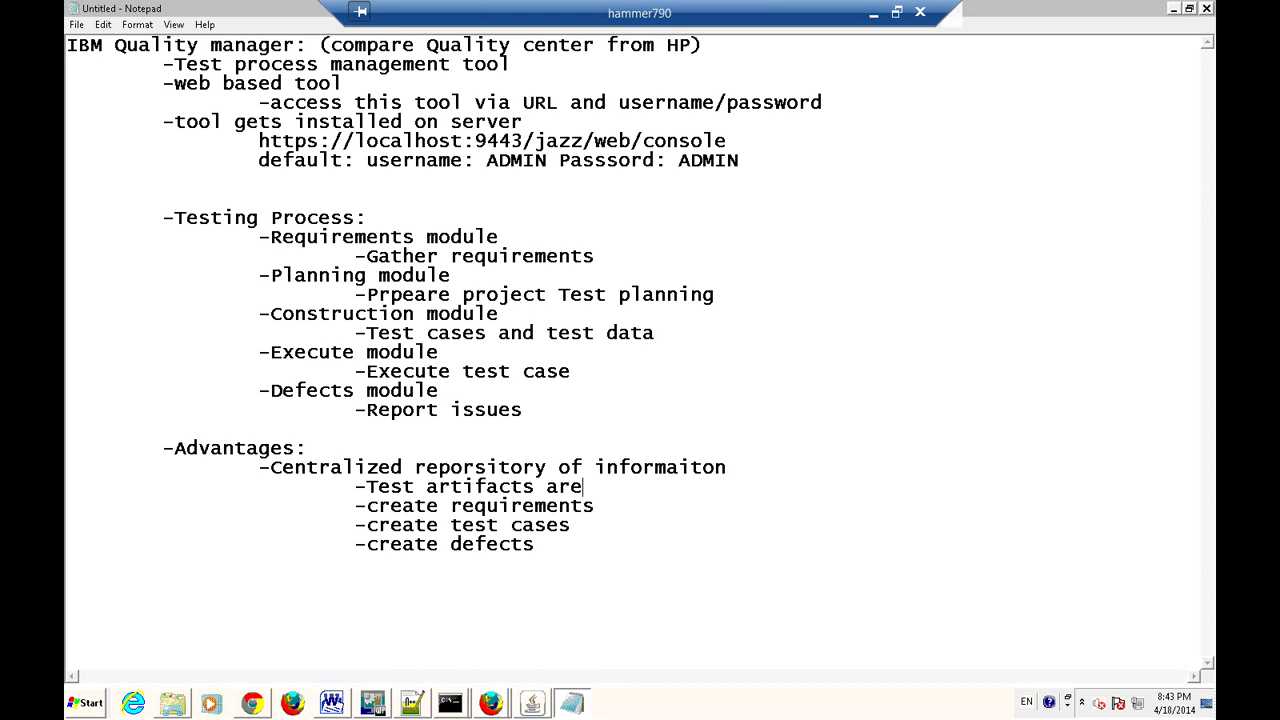
text( stored in the data base)
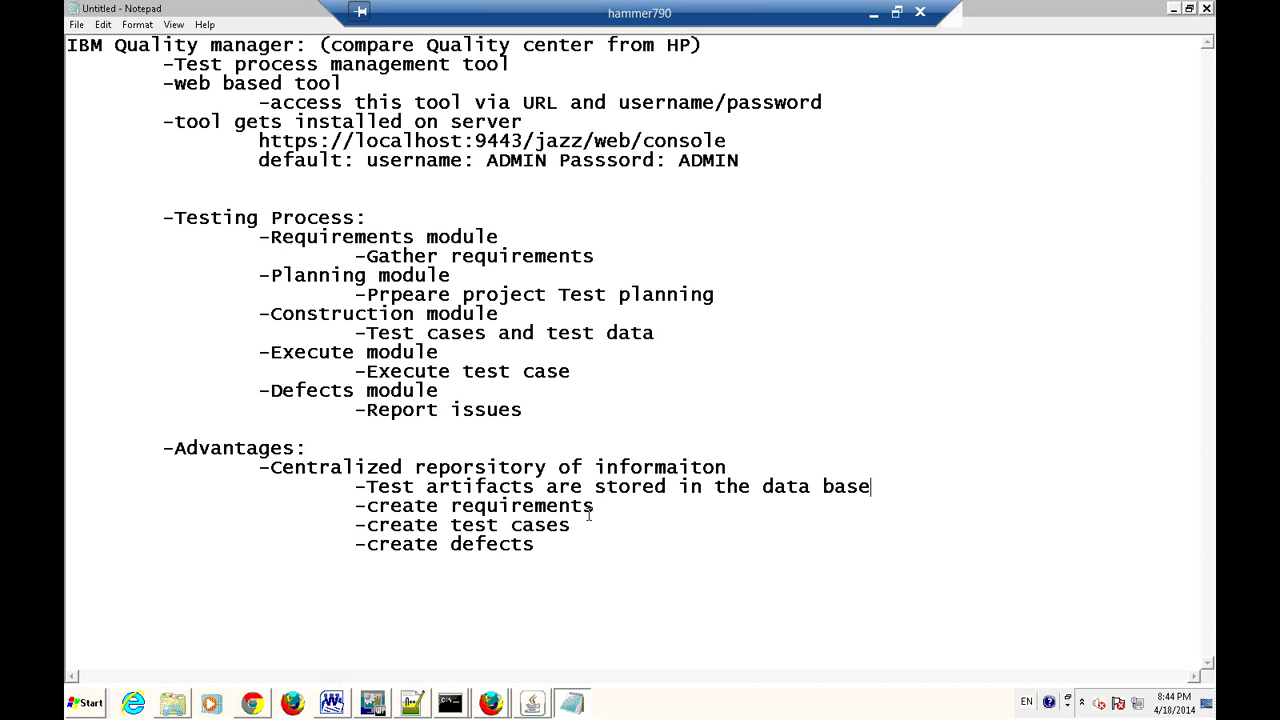
Indent the create requirements, test cases and defects lines, then start an indented line after defects.
click(349, 506)
key(Tab)
key(Tab)
click(358, 543)
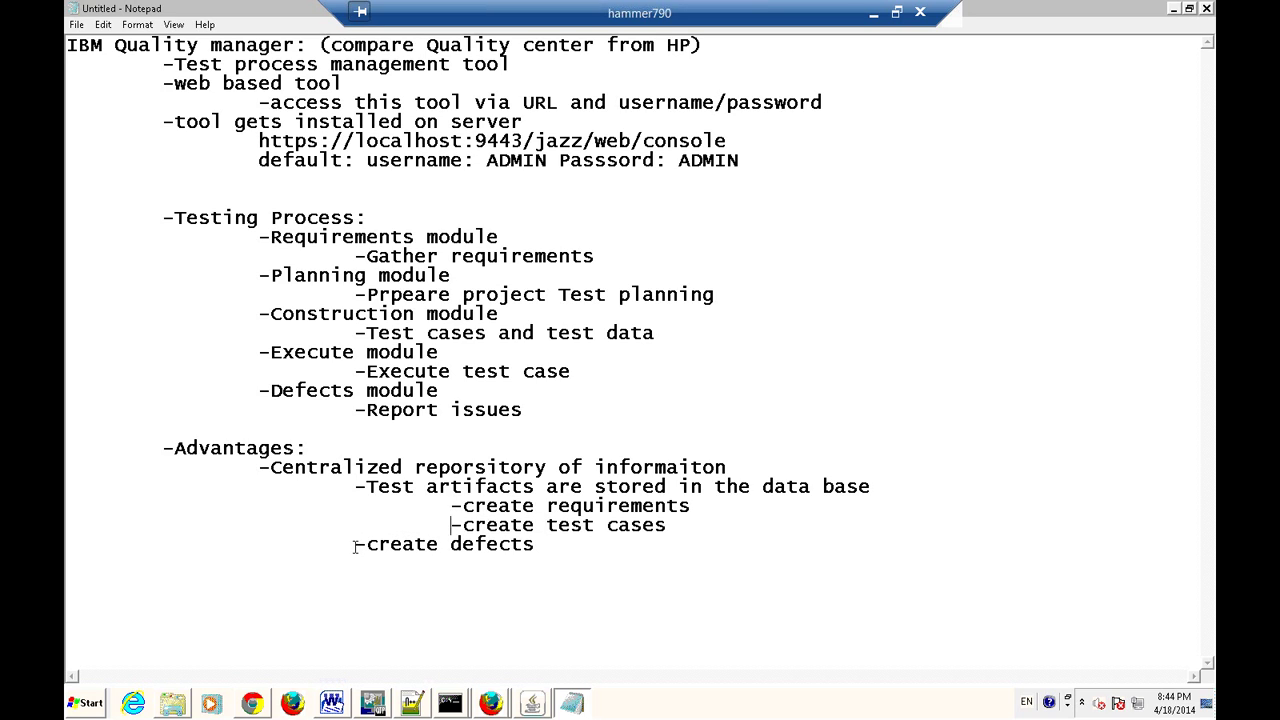
key(Tab)
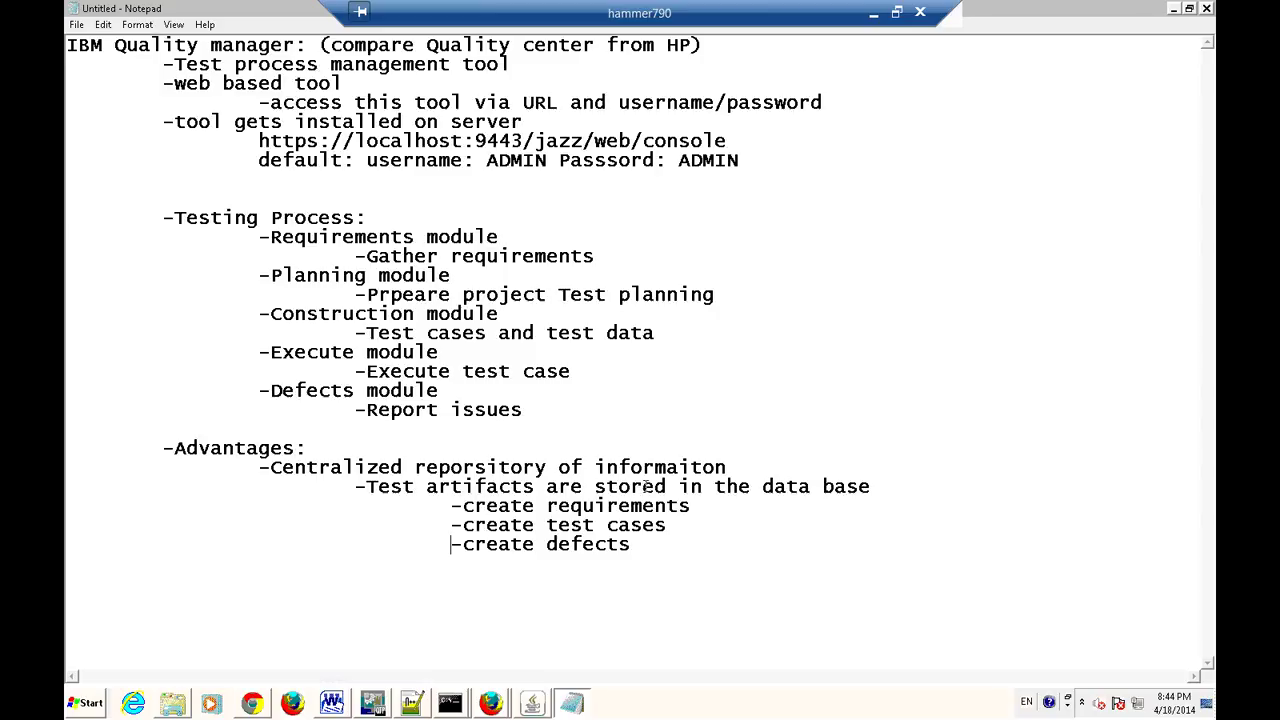
click(652, 545)
key(Return)
key(Tab)
Add '-More secured' with the nested sub-point 'authorised people can access the project info'.
text(-More secured)
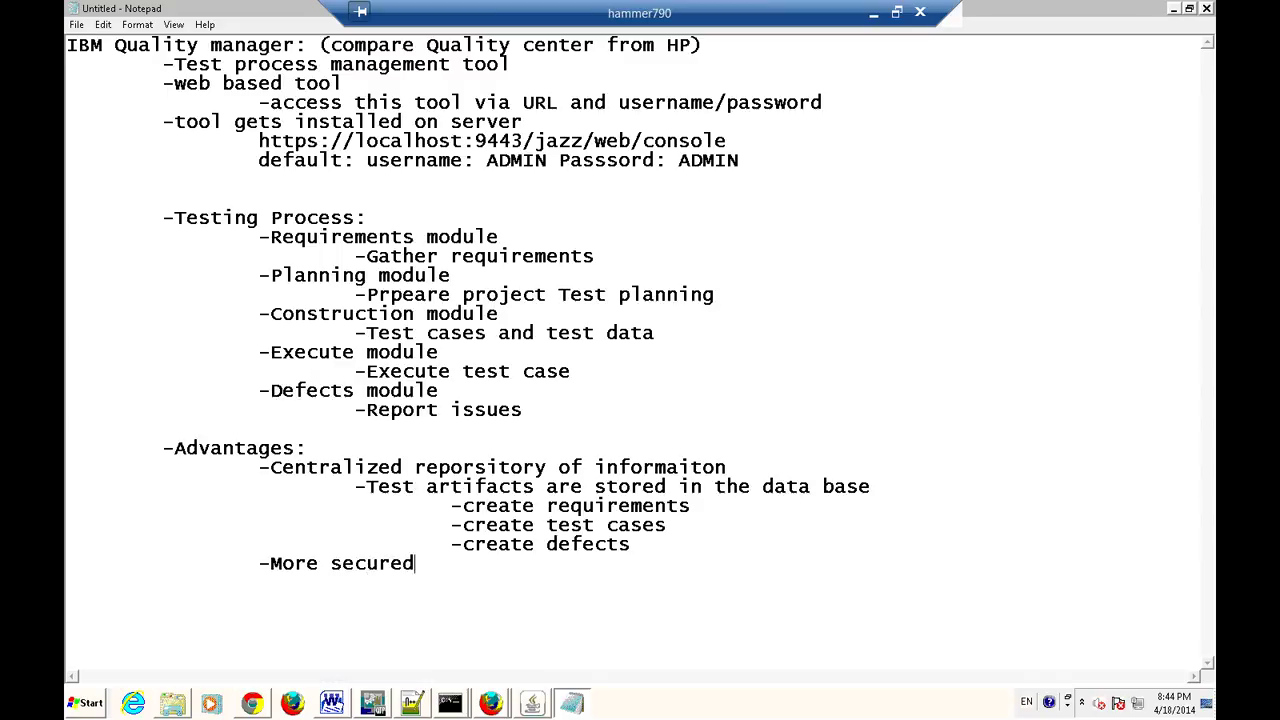
key(Return)
key(Tab)
key(BackSpace)
text(-)
text(authorised people)
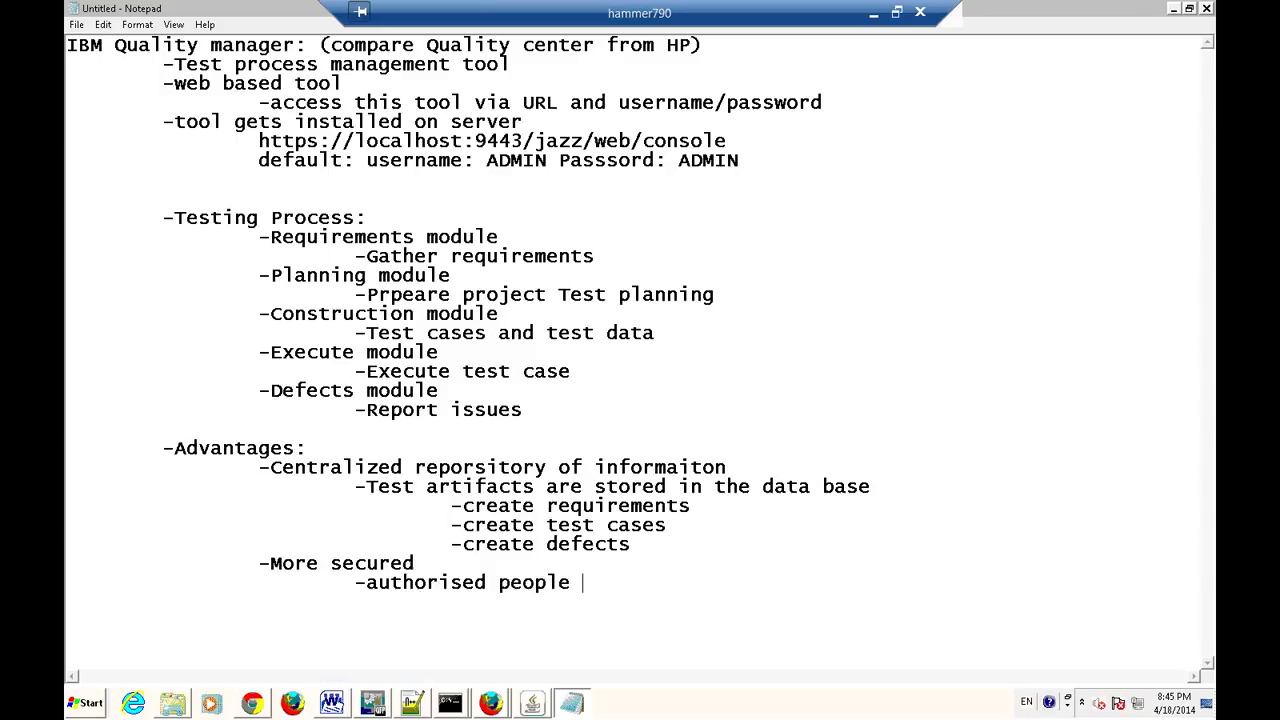
text( can access e)
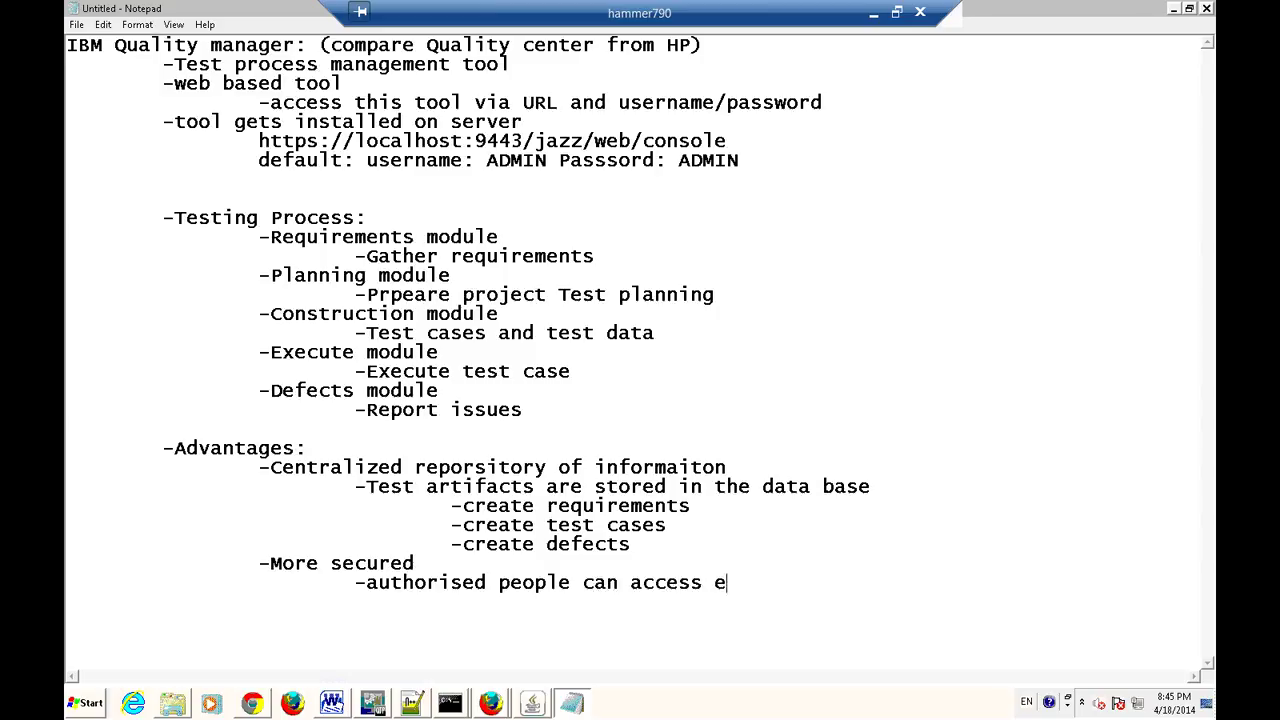
key(BackSpace)
text(the project info)
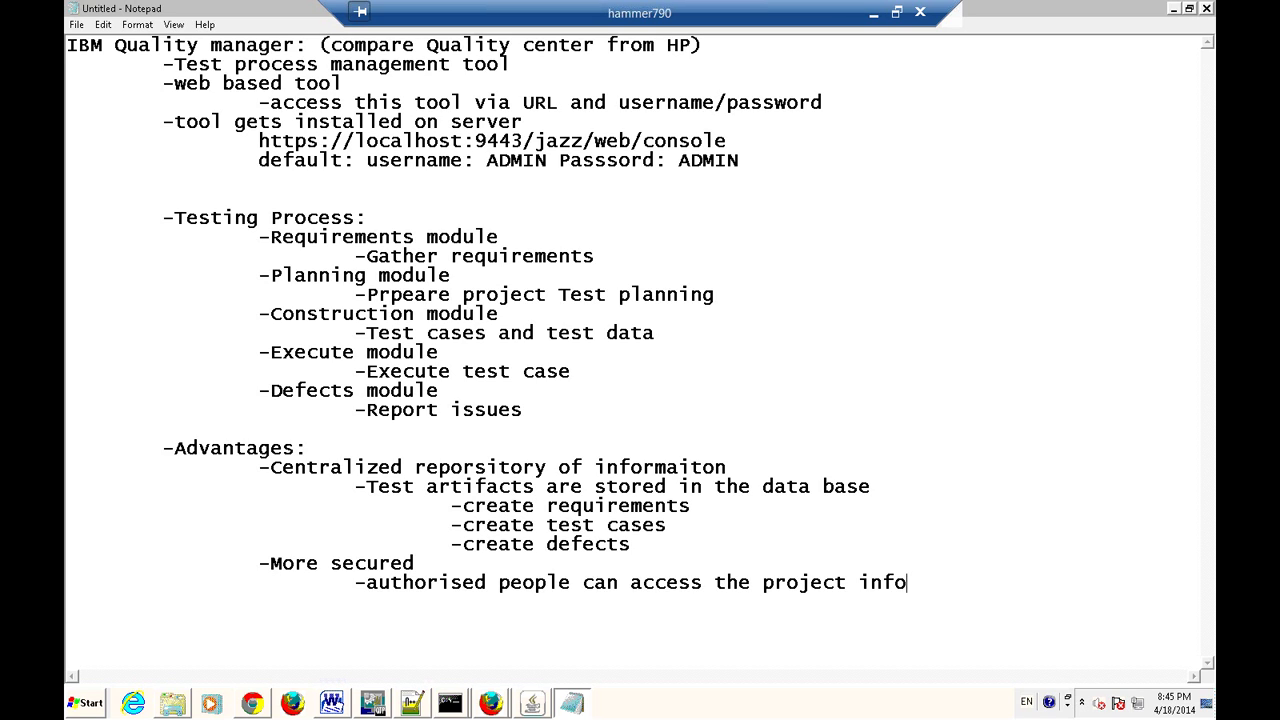
Add the next point '-more transparancy among the team'.
key(Return)
key(Tab)
text(-)
text(more transpar)
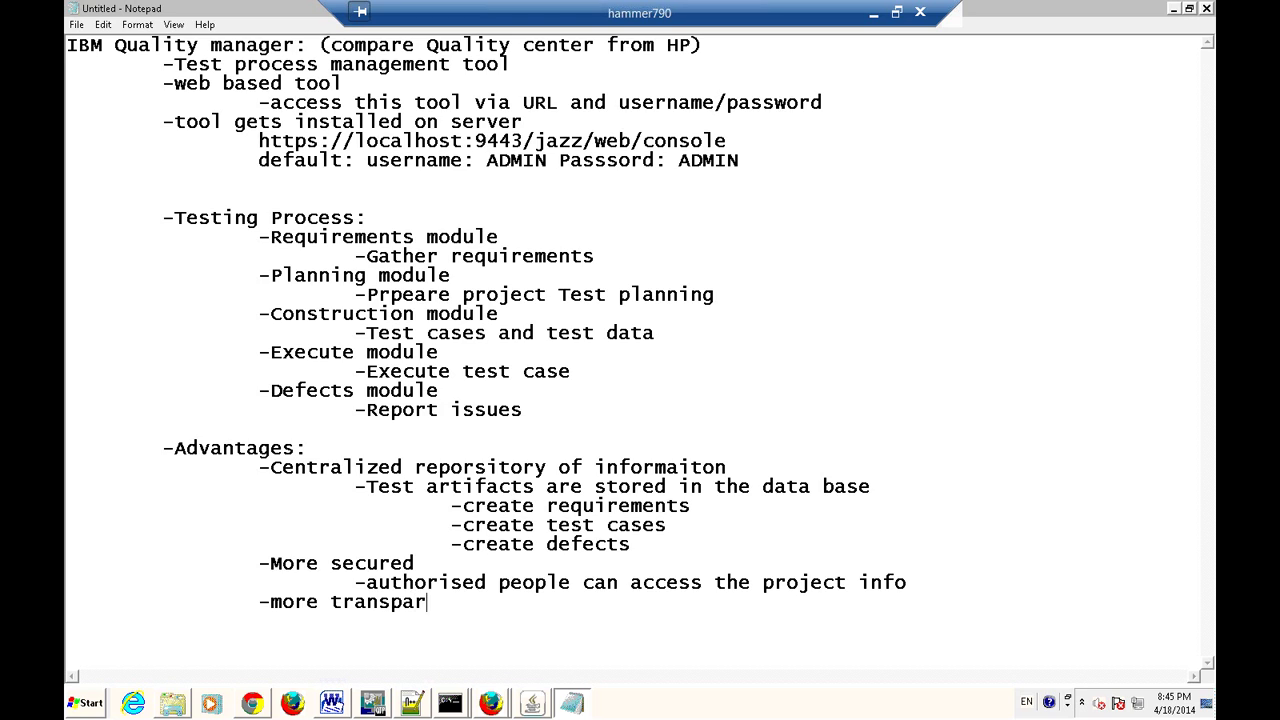
text(ancy among )
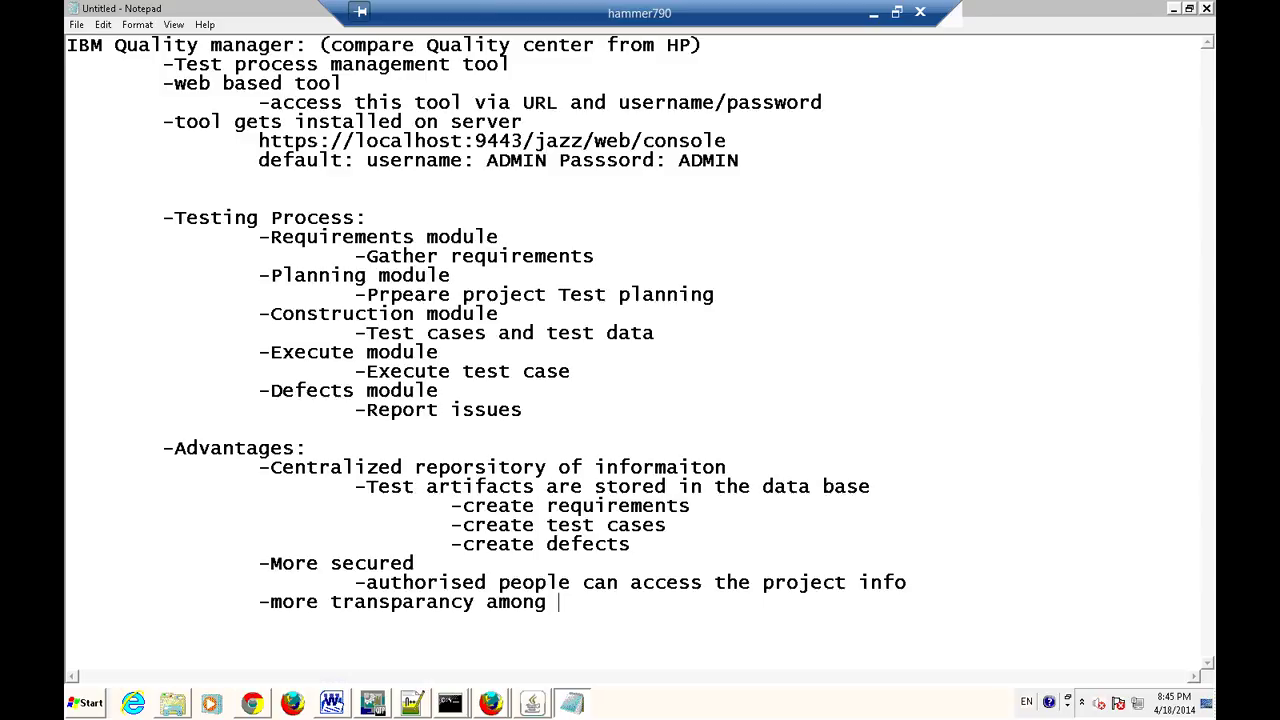
text(the team)
Add '-better manage the project' with the sub-point '-link requirement with test cases'.
key(Return)
key(Tab)
key(Tab)
key(BackSpace)
text(-better )
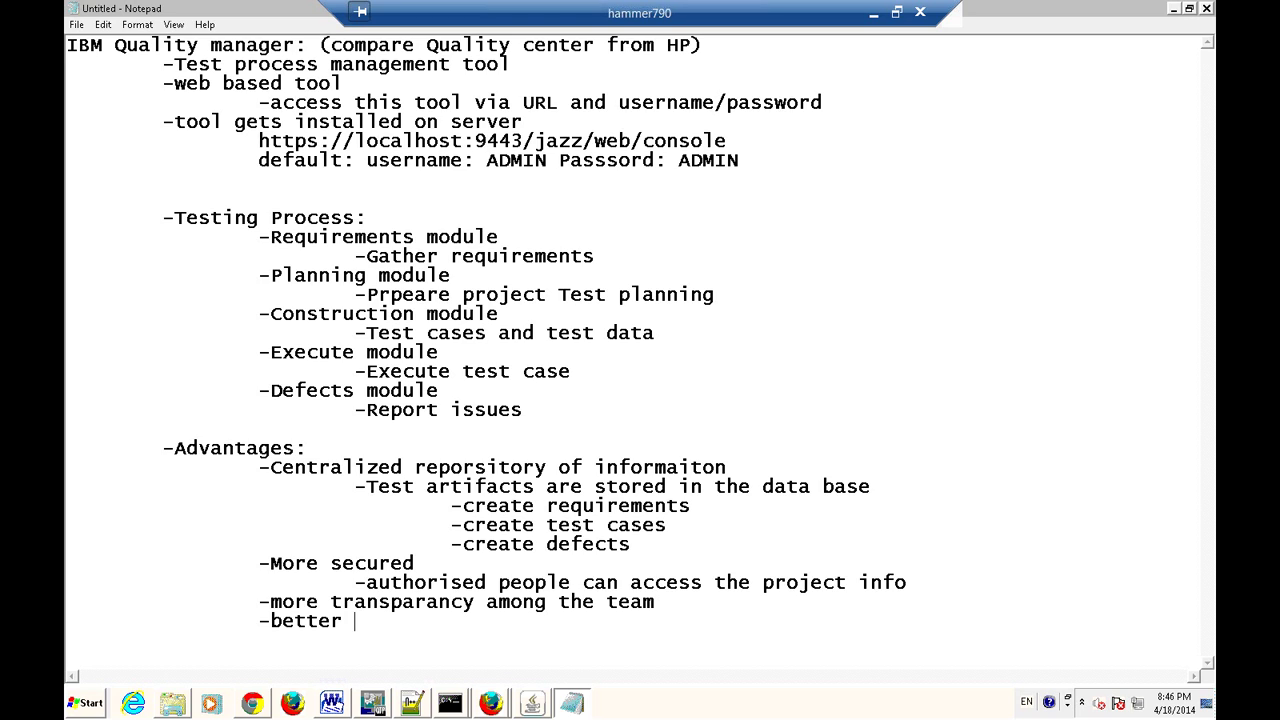
text(manage the project)
key(Return)
text(-)
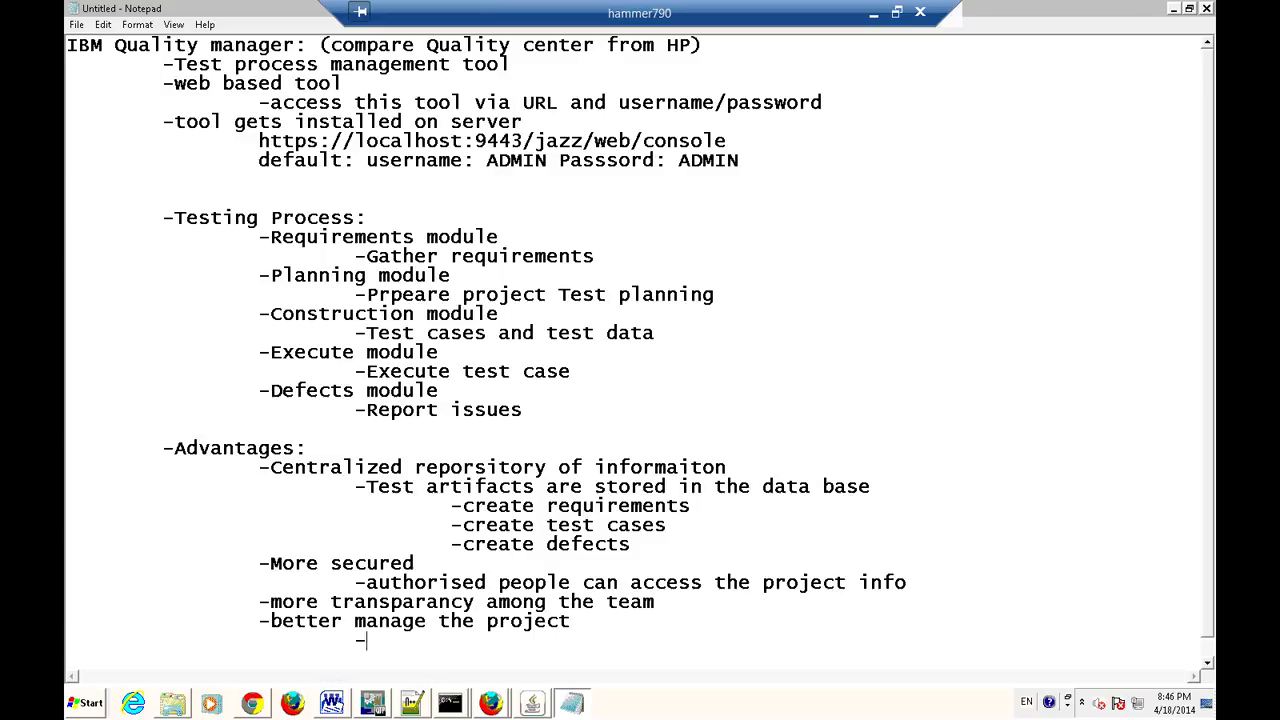
text(link requirem)
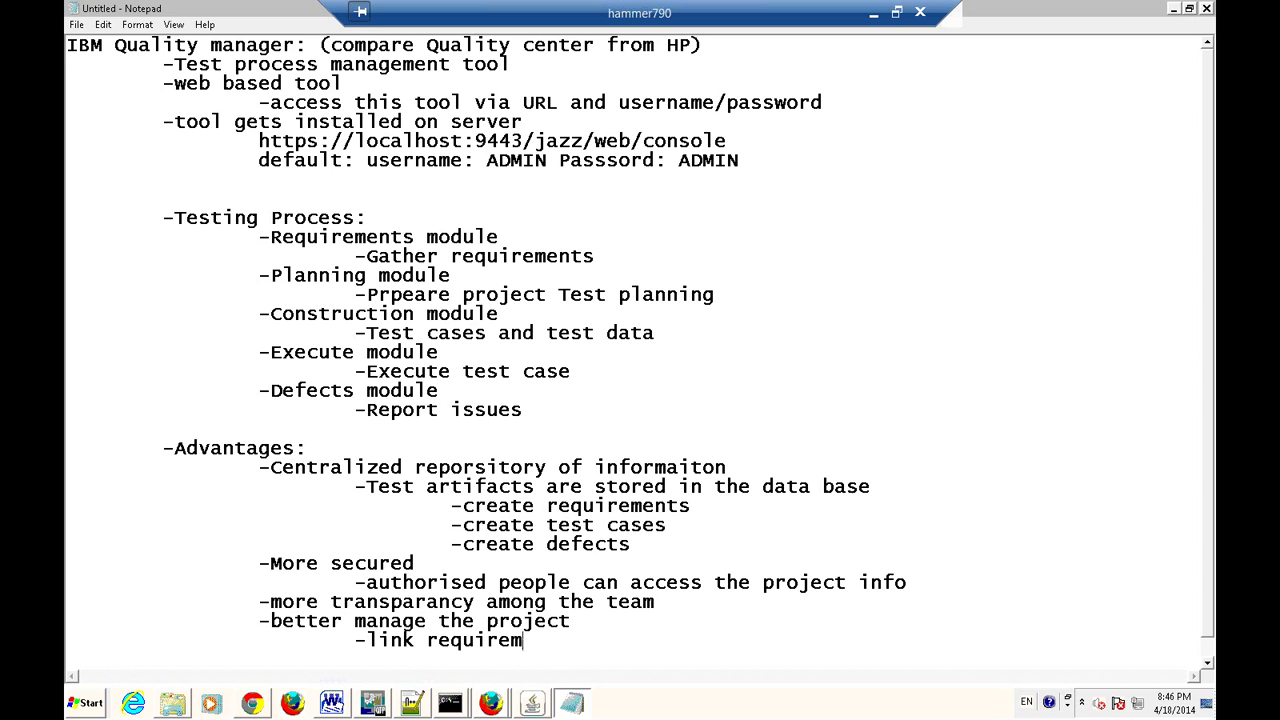
text(ent with test cases)
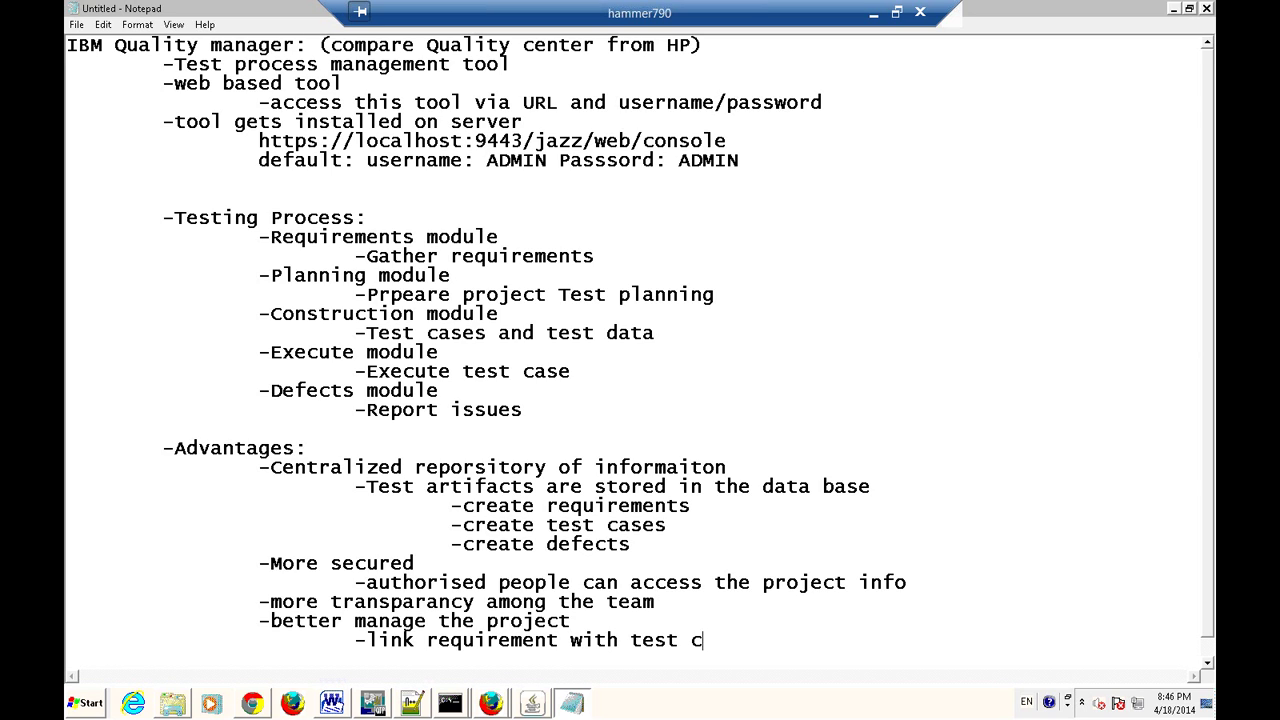
Add the sub-points '-link tets cases with defects' and '-link defects with requirements'.
key(Return)
key(Tab)
key(Tab)
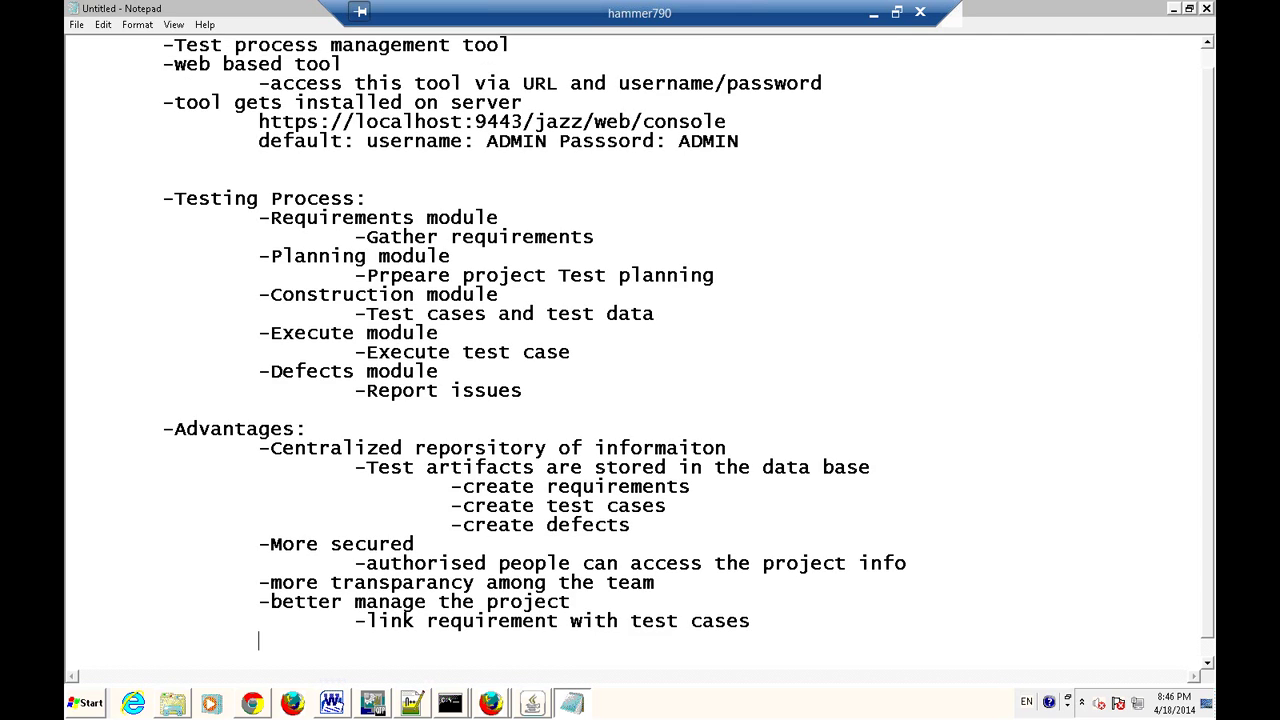
key(BackSpace)
text(-link tets cases)
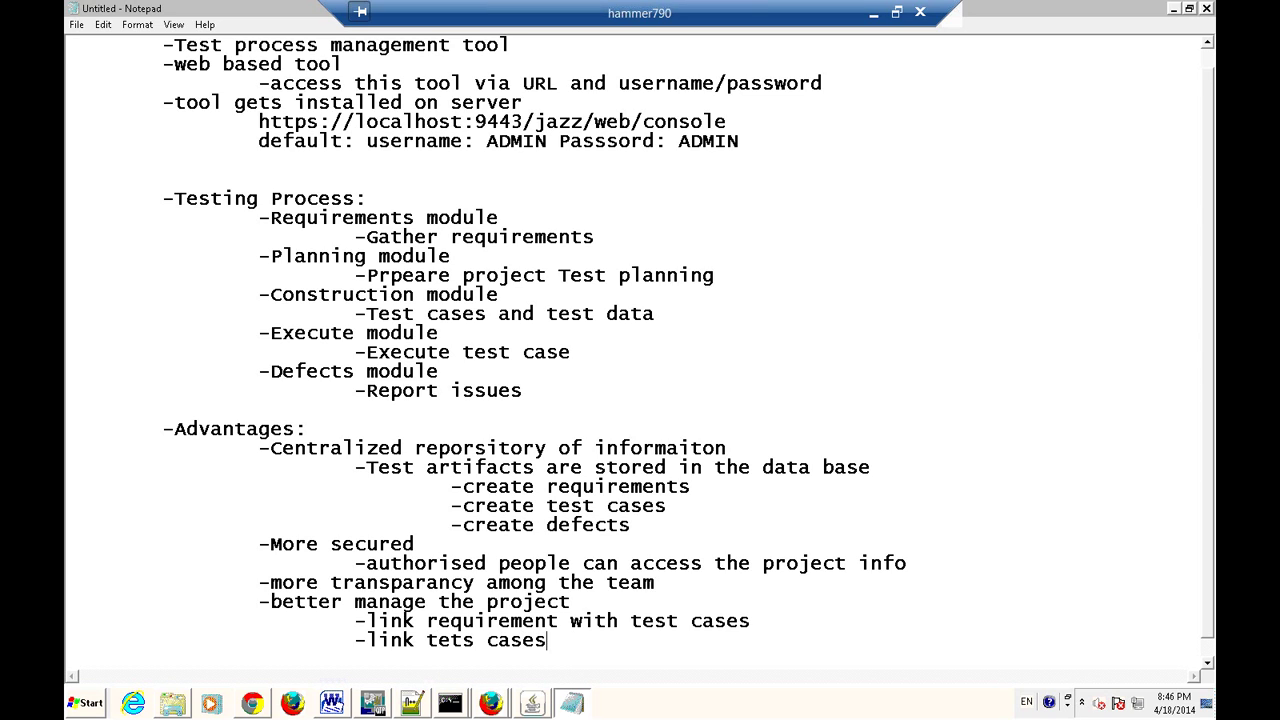
text( with defects)
key(Return)
key(Tab)
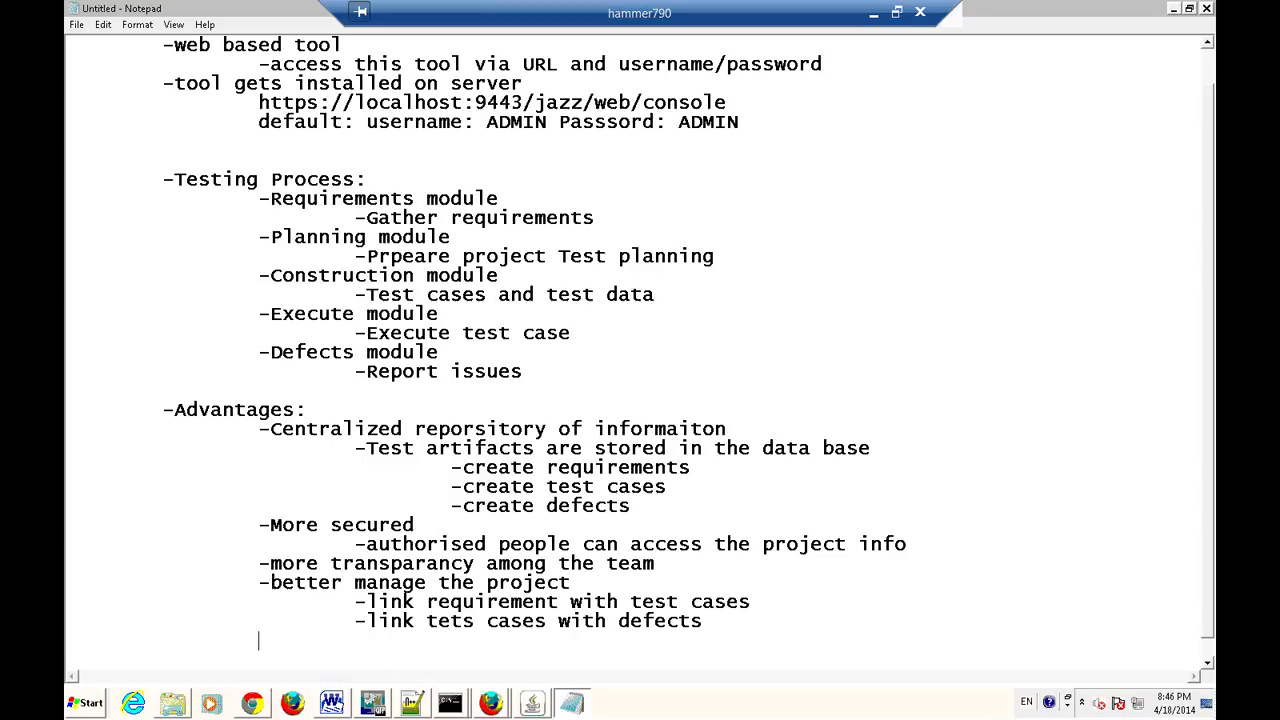
text(-link defects wit)
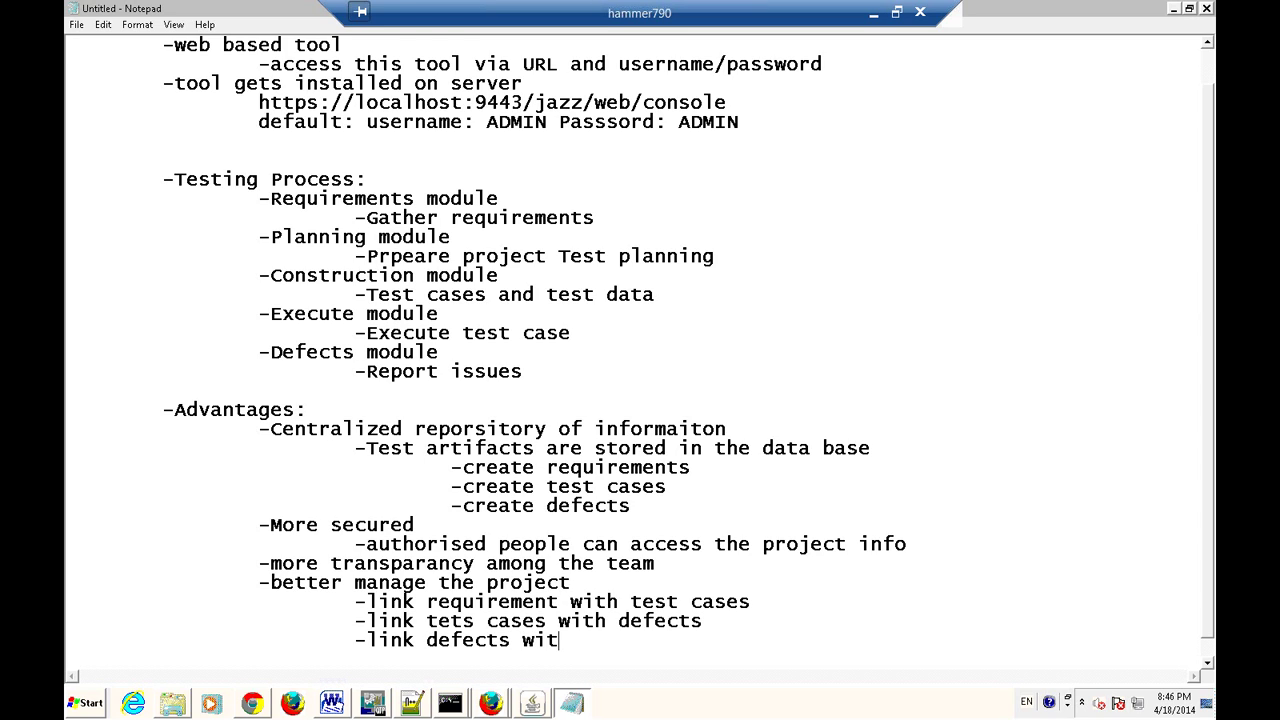
text(h requirements)
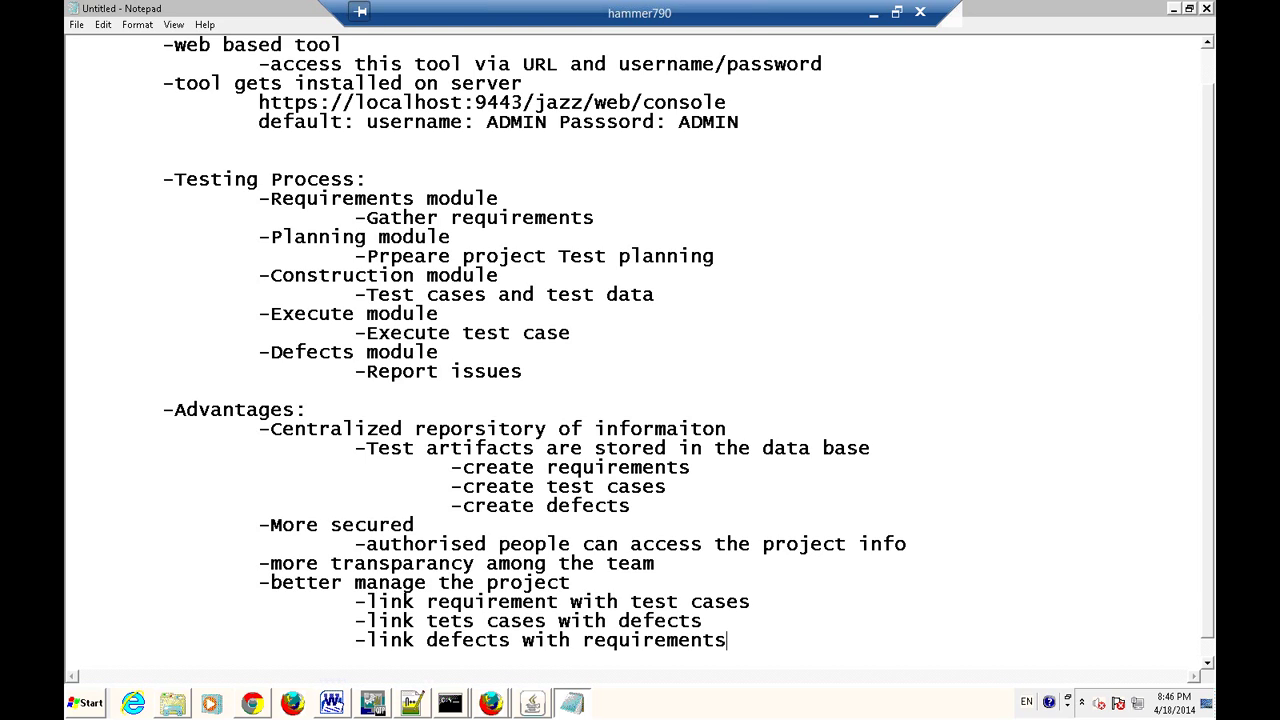
key(Return)
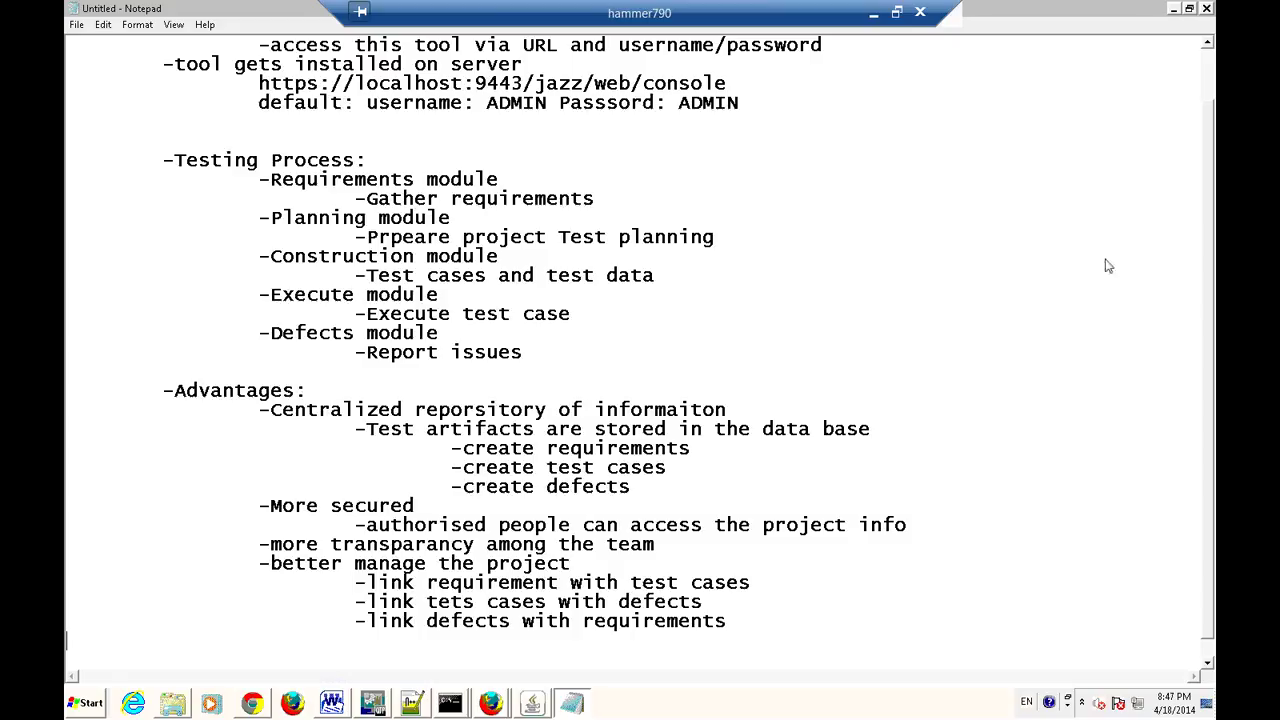
click(367, 584)
shift+click(384, 585)
scroll(572, 600, down, 1)
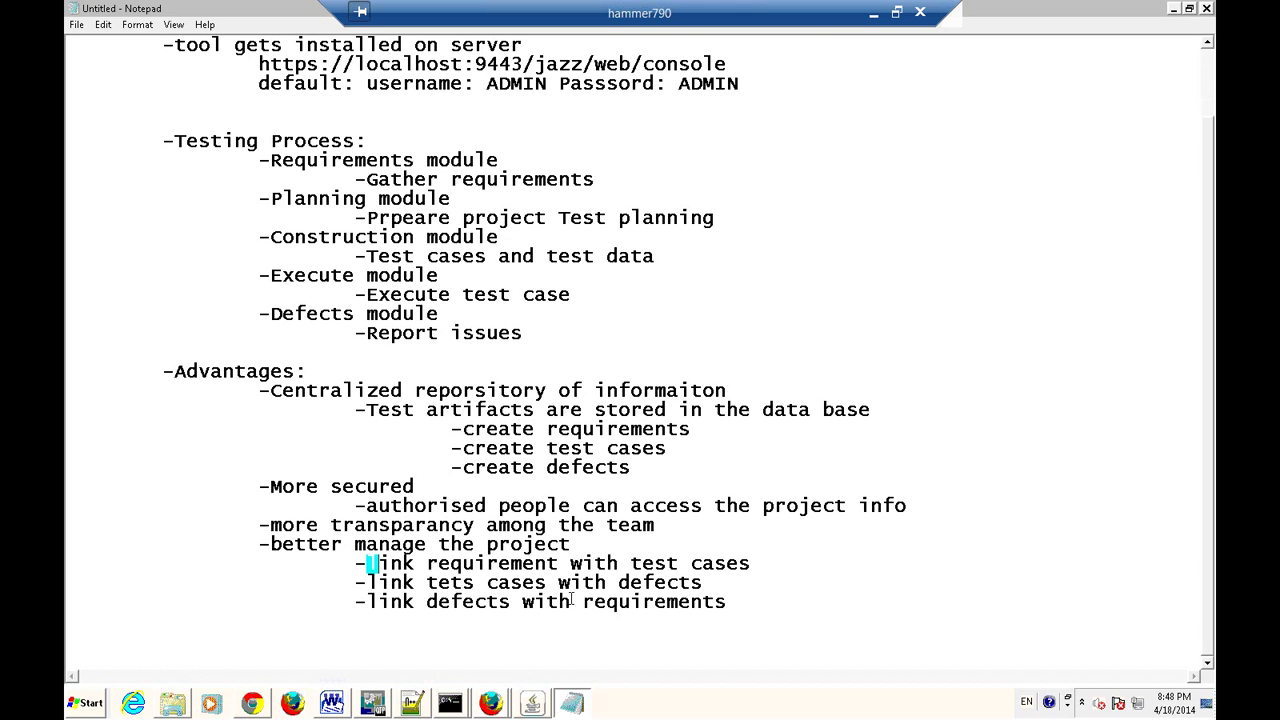
Append an indented '-good project reports' line after the last link point.
click(767, 604)
key(Return)
key(Tab)
text(-)
text(good project reports)
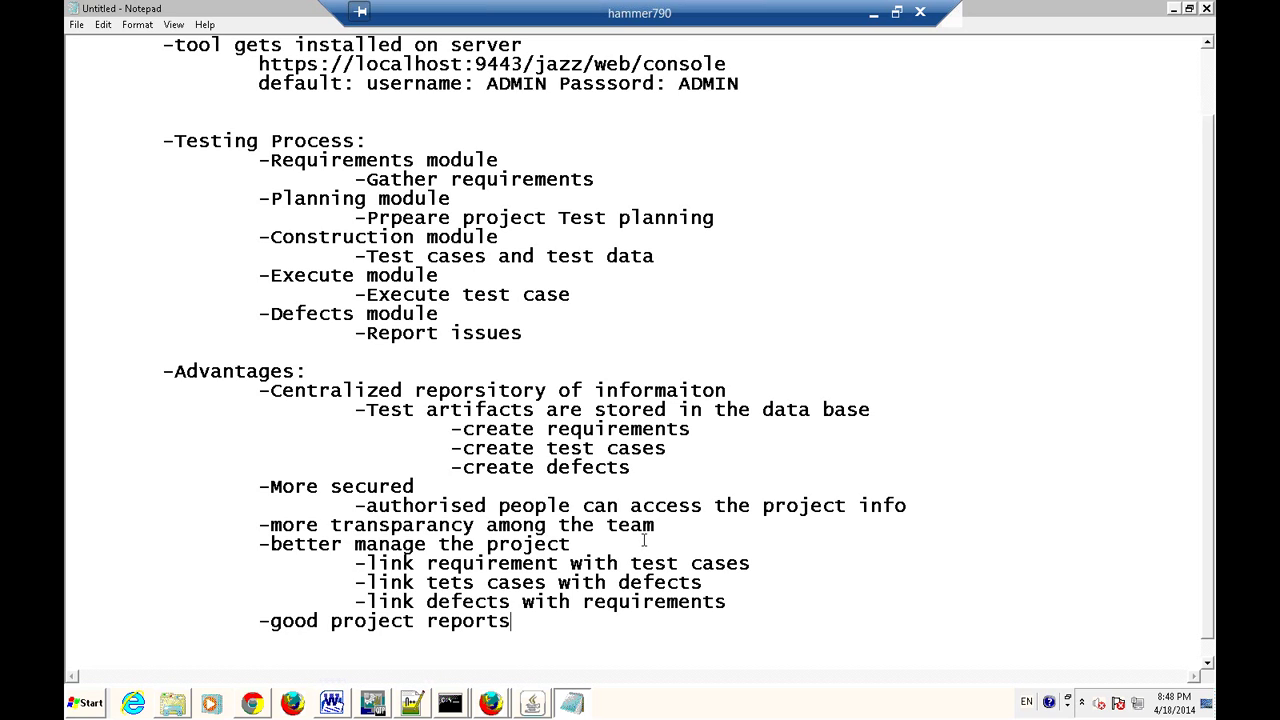
scroll(644, 540, down, 1)
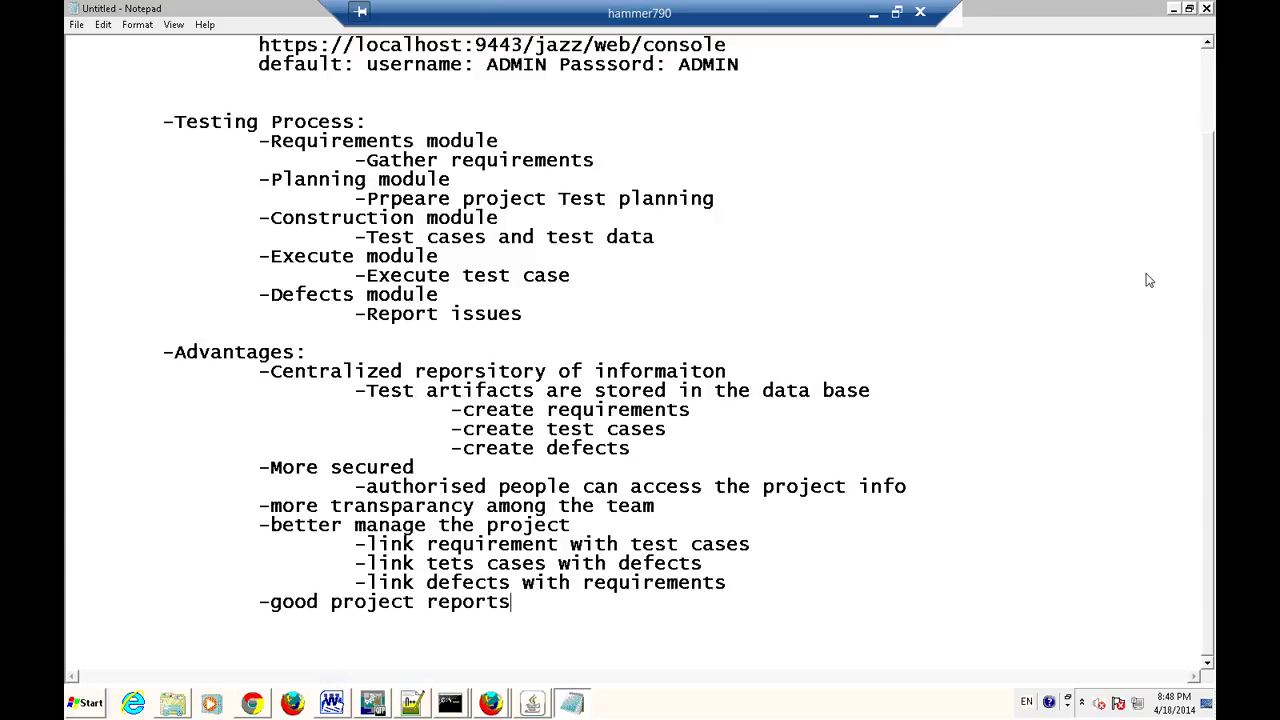
click(632, 429)
key(alt+Tab)
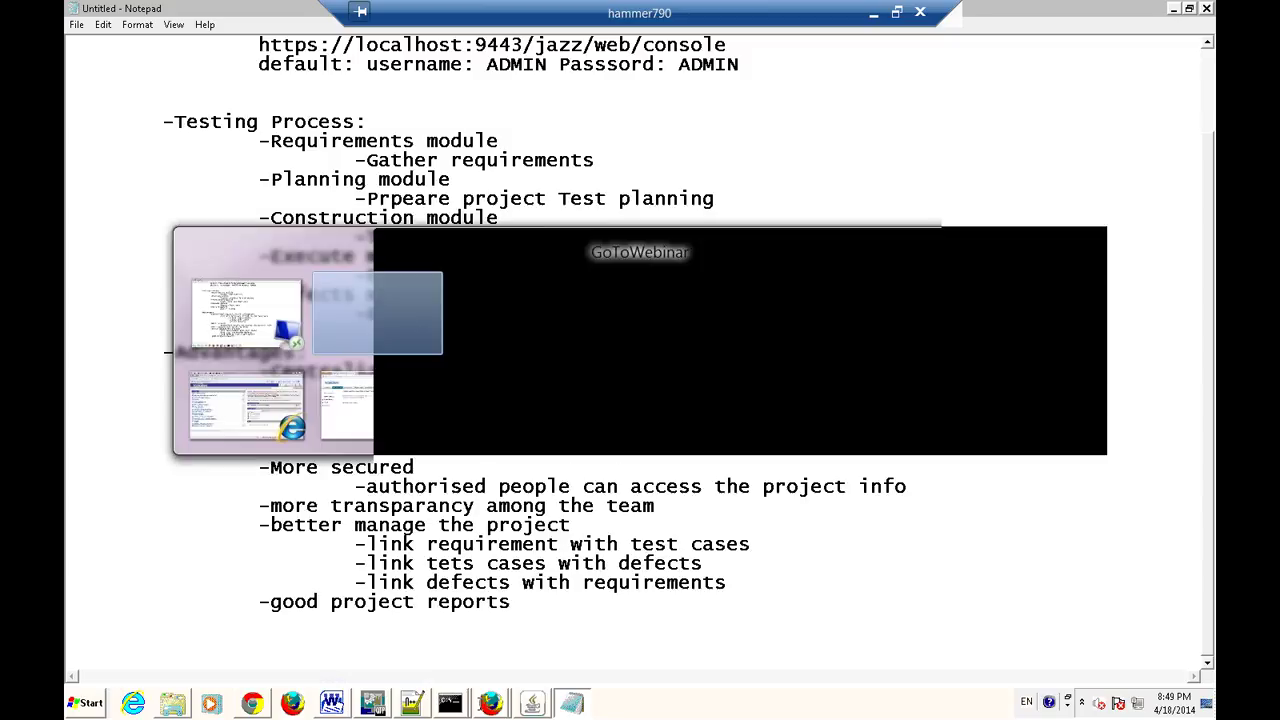
key(alt+Tab)
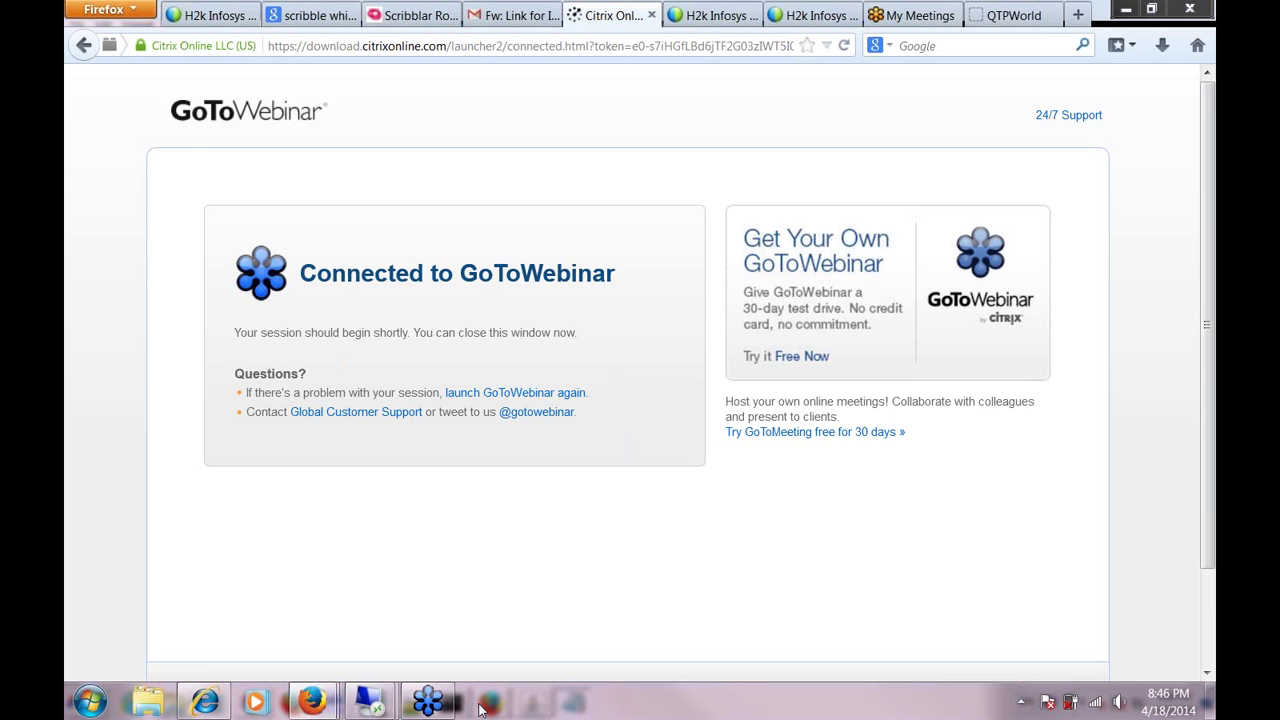
click(480, 705)
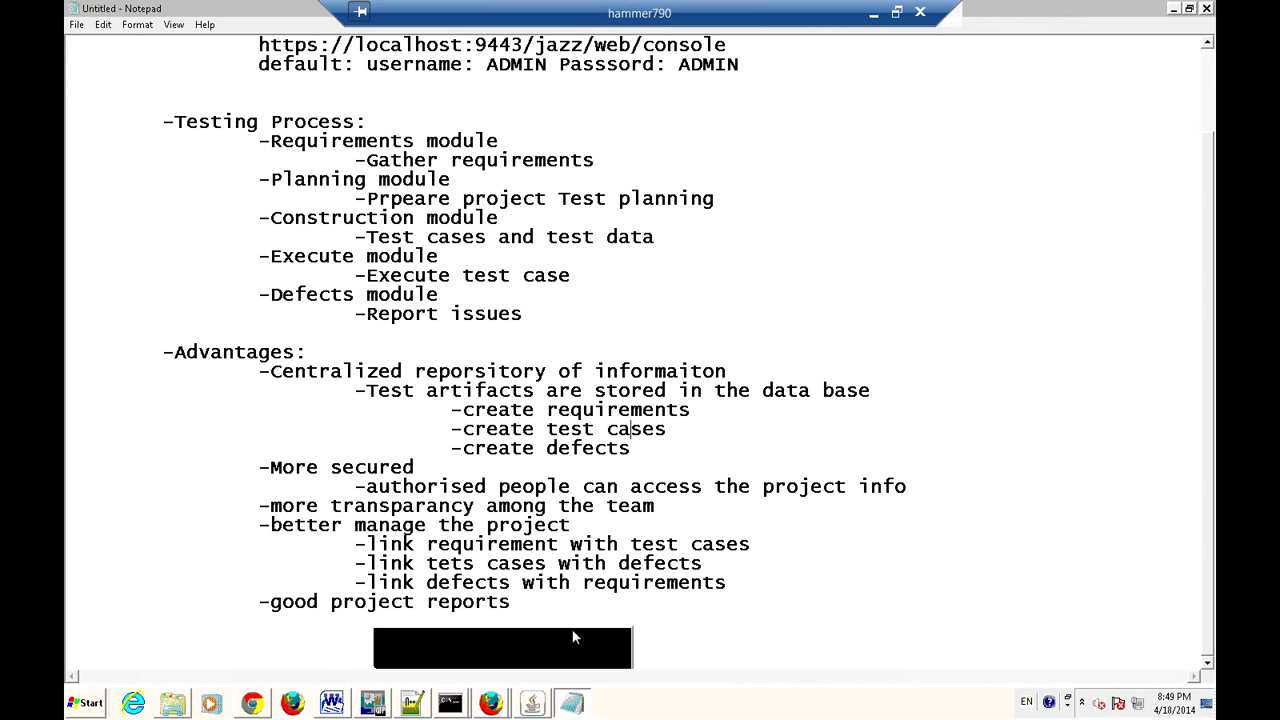
click(500, 683)
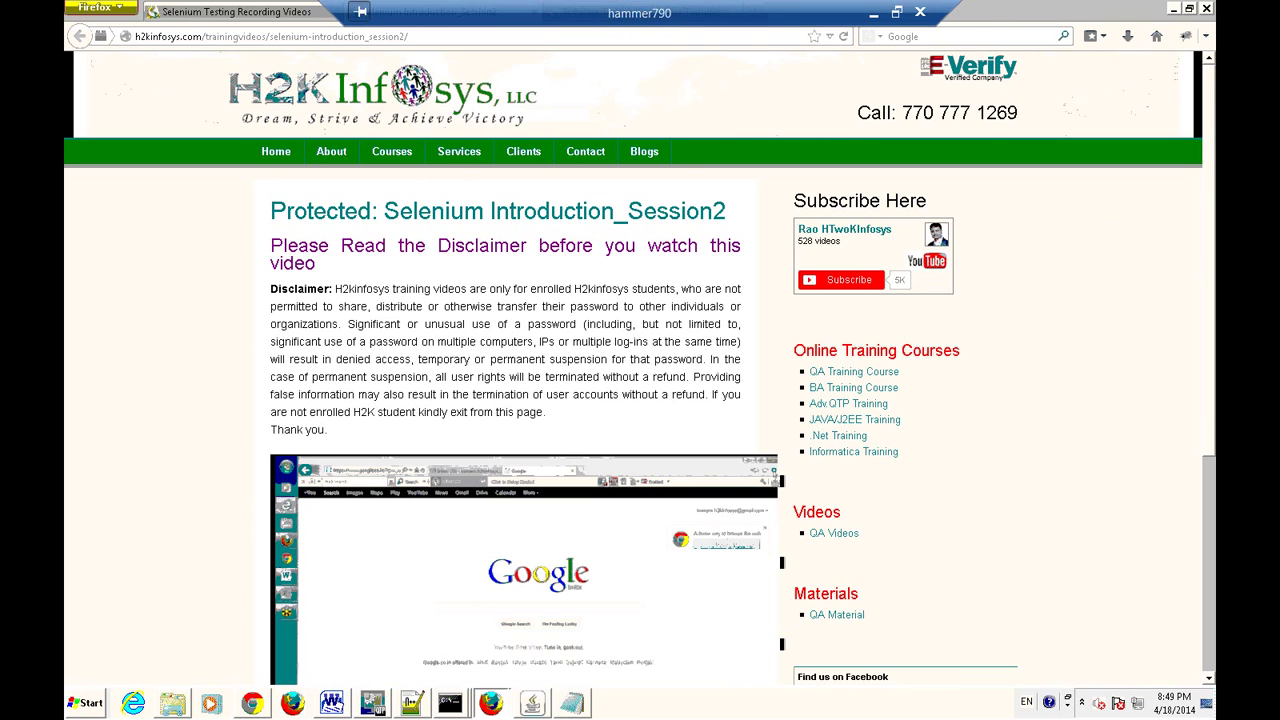
click(1174, 9)
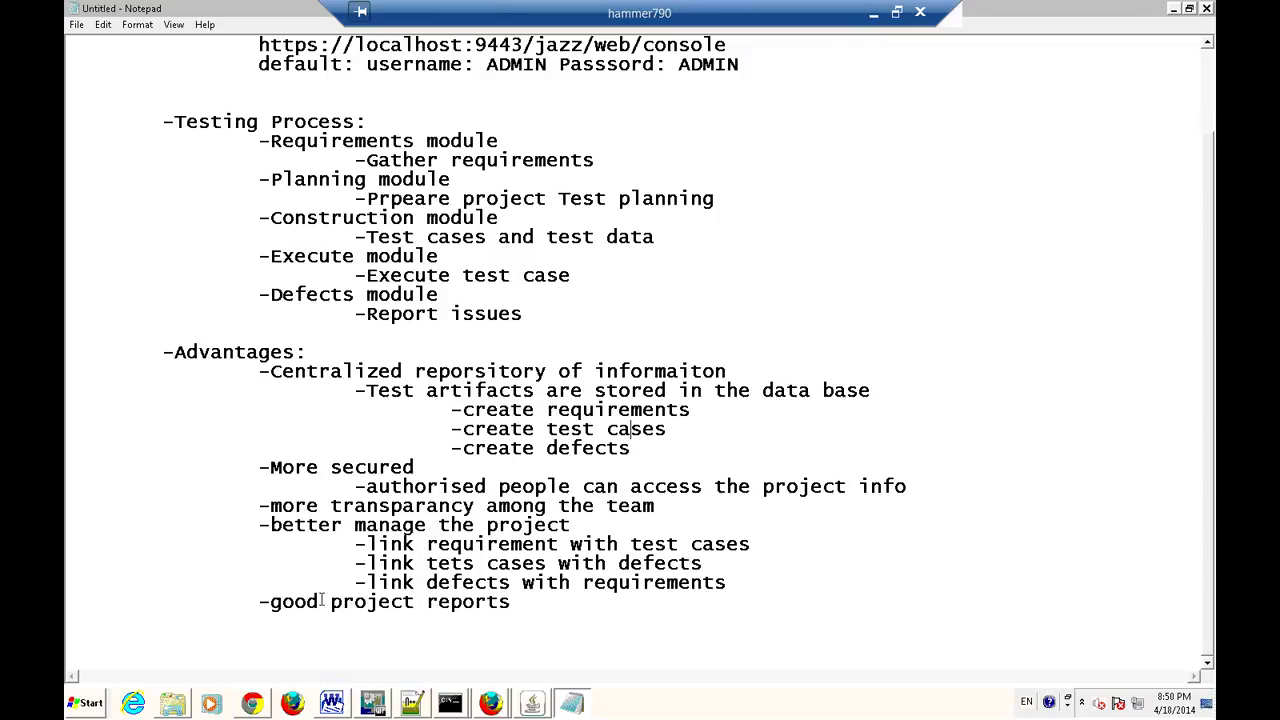
click(515, 628)
key(alt+Tab)
key(alt+Tab)
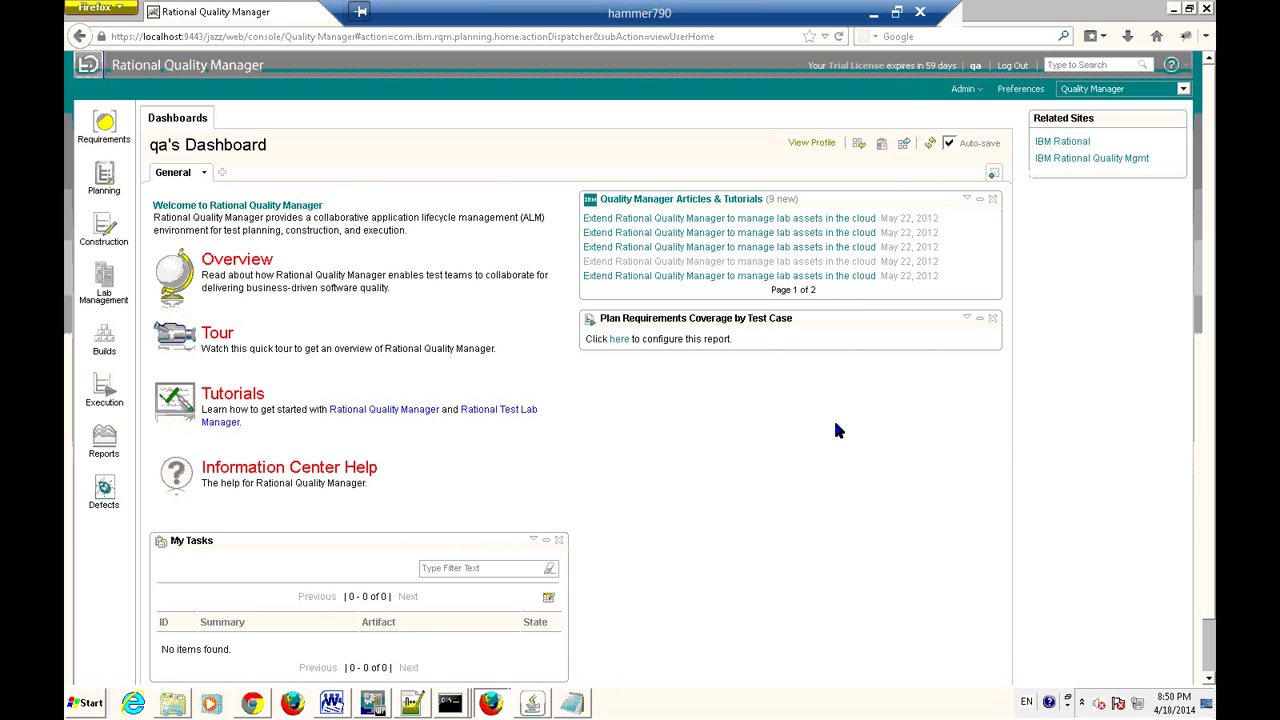
Open the third Articles & Tutorials link, about managing lab assets in the cloud.
click(730, 247)
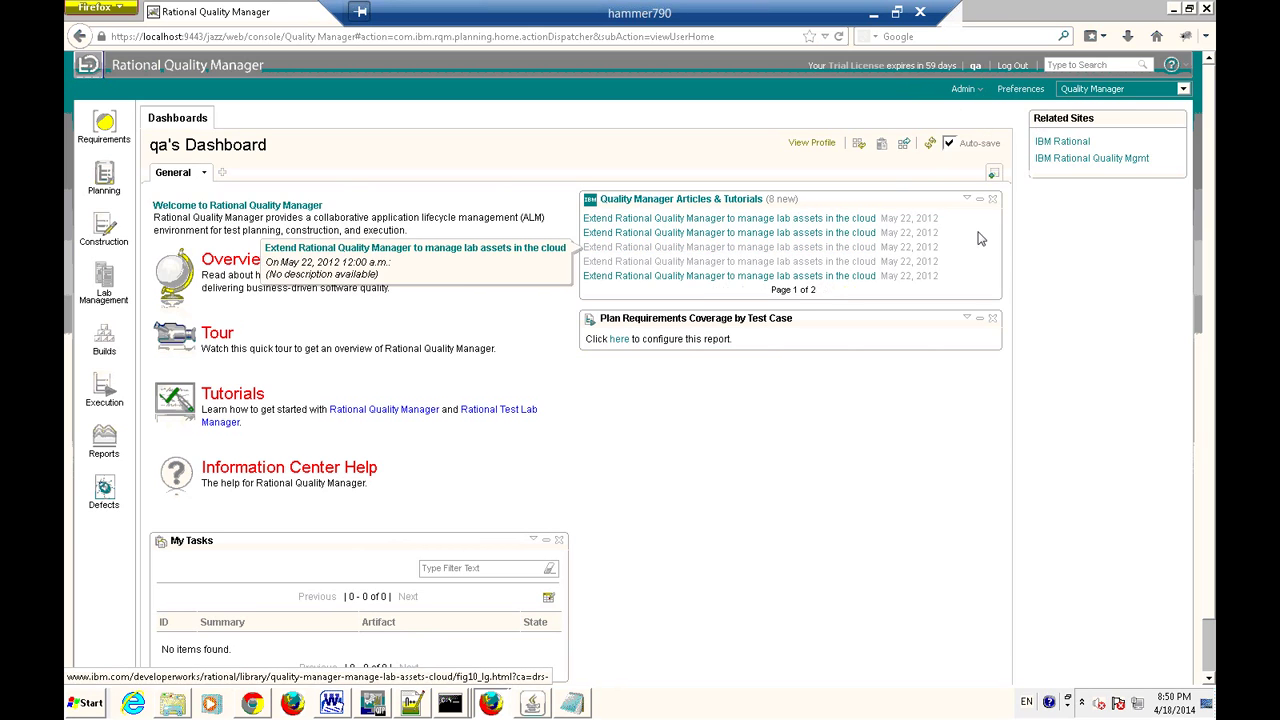
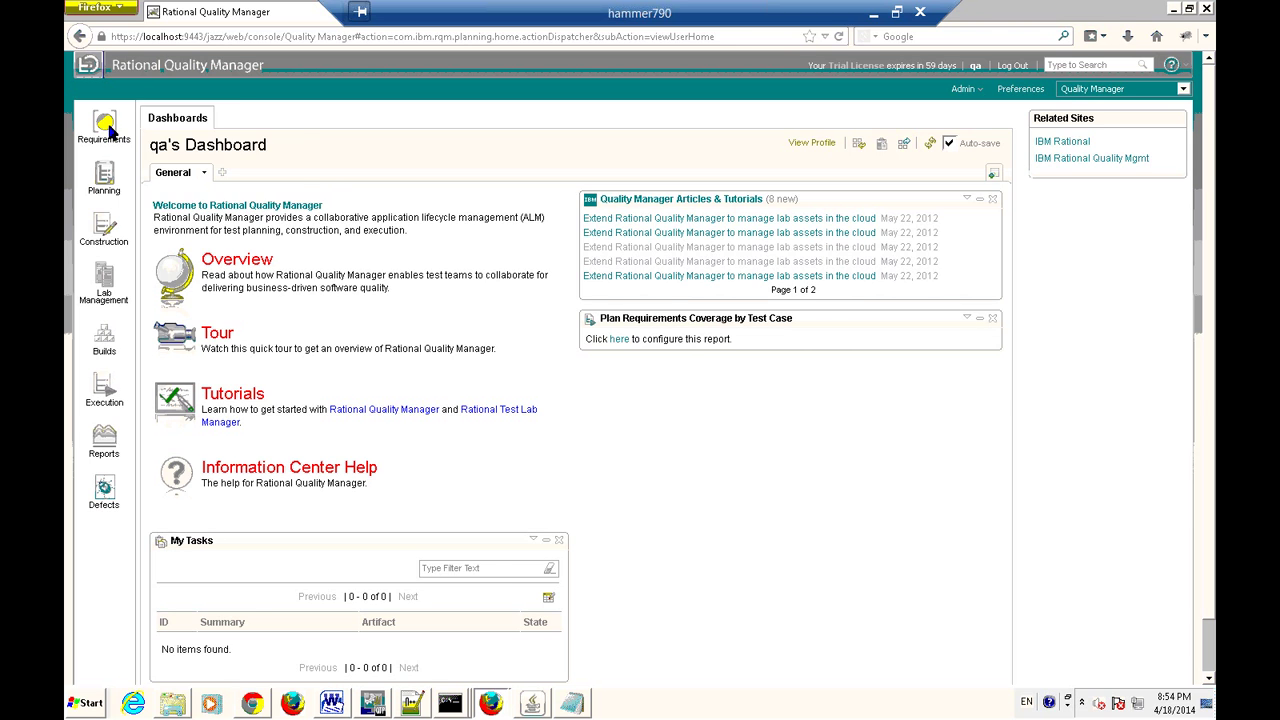
Open the Requirements flyout menu from the left navigation bar.
click(106, 127)
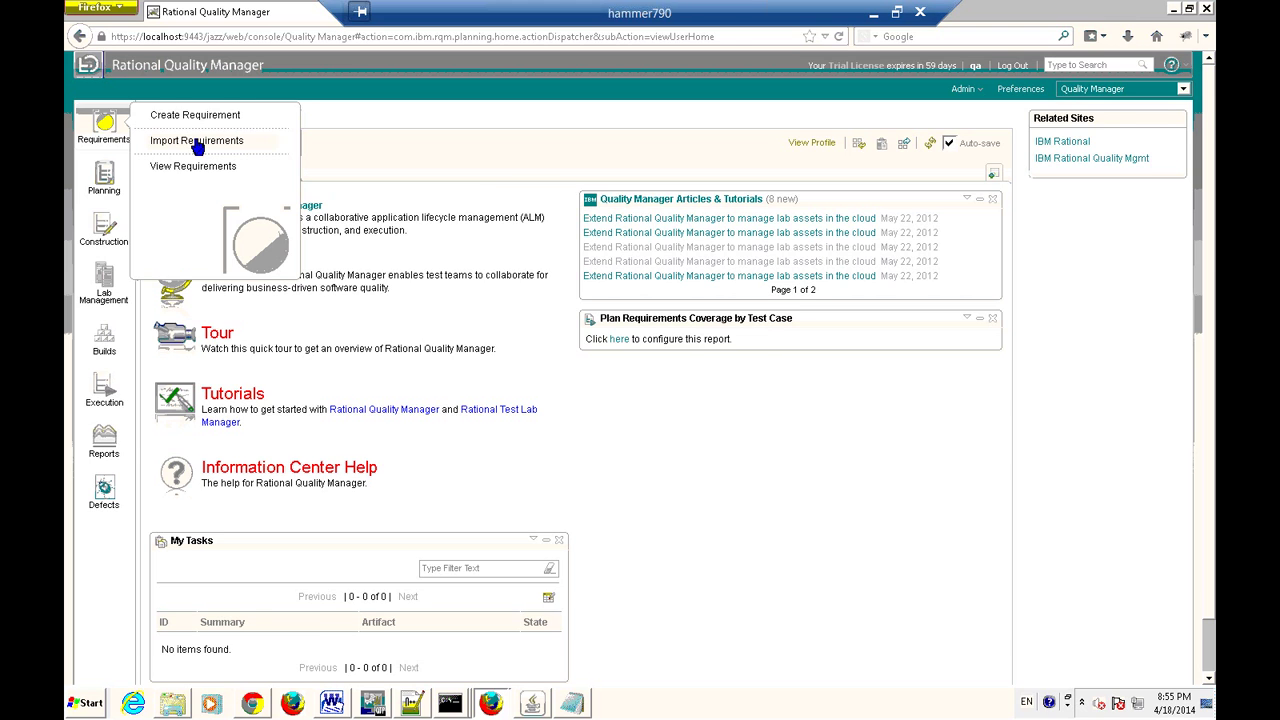
Open Import Requirements and choose importing from an external requirement system.
click(198, 142)
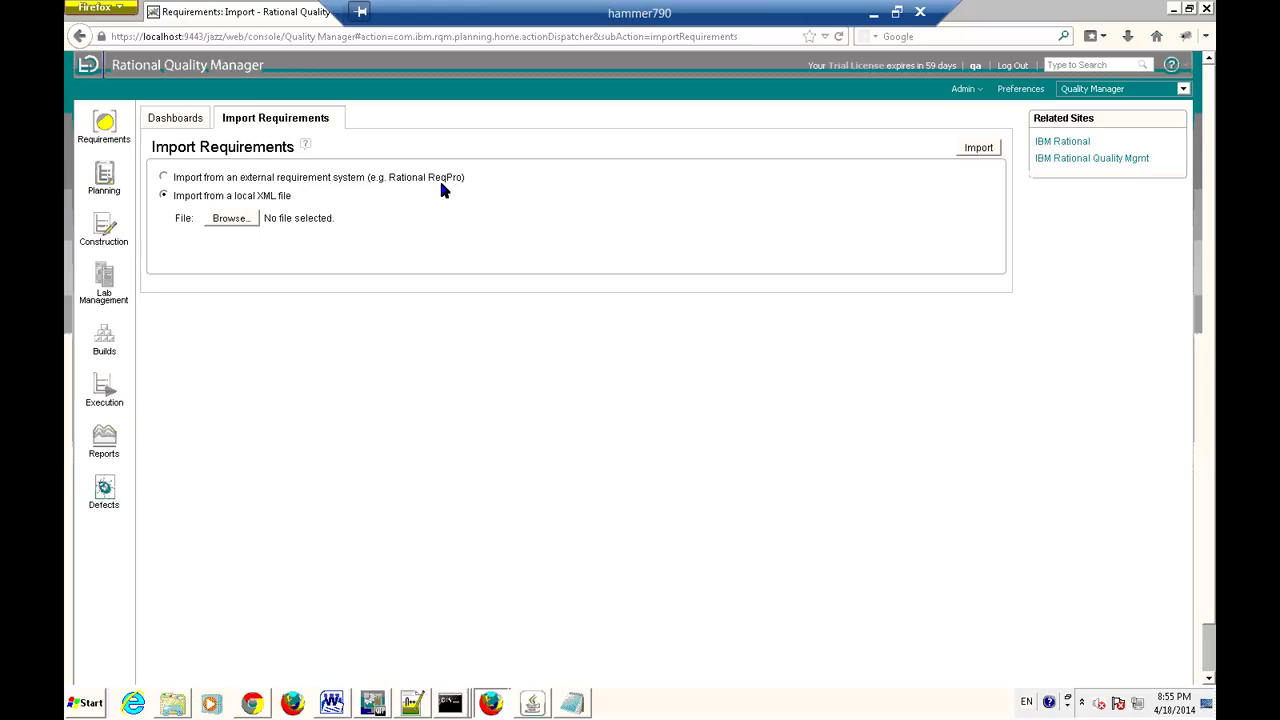
click(203, 180)
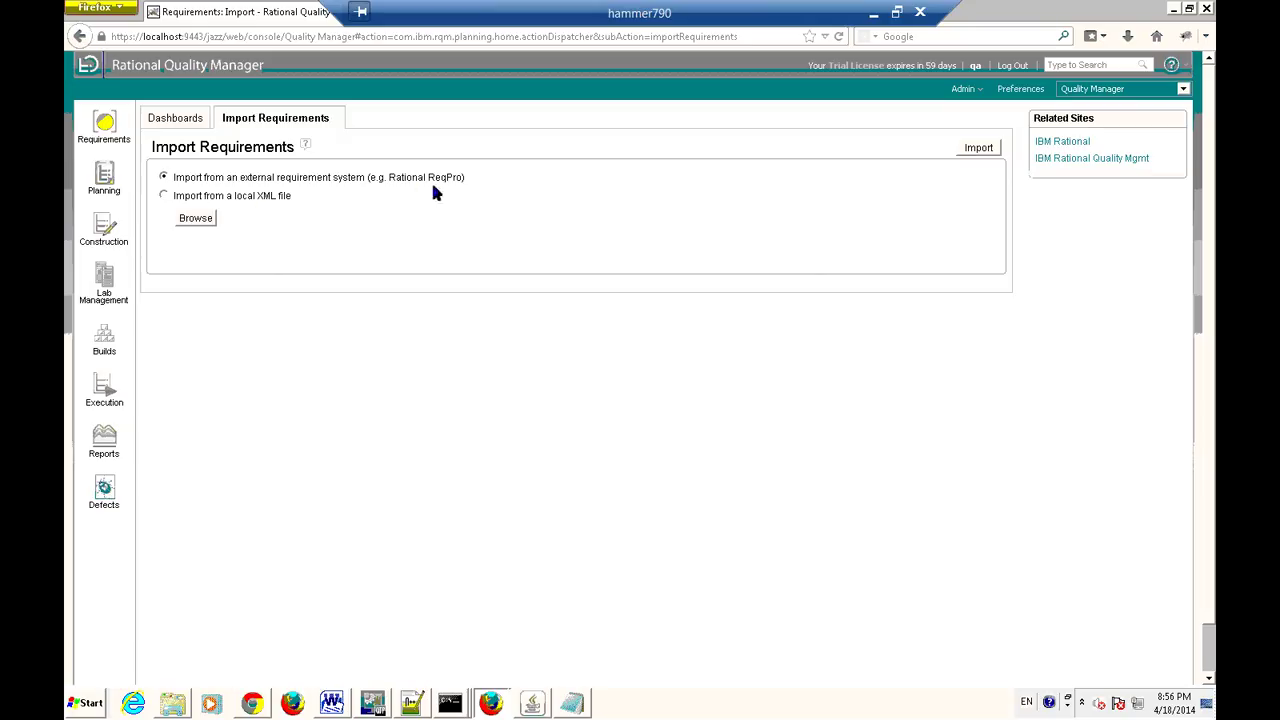
mouse_move(105, 140)
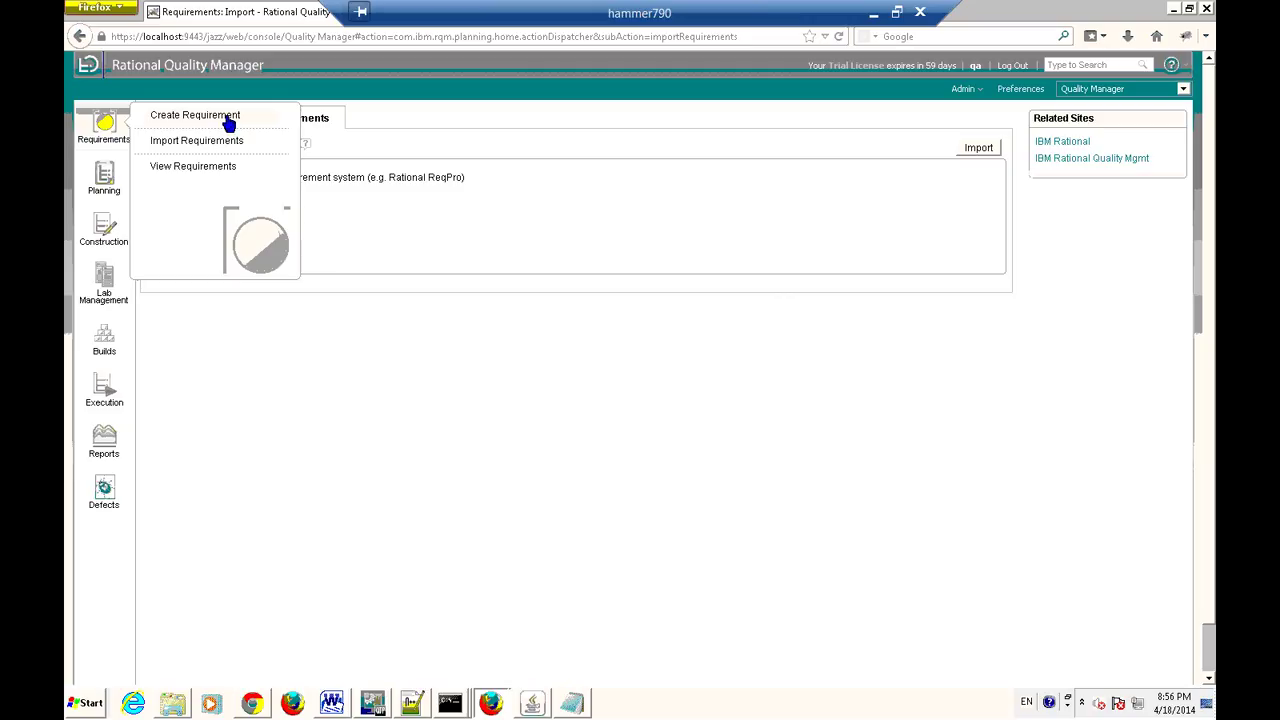
Create a new requirement with the summary 'FR001: Login Requirement'.
click(229, 119)
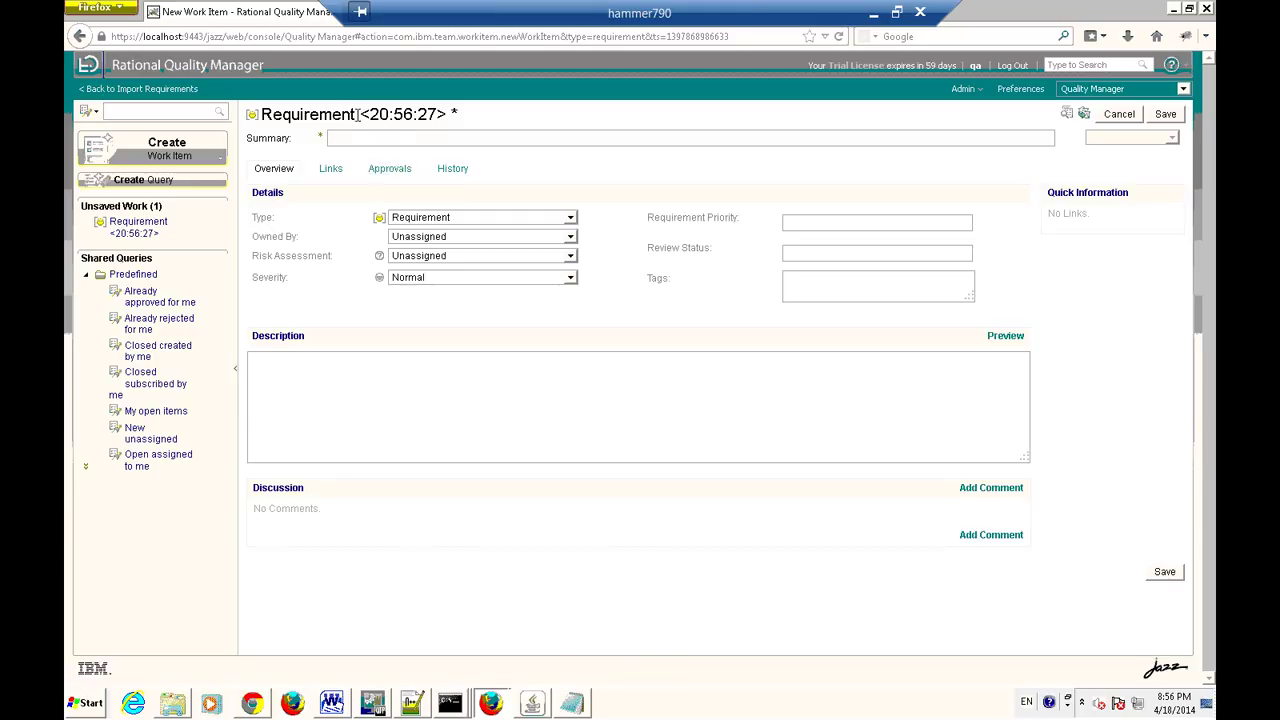
drag(357, 114, 248, 114)
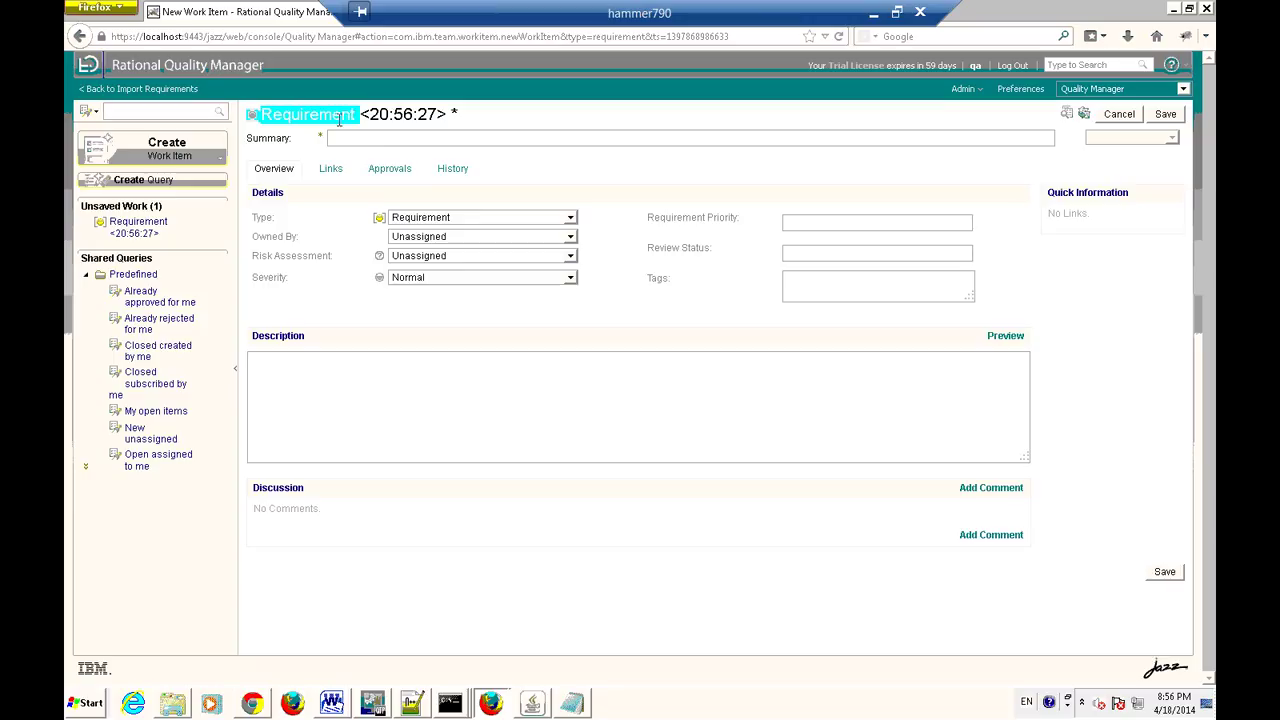
click(359, 114)
click(356, 139)
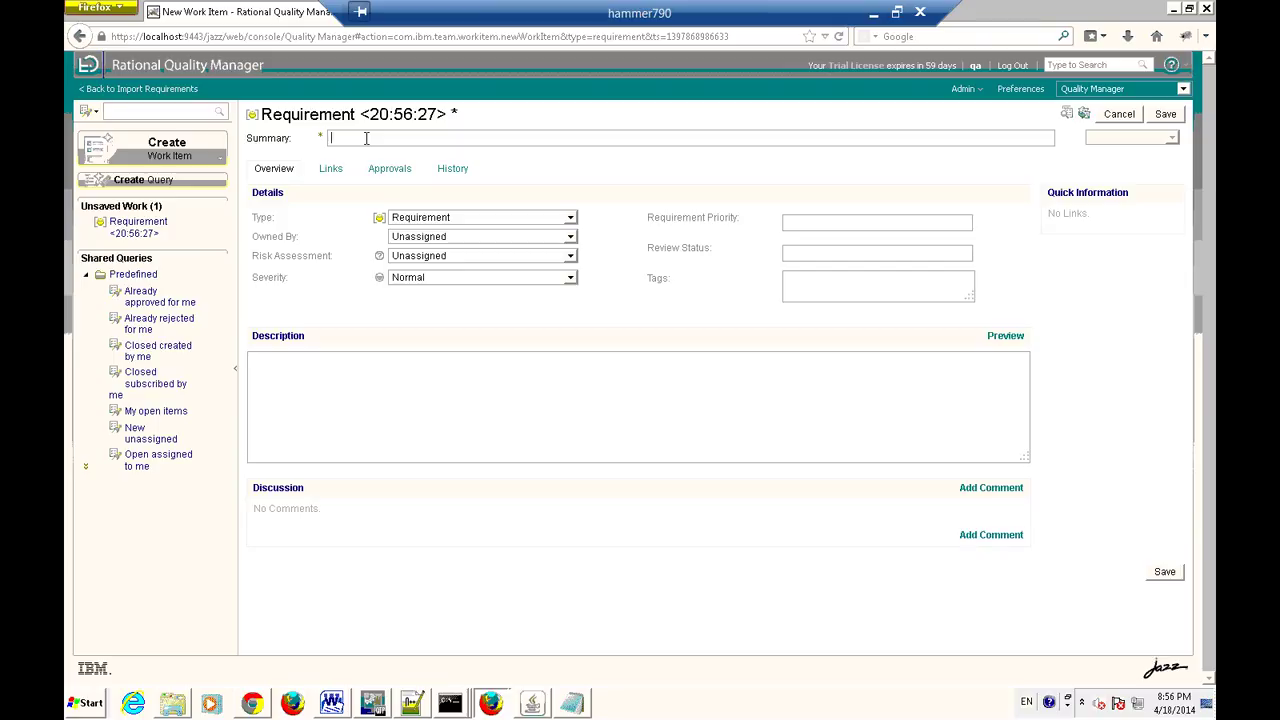
text(Login)
text(FR)
text(001)
text(:)
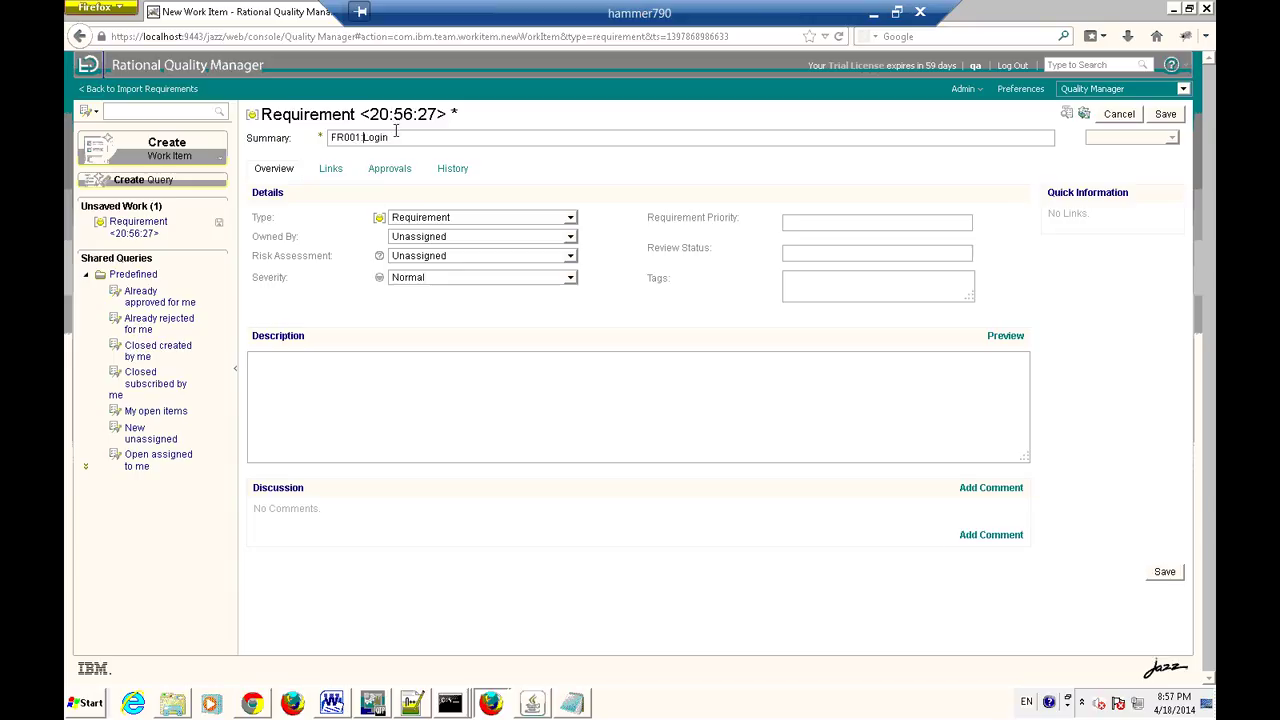
click(396, 140)
text(Requirement)
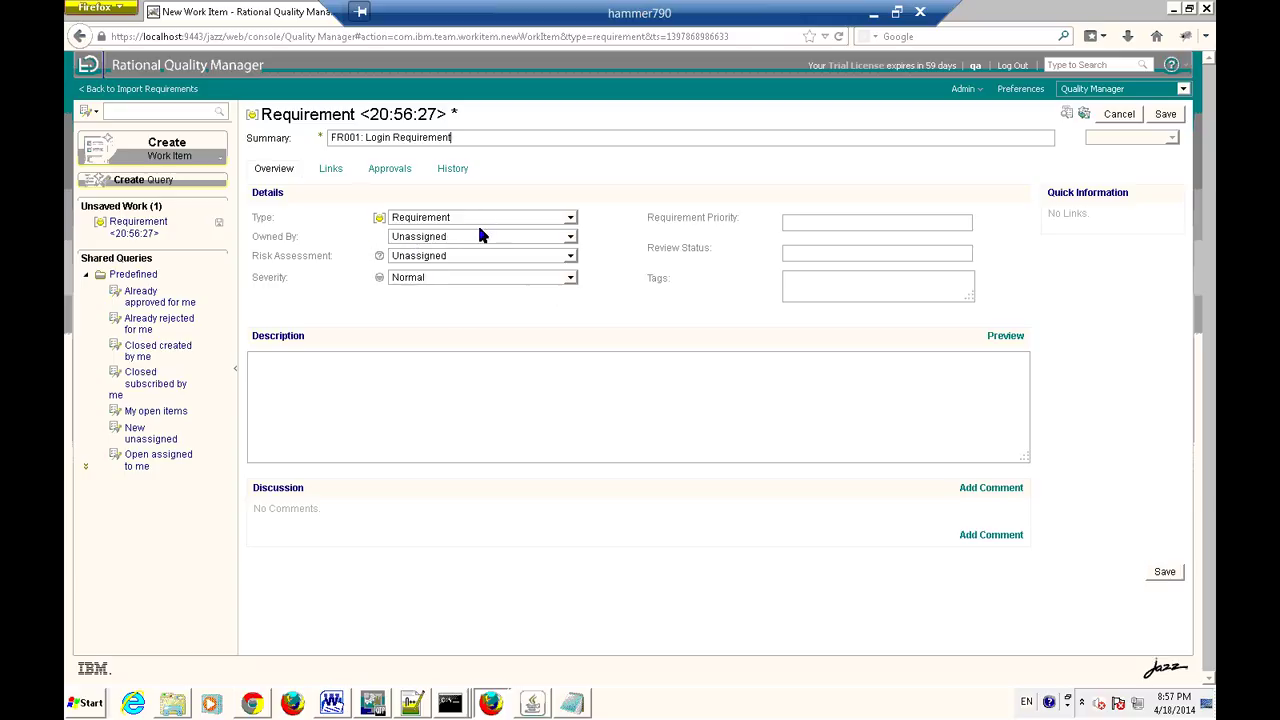
Set the requirement's Owned By to the qa user from the full user list.
click(570, 237)
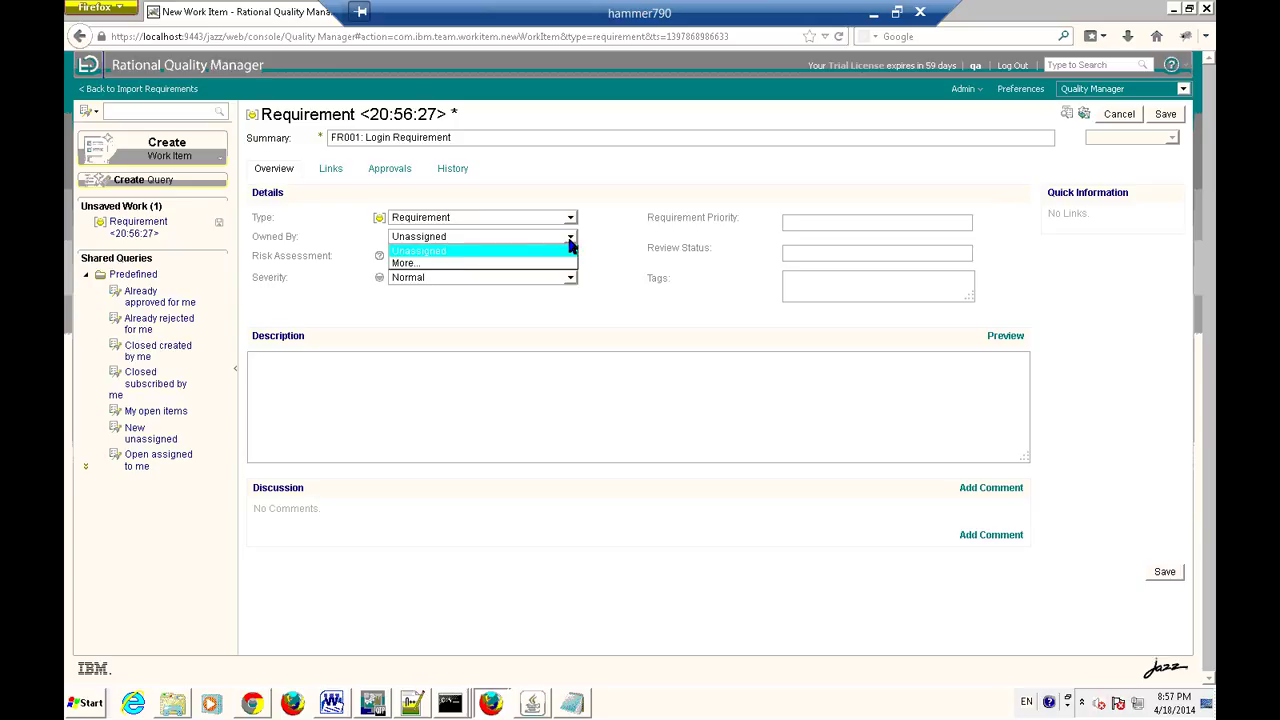
click(432, 263)
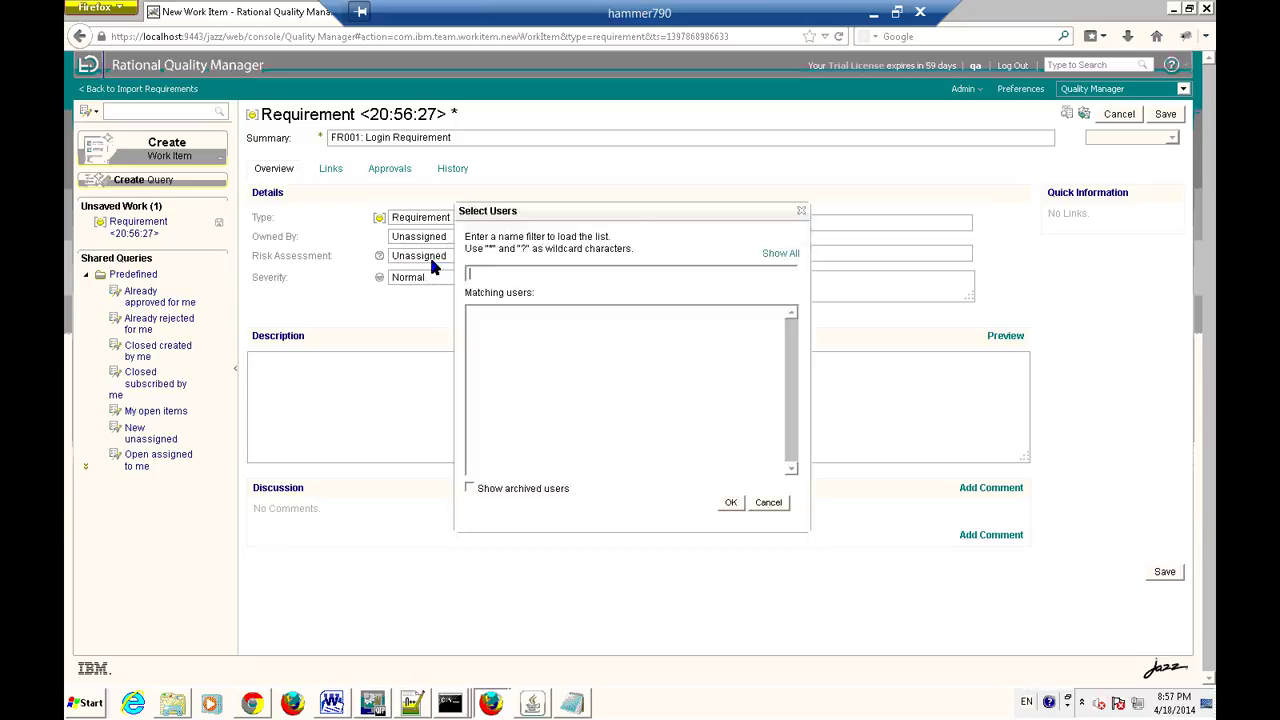
click(780, 253)
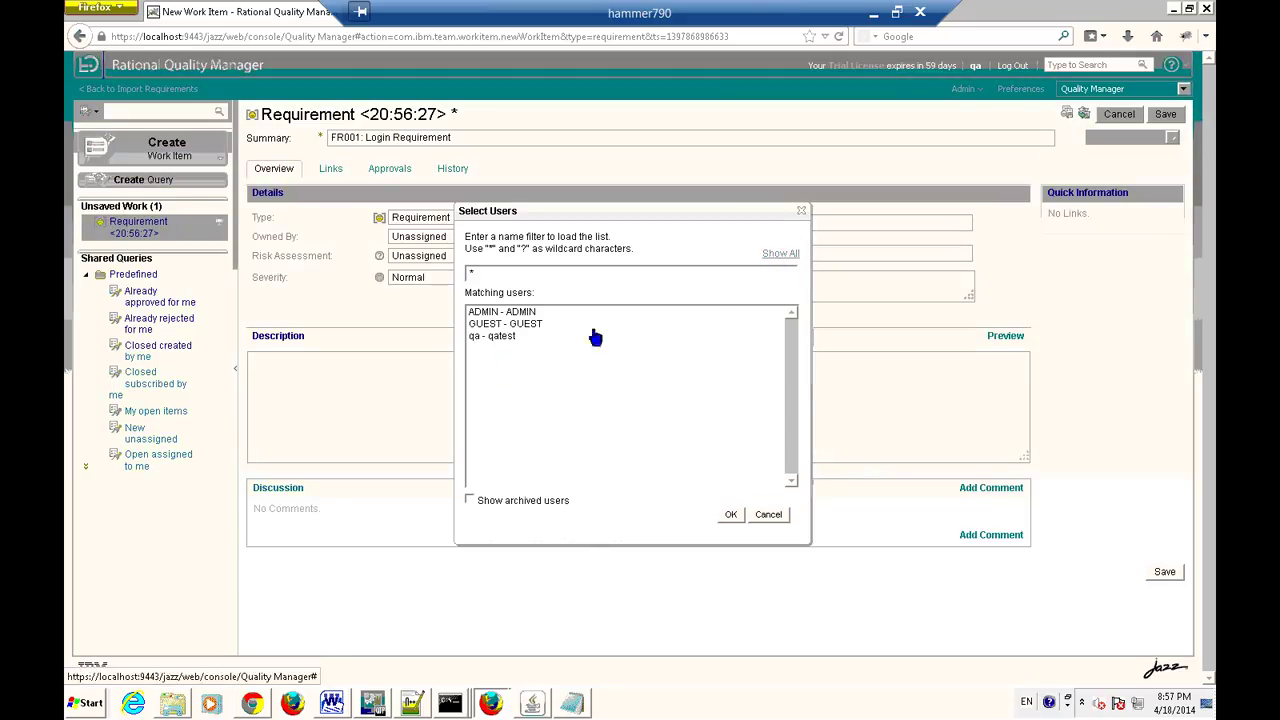
double_click(499, 338)
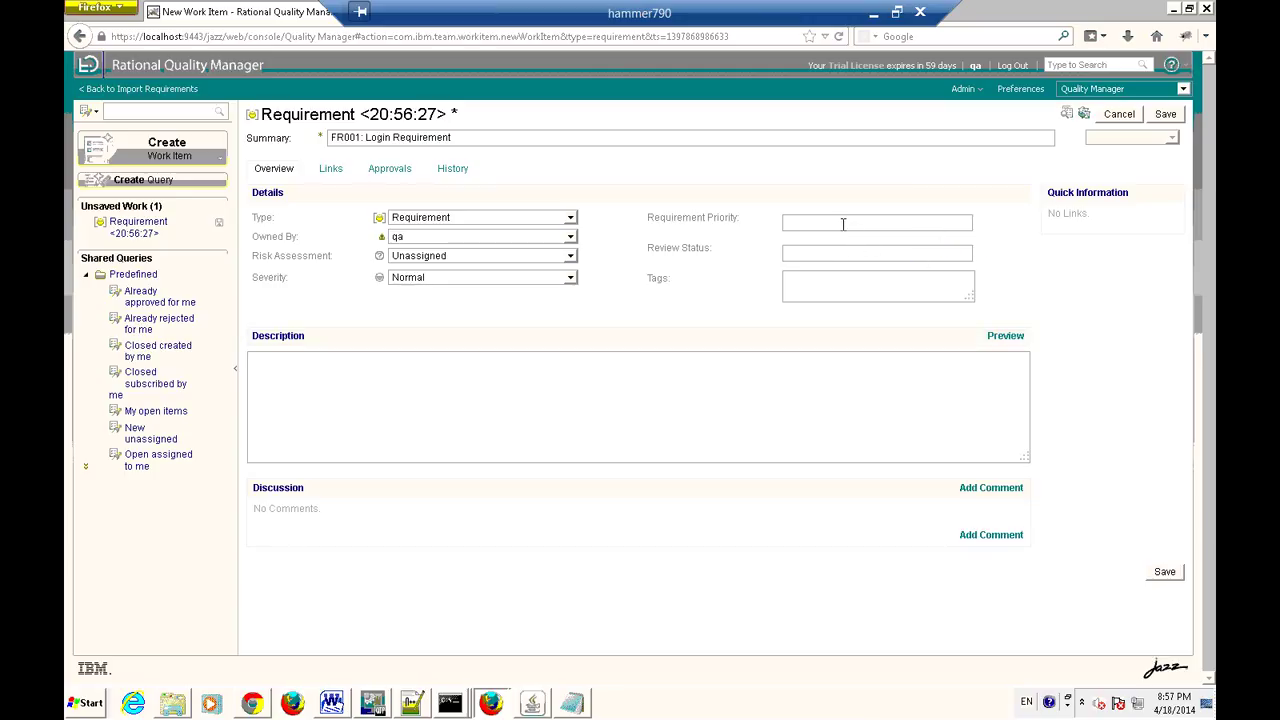
Enter High as the Requirement Priority and set Severity to Critical.
text(High)
click(568, 279)
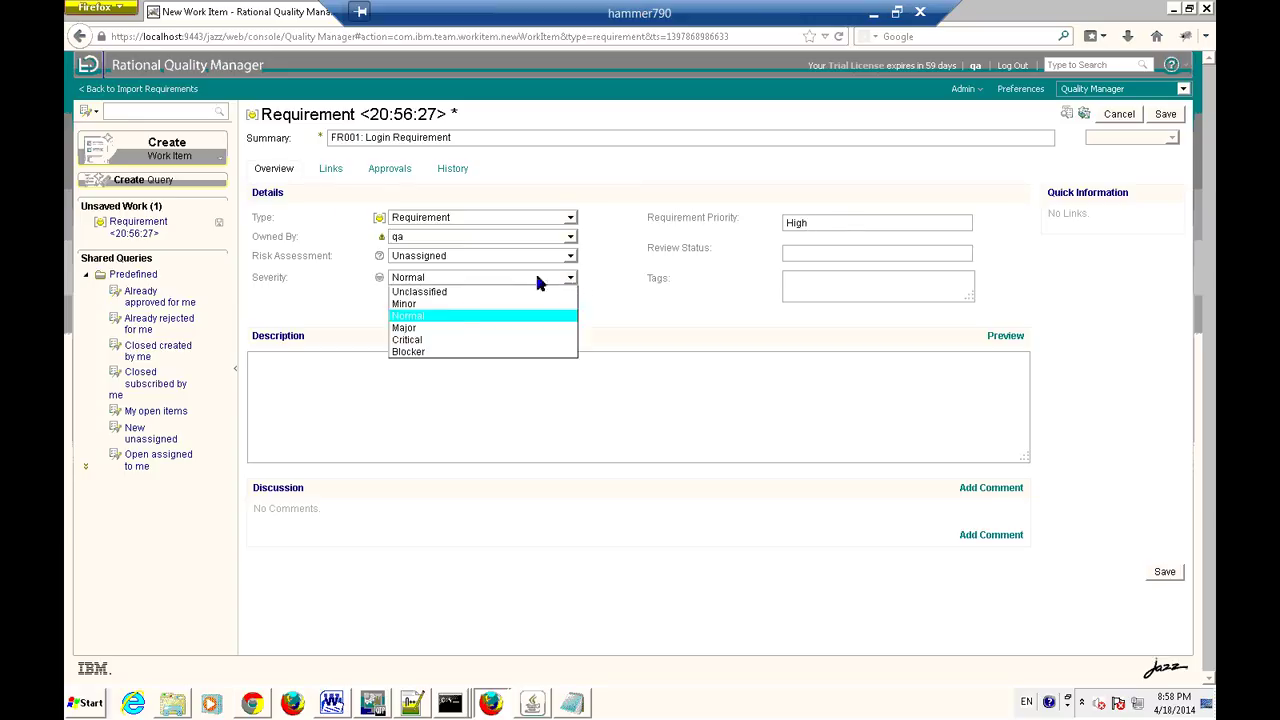
click(435, 341)
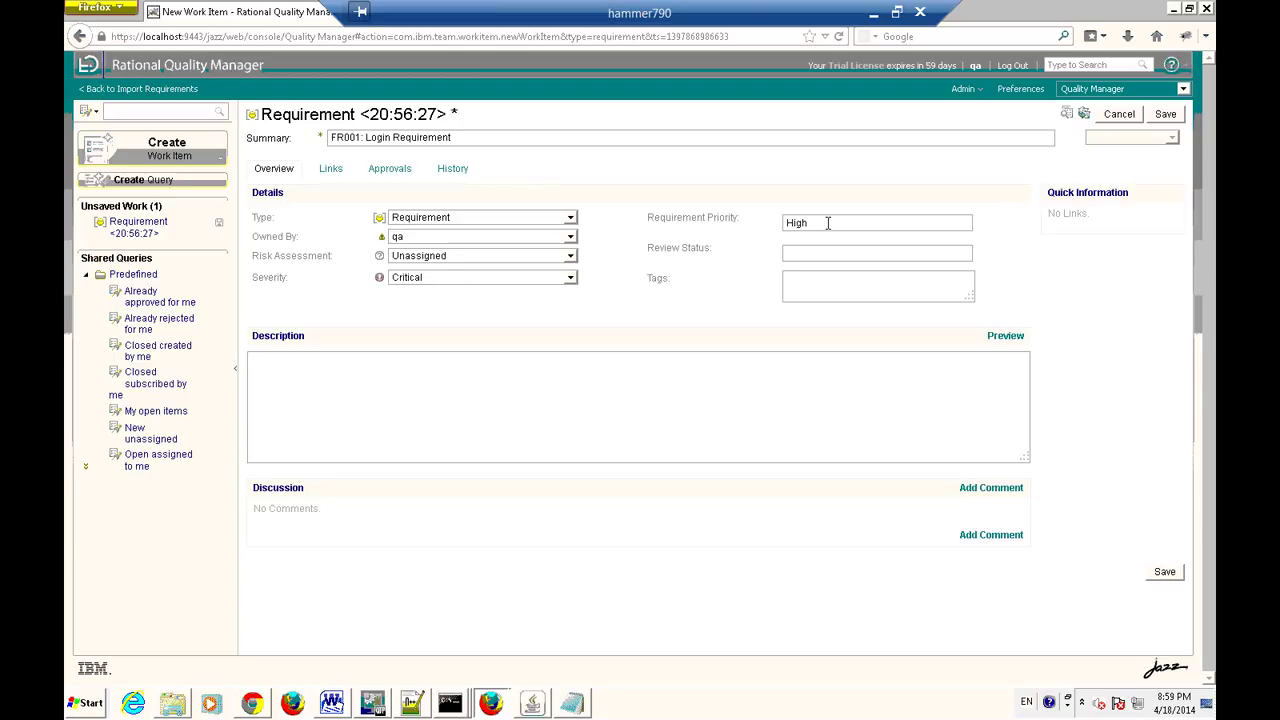
click(570, 258)
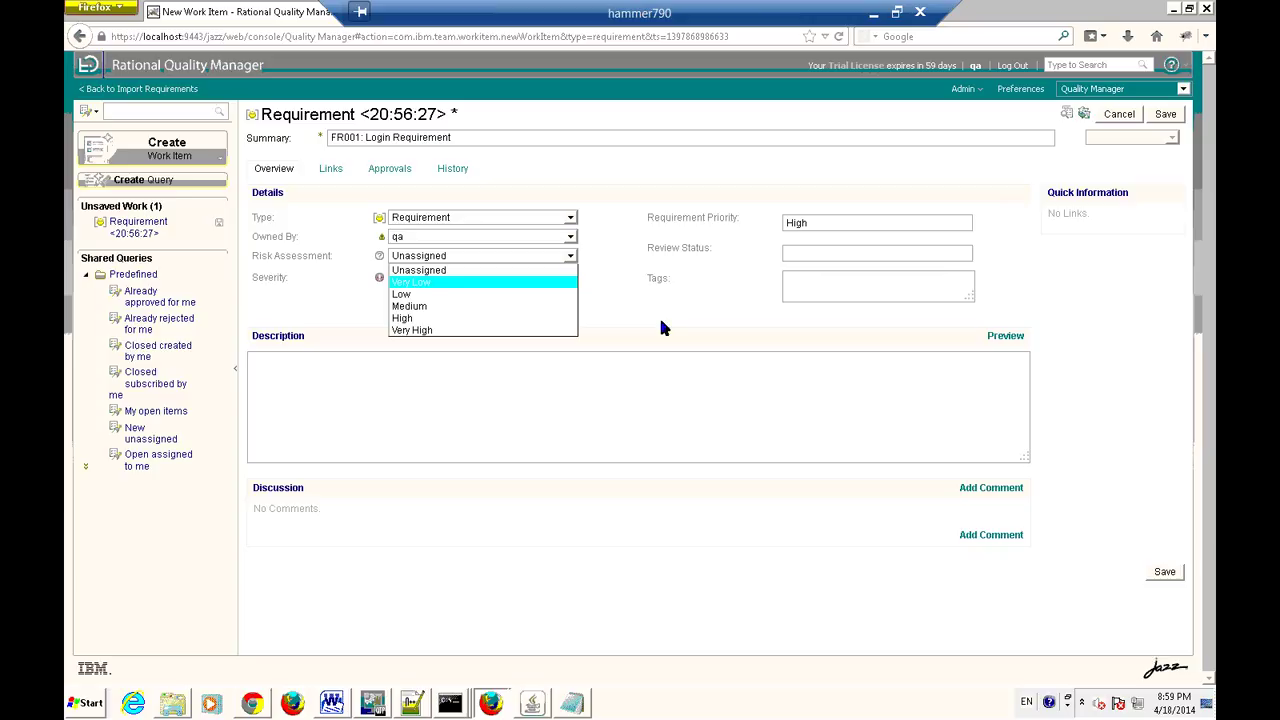
Set Risk Assessment to Low and type Login into the Tags field.
click(413, 295)
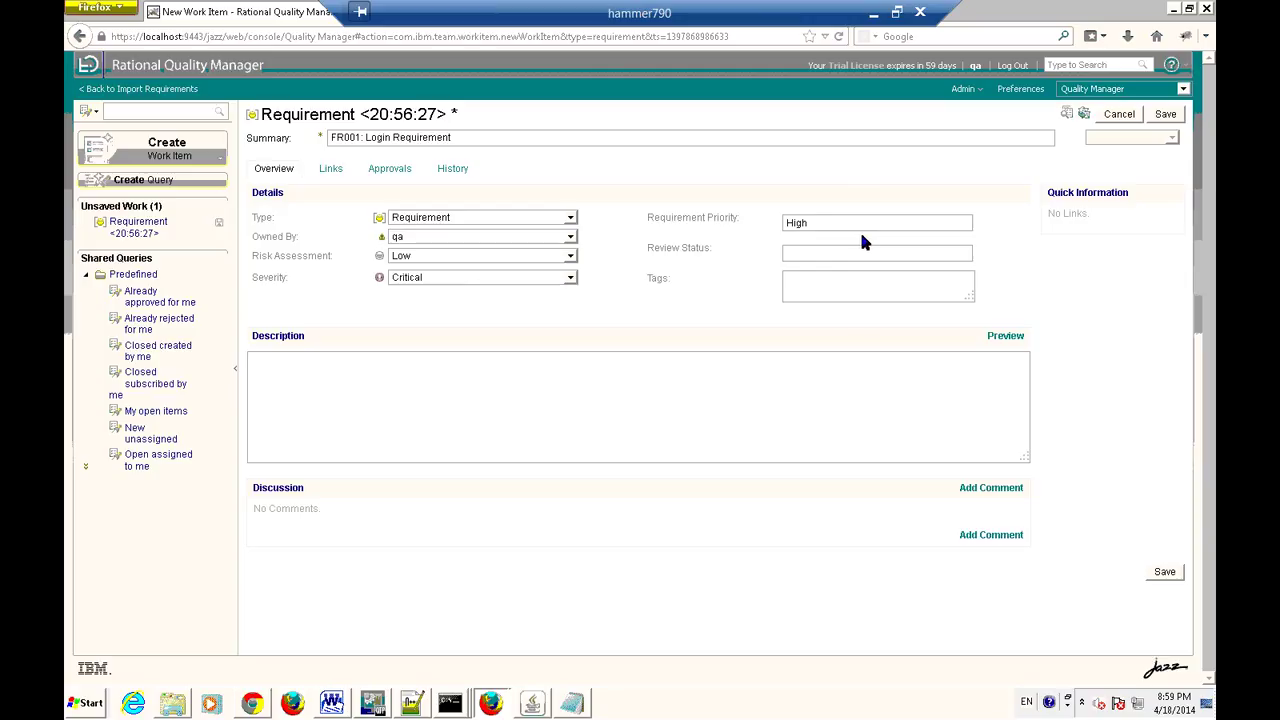
click(803, 285)
text(Login)
Change the tag to lowercase 'login' and dismiss the sidebar search's 'No match' result.
drag(813, 280, 780, 280)
click(855, 278)
click(115, 110)
text(login)
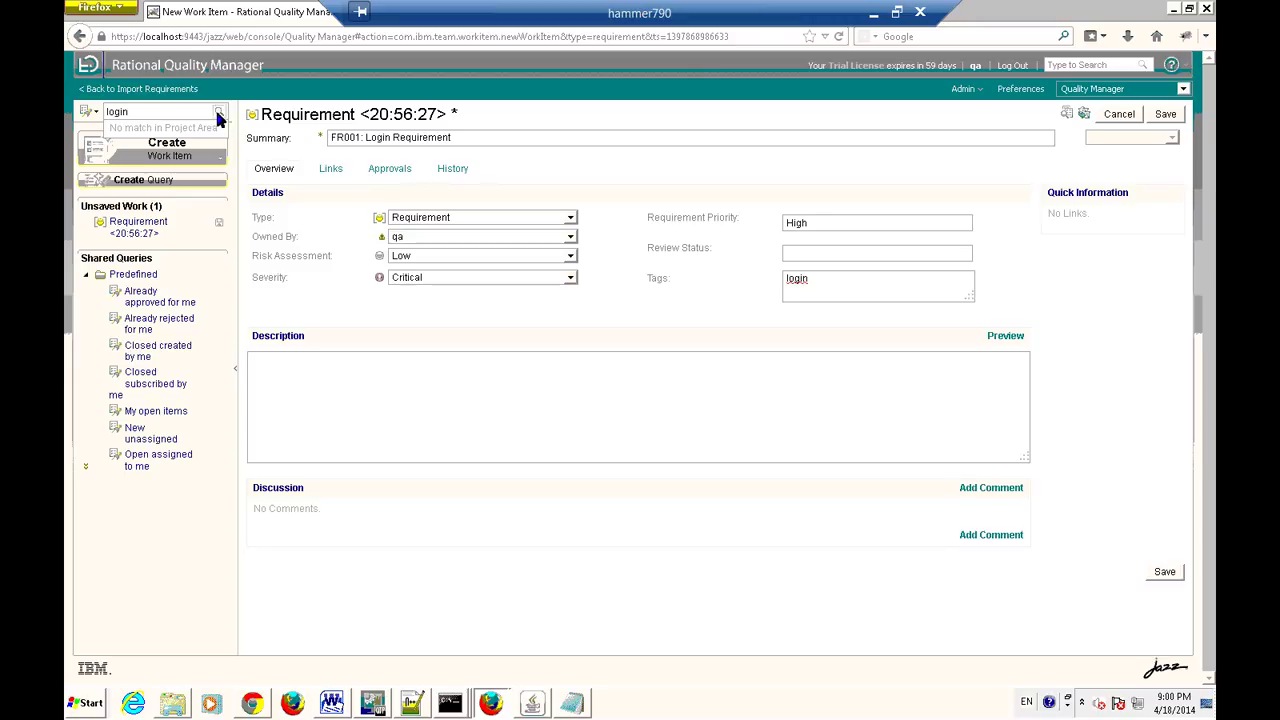
drag(826, 280, 762, 279)
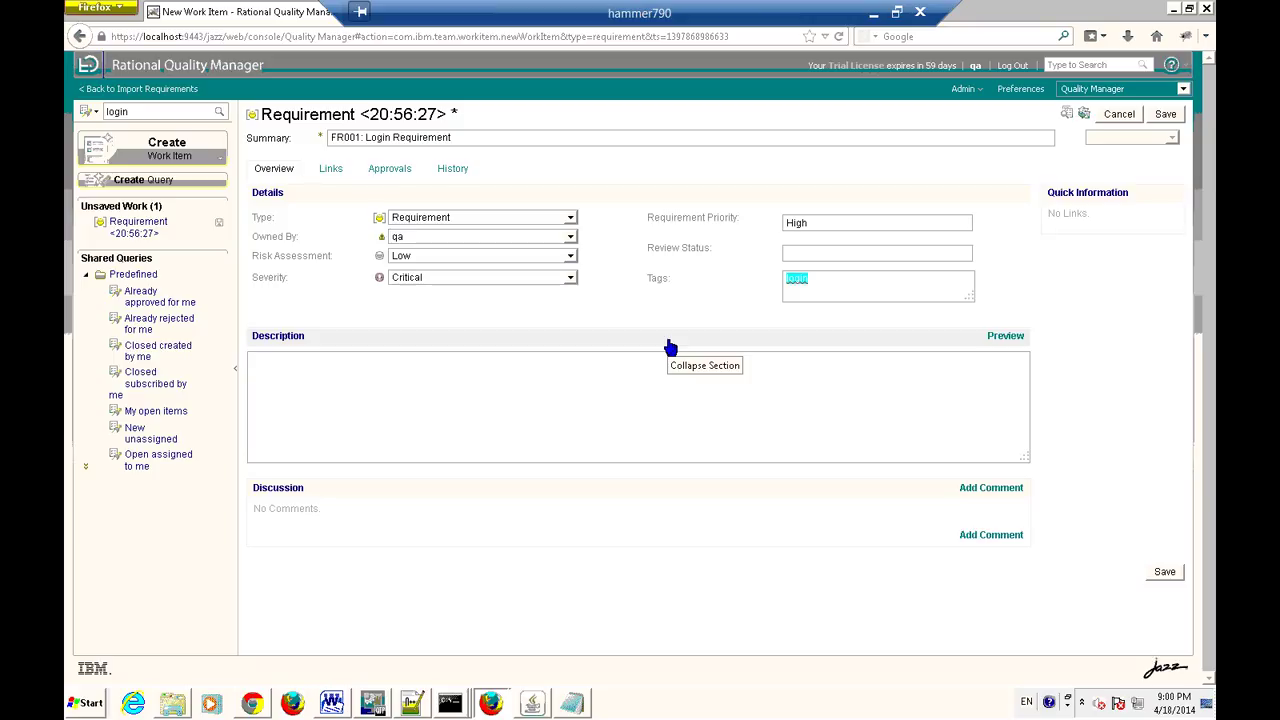
Write the first description line: users log in on the home page with valid phone number and password.
click(477, 380)
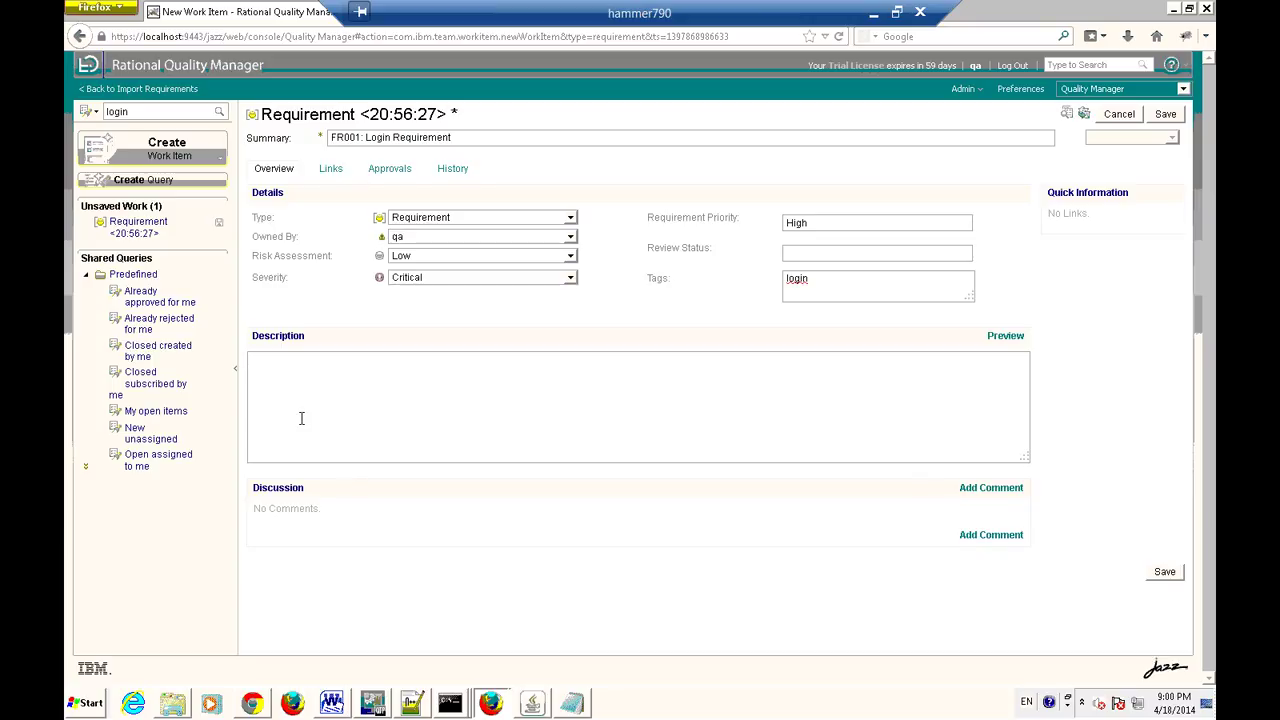
text(On home page, user is allowed )
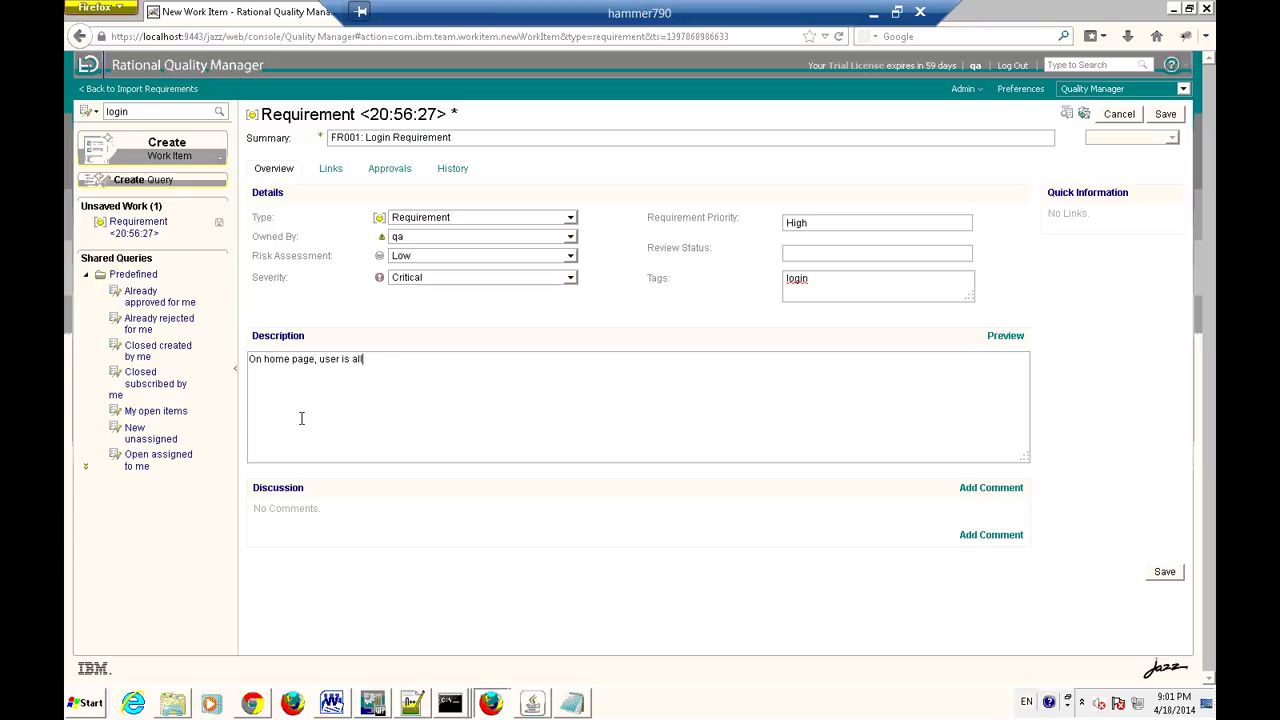
text(to login to their with valid phone )
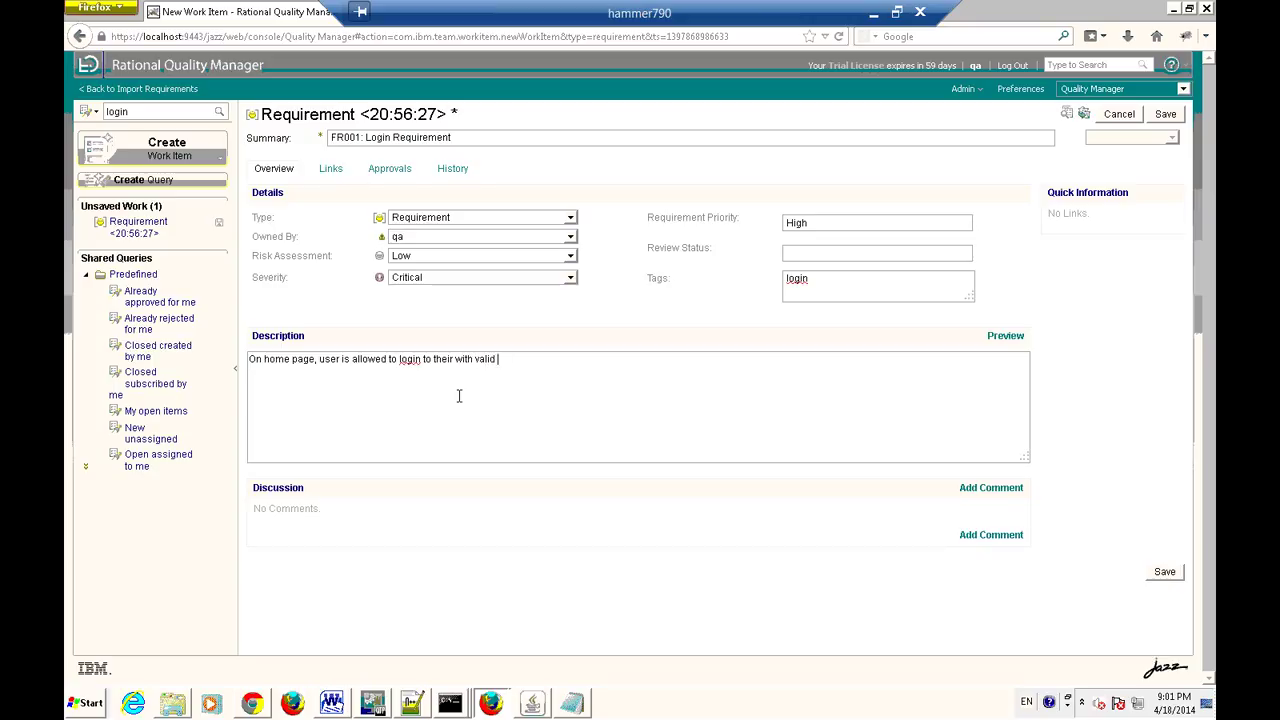
text(numbe rand pas)
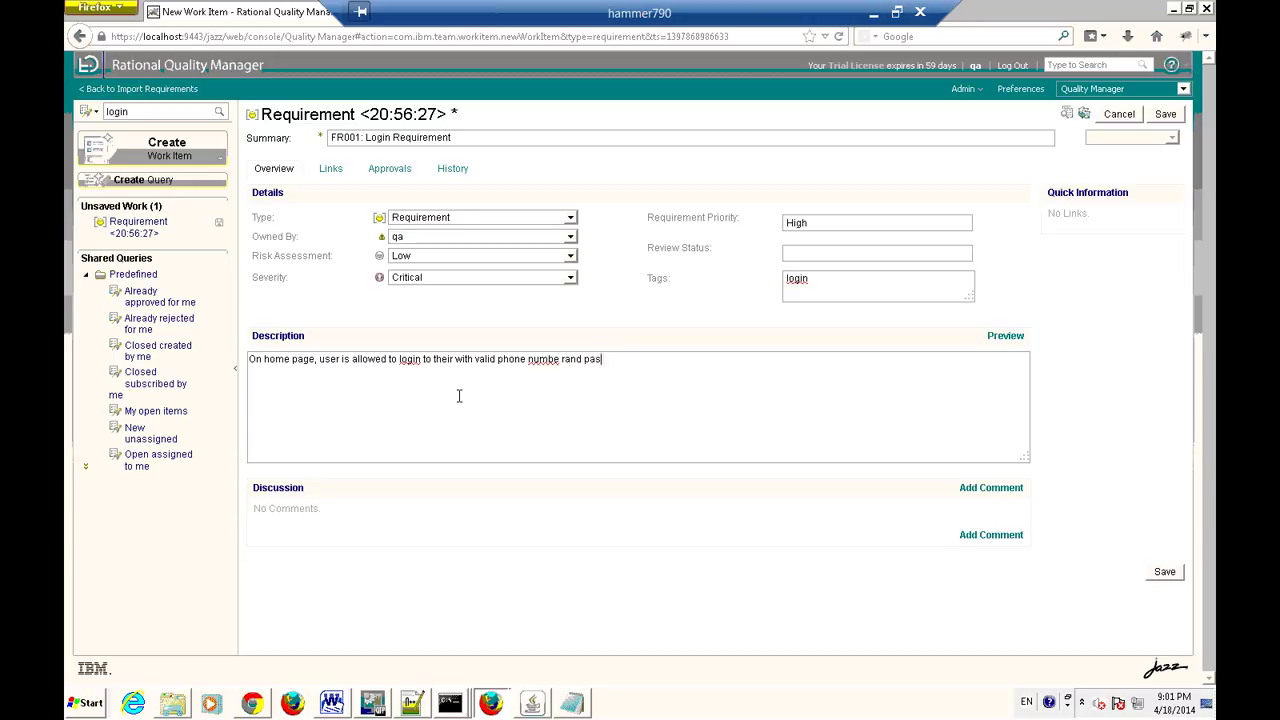
text(sword,.)
key(Return)
Add the rule that numbers over or under 10 digits show 'Please enter correct phone number', fixing typos.
text(If user provides more than or)
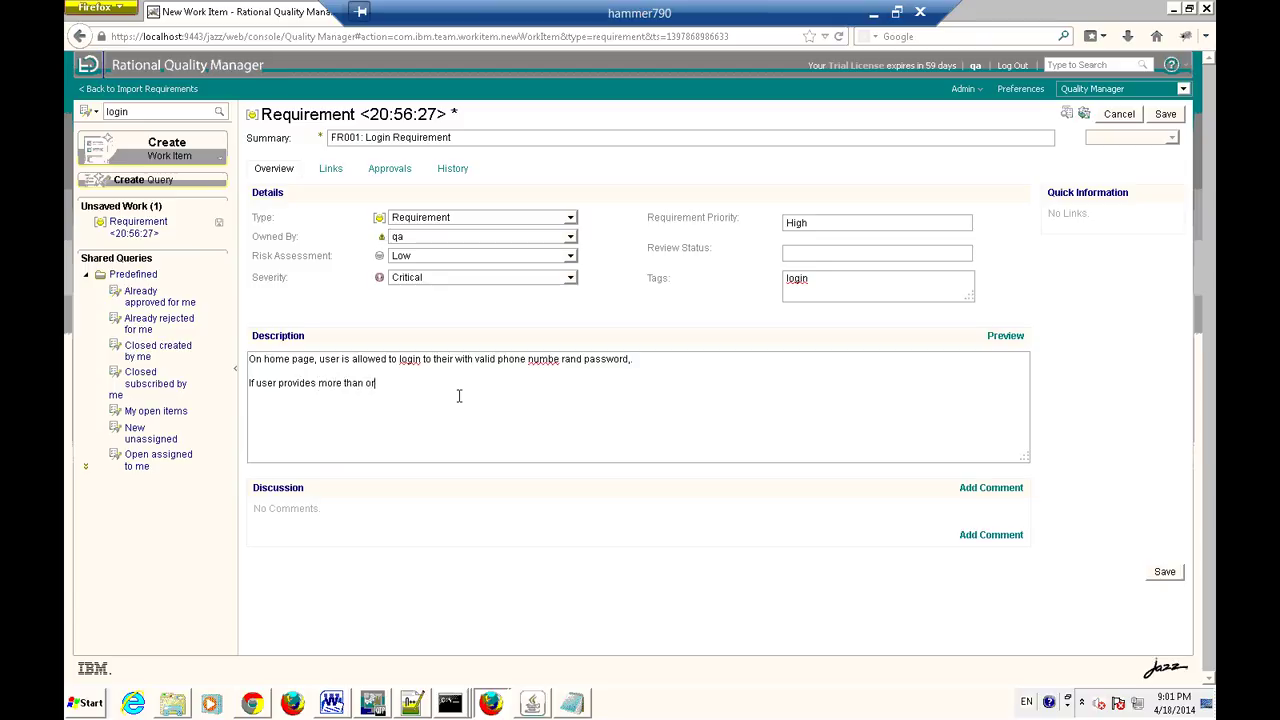
text( less than)
text(10 digits number , it shoul)
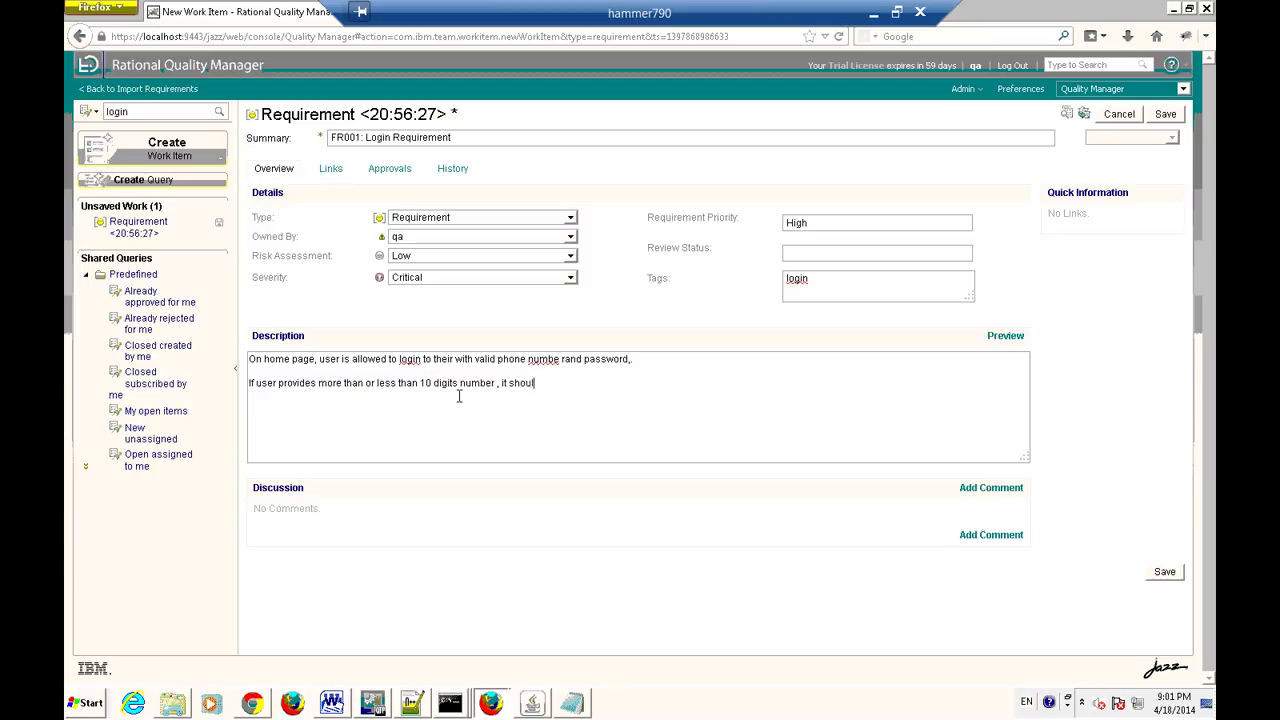
text(d display an erorr m)
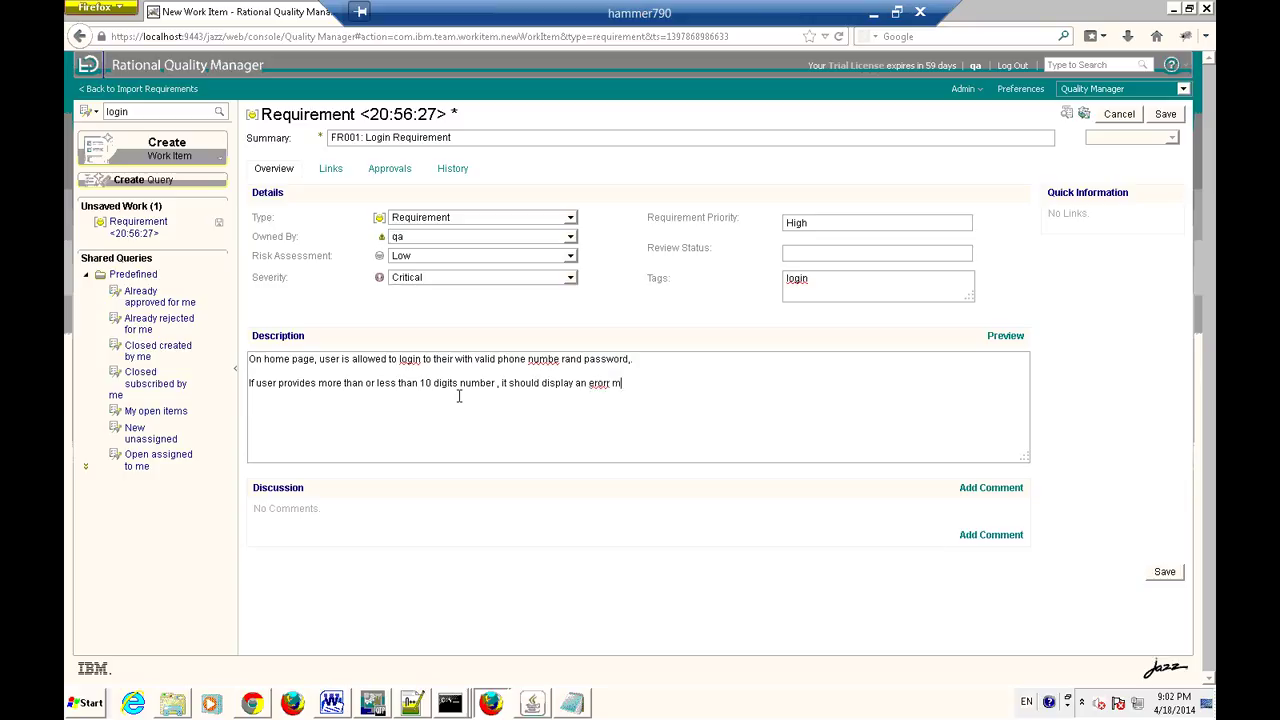
text(essage "Please enter corerct phone )
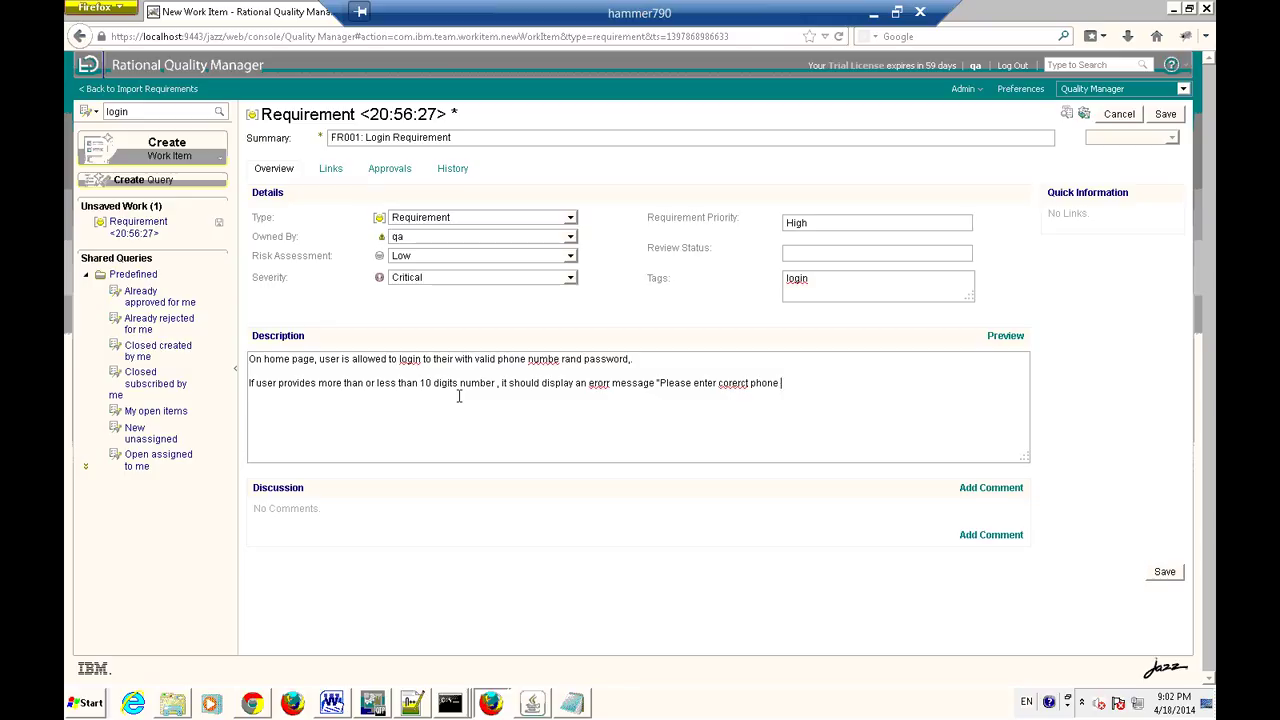
text(number")
right_click(733, 386)
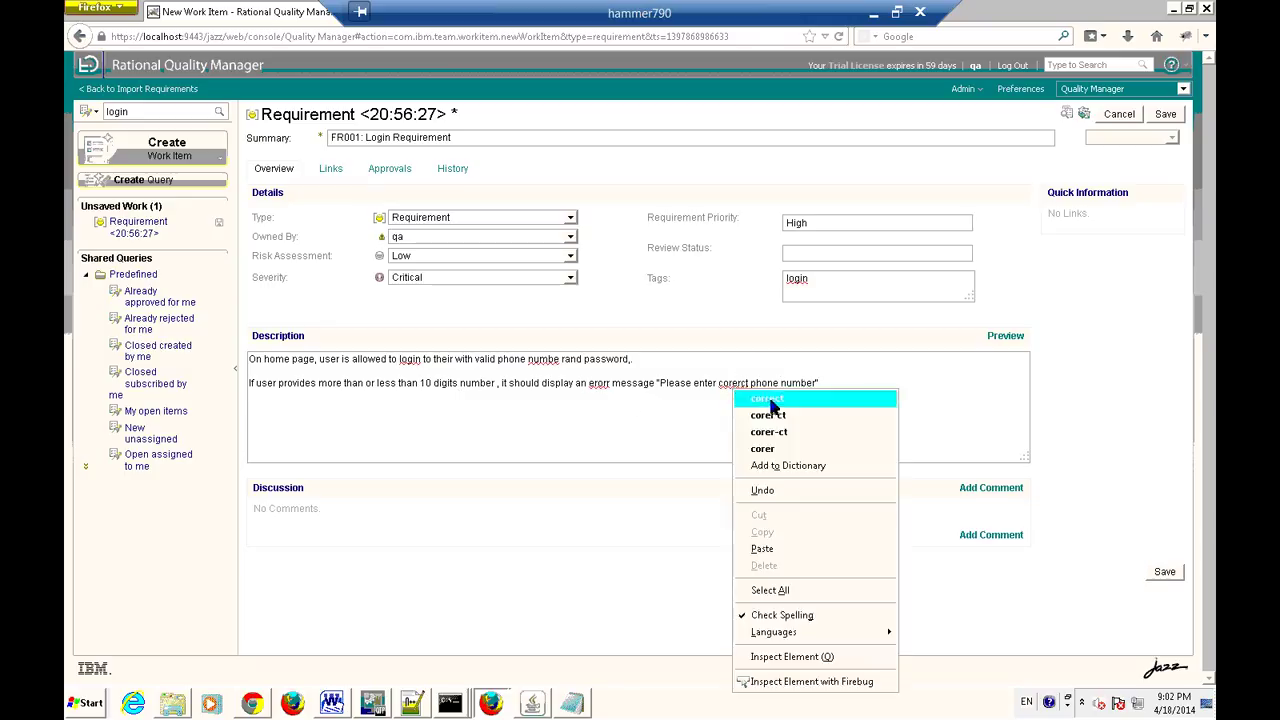
click(767, 400)
right_click(603, 383)
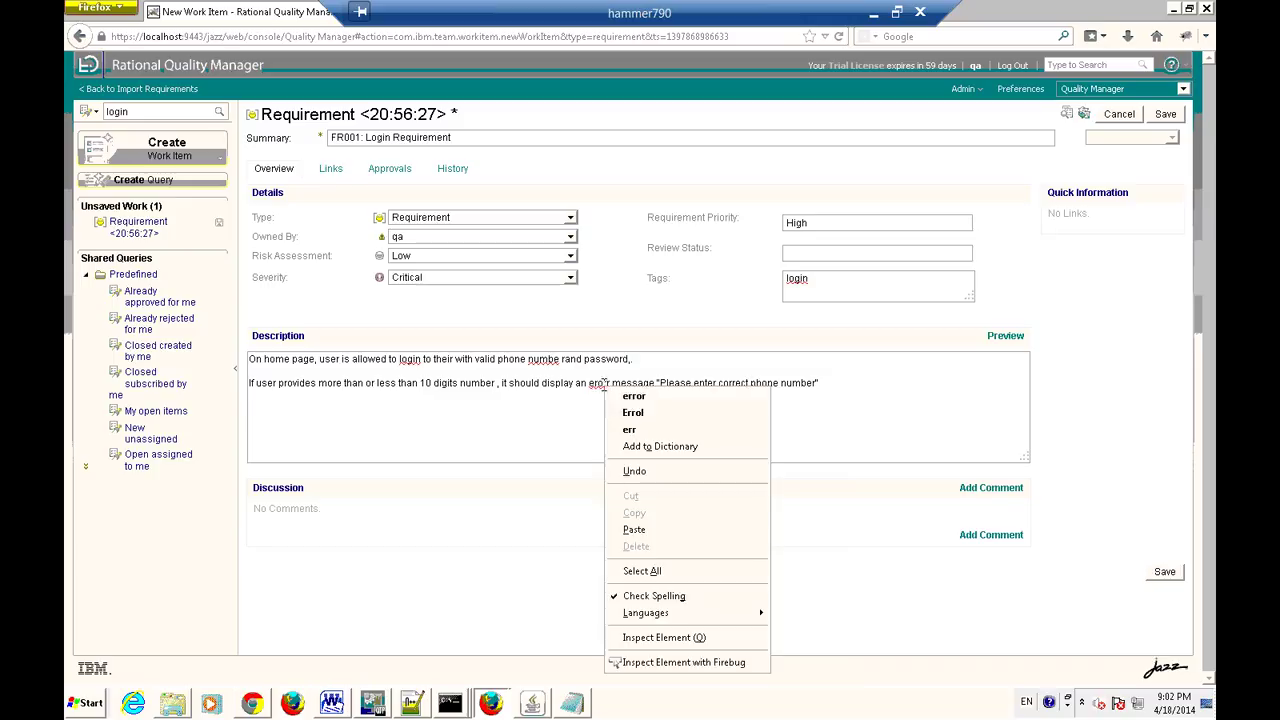
click(668, 398)
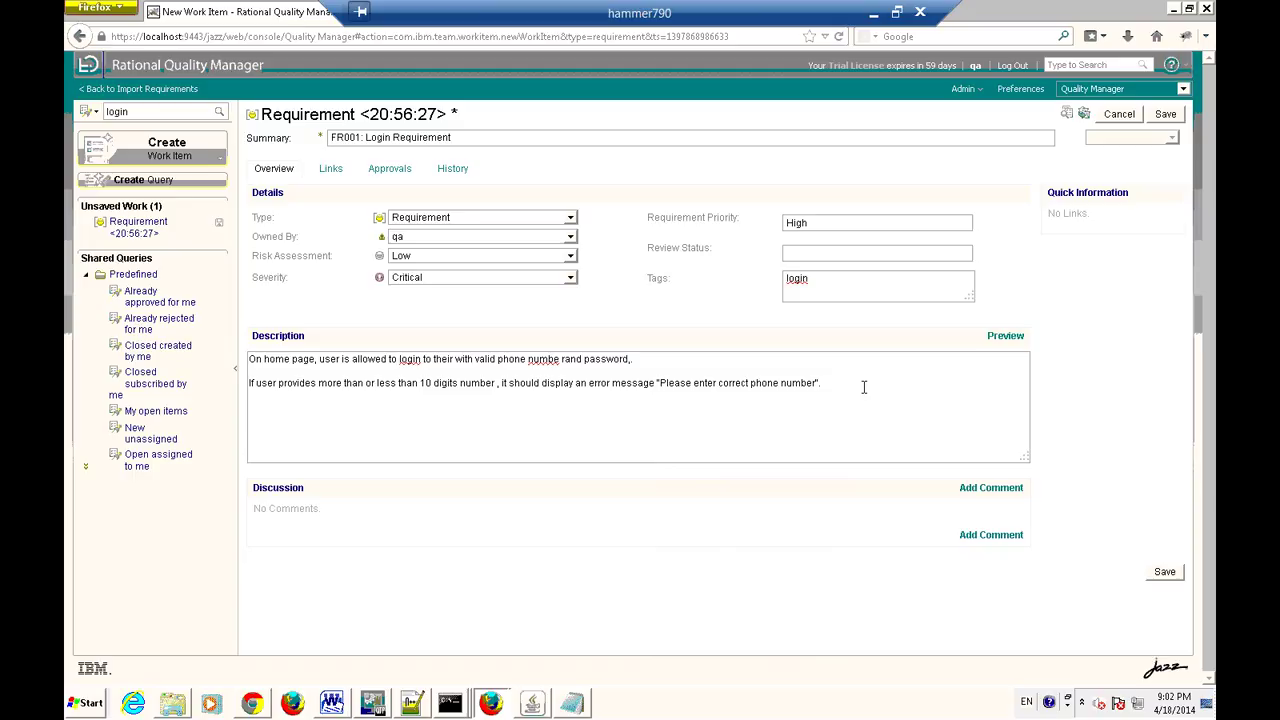
text(If user forgot to ent)
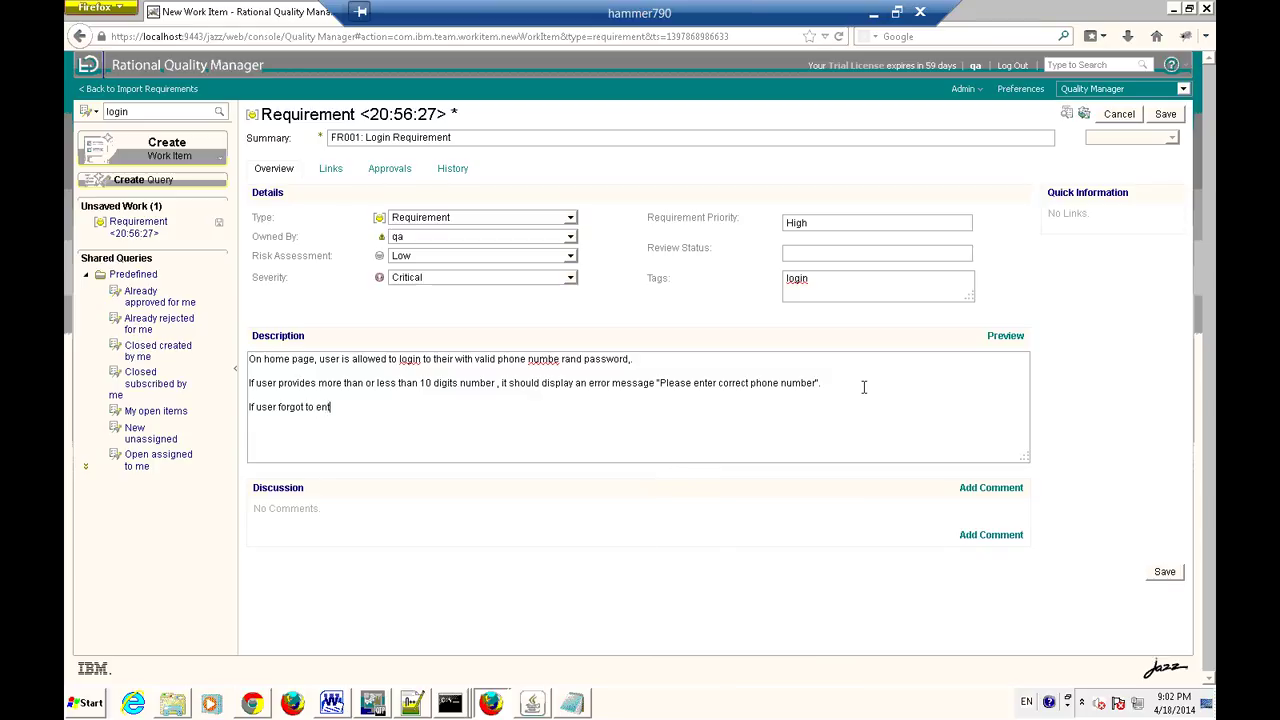
text(er the password)
Finish the missing-password rule showing 'please enter password', correct its typos, and remove the blank line.
text(, it shoudl displ)
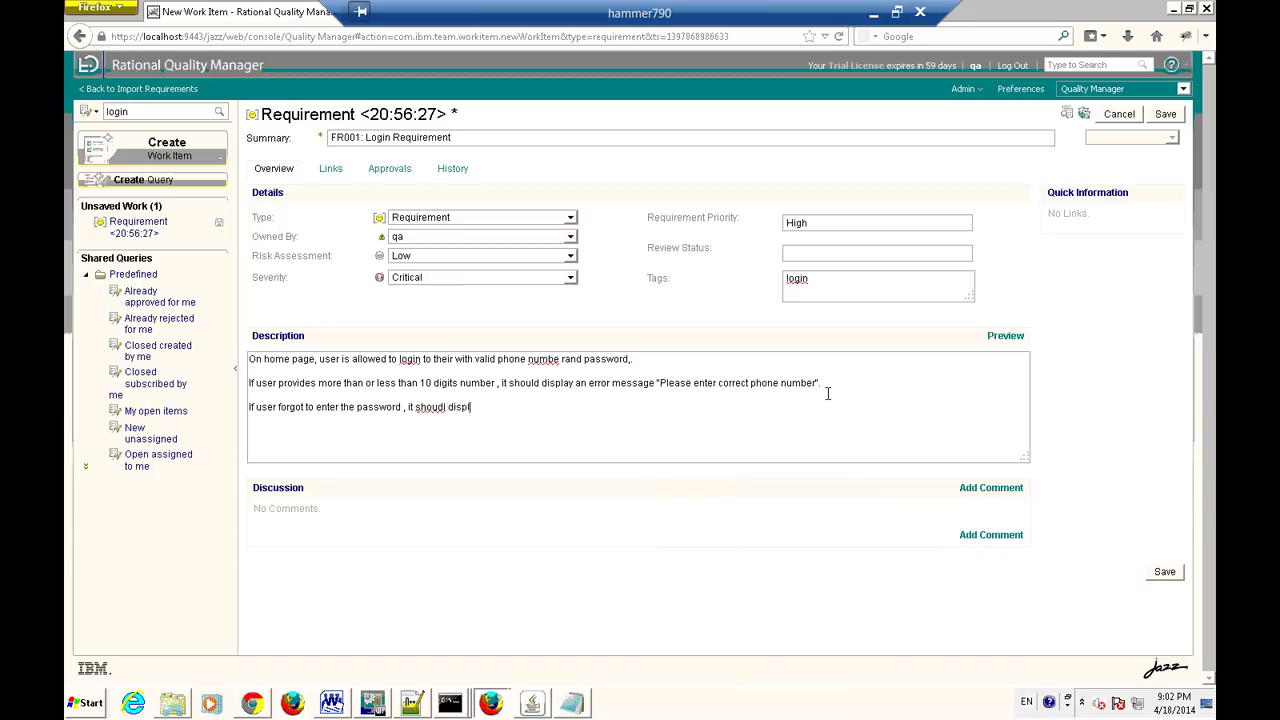
text(ay an error message "please e)
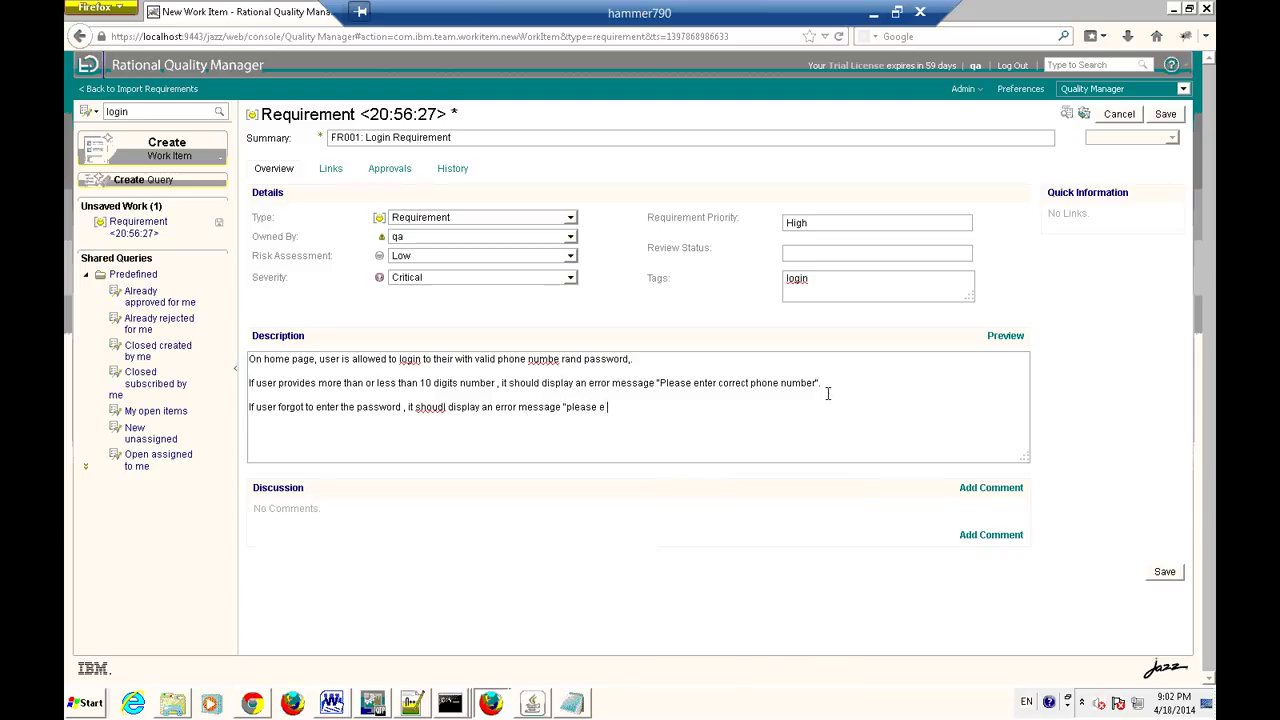
text(nter passosrd")
right_click(640, 410)
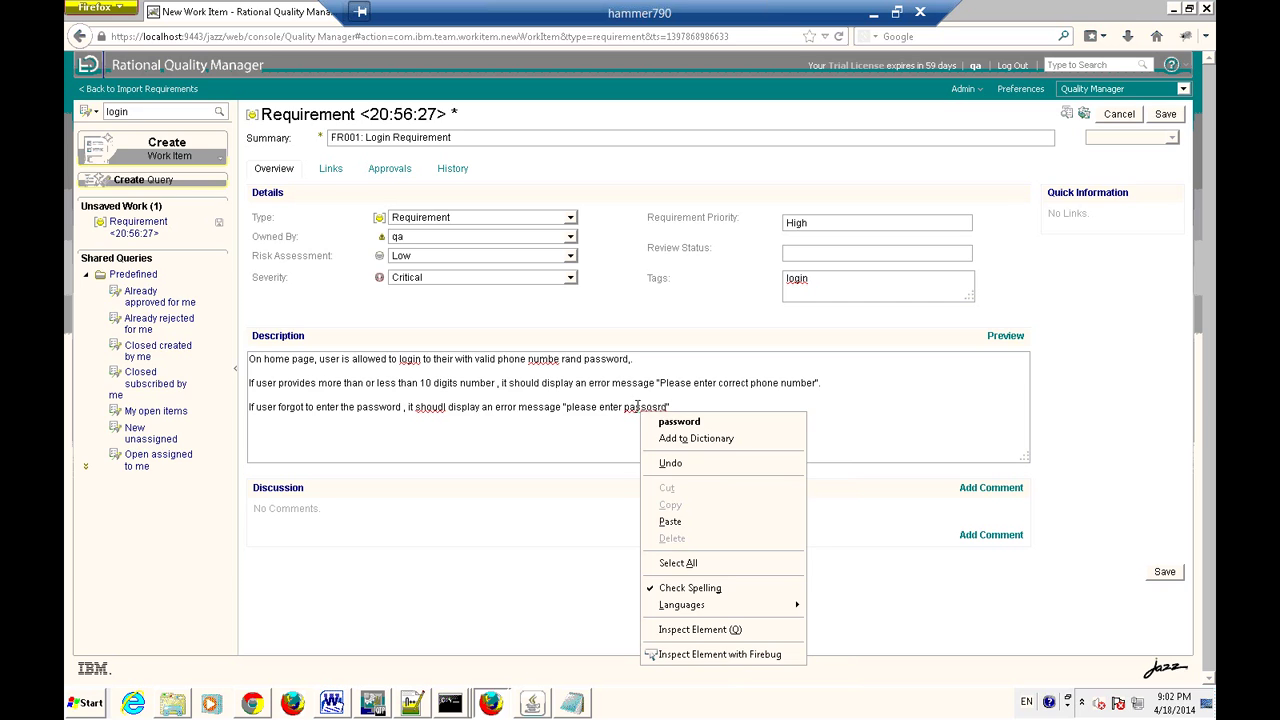
click(690, 420)
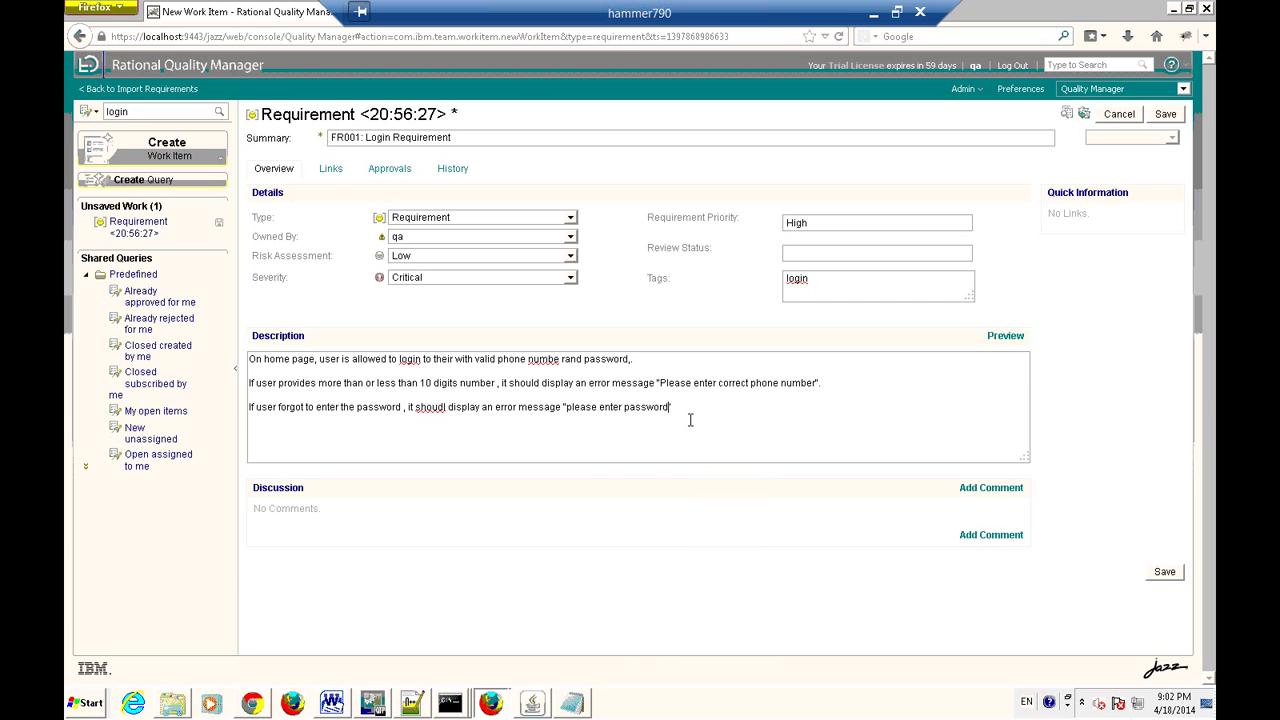
right_click(432, 410)
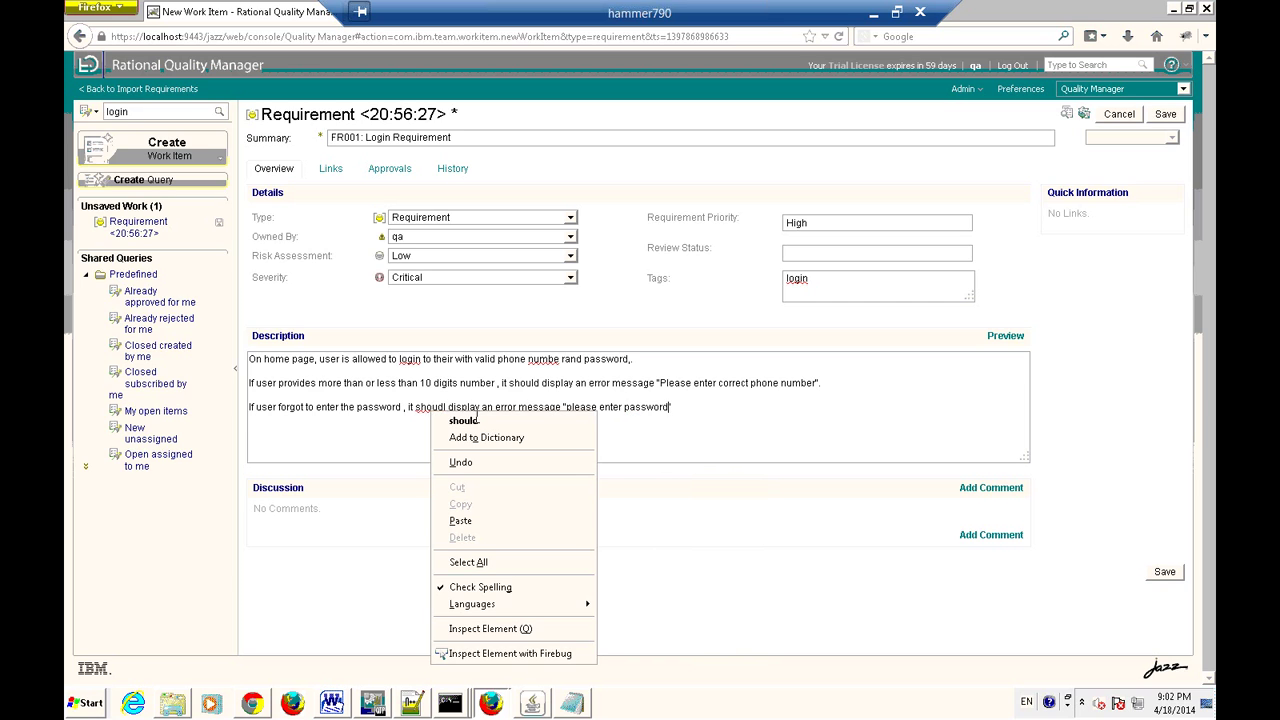
click(480, 420)
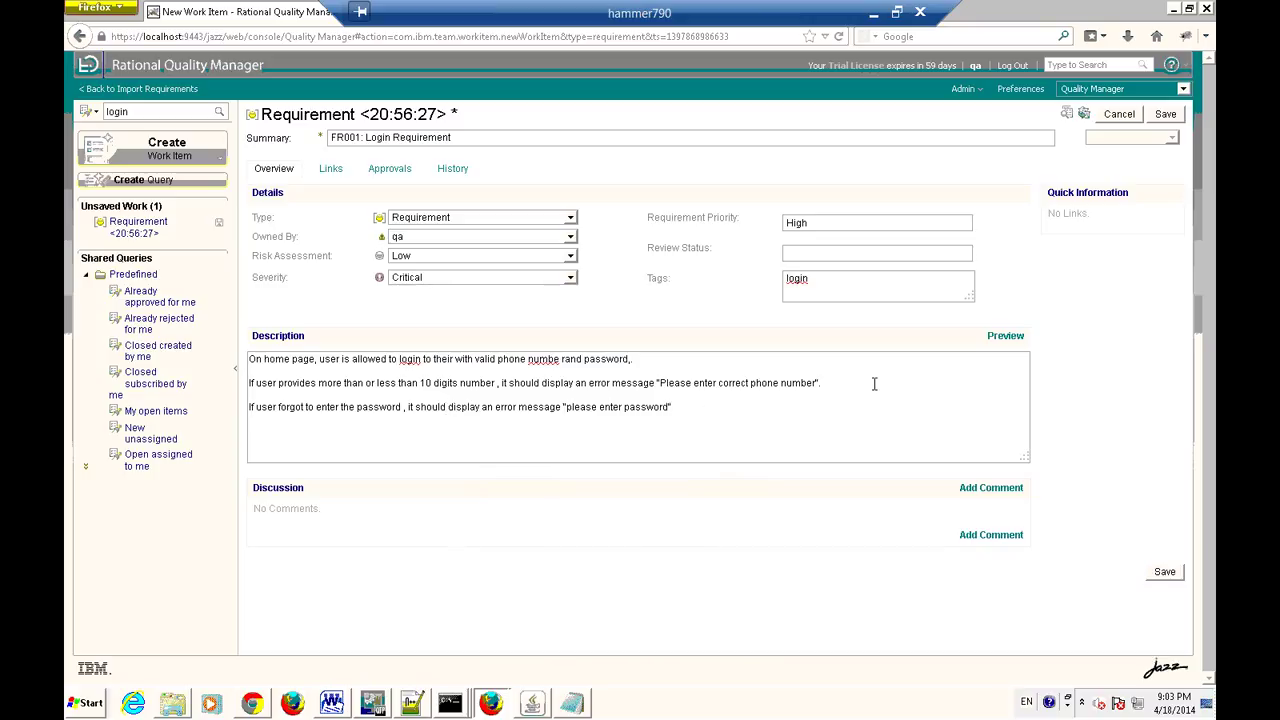
key(Delete)
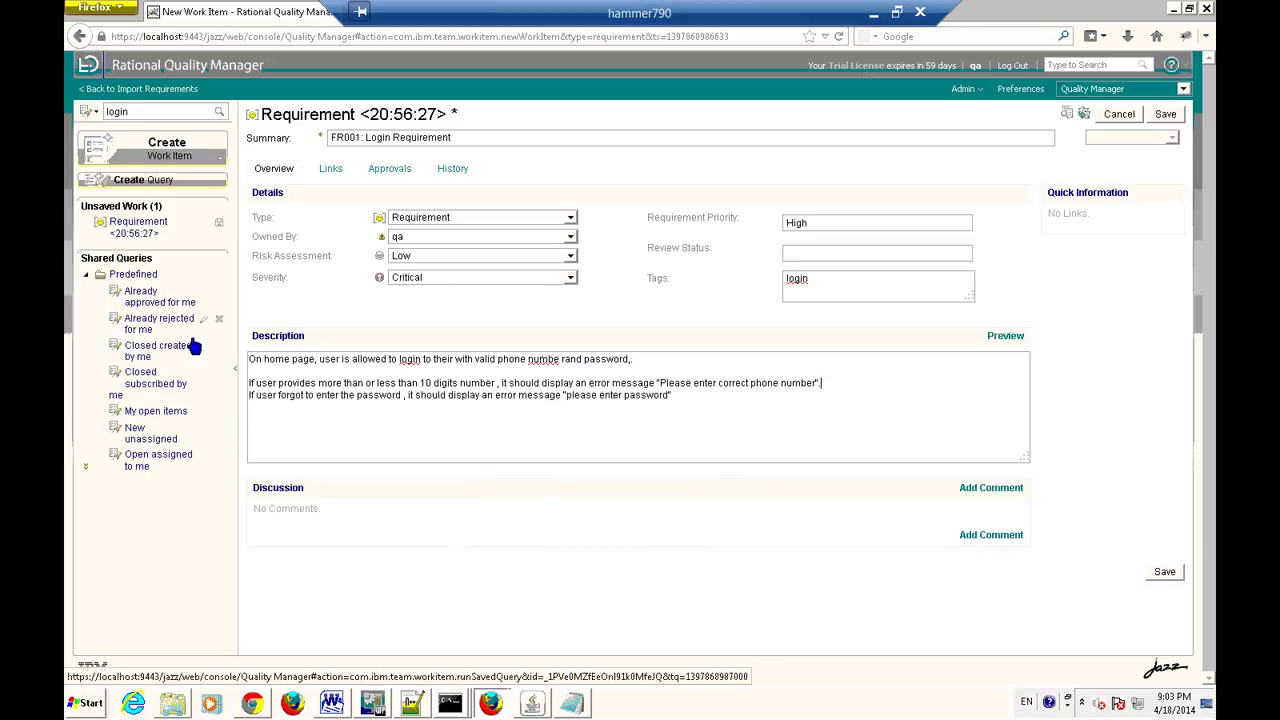
Minimize the remote desktop and Firefox, then open a maximized Windows Explorer window.
click(873, 13)
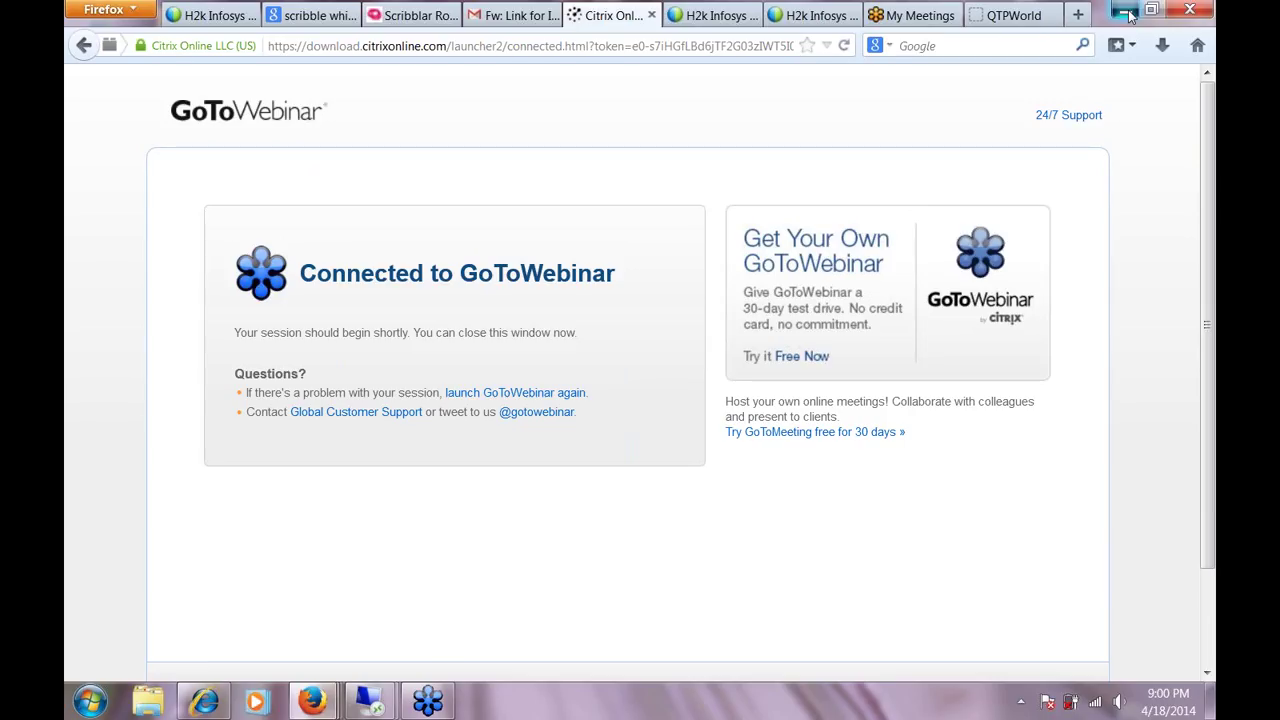
click(1124, 11)
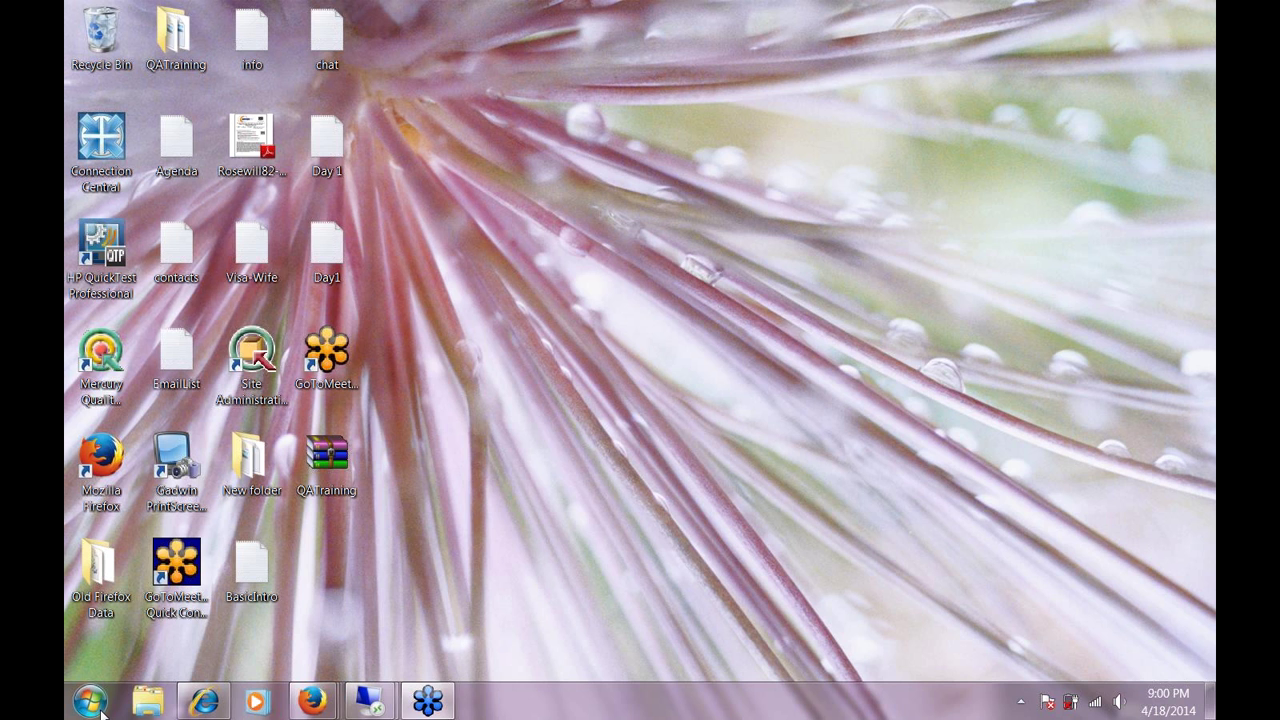
click(152, 704)
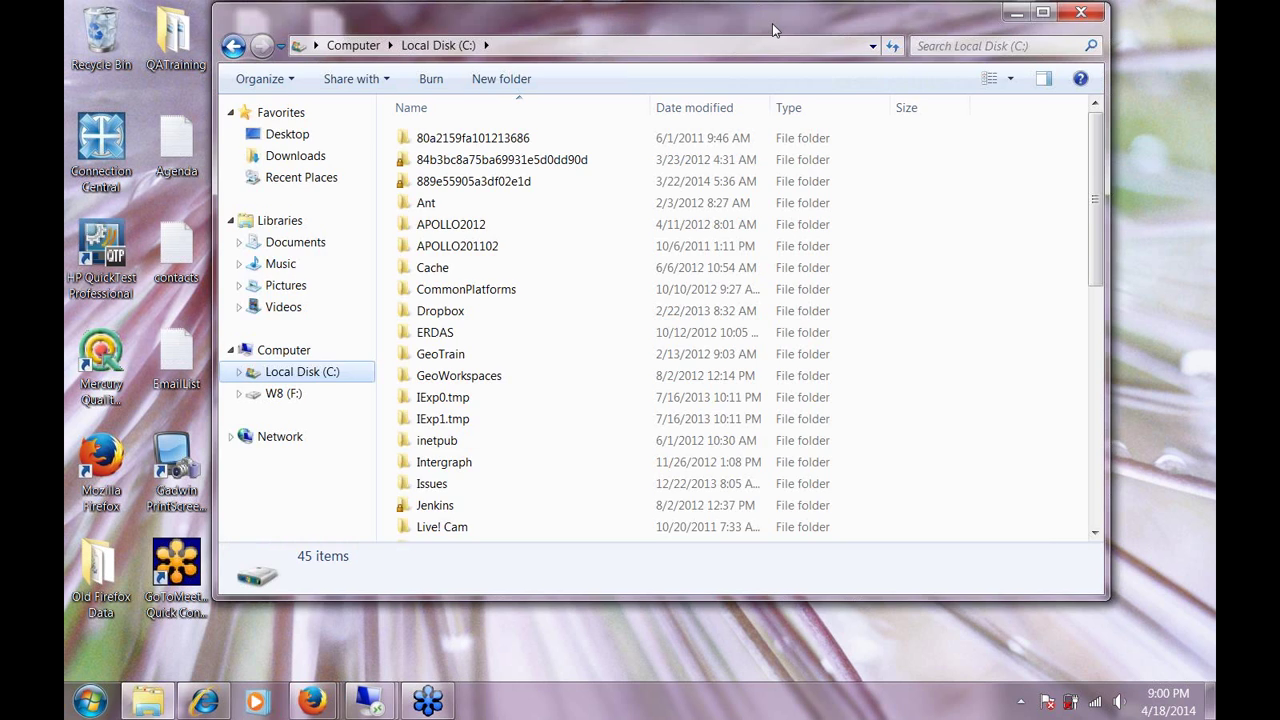
double_click(772, 30)
Open SRS-Tmobile from C:\QATraining\RequirementDocs.
drag(1208, 347, 1208, 452)
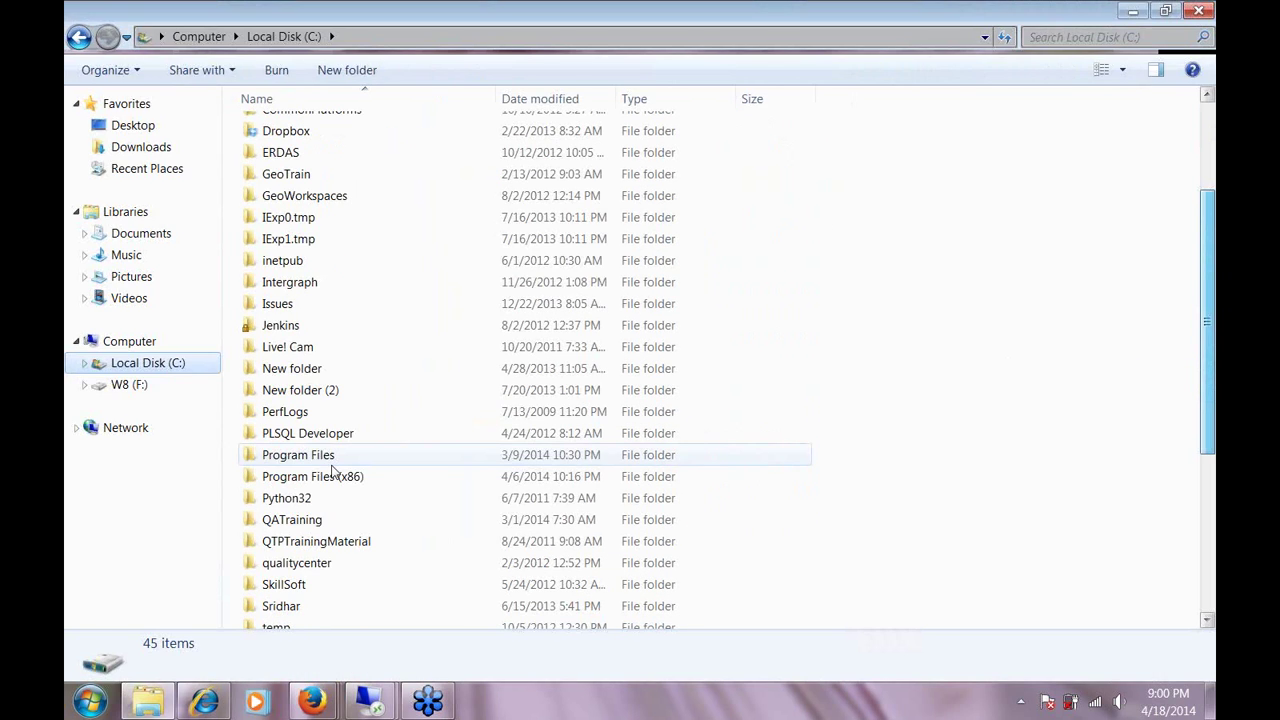
click(306, 522)
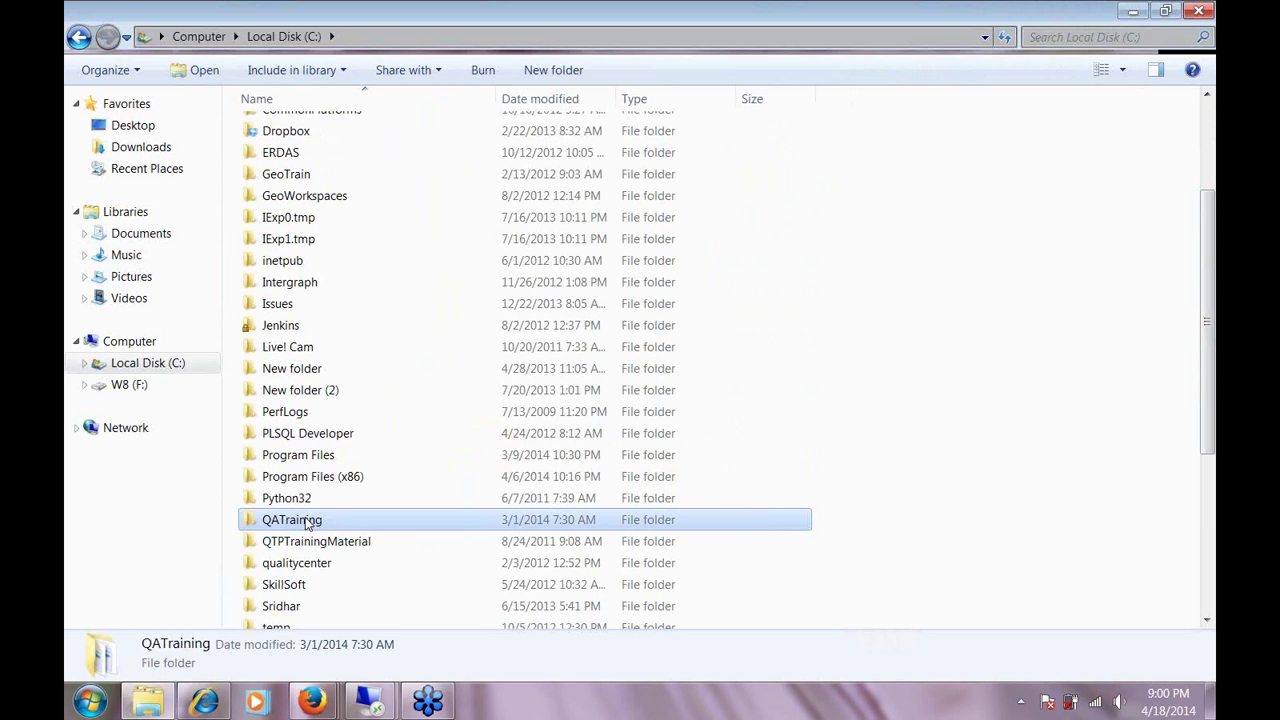
double_click(306, 522)
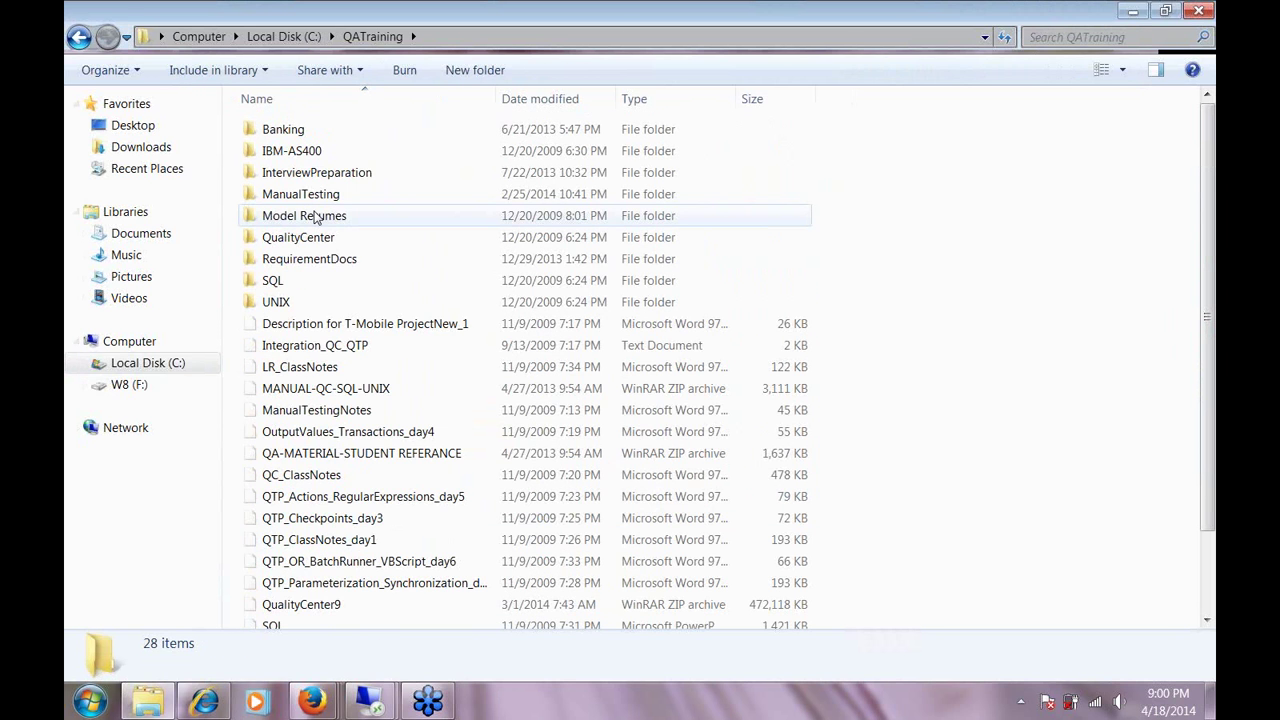
double_click(309, 259)
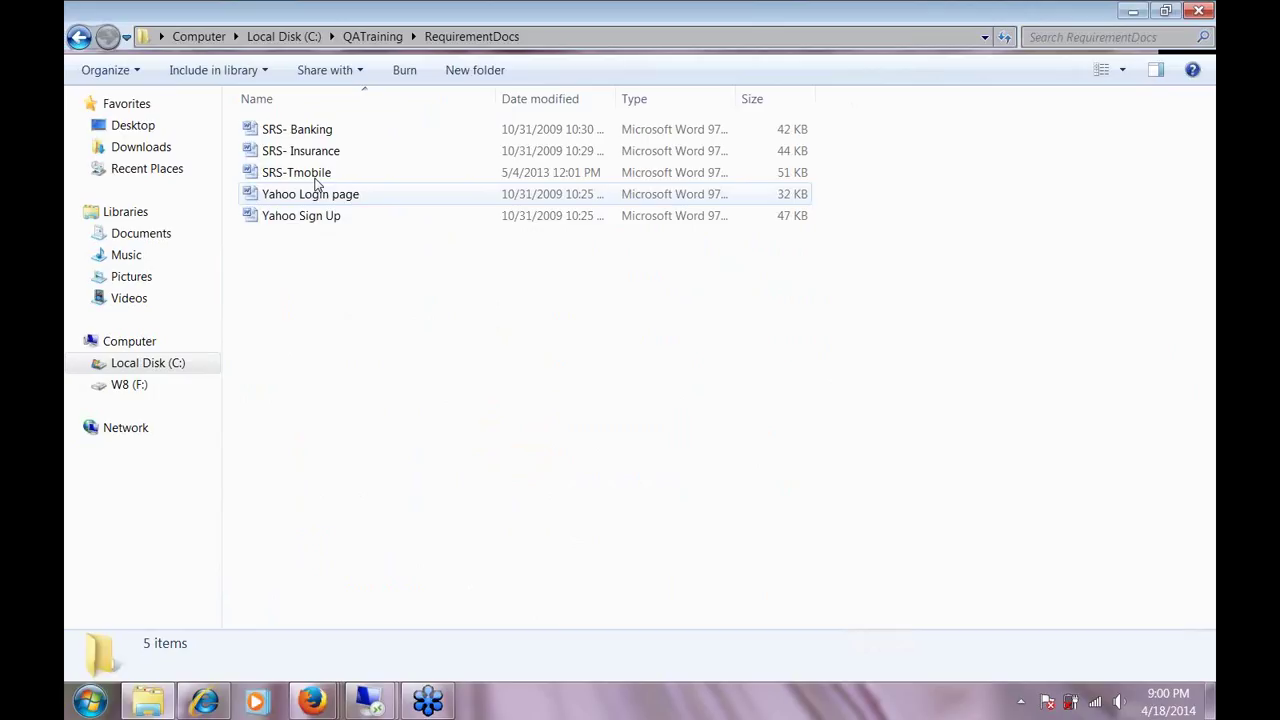
double_click(300, 173)
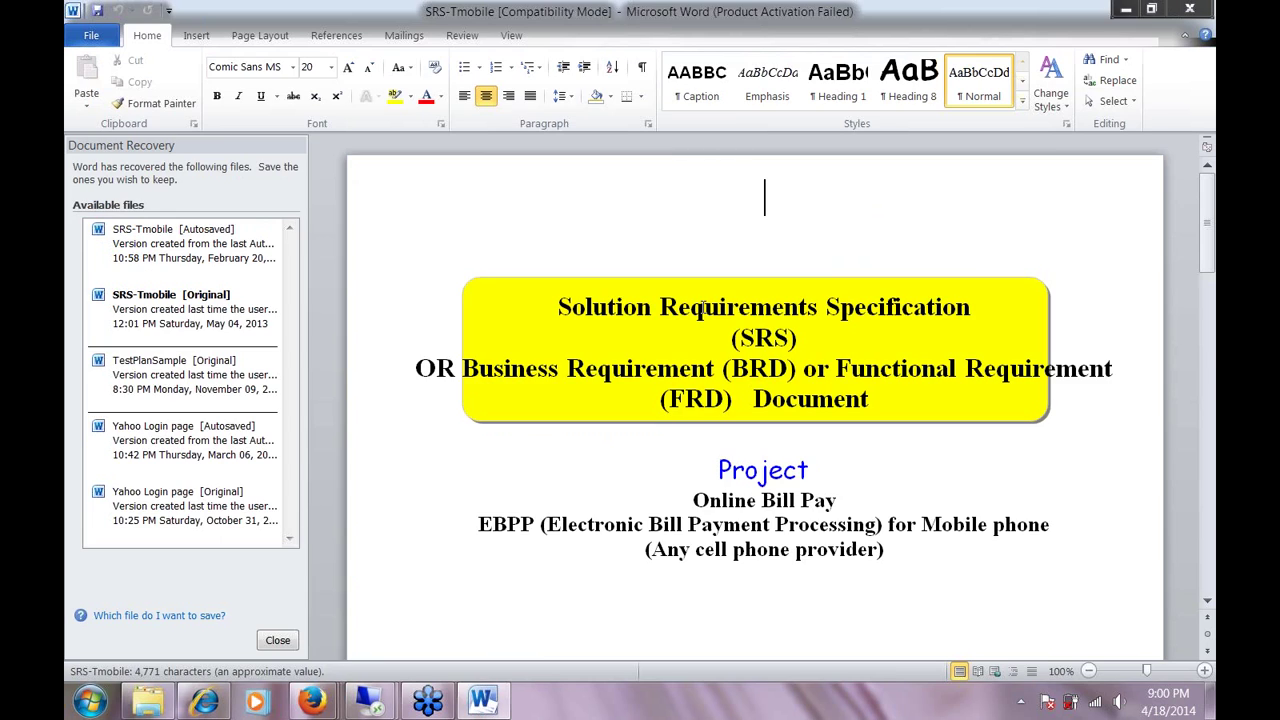
Dismiss the Office activation notice and select the FR001 login requirement text in SRS-Tmobile.
scroll(550, 456, down, 3)
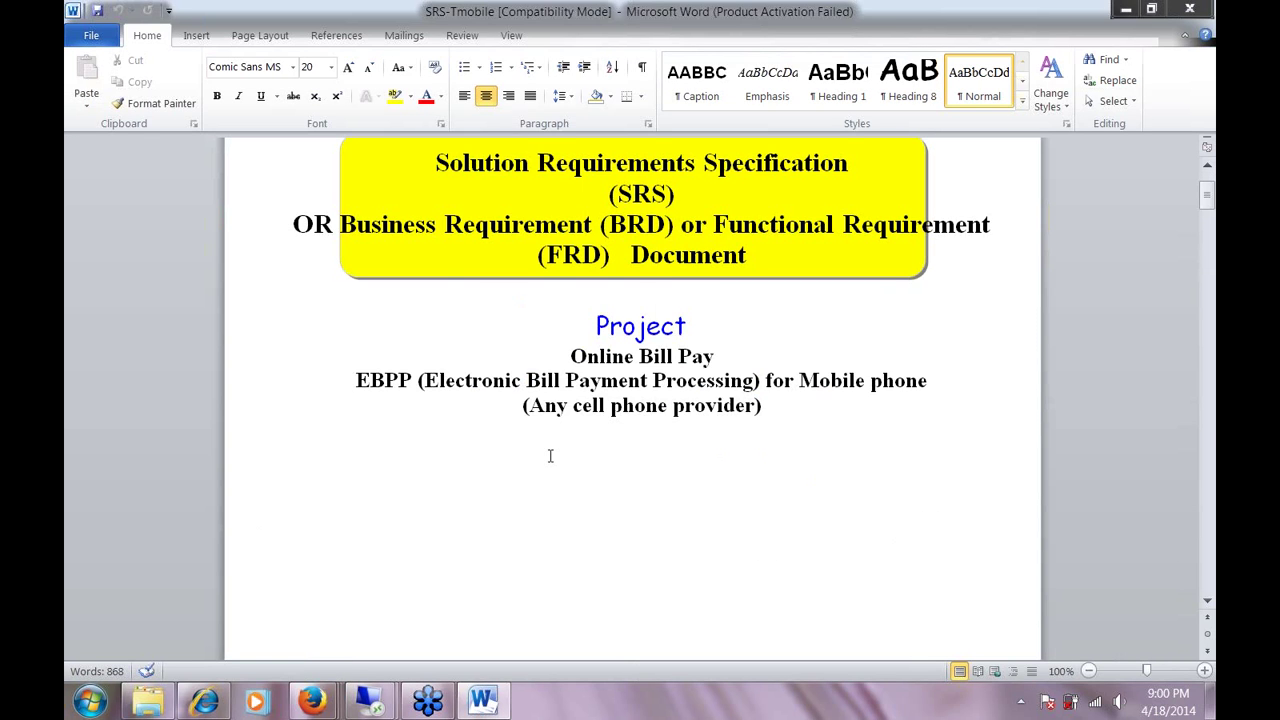
scroll(550, 456, down, 1)
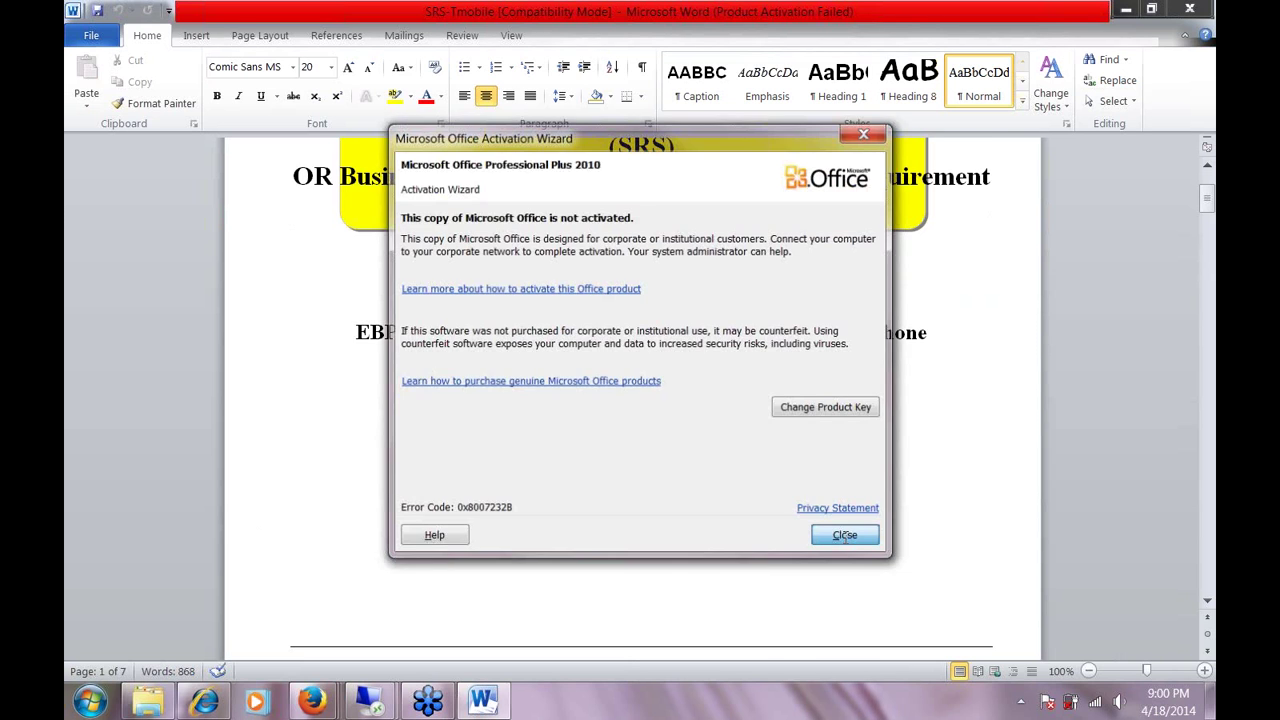
click(843, 535)
scroll(645, 459, down, 15)
scroll(645, 459, down, 10)
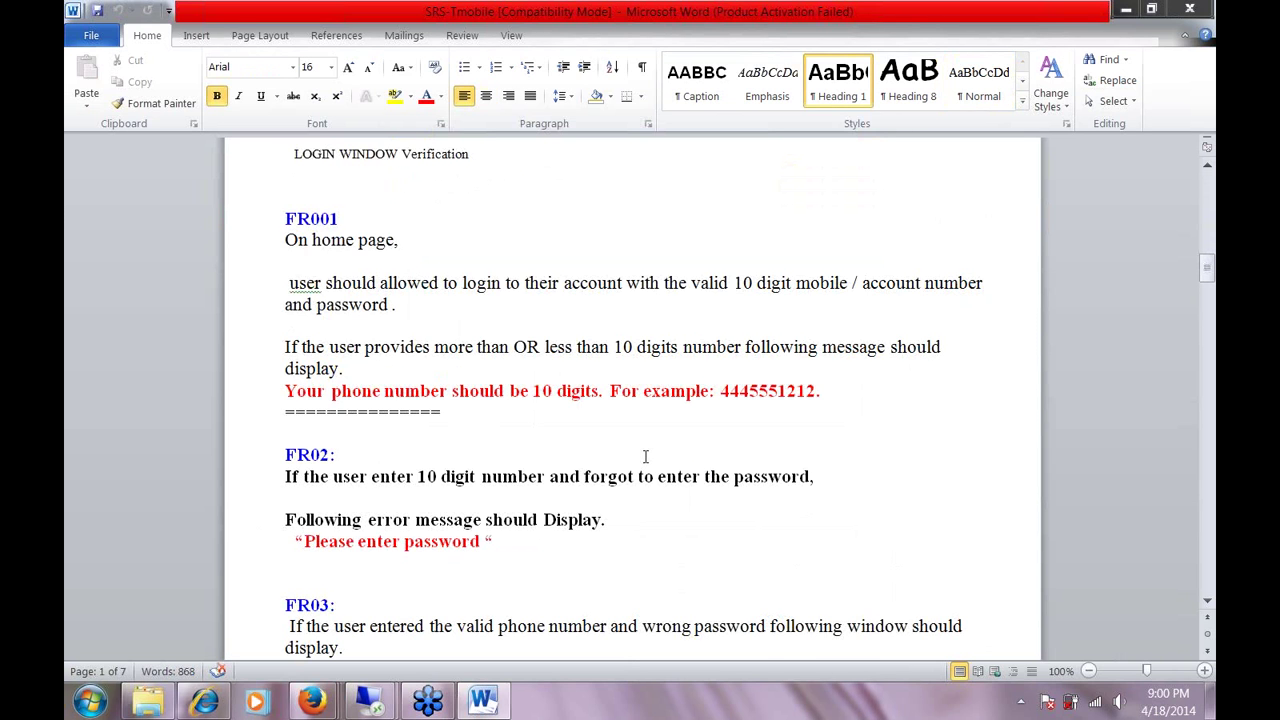
drag(285, 232, 450, 412)
right_click(705, 297)
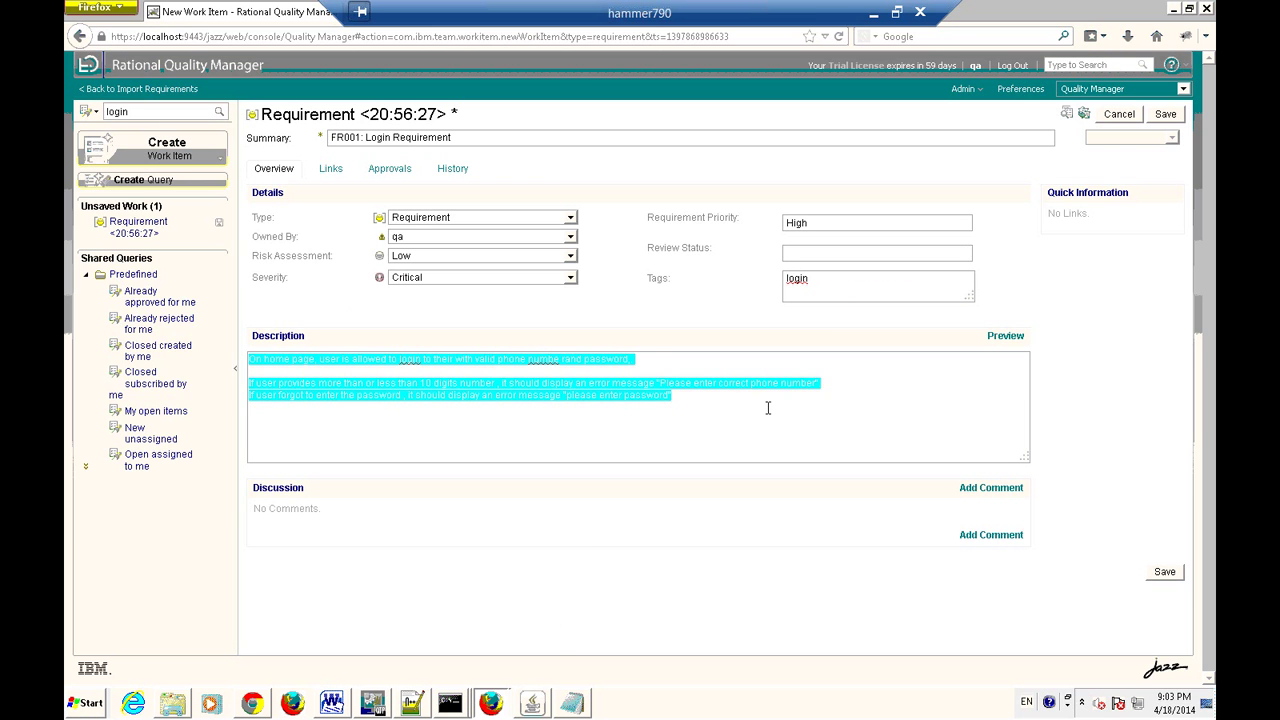
Deselect the description text and save FR001: Login Requirement, which fails with an invalid UUID error.
click(768, 408)
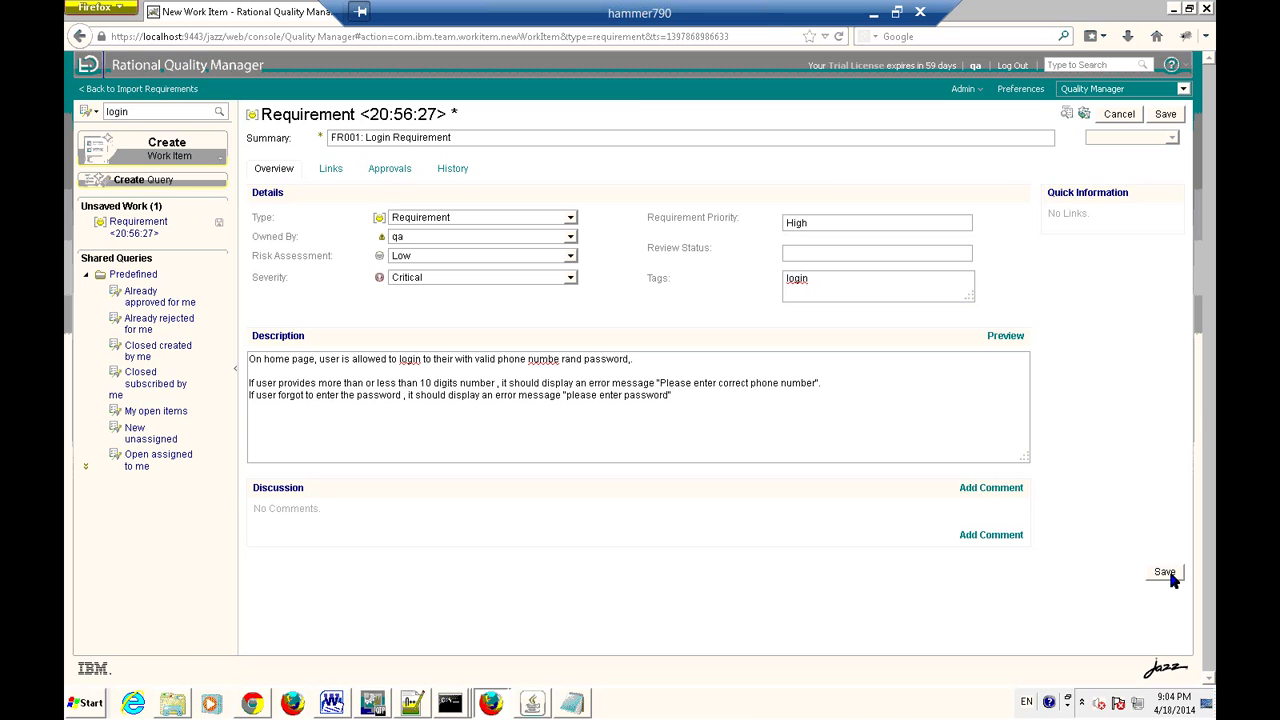
click(1170, 576)
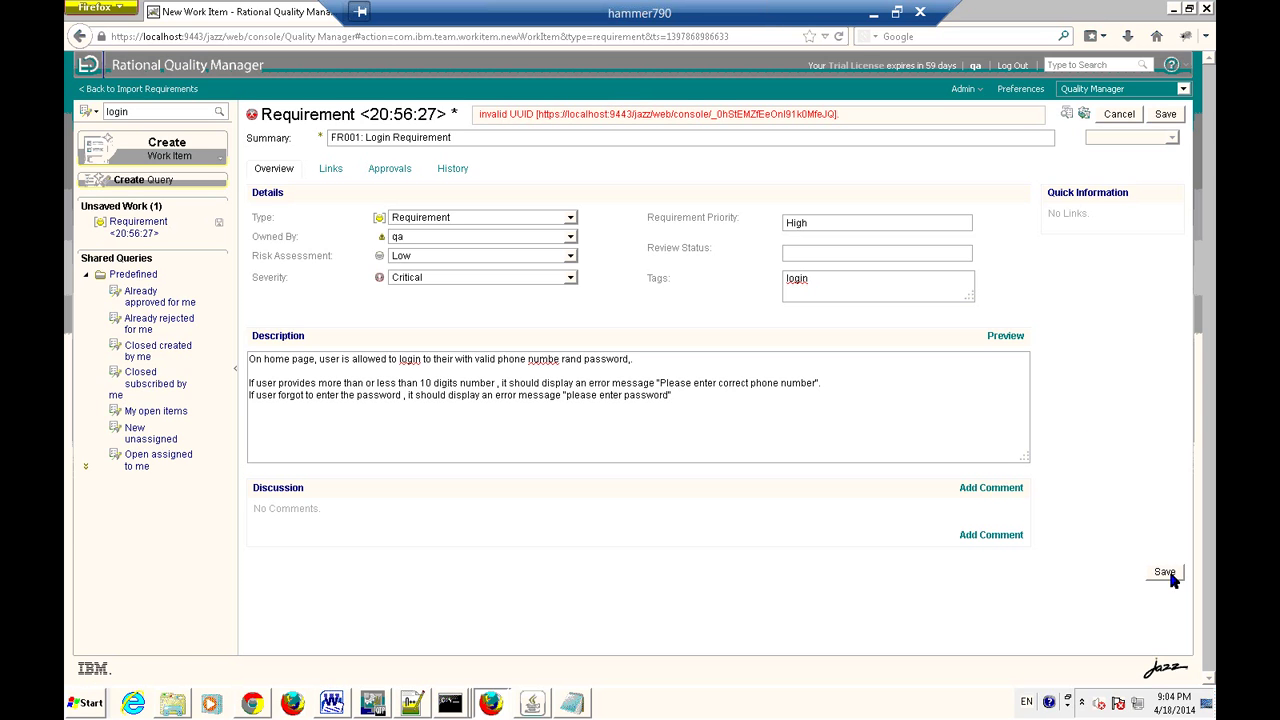
Retry saving, then discard the failed FR001 requirement and start a new blank requirement.
click(1170, 576)
click(1167, 116)
click(563, 135)
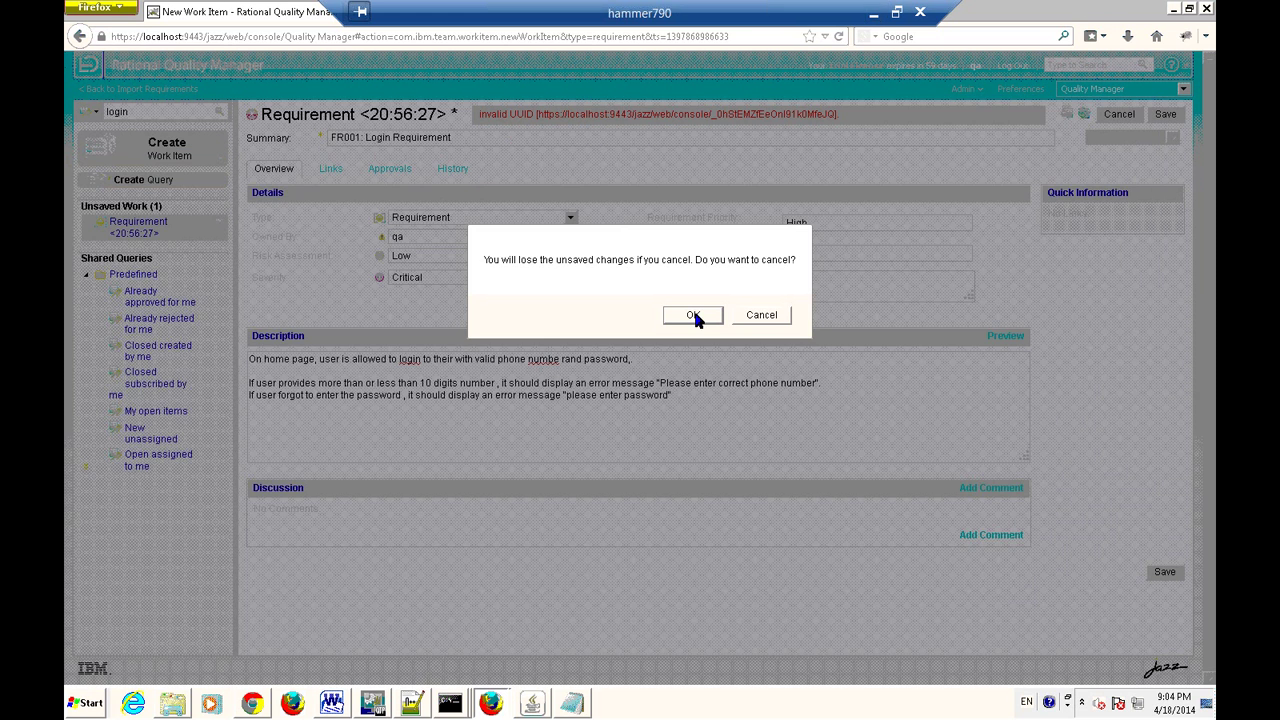
click(693, 314)
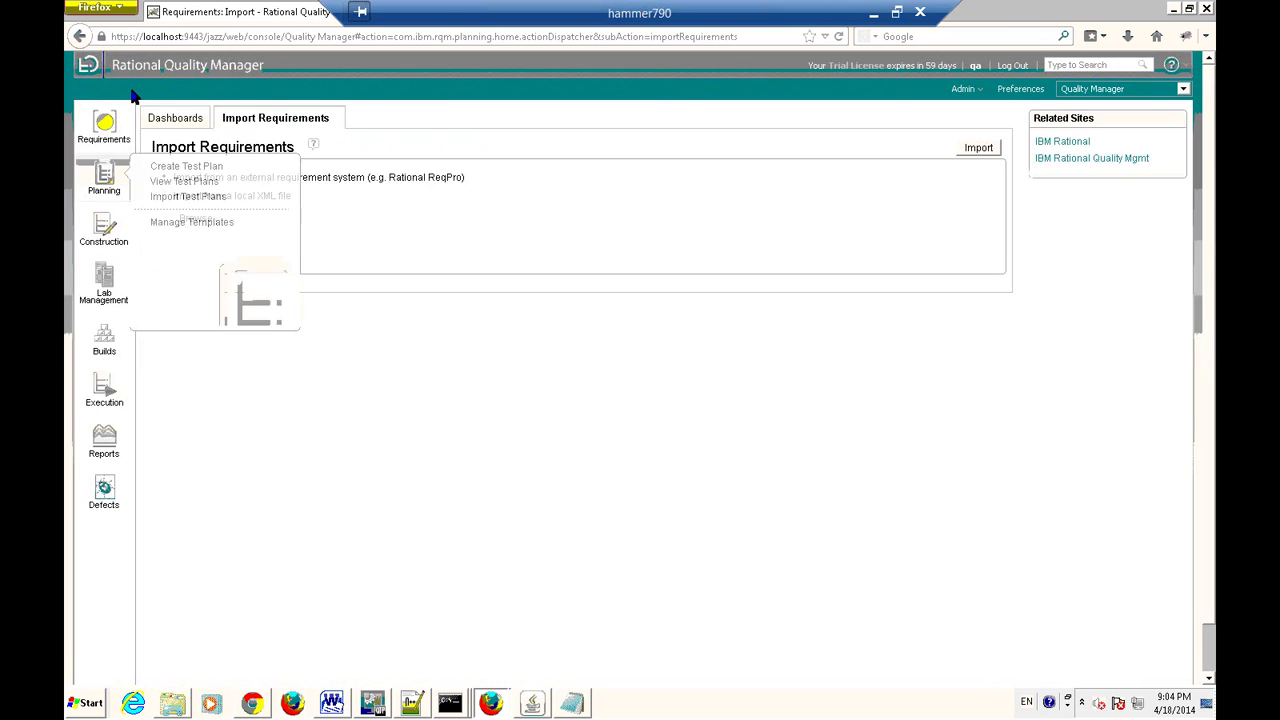
mouse_move(108, 135)
click(178, 120)
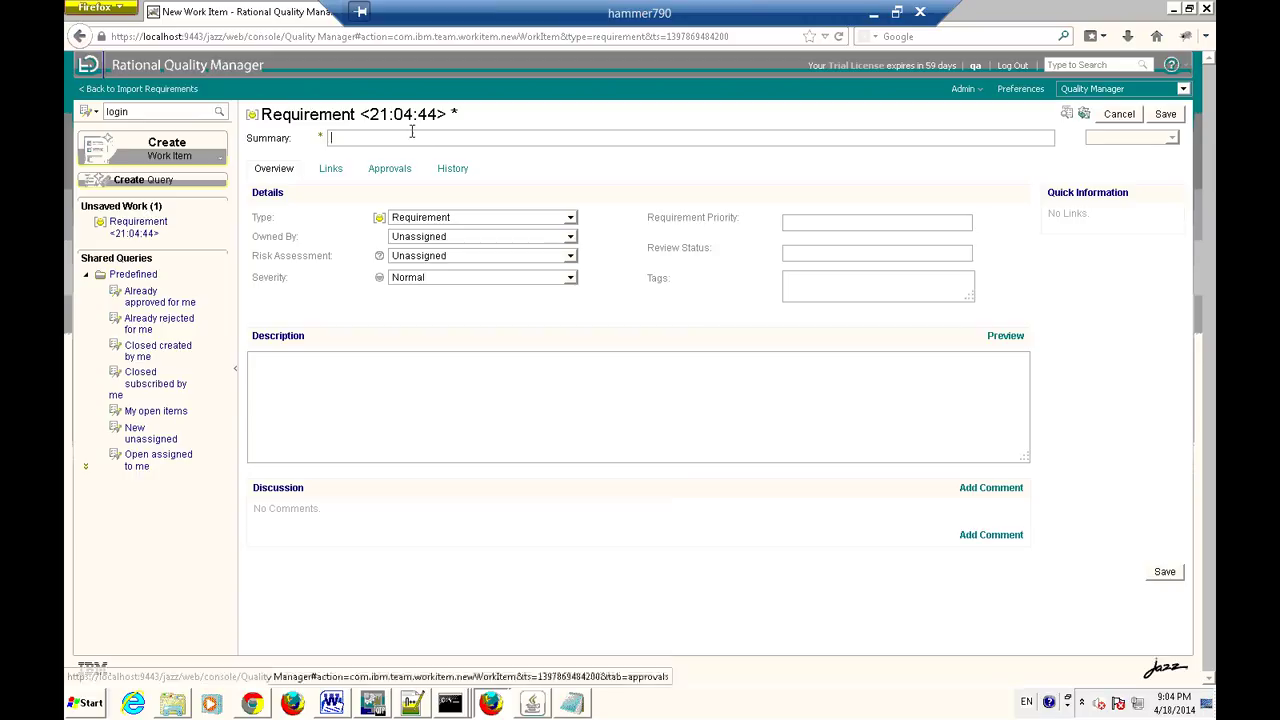
Enter summary 'Fr001: Login requirement' with High risk, Critical severity, High priority and tag login.
text(Fr001: Login )
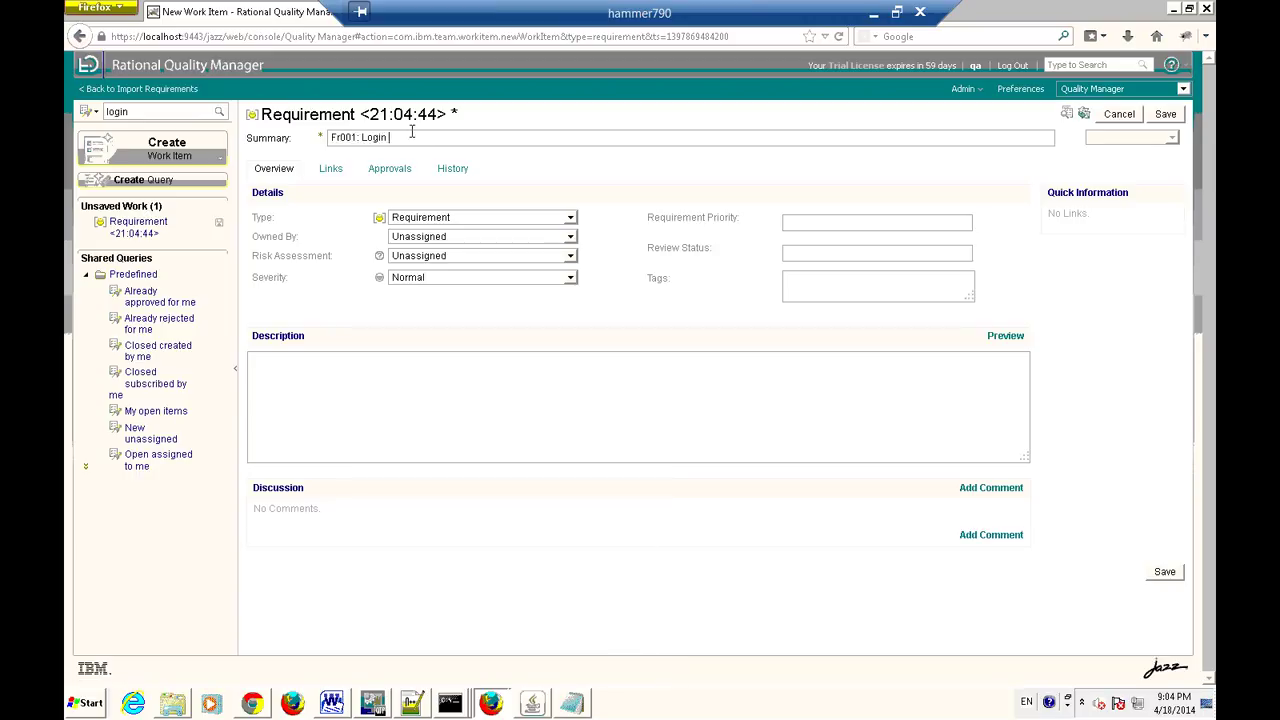
text(requirement)
key(Tab)
click(567, 258)
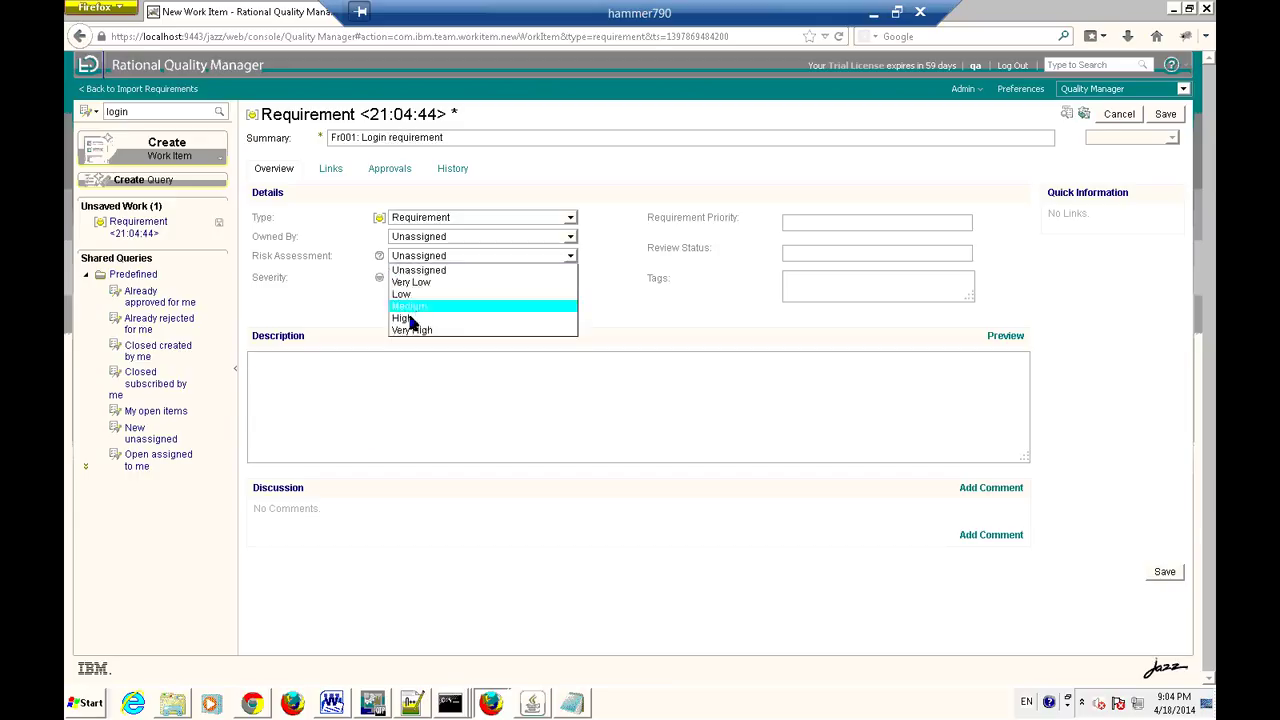
click(405, 318)
click(566, 280)
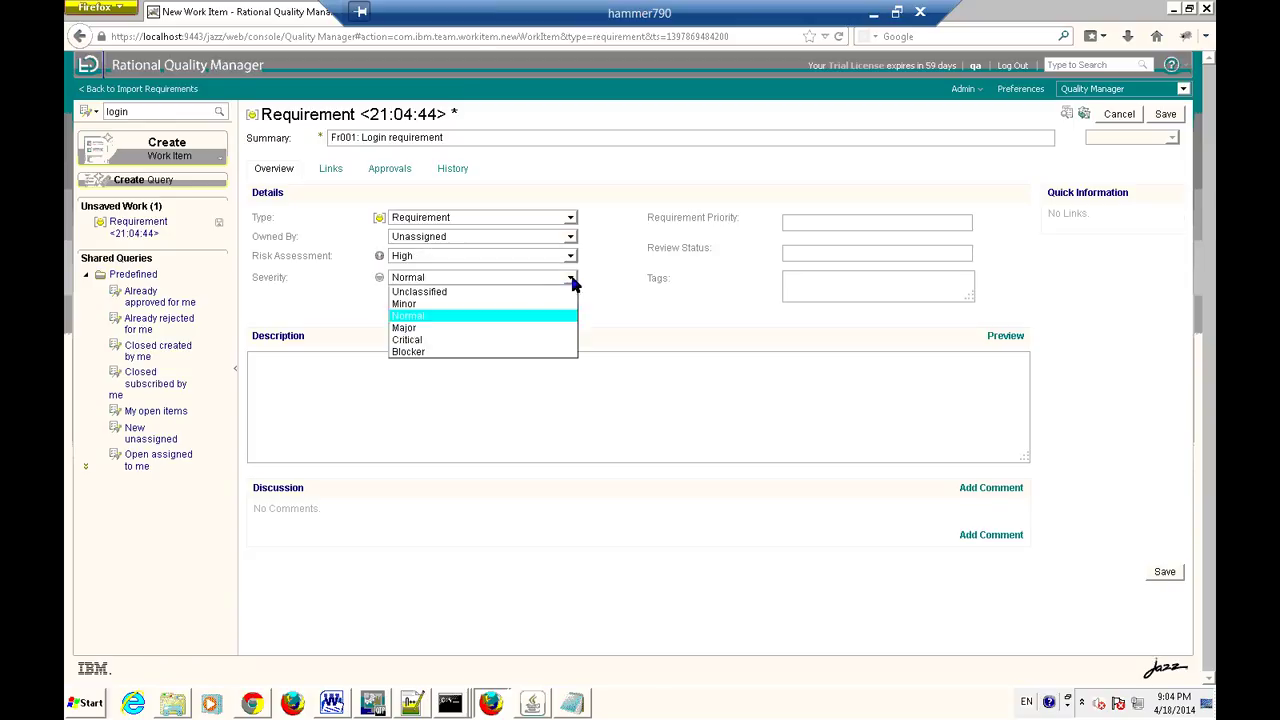
click(424, 340)
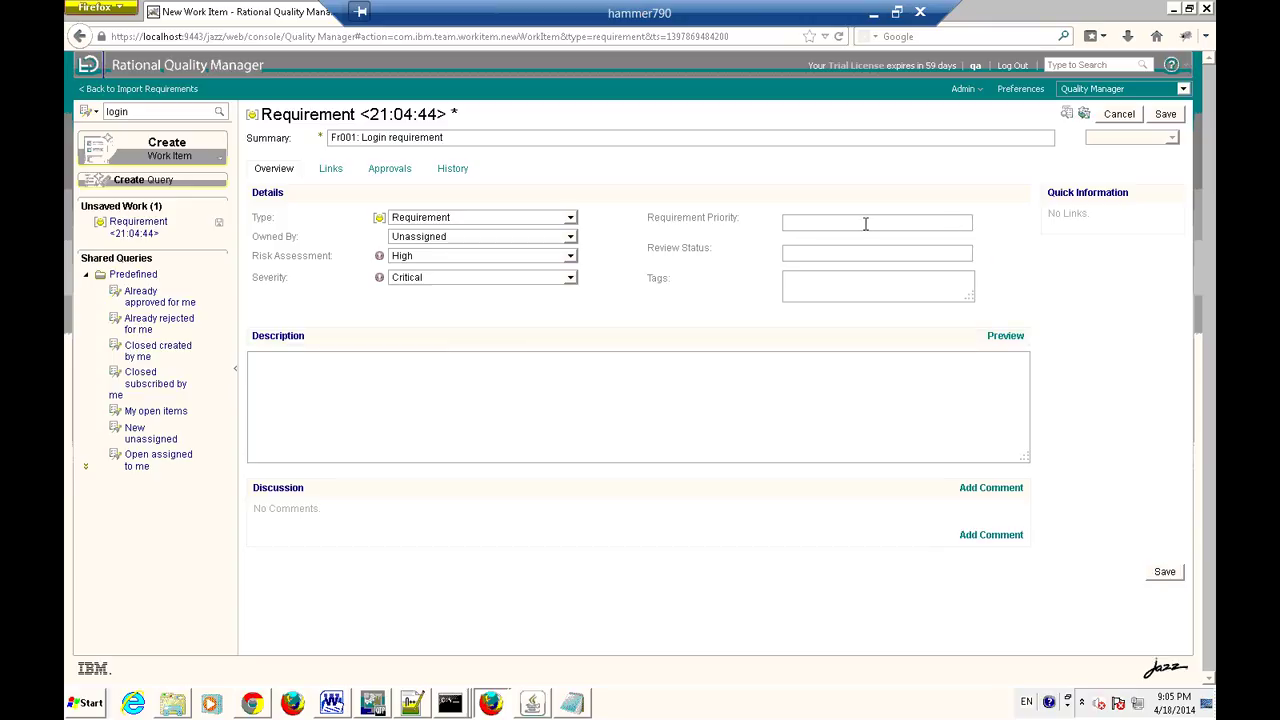
text(High)
click(823, 293)
text(login)
click(529, 391)
Copy the FR001 requirement text from Word's SRS-Tmobile and return to the remote session.
click(876, 14)
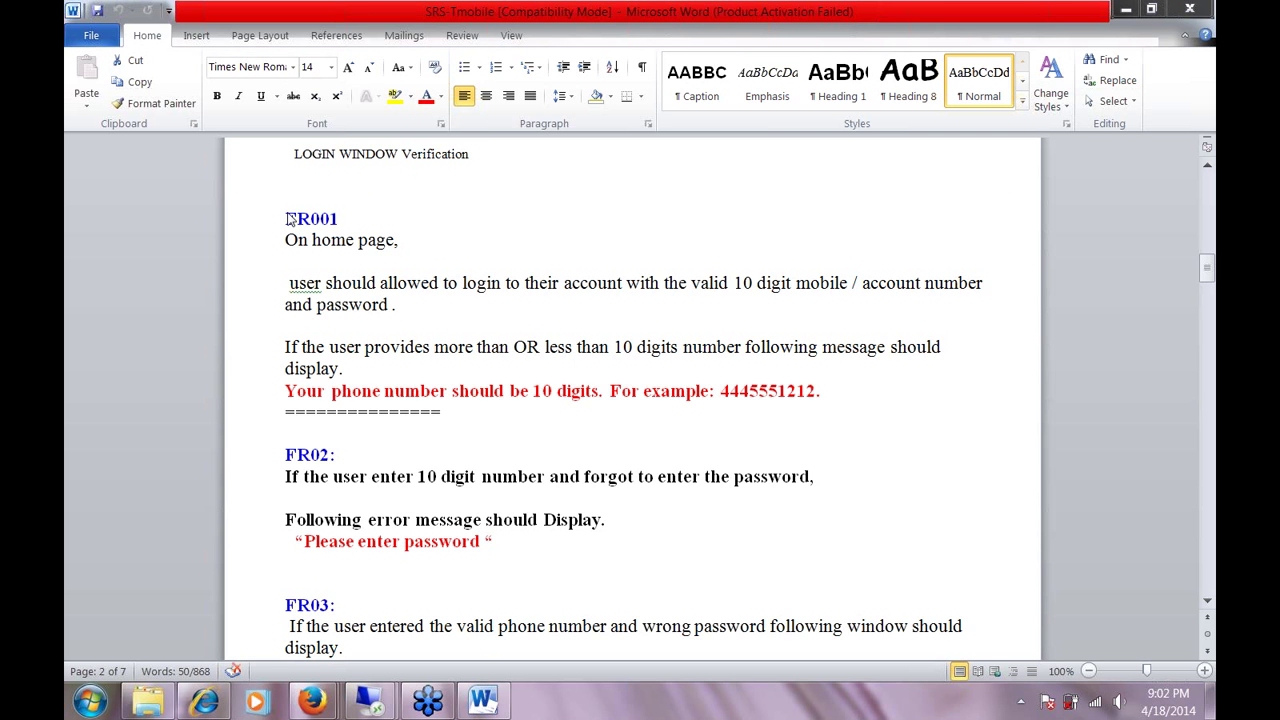
drag(286, 238, 450, 412)
right_click(322, 248)
click(380, 313)
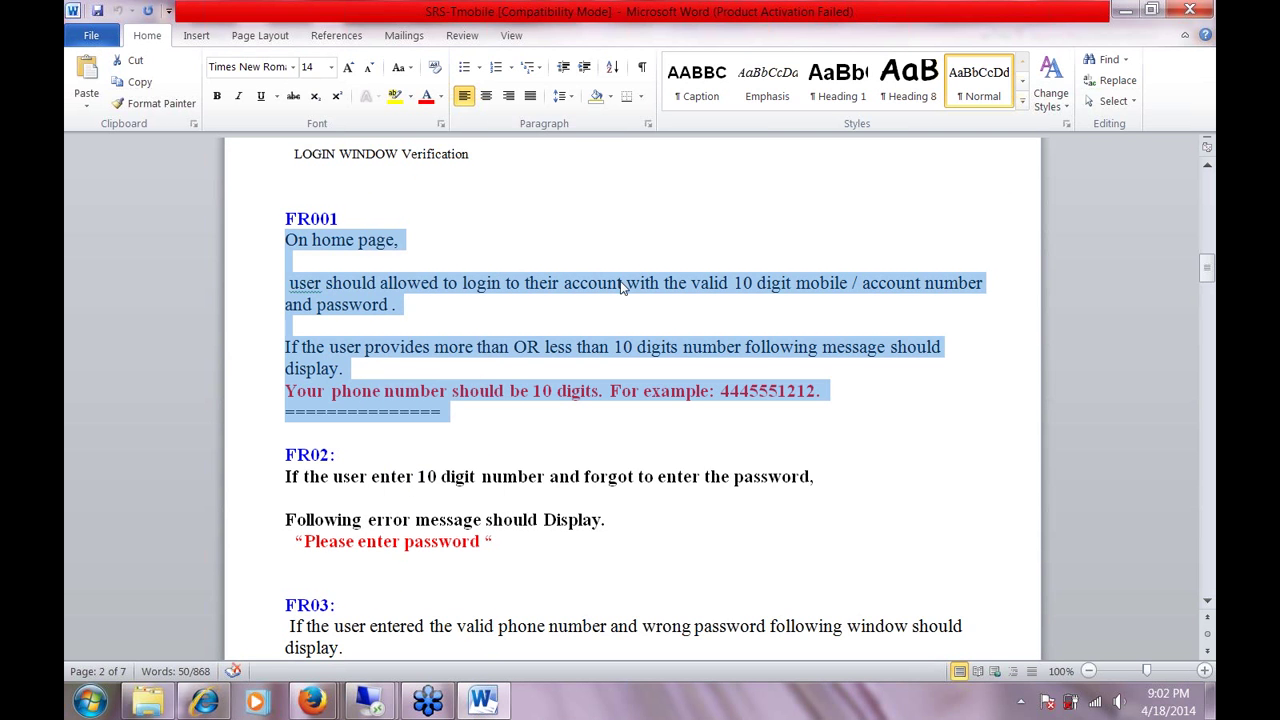
click(371, 701)
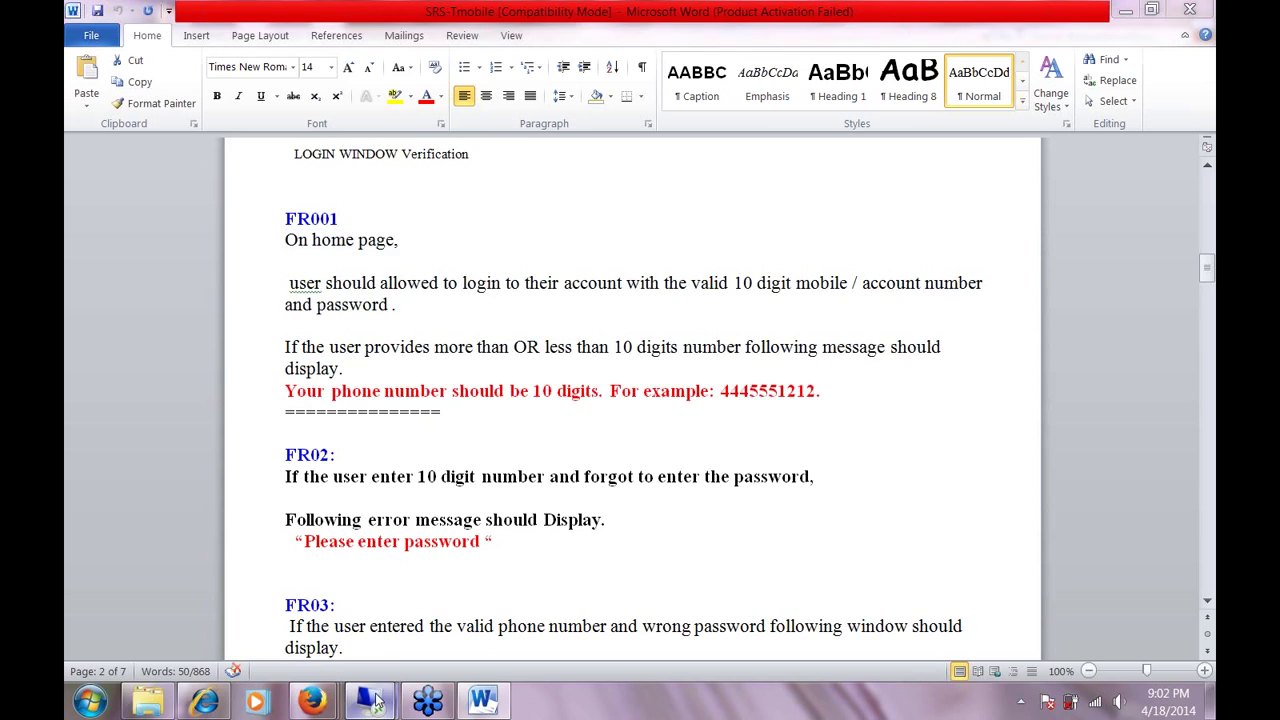
Set the description to 'User should login with valid username and passowrd' and save as Requirement 1.
right_click(398, 392)
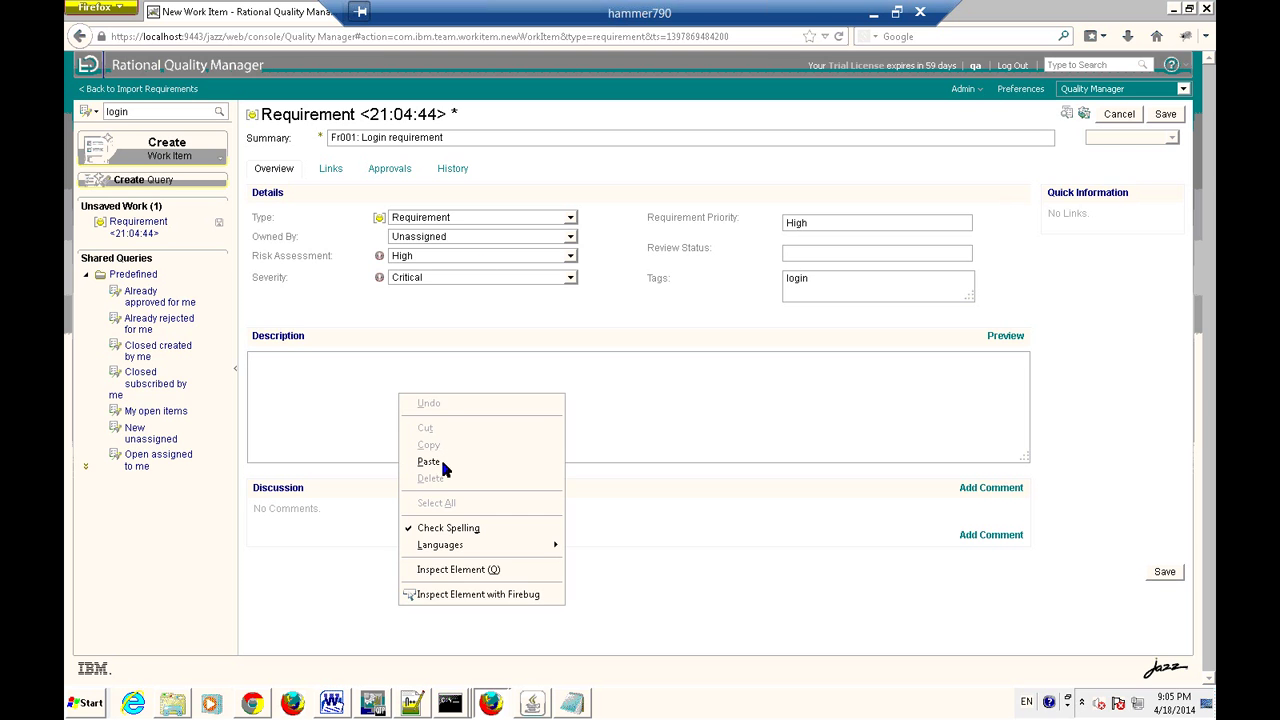
click(437, 460)
drag(457, 360, 66, 281)
key(BackSpace)
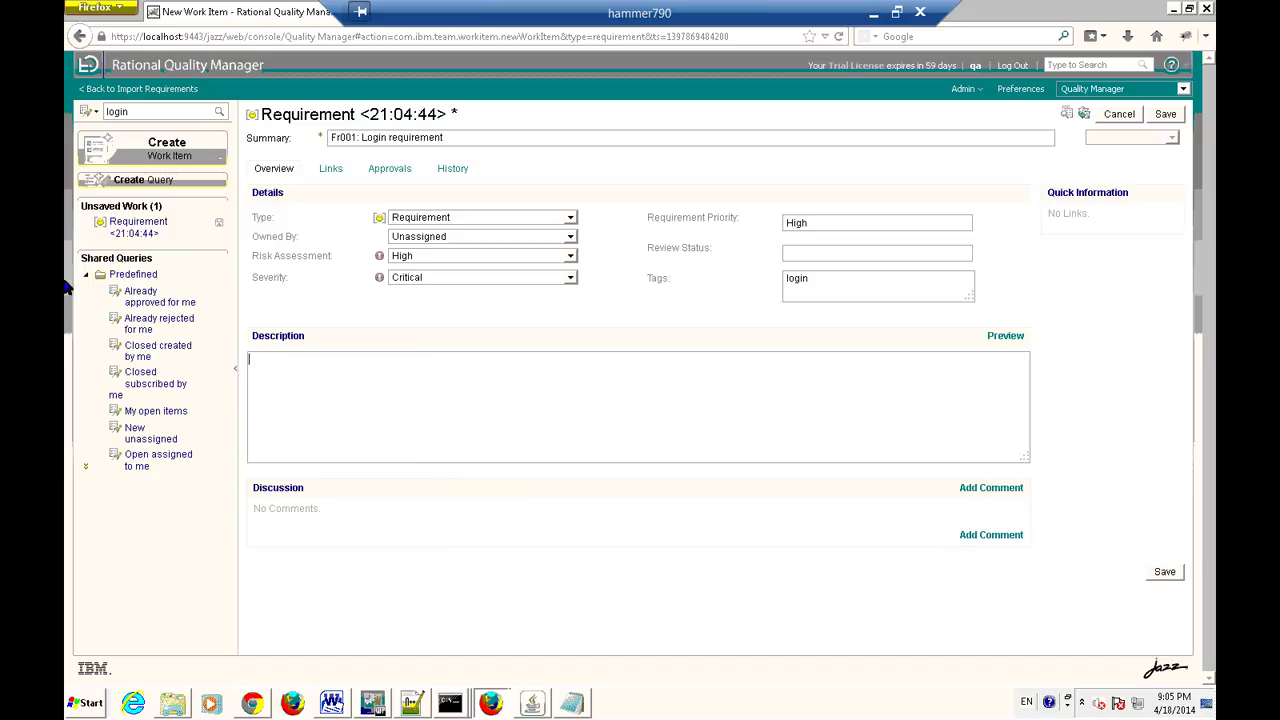
text(User should)
text( be o)
key(BackSpace)
text(login )
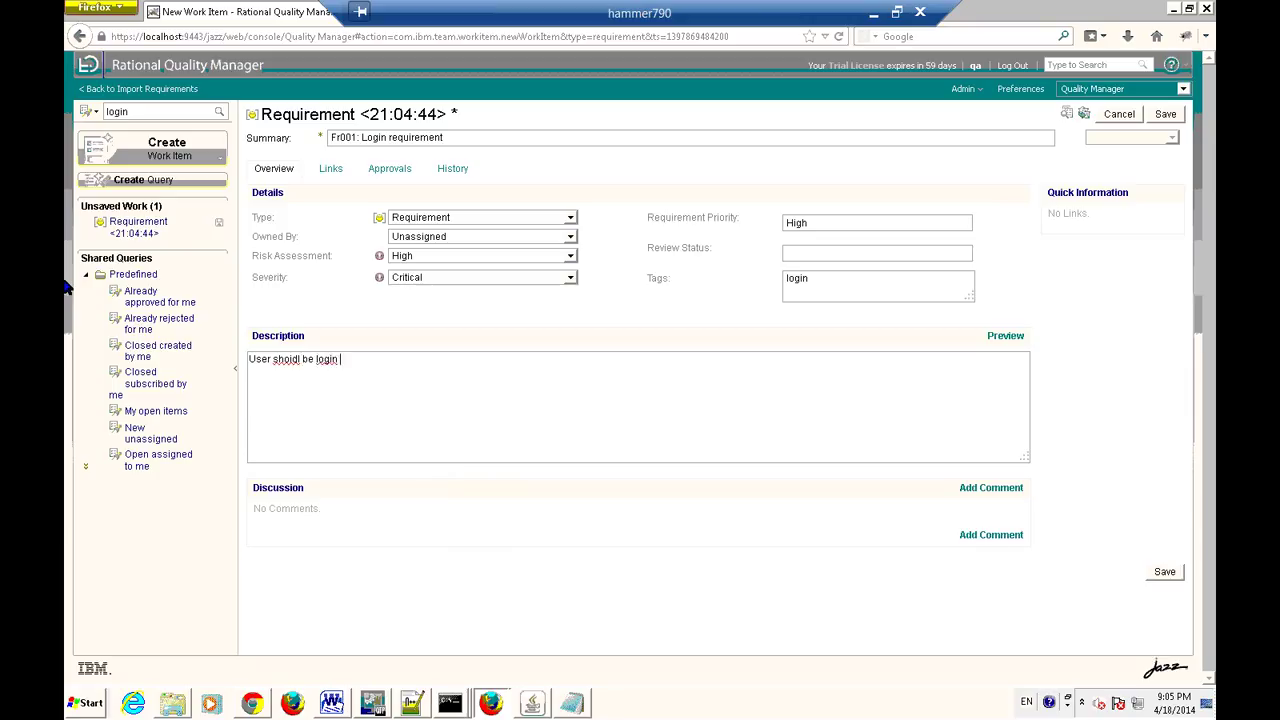
text(with valid username and )
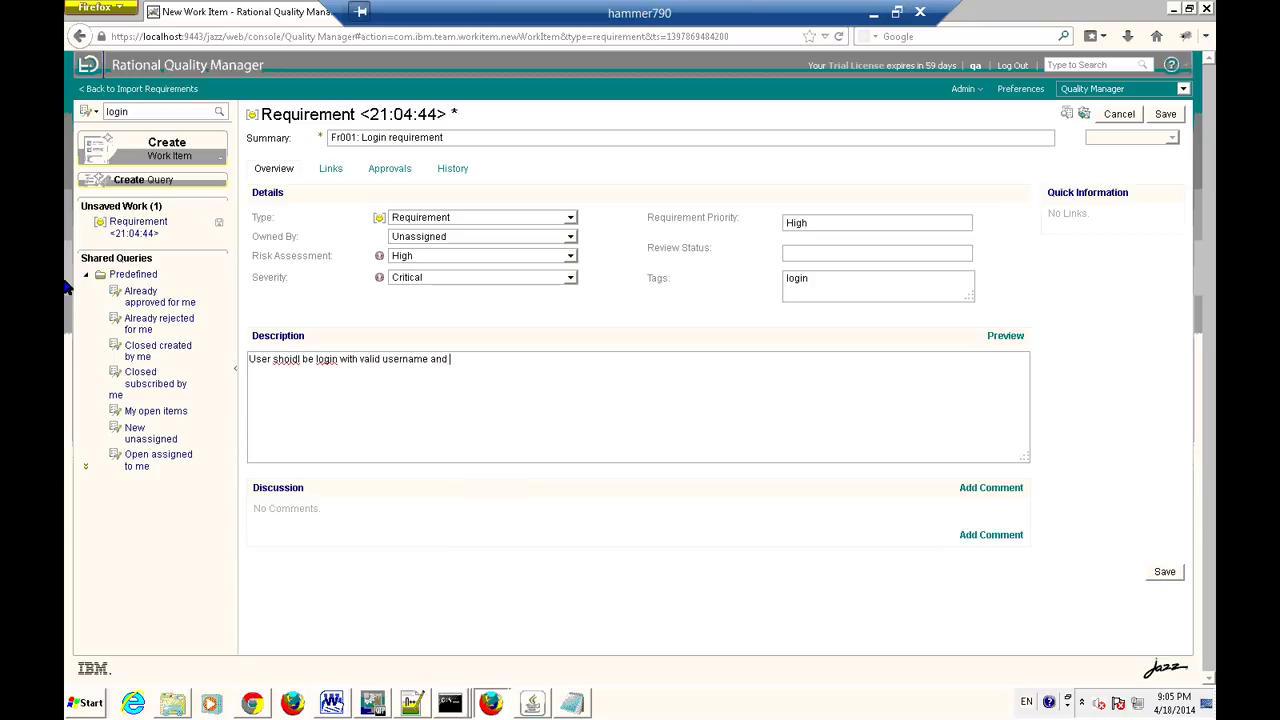
text(passowrd)
click(1165, 574)
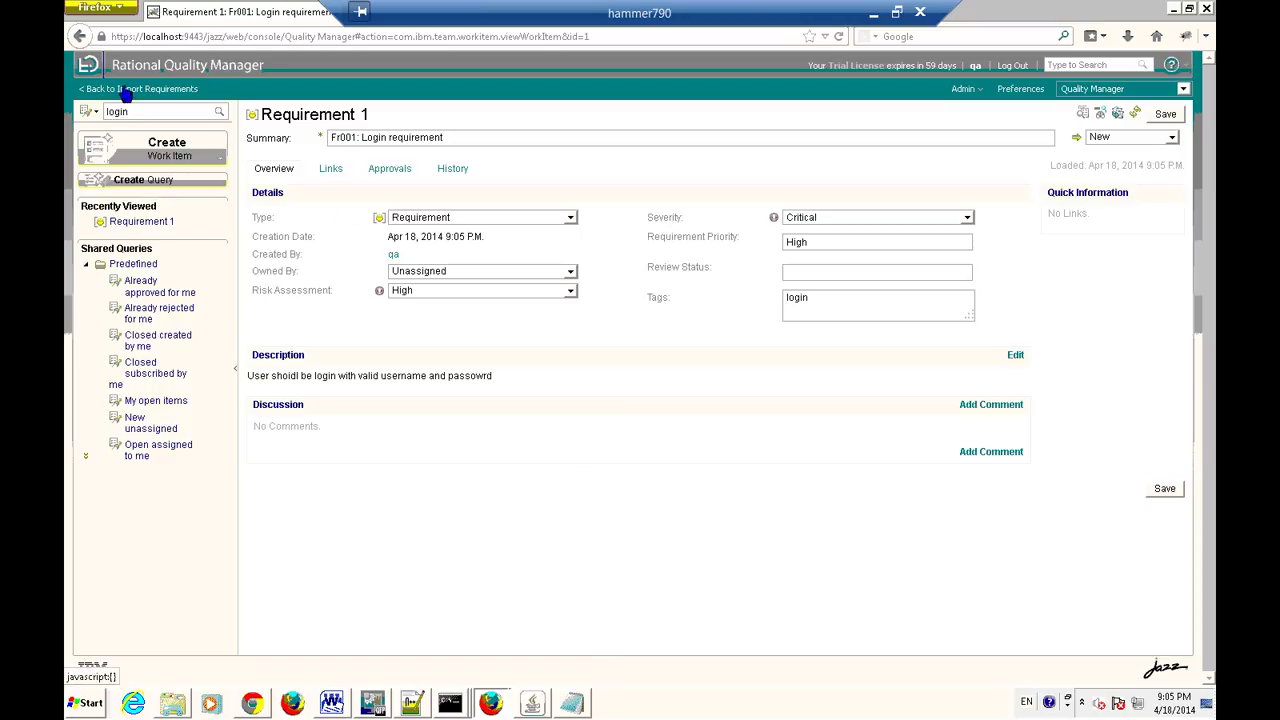
List the saved requirements showing Fr001: Login requirement, then switch back to the Word sample.
click(125, 90)
mouse_move(106, 128)
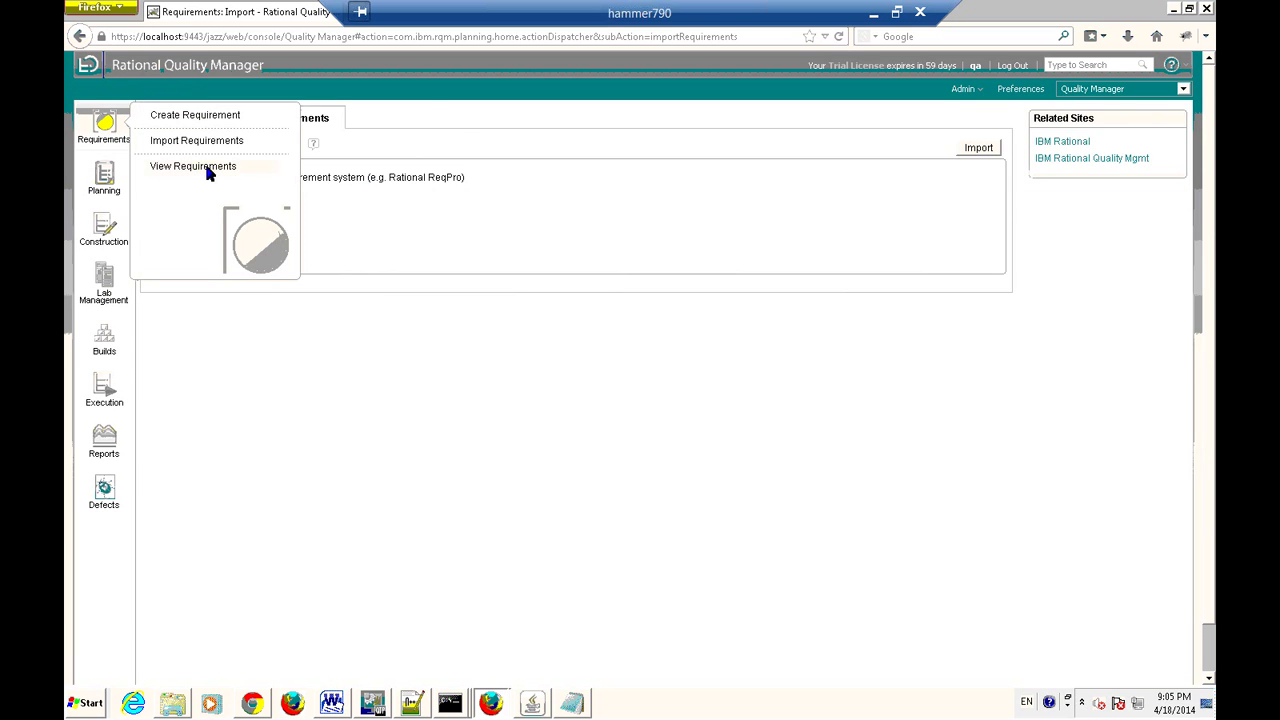
click(208, 170)
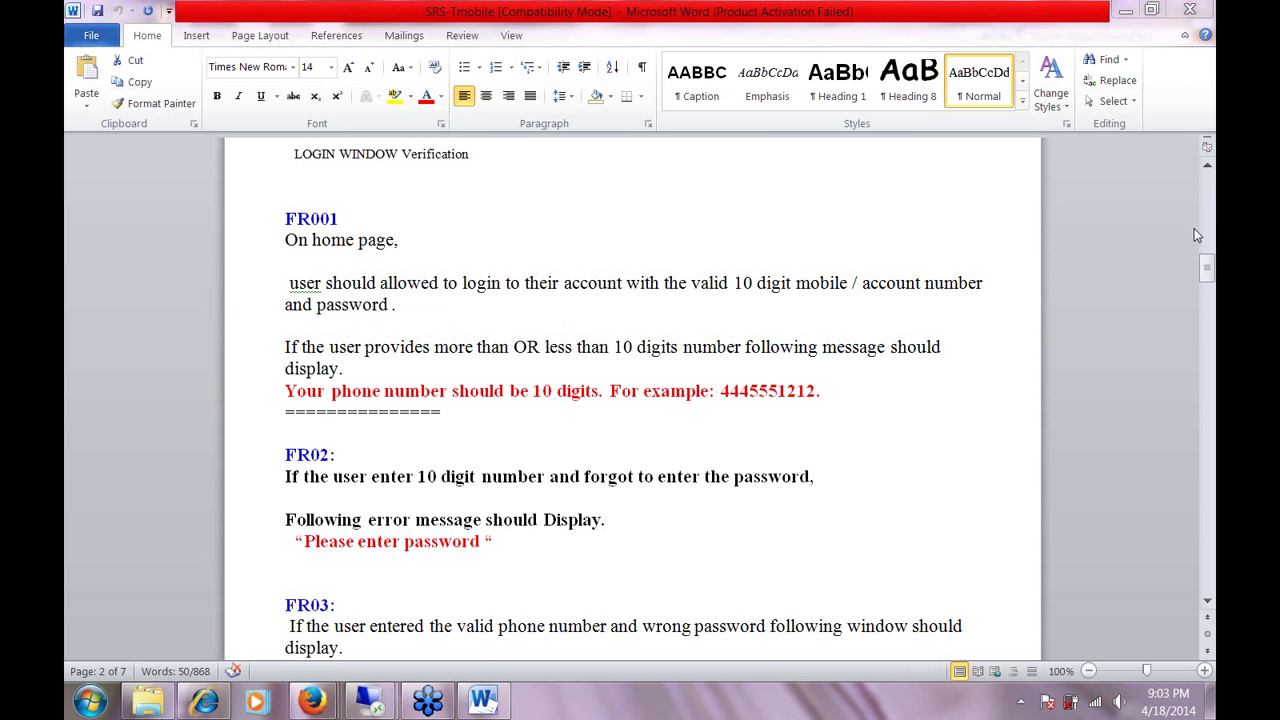
click(1207, 280)
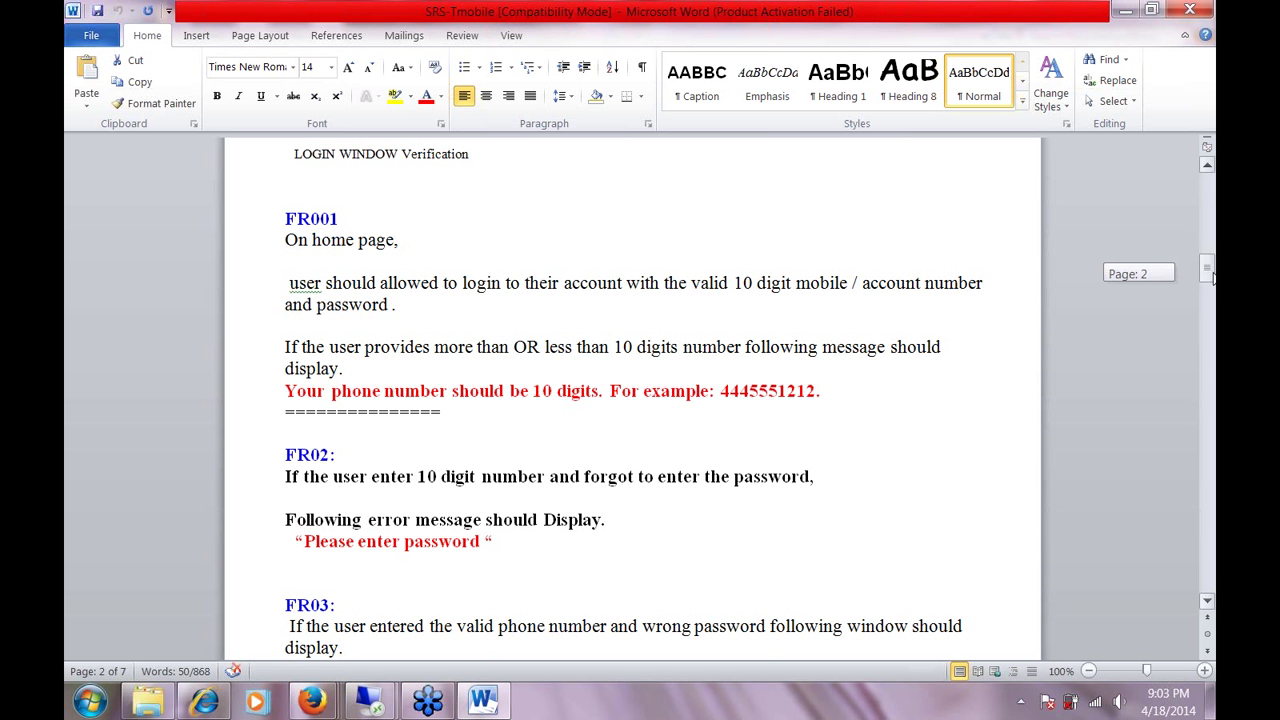
Scroll the Word sample down to FR08 on page 5, then return to the Rational Quality Manager session.
drag(1213, 282, 1212, 494)
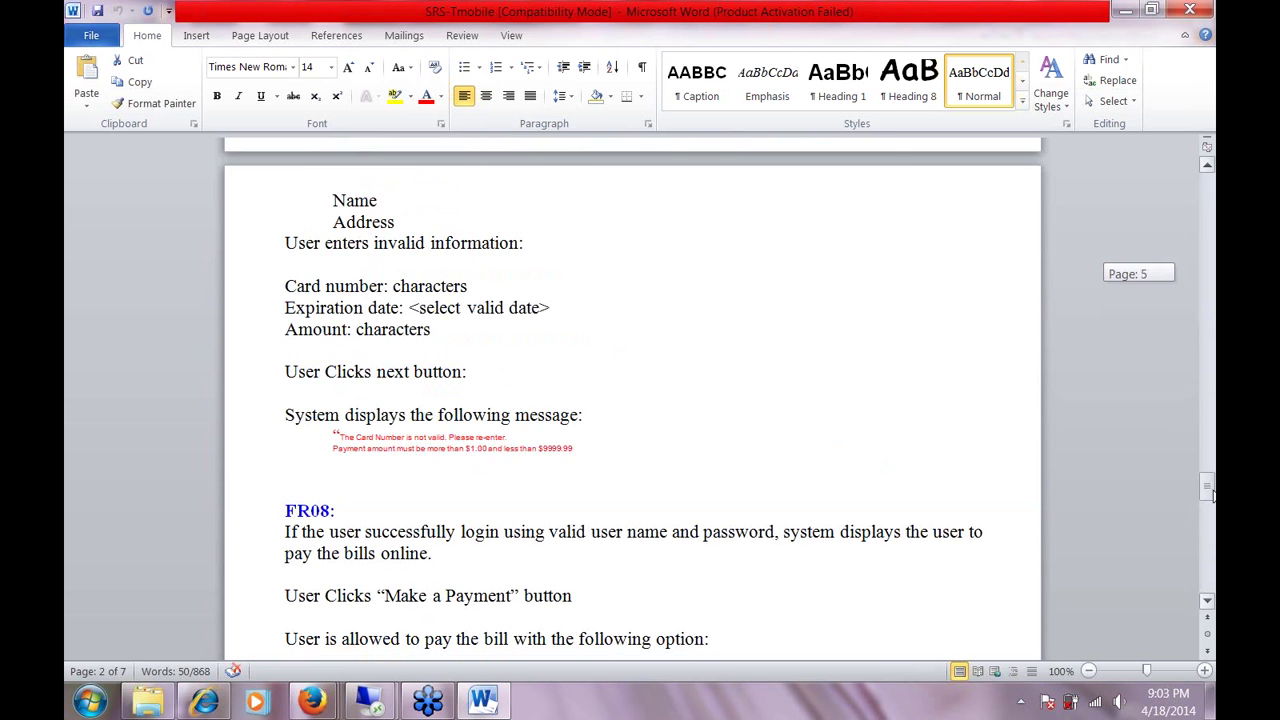
mouse_move(343, 708)
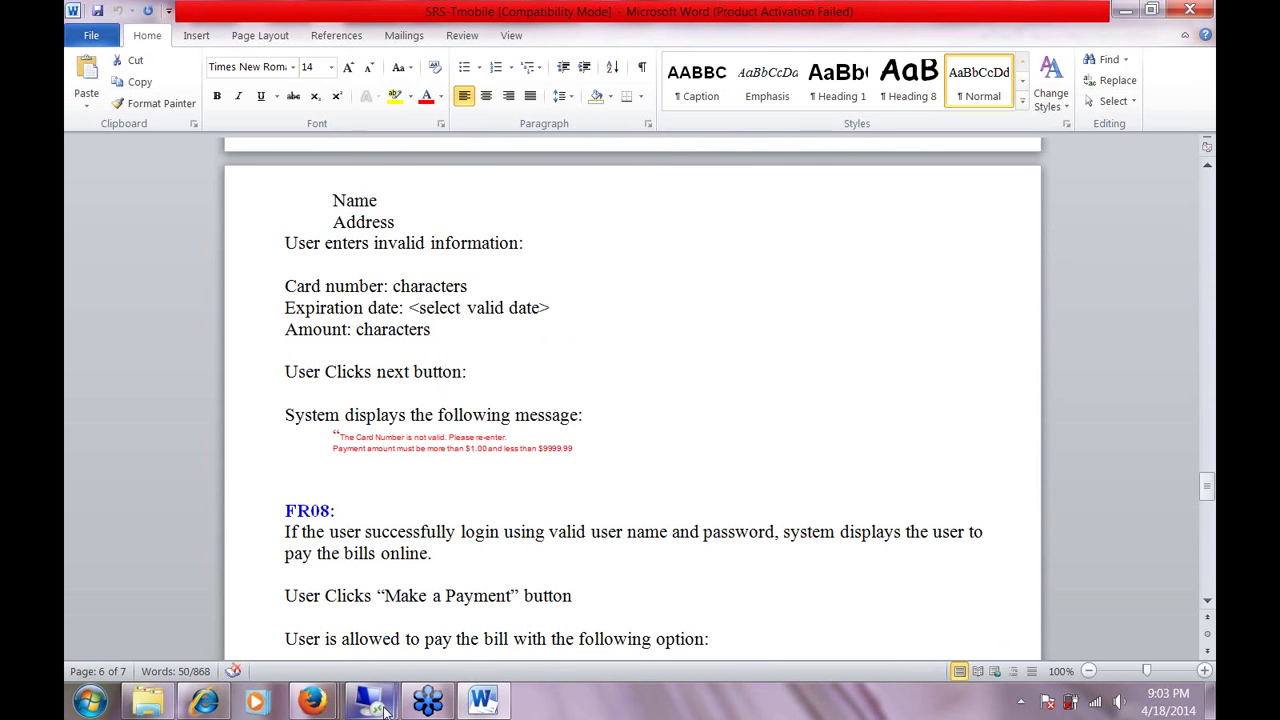
mouse_move(384, 708)
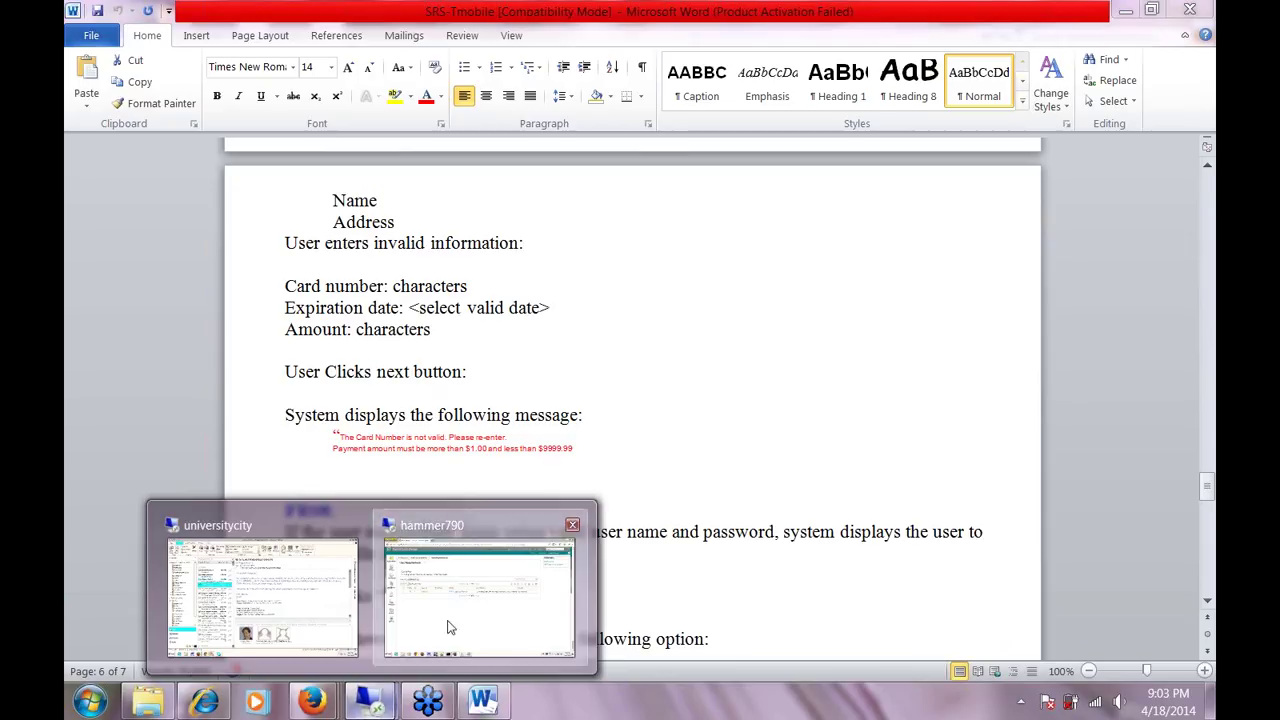
click(448, 627)
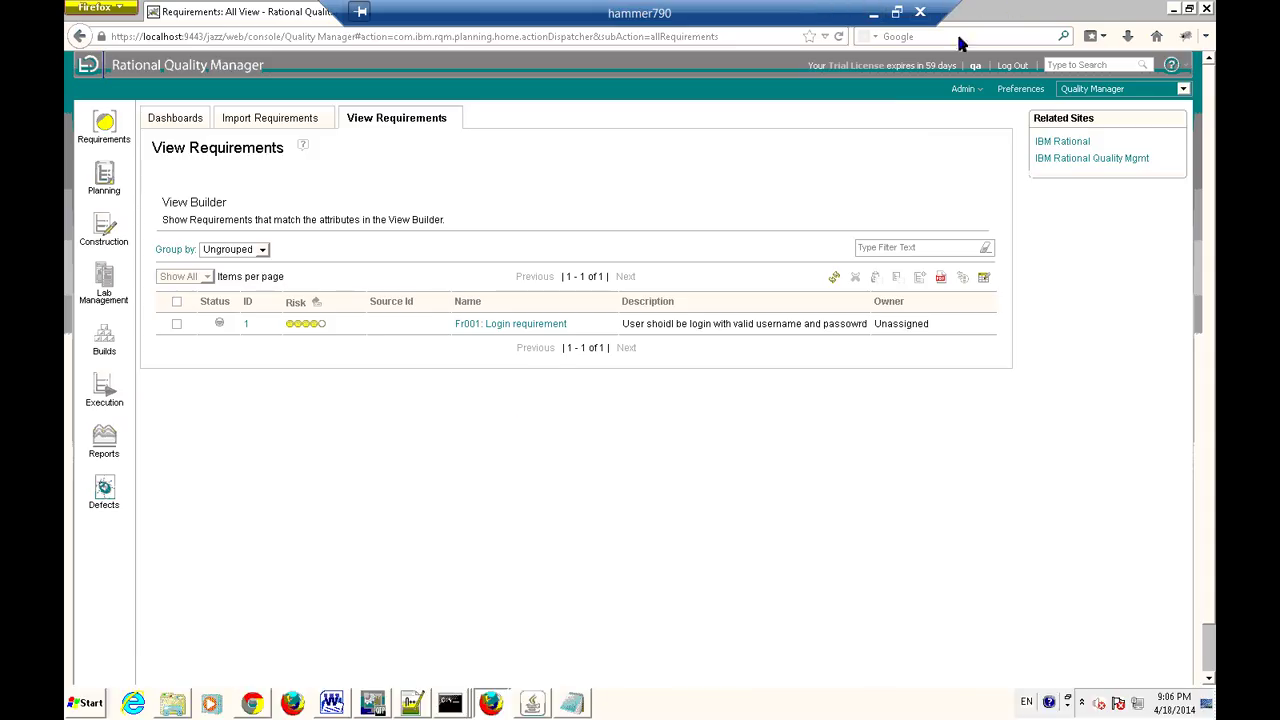
click(875, 14)
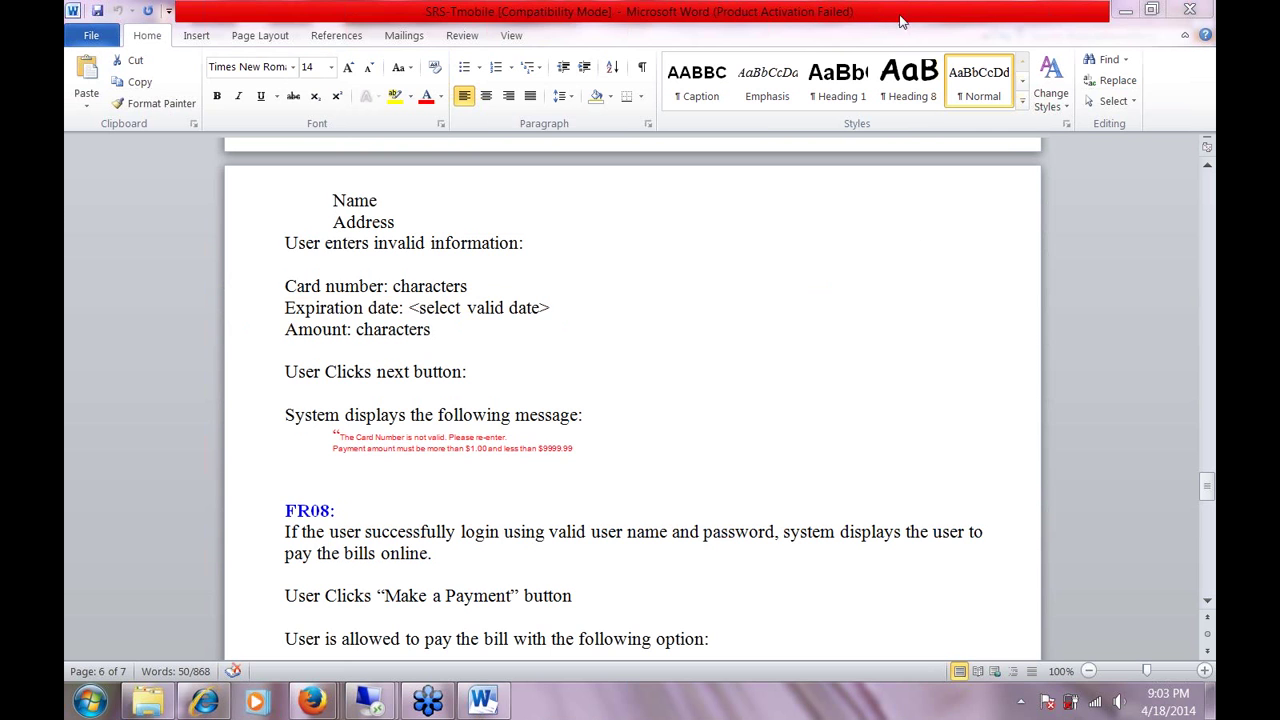
click(1133, 11)
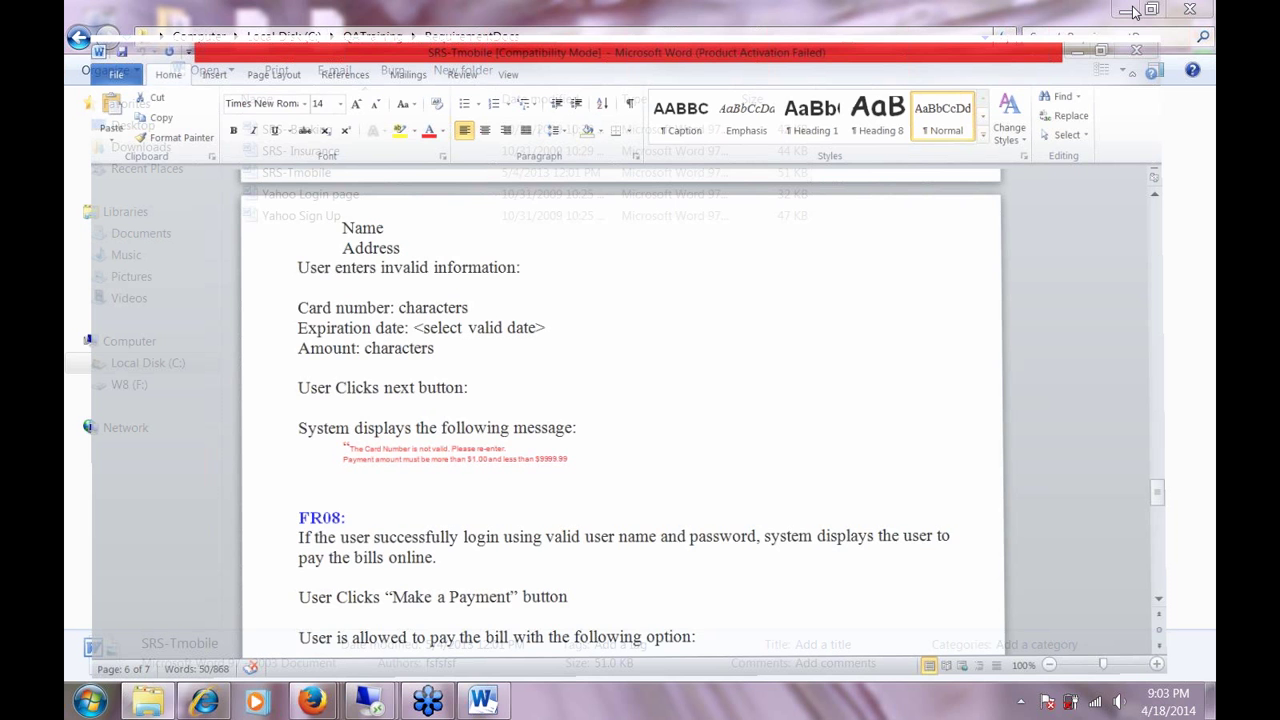
click(1133, 11)
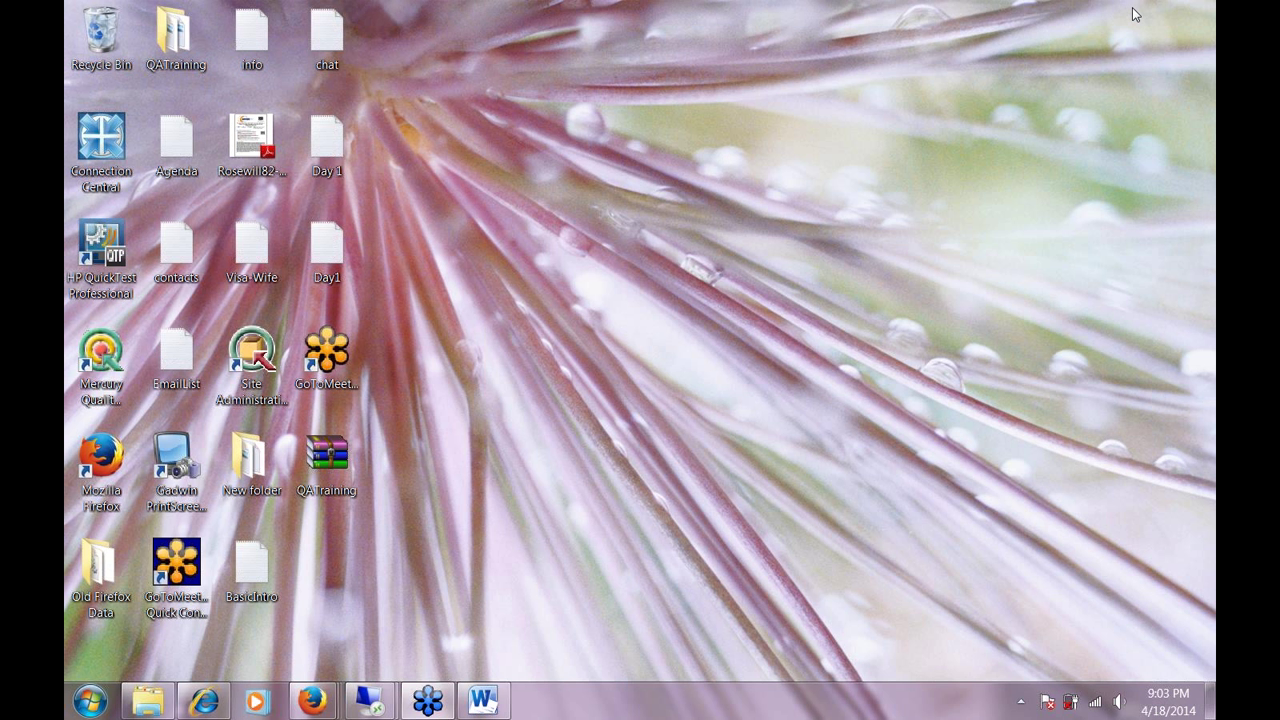
click(368, 700)
click(509, 545)
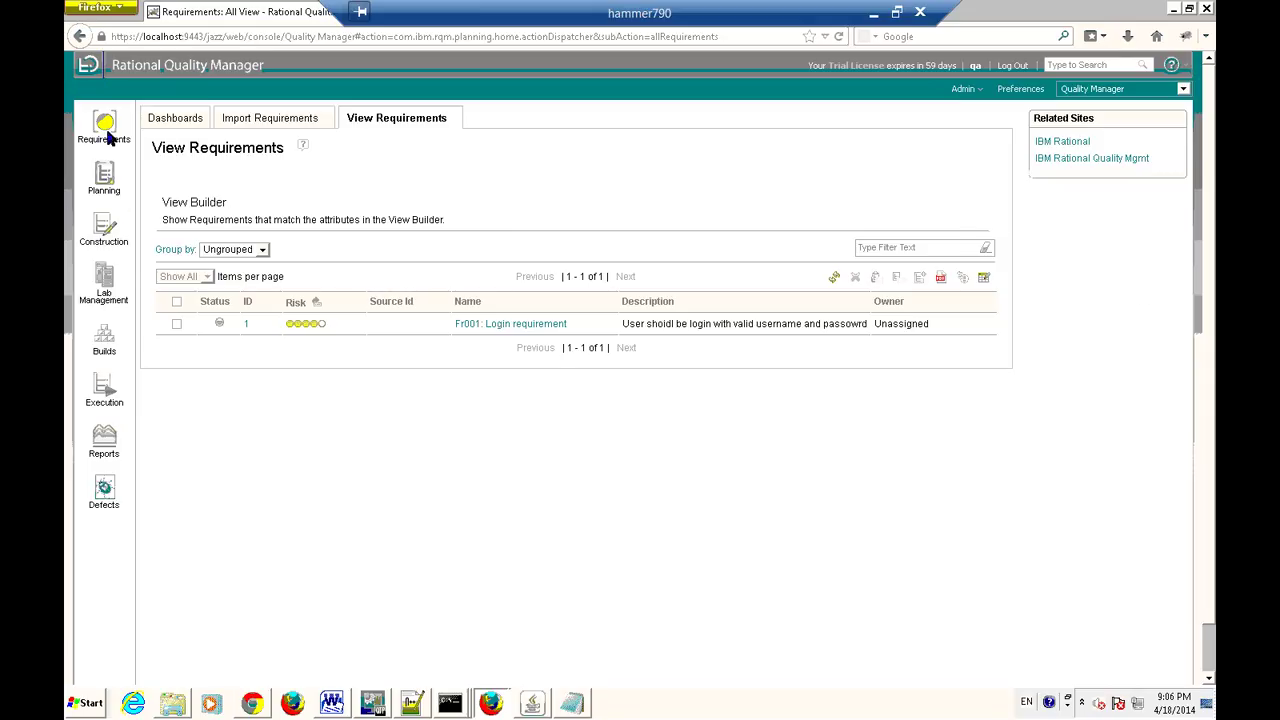
Create a new requirement, check its Links section without attaching a file, and view its Approvals.
mouse_move(108, 137)
click(215, 126)
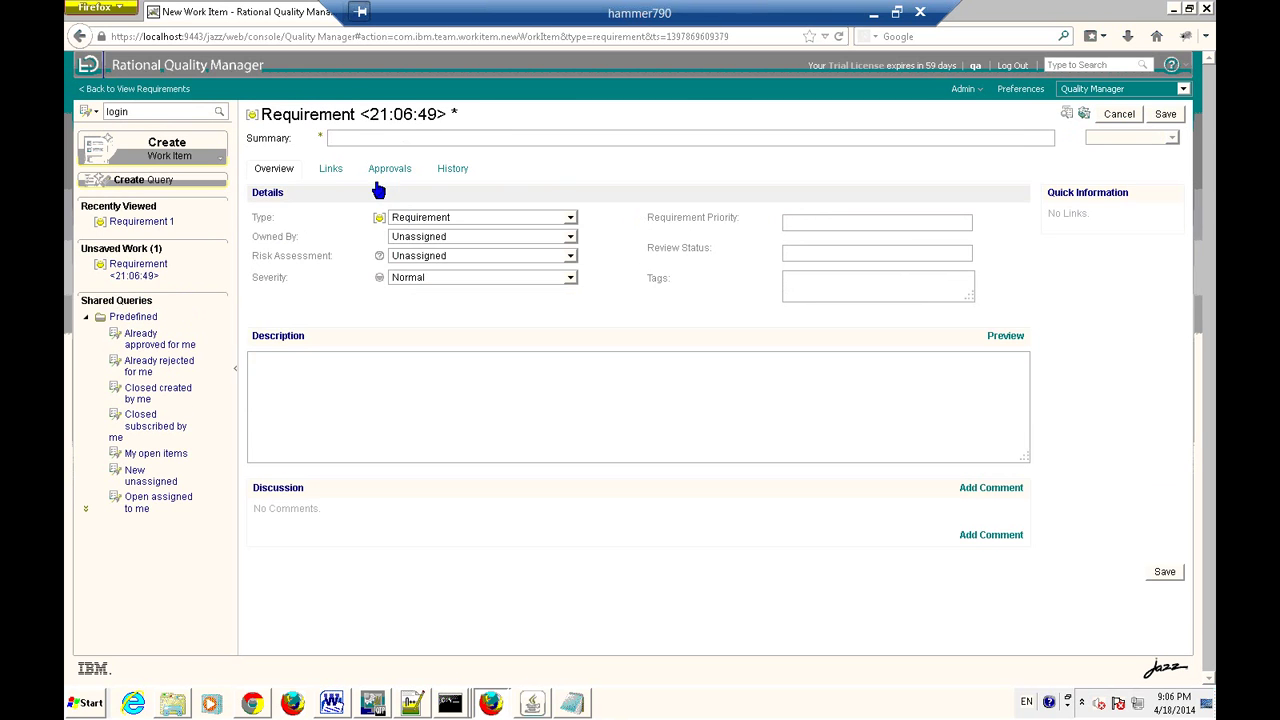
click(330, 168)
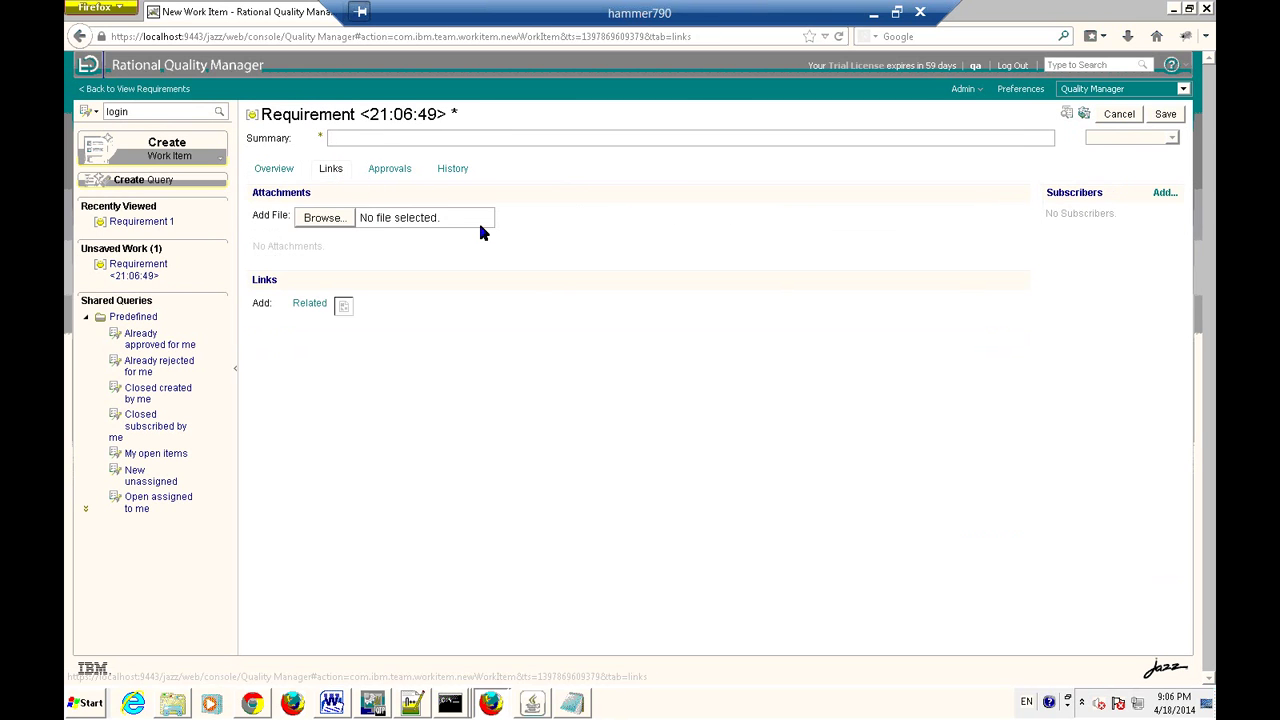
click(326, 221)
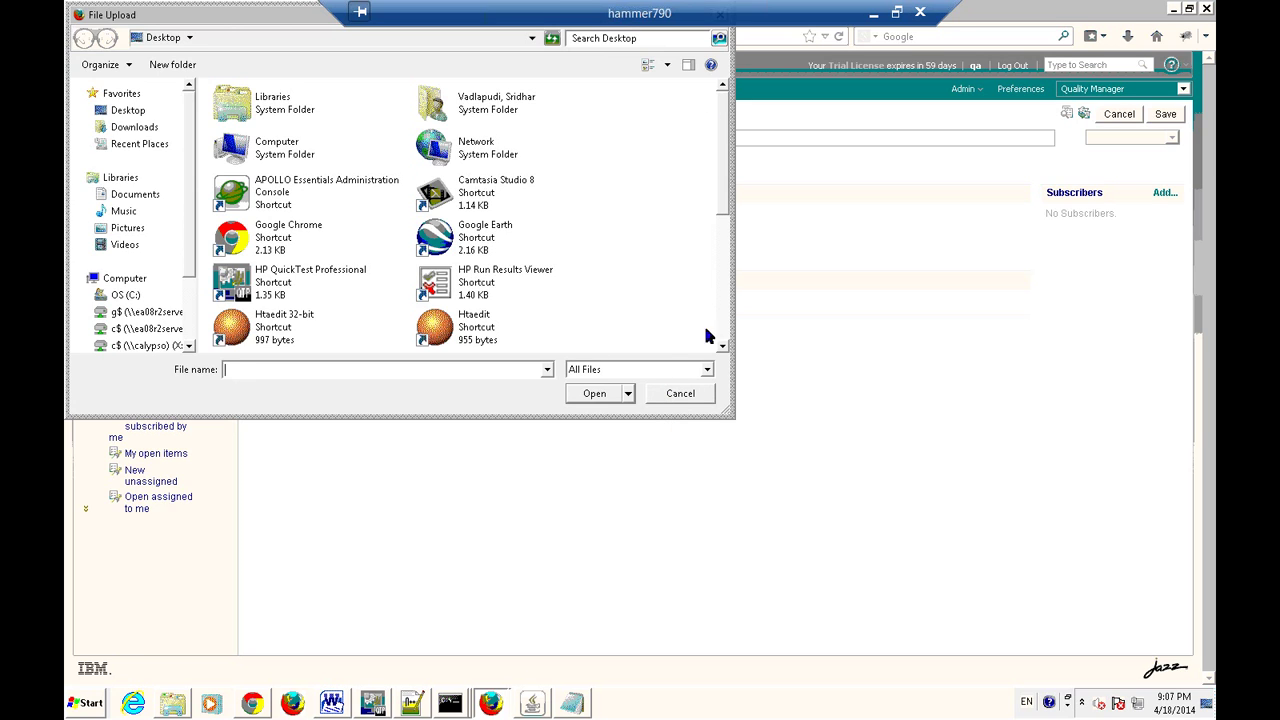
click(680, 394)
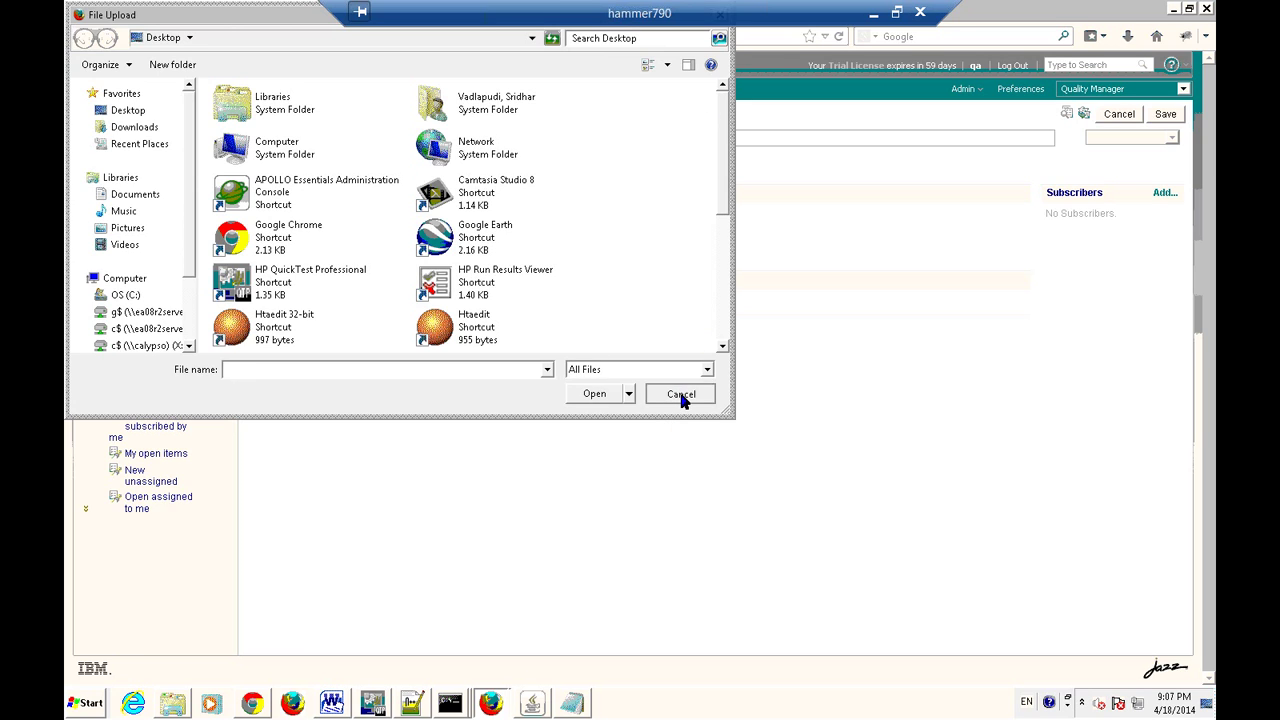
click(388, 172)
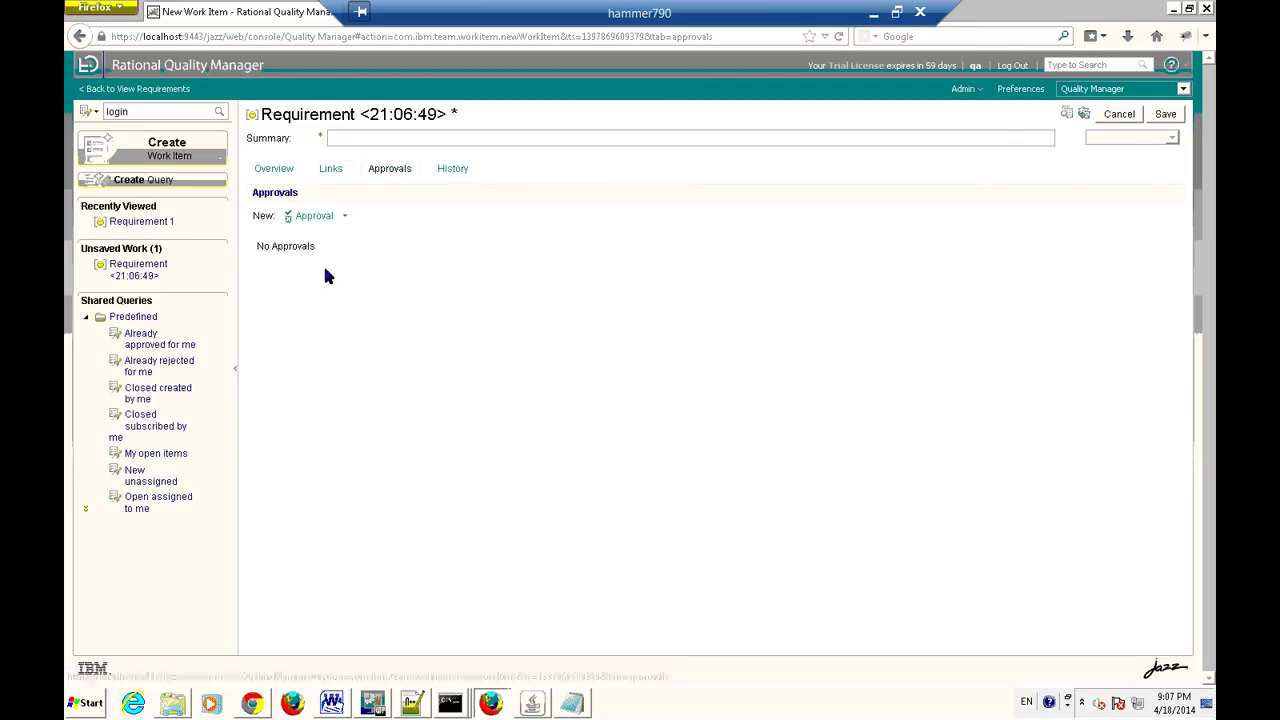
Add a Review approval to the new requirement and view its empty History.
click(344, 215)
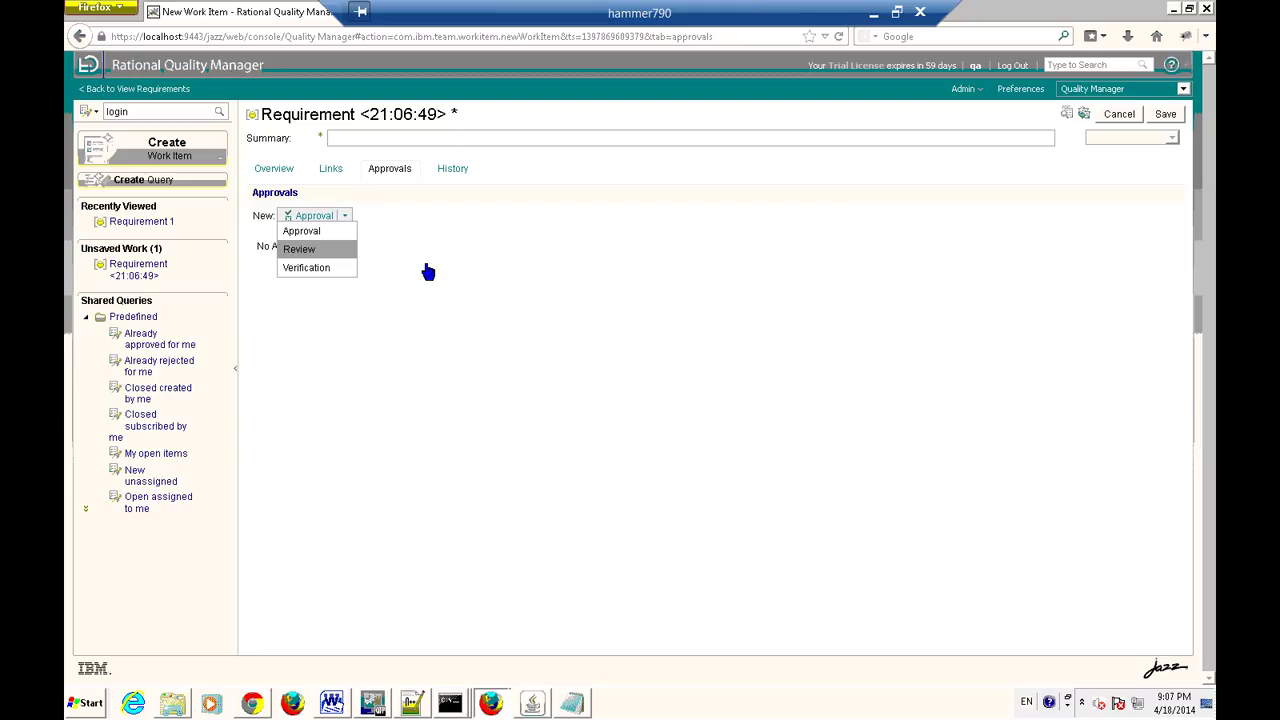
key(Return)
click(447, 168)
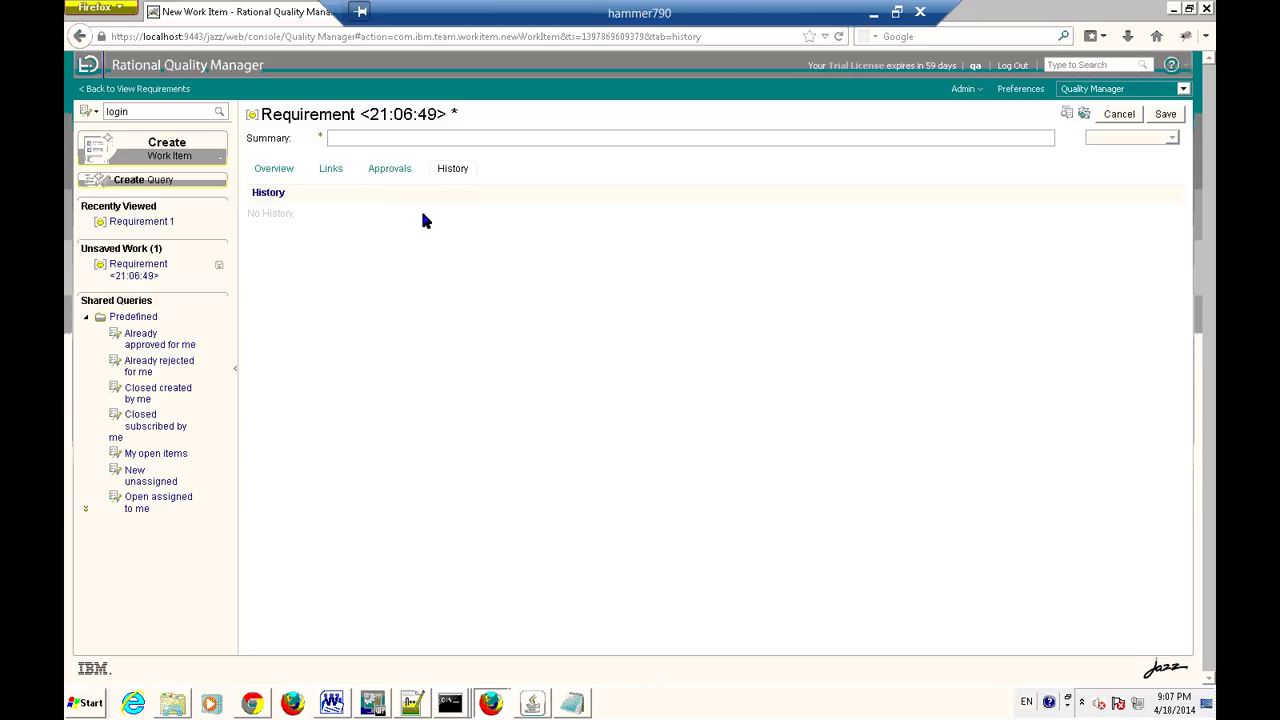
Switch the new requirement back to its Overview with details, description and discussion sections.
click(278, 178)
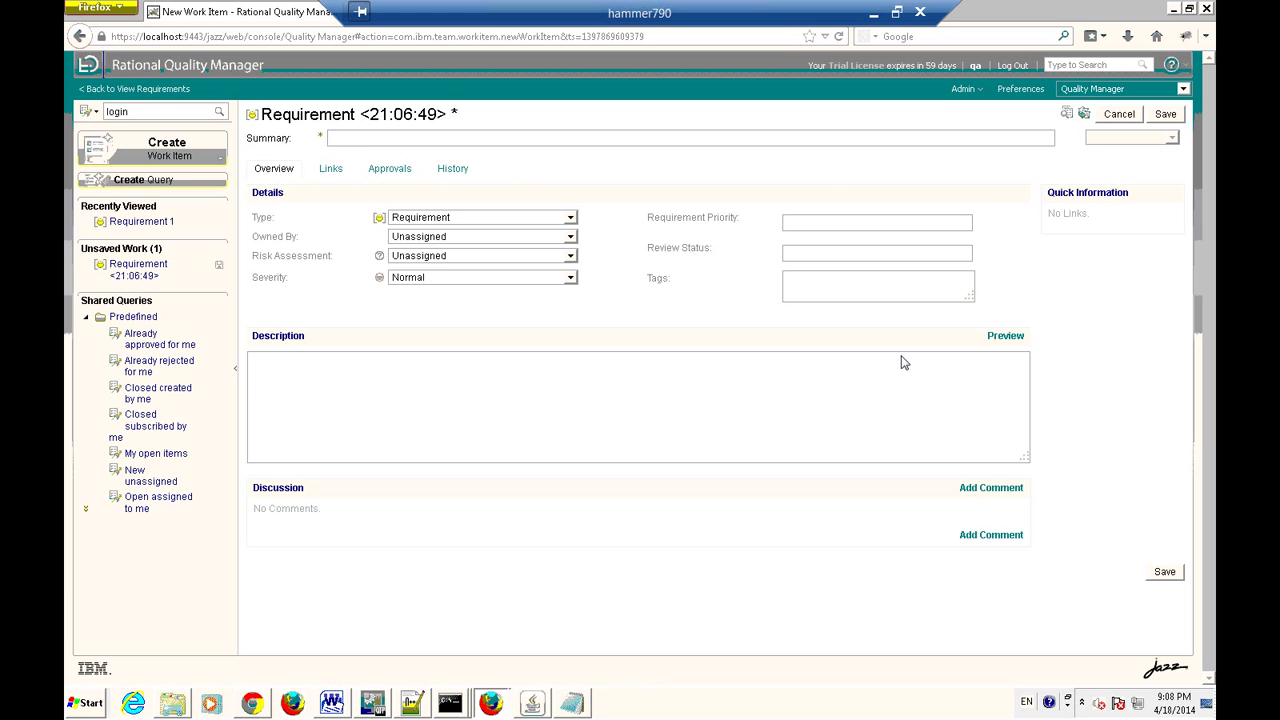
Minimize the remote session and bring up the SRS-Tmobile document in Word.
click(876, 18)
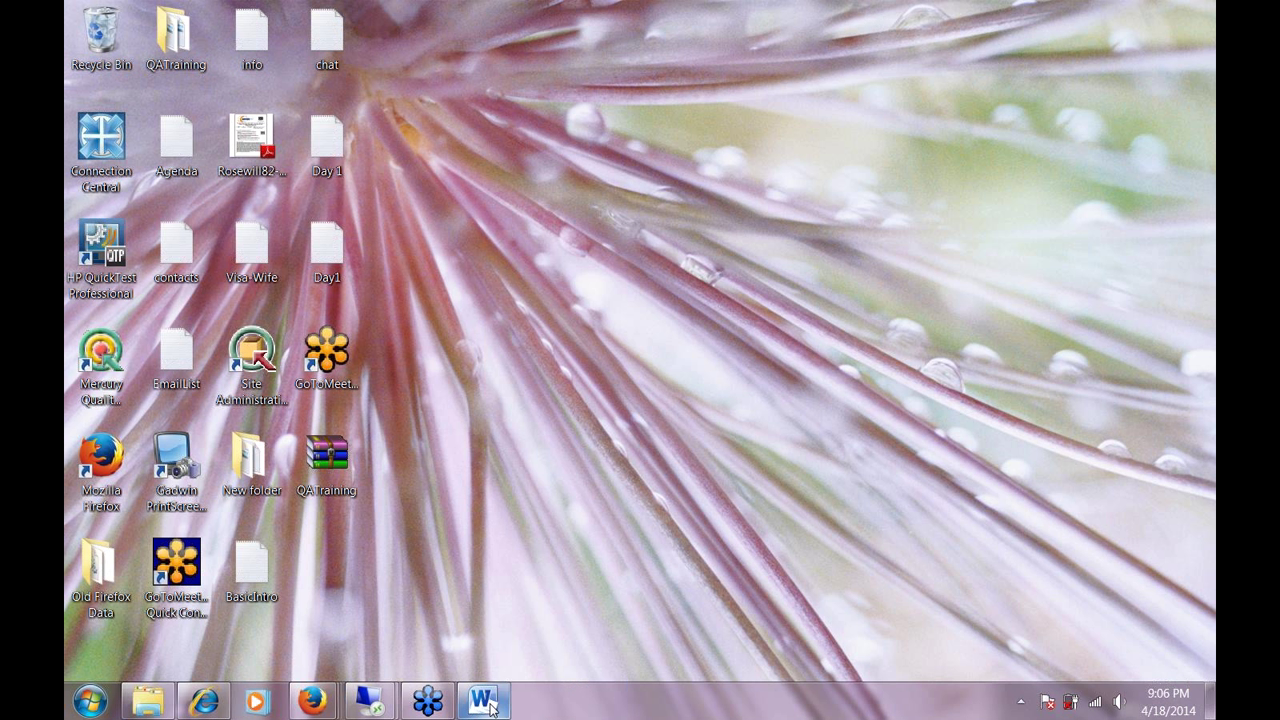
click(481, 702)
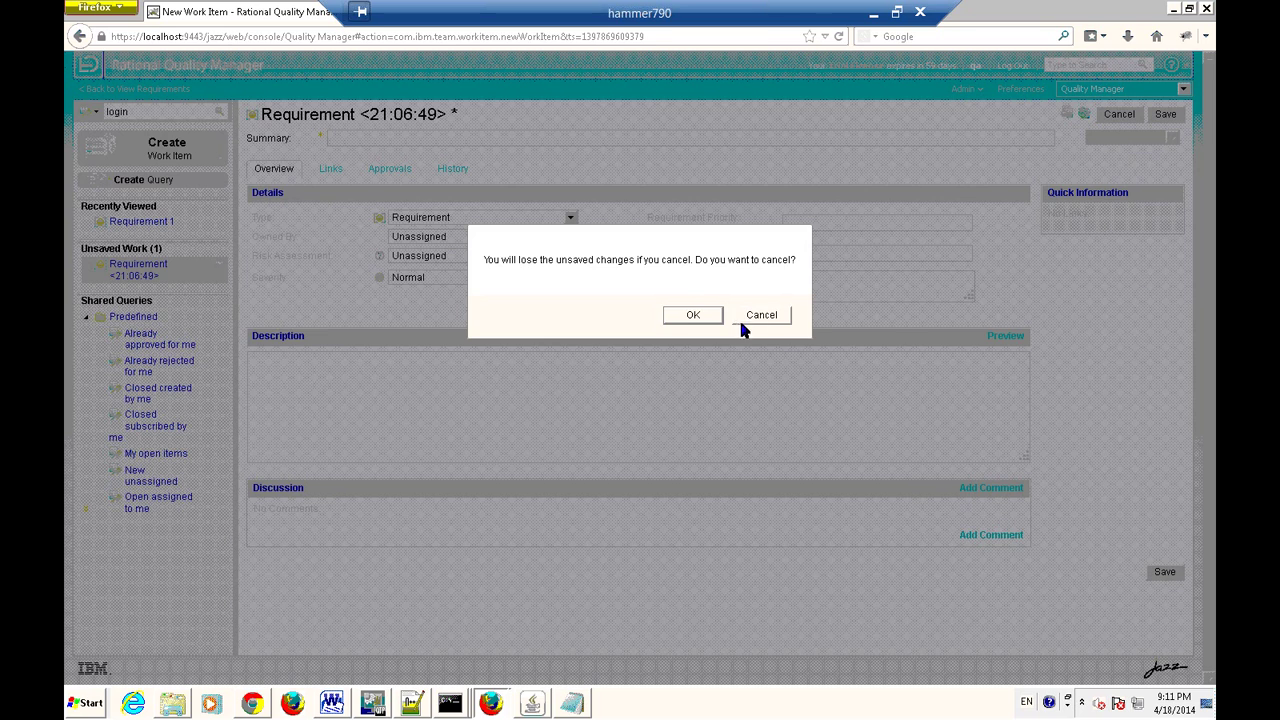
Discard the unsaved requirement and search work items for 'login', finding Fr001: Login requirement.
click(695, 316)
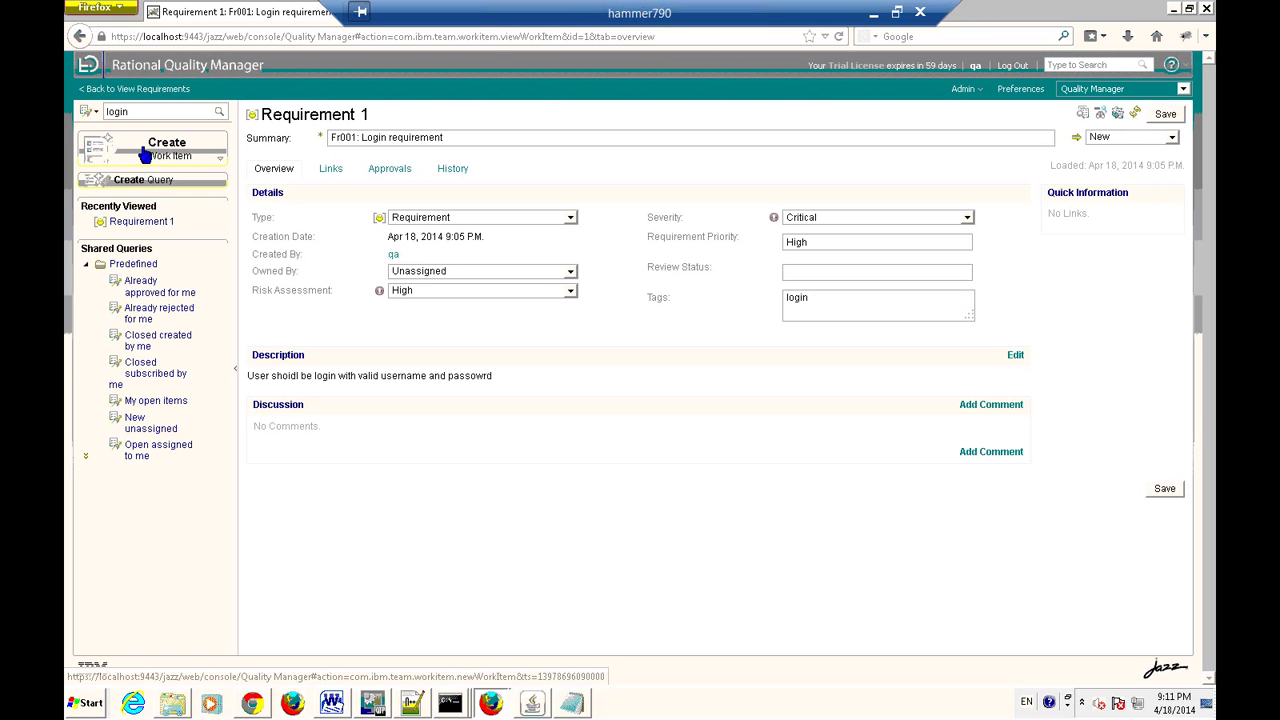
click(174, 113)
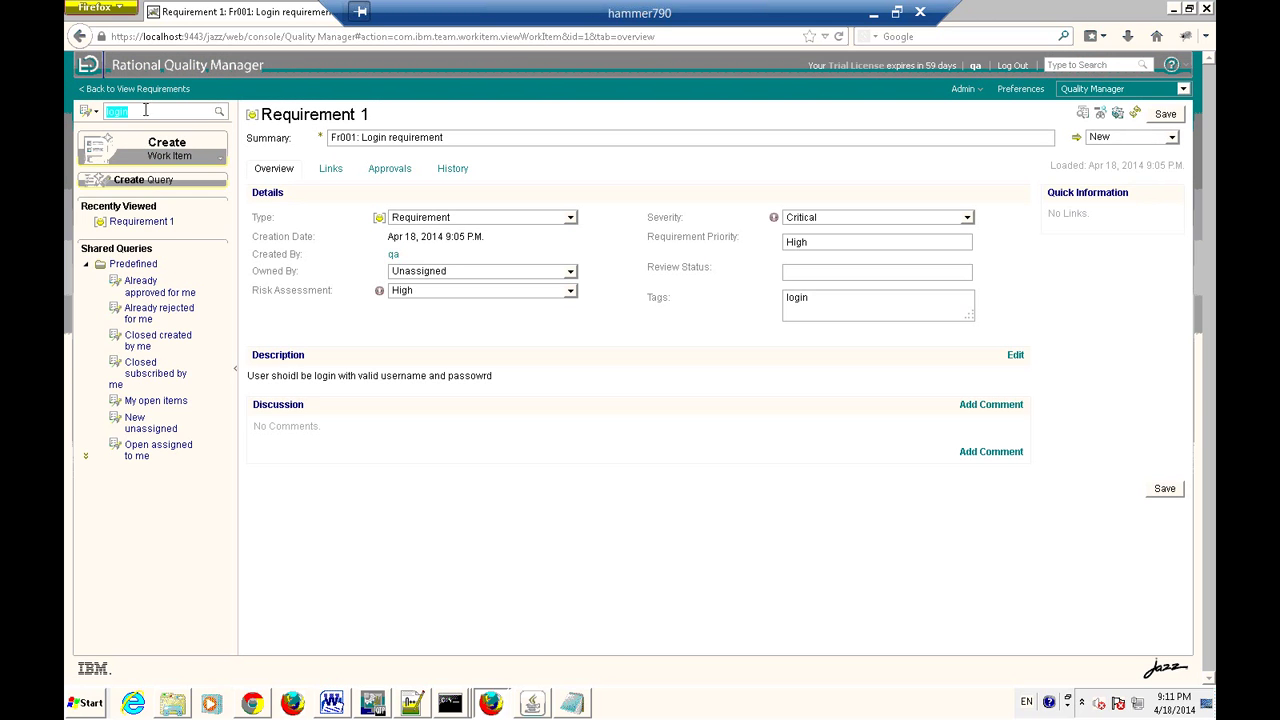
click(182, 117)
click(219, 113)
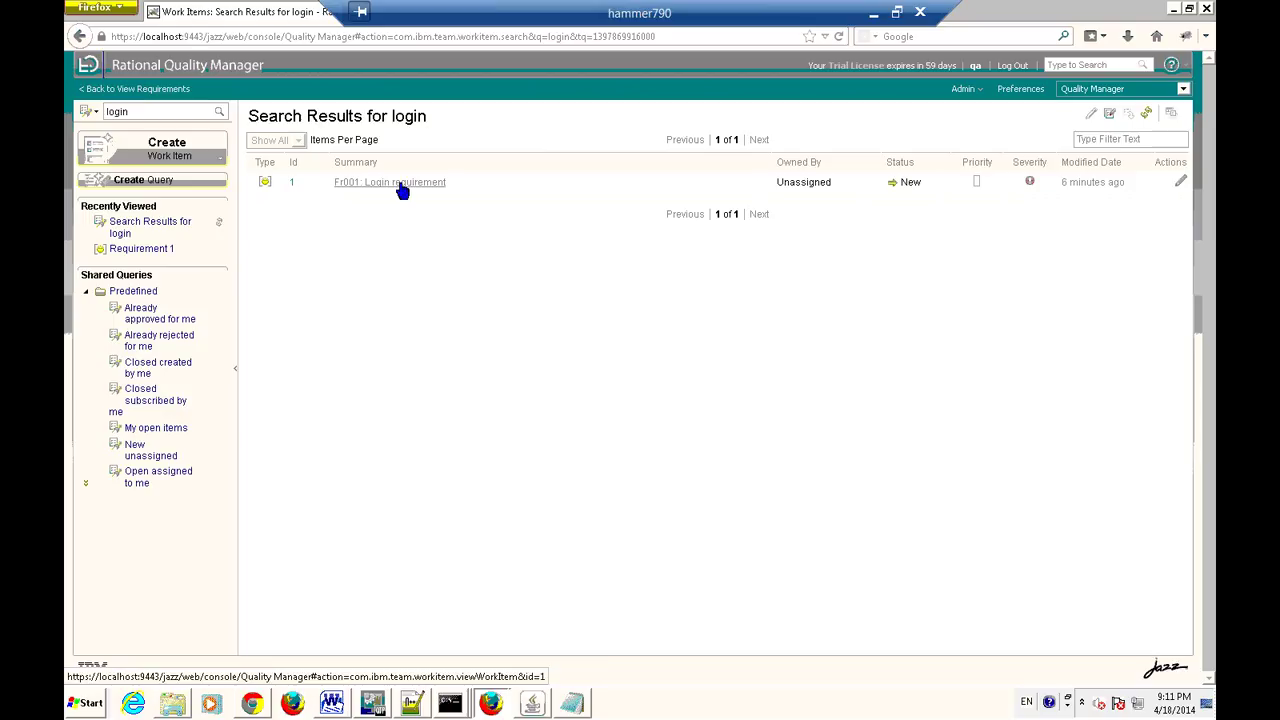
drag(135, 111, 75, 110)
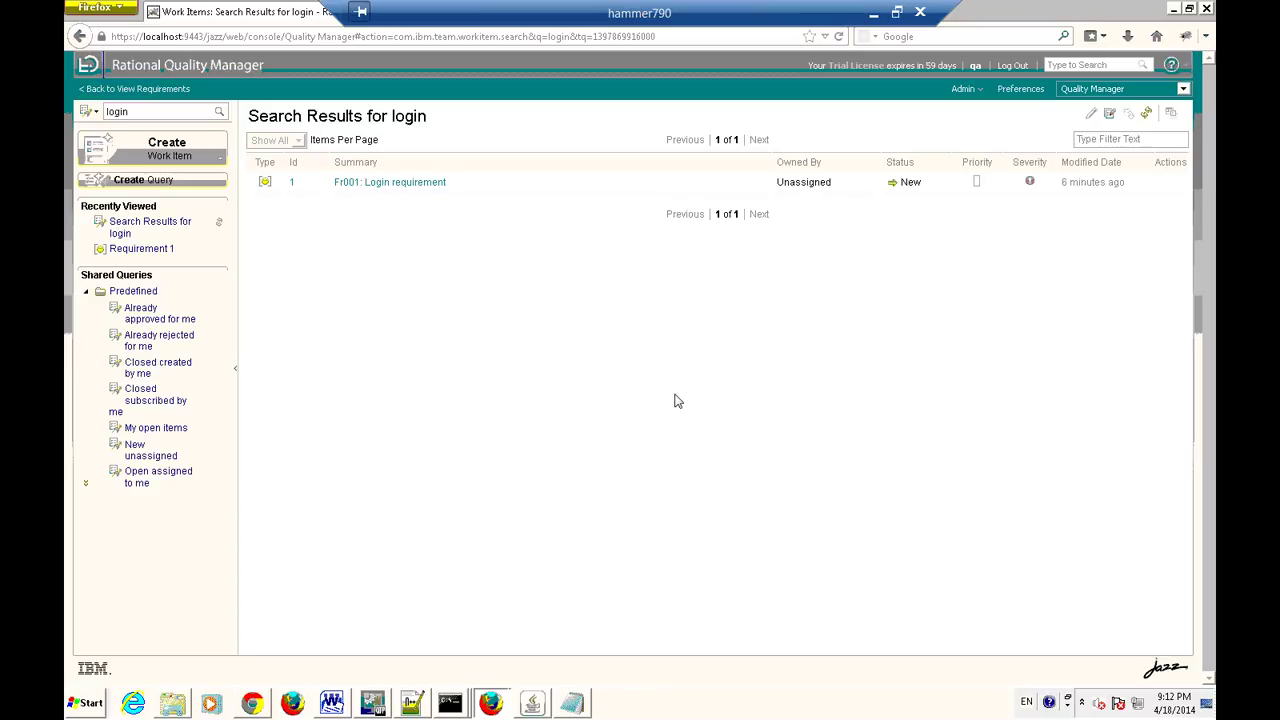
Open Fr001: Login requirement and select its description text to review it.
click(380, 186)
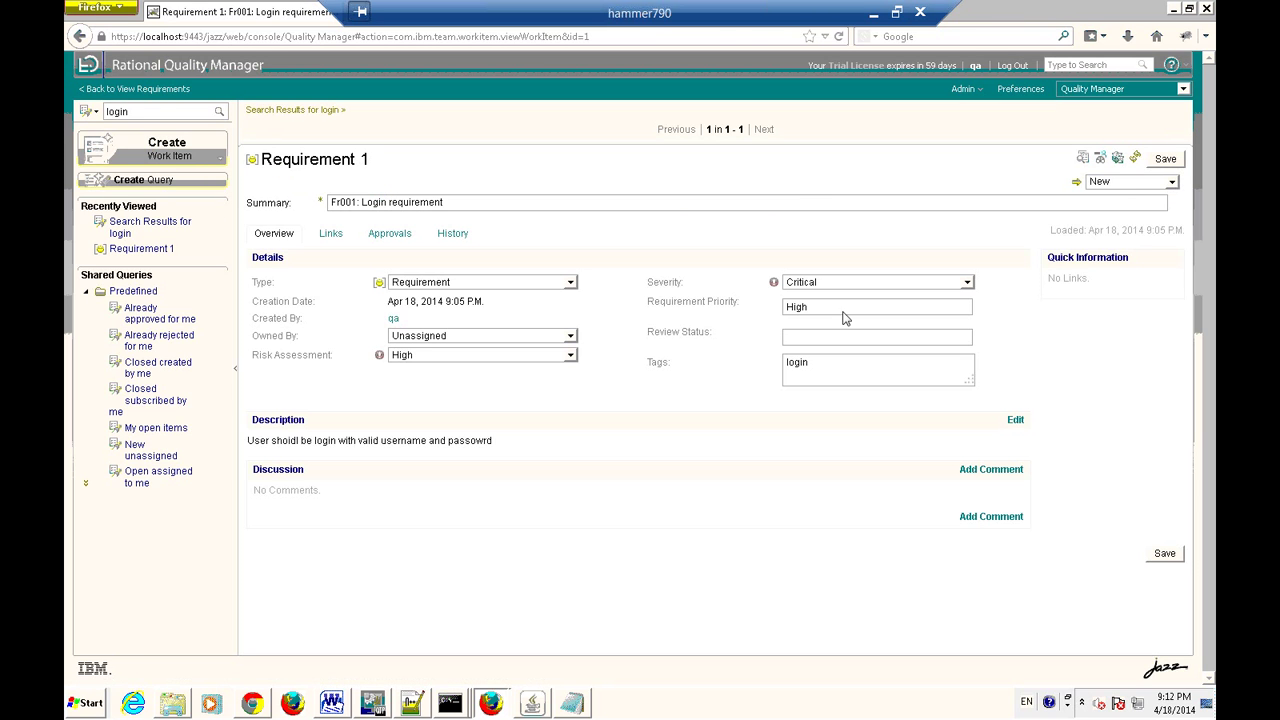
drag(517, 443, 378, 457)
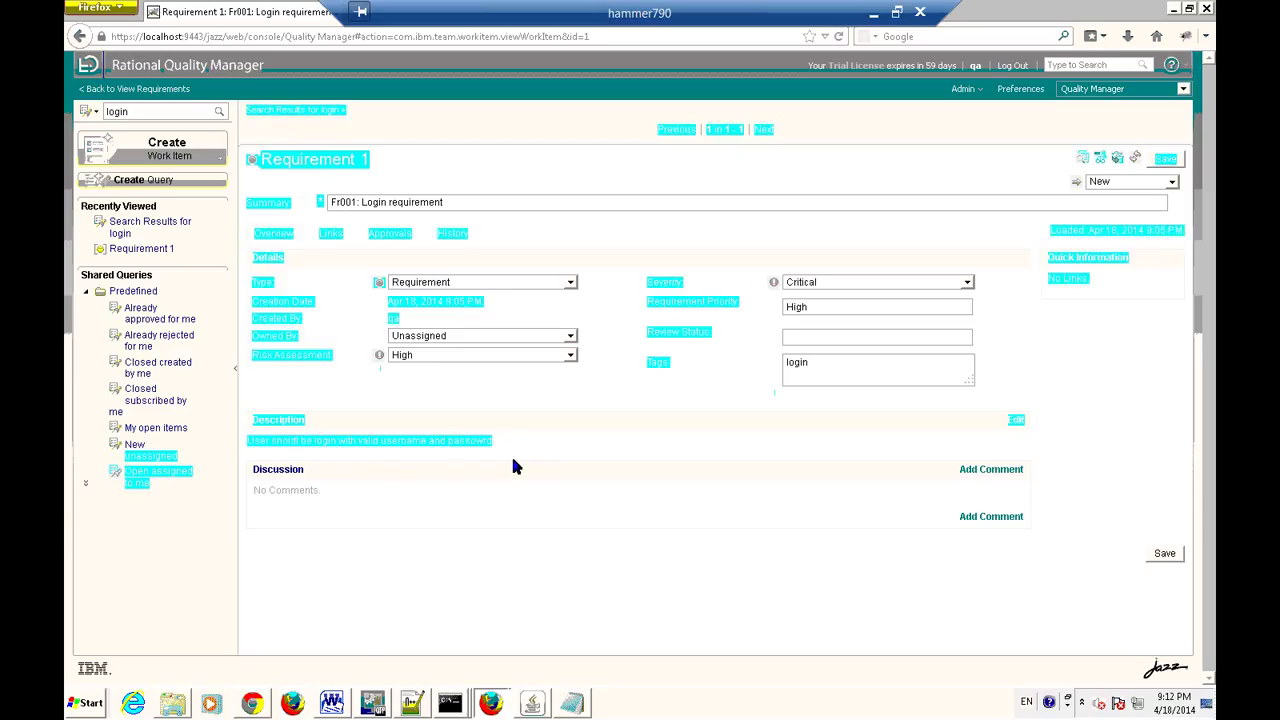
drag(503, 441, 247, 449)
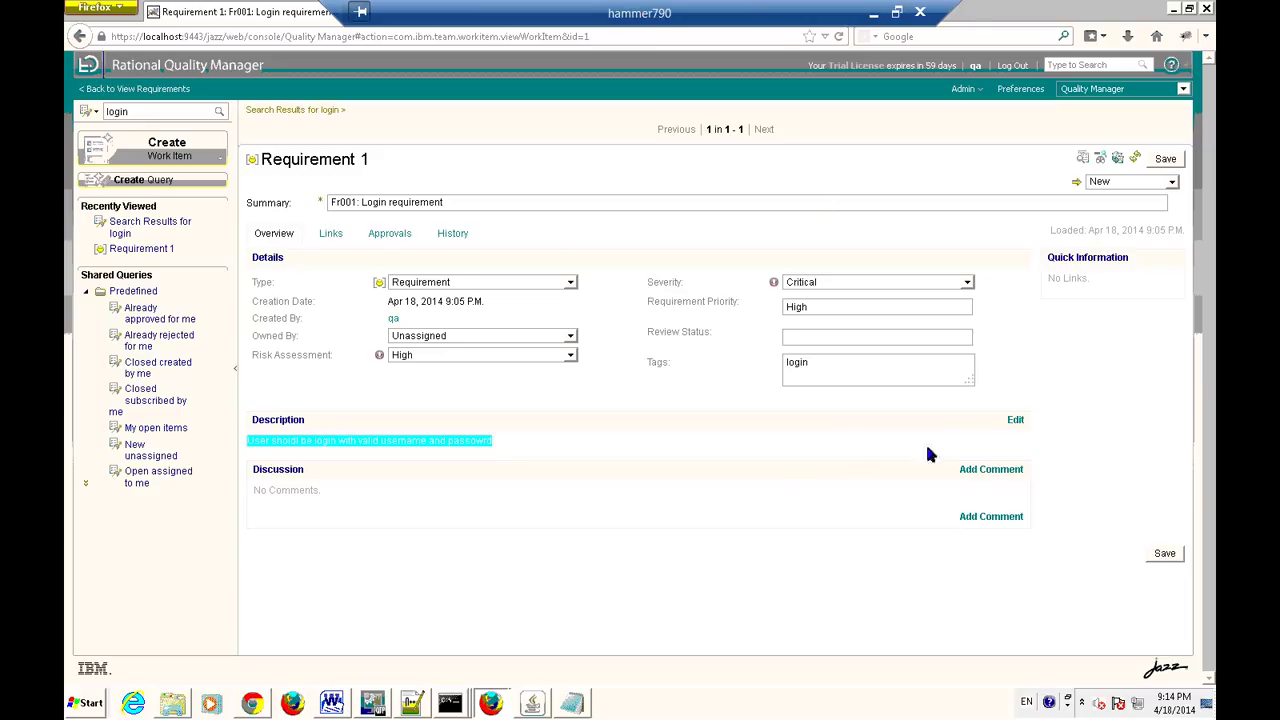
Go back to the View Requirements list showing Fr001: Login requirement.
click(110, 89)
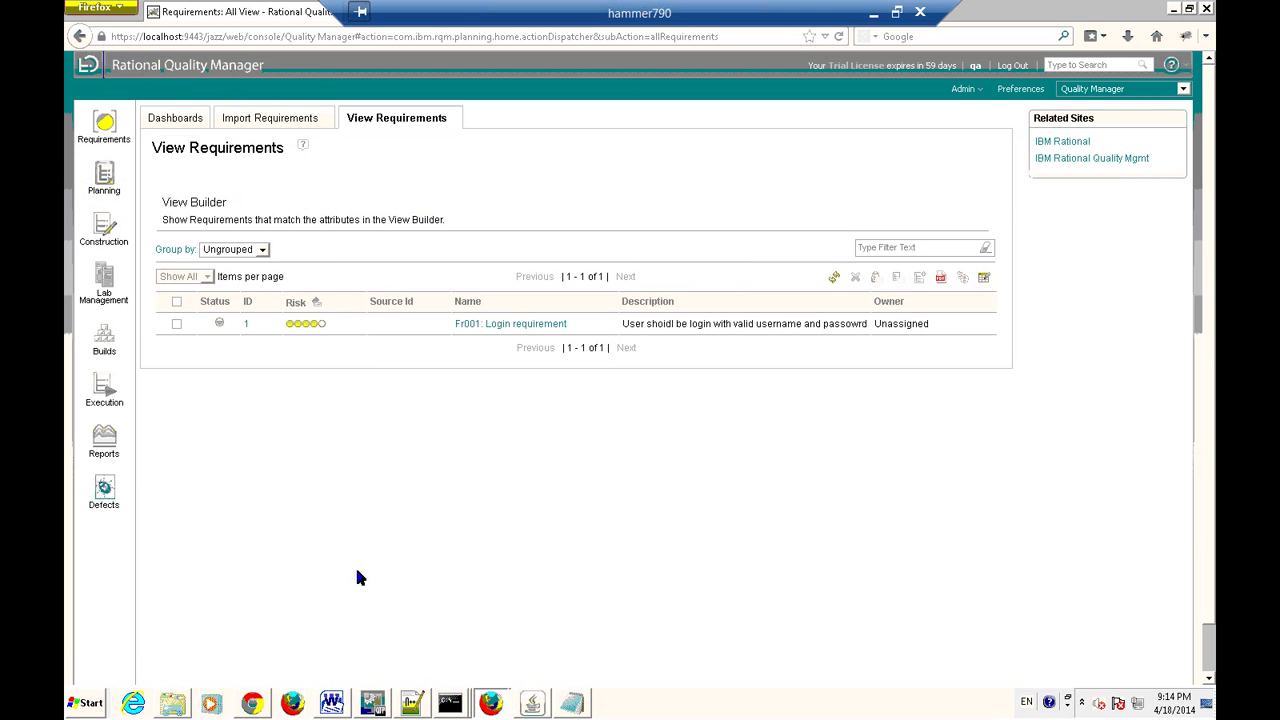
mouse_move(102, 193)
mouse_move(110, 185)
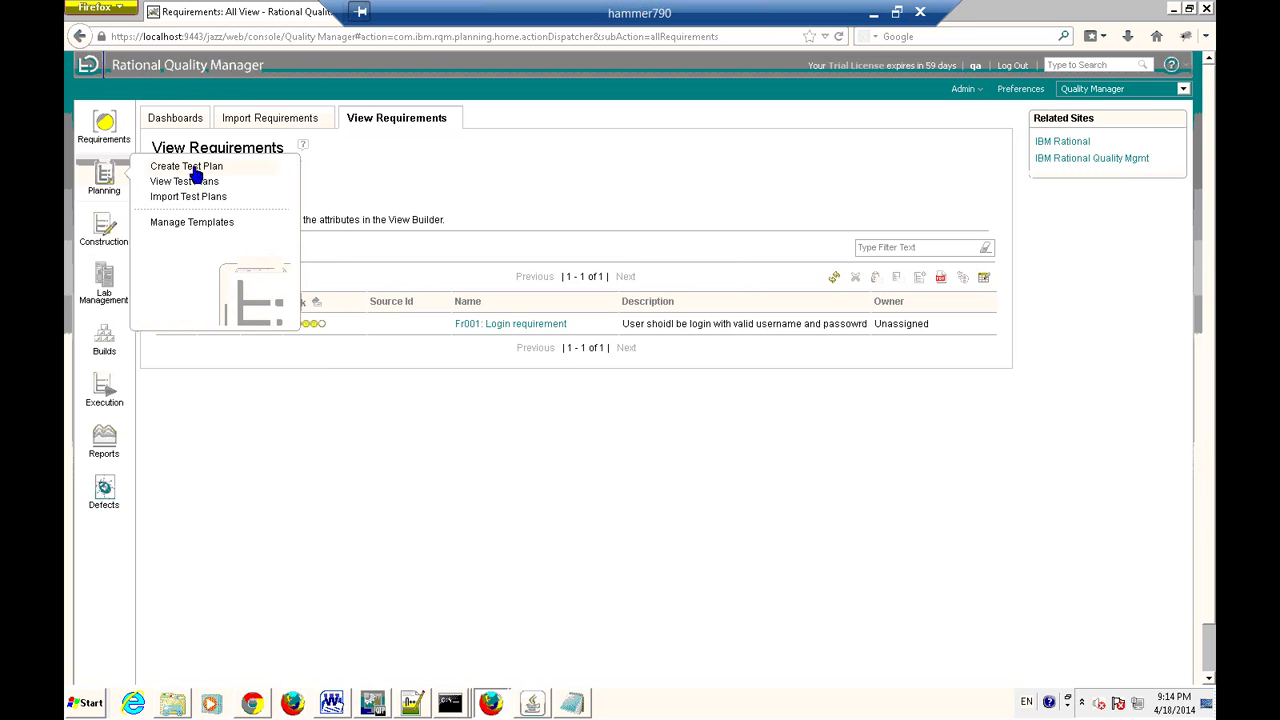
Create a test plan from the Default Test Plan Template and erase the name placeholder.
click(191, 167)
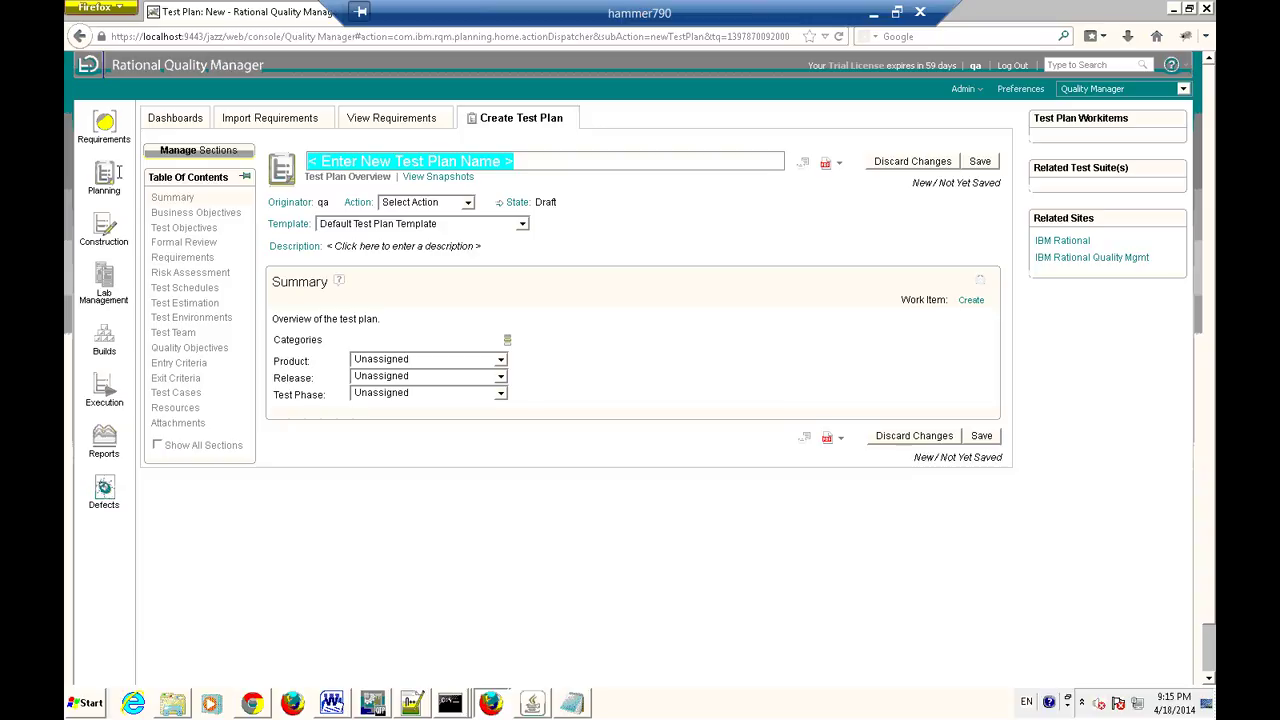
key(BackSpace)
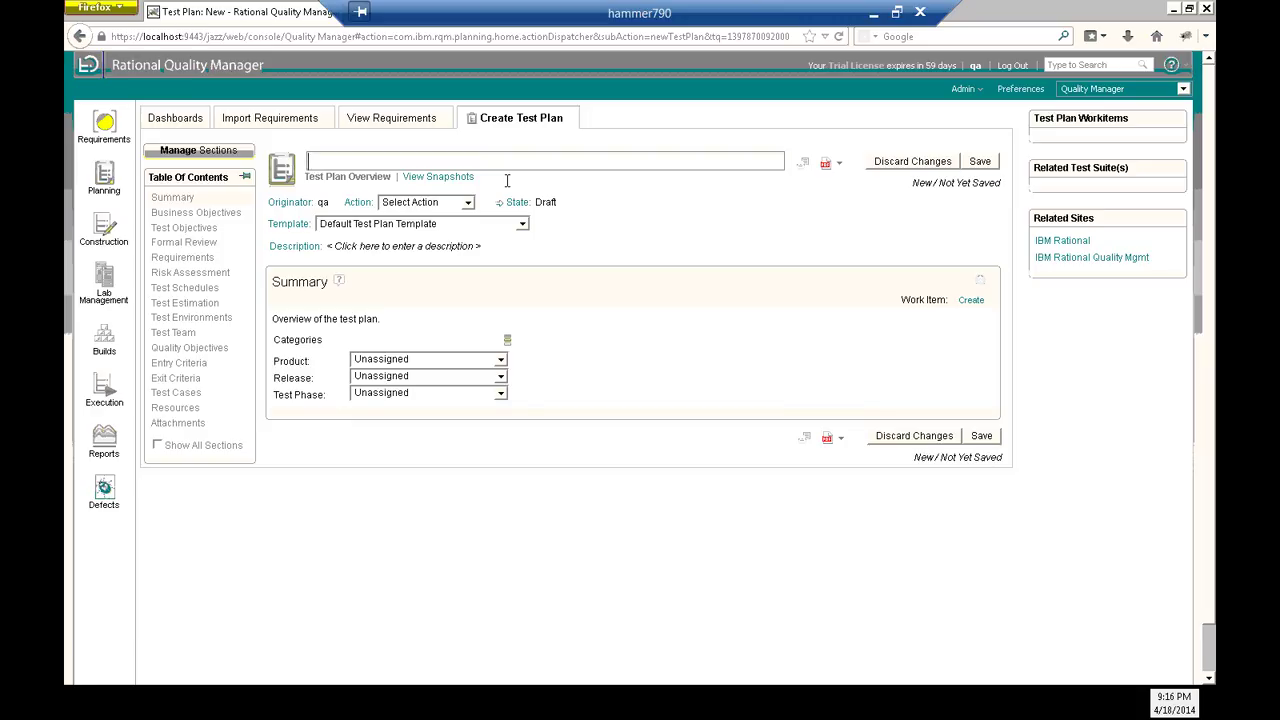
Name the test plan 'tmobile project tets plan', correcting the mistyped start.
text(le)
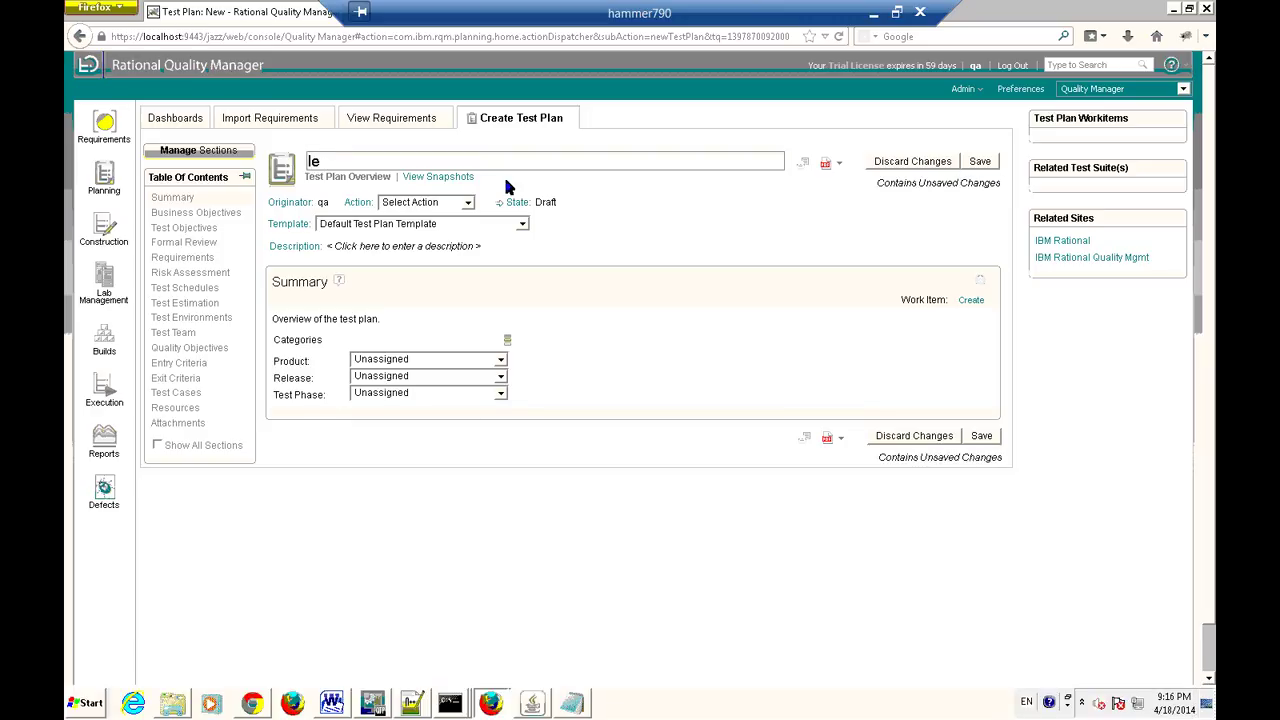
key(BackSpace)
key(BackSpace)
text(tmobile project tets plan)
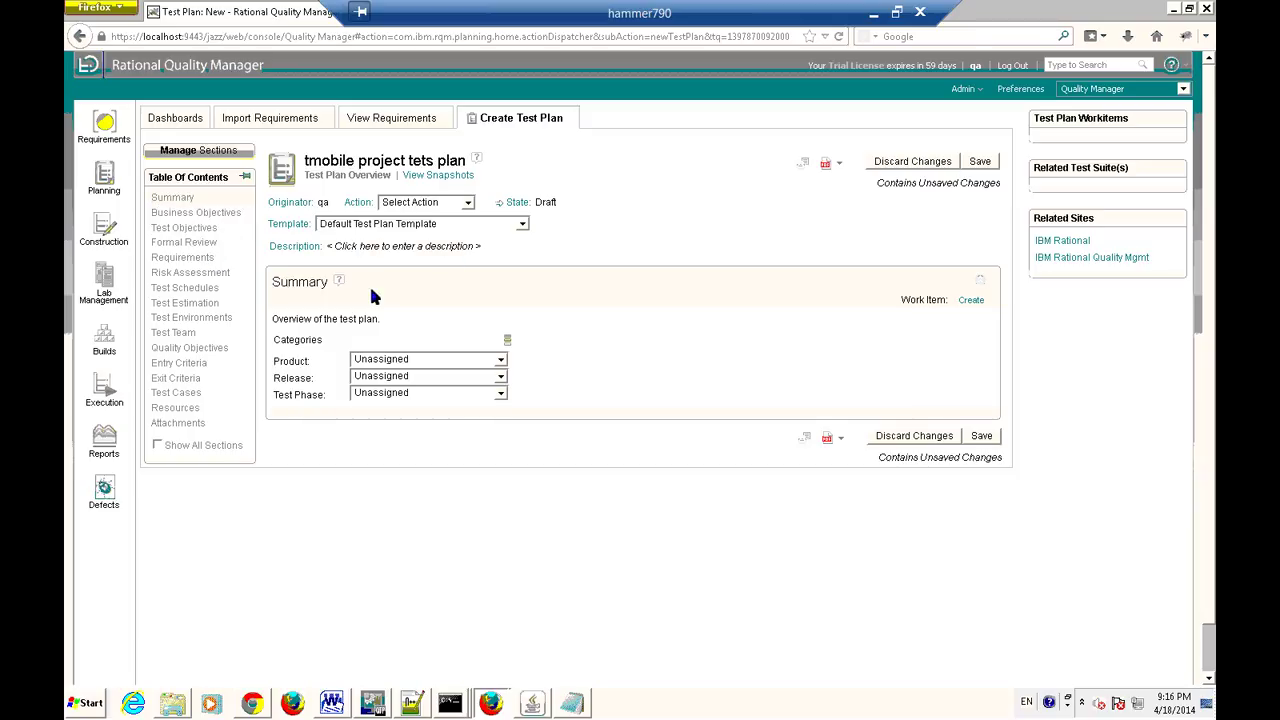
Check Business Objectives, return to Summary, and begin editing the test plan description.
click(198, 215)
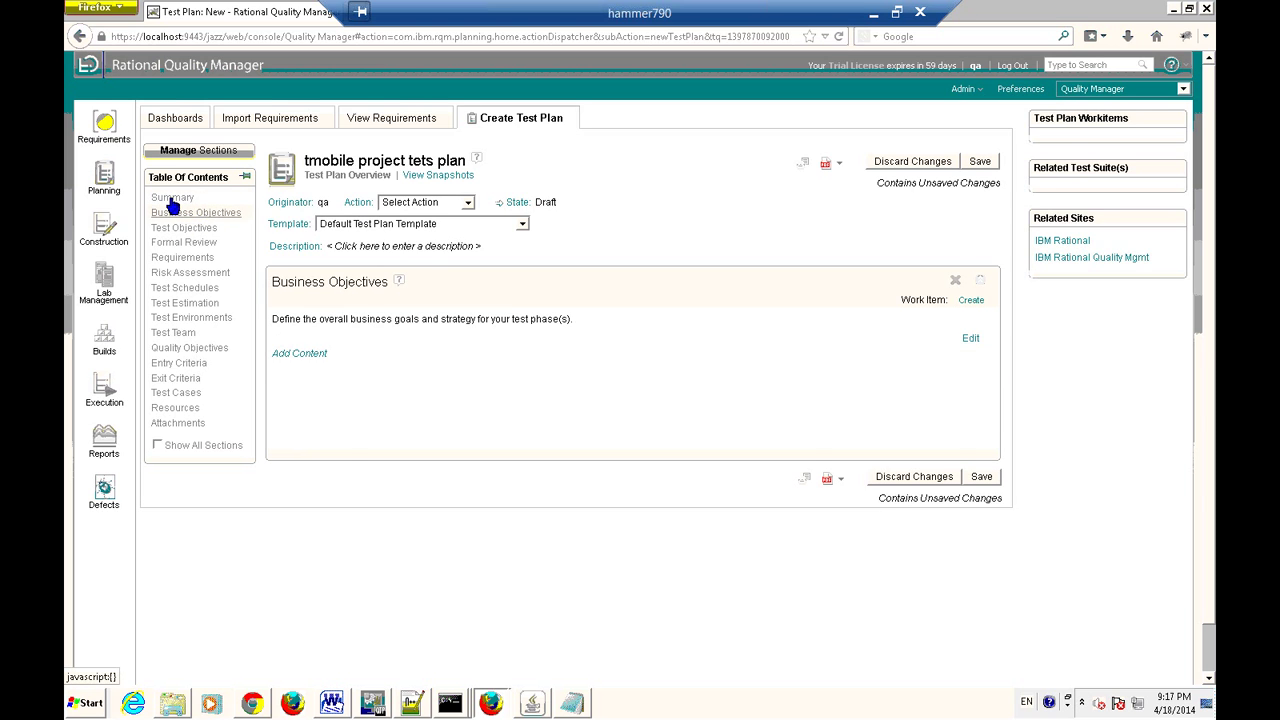
click(172, 199)
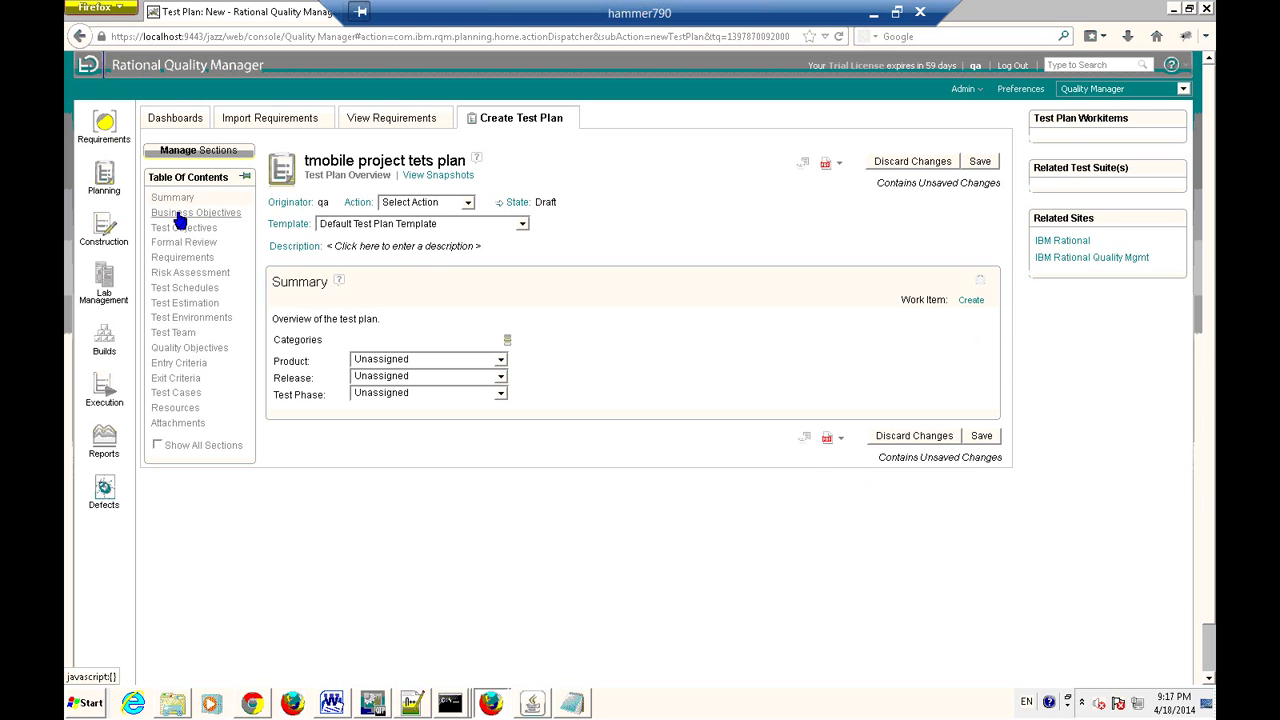
click(398, 248)
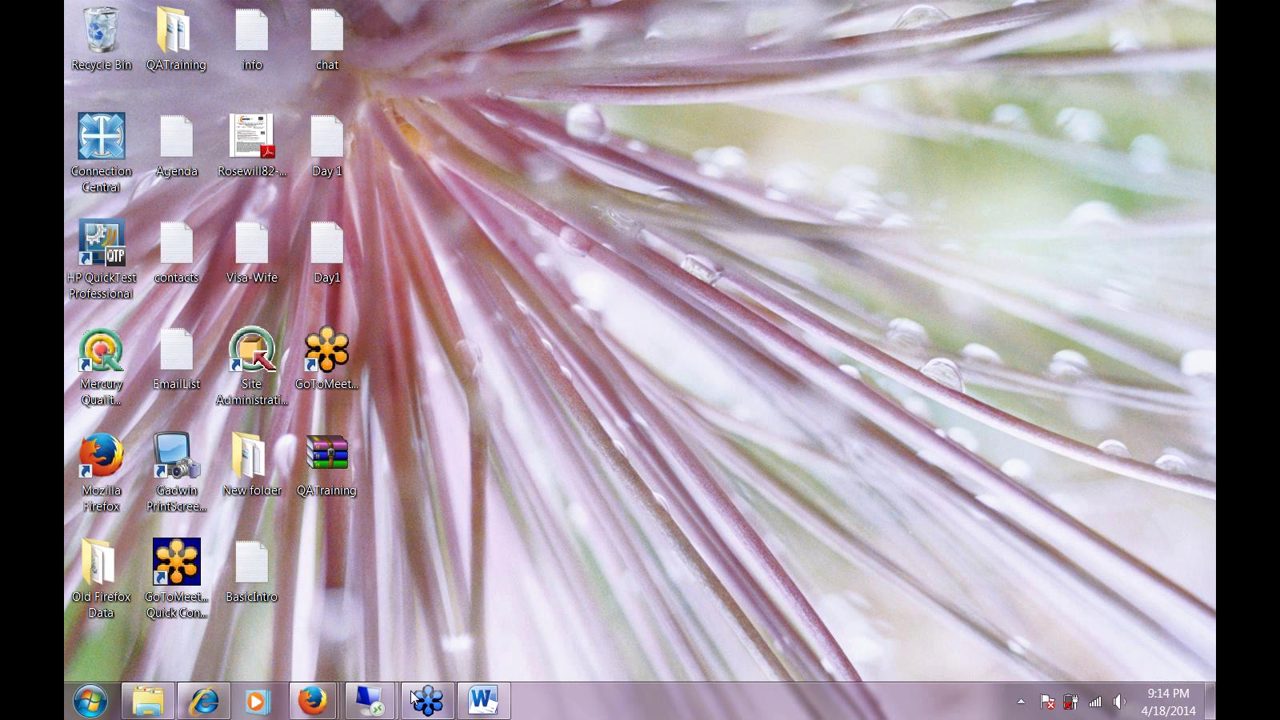
Open TestPlanSample from the QATraining folder in Word.
click(150, 703)
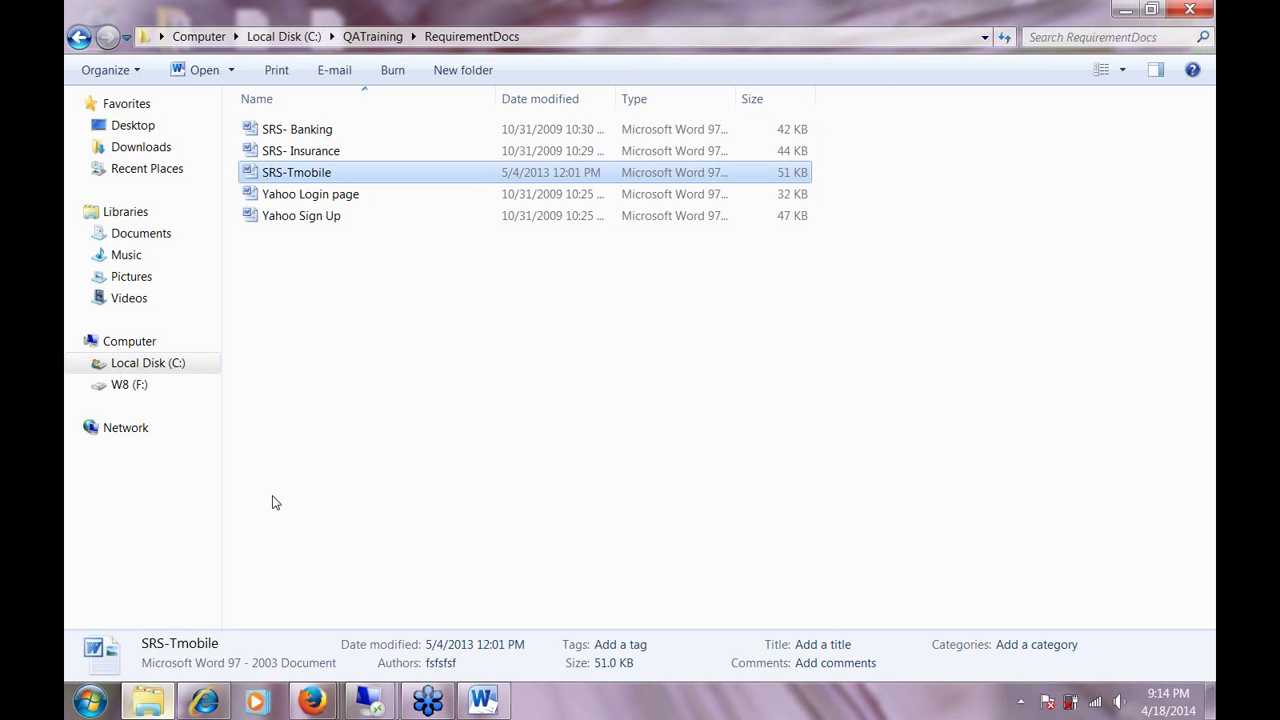
click(79, 38)
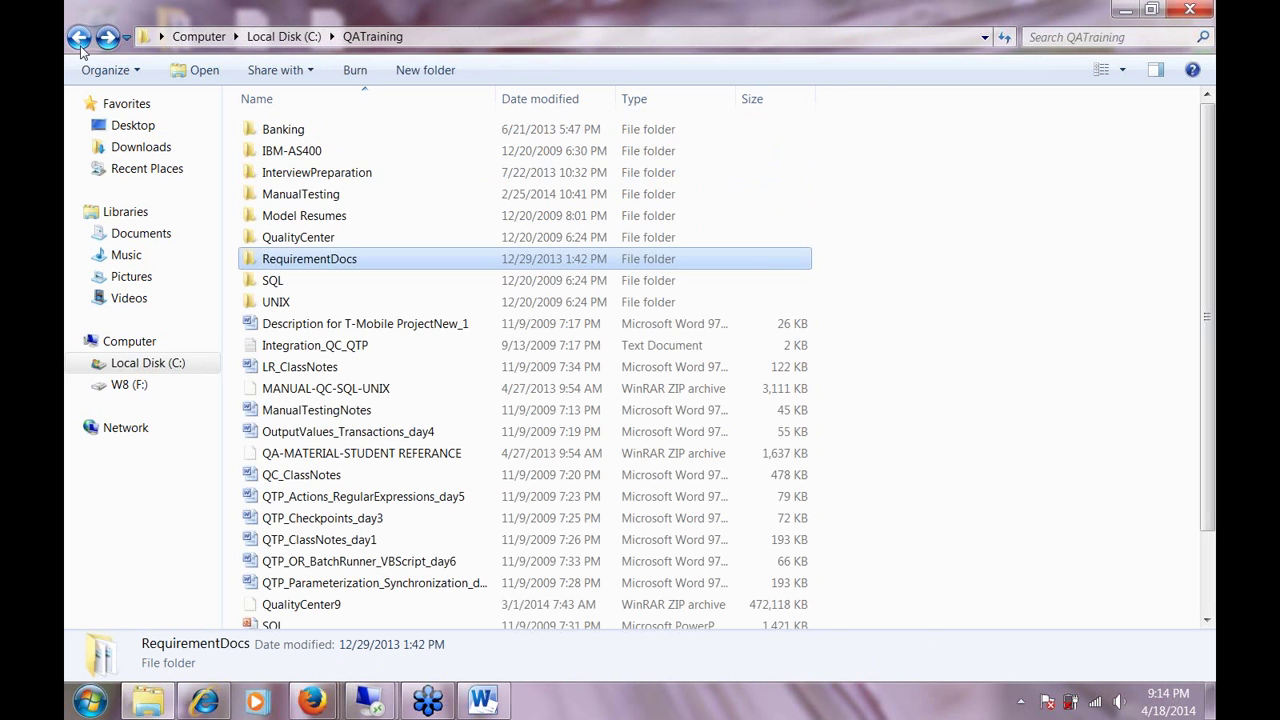
scroll(1210, 365, down, 1)
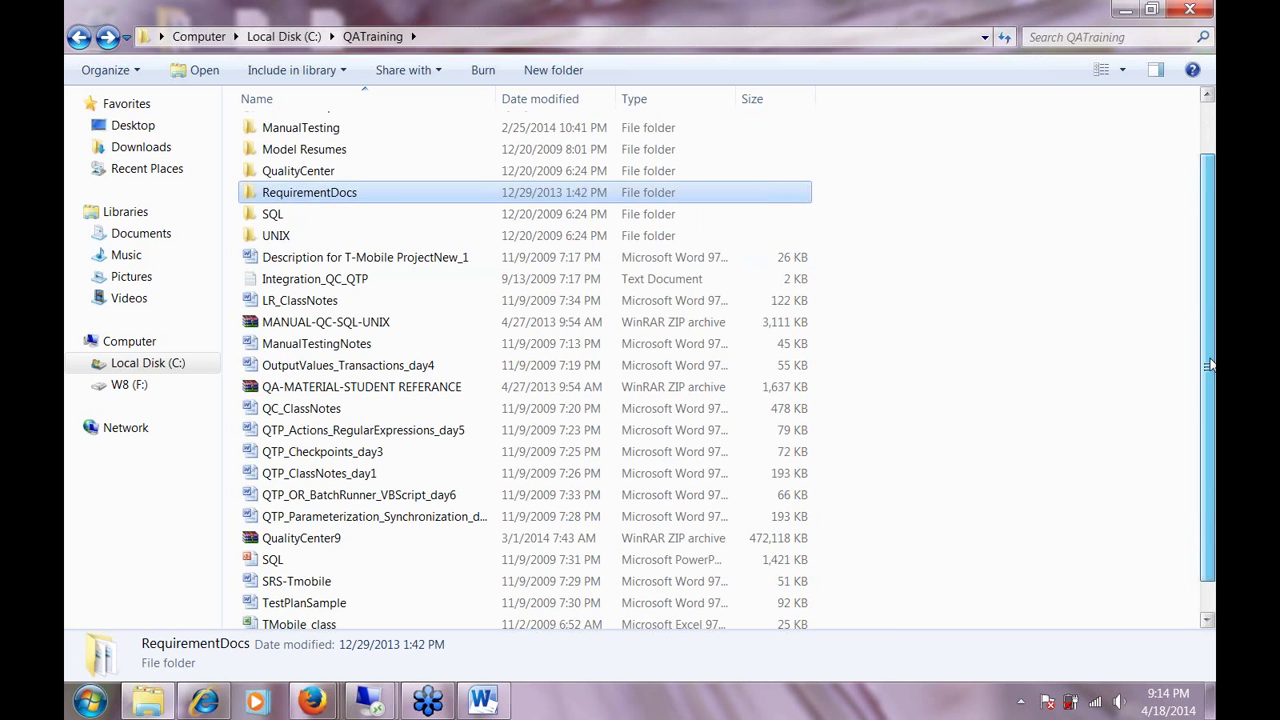
scroll(658, 303, down, 1)
key(t)
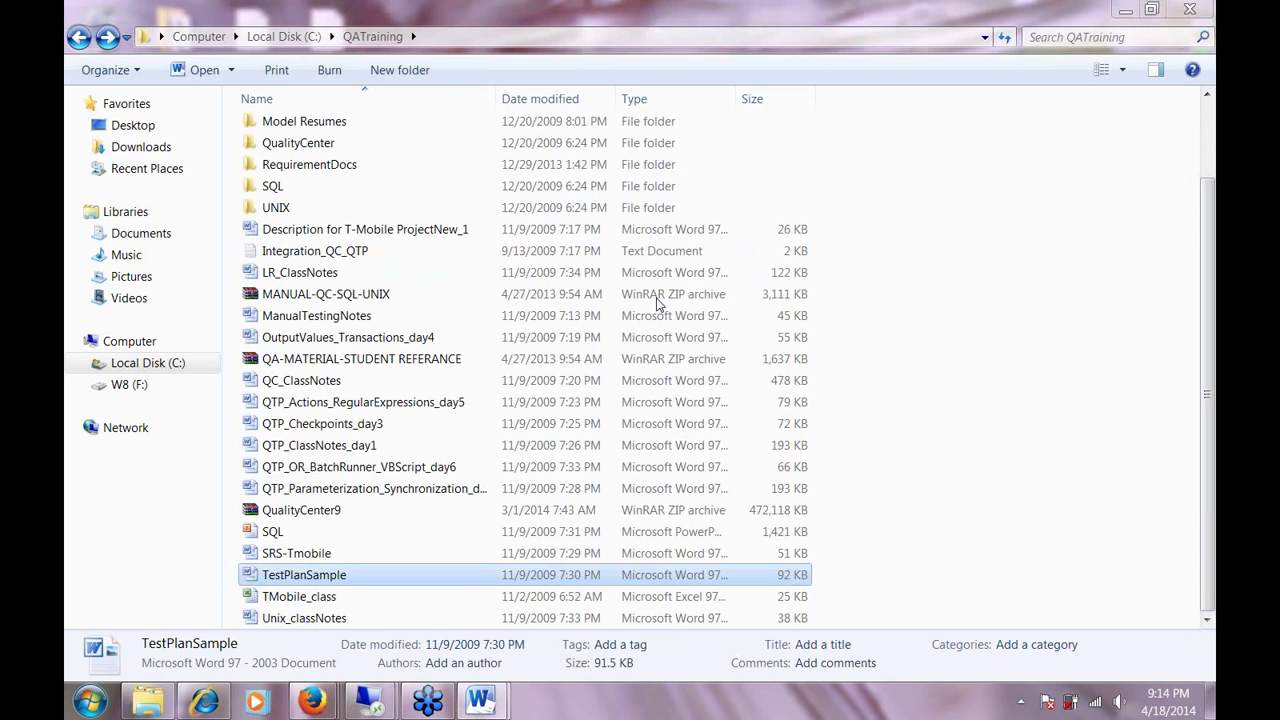
key(Return)
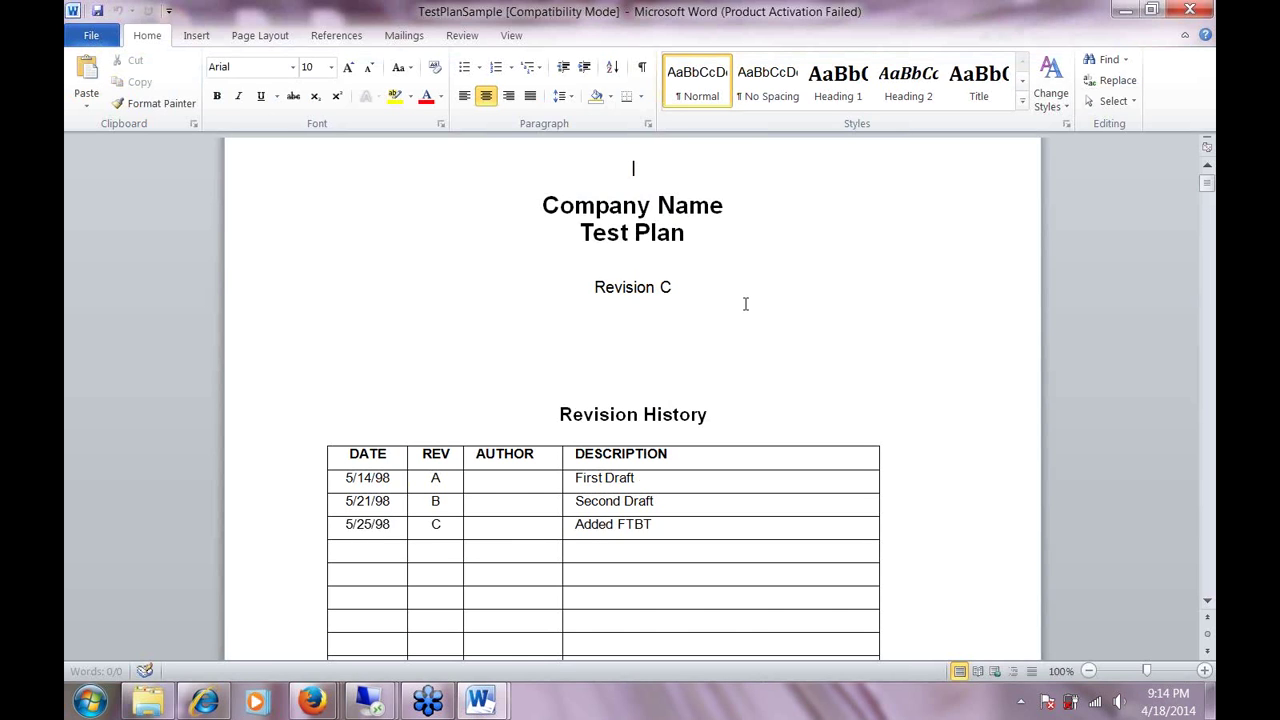
Select the four Test Plan Objectives bullets in the sample plan's Introduction.
scroll(741, 303, down, 15)
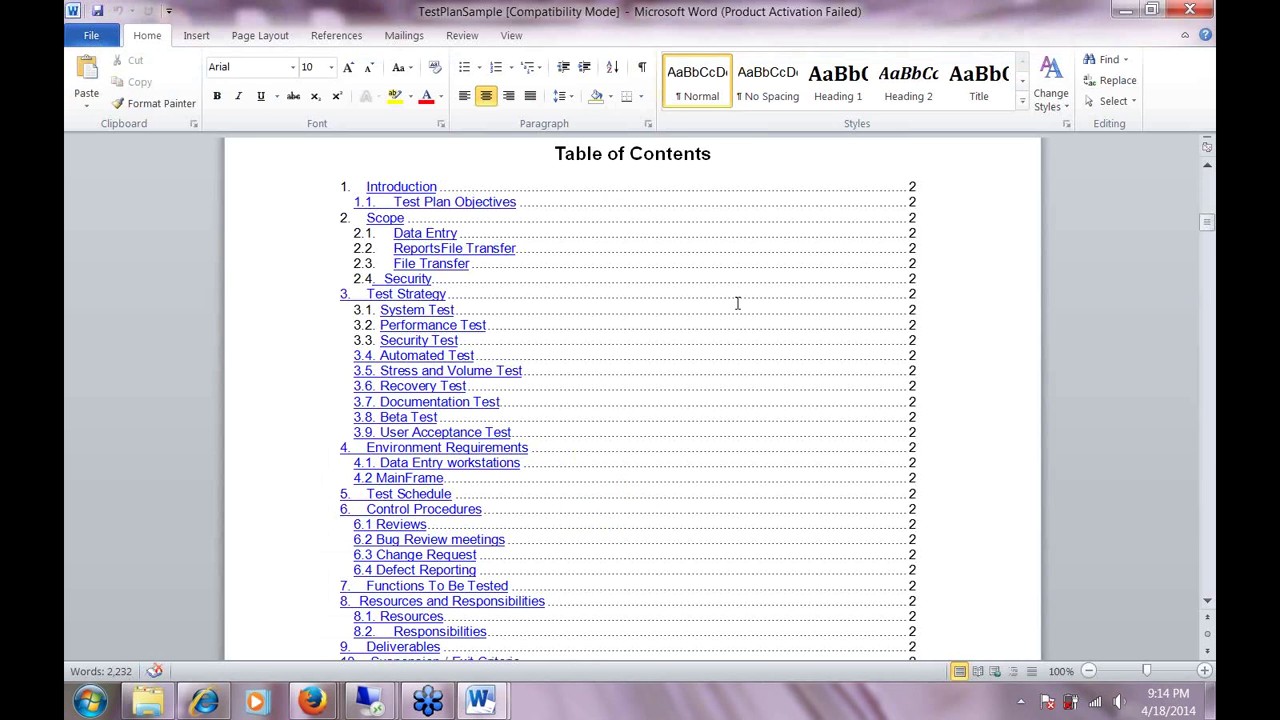
scroll(737, 303, down, 12)
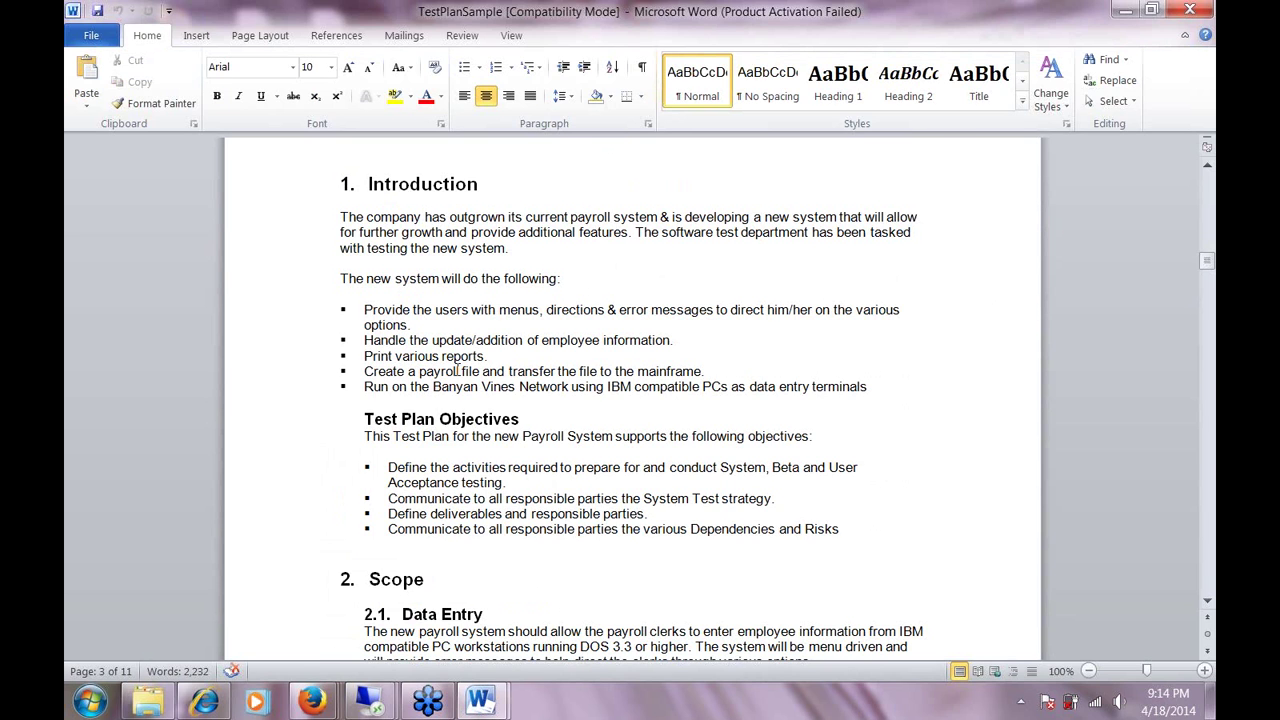
drag(338, 209, 847, 540)
click(847, 540)
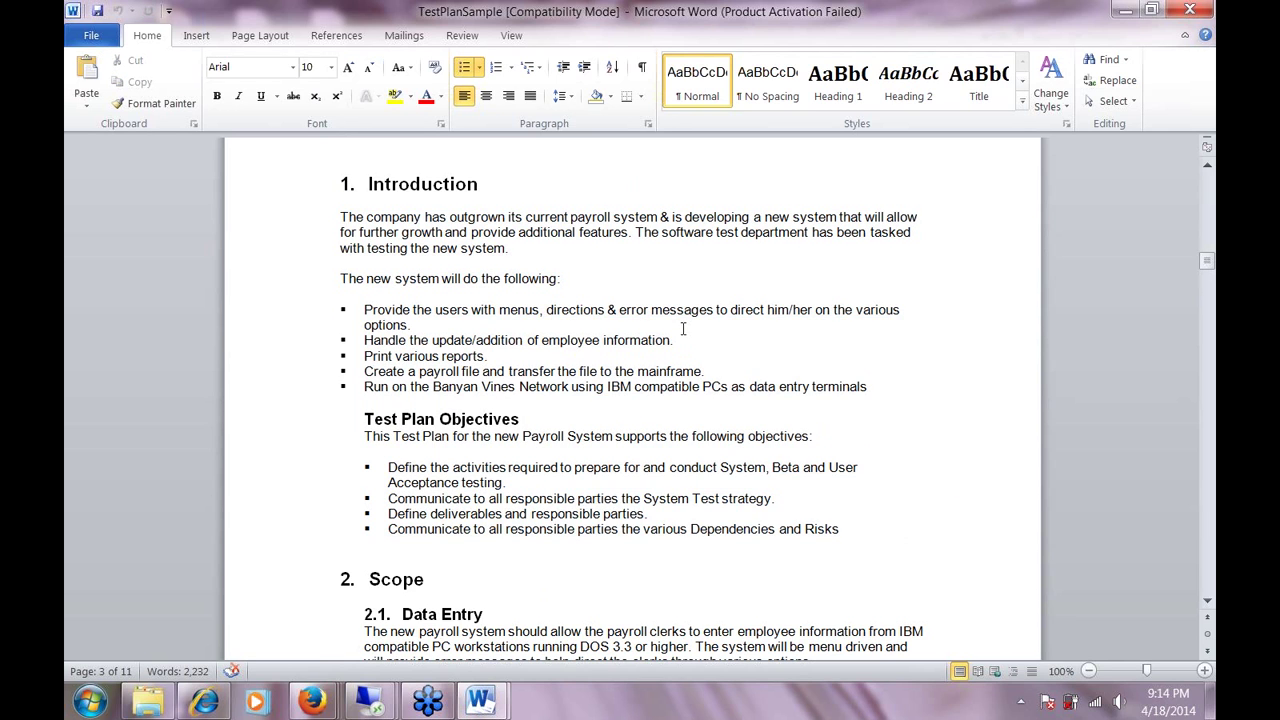
drag(390, 468, 942, 537)
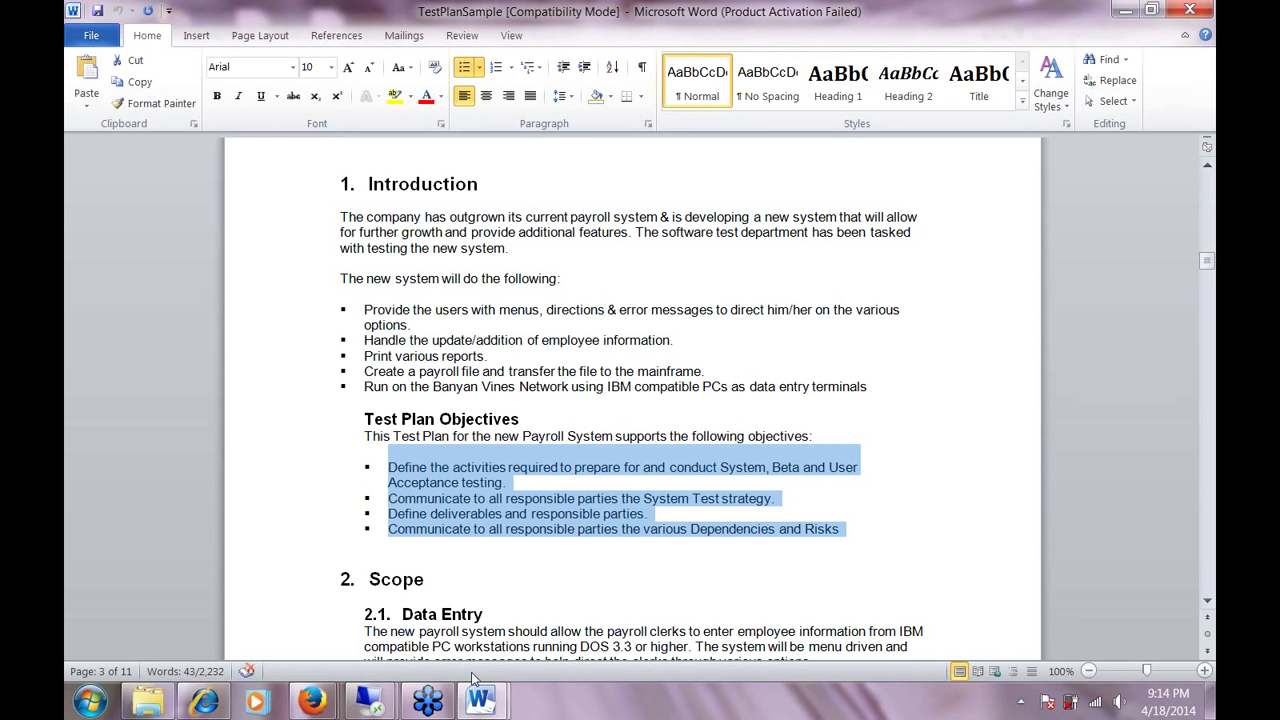
Return to the remote RQM session and place the cursor in the Description field.
click(374, 705)
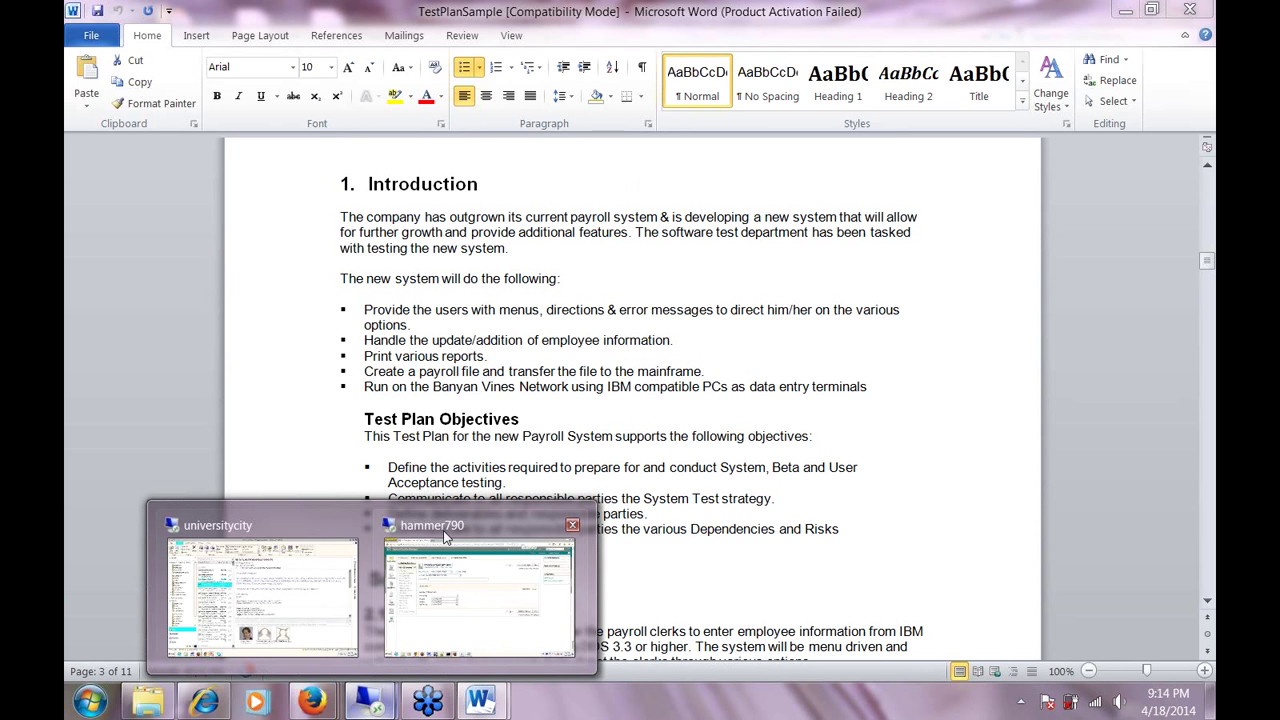
click(447, 537)
click(656, 248)
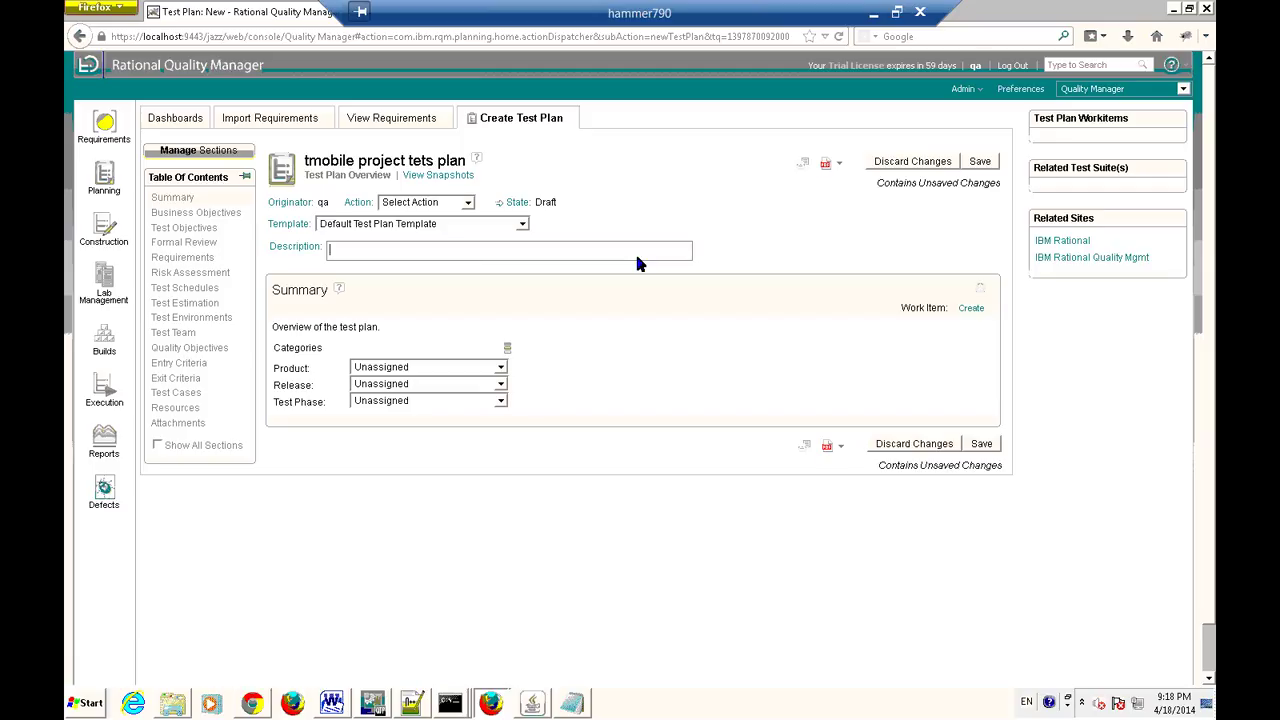
Enter 'This is online bill payment and processing system' as the test plan description.
text(This is online bill payment and )
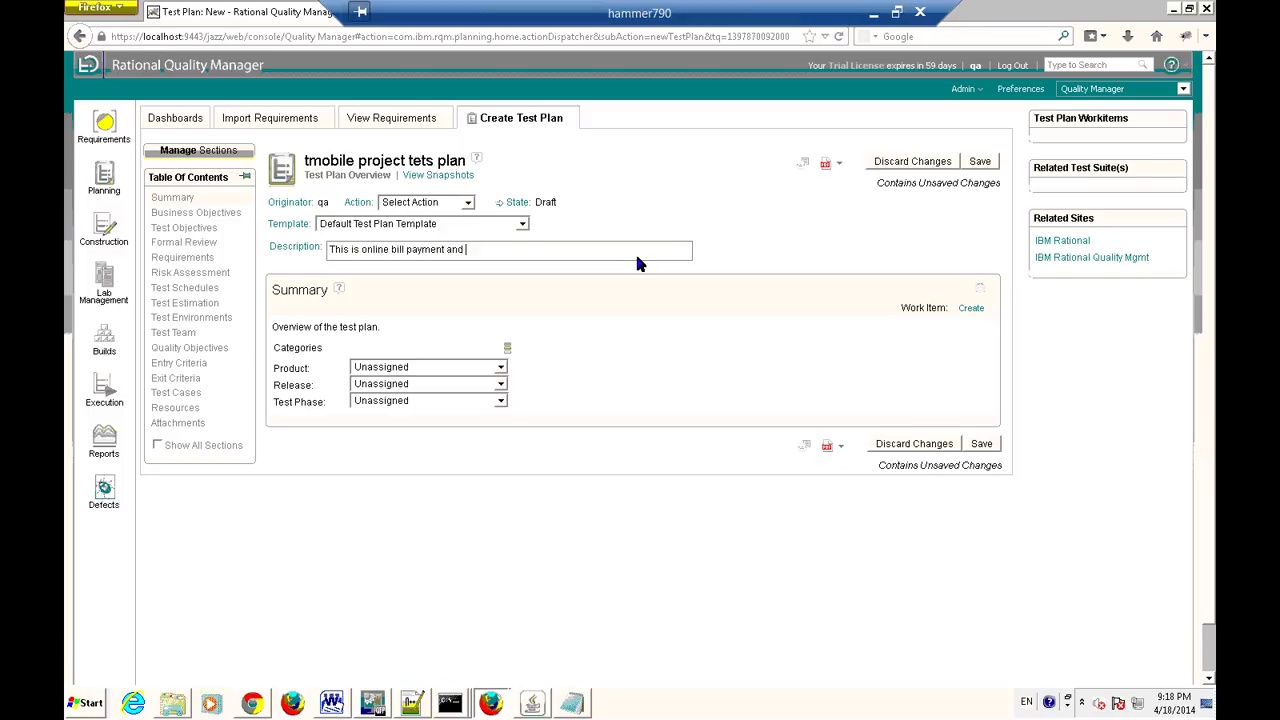
text(processing system)
click(110, 130)
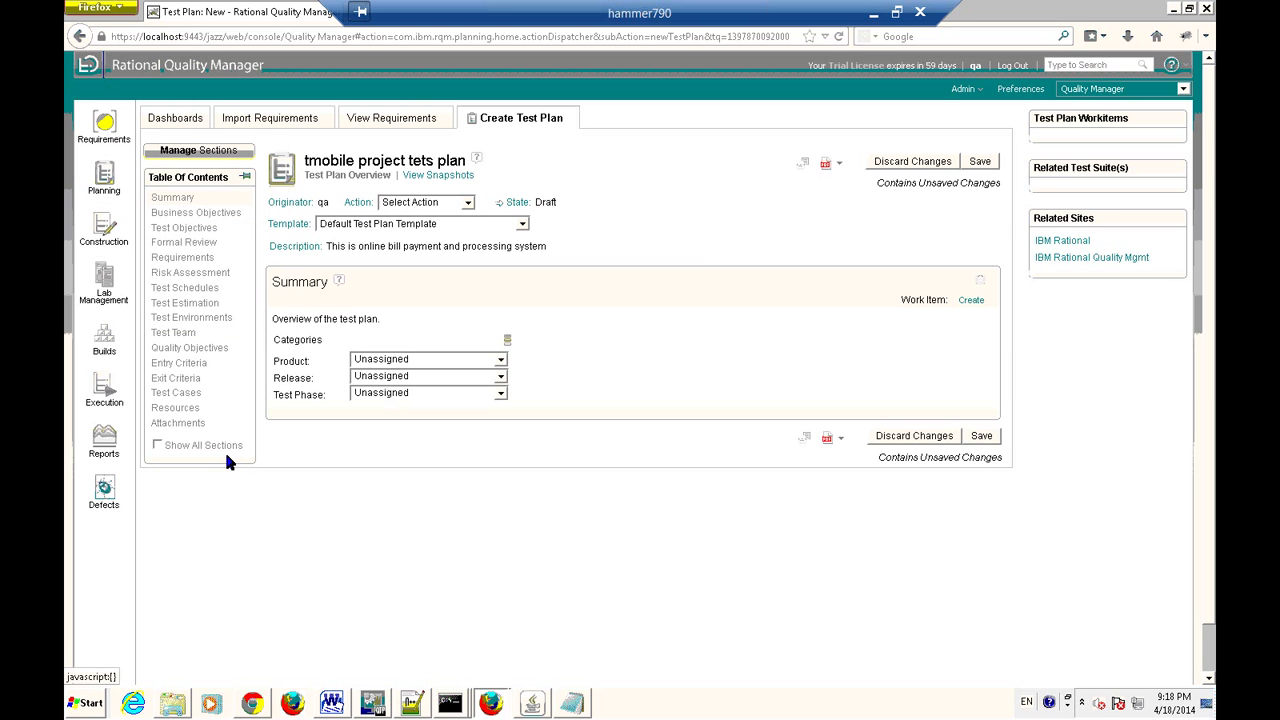
Add Business Objectives content beginning 'Communicate to all responsible'.
click(190, 212)
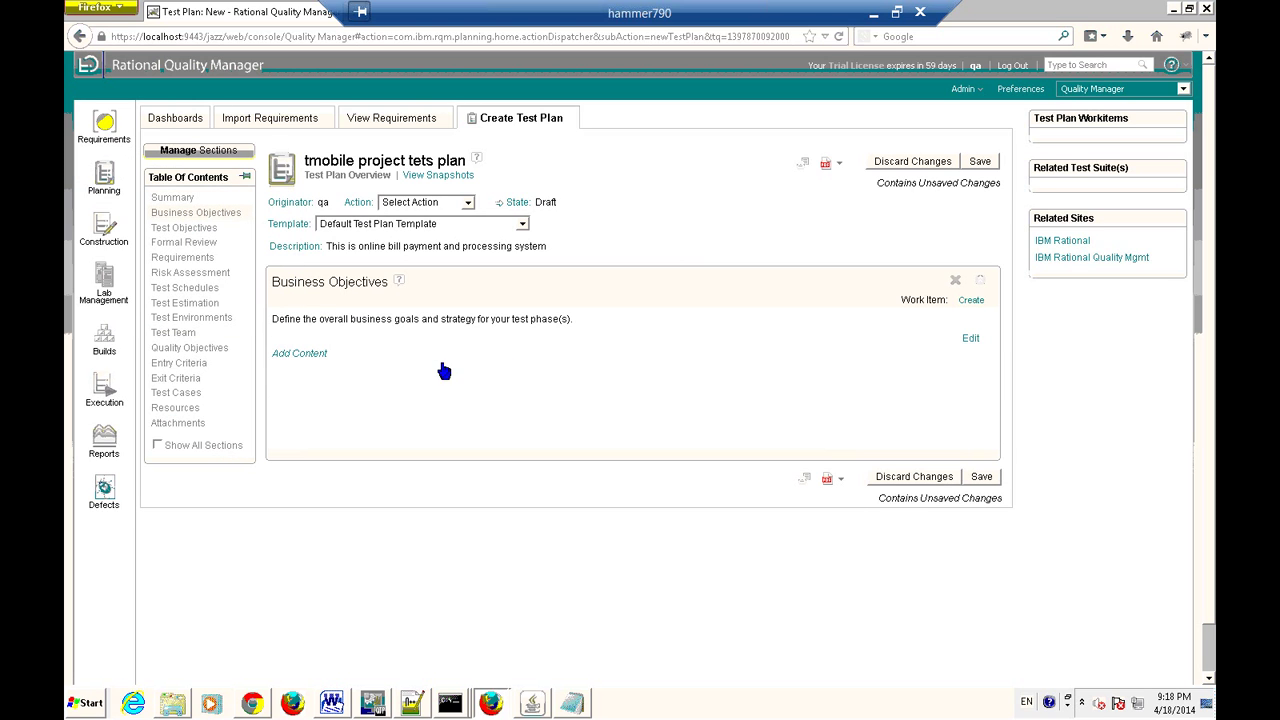
click(300, 354)
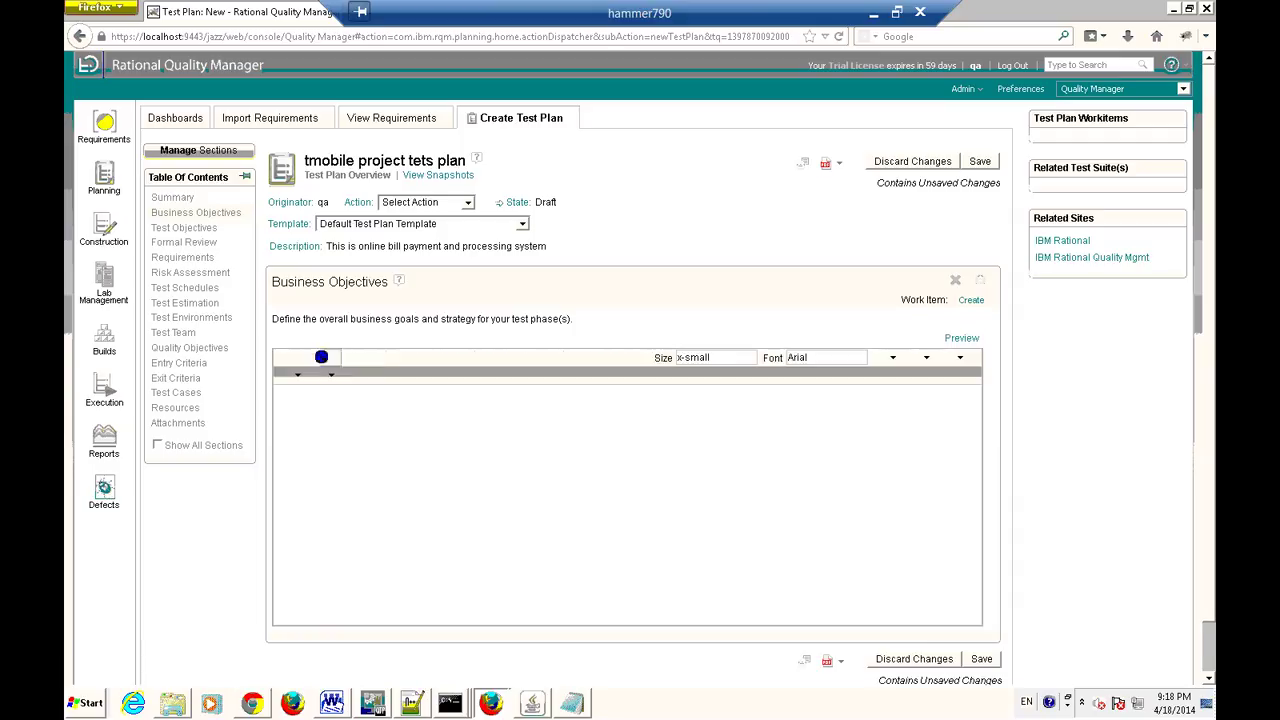
text(Communicate to all responsible)
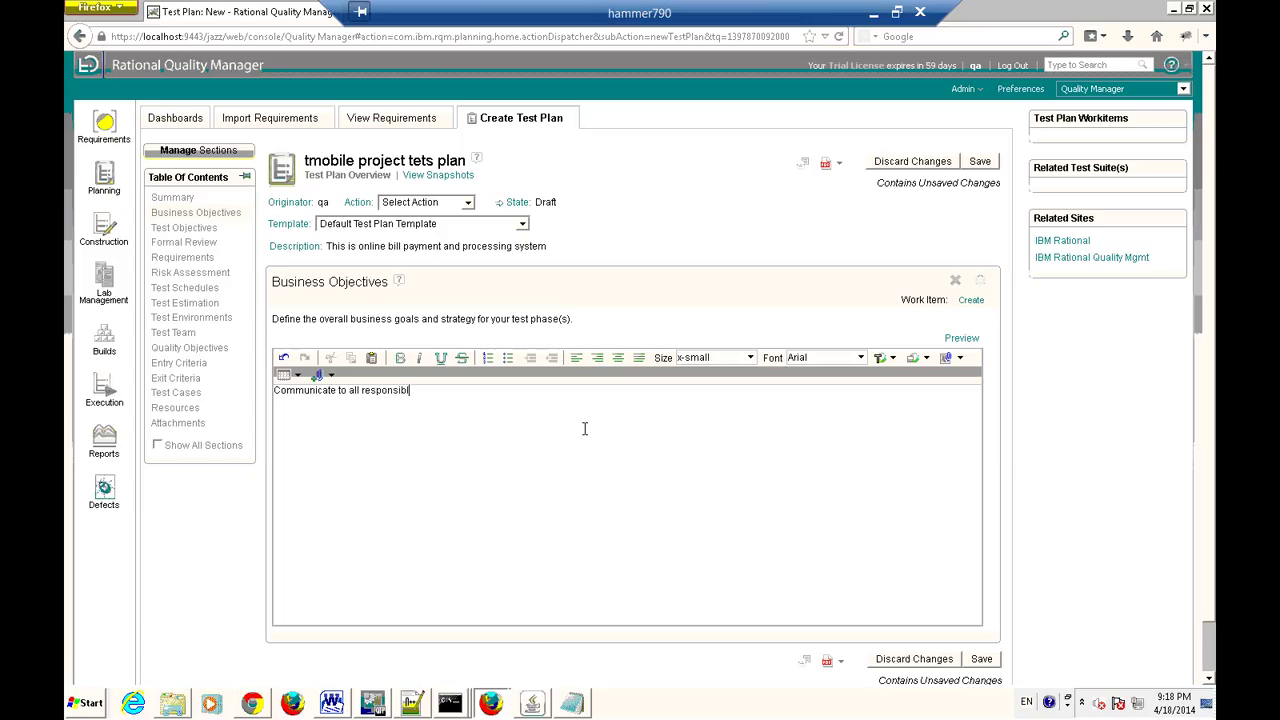
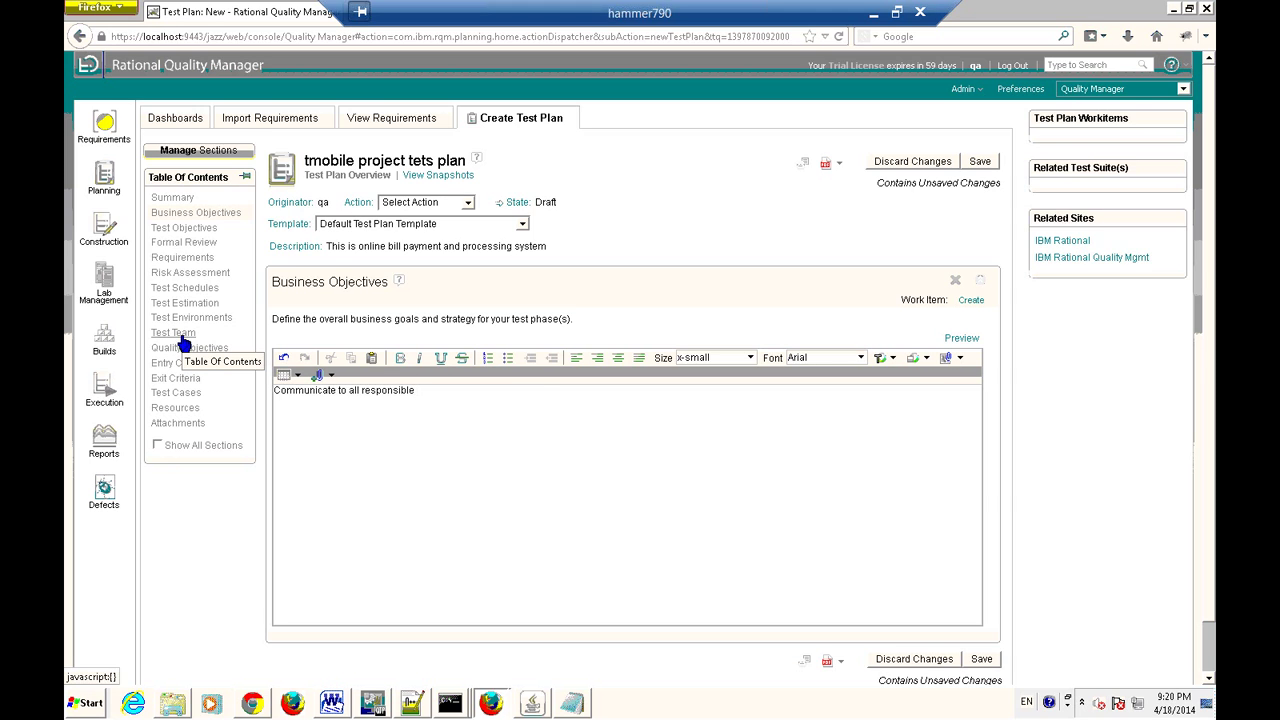
Finish the Business Objectives sentence with 'parties about the testing activities'.
click(441, 385)
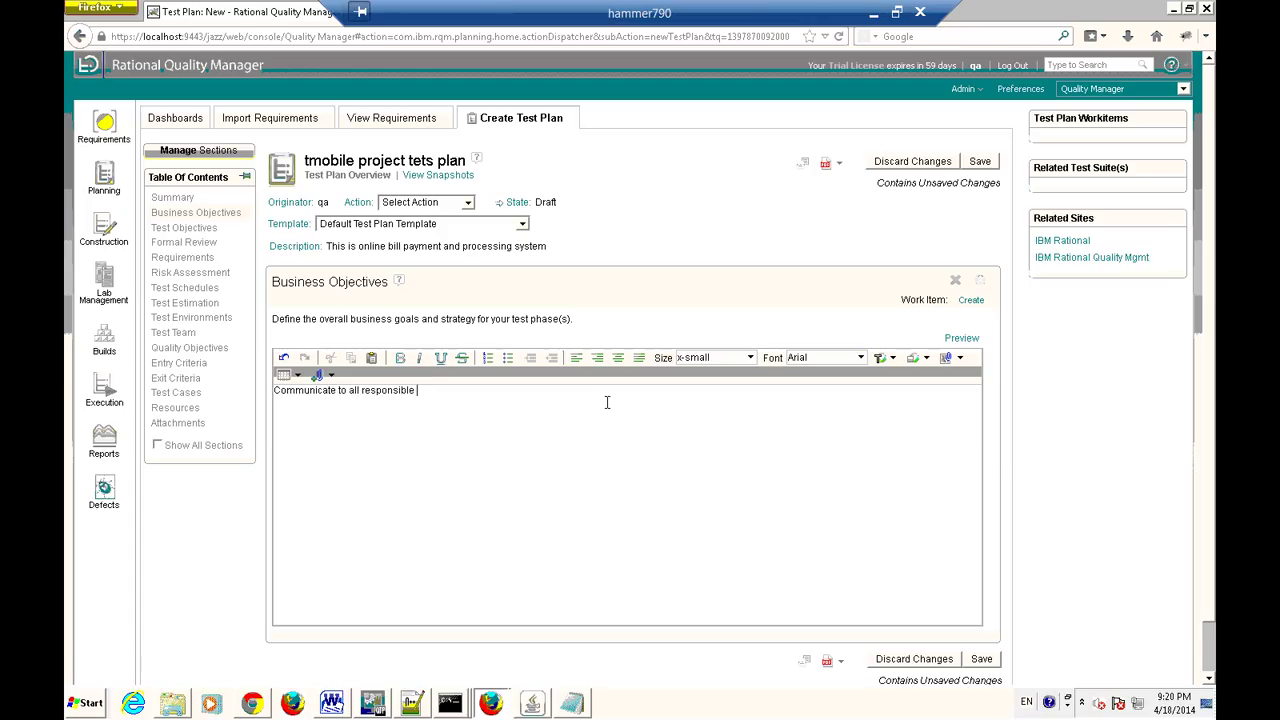
text(parties)
text(based)
key(BackSpace)
key(BackSpace)
key(BackSpace)
key(BackSpace)
key(BackSpace)
key(BackSpace)
text(about the tetsing)
text(activities)
click(188, 232)
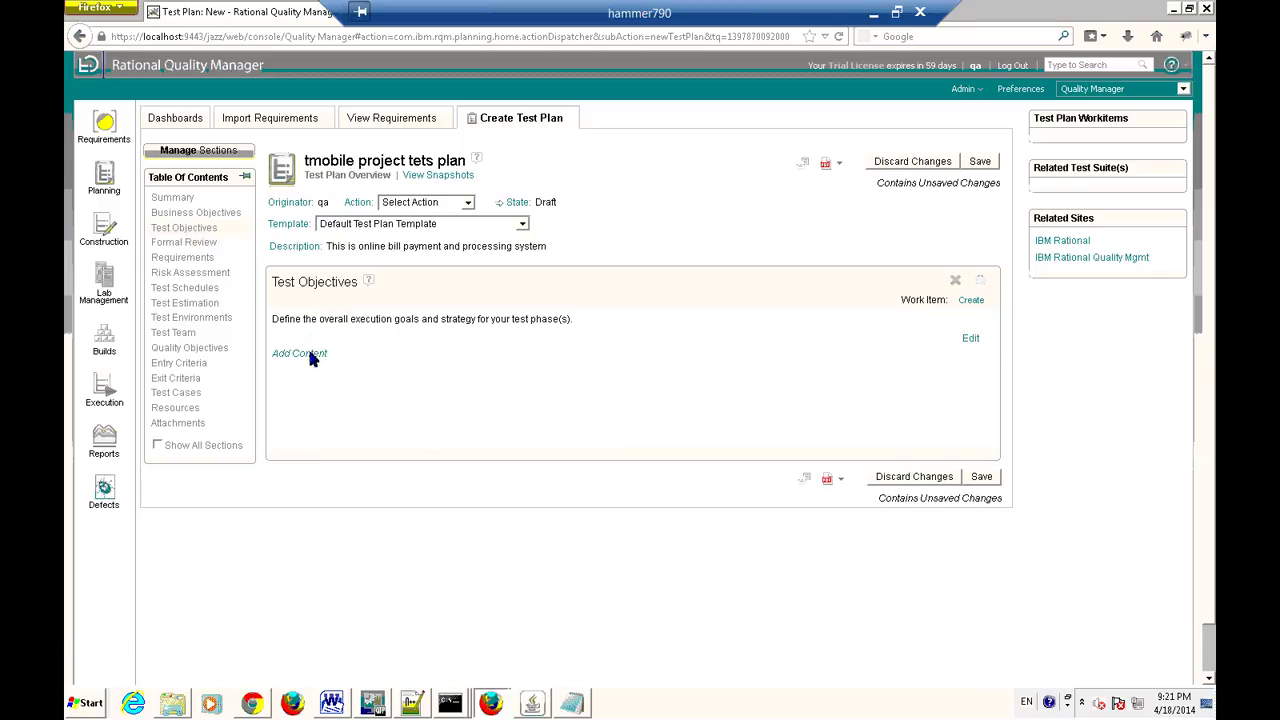
Write the Test Objectives text 'Testing team asked to do the system testing to achieve the desired quality of the system'.
click(300, 354)
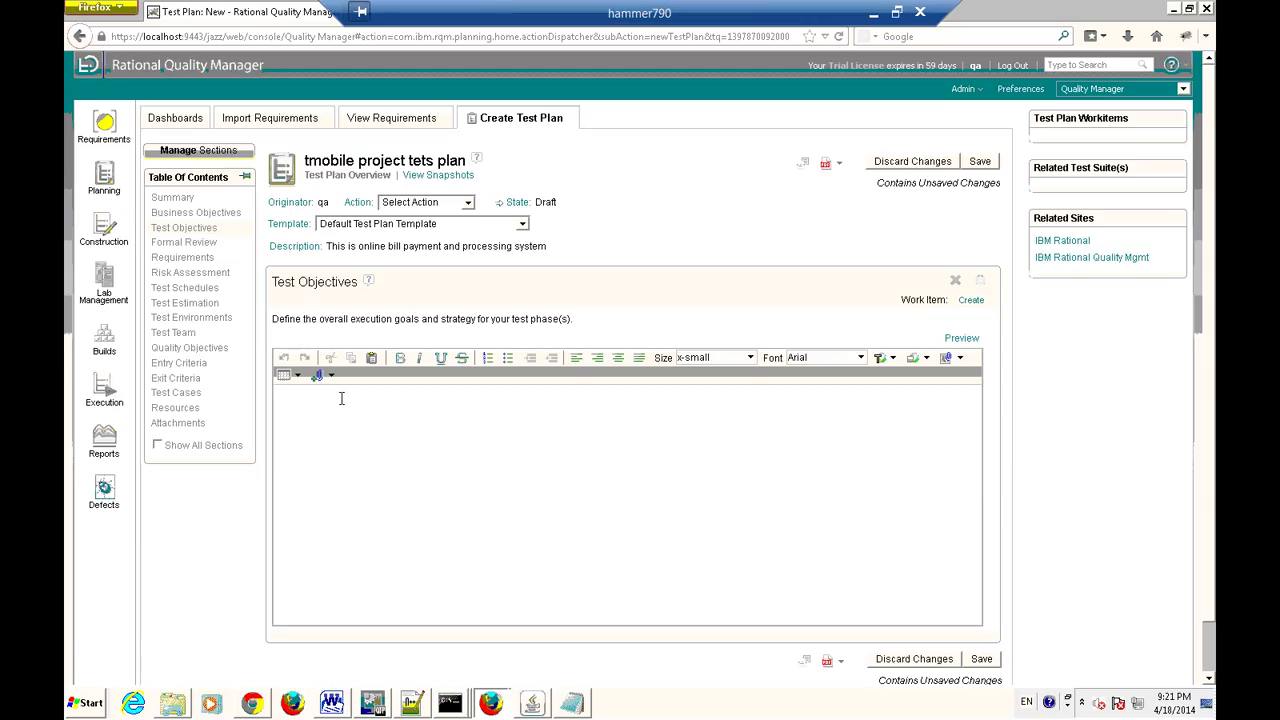
text(Testtesting tam.)
key(BackSpace)
key(BackSpace)
key(BackSpace)
key(BackSpace)
key(BackSpace)
key(BackSpace)
key(BackSpace)
key(BackSpace)
key(BackSpace)
text(ing tean)
text( asked to test)
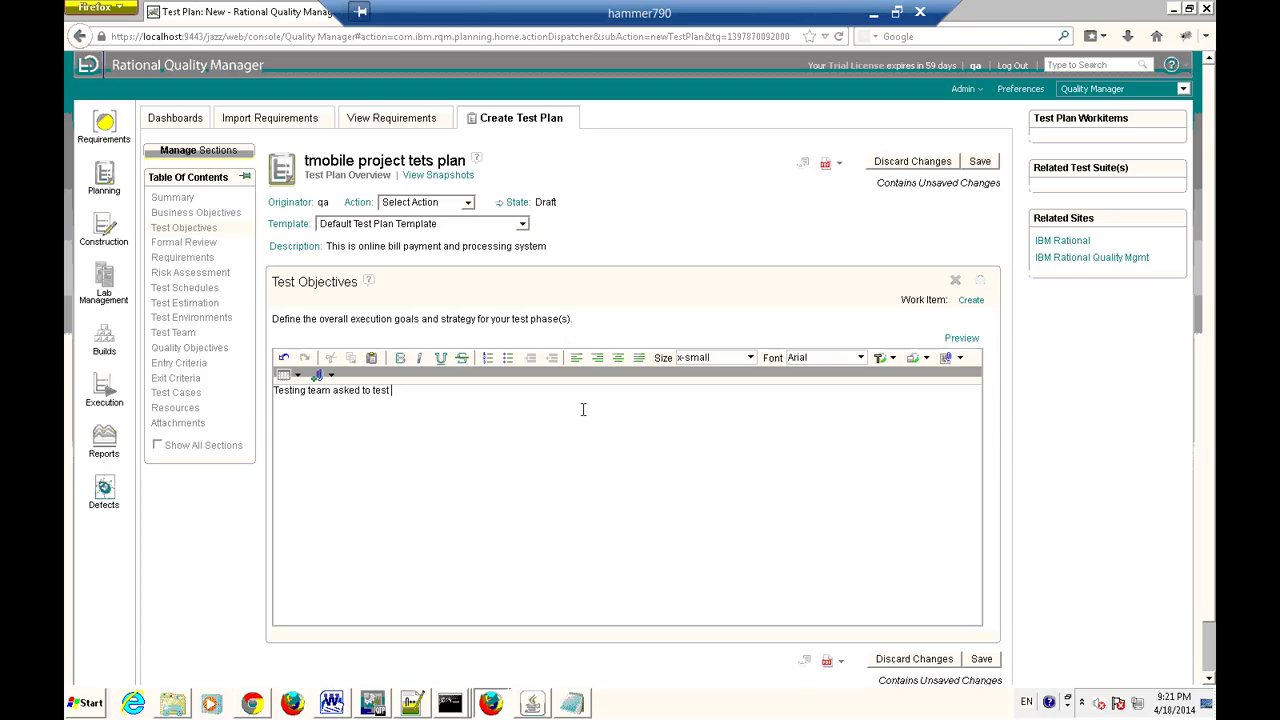
key(BackSpace)
key(BackSpace)
key(BackSpace)
text(do the system tetsing to achive the desi)
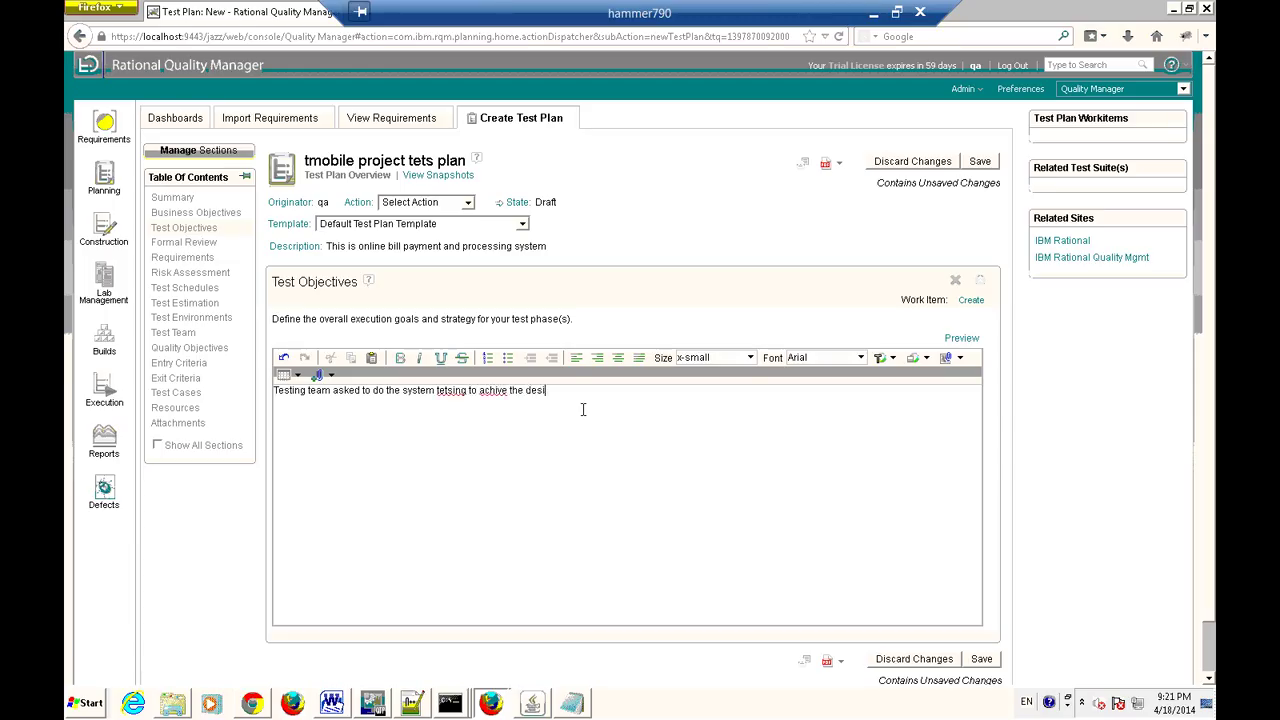
text(red quality of the system)
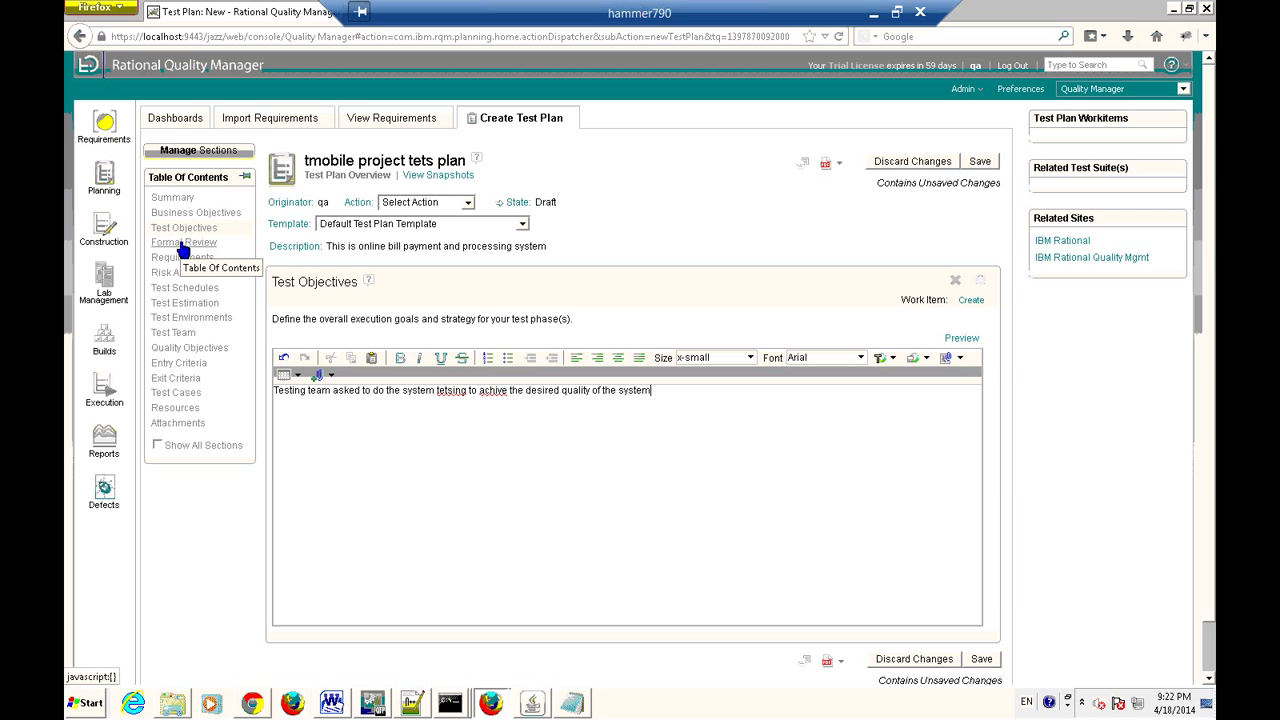
Create a Task-Quality work item for the Formal Review section, owned by the current user.
click(182, 244)
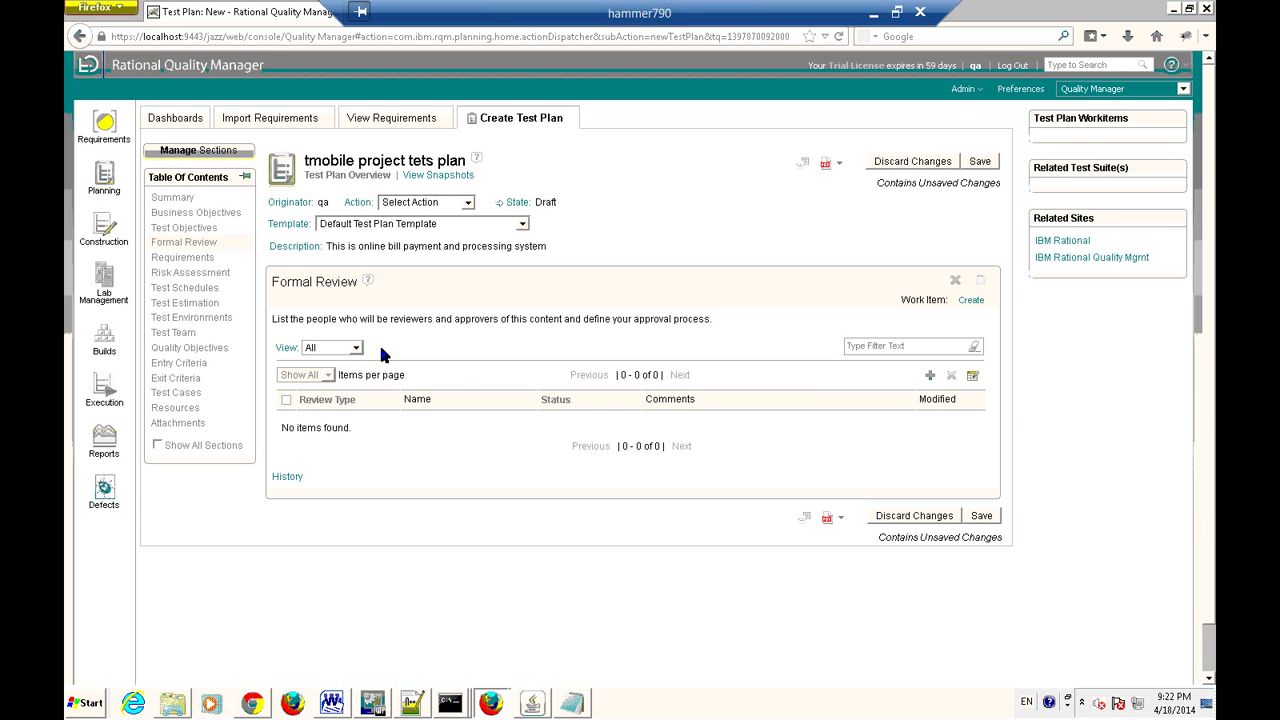
click(971, 300)
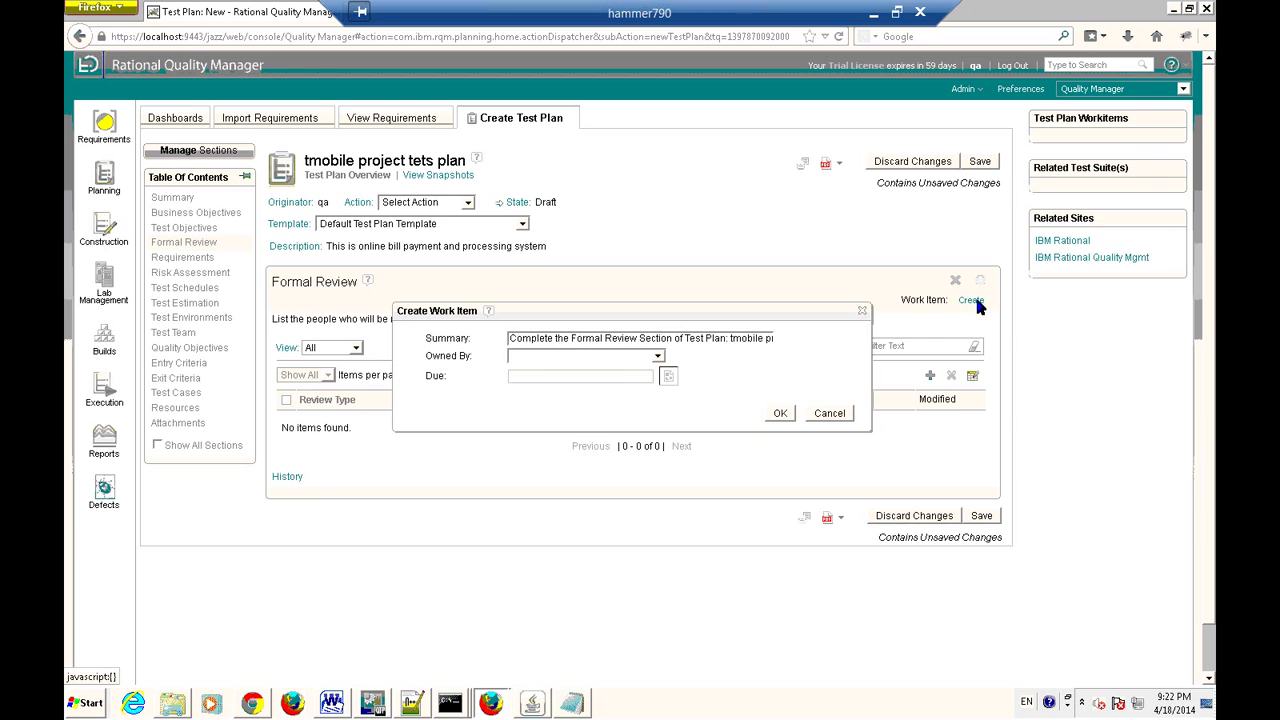
click(659, 357)
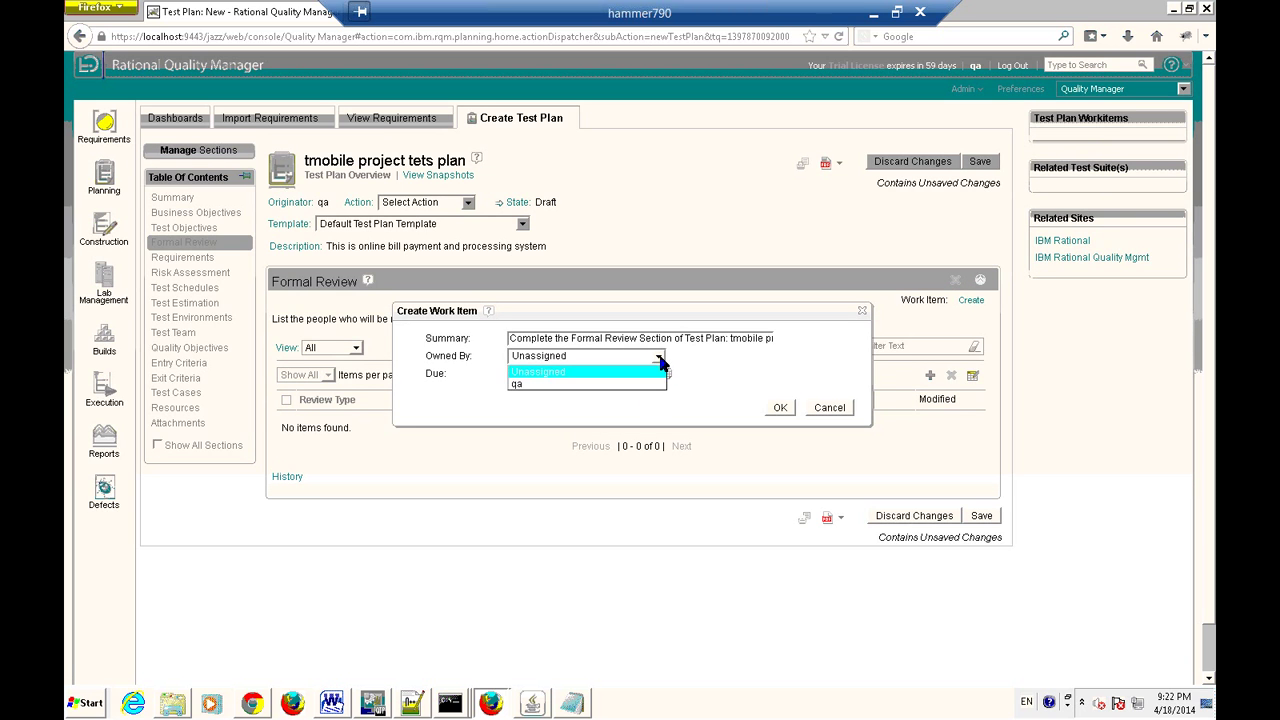
click(524, 385)
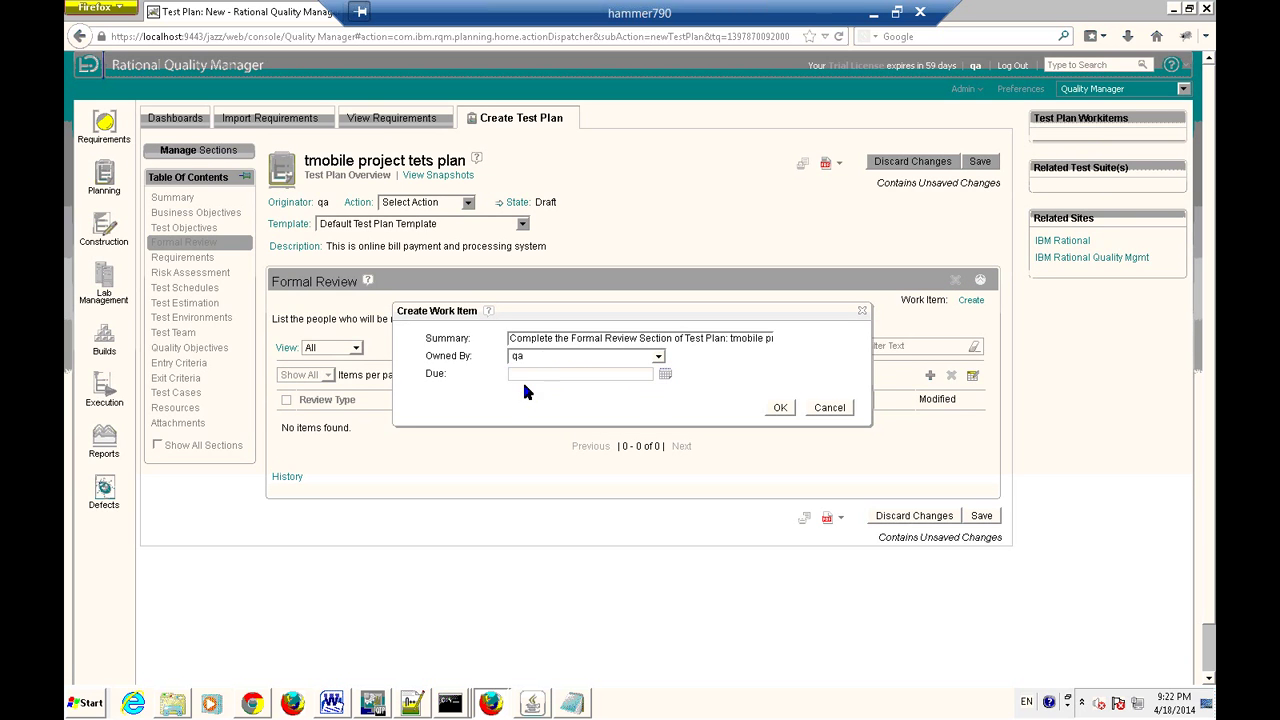
click(783, 407)
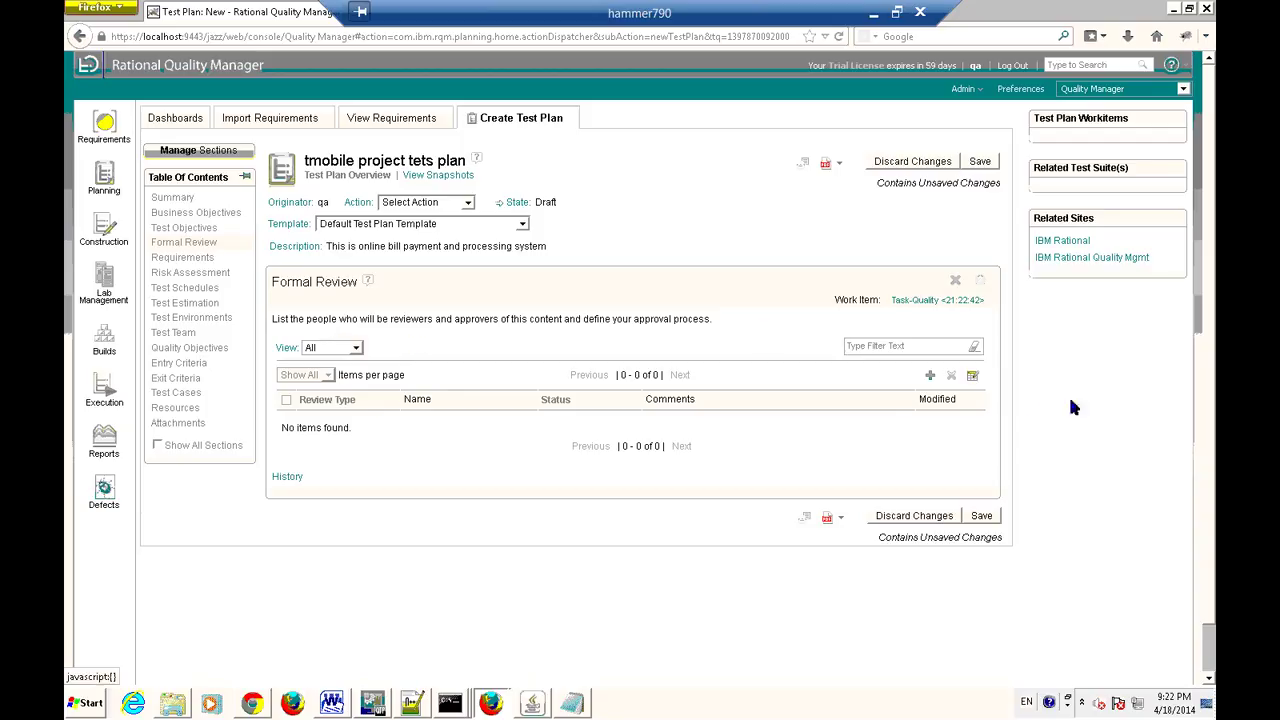
Add a Reviewer entry to Formal Review assigned to the current user.
click(930, 377)
click(560, 220)
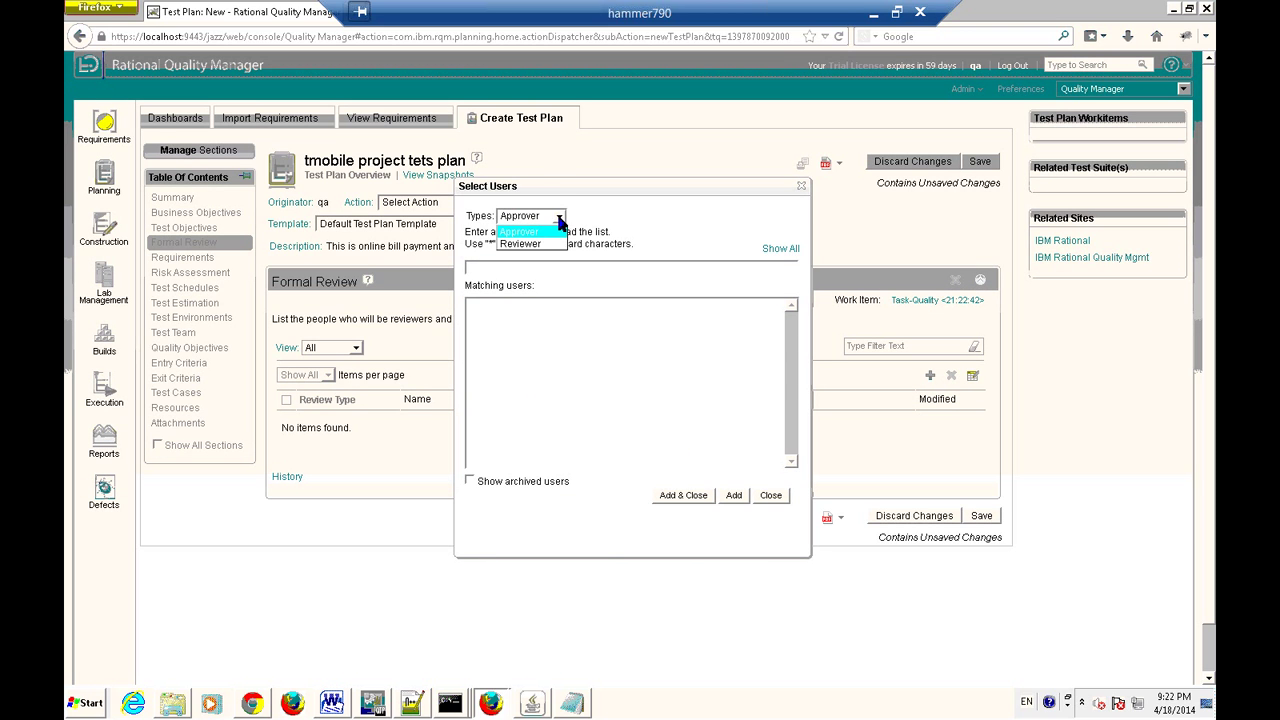
click(544, 245)
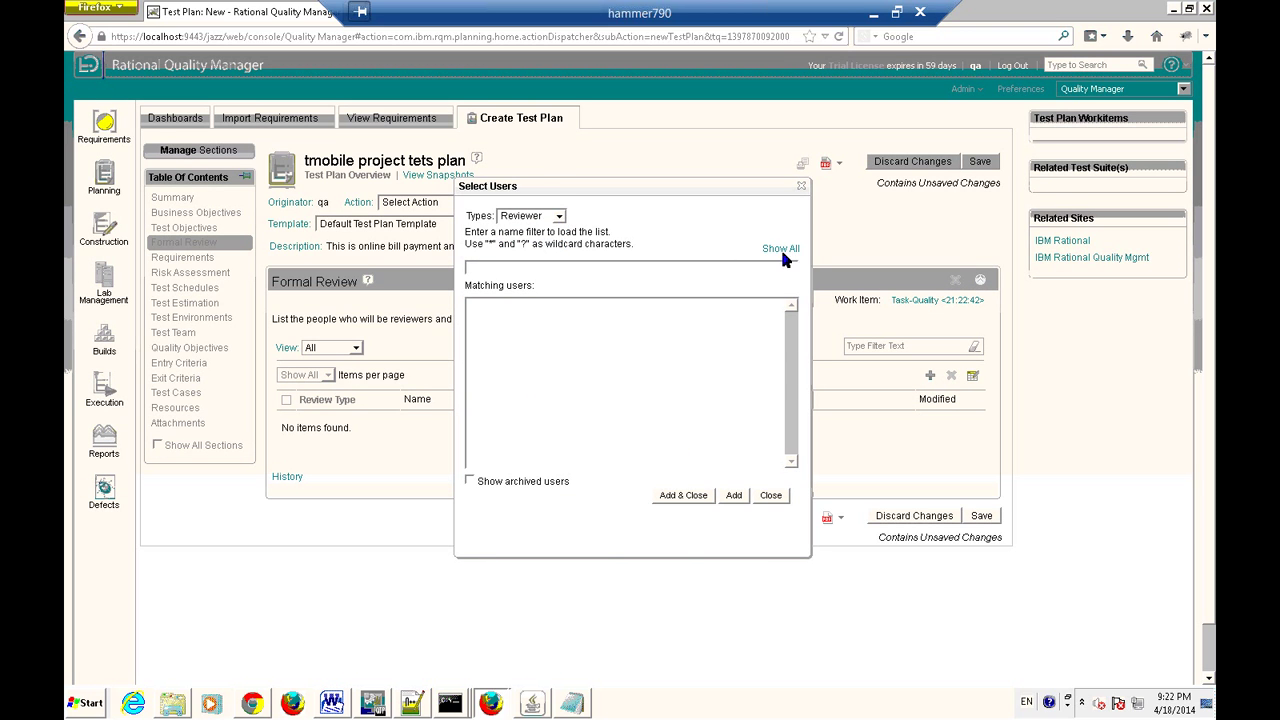
click(781, 250)
click(500, 303)
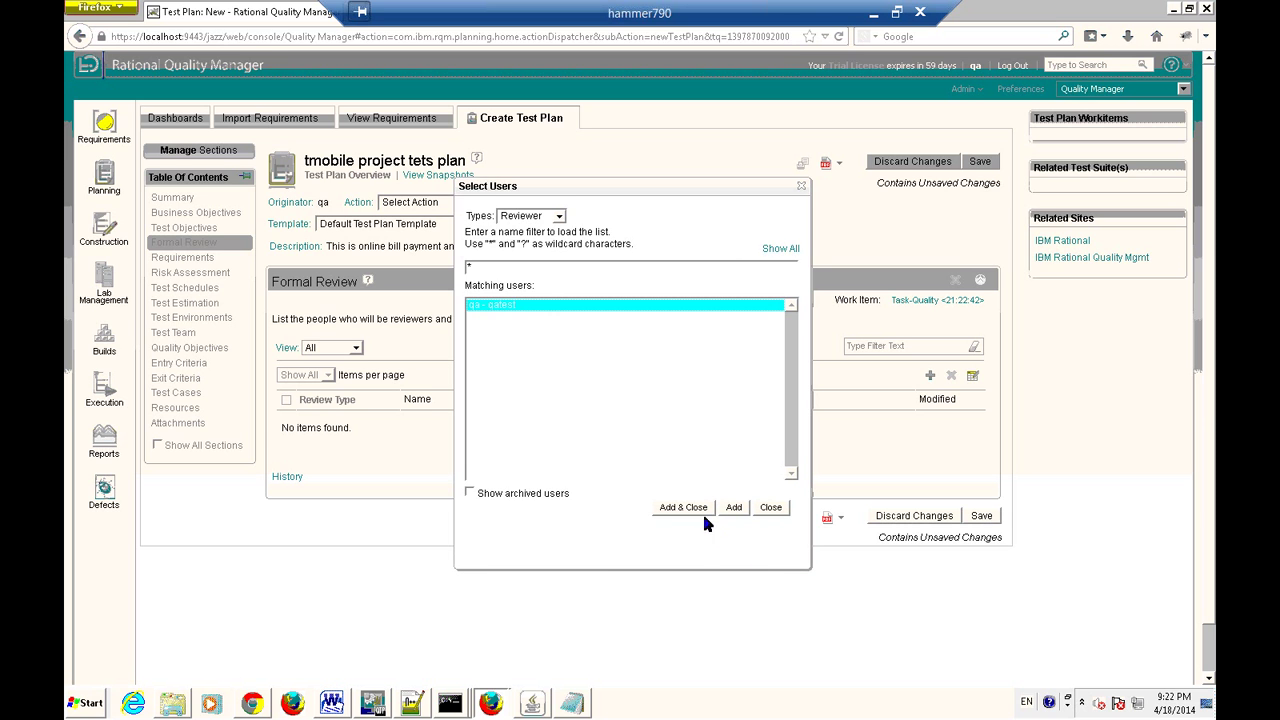
click(683, 508)
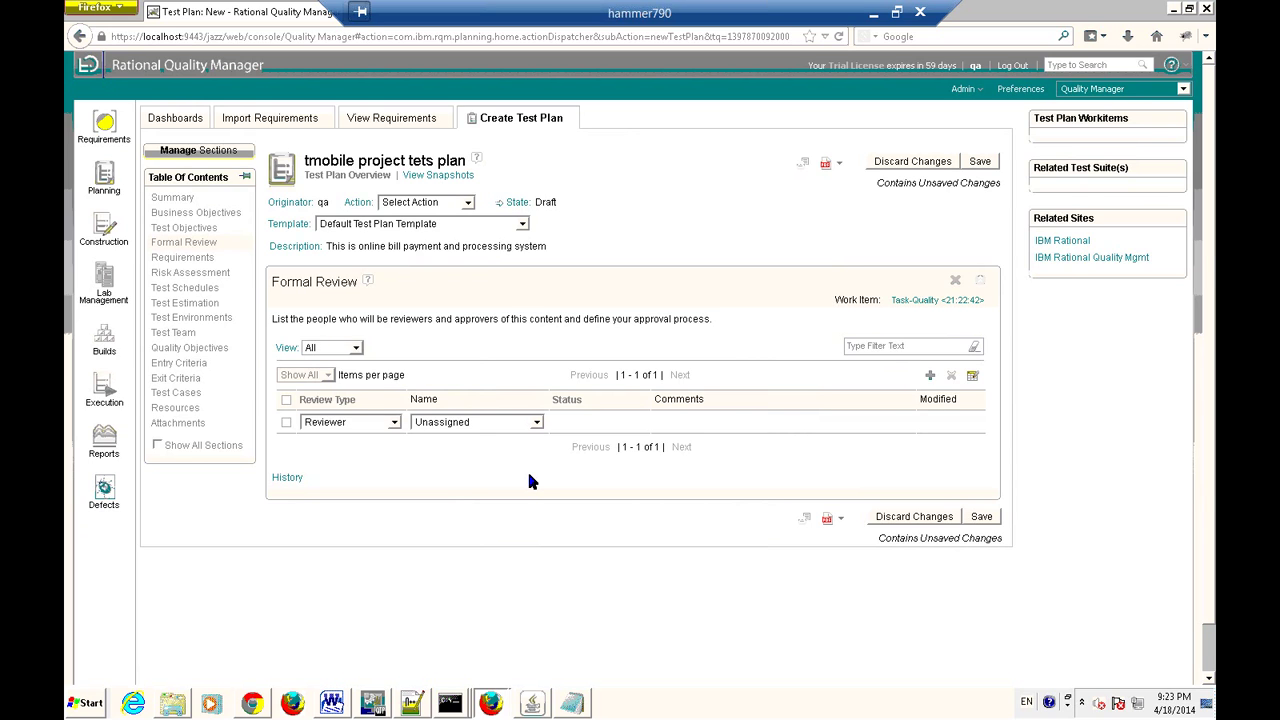
click(537, 421)
click(447, 450)
Add an Approver entry to Formal Review and leave it unassigned.
click(929, 375)
click(560, 216)
click(560, 250)
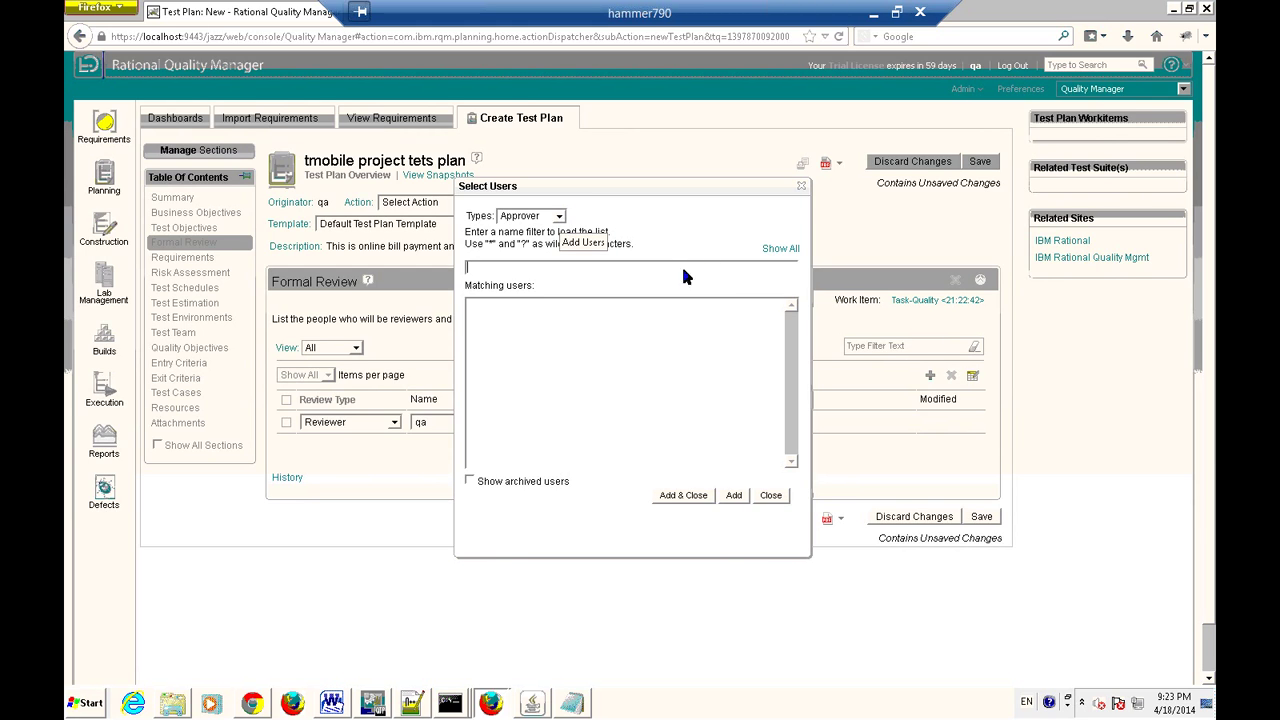
click(780, 248)
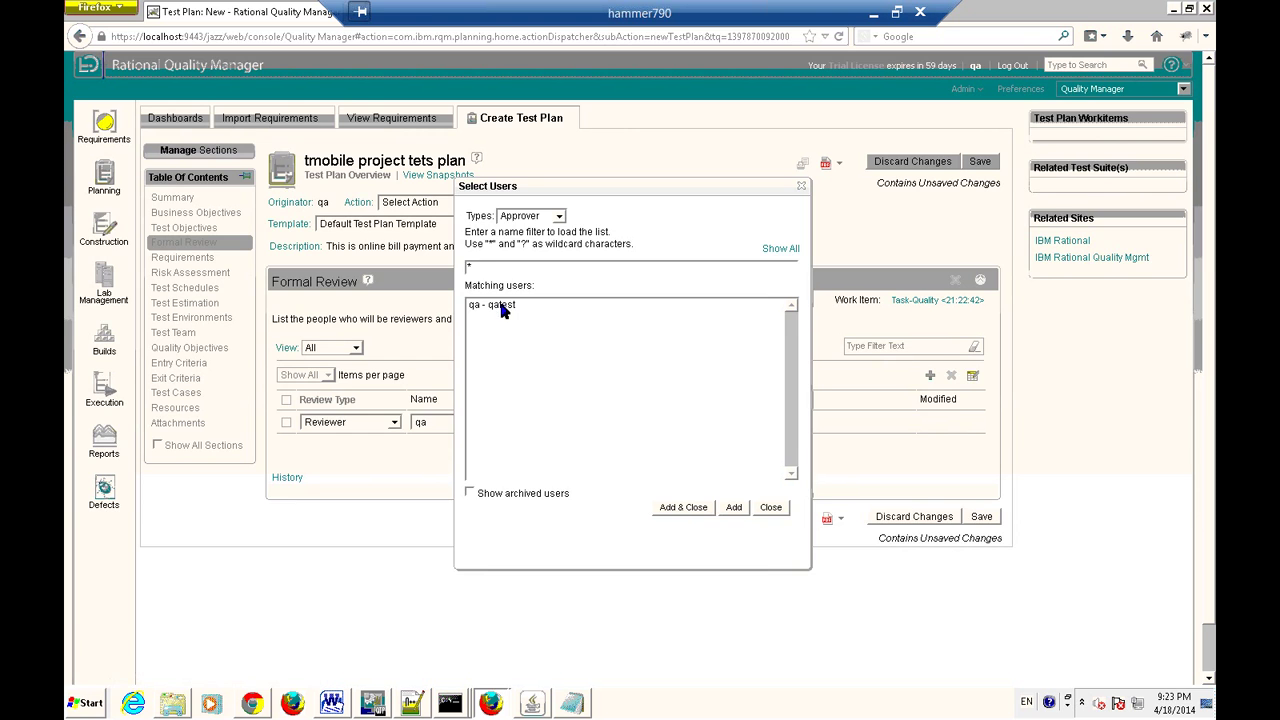
click(503, 306)
click(690, 508)
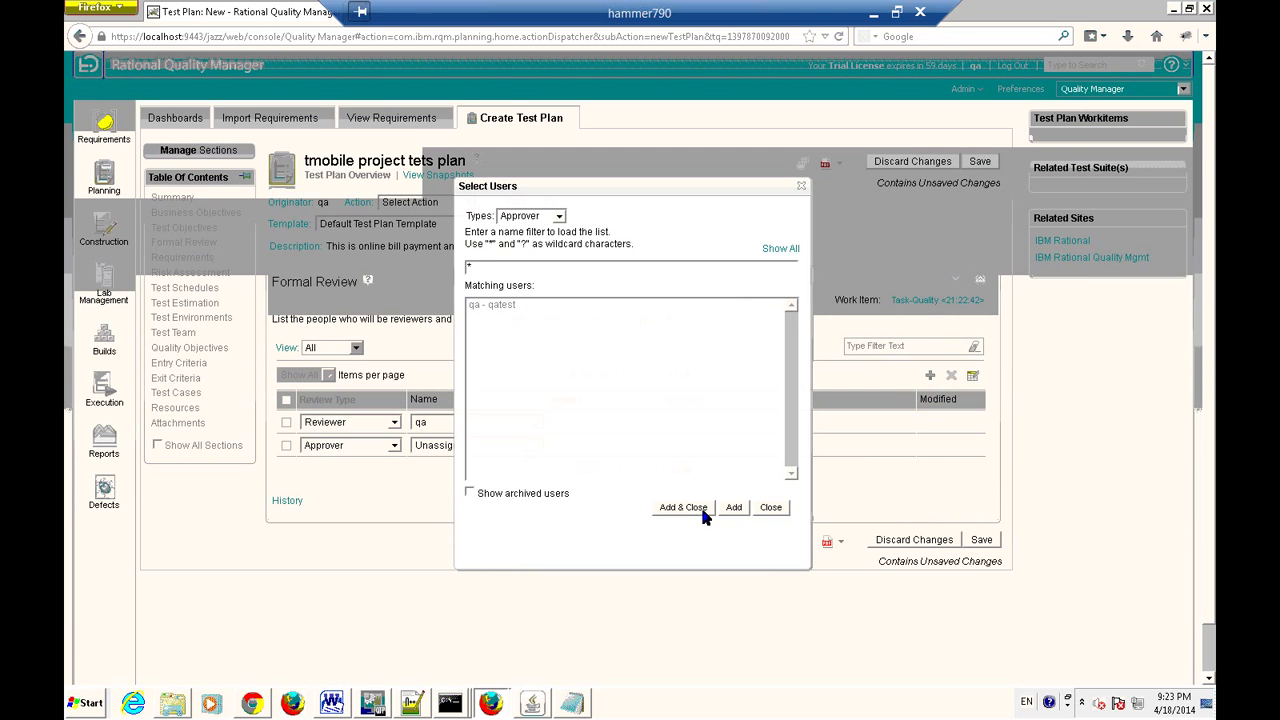
click(476, 445)
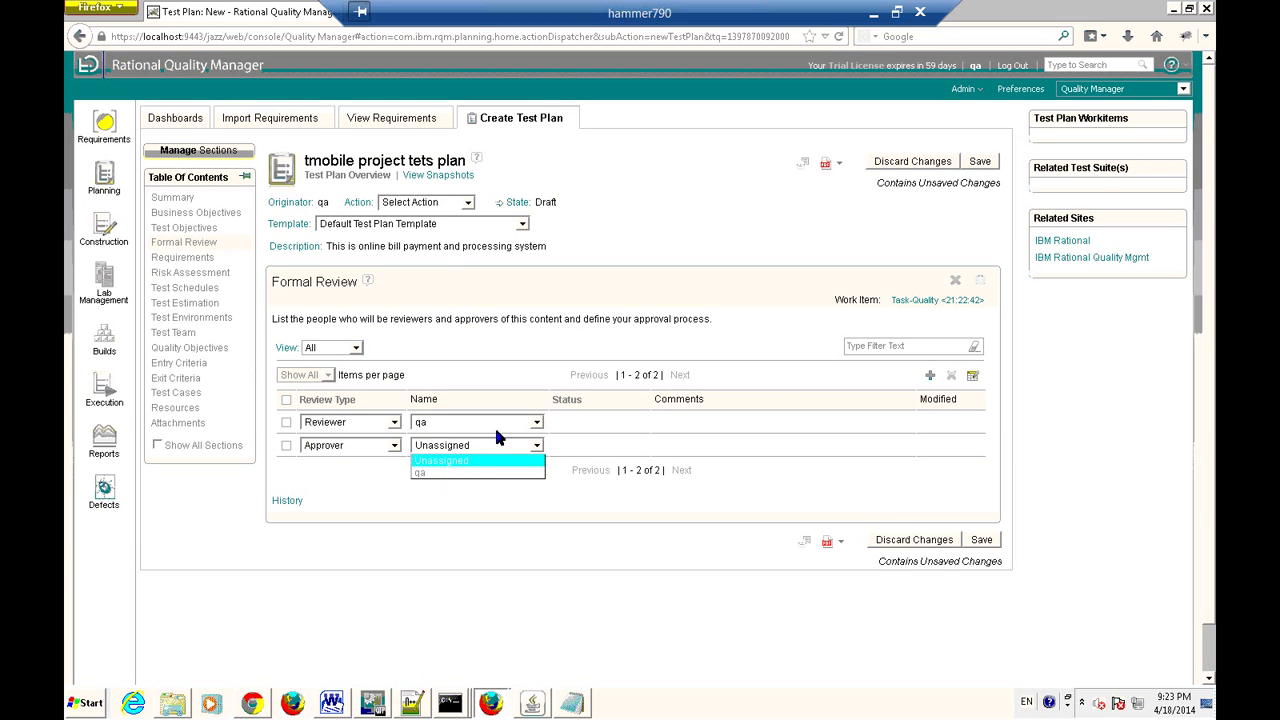
click(390, 452)
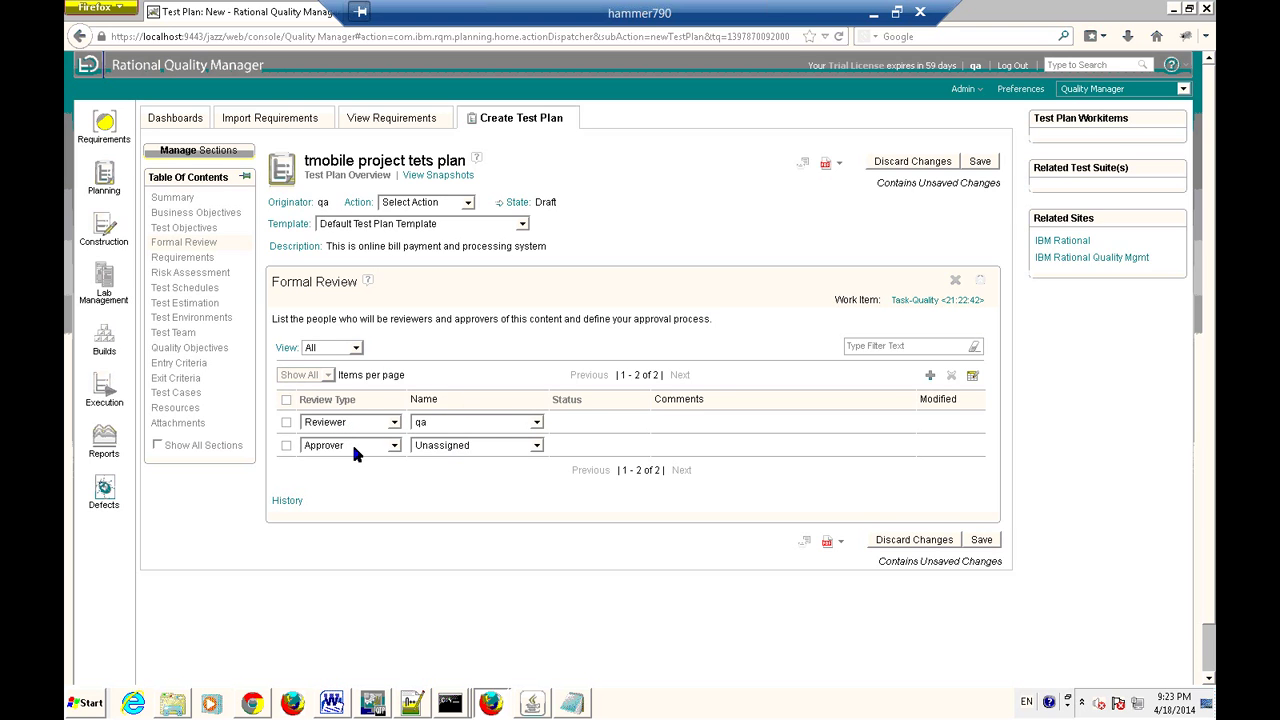
click(186, 257)
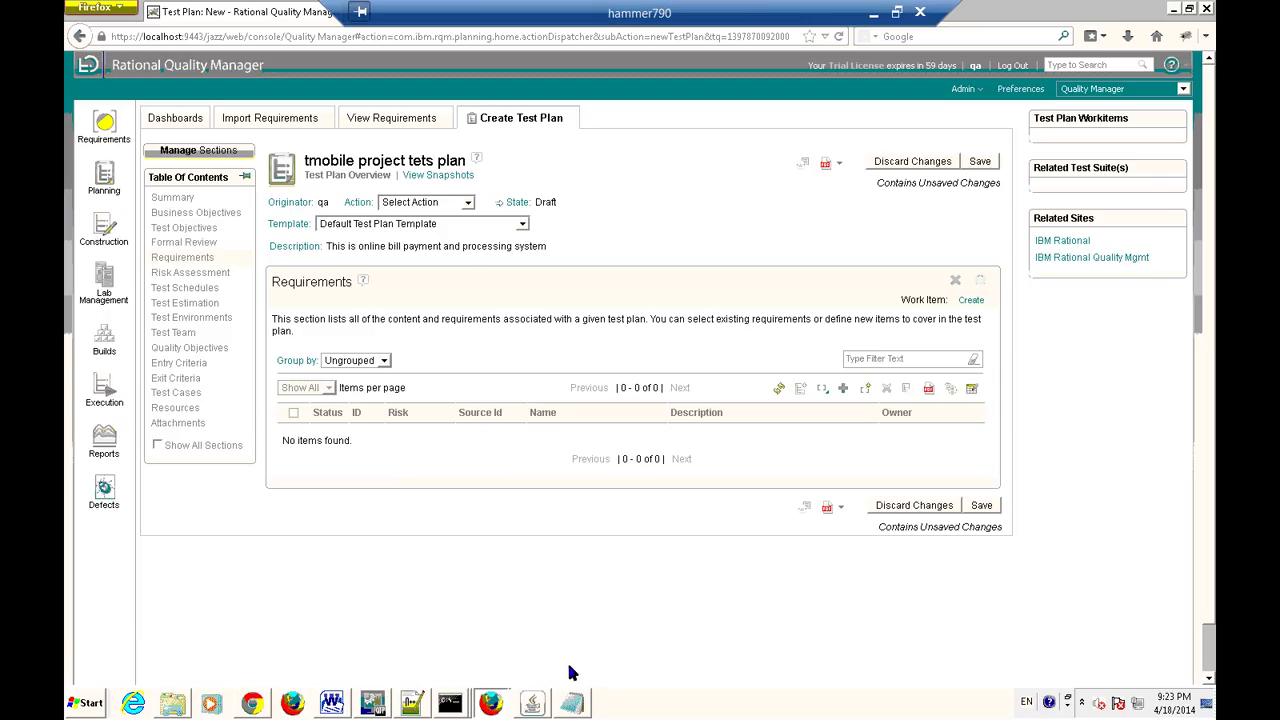
Add a 'Requirements:' heading listing Login, Bill pay credit card and Bill pay debit card.
click(571, 708)
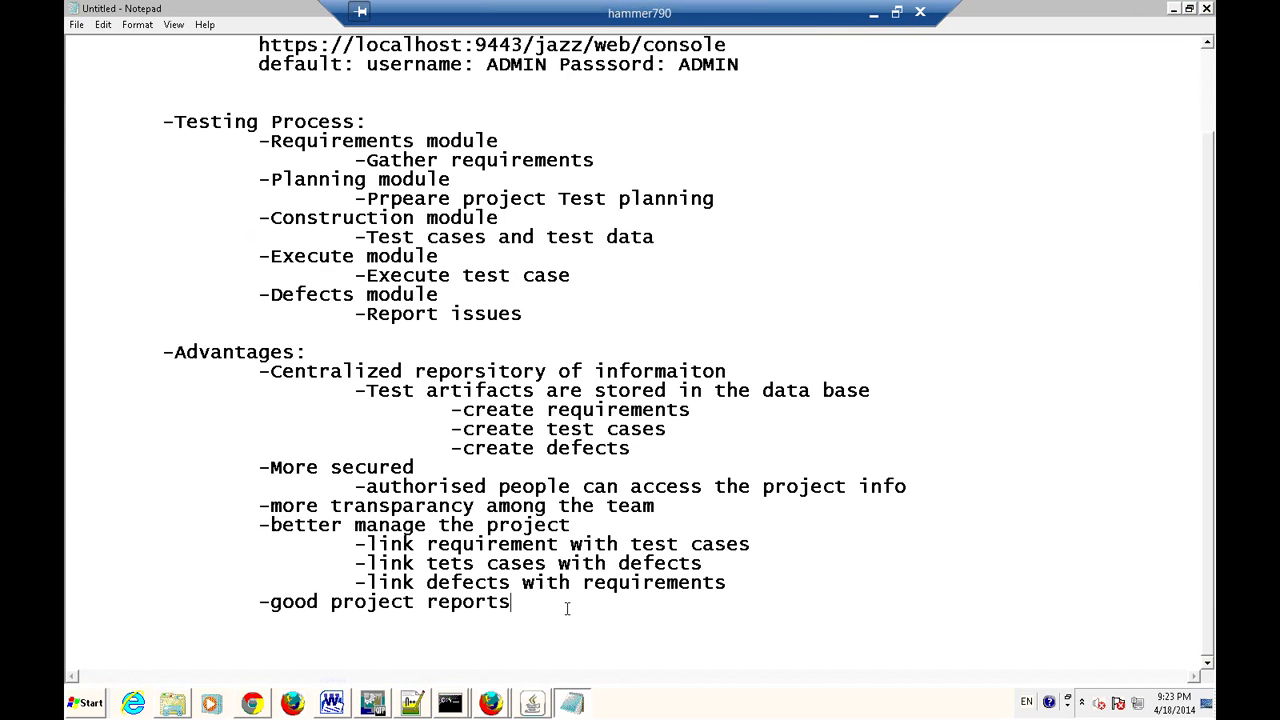
key(Return)
key(Return)
text(Requirements:)
key(Return)
key(Tab)
text(-)
scroll(487, 602, down, 1)
text(Login)
key(Return)
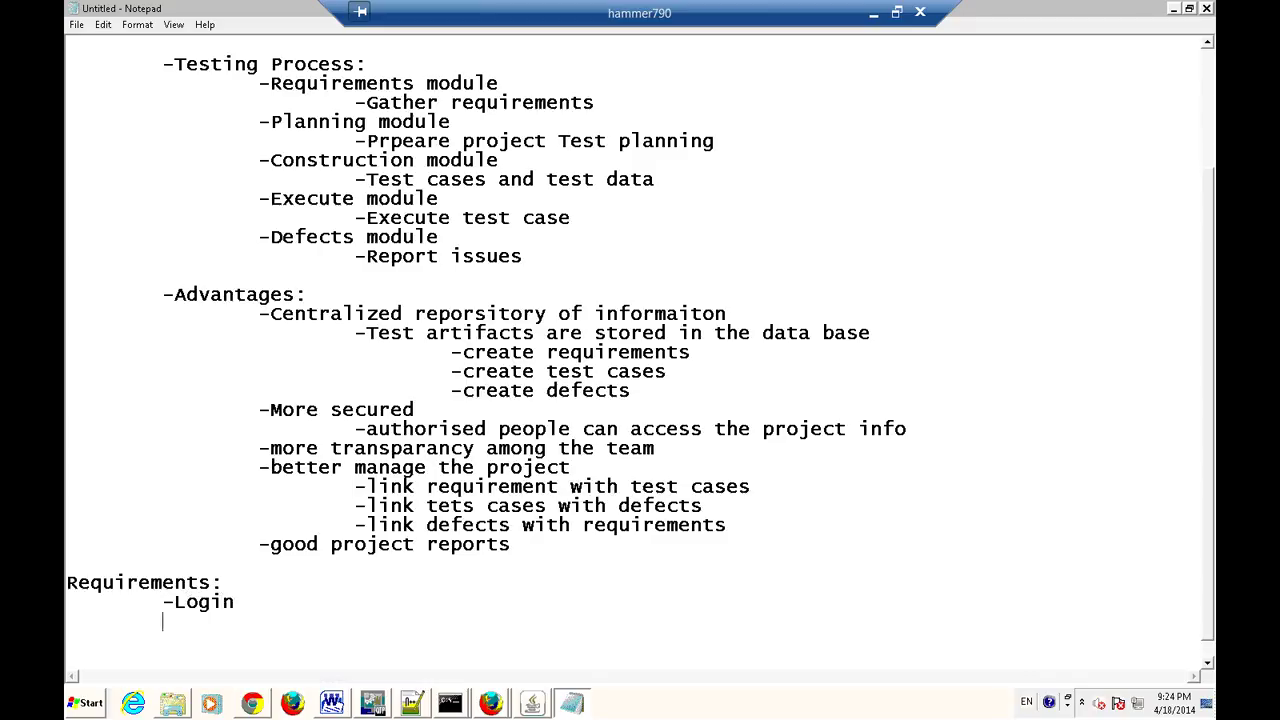
text(-Bill pay credit card)
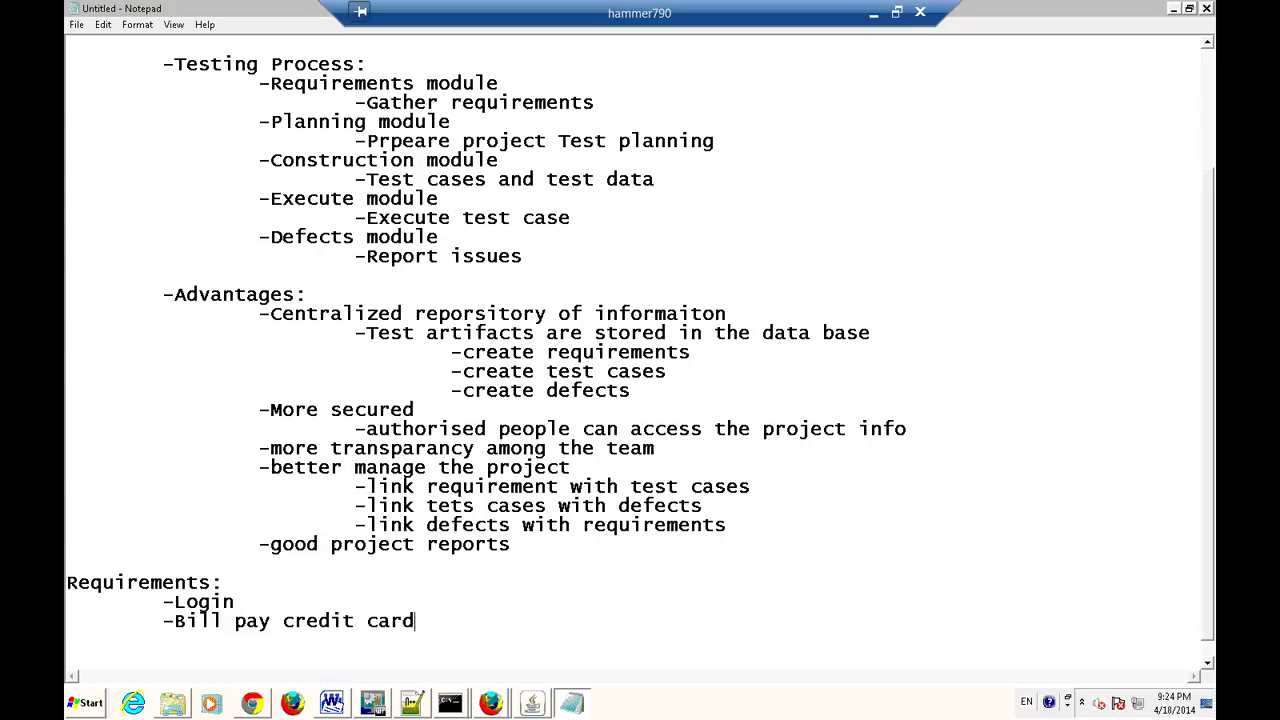
key(Return)
text(-Bill pay )
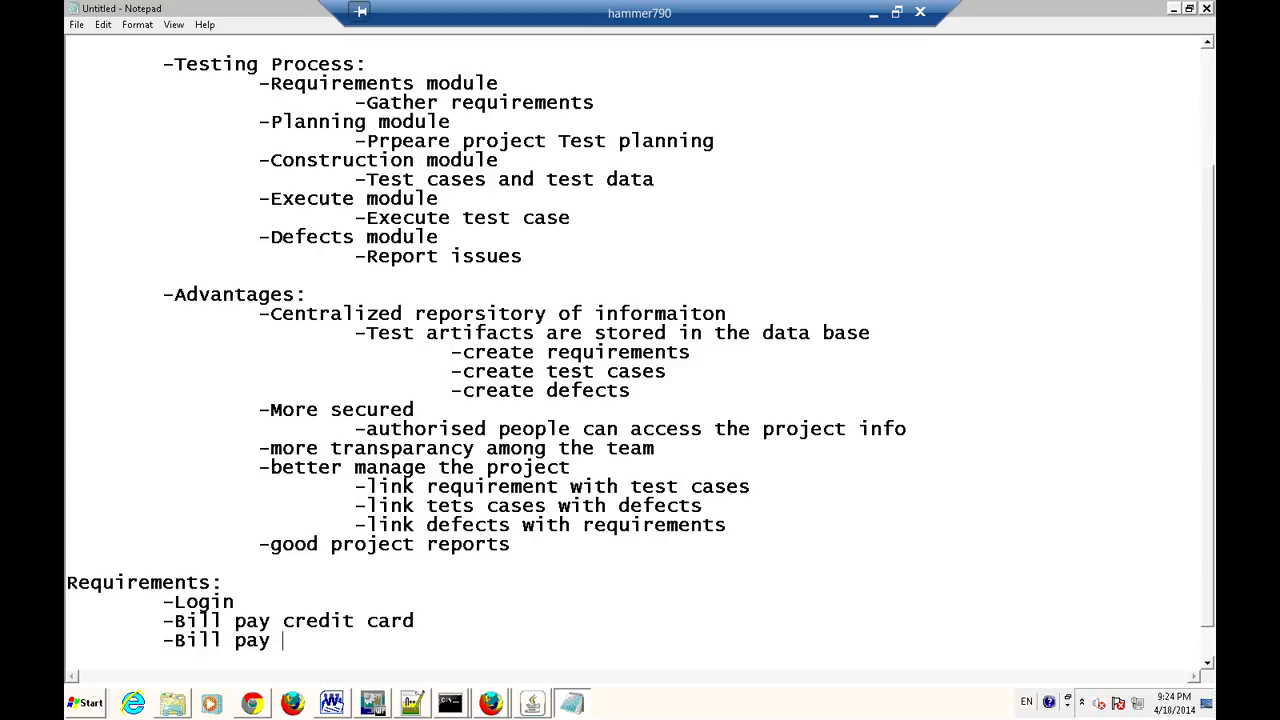
text(debit card)
Add '-In scope' and '-Out scope' lines below the requirements list.
key(Return)
key(Return)
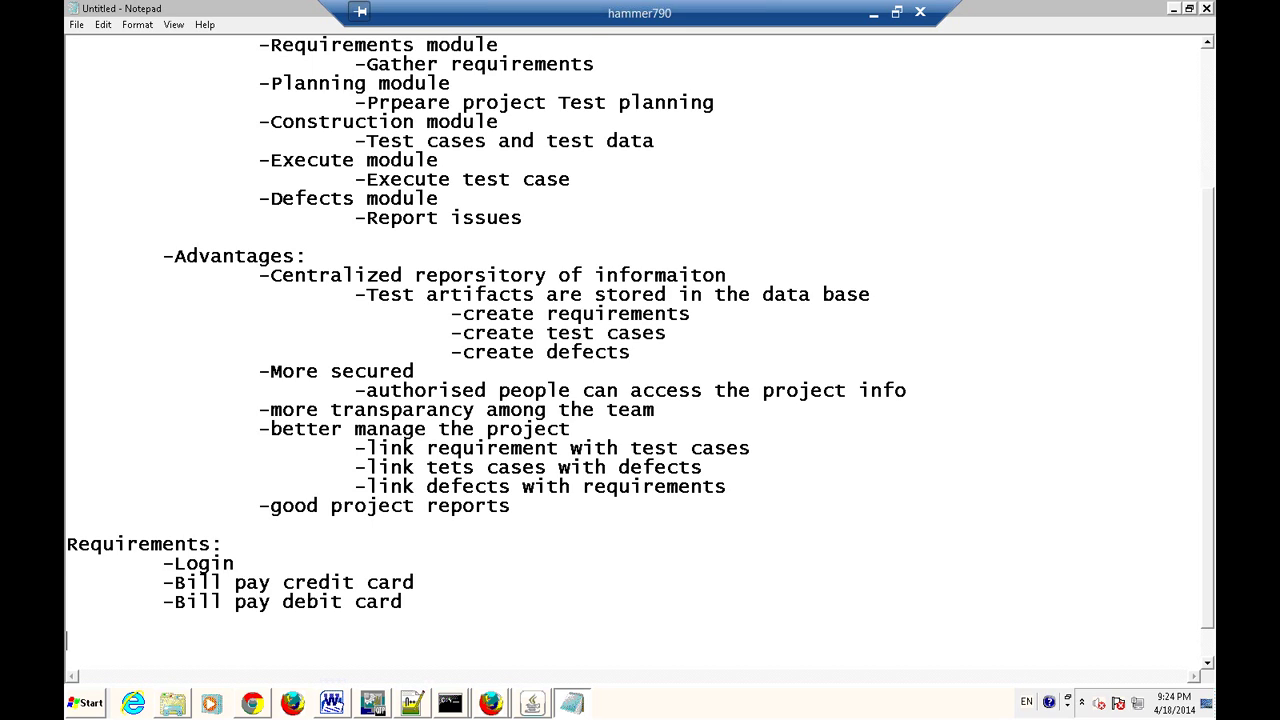
key(Return)
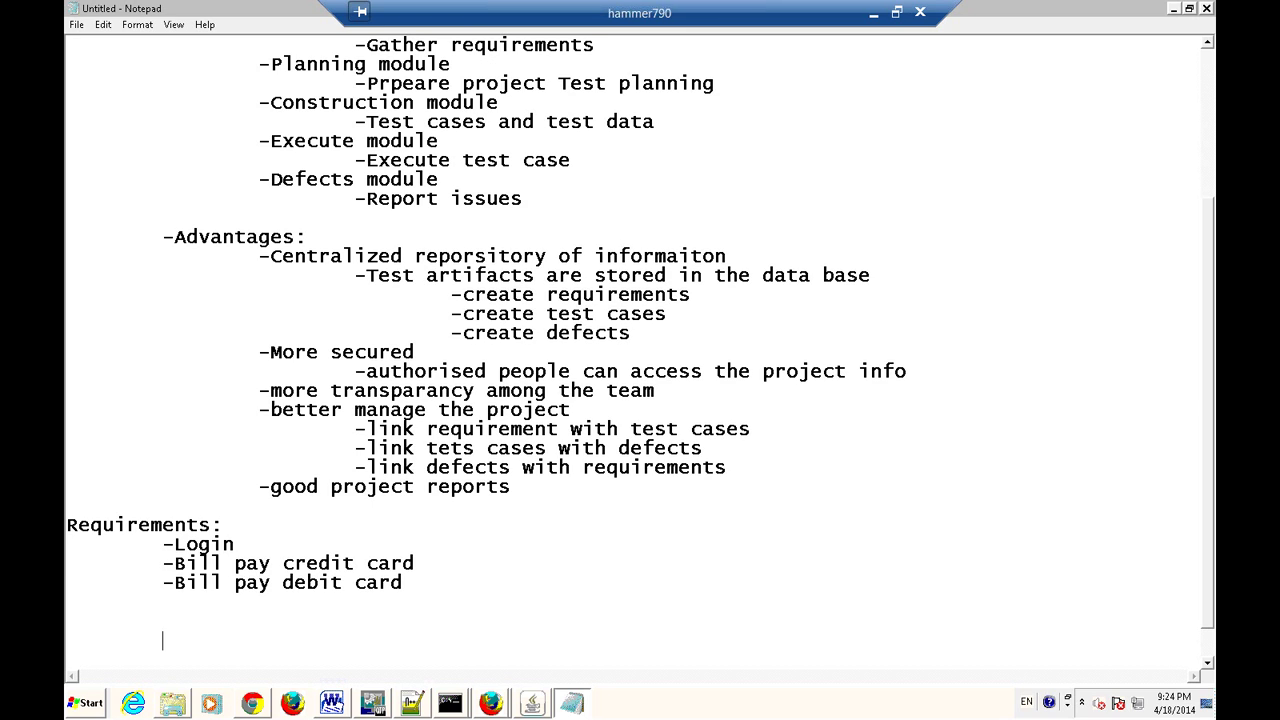
text(-In scope)
key(Return)
text(-Ou)
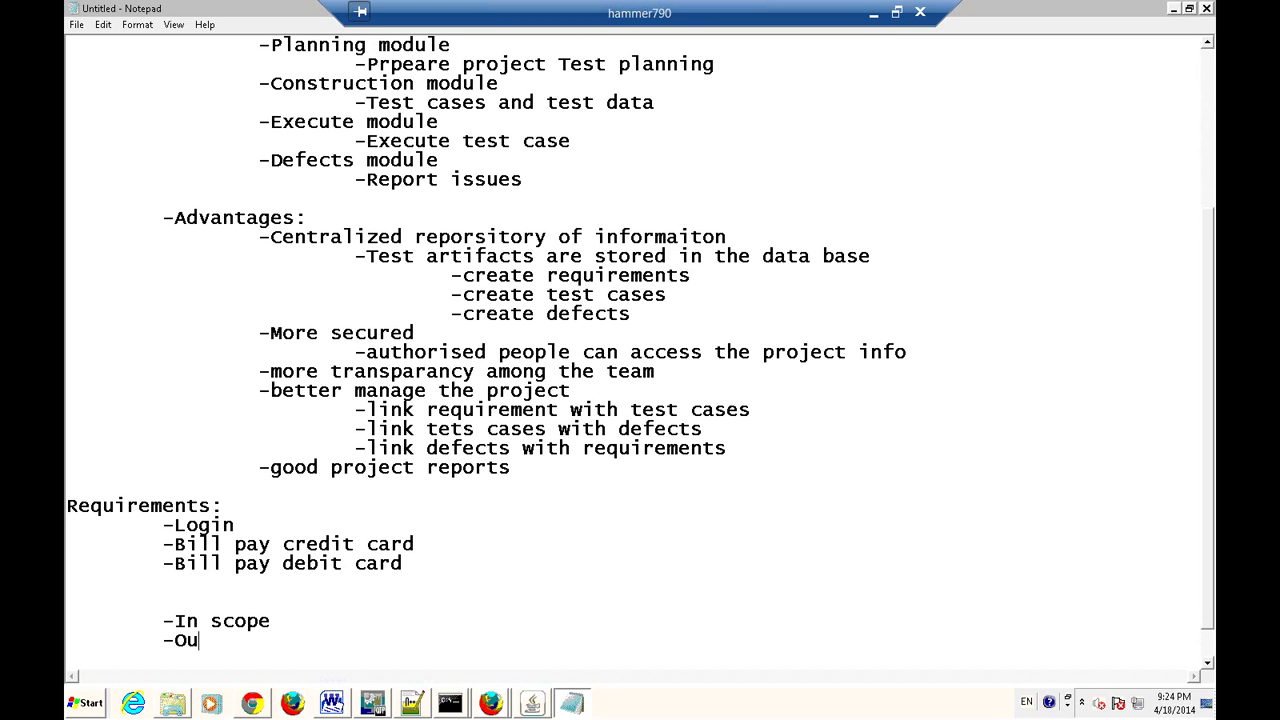
text(t scope)
click(281, 607)
key(ctrl+z)
key(ctrl+z)
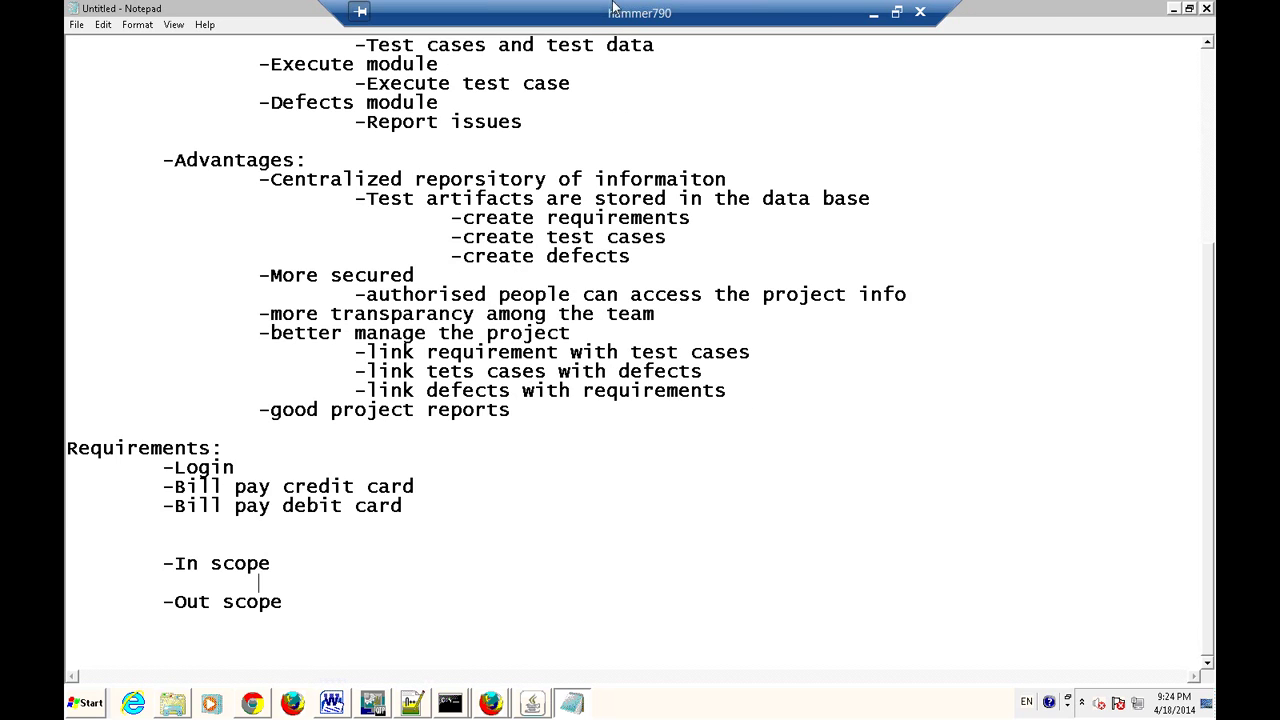
Minimize the remote session, the TestPlanSample document and the QATraining folder window.
click(876, 16)
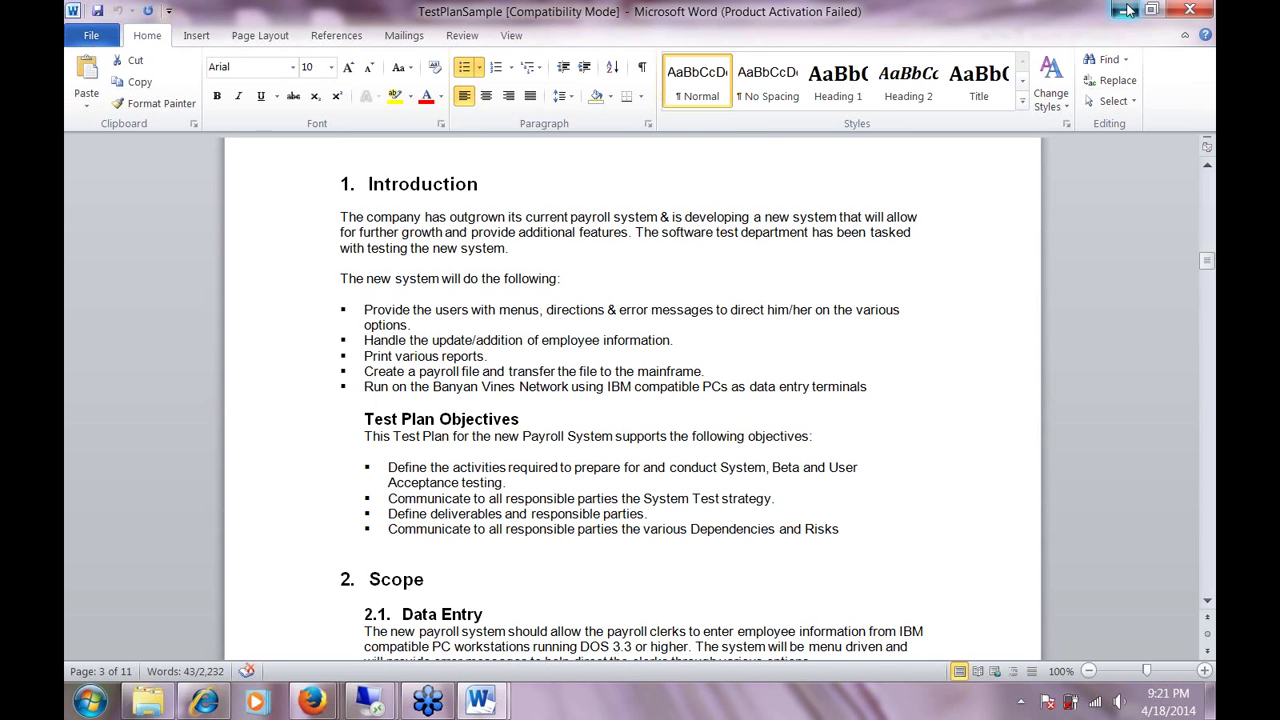
click(1127, 10)
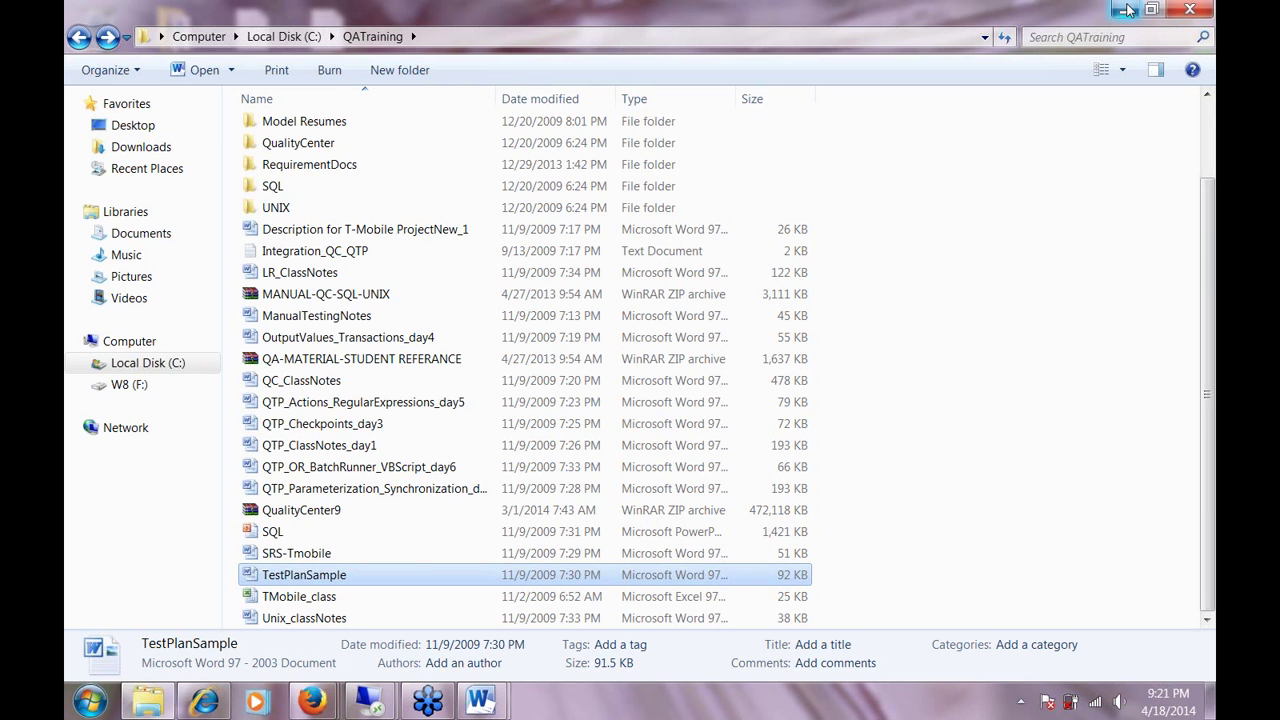
click(1125, 10)
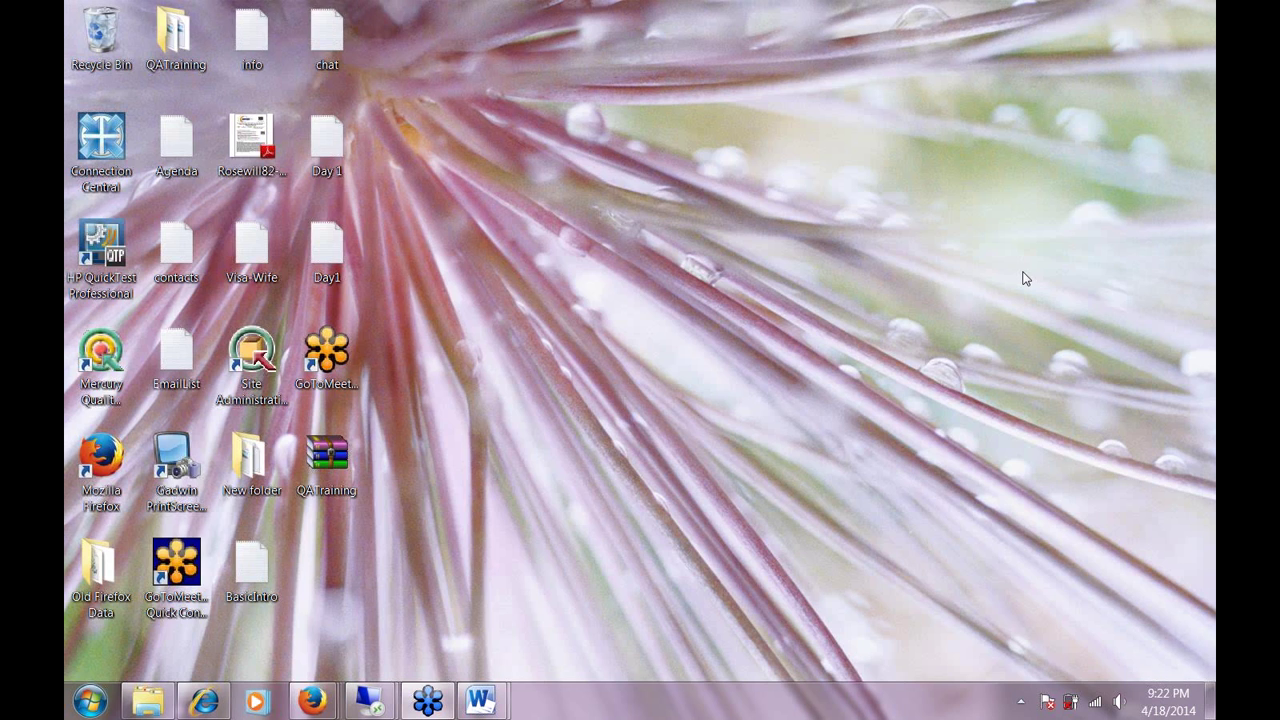
Restore the Remote Desktop session with the Notepad notes from the taskbar.
mouse_move(368, 700)
click(490, 590)
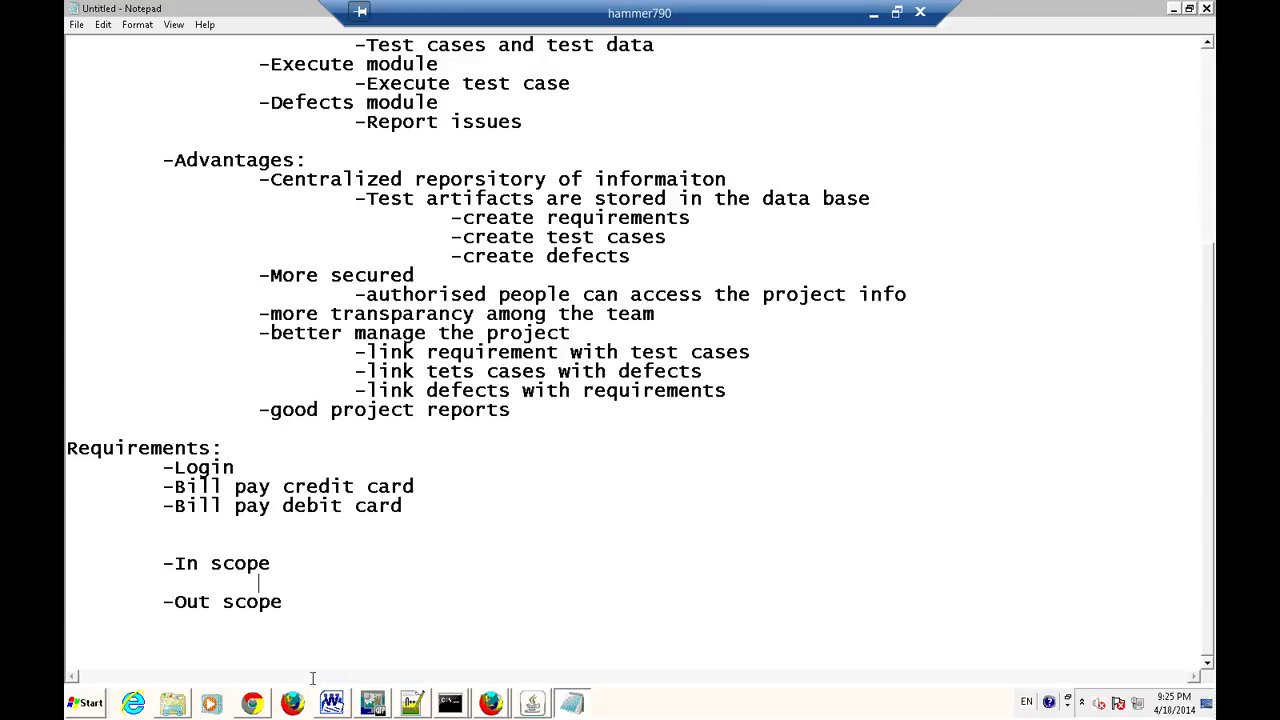
Copy Login and Bill pay credit card as indented items under In scope.
drag(163, 467, 465, 480)
key(ctrl+c)
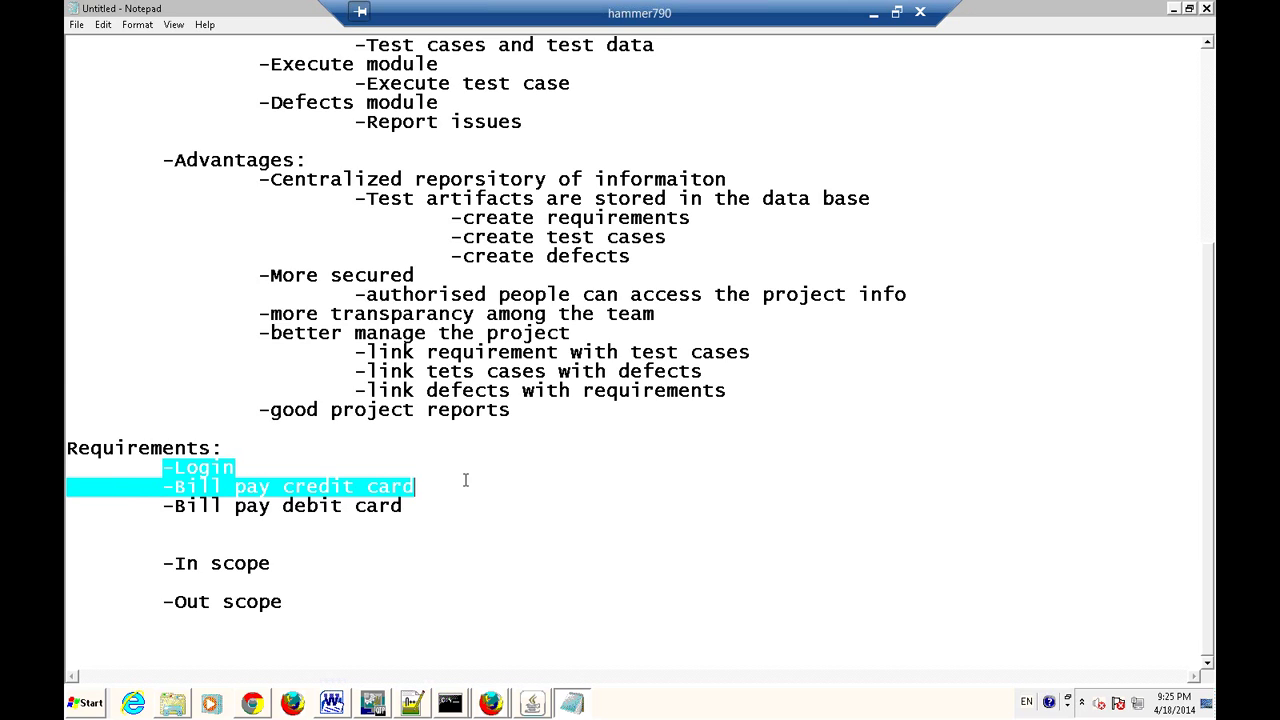
click(268, 576)
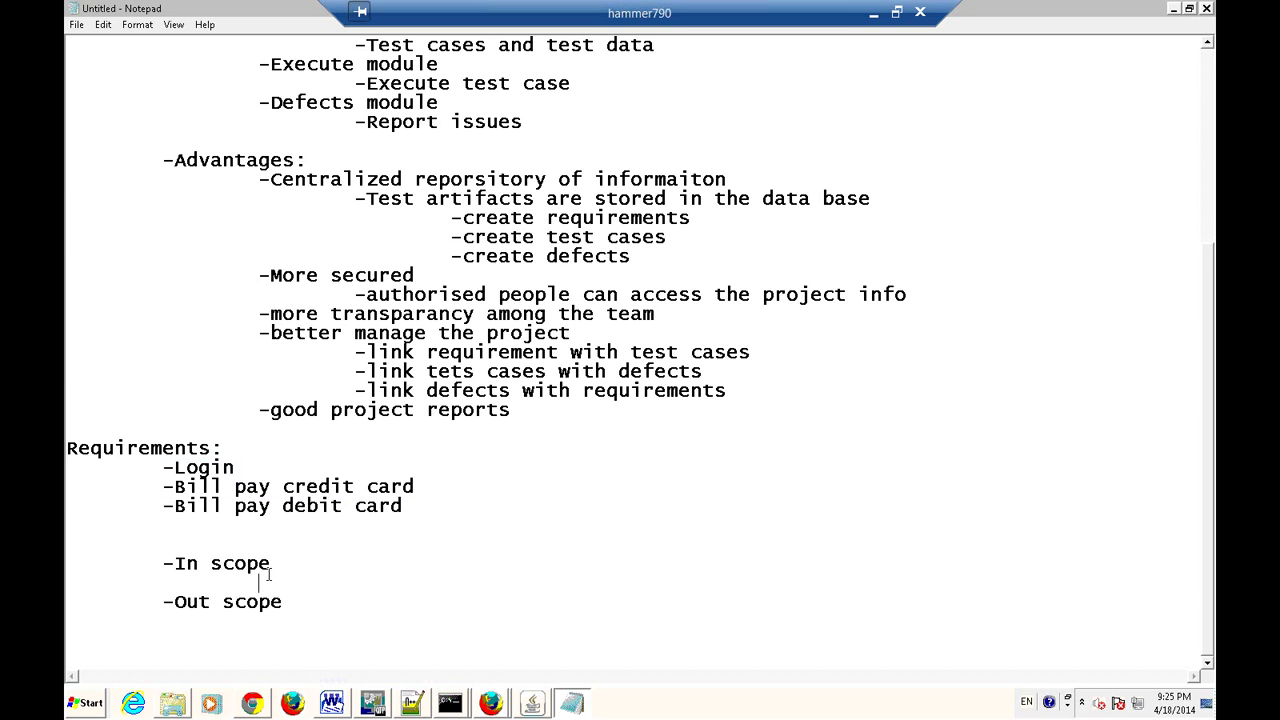
key(ctrl+v)
key(Left)
key(Left)
key(Left)
key(Left)
key(Left)
key(Left)
key(Left)
key(Left)
key(Left)
key(Left)
key(Left)
key(Left)
key(Left)
key(Left)
key(Left)
key(Left)
key(Left)
key(Left)
key(Left)
key(Left)
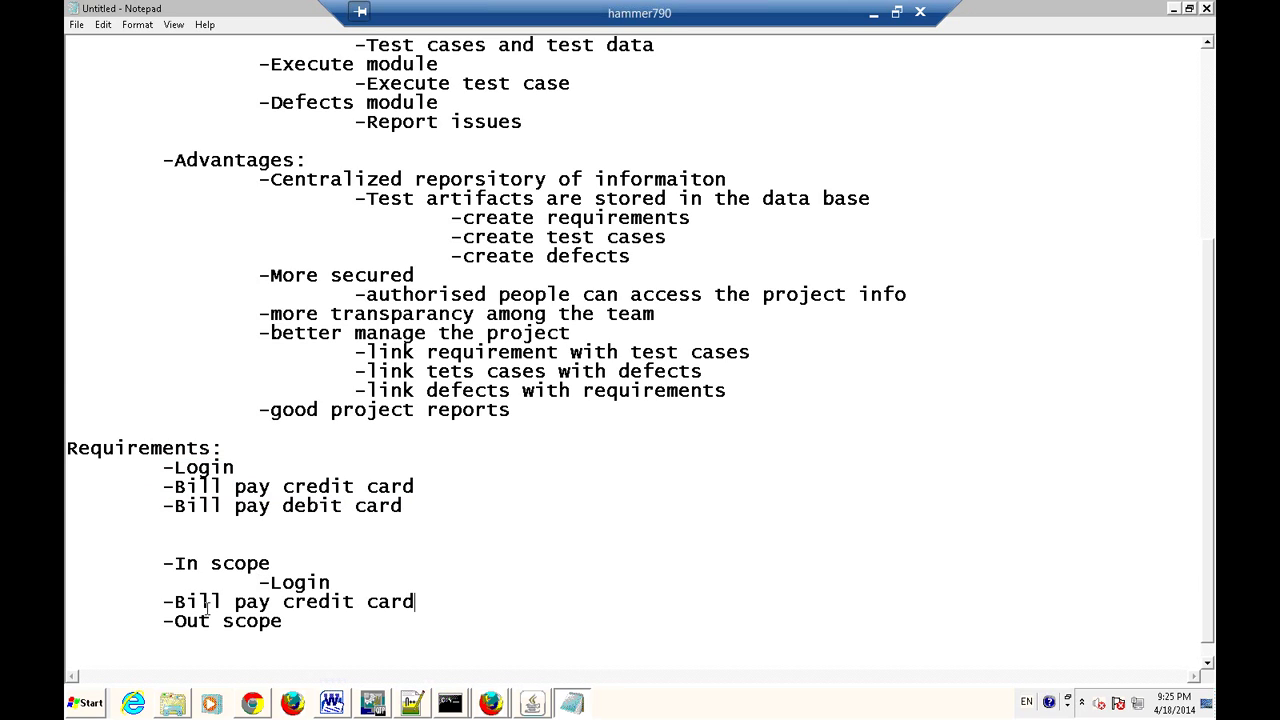
key(Tab)
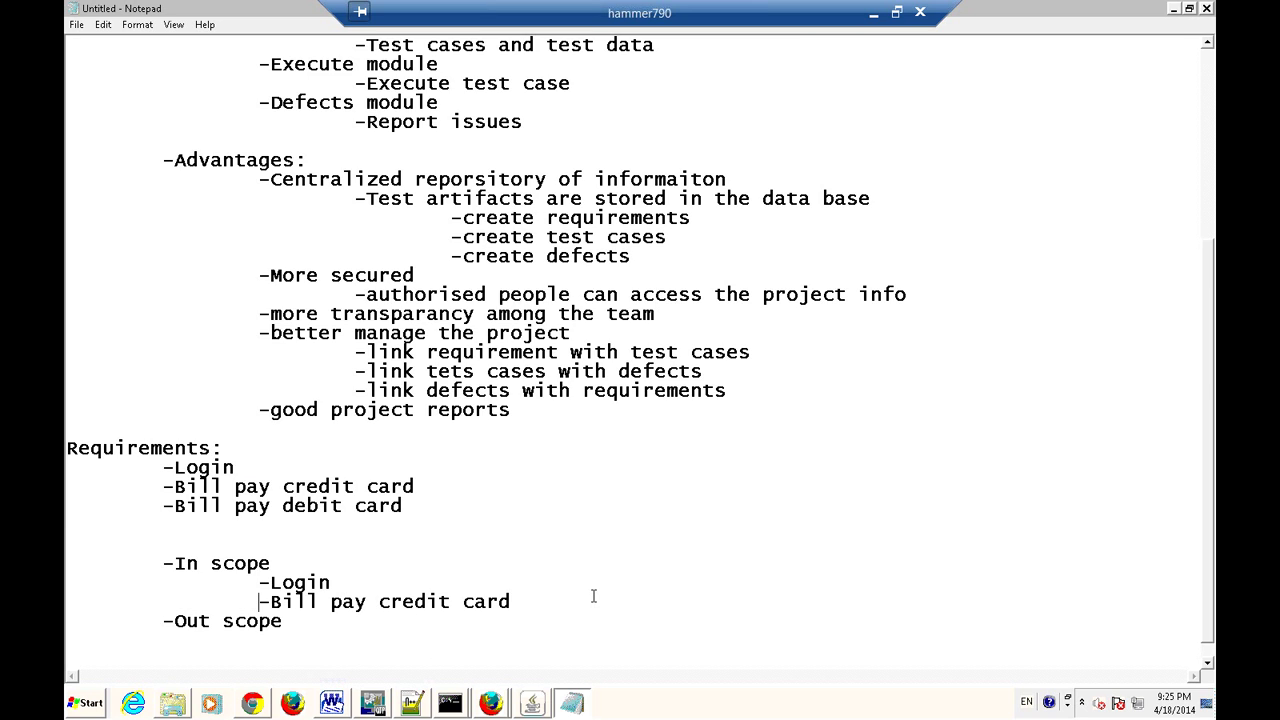
scroll(591, 594, down, 1)
key(Up)
key(shift+End)
key(shift+Down)
key(shift+End)
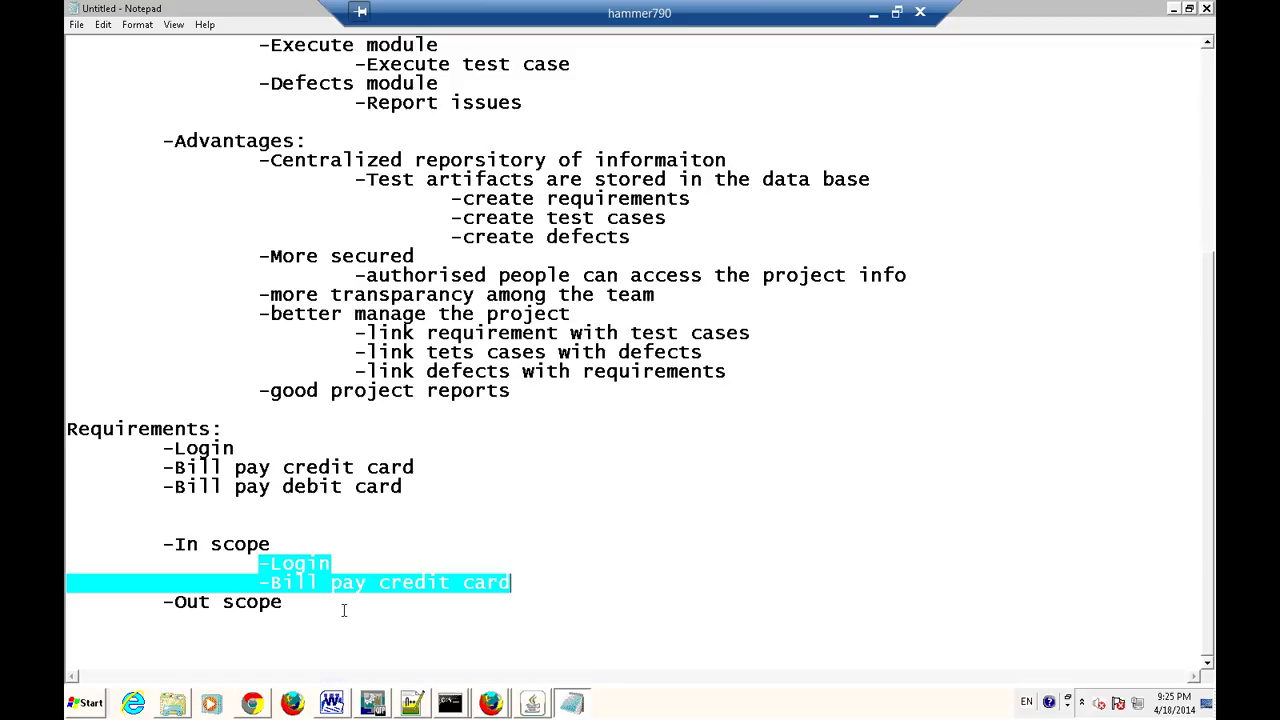
drag(162, 448, 403, 486)
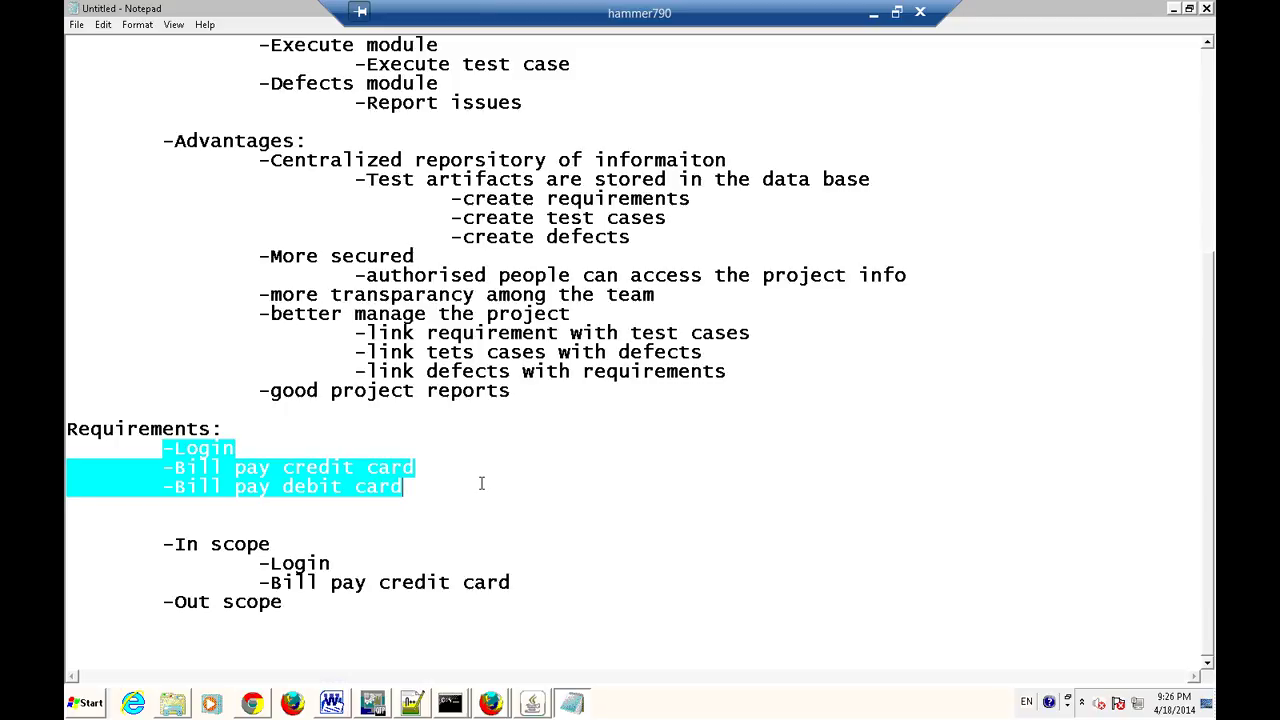
Paste Bill pay debit card as an indented item under Out scope.
click(302, 564)
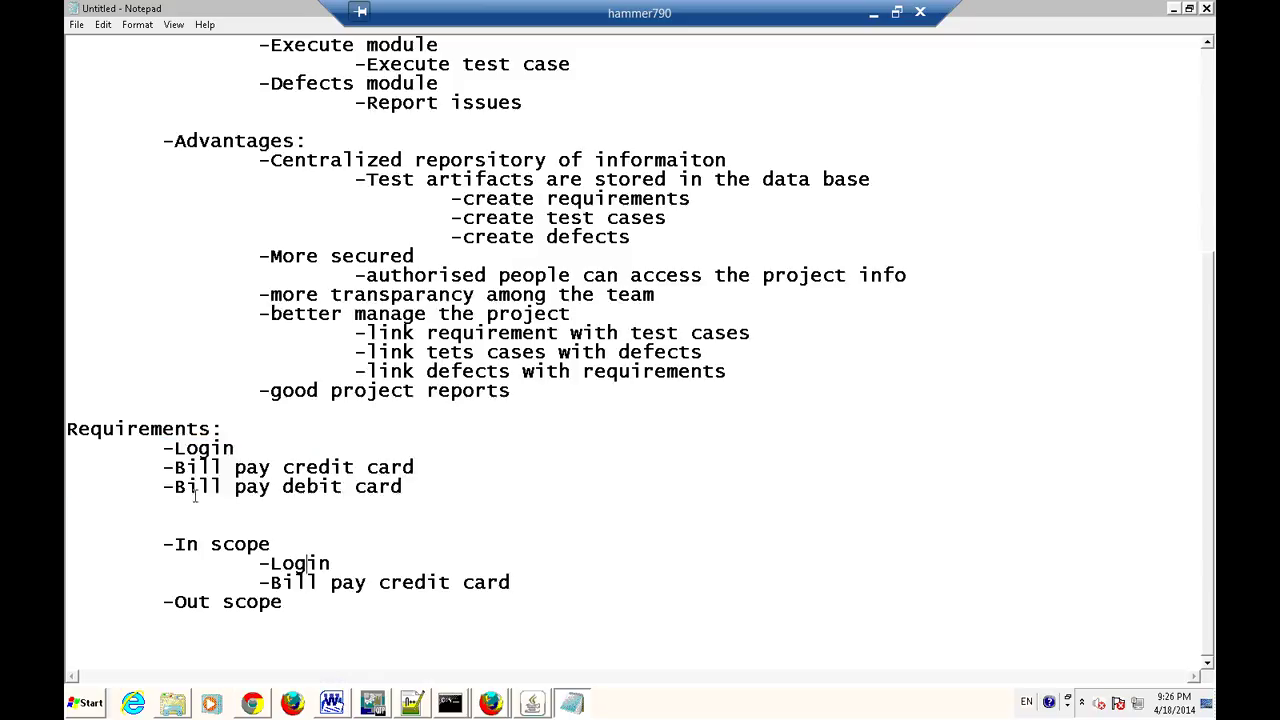
drag(161, 449, 236, 449)
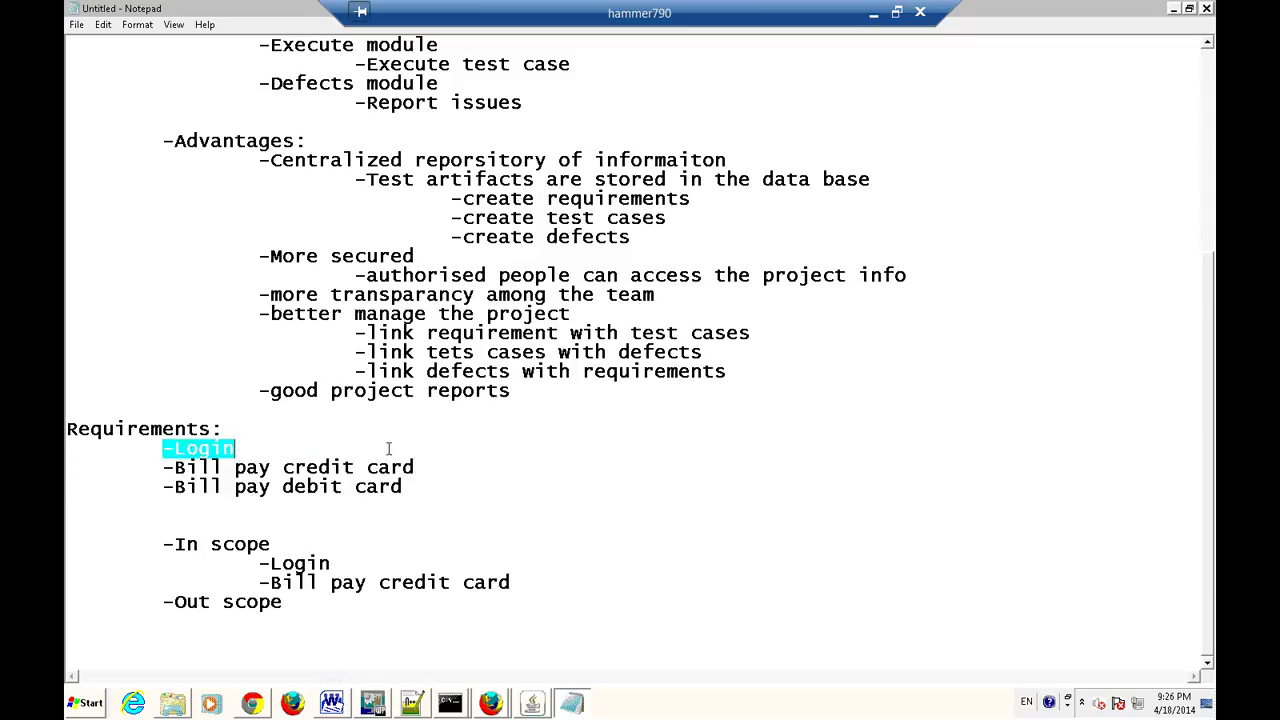
shift+click(444, 460)
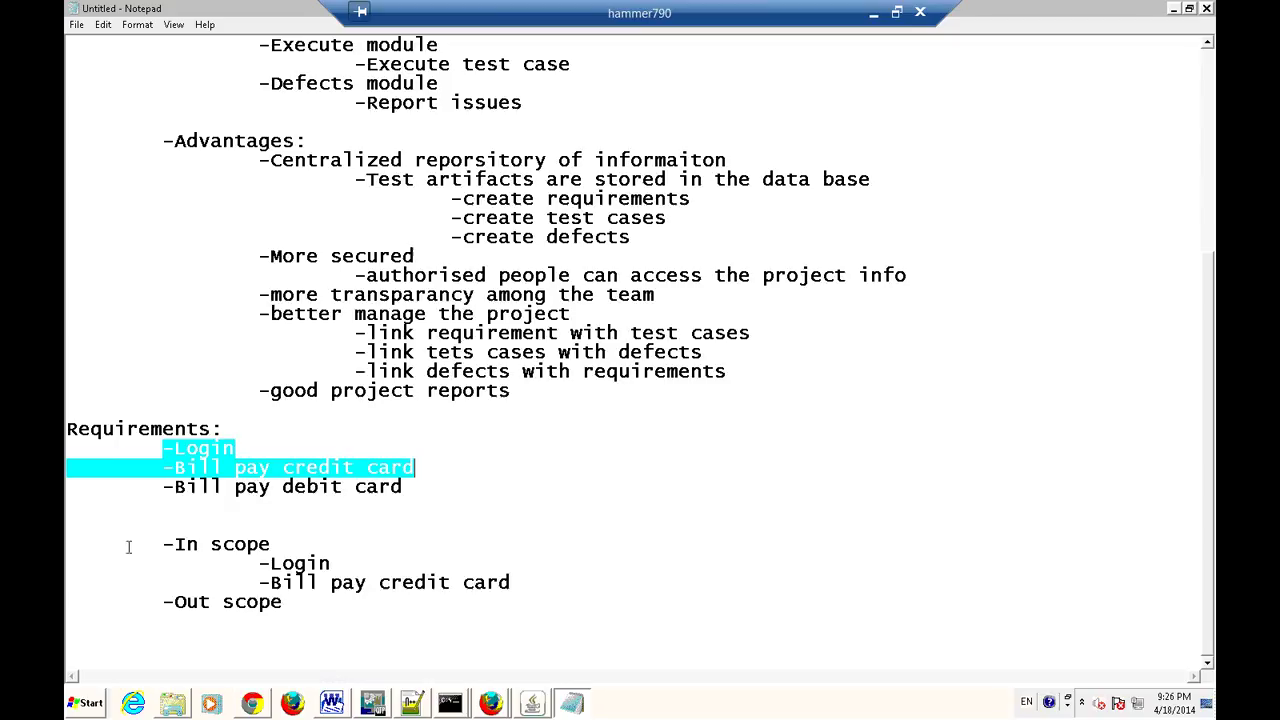
drag(162, 487, 418, 489)
key(ctrl+c)
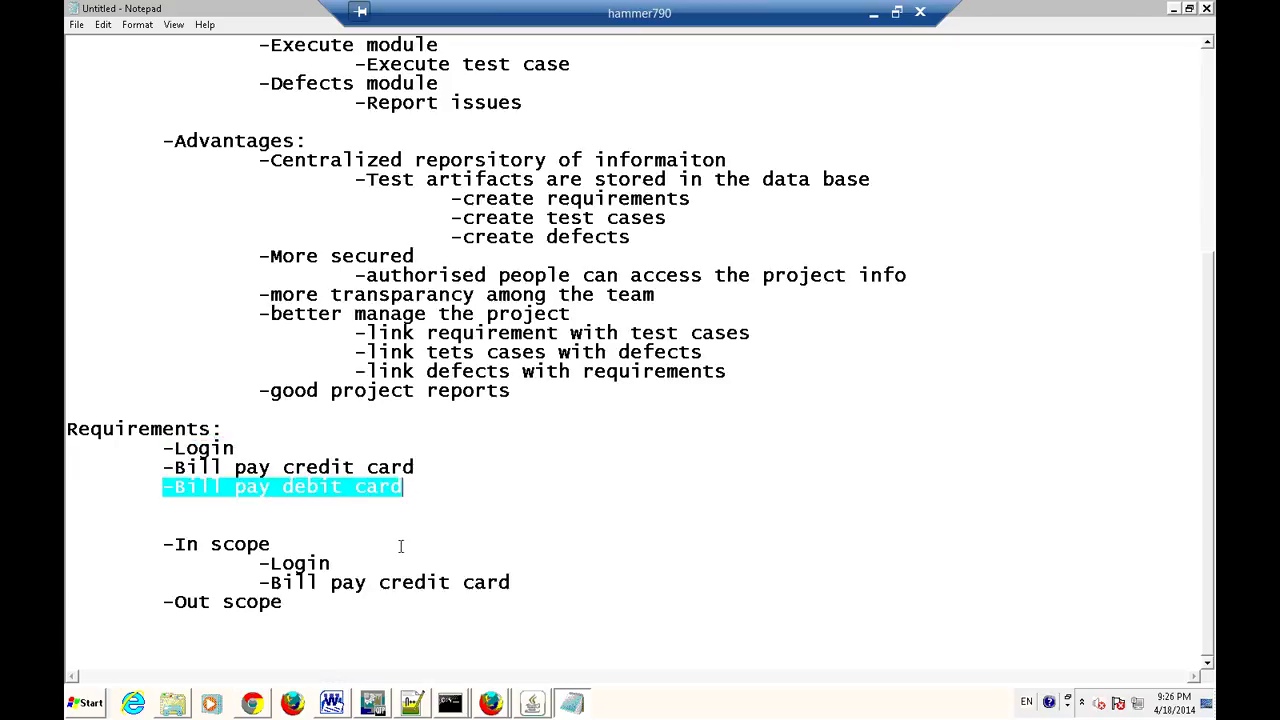
click(309, 604)
key(Return)
key(Tab)
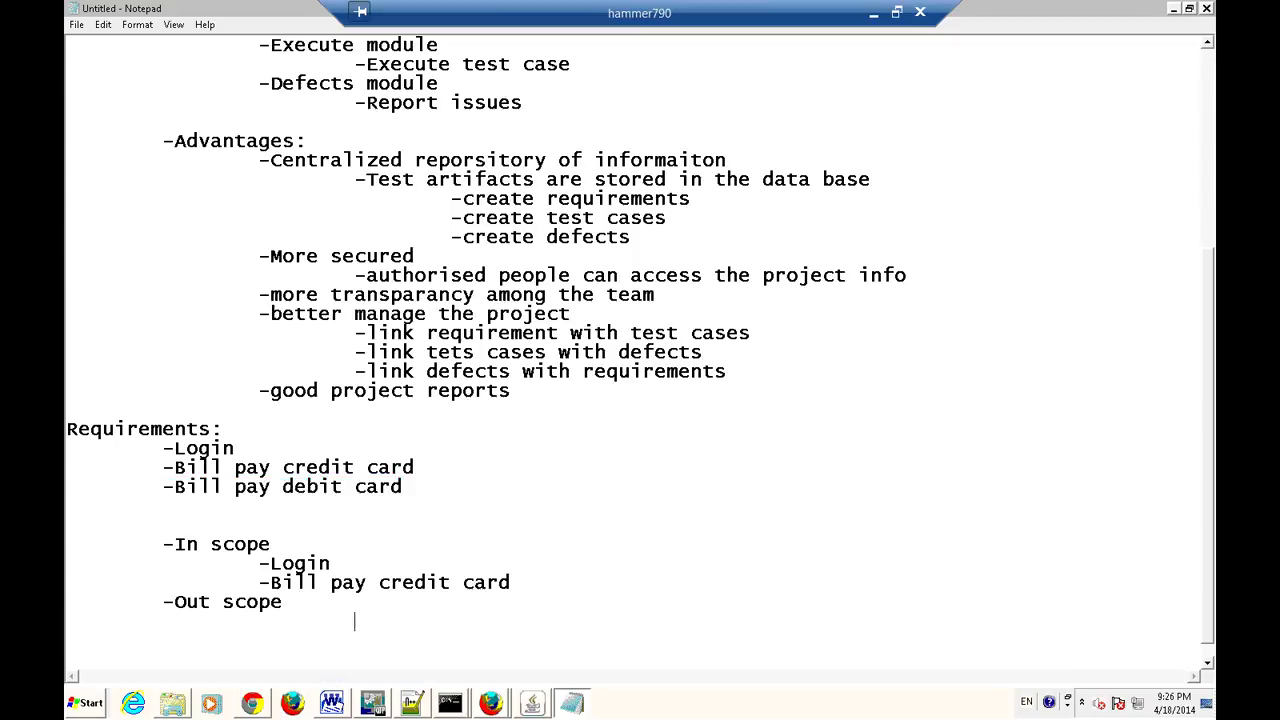
key(ctrl+v)
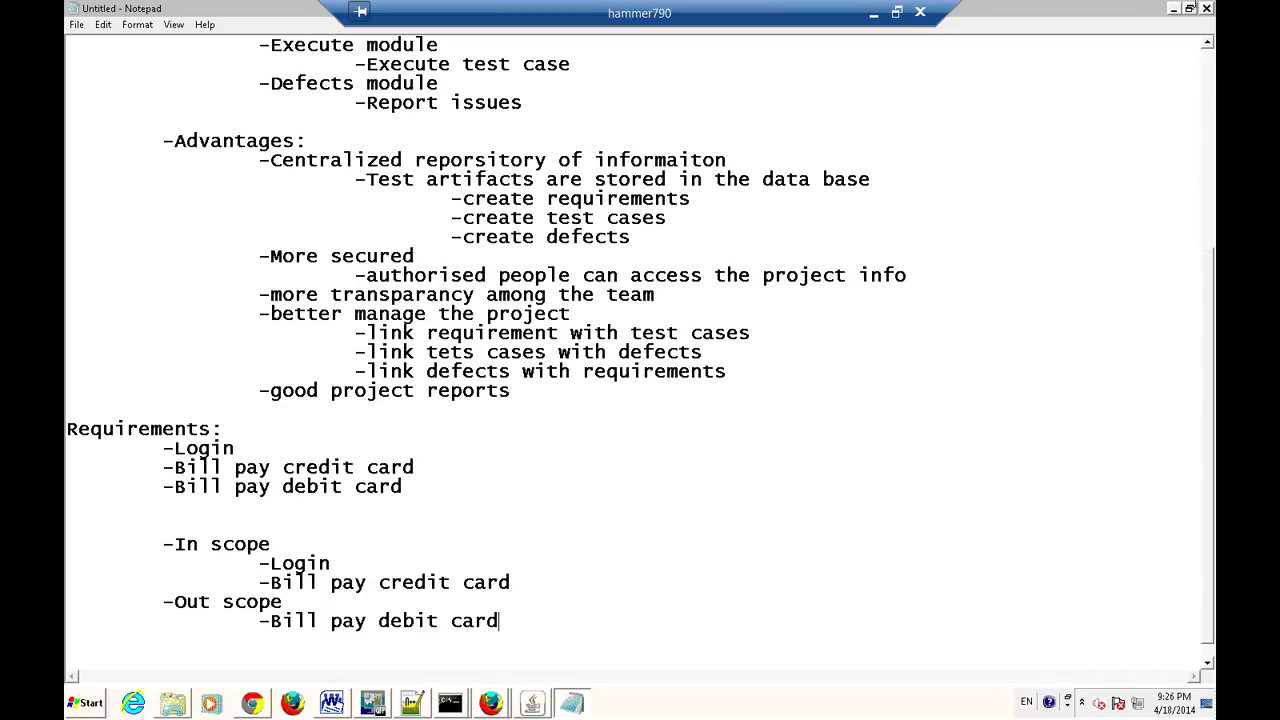
key(alt+Tab)
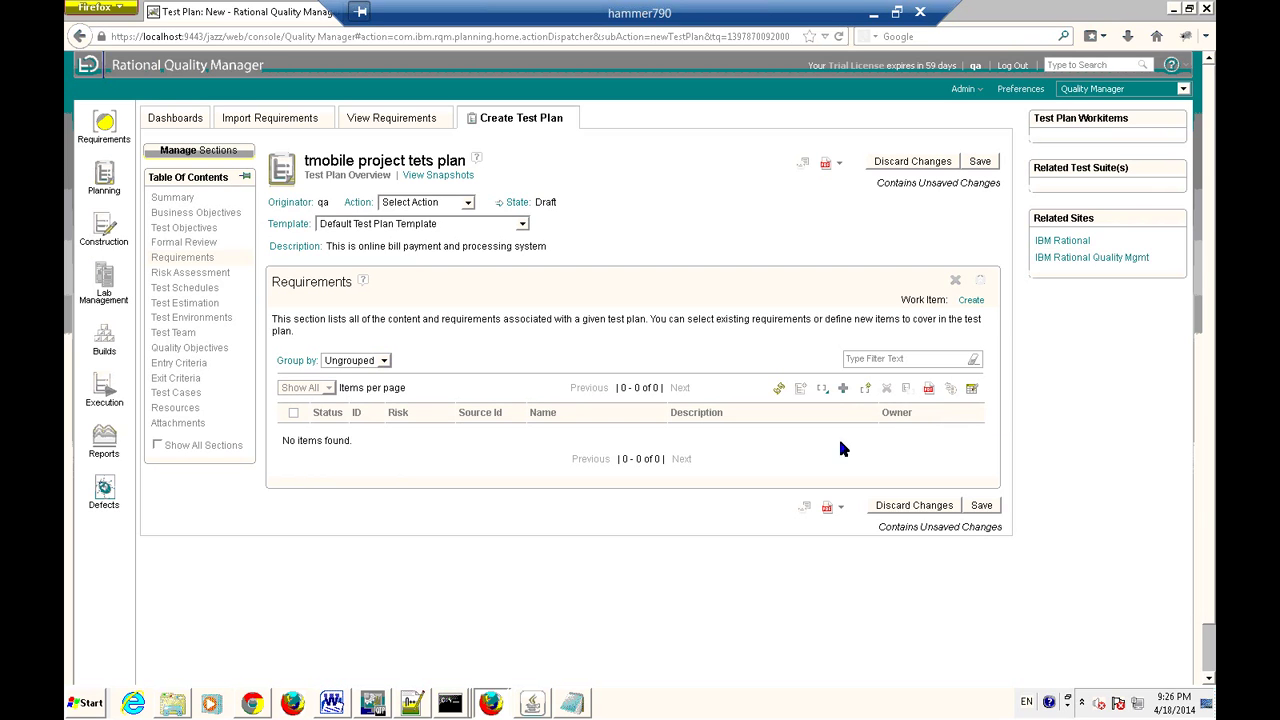
Add the Fr001: Login requirement to the test plan's Requirements section.
click(104, 230)
click(842, 388)
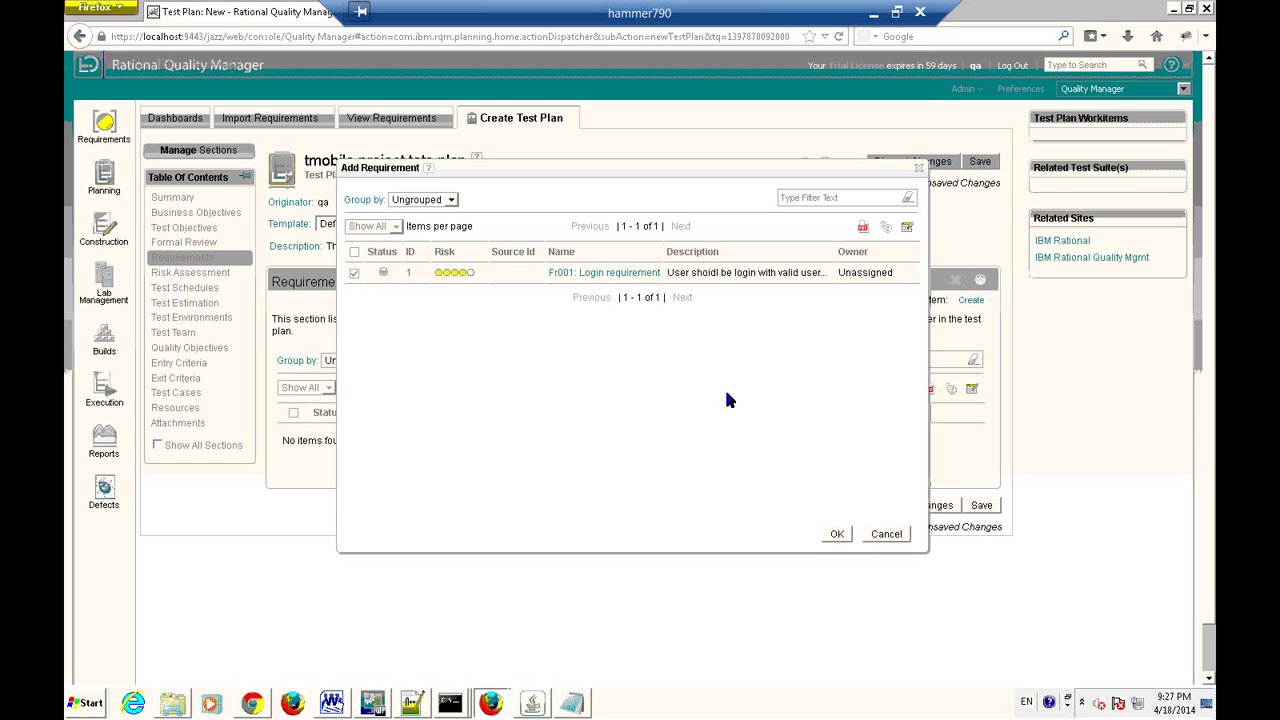
click(837, 535)
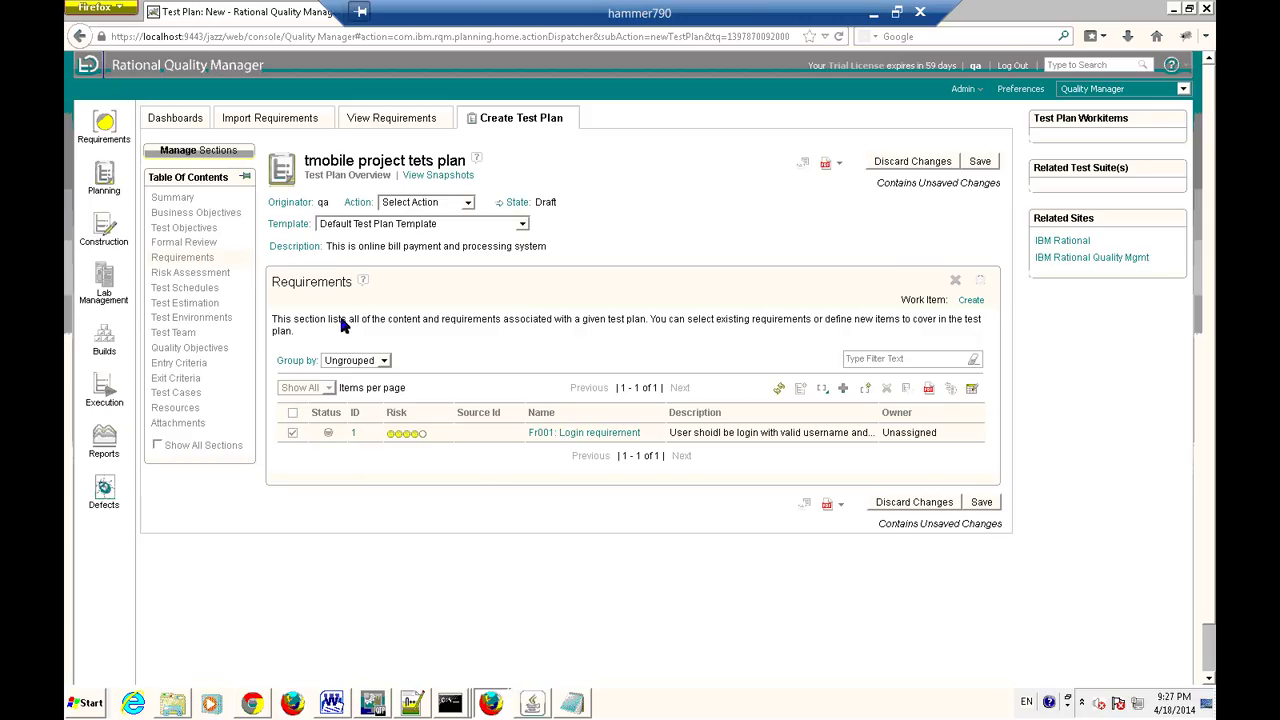
click(186, 276)
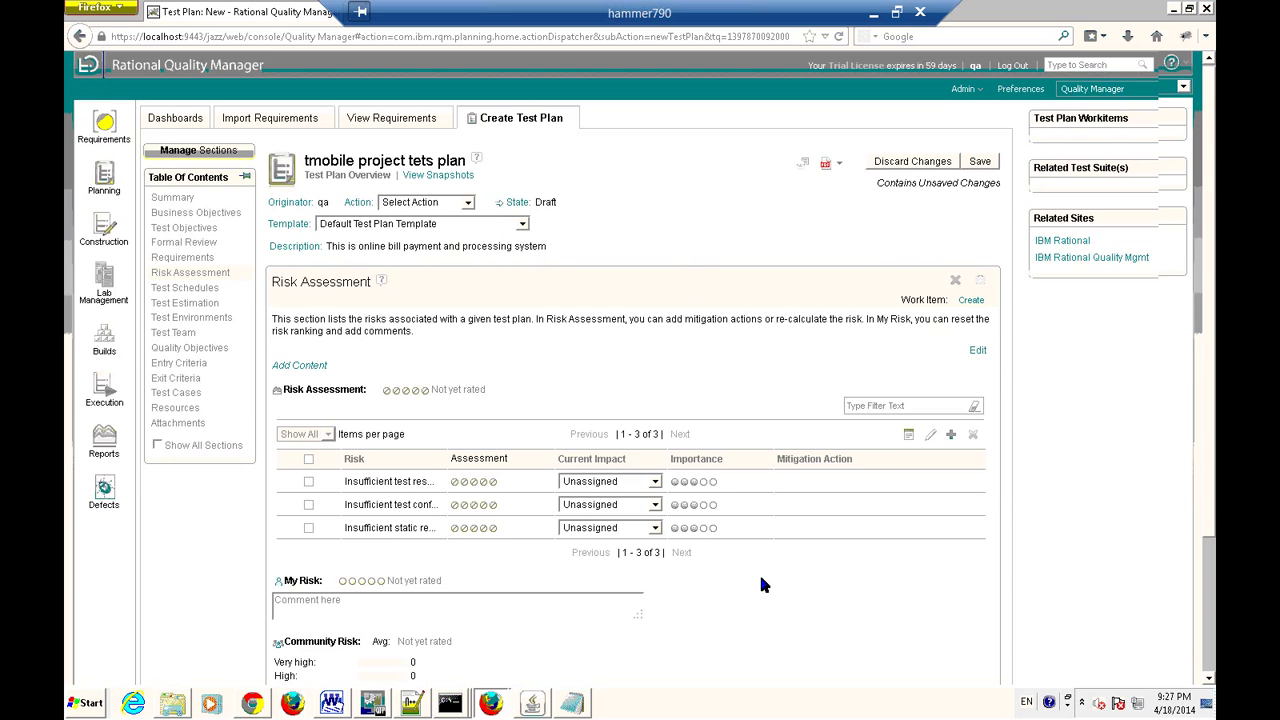
scroll(761, 578, down, 2)
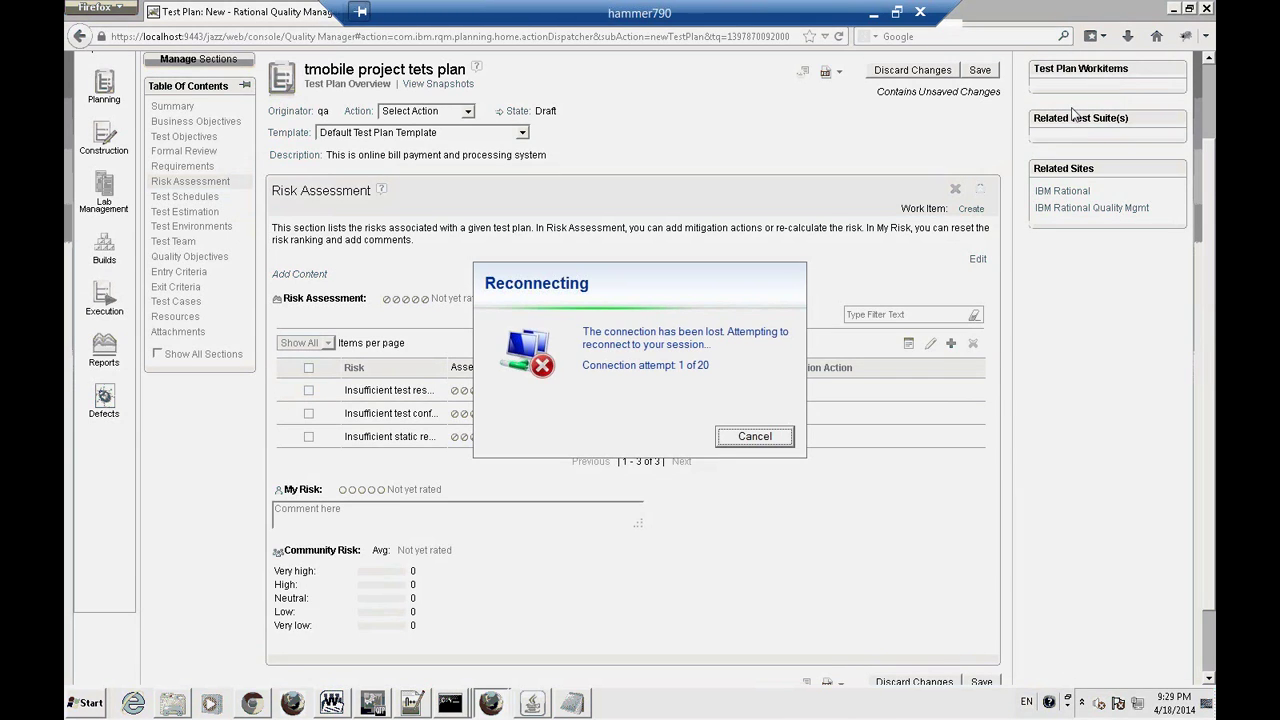
Cancel the reconnection attempt to get back to the plan's Risk Assessment section.
click(757, 436)
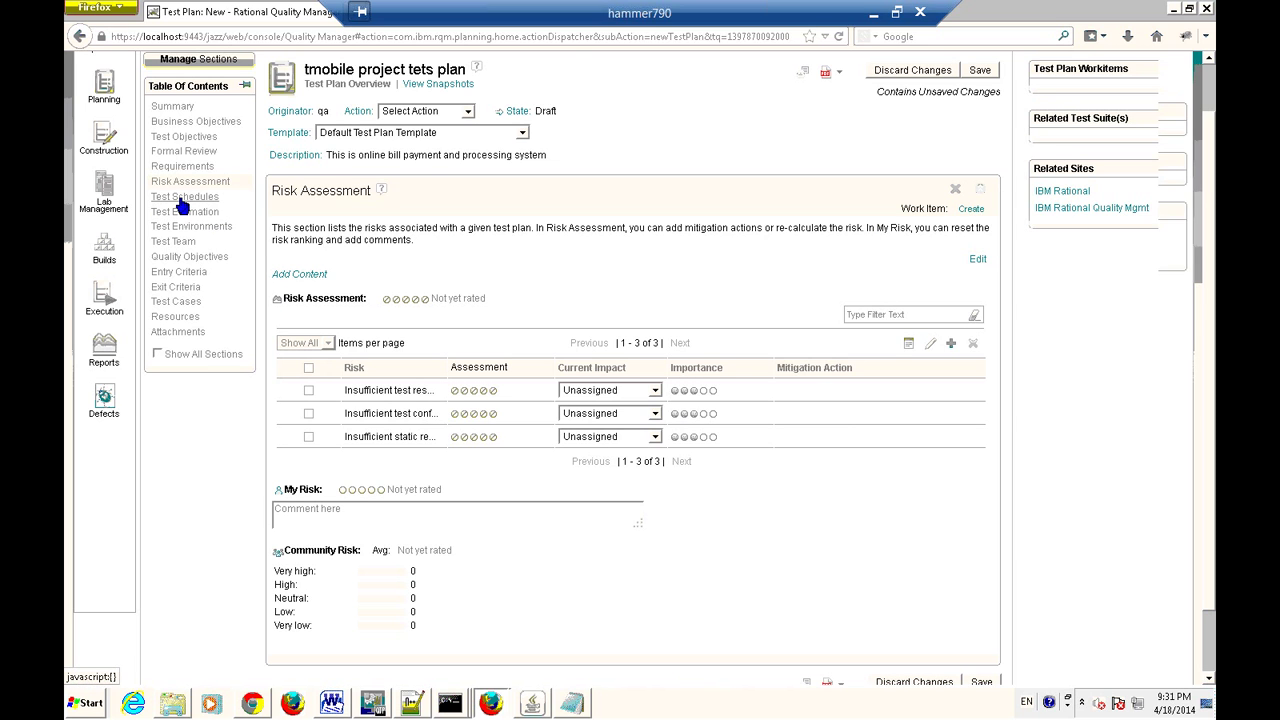
Add a new row to the Test Schedules table named 'System Tetsing'.
click(182, 198)
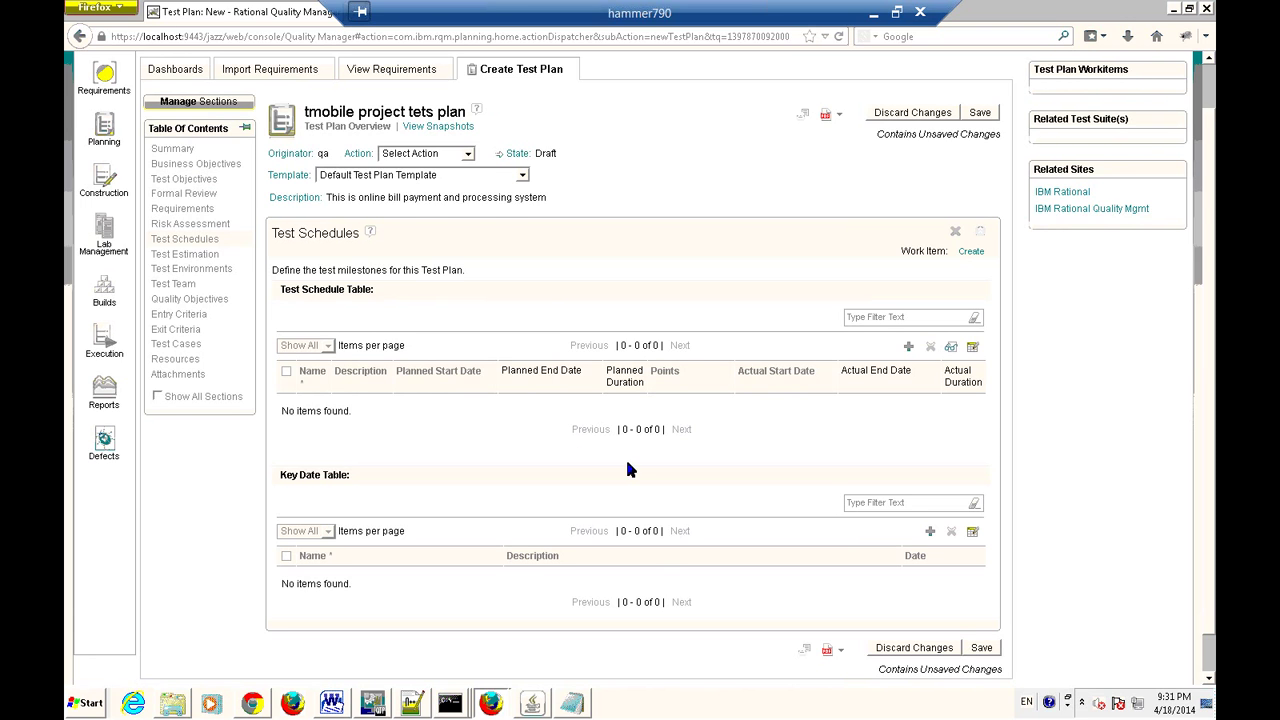
scroll(628, 468, down, 1)
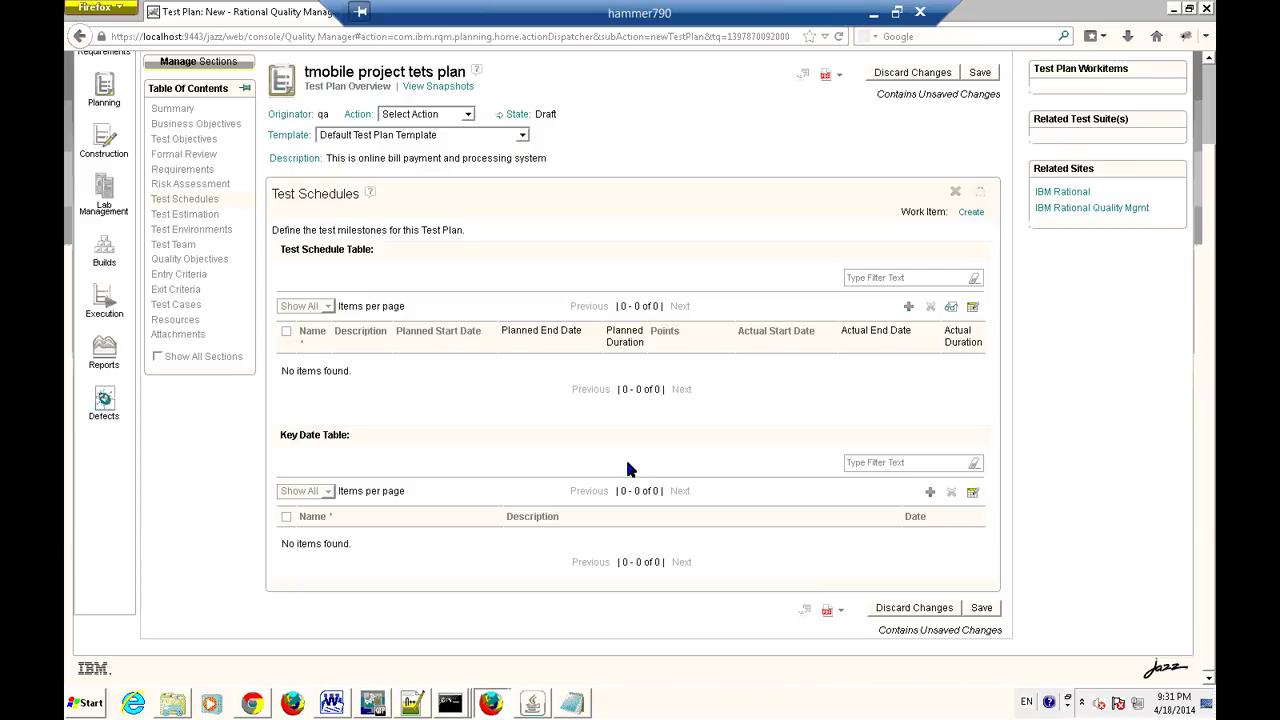
click(907, 307)
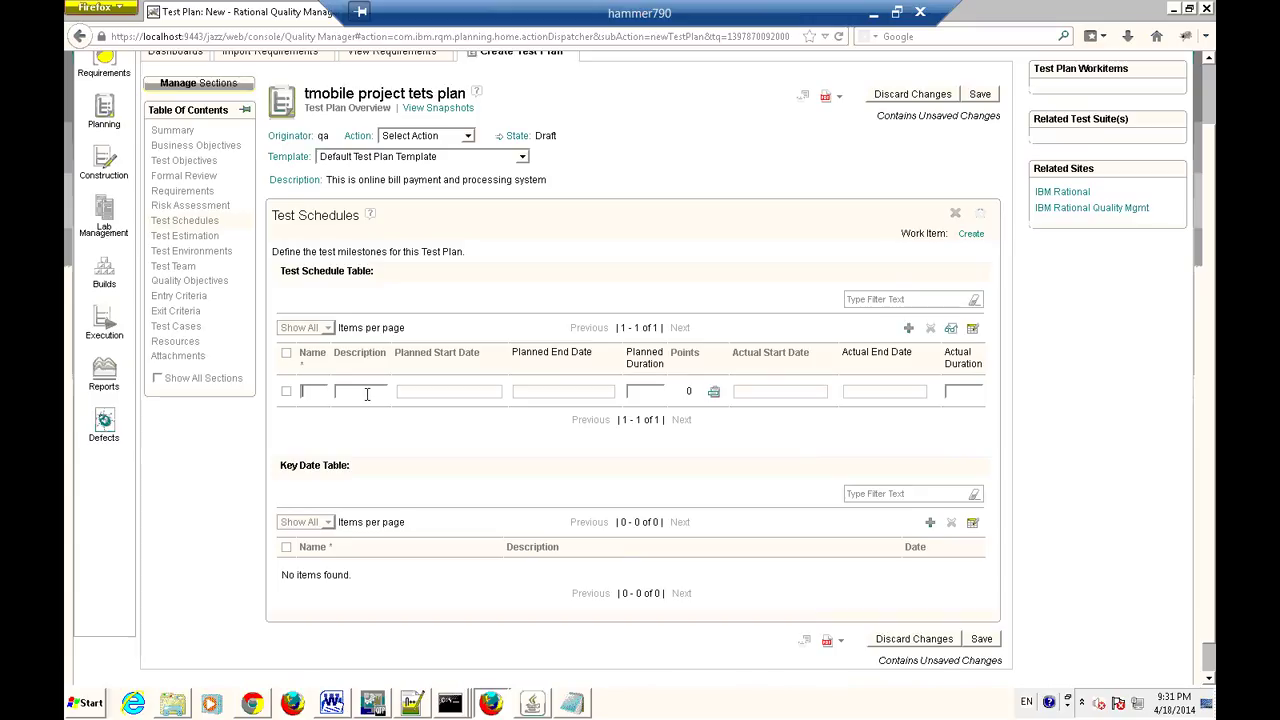
text(System)
text( Tetsing)
Plan the System Tetsing schedule from Apr 18 to Apr 30, 2014, a 13 d duration.
click(443, 392)
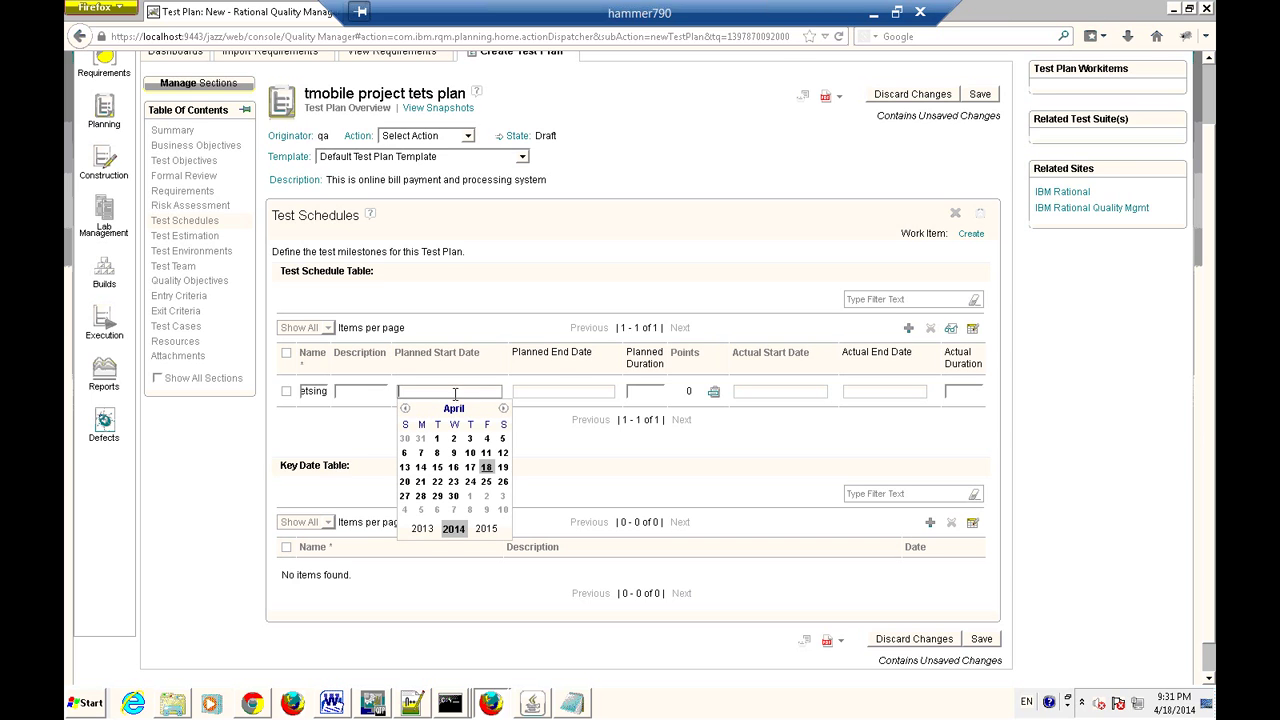
click(486, 467)
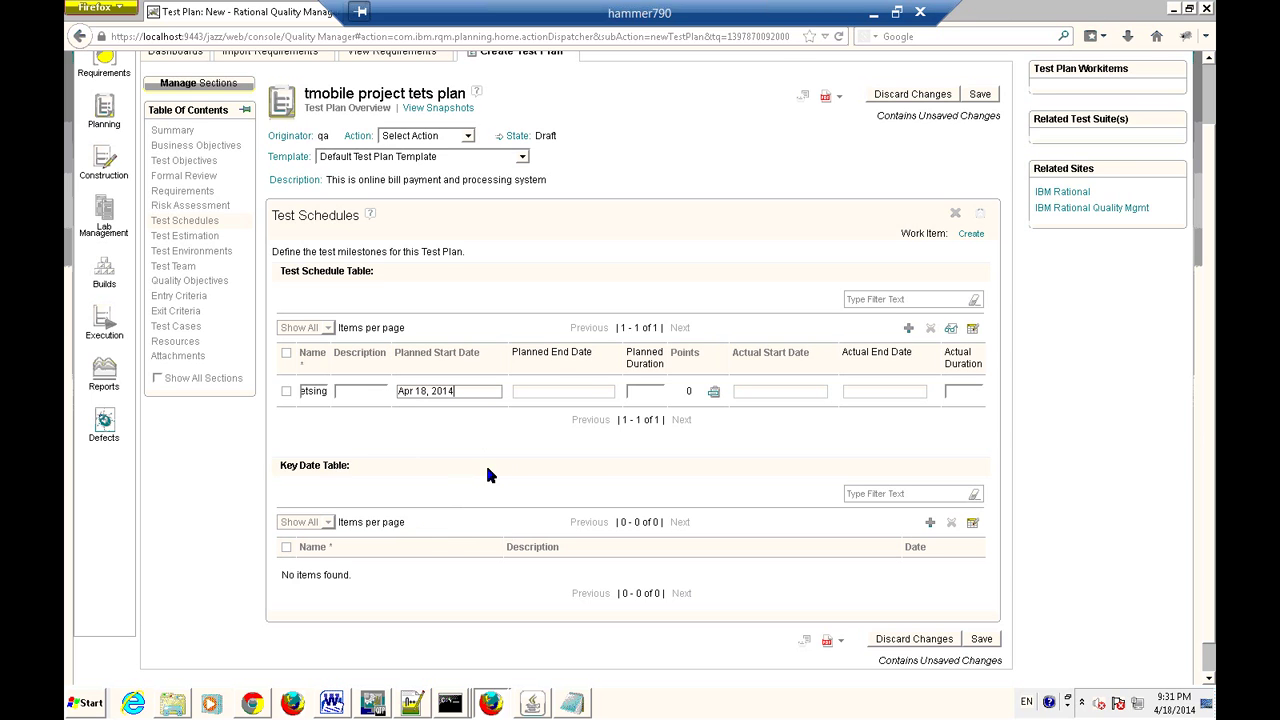
click(575, 391)
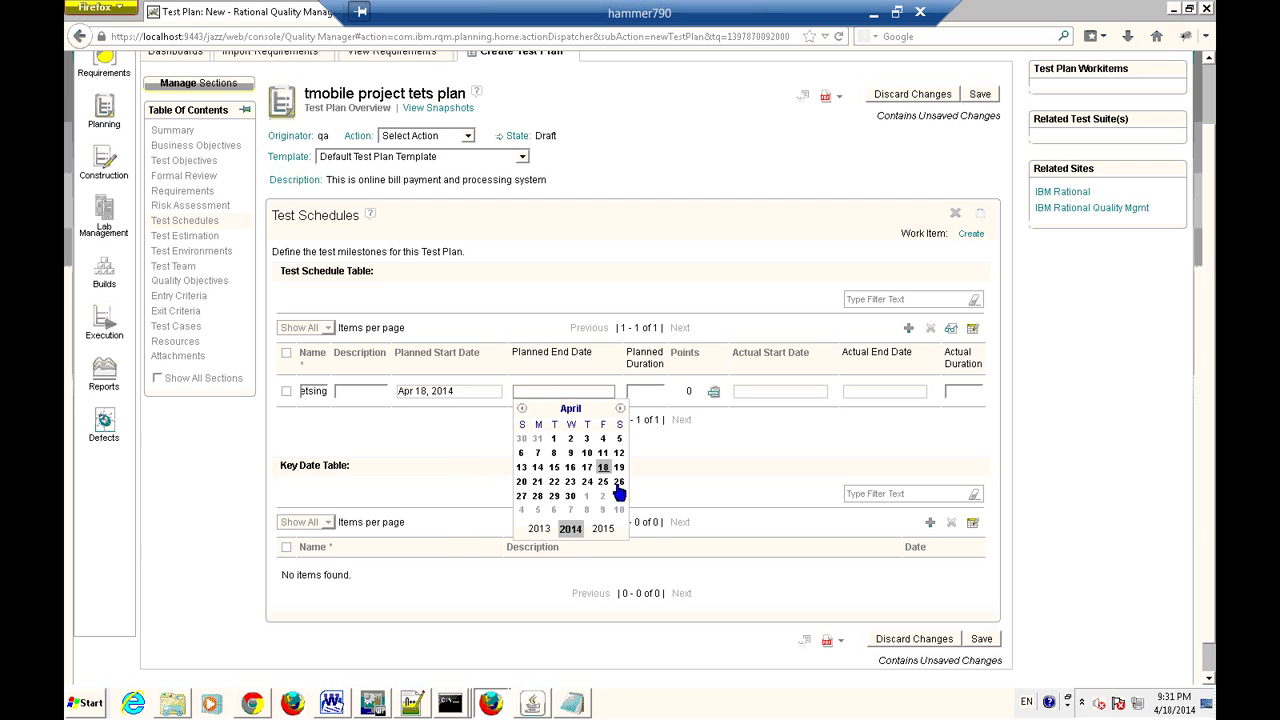
click(570, 496)
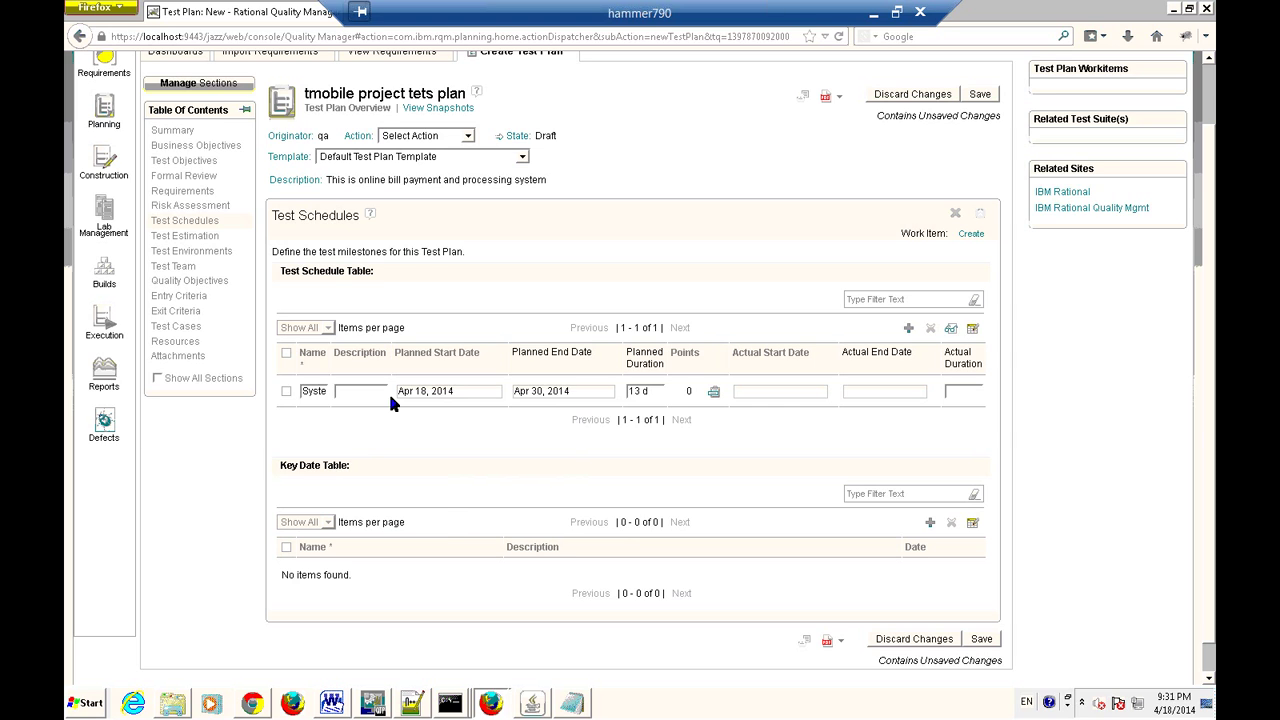
click(654, 394)
Set the System Tetsing actual start to Apr 21, 2014 and actual end to Apr 30, 2014.
click(771, 392)
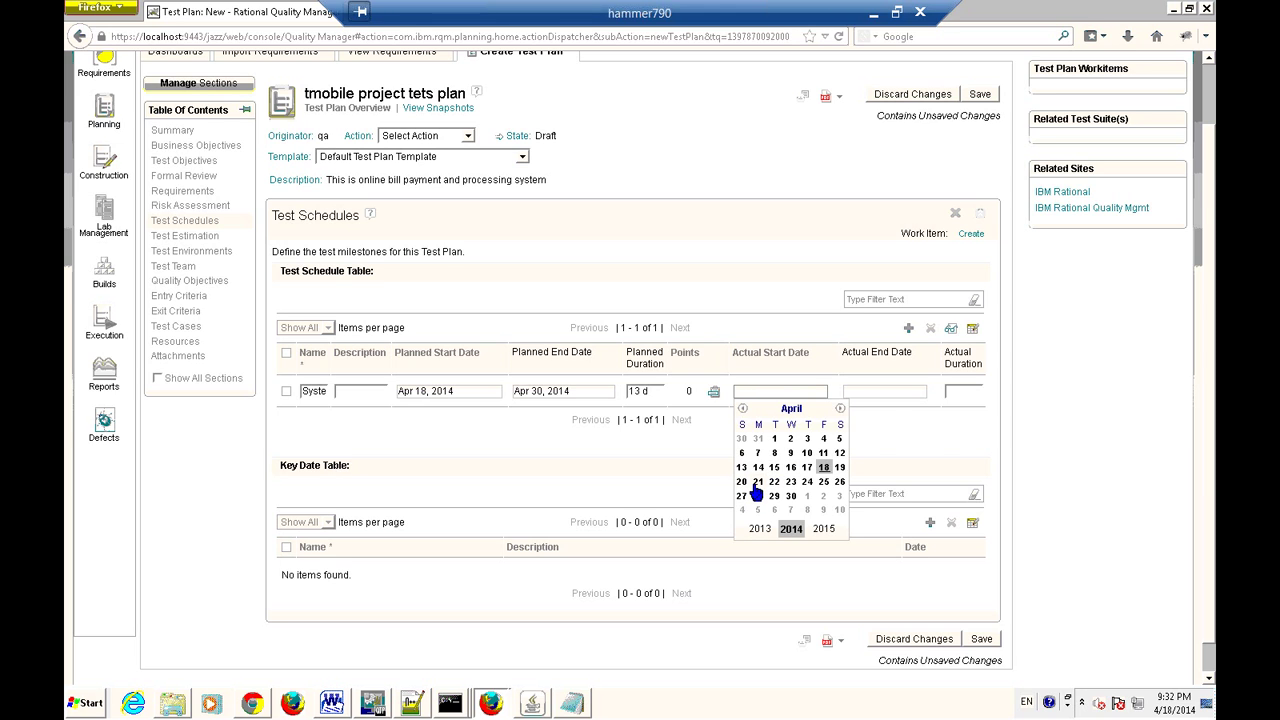
click(757, 482)
click(903, 445)
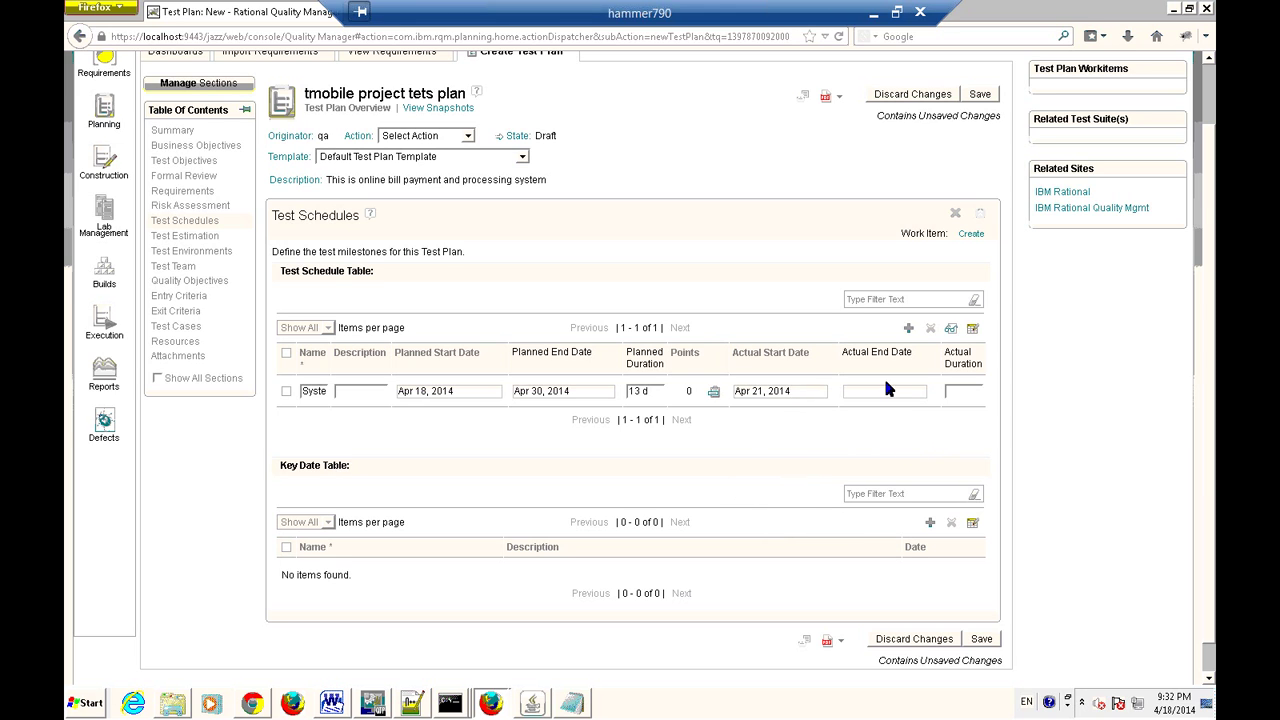
click(890, 392)
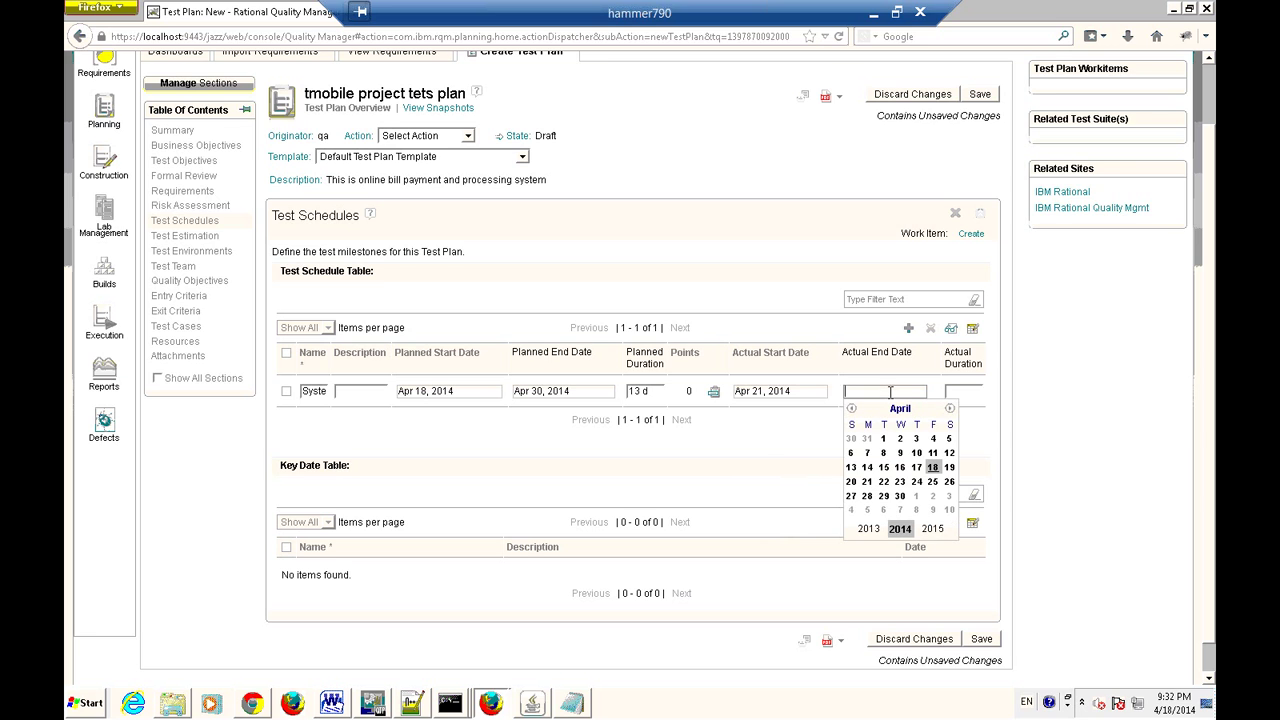
click(901, 497)
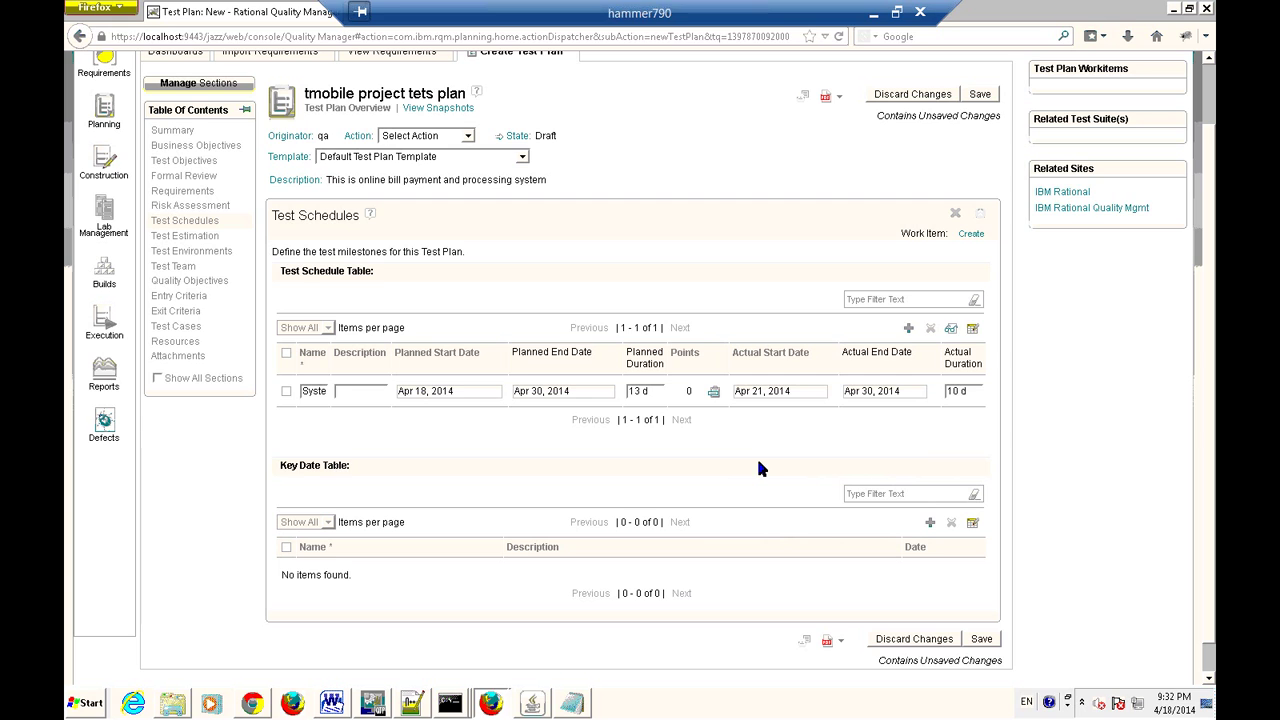
Check the 10 d actual duration, then move to the Test Estimation section.
click(955, 391)
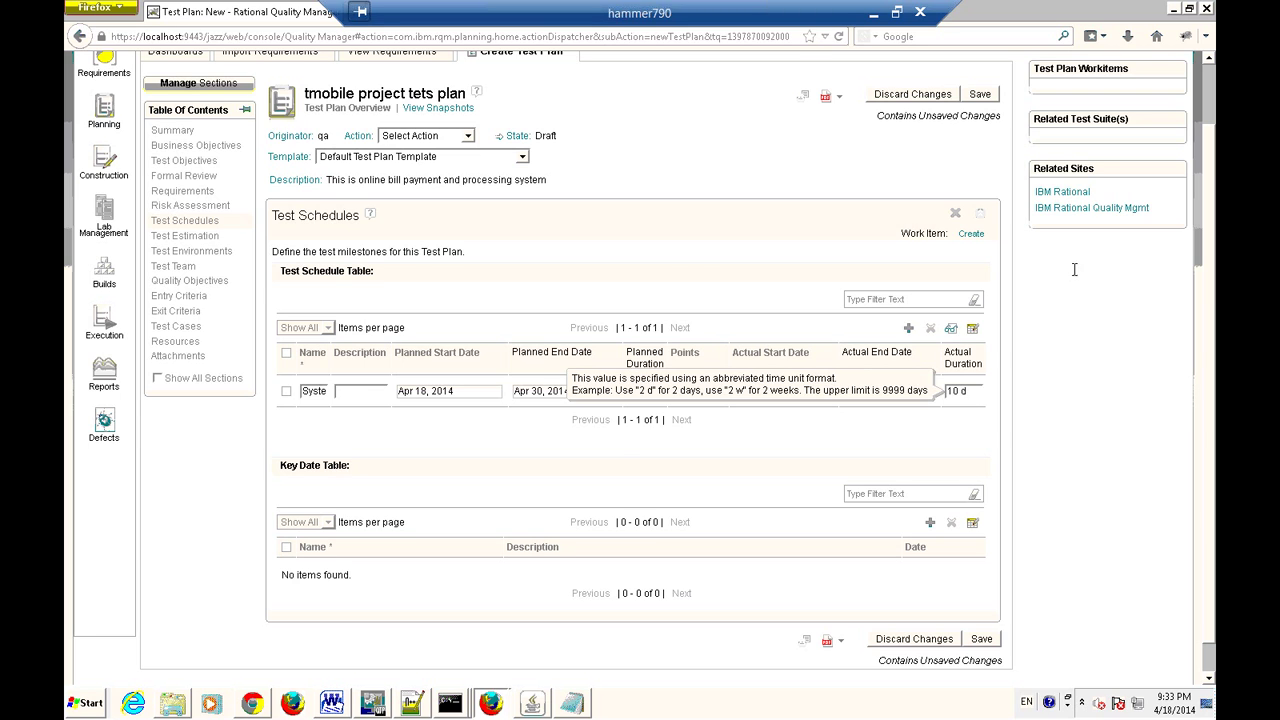
click(271, 277)
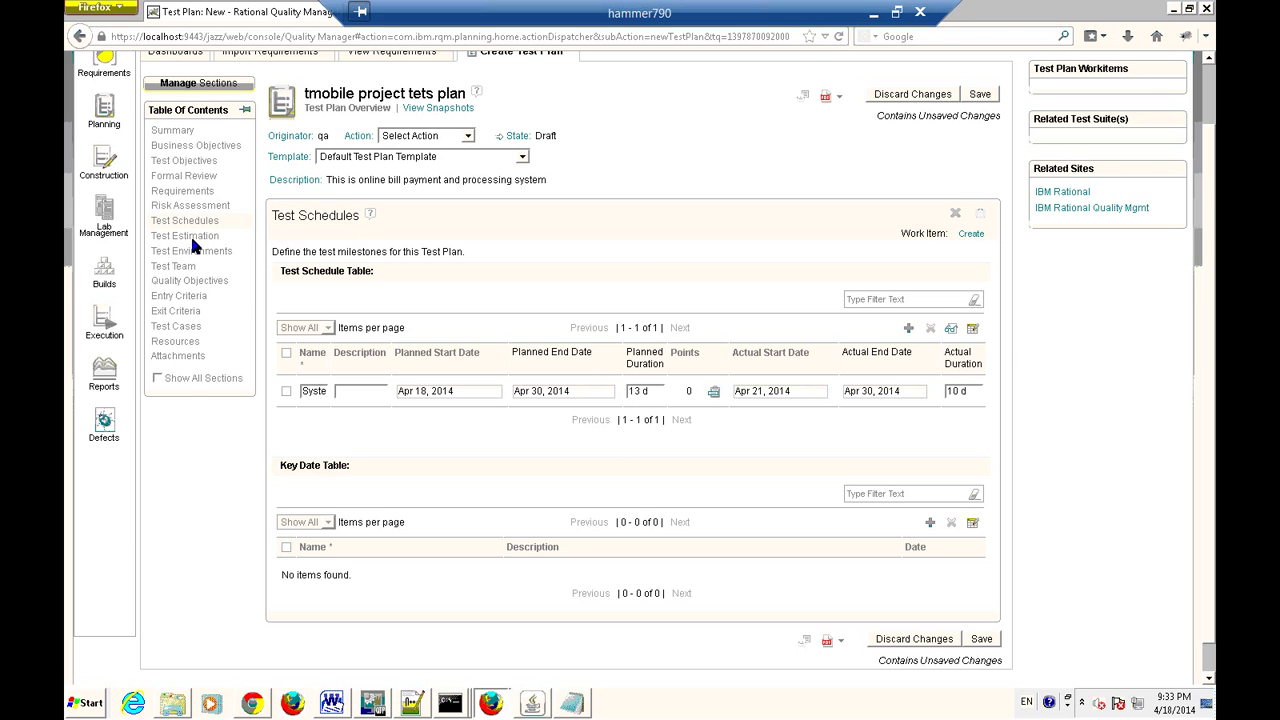
click(195, 241)
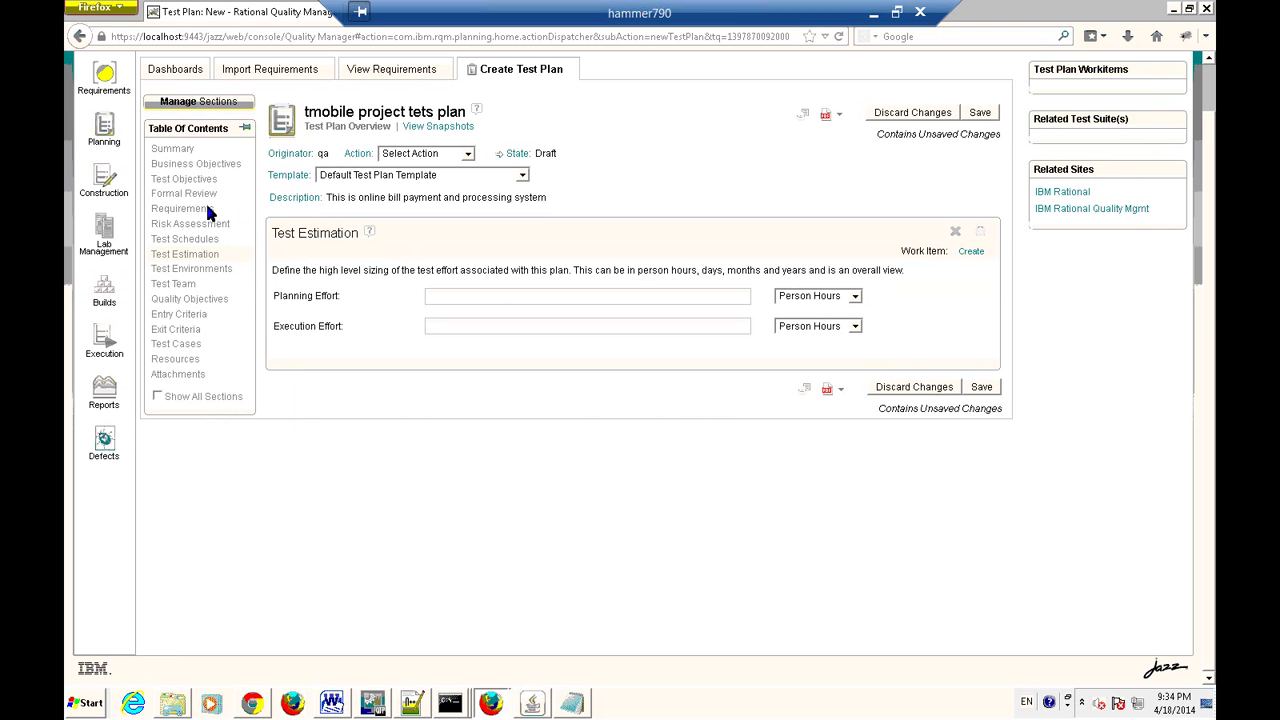
Open the Test Environments environment list and save the plan so environments can be added.
click(205, 280)
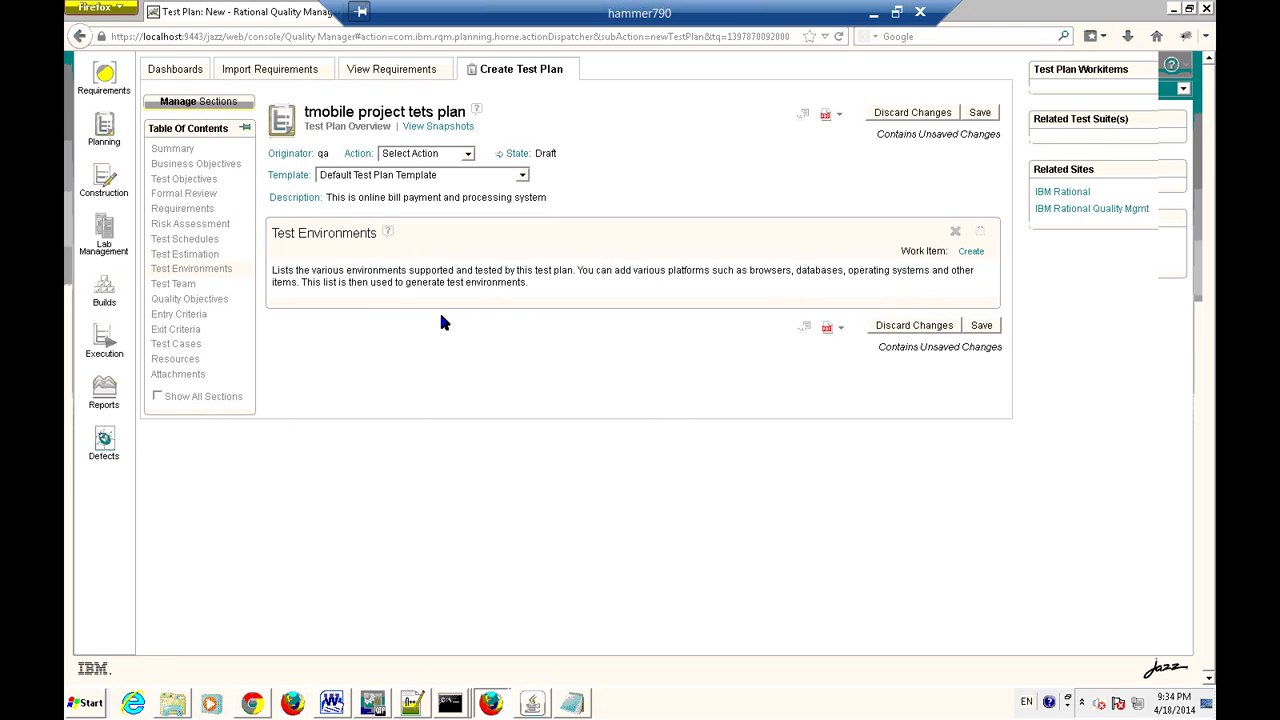
scroll(576, 247, up, 1)
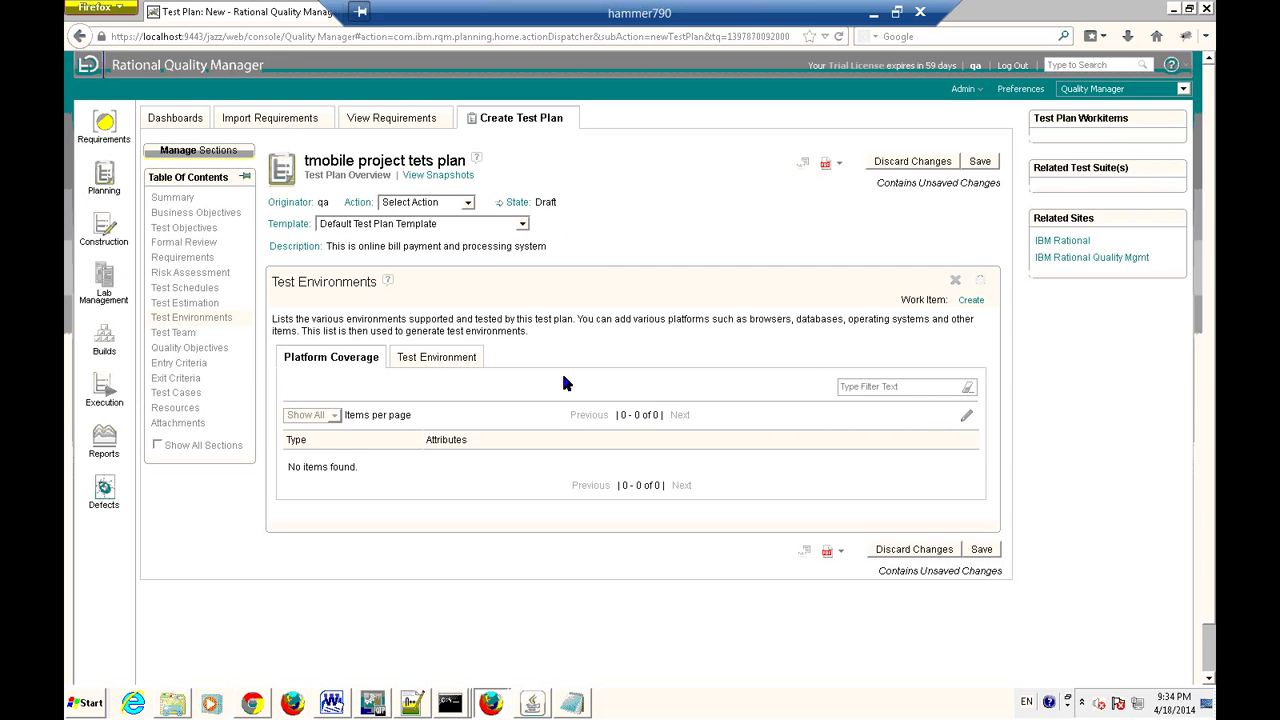
click(440, 364)
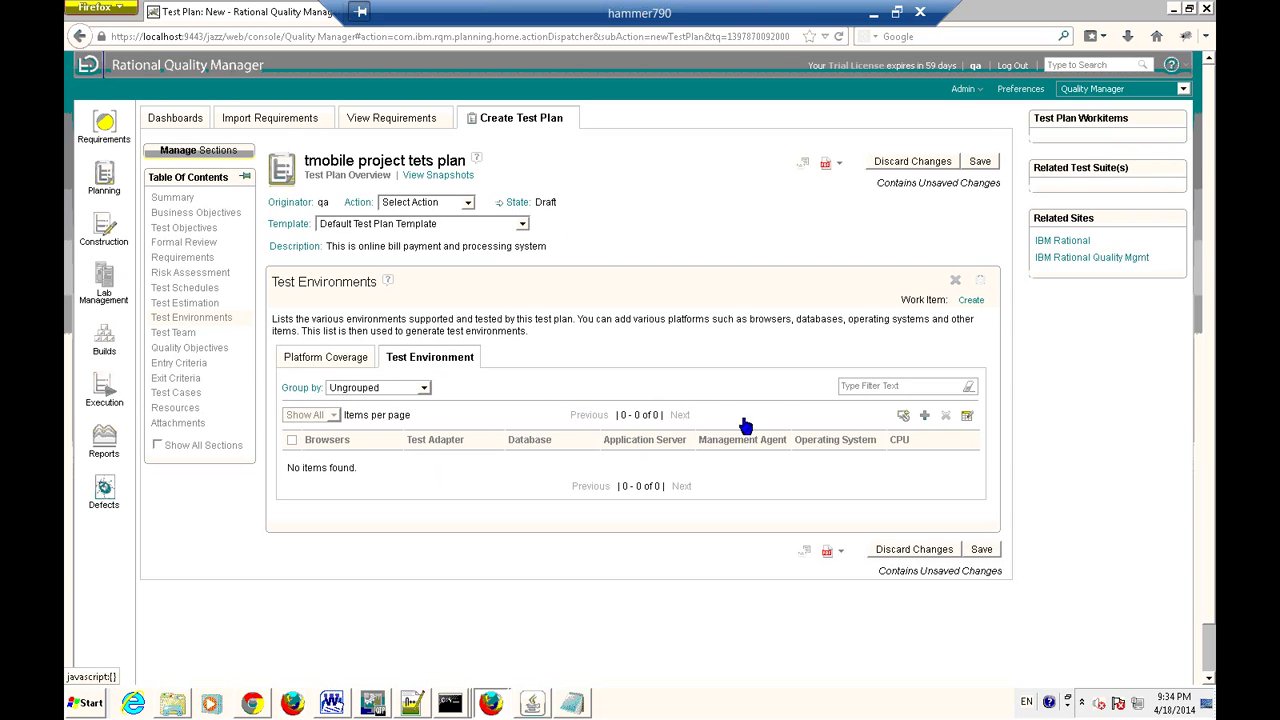
click(924, 416)
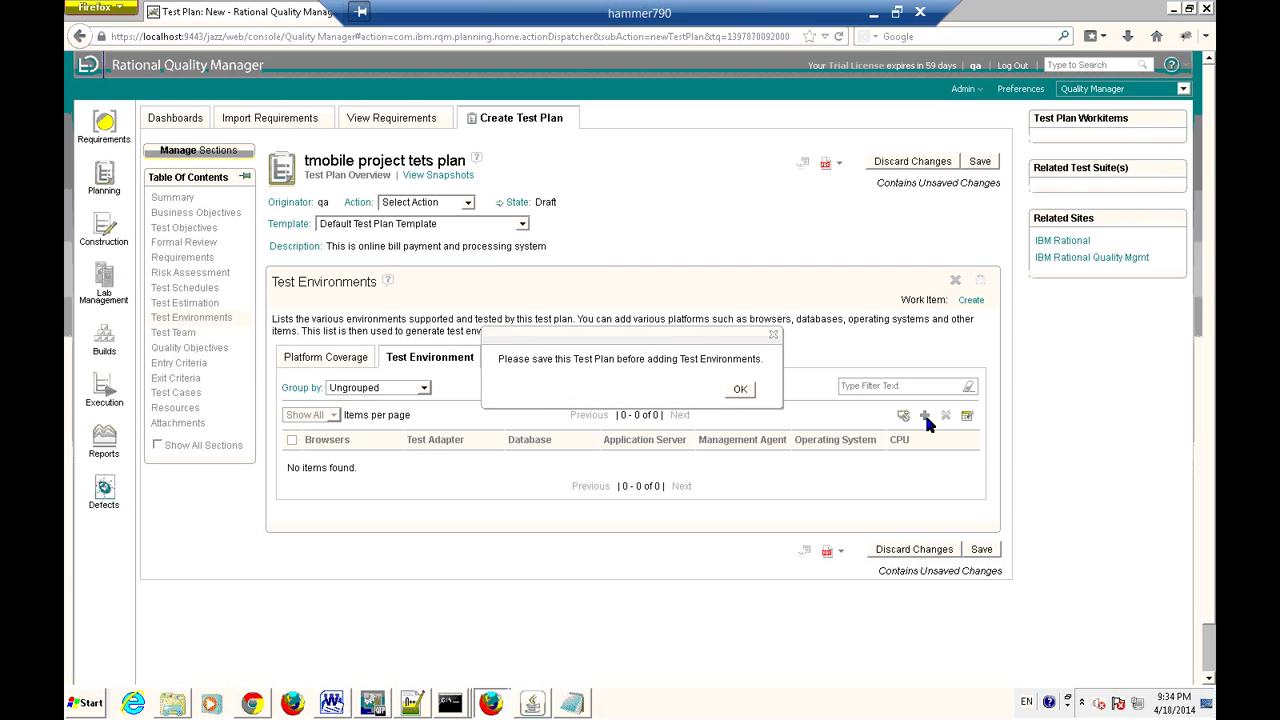
click(741, 391)
click(741, 389)
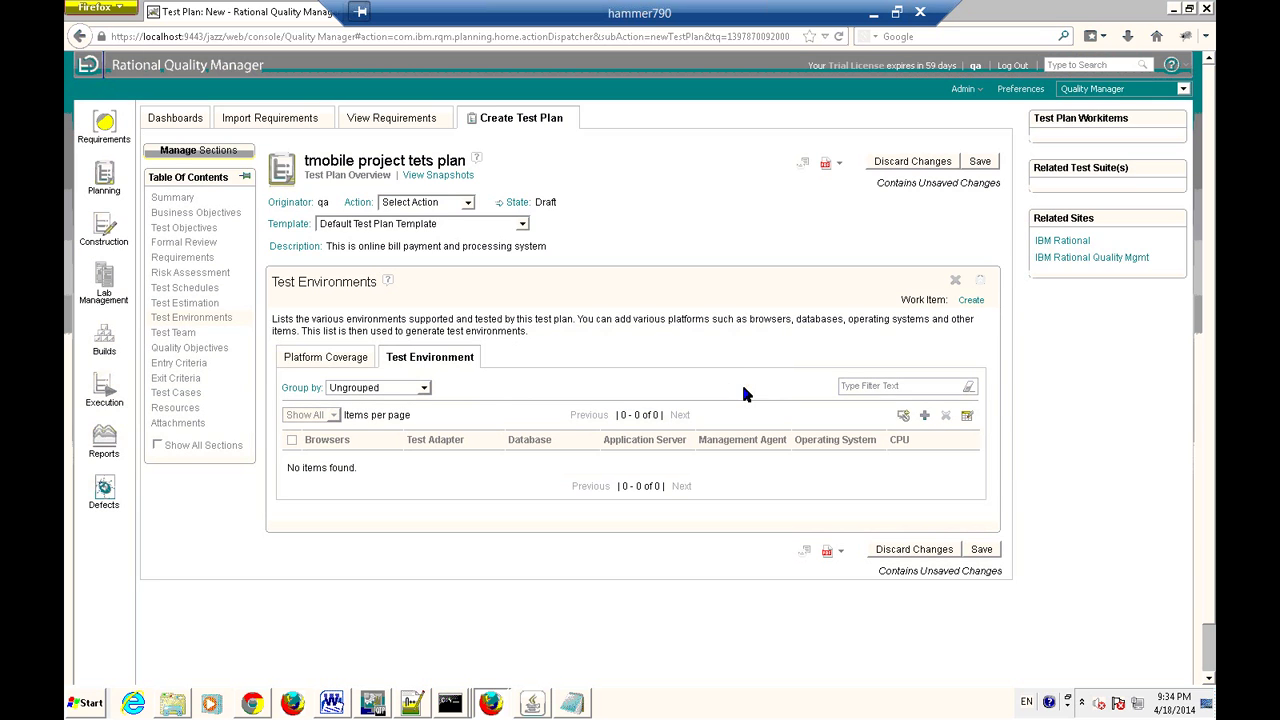
click(926, 416)
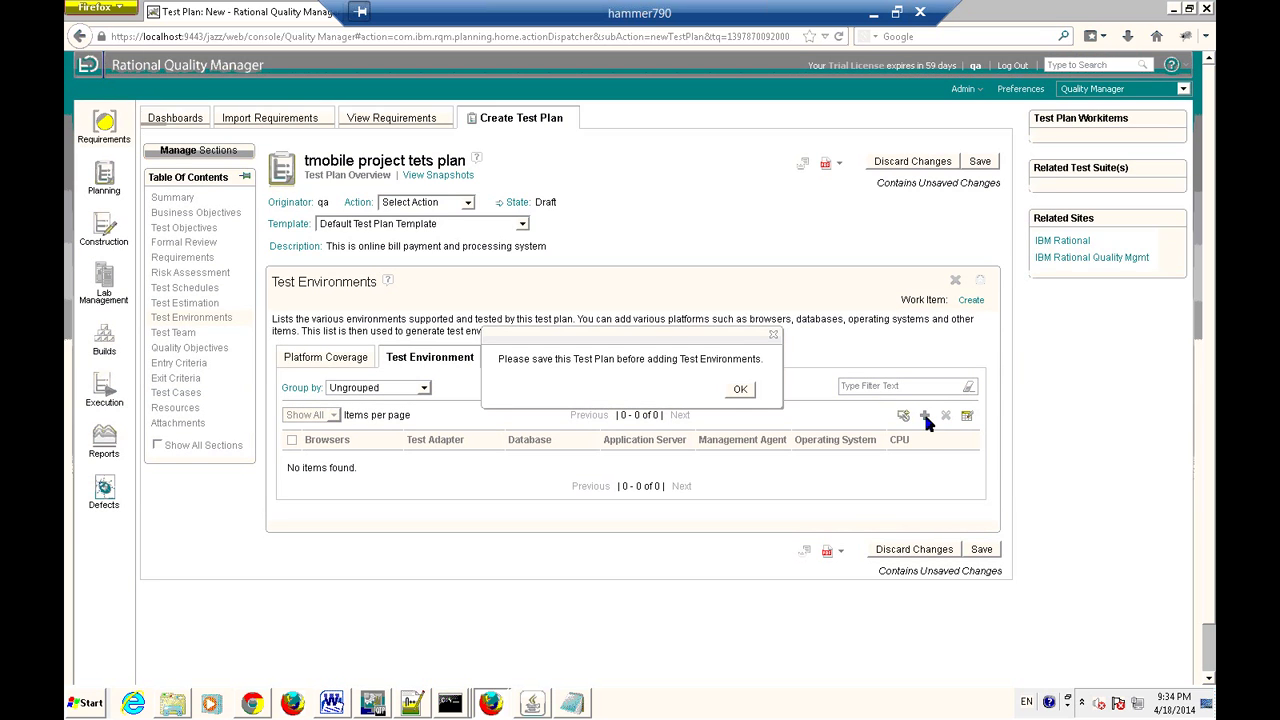
click(738, 391)
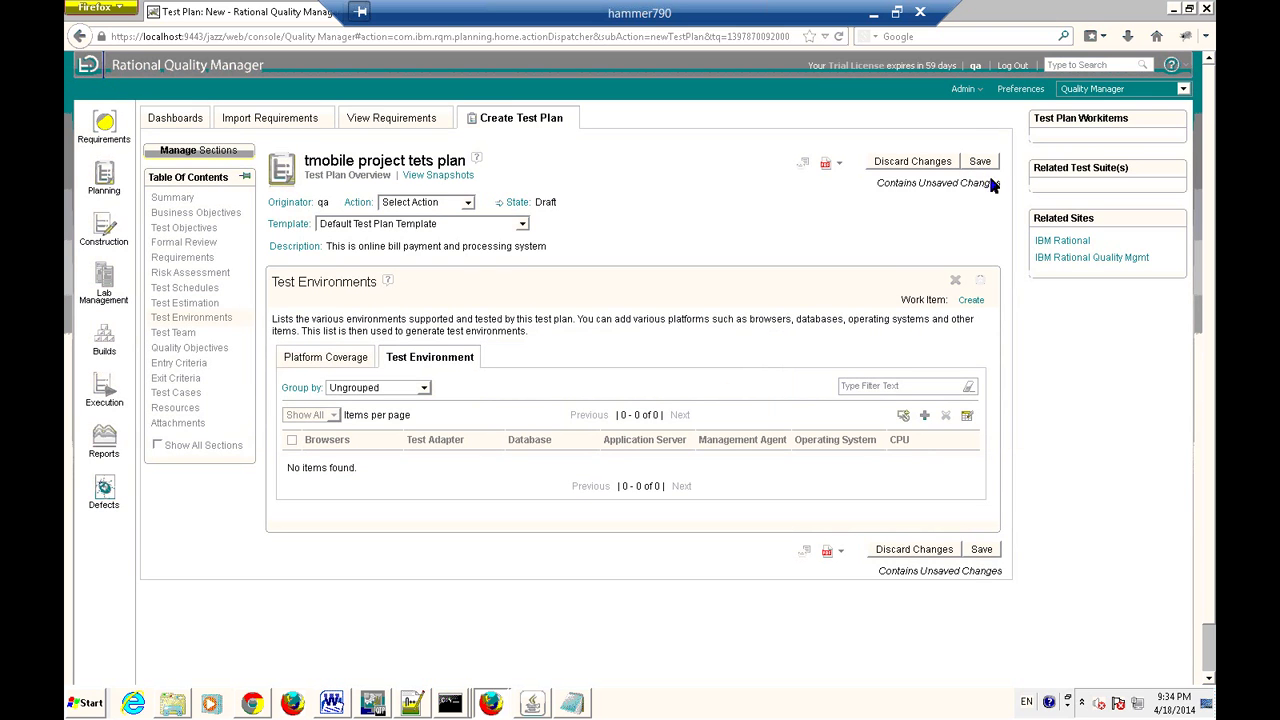
click(981, 162)
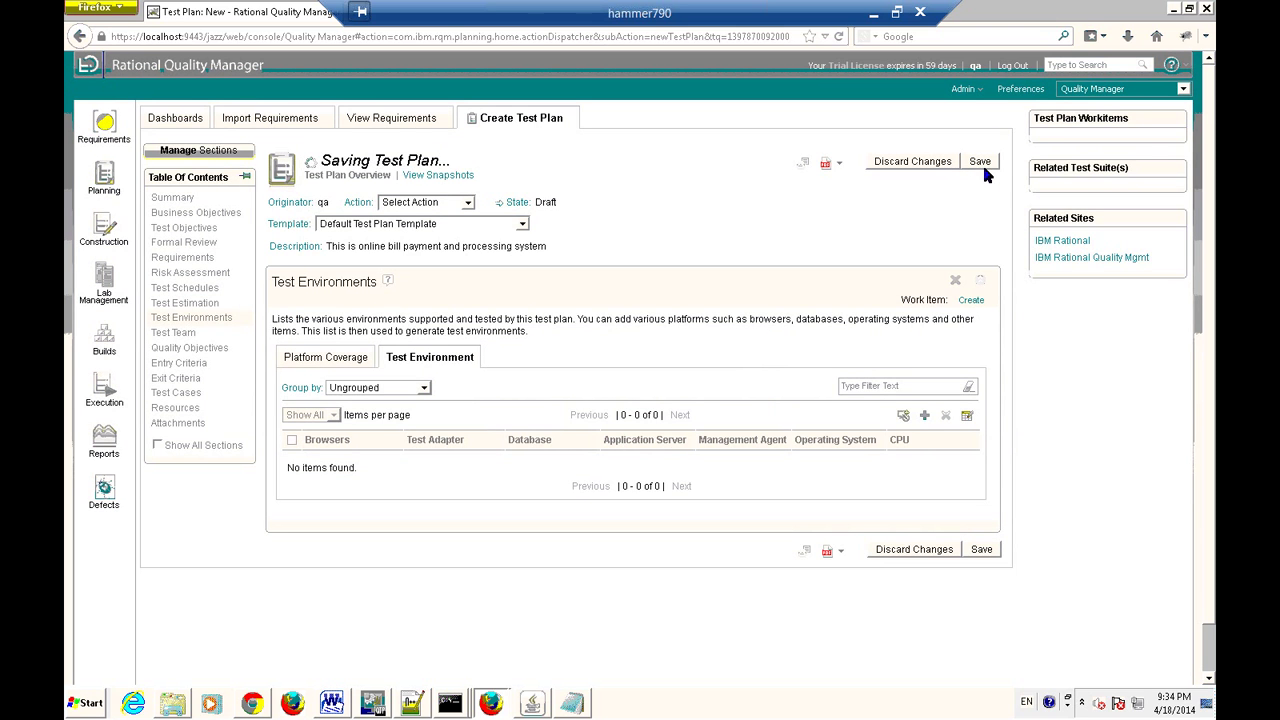
Discard the test plan's unsaved changes after saving fails again.
click(981, 163)
click(980, 163)
click(918, 551)
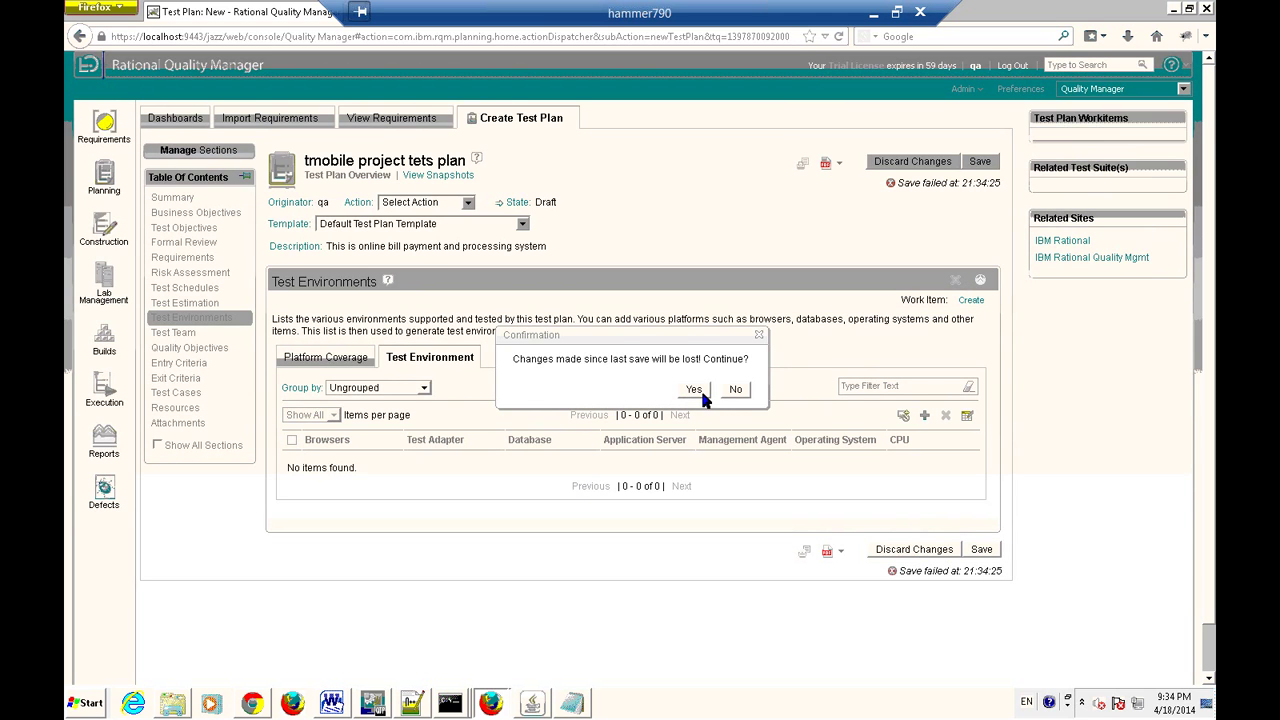
click(694, 390)
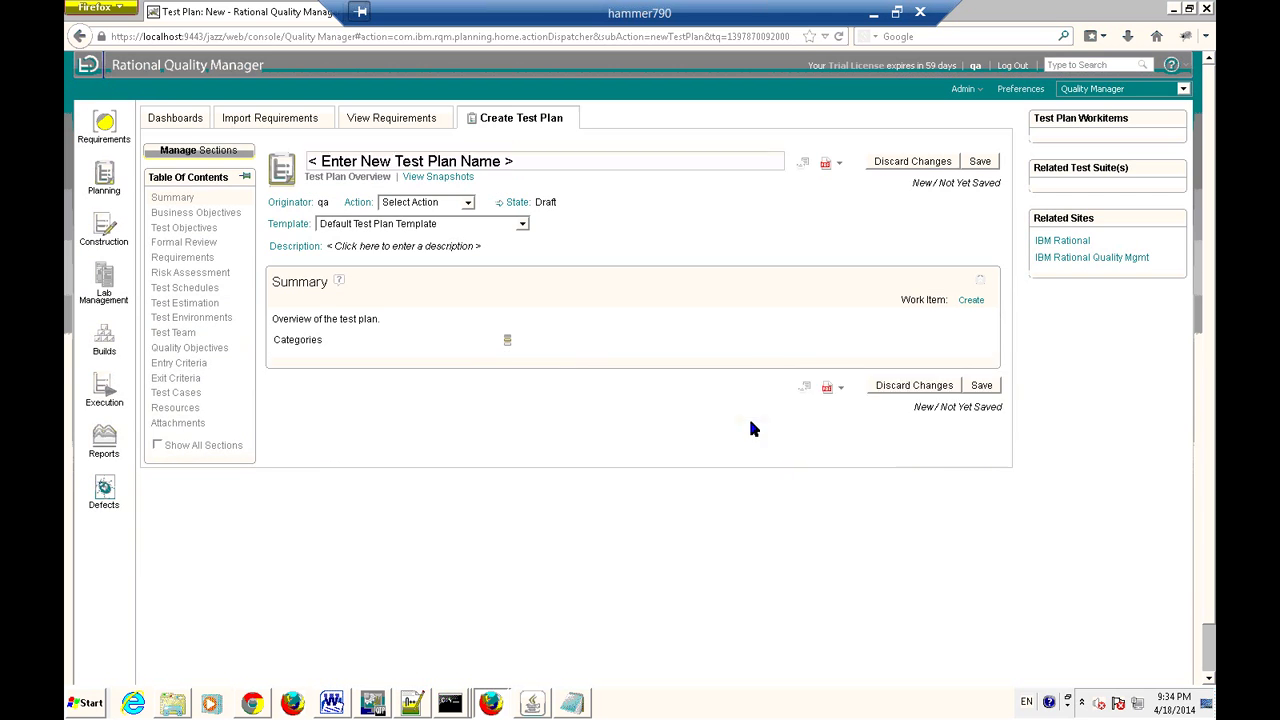
Return to the Test Environments environment list, then to its Platform Coverage table.
click(200, 316)
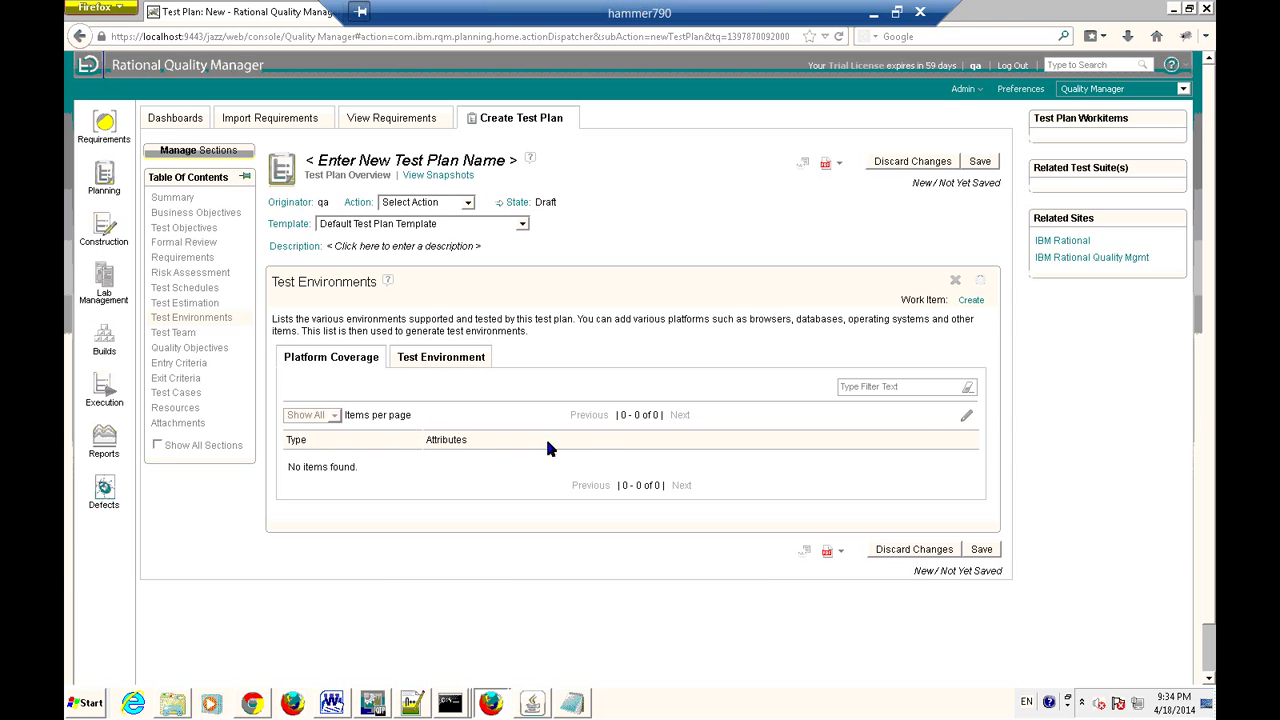
click(436, 357)
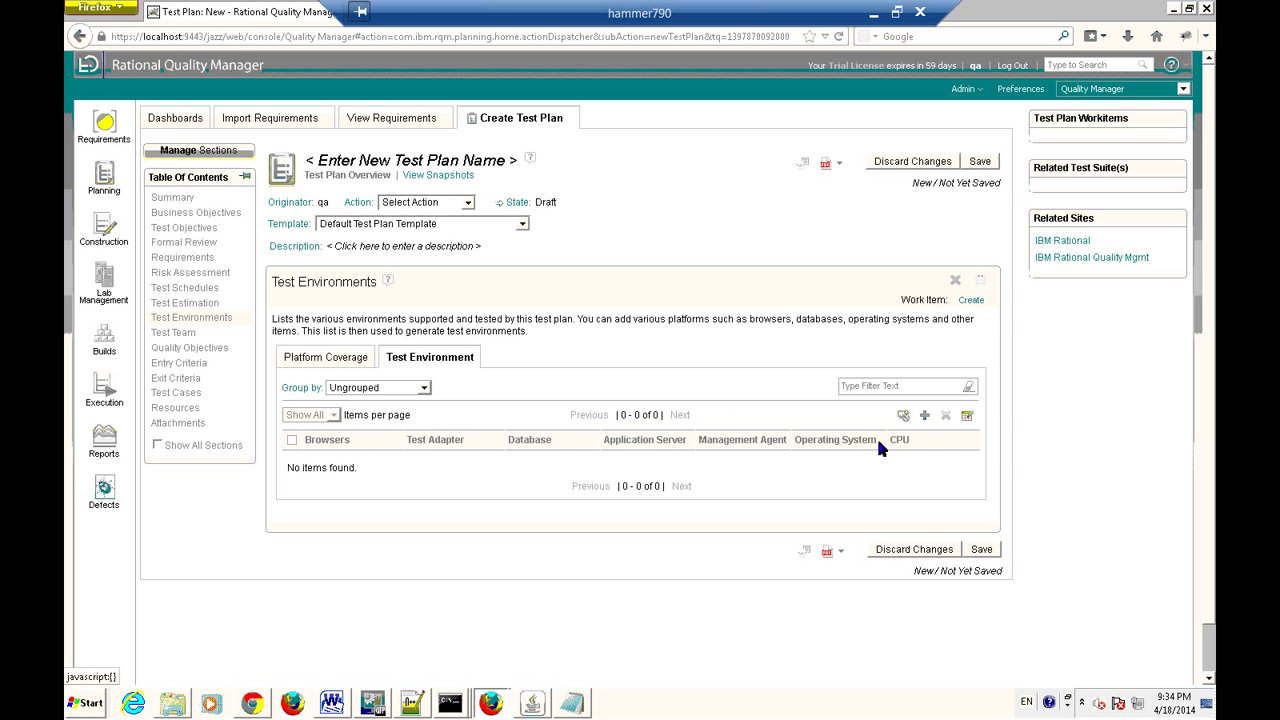
click(924, 415)
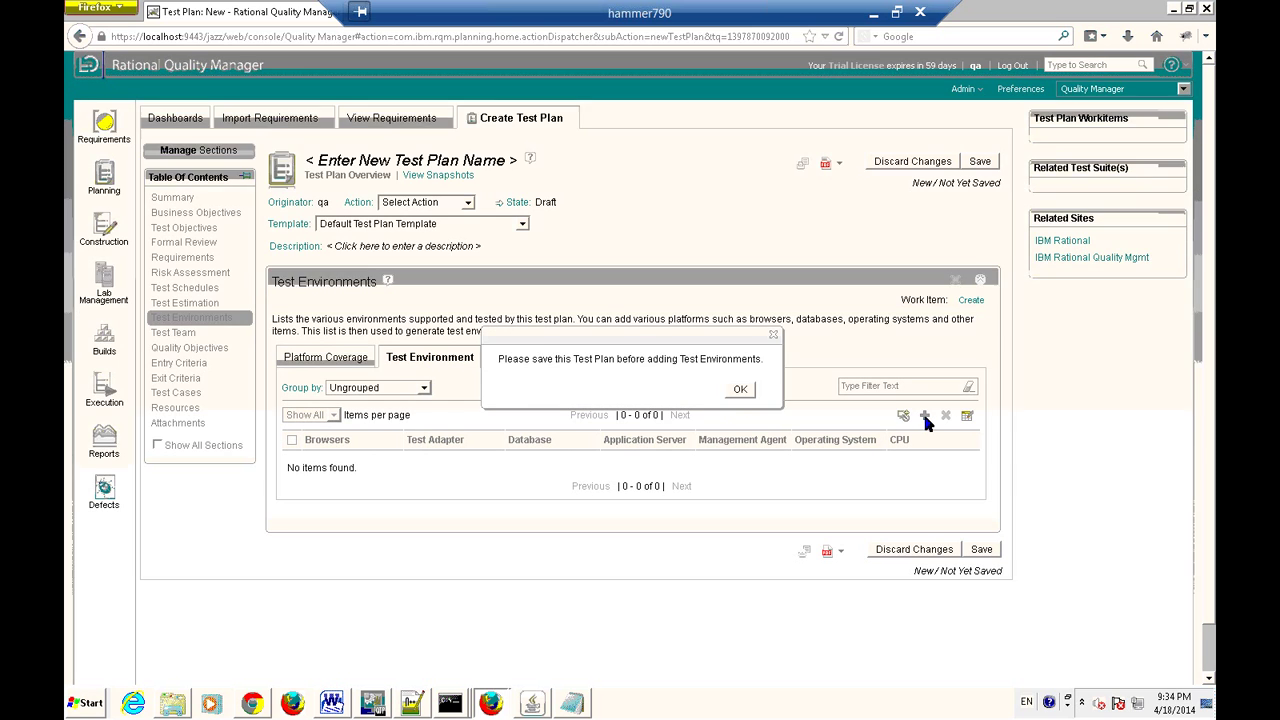
click(740, 389)
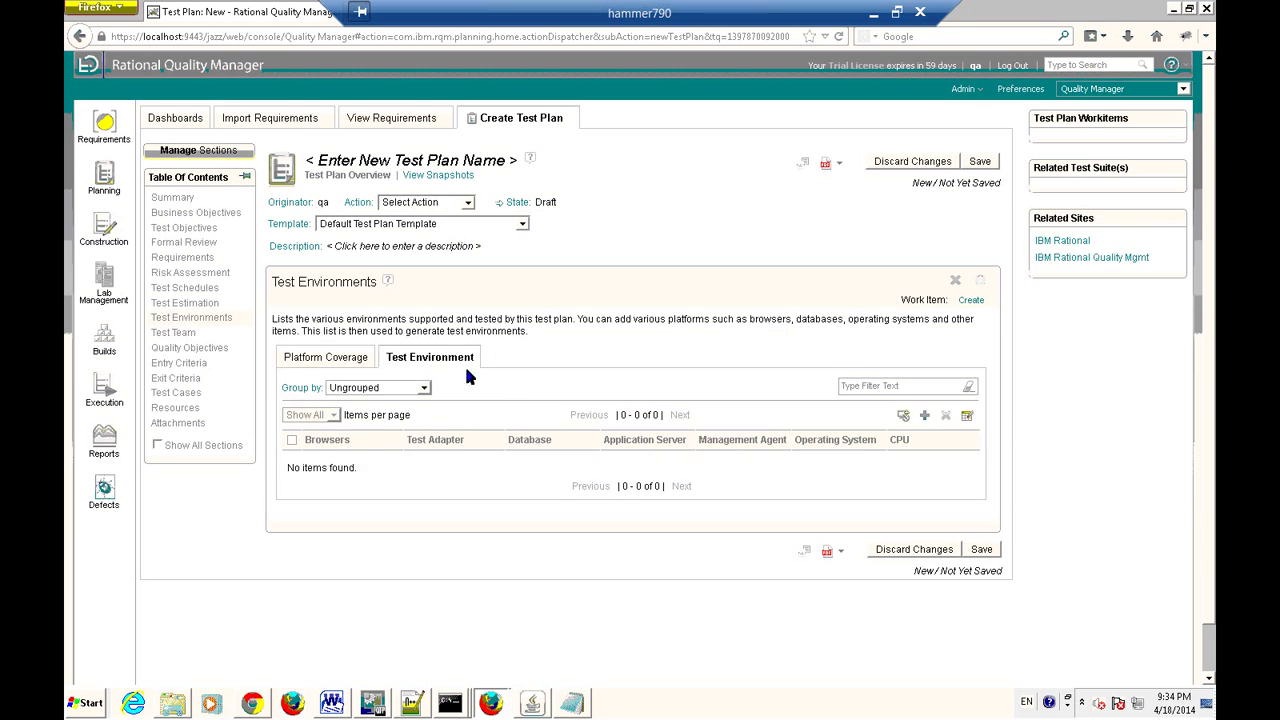
click(332, 358)
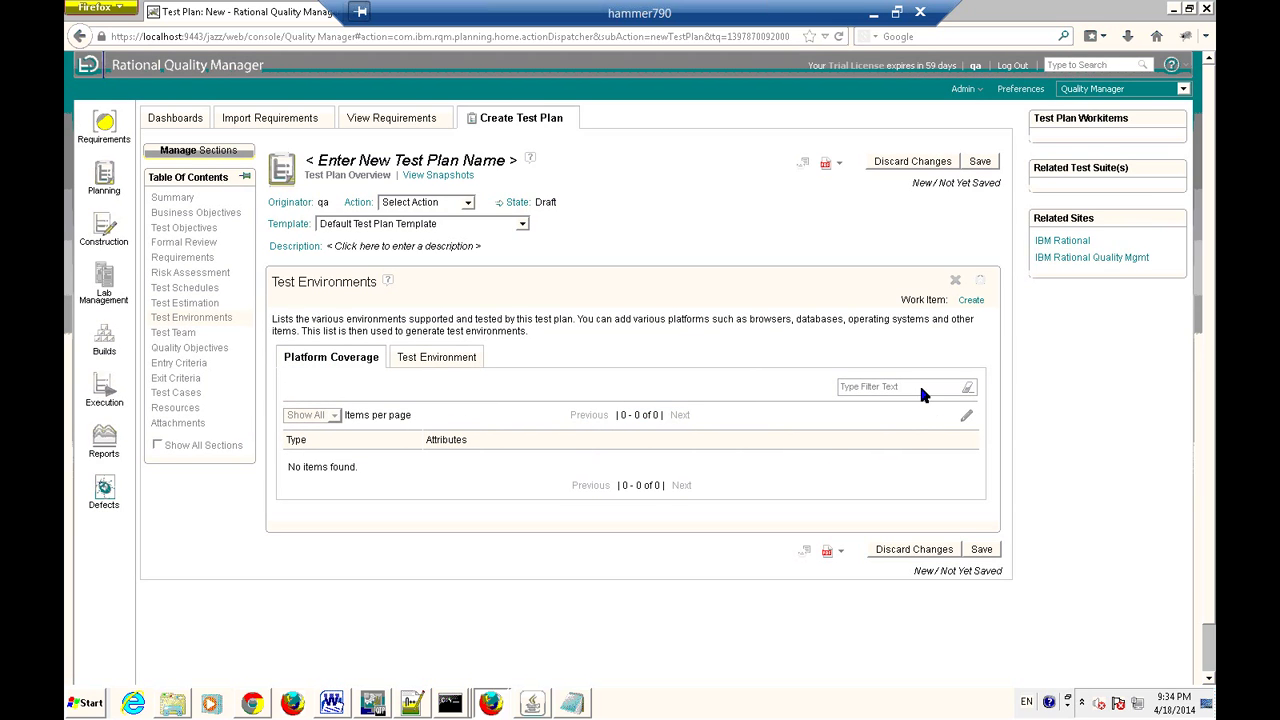
Create a work item for the Test Environments section owned by the current user.
click(971, 301)
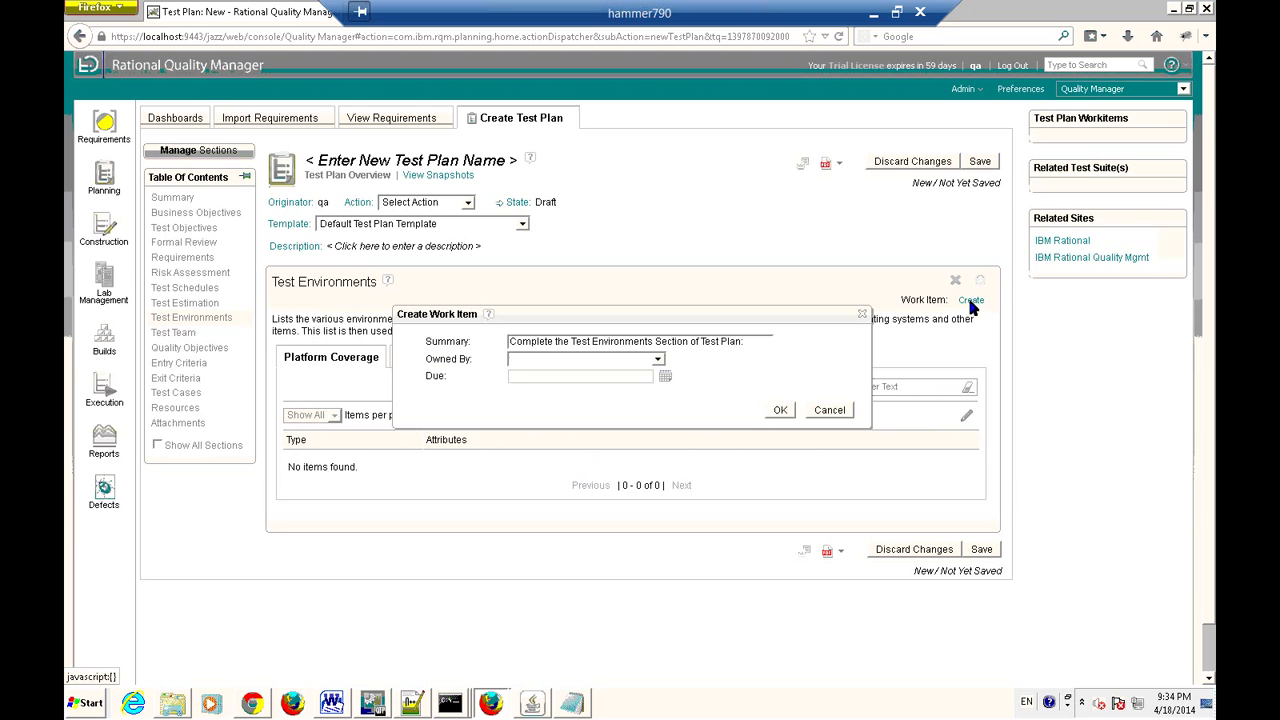
click(659, 358)
click(553, 388)
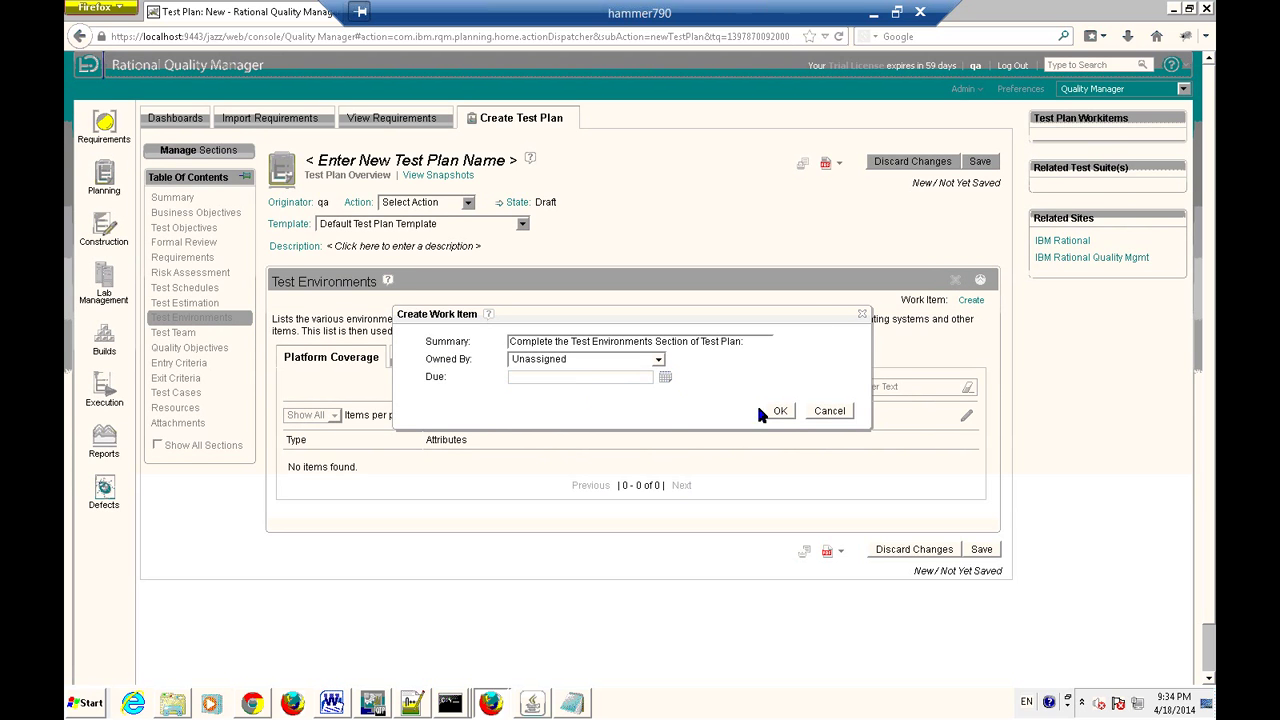
click(780, 411)
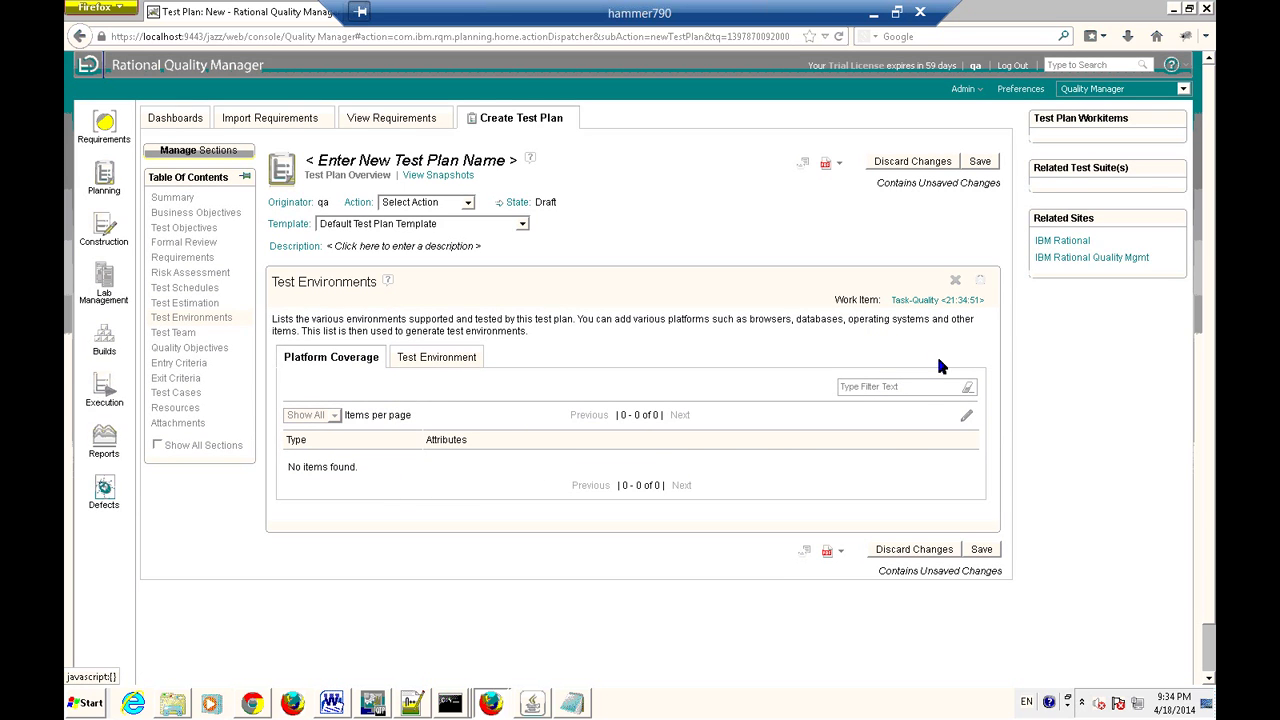
Try adding a test environment again, then go back to the Platform Coverage list.
click(430, 362)
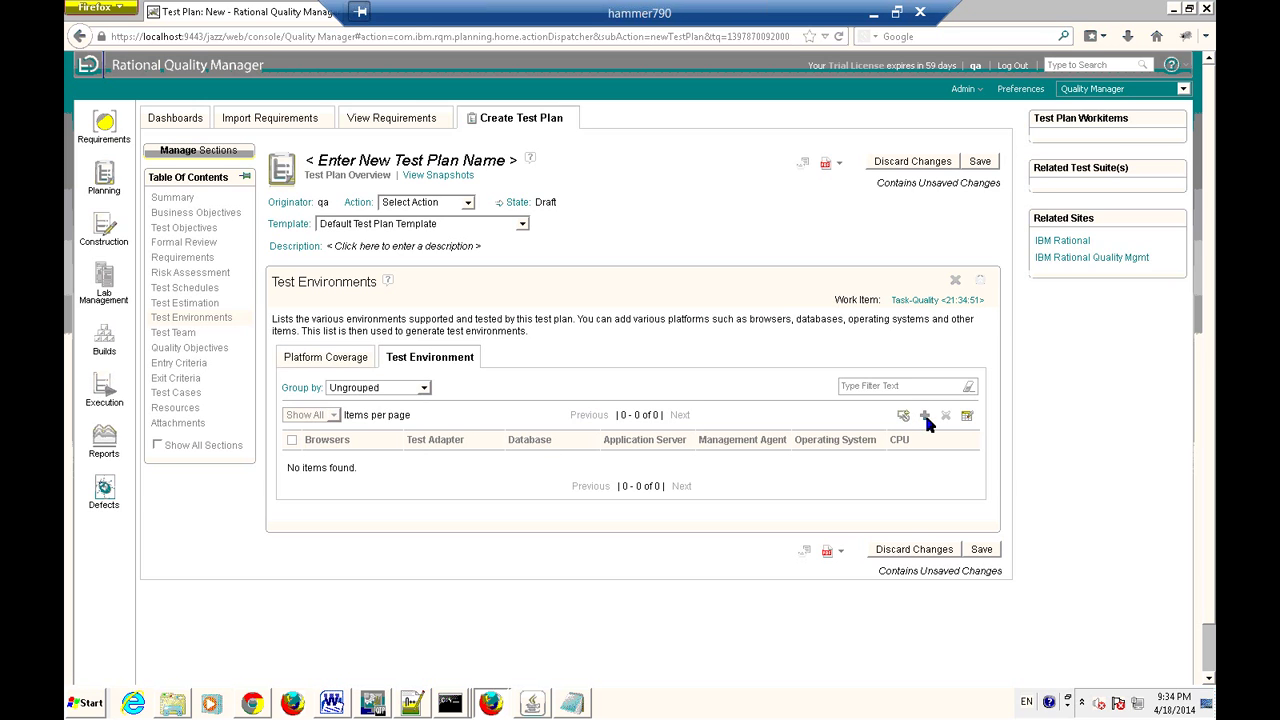
click(924, 415)
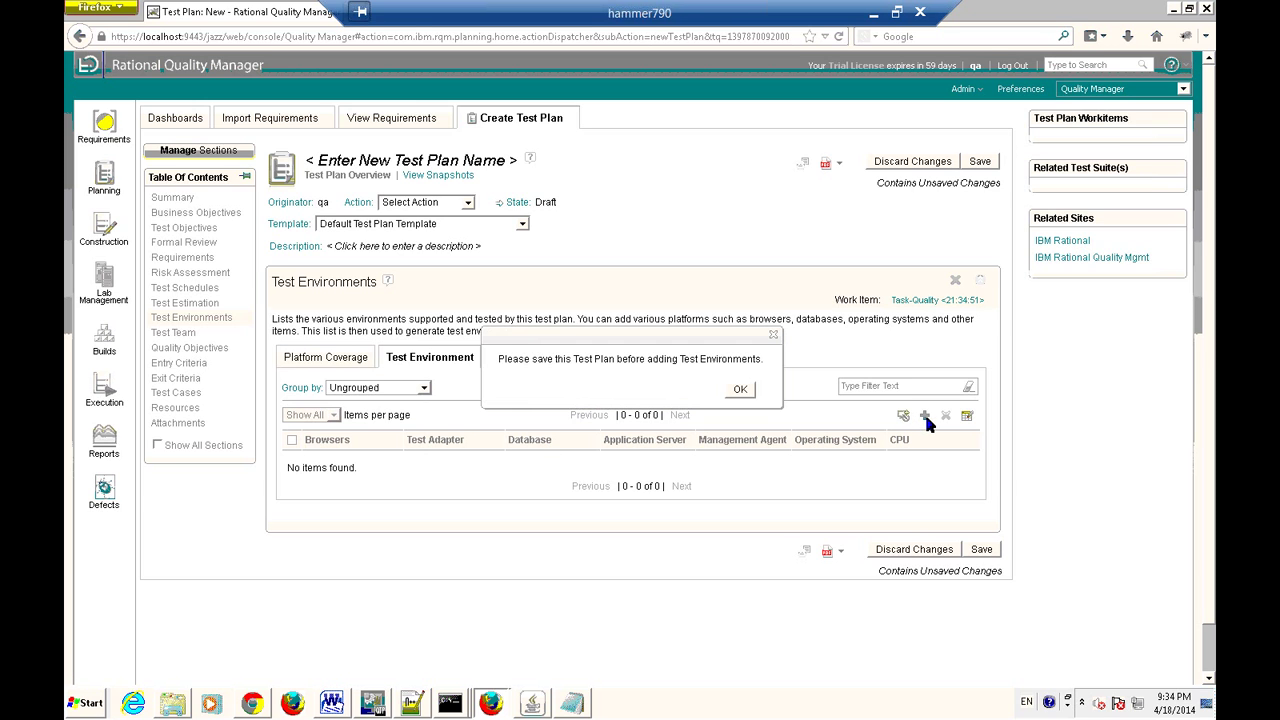
click(738, 390)
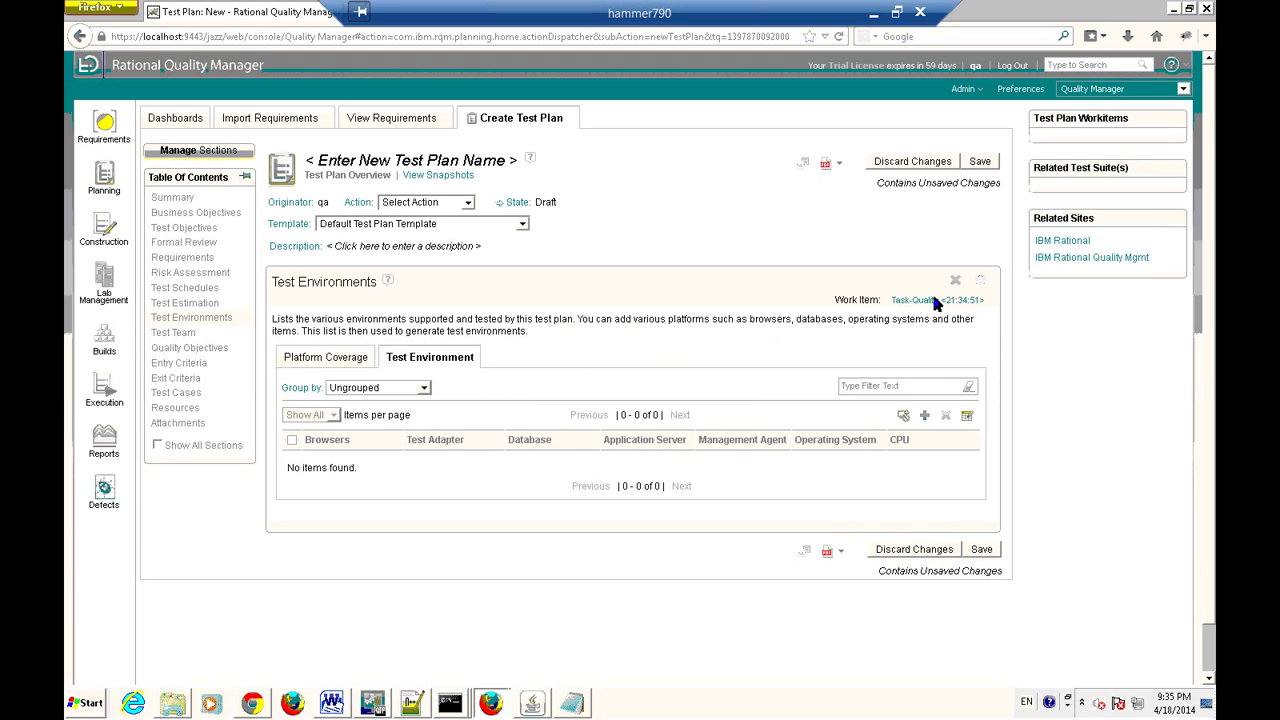
click(341, 357)
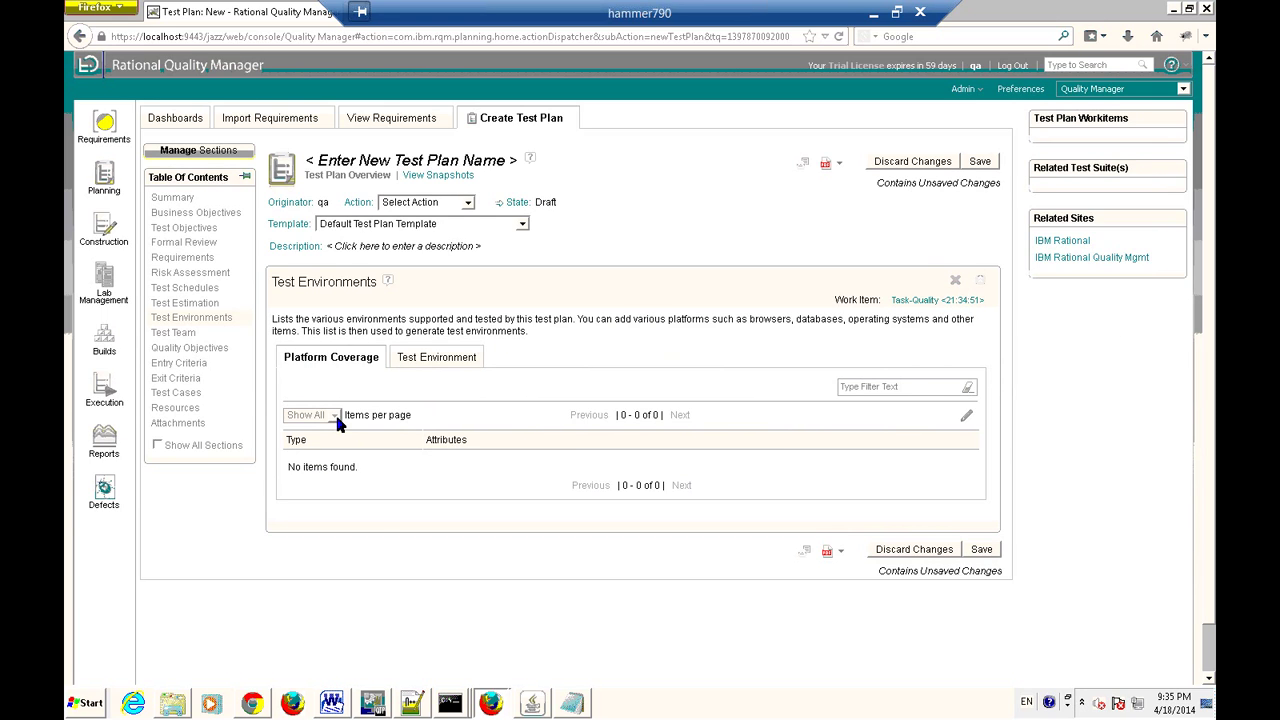
Add Firefox, Internet Explorer 6 and Safari 3.0 as covered browsers in Platform Coverage.
click(965, 418)
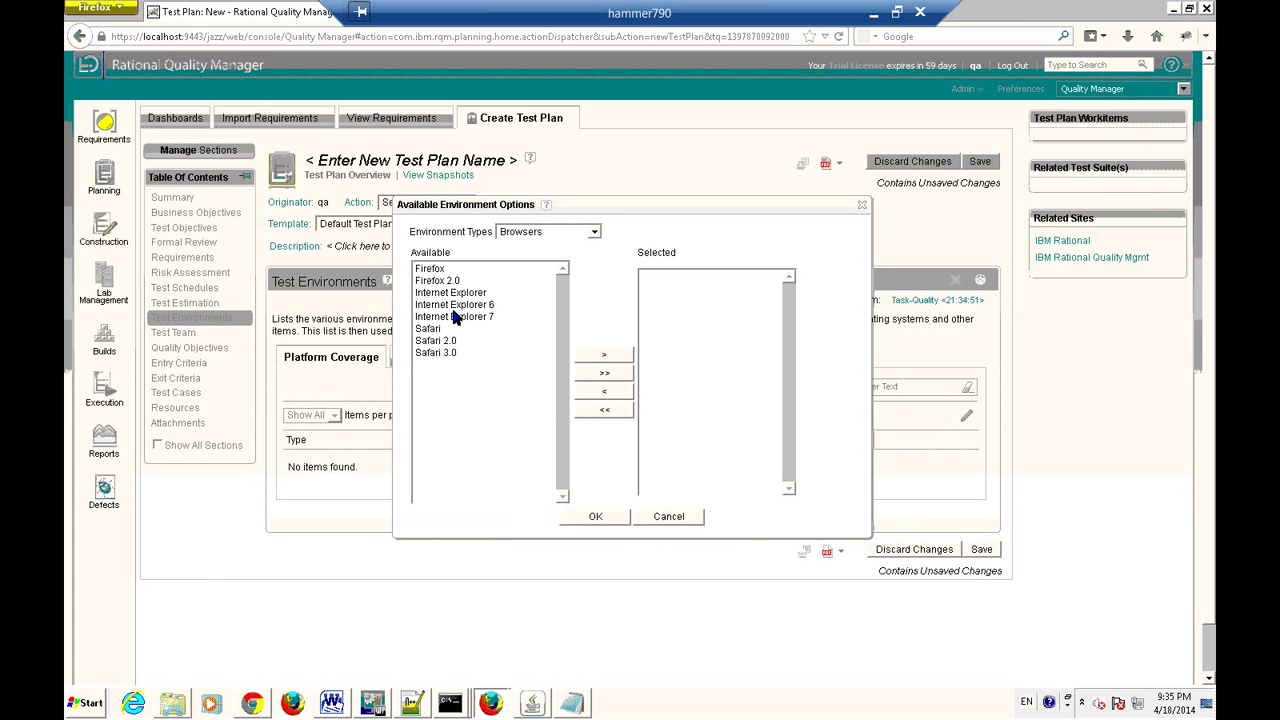
click(441, 269)
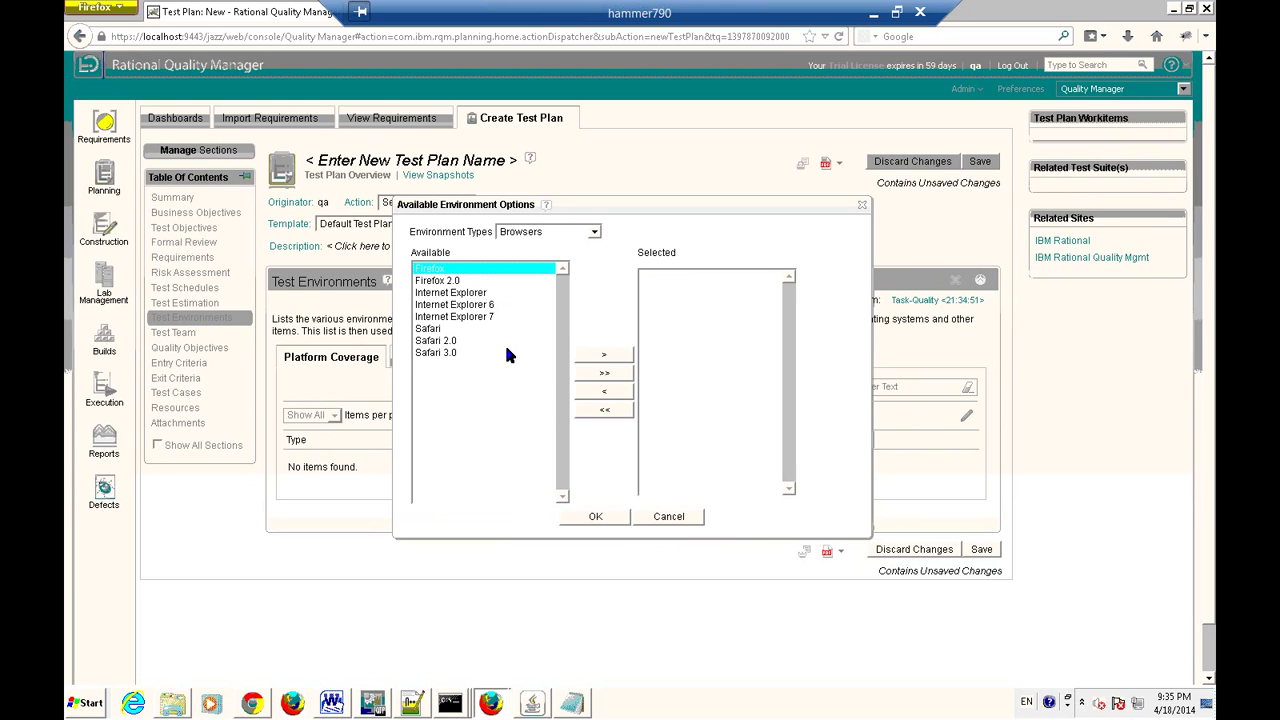
click(606, 357)
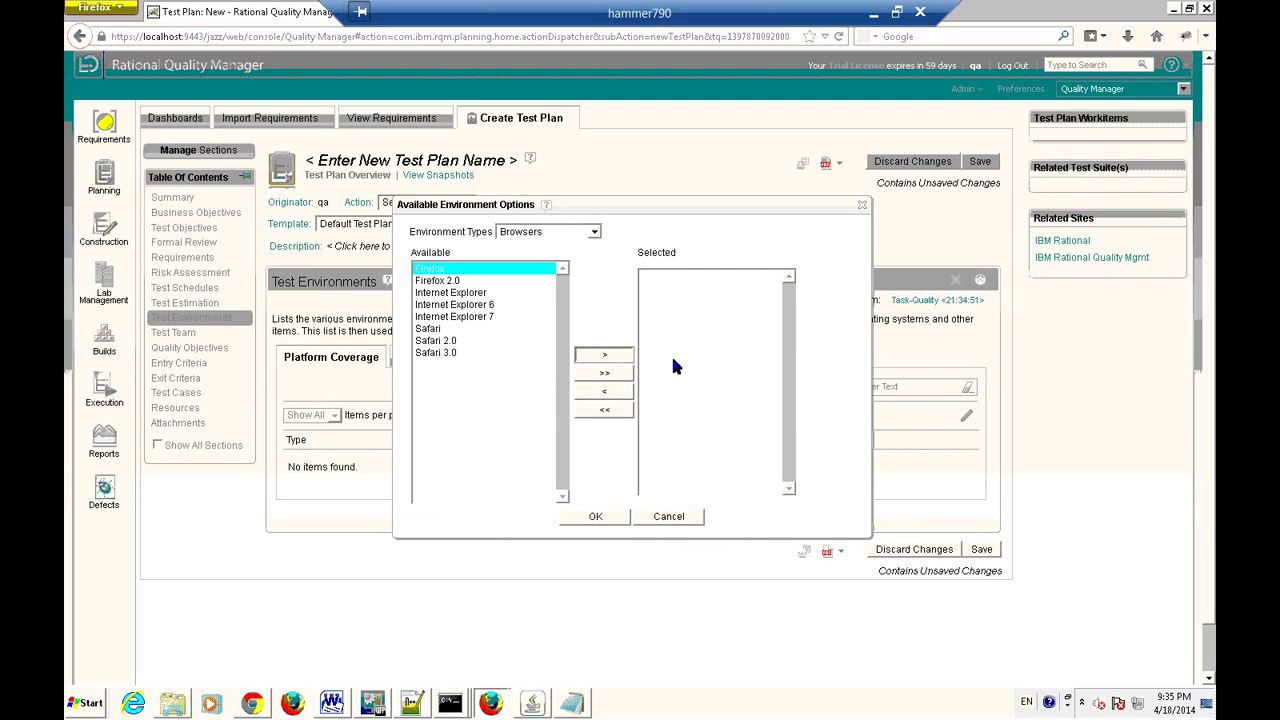
click(470, 292)
click(603, 357)
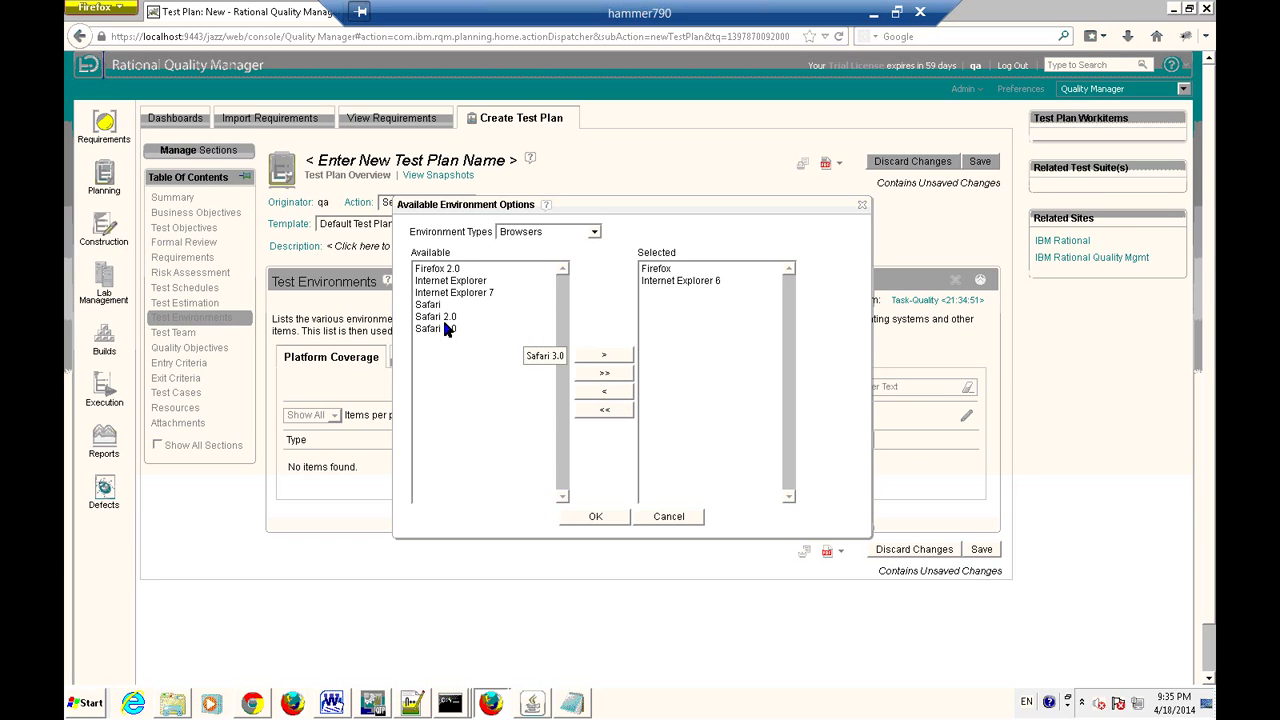
drag(442, 326, 651, 385)
click(598, 518)
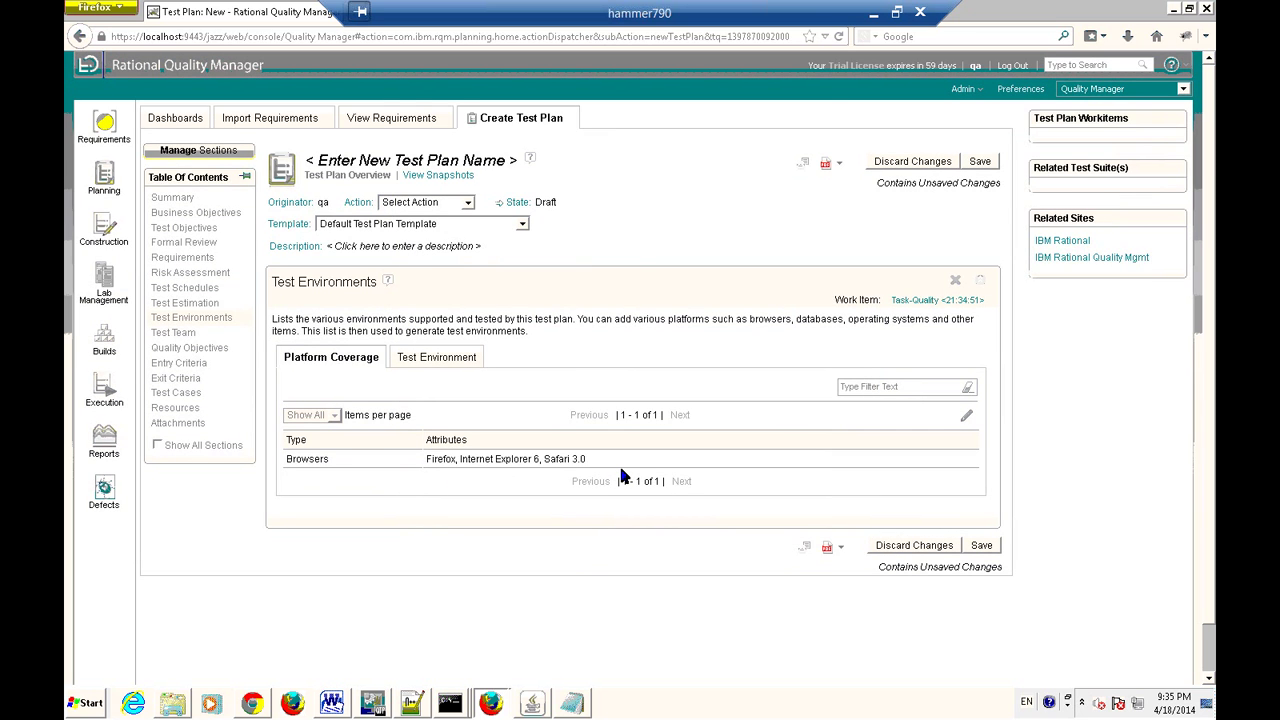
Try adding a test environment from the Test Environment list, dismissing the save reminder.
click(433, 362)
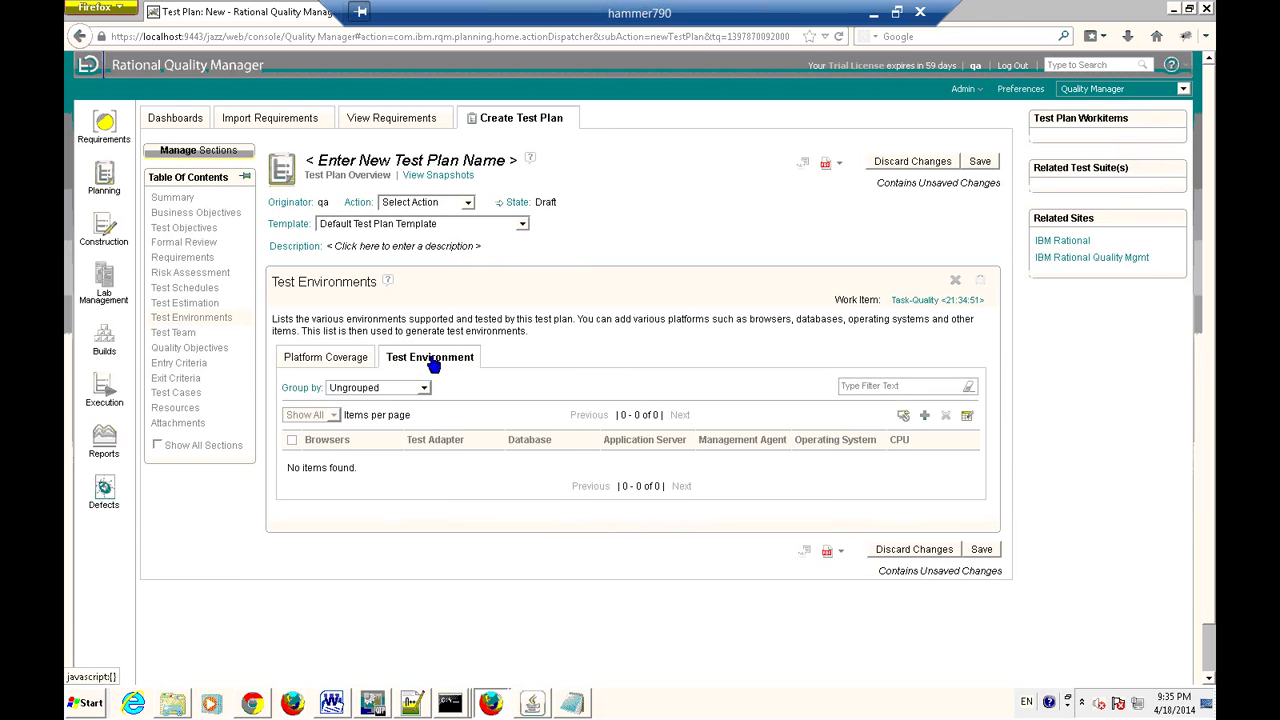
click(926, 417)
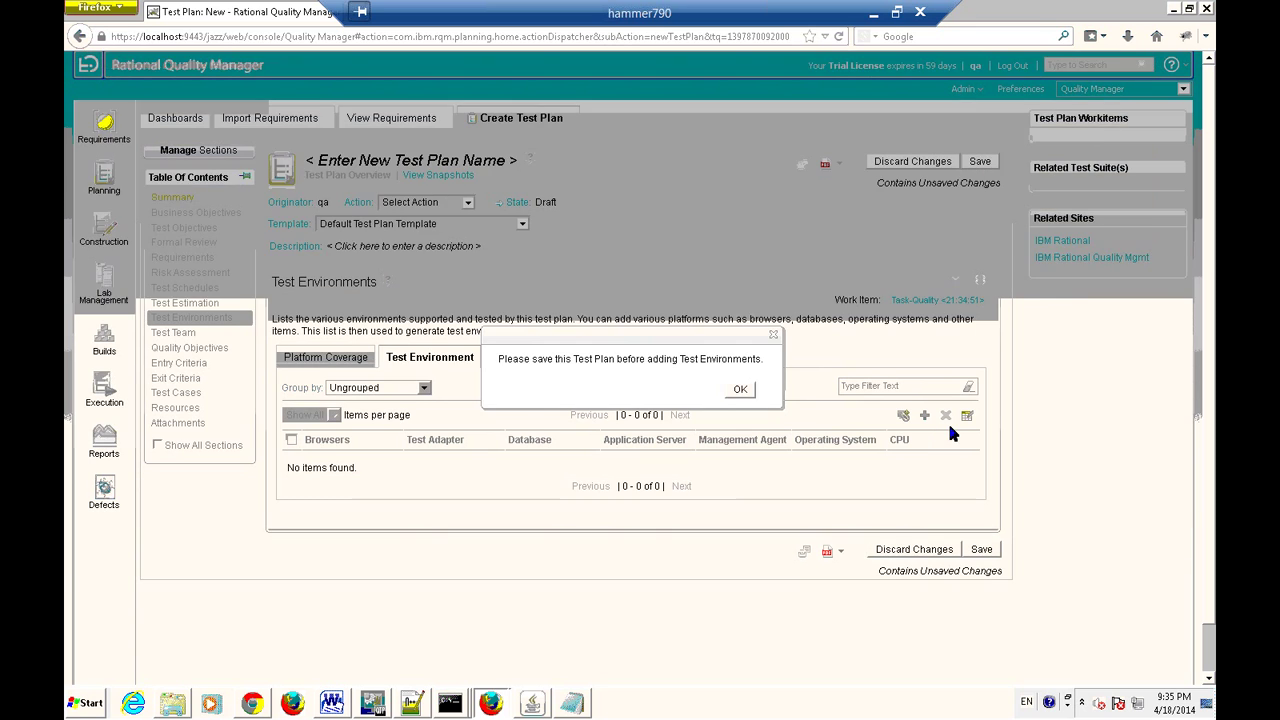
click(741, 389)
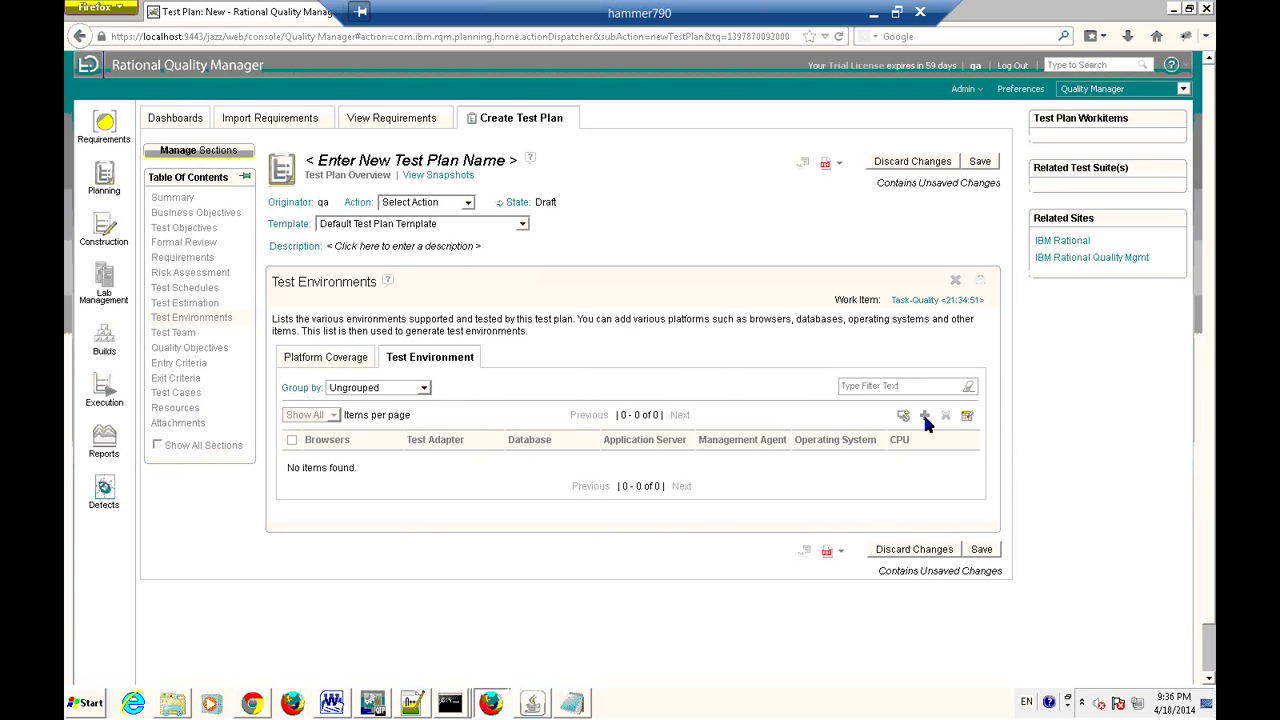
Set the test environment list's Group by option to Operating System.
click(425, 390)
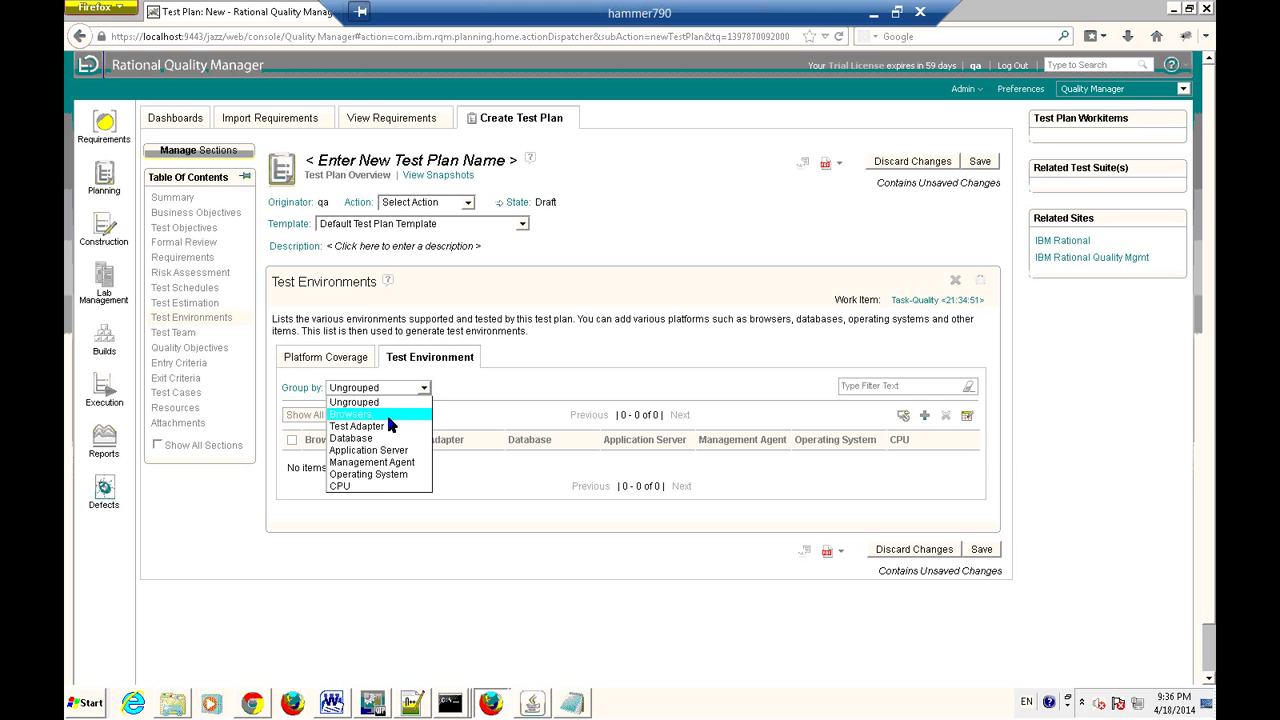
click(376, 476)
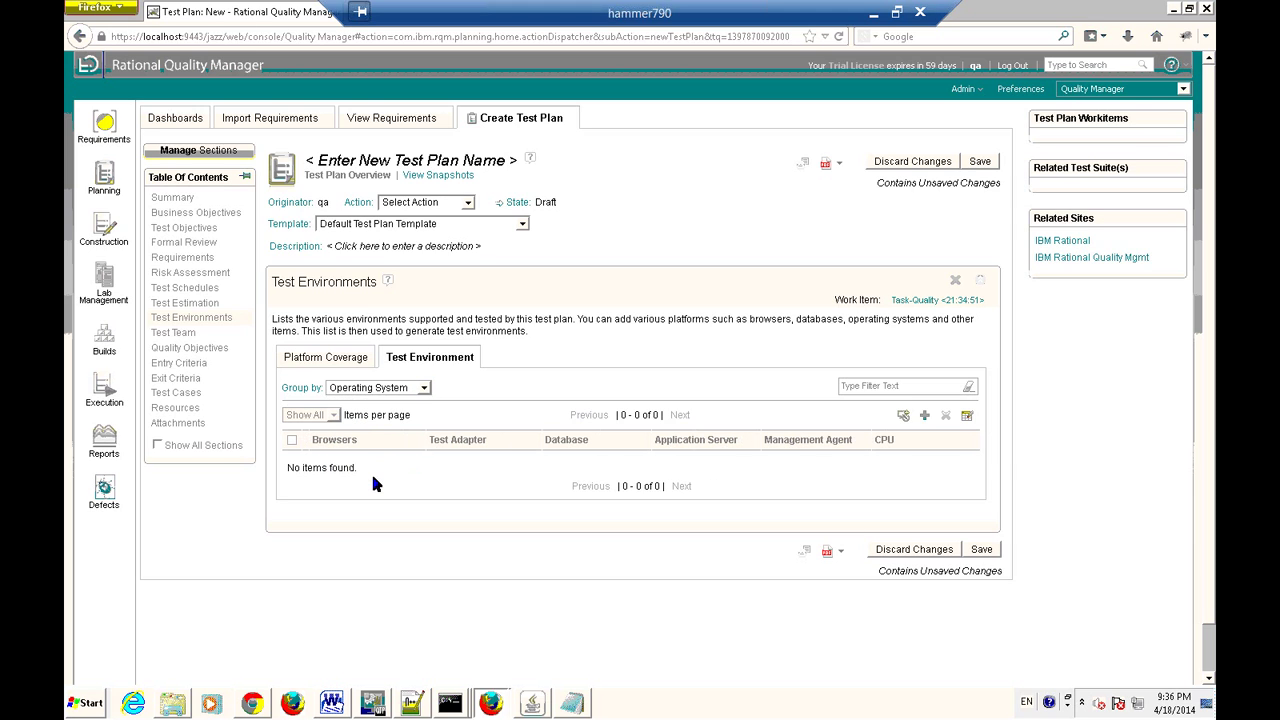
click(924, 417)
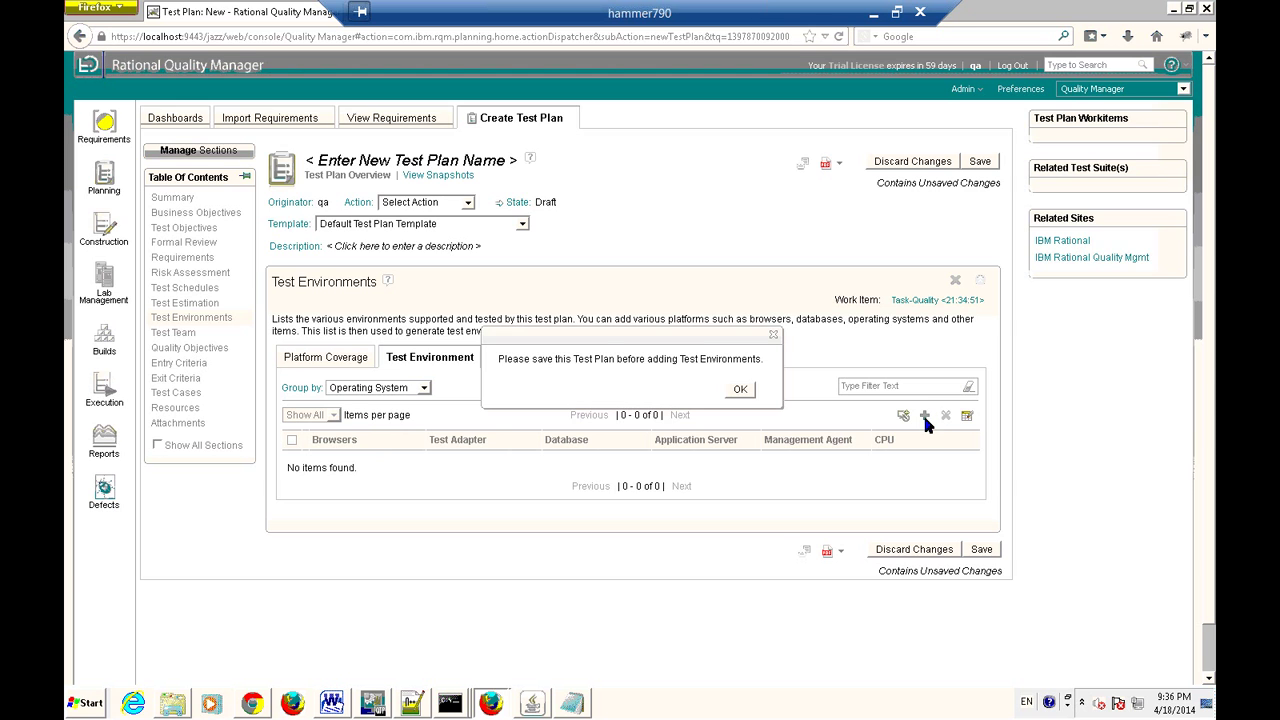
click(740, 389)
click(415, 387)
click(376, 474)
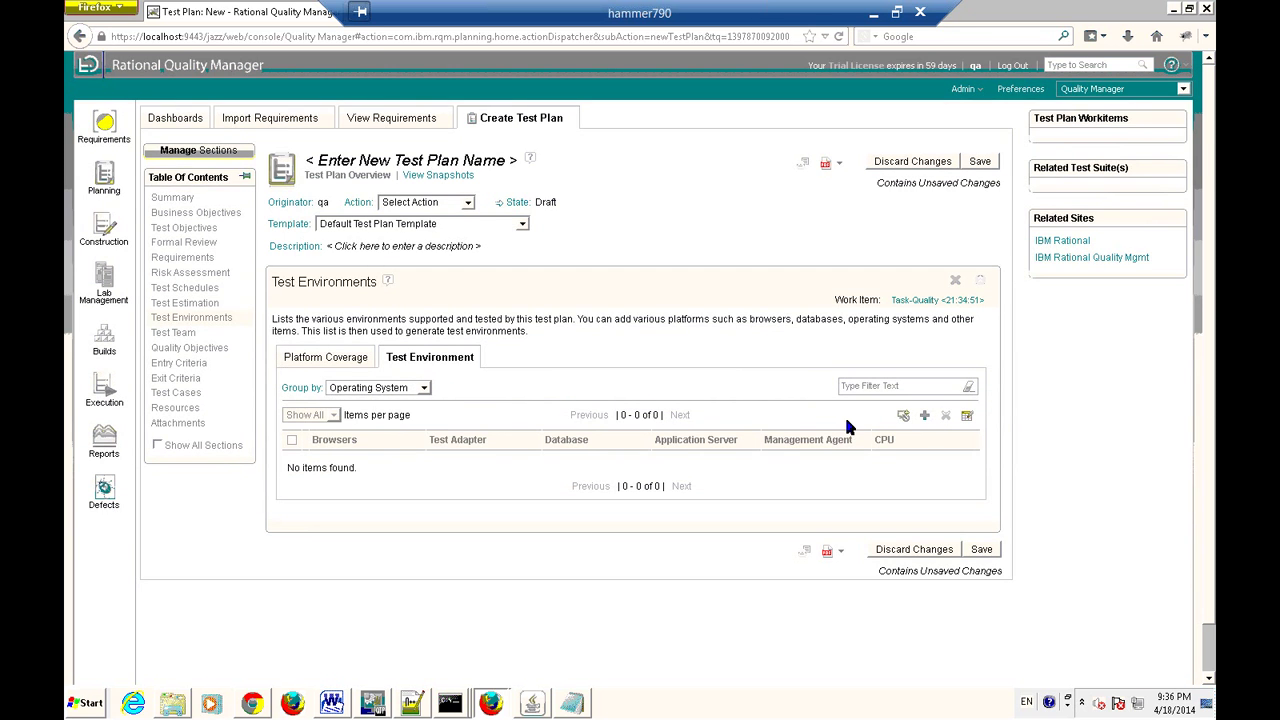
Open the platform coverage environment options and switch to the Operating System type.
click(345, 358)
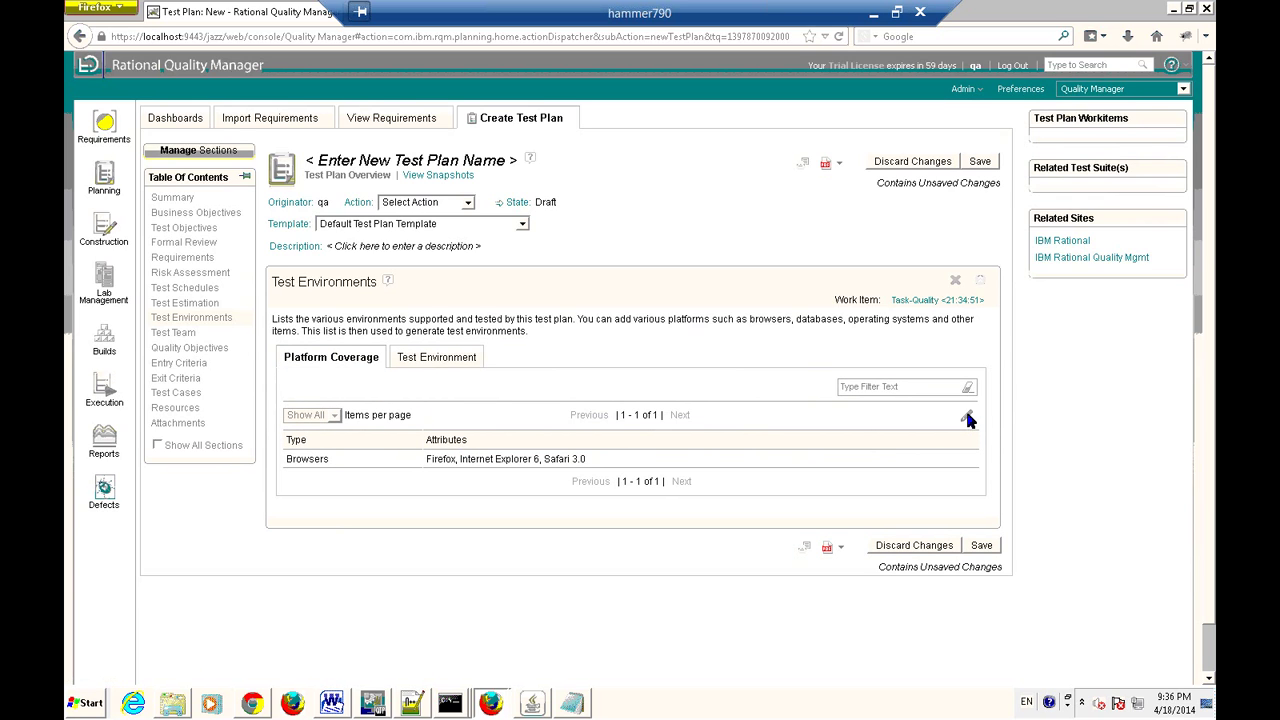
click(966, 417)
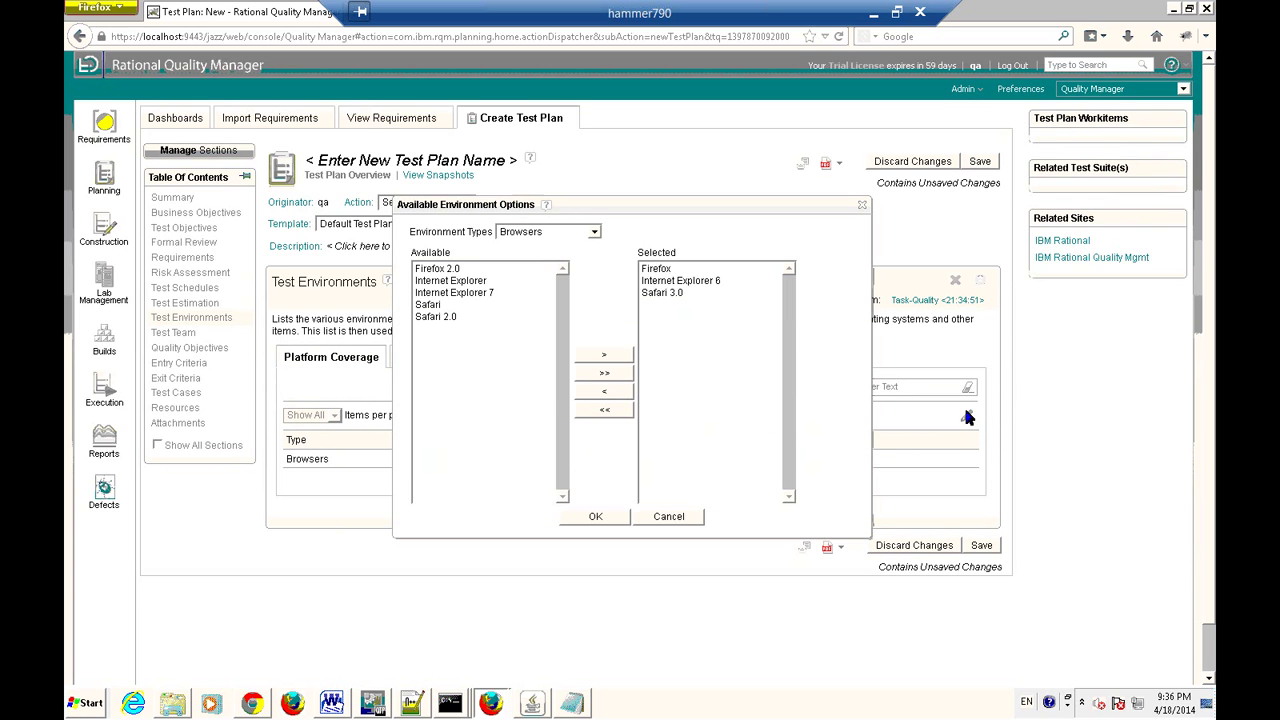
click(593, 232)
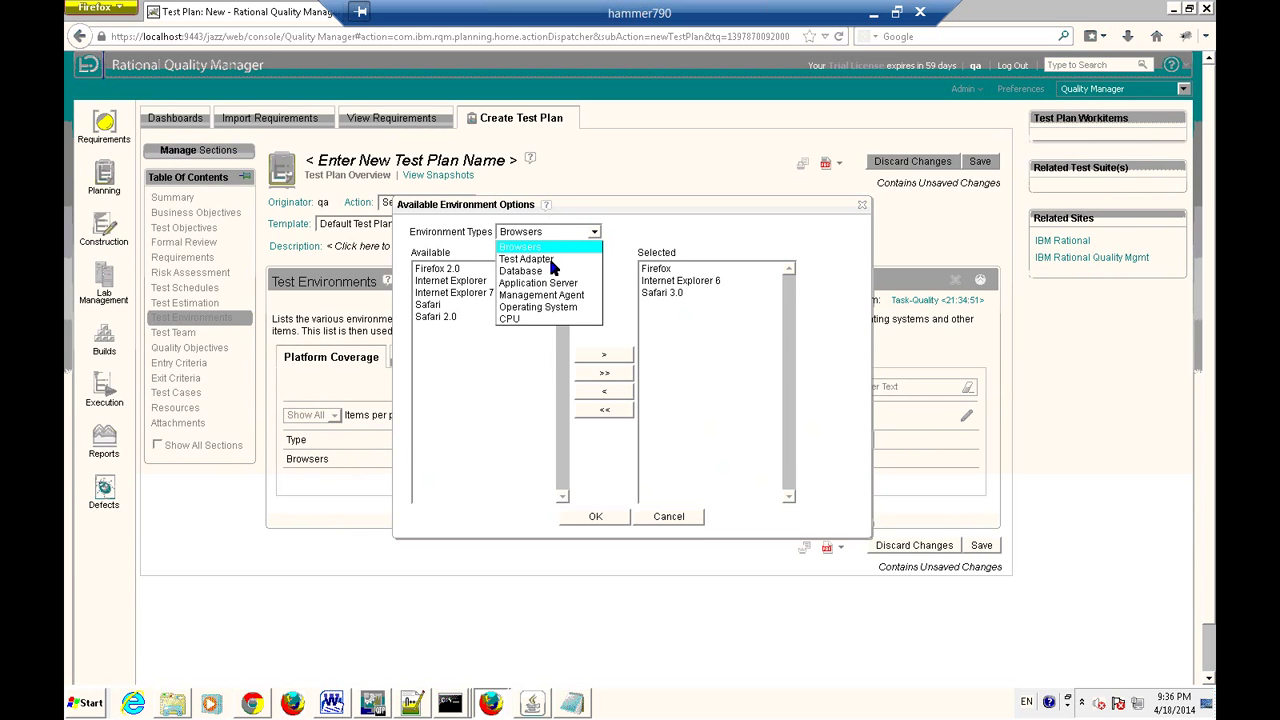
click(545, 307)
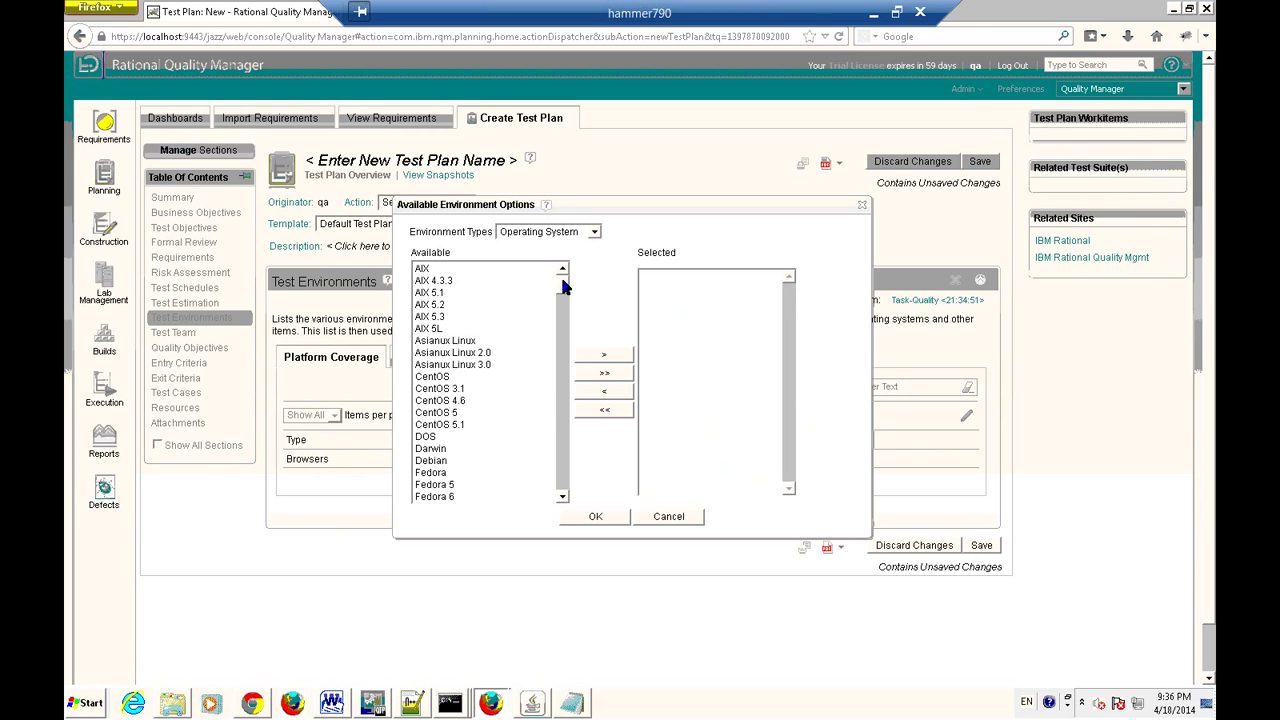
Find Windows XP among the available operating systems and add it to the chosen list.
scroll(567, 355, down, 1)
scroll(564, 478, down, 20)
scroll(564, 478, down, 10)
scroll(545, 318, up, 4)
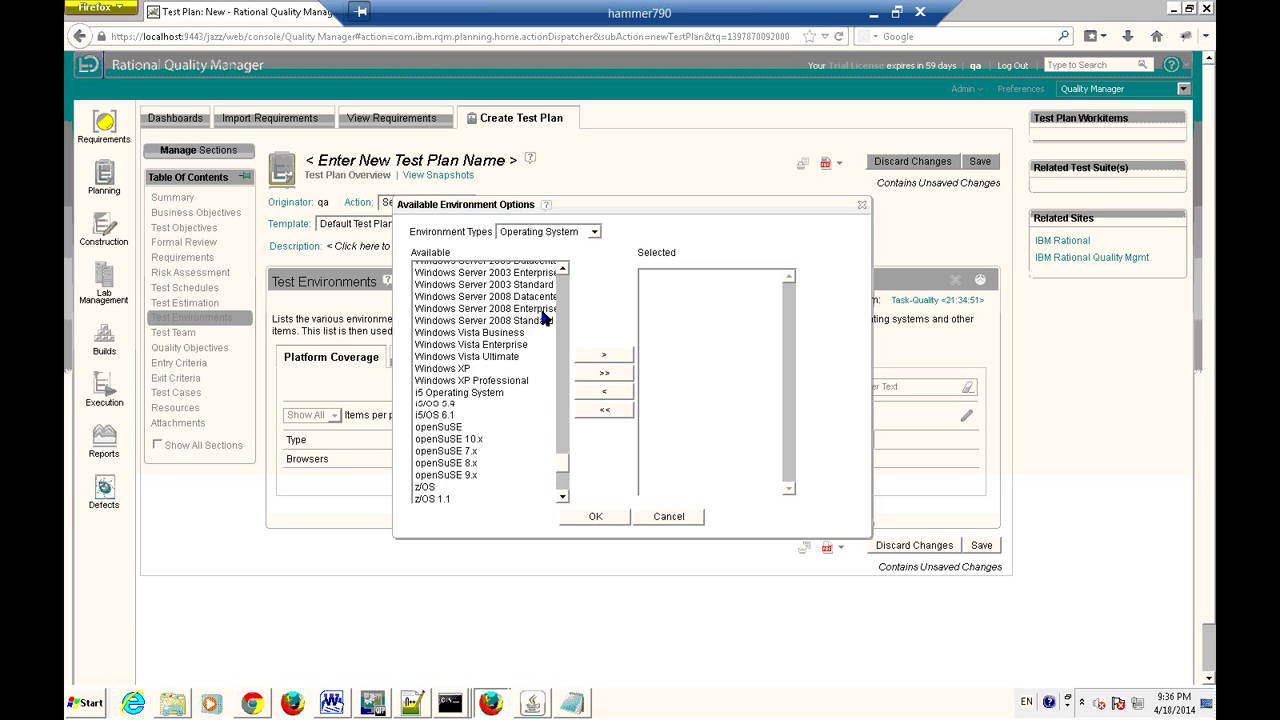
scroll(529, 363, up, 3)
scroll(522, 363, up, 5)
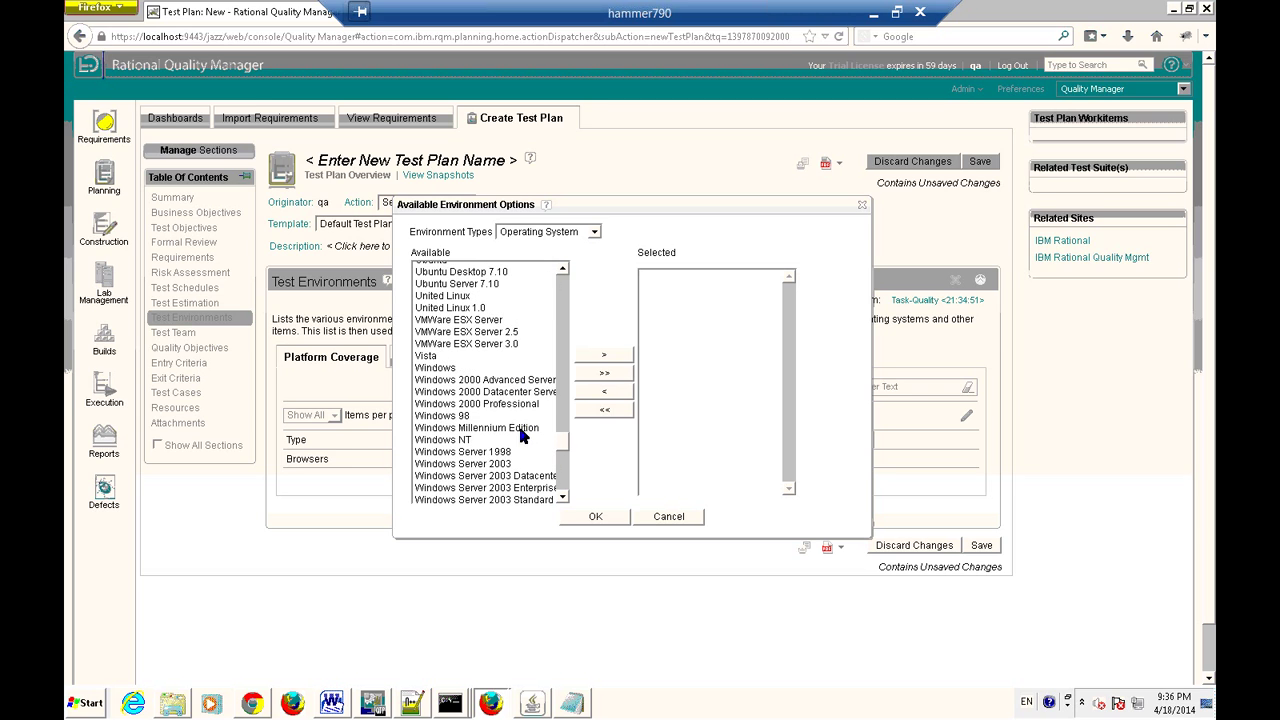
click(470, 416)
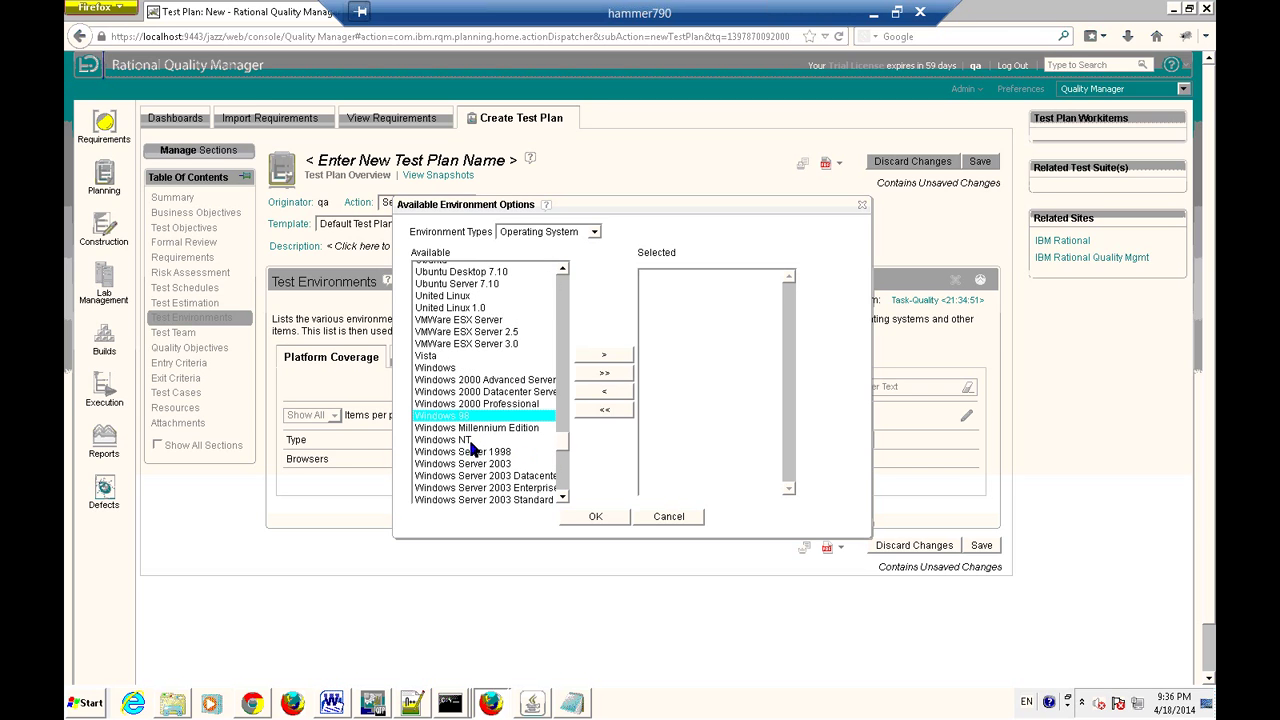
click(500, 442)
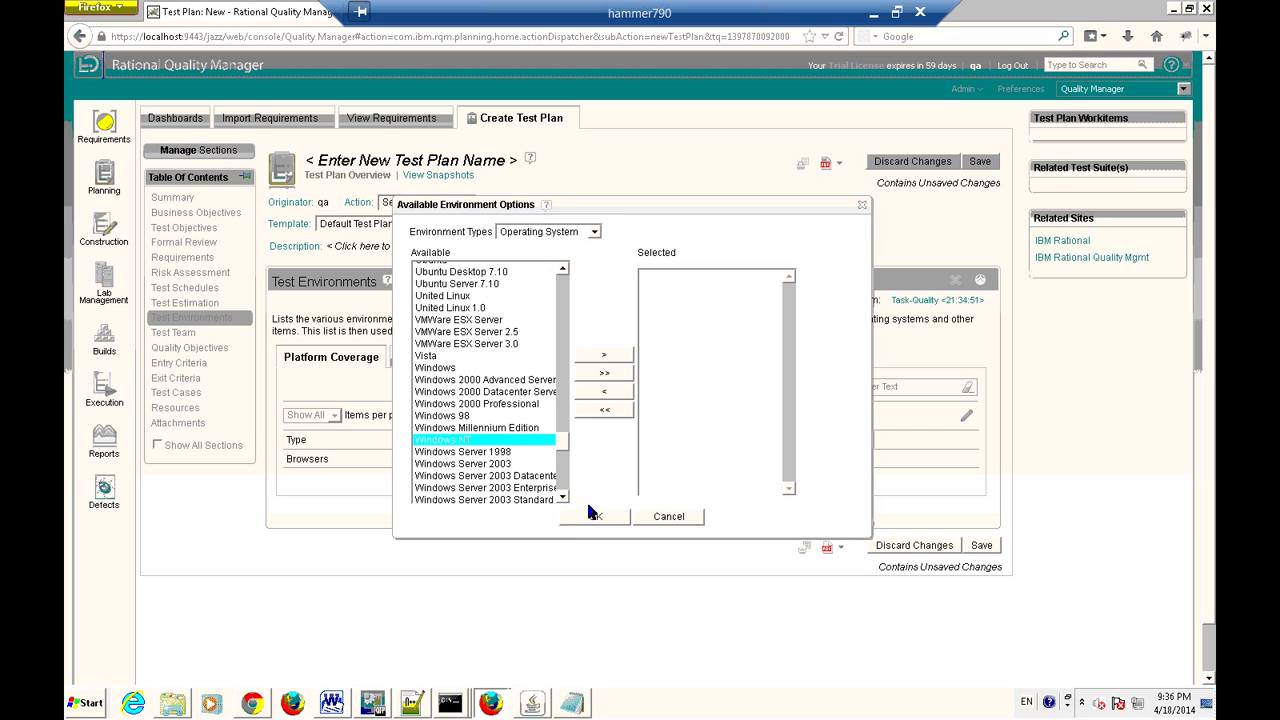
click(515, 465)
scroll(565, 500, down, 3)
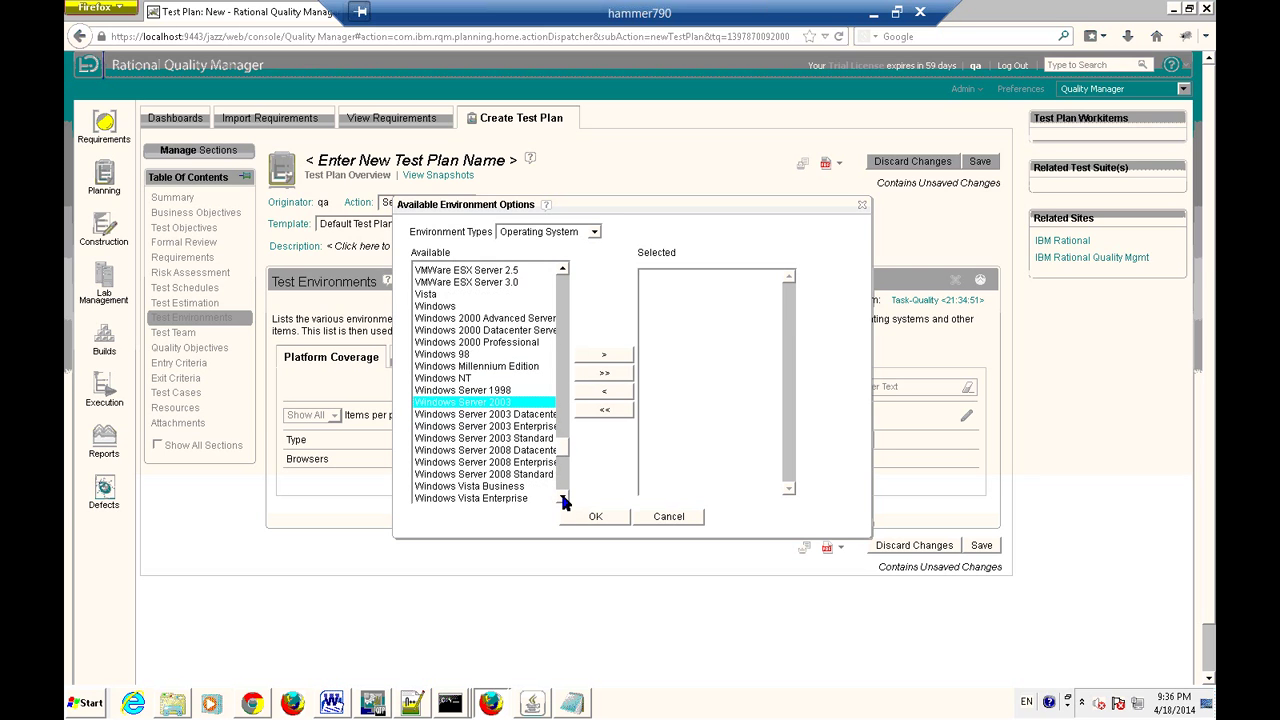
scroll(565, 500, down, 6)
click(475, 416)
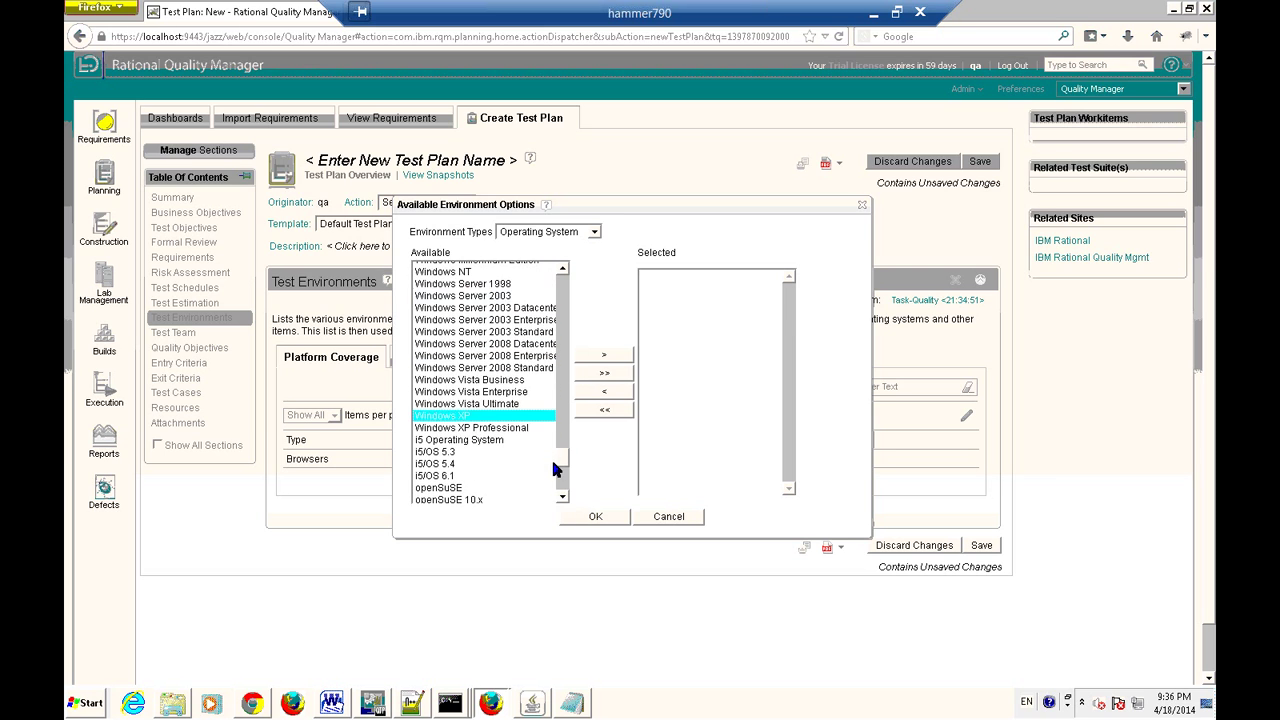
click(606, 357)
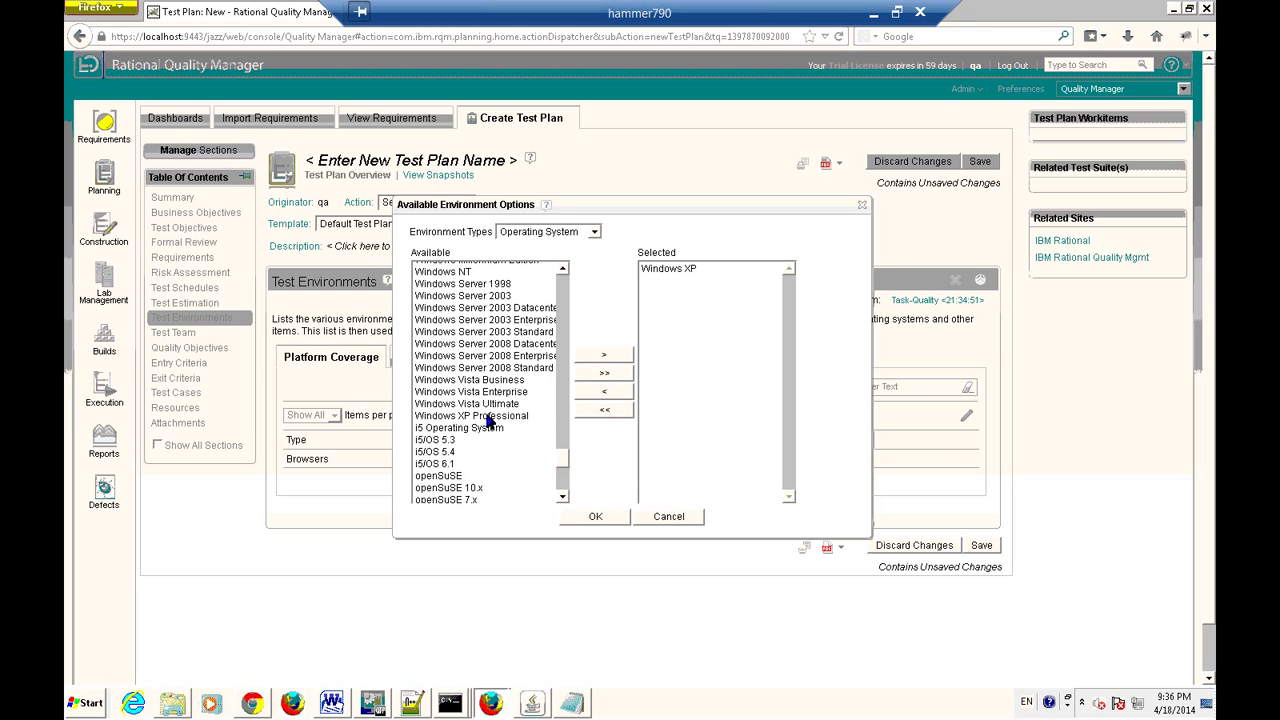
Add Windows Server 2008 Standard as well and confirm the operating system selection.
click(515, 369)
click(619, 359)
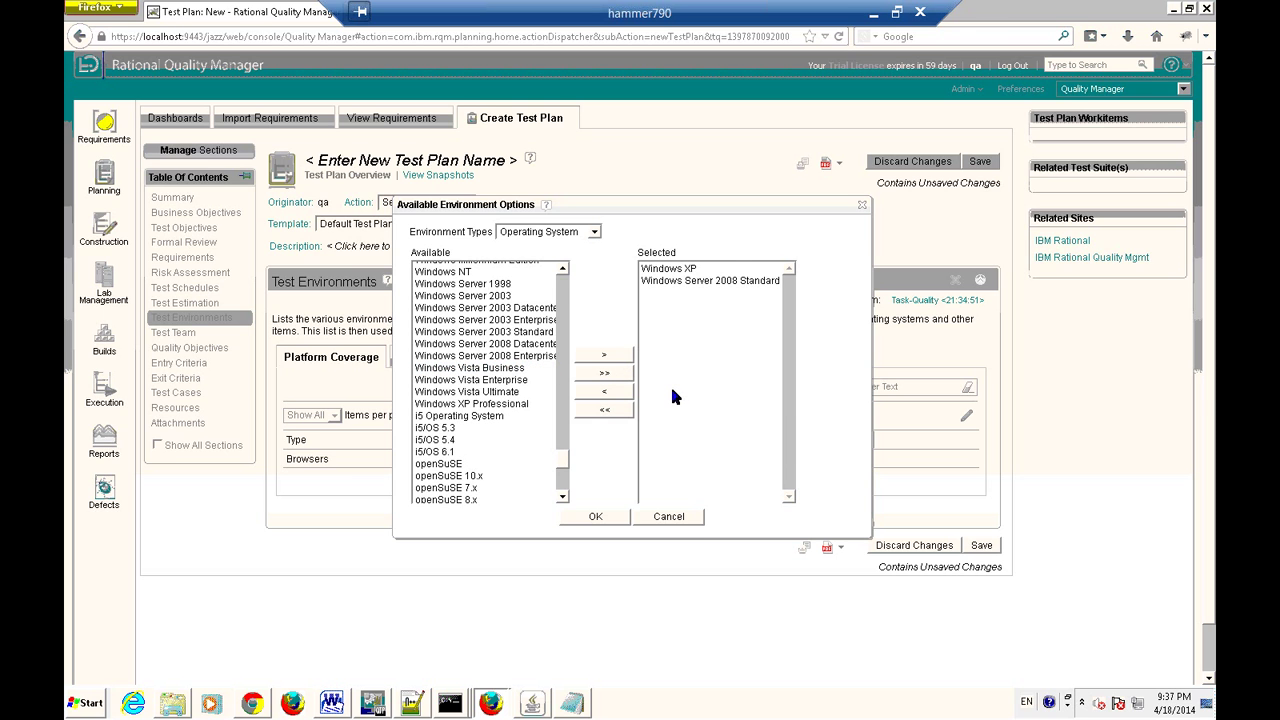
click(595, 517)
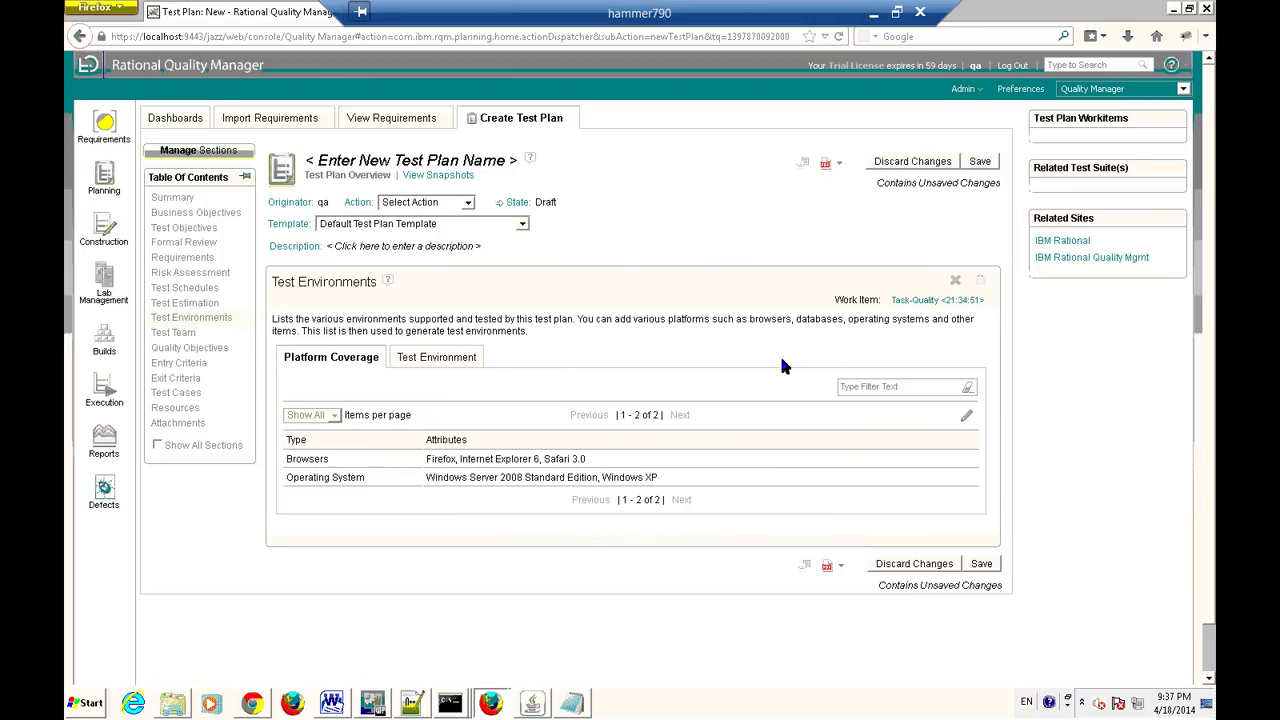
Go to the Test Team section and open Manage Teams for the Quality Manager project area.
click(176, 333)
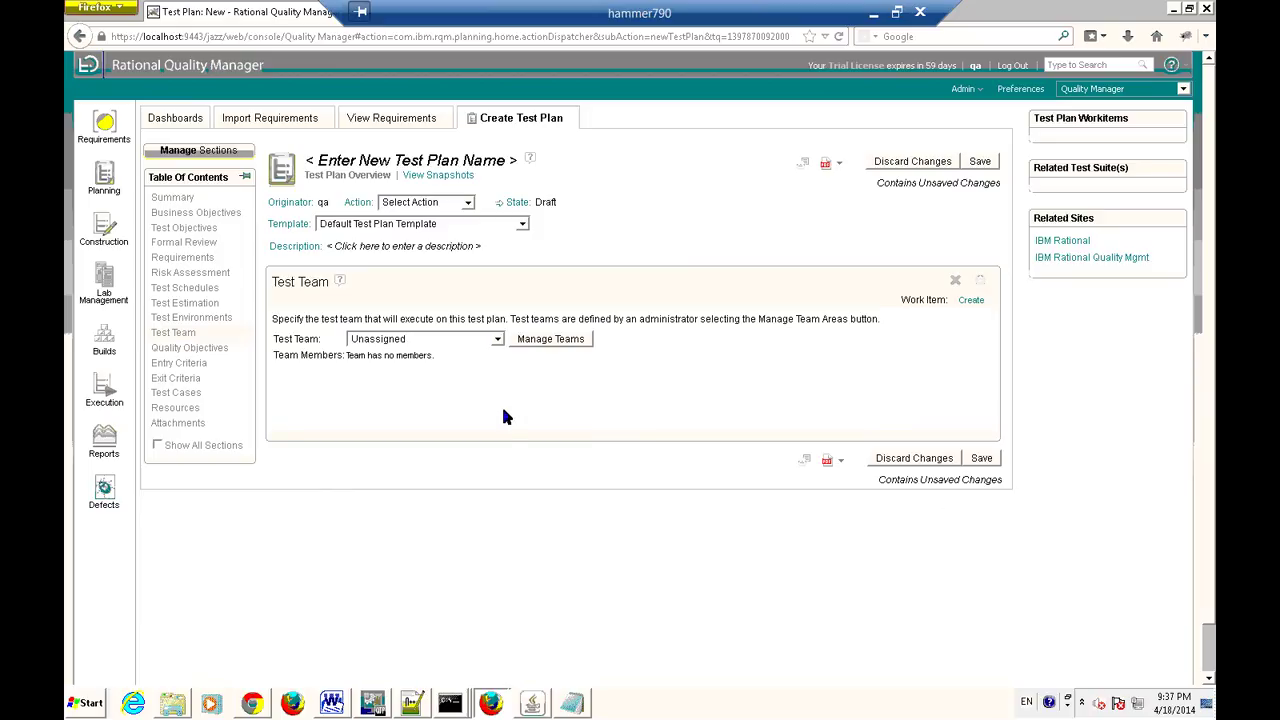
click(551, 340)
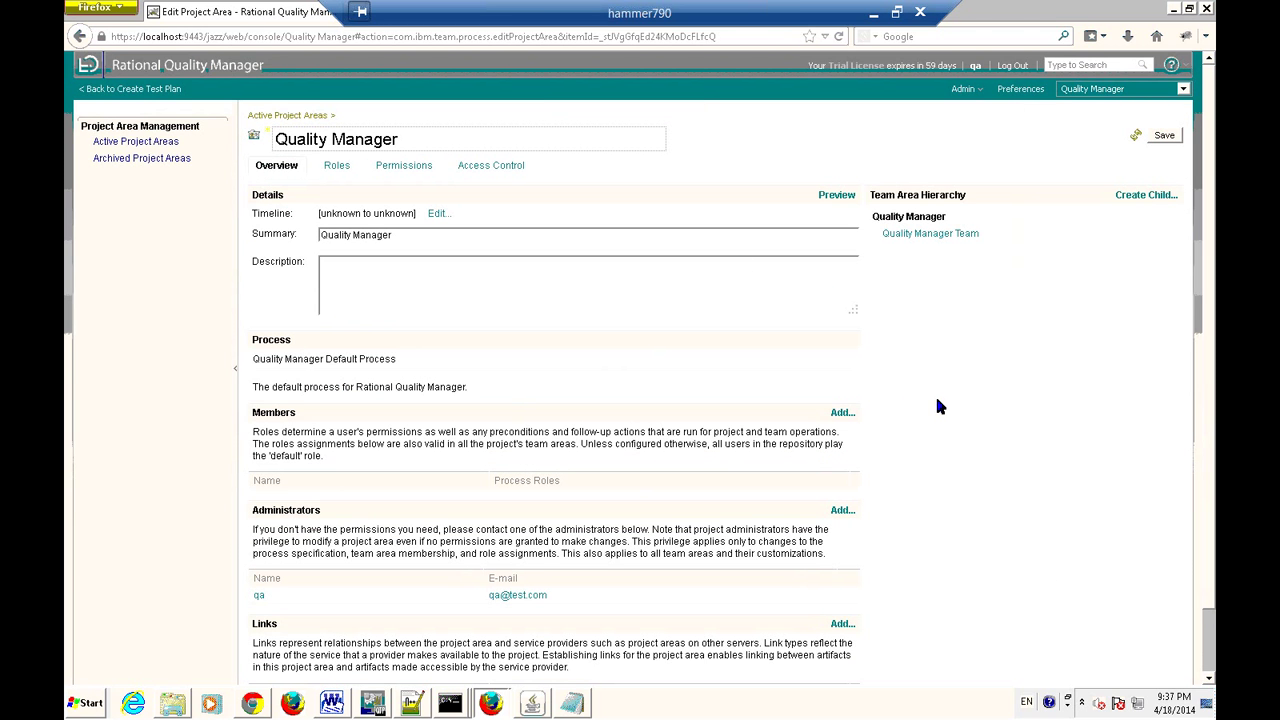
scroll(938, 405, down, 1)
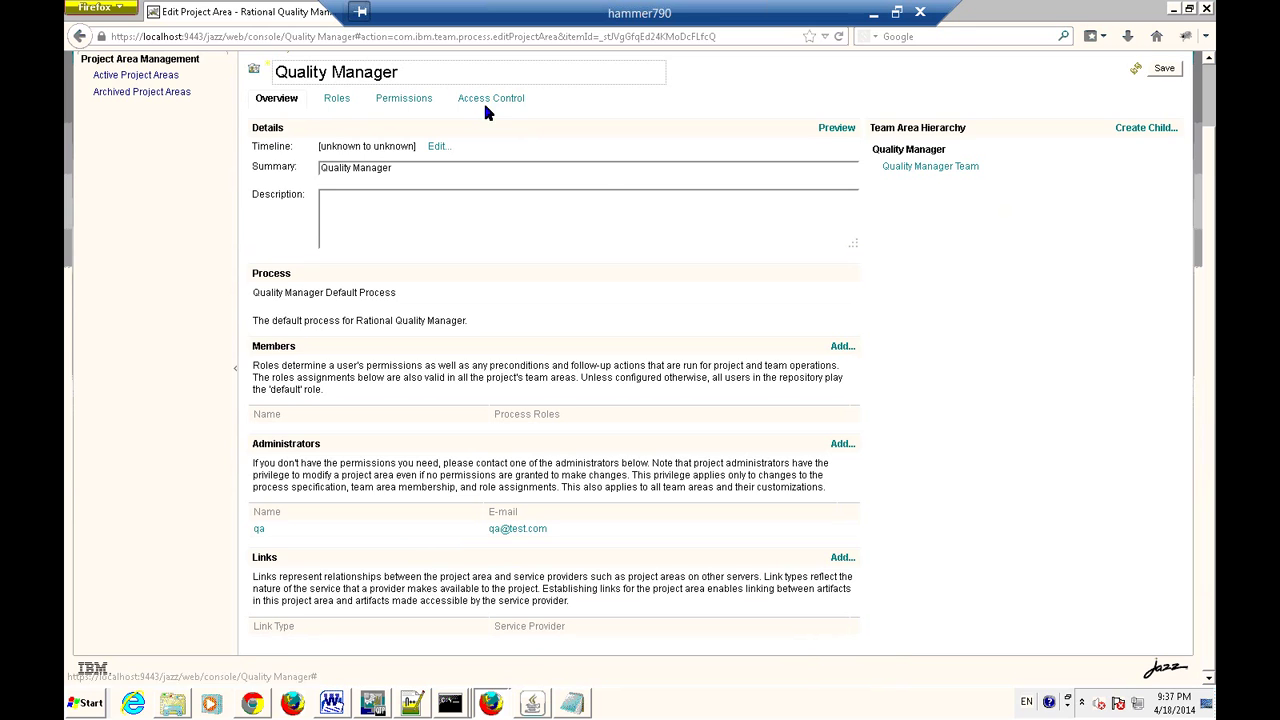
scroll(700, 292, up, 2)
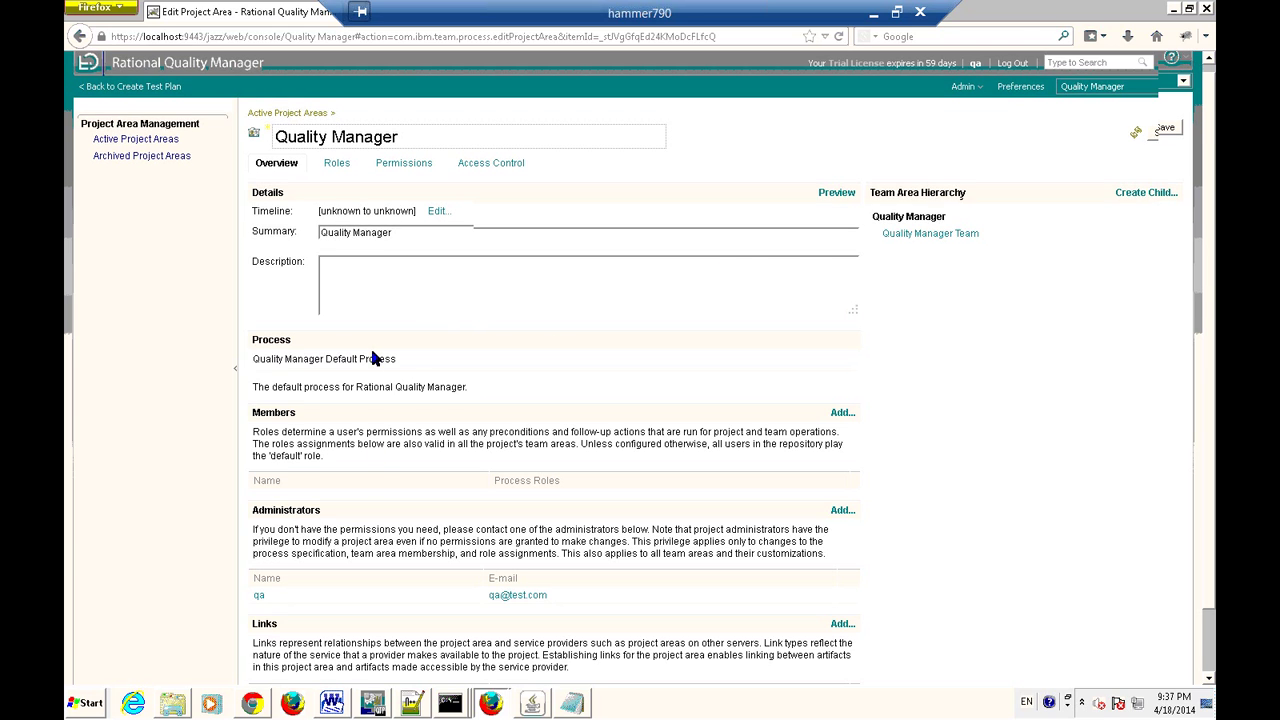
scroll(372, 358, down, 1)
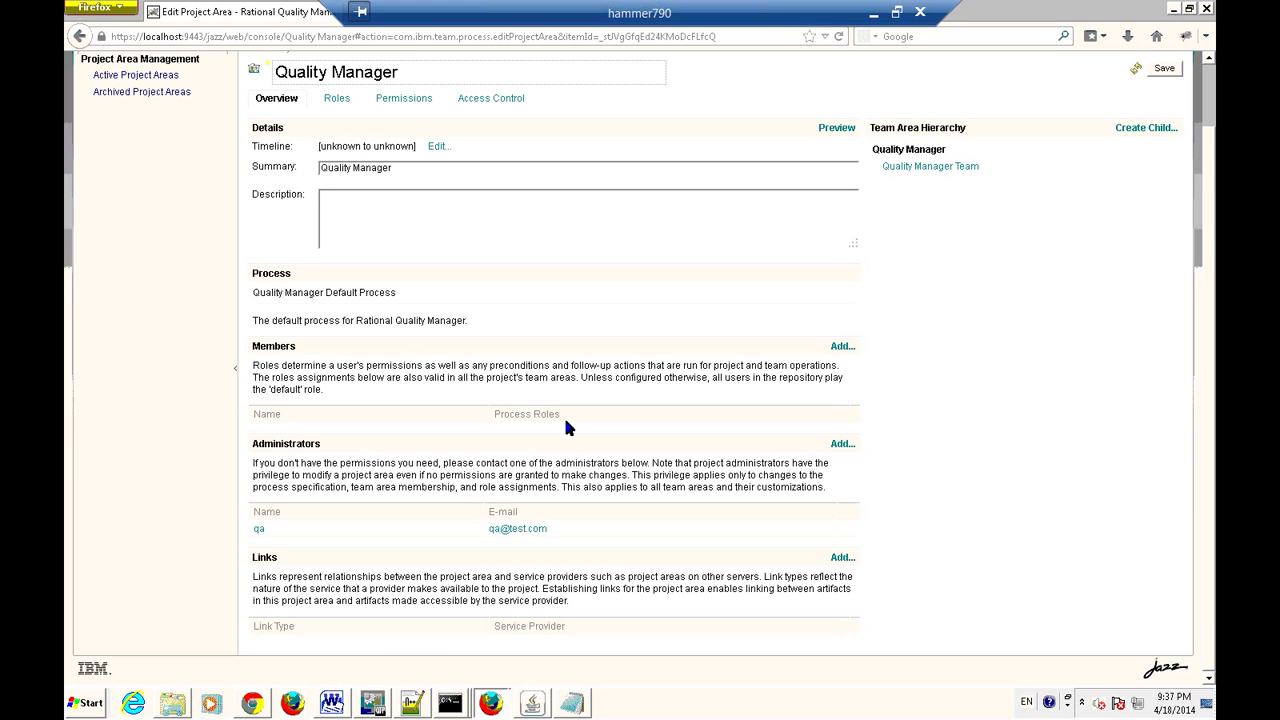
Add the qa user from the full user list as a Quality Manager project member.
click(841, 348)
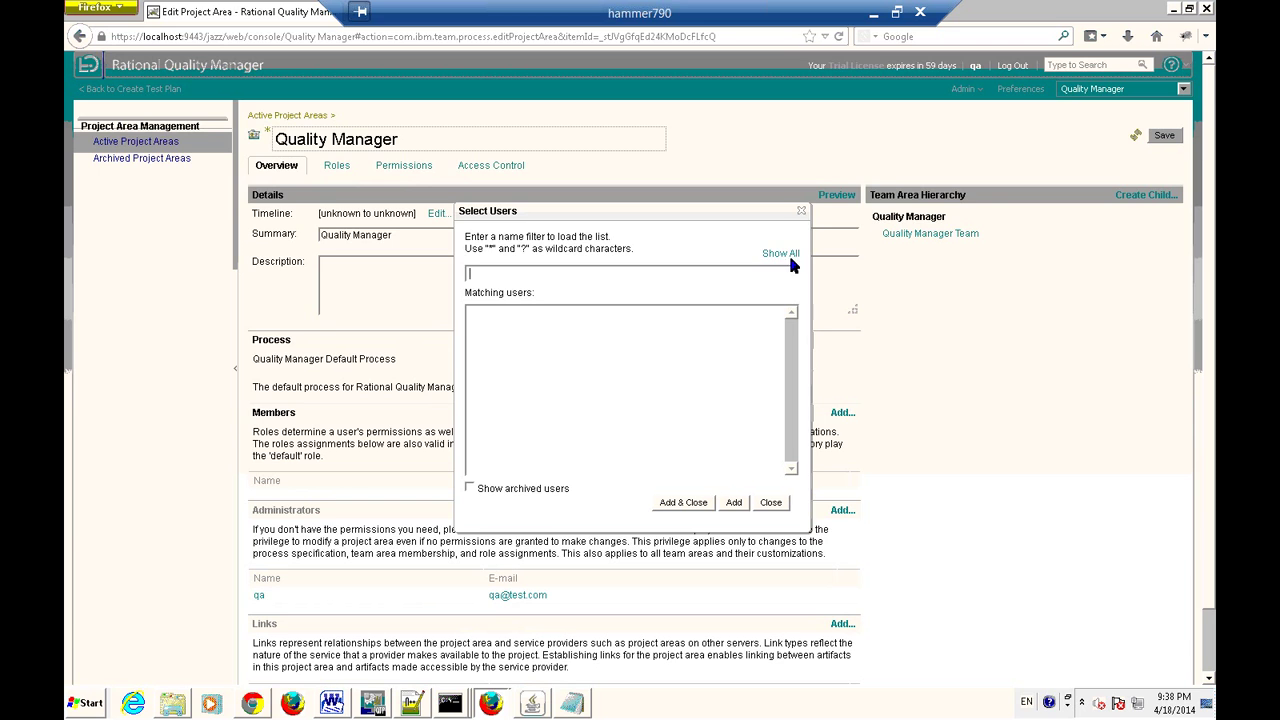
click(789, 256)
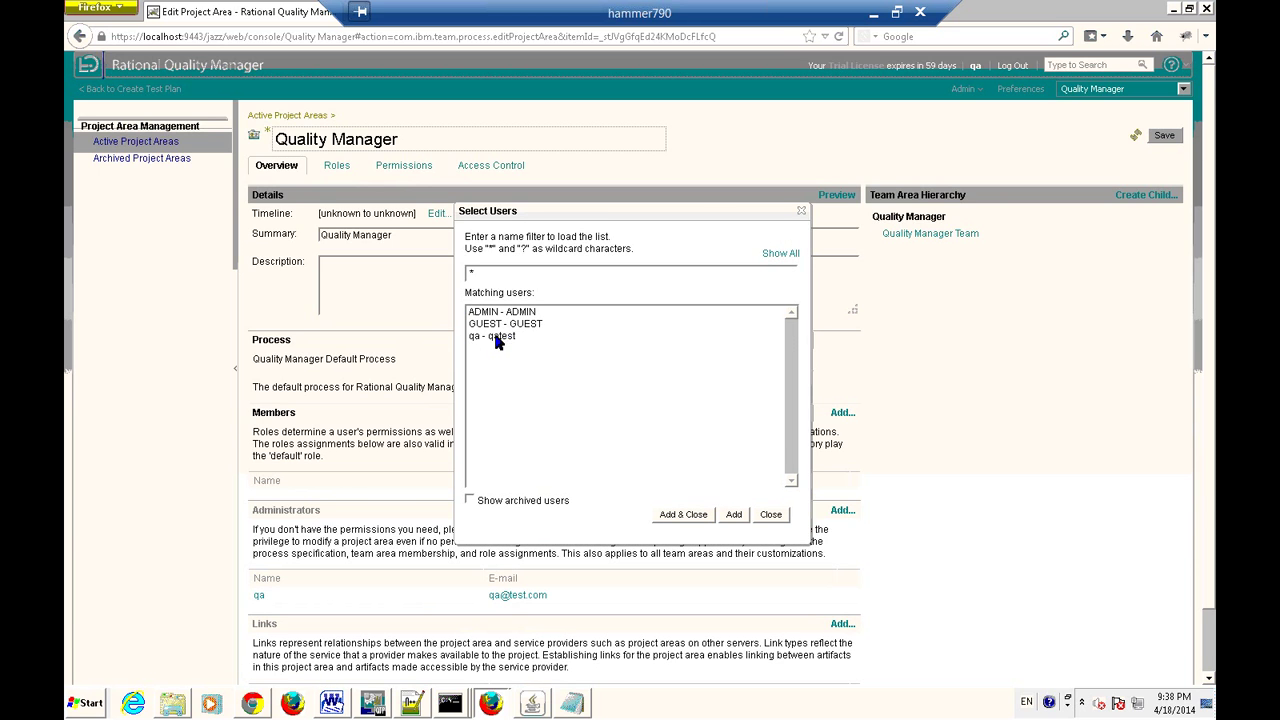
click(497, 338)
click(697, 522)
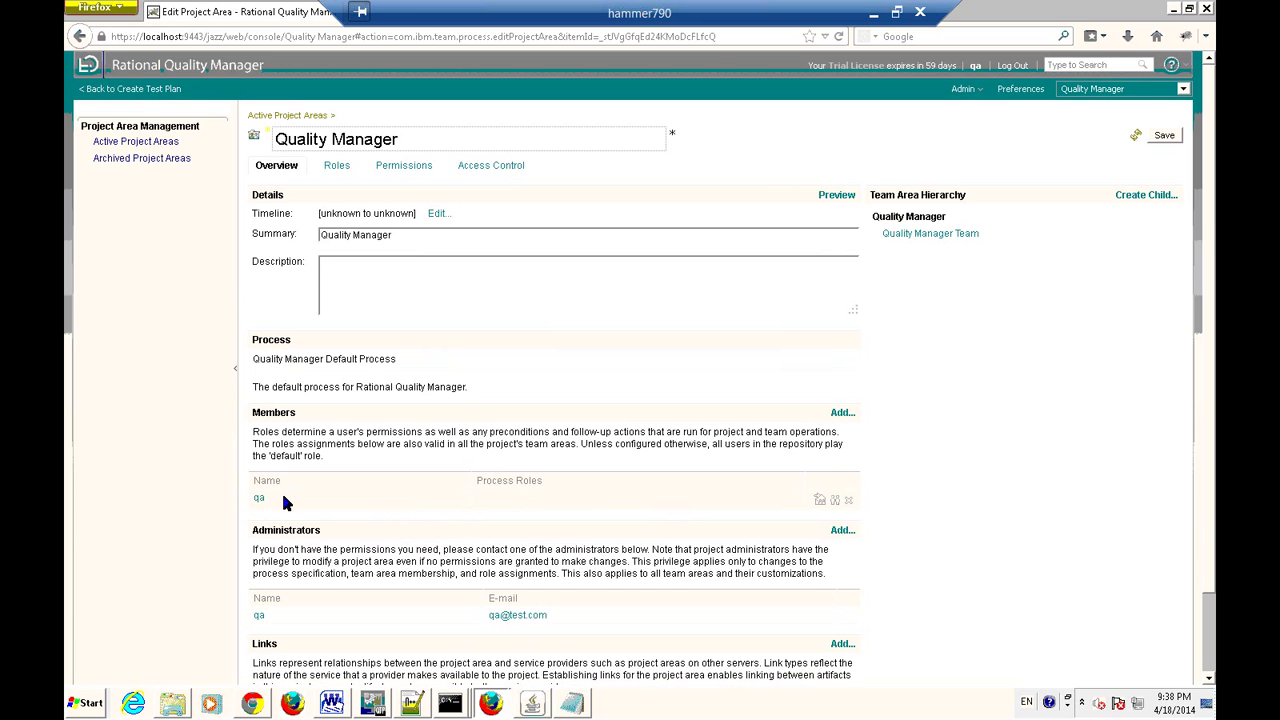
scroll(355, 570, down, 2)
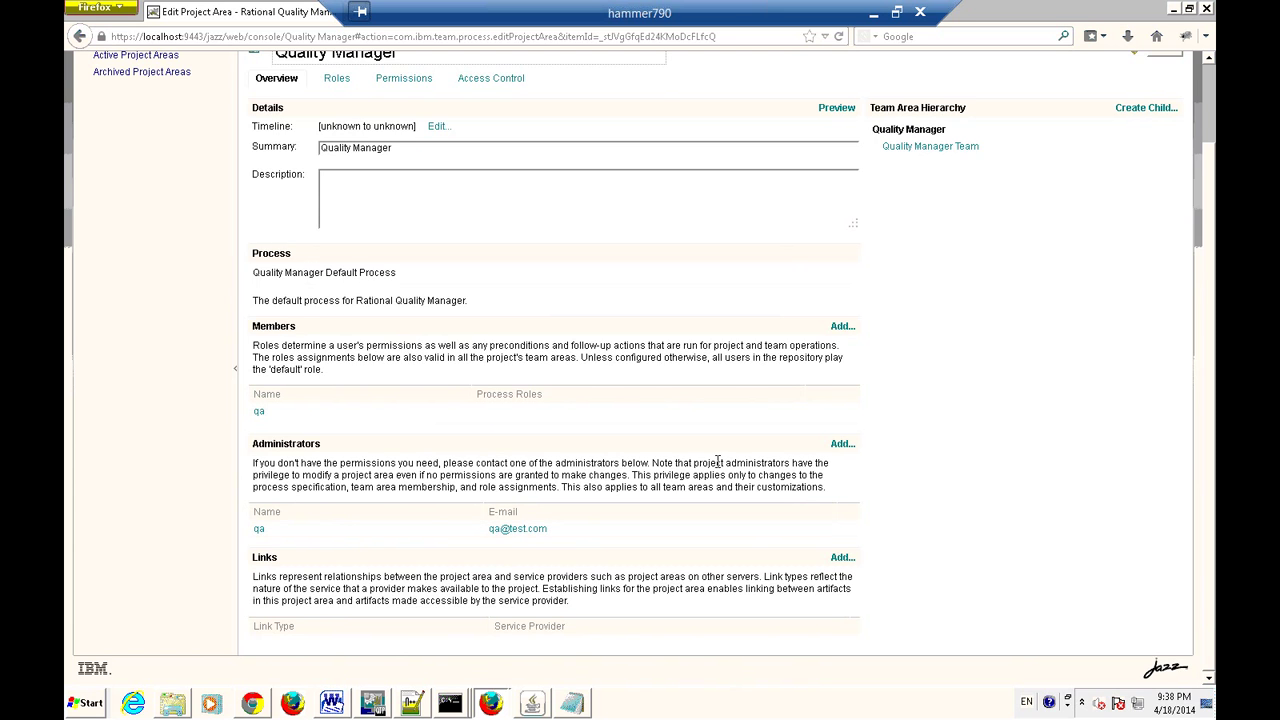
scroll(654, 443, up, 2)
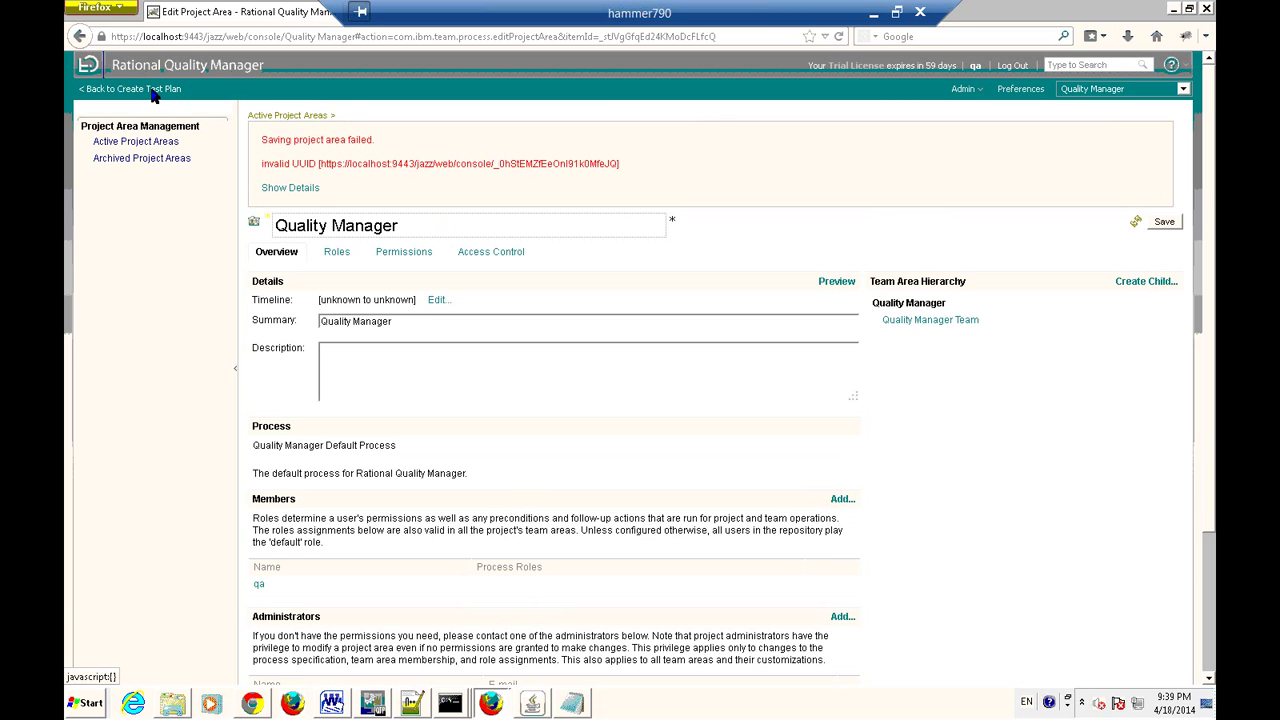
Return to Create Test Plan, confirming that unsaved project area changes are discarded.
click(1118, 283)
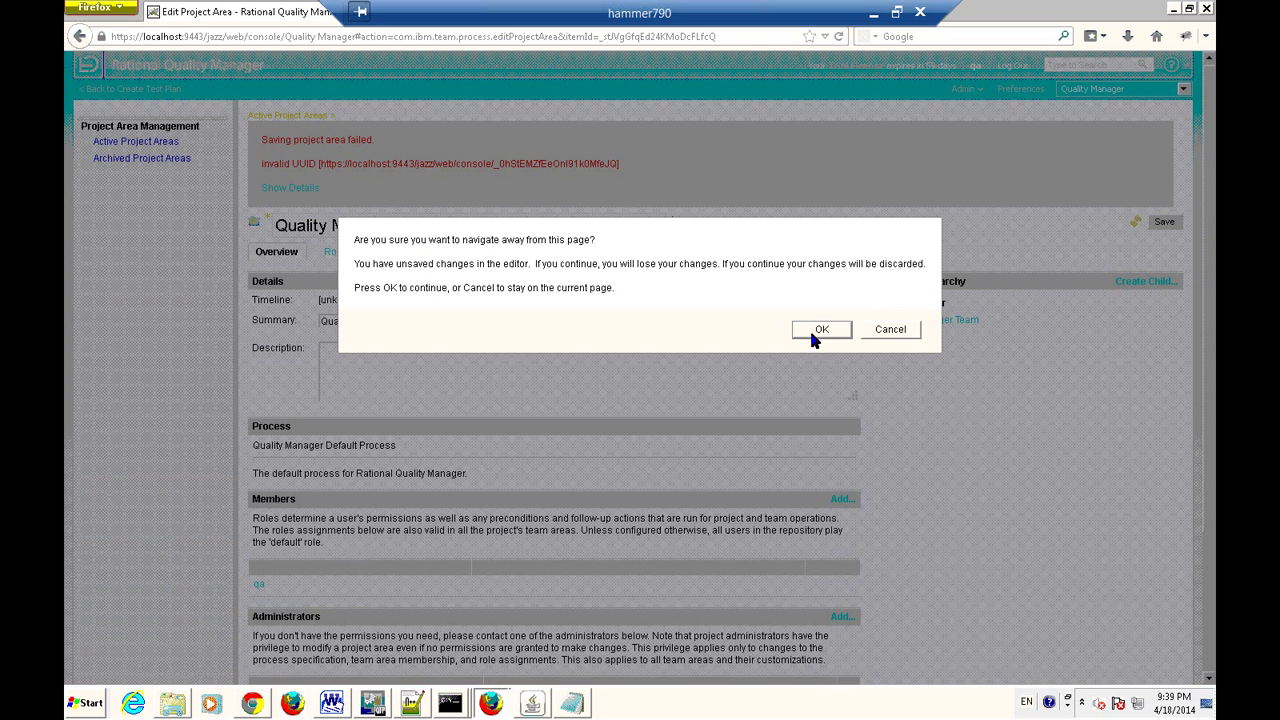
click(812, 328)
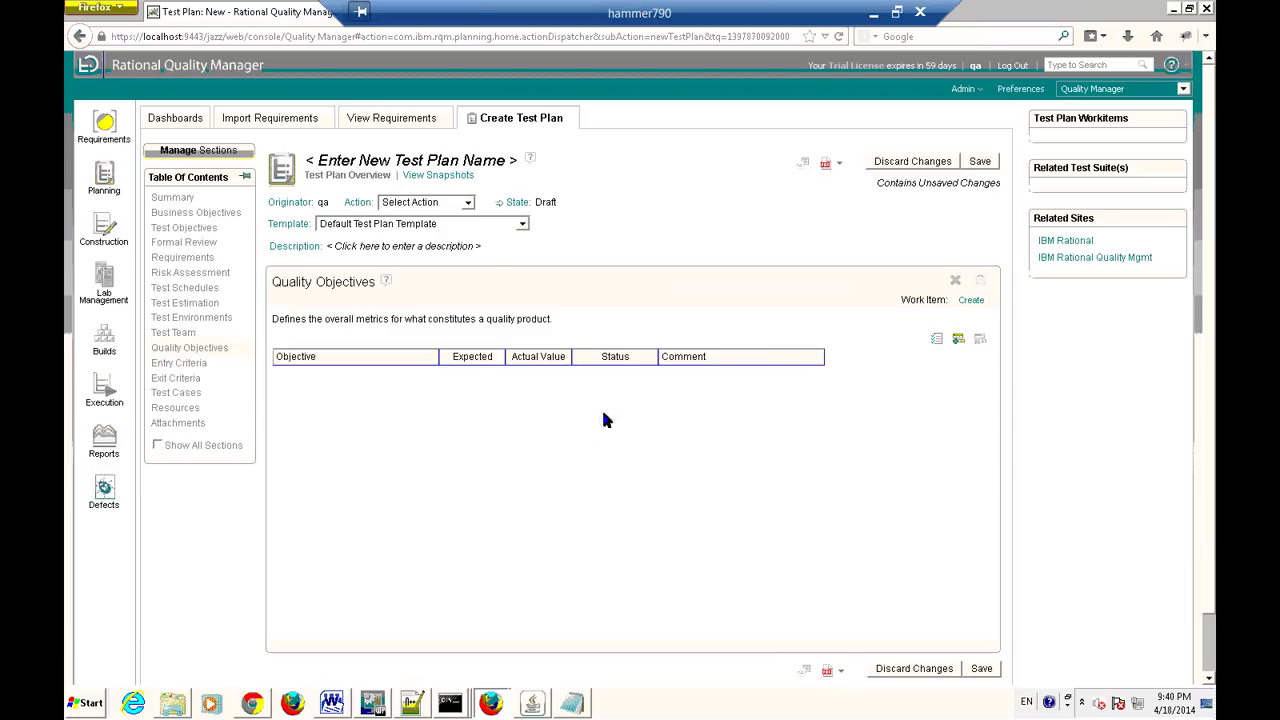
Create a Quality Objectives work item owned by qa, then go to Entry Criteria.
click(971, 301)
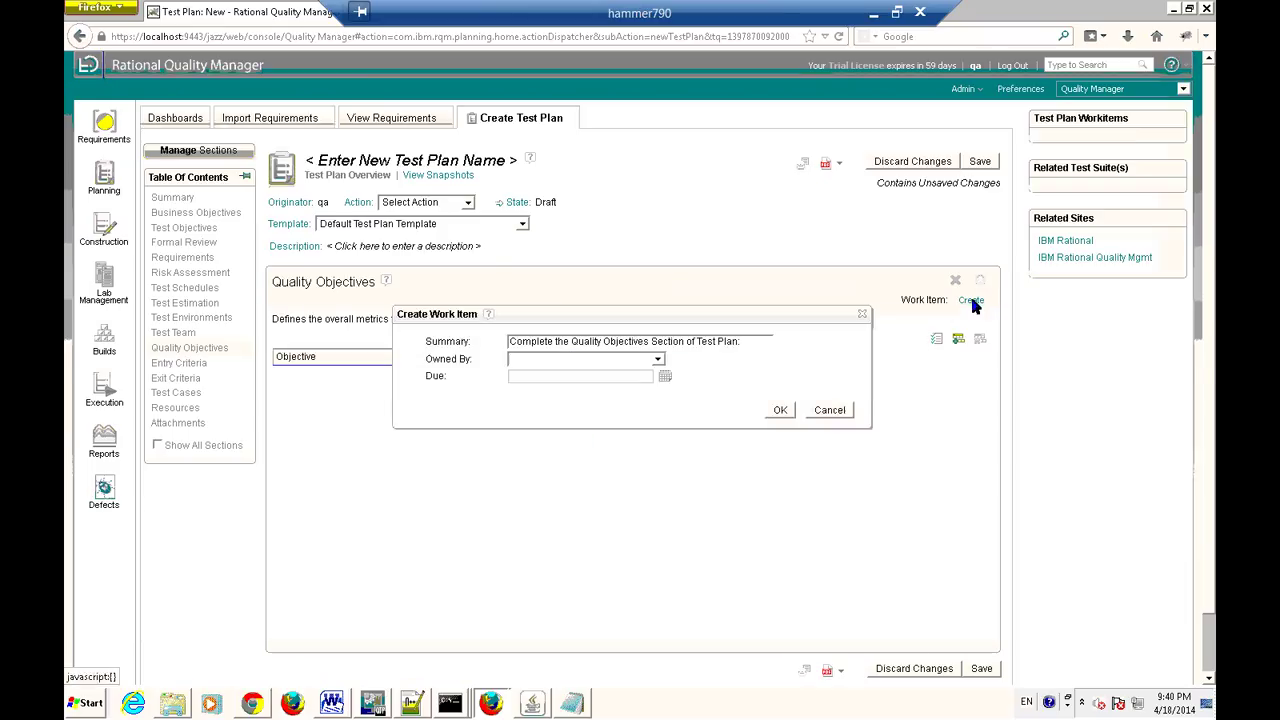
click(658, 361)
click(556, 388)
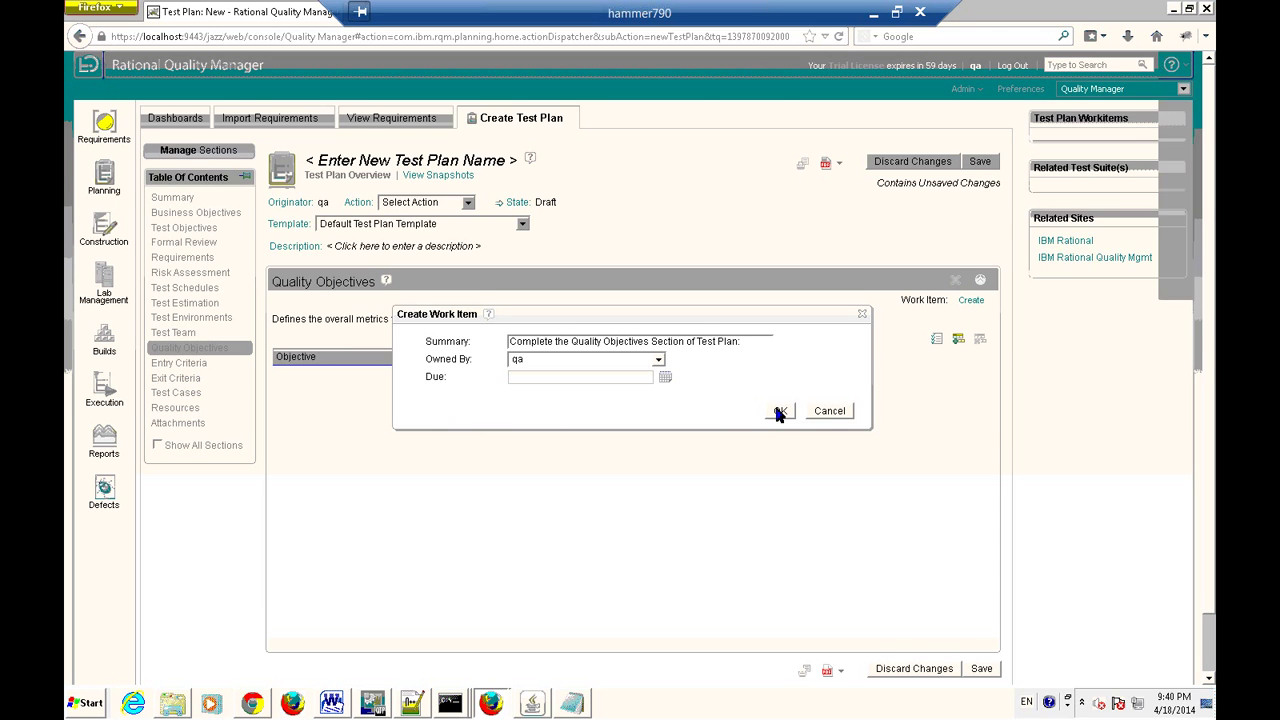
click(779, 411)
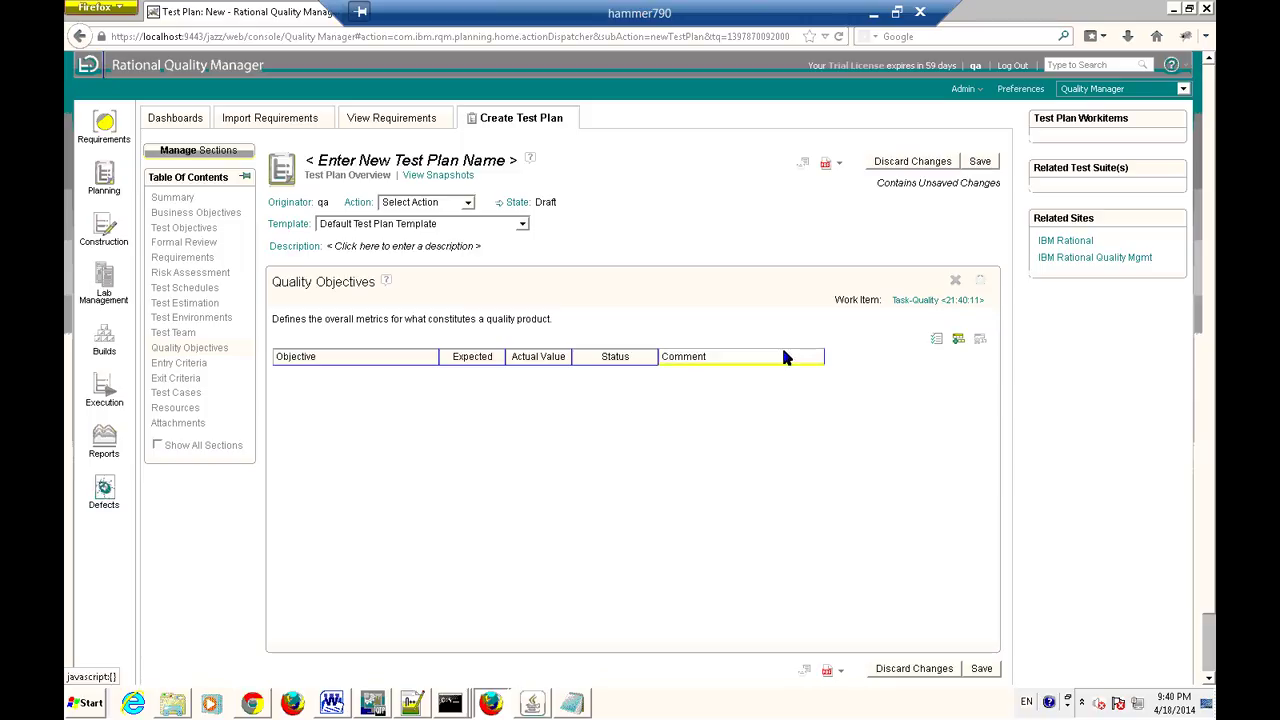
click(181, 364)
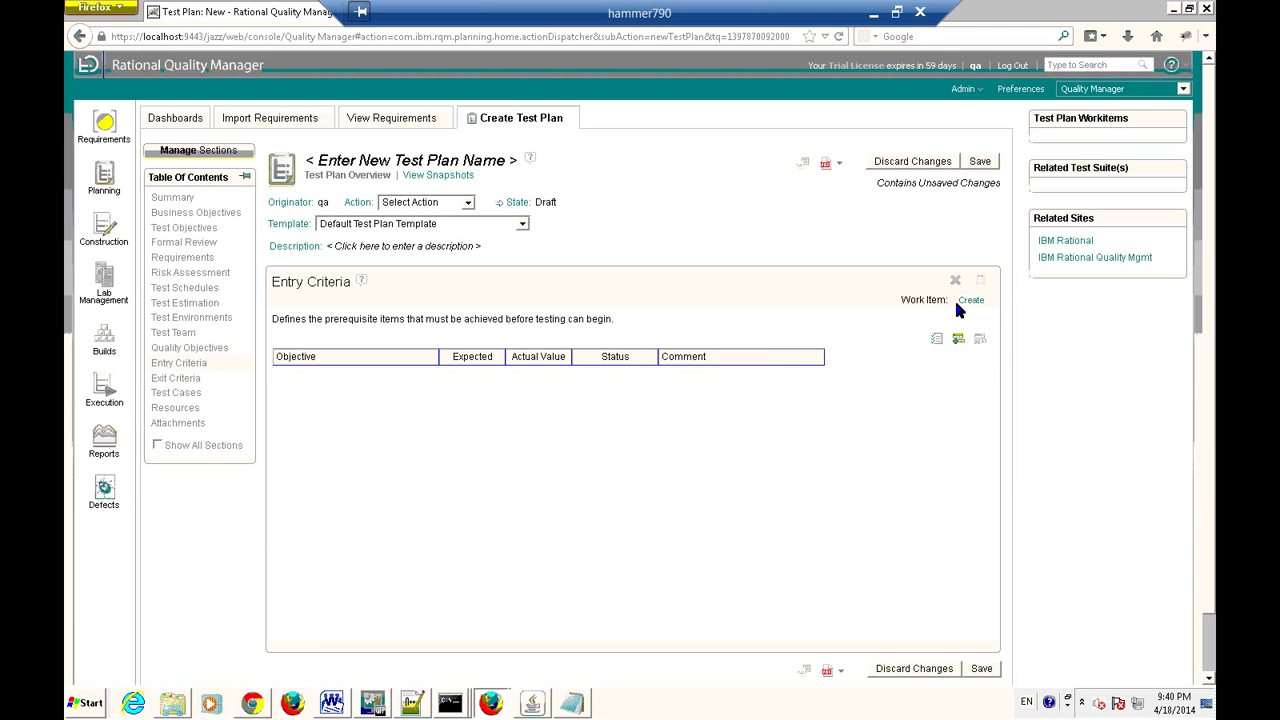
In the Notepad notes, add an 'Entry criteria:' heading with an empty indented dash bullet.
click(572, 704)
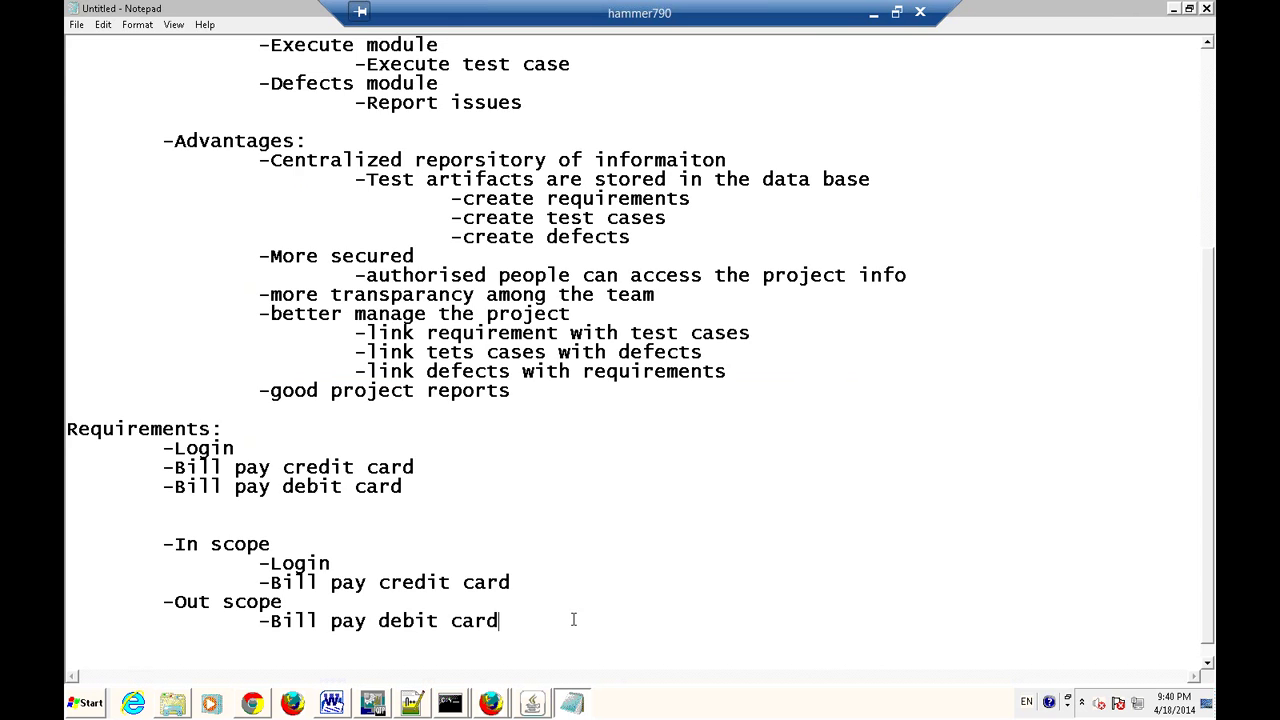
key(Return)
text(En)
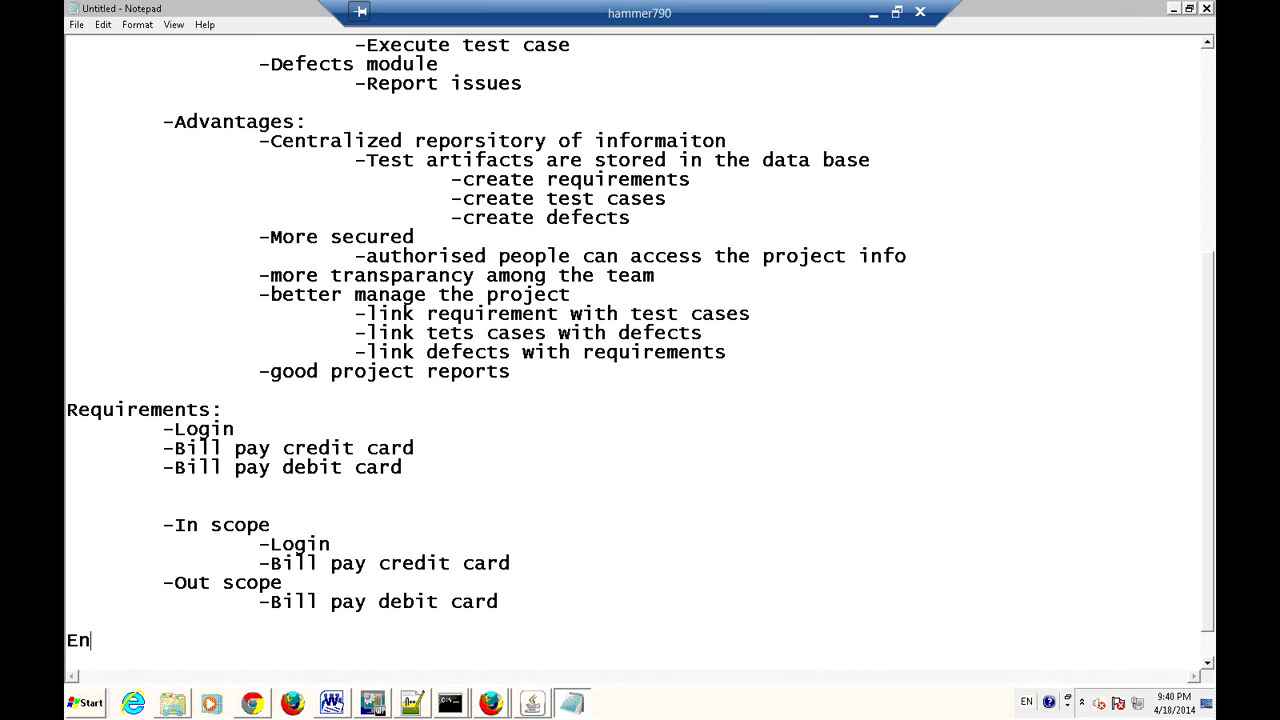
text(try:)
key(Return)
key(Tab)
text(-)
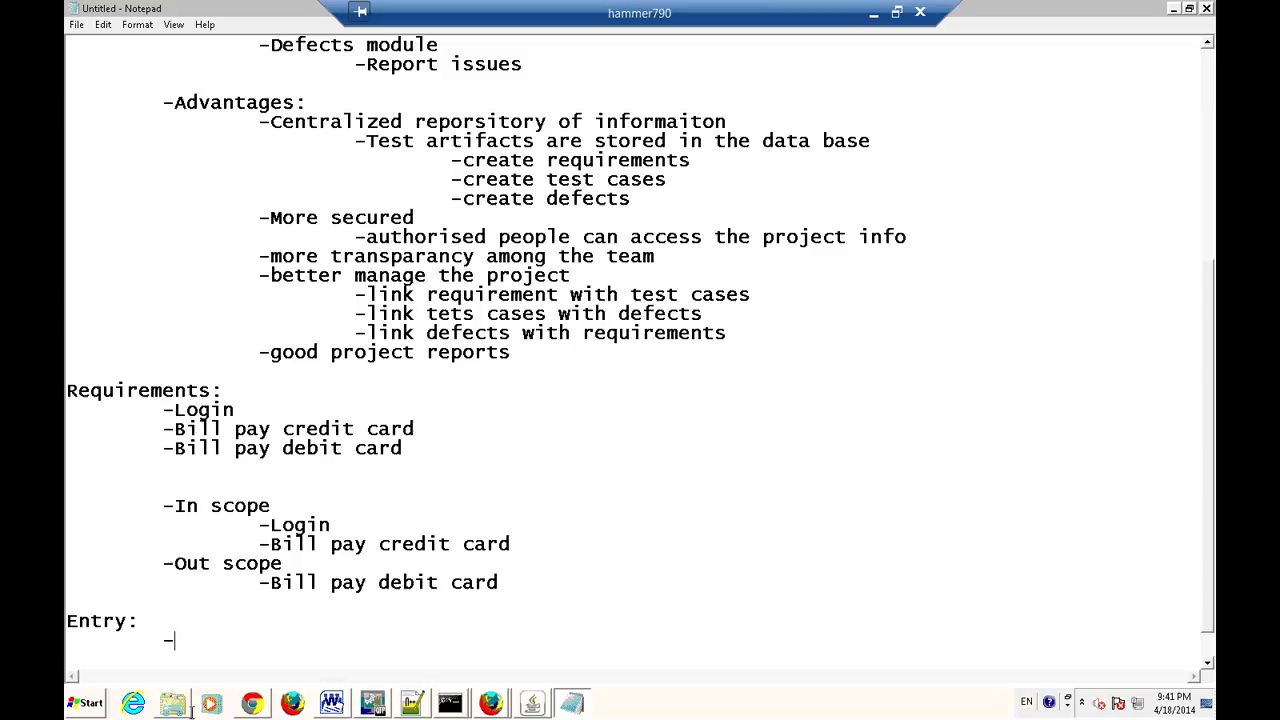
click(132, 621)
text(criteria)
click(200, 642)
click(276, 630)
double_click(1209, 661)
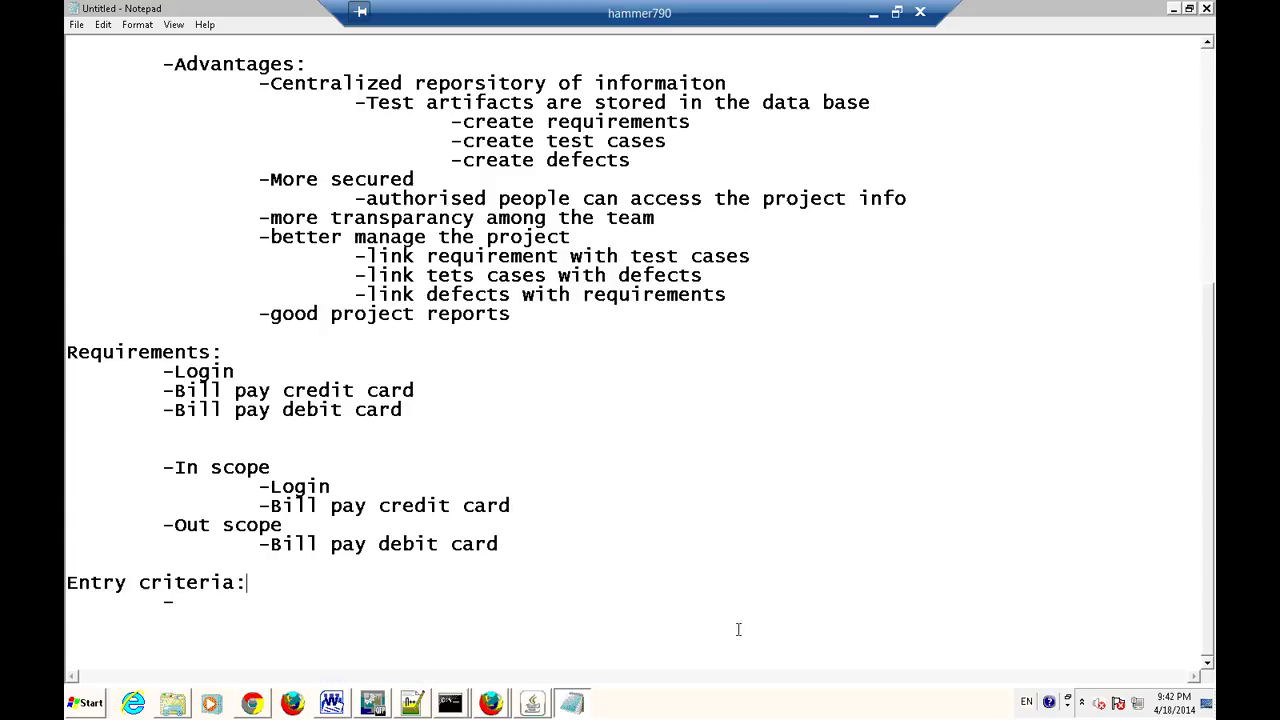
Add 'Requirements' and 'Project resources' bullets under Entry criteria.
click(197, 599)
text(Requirements)
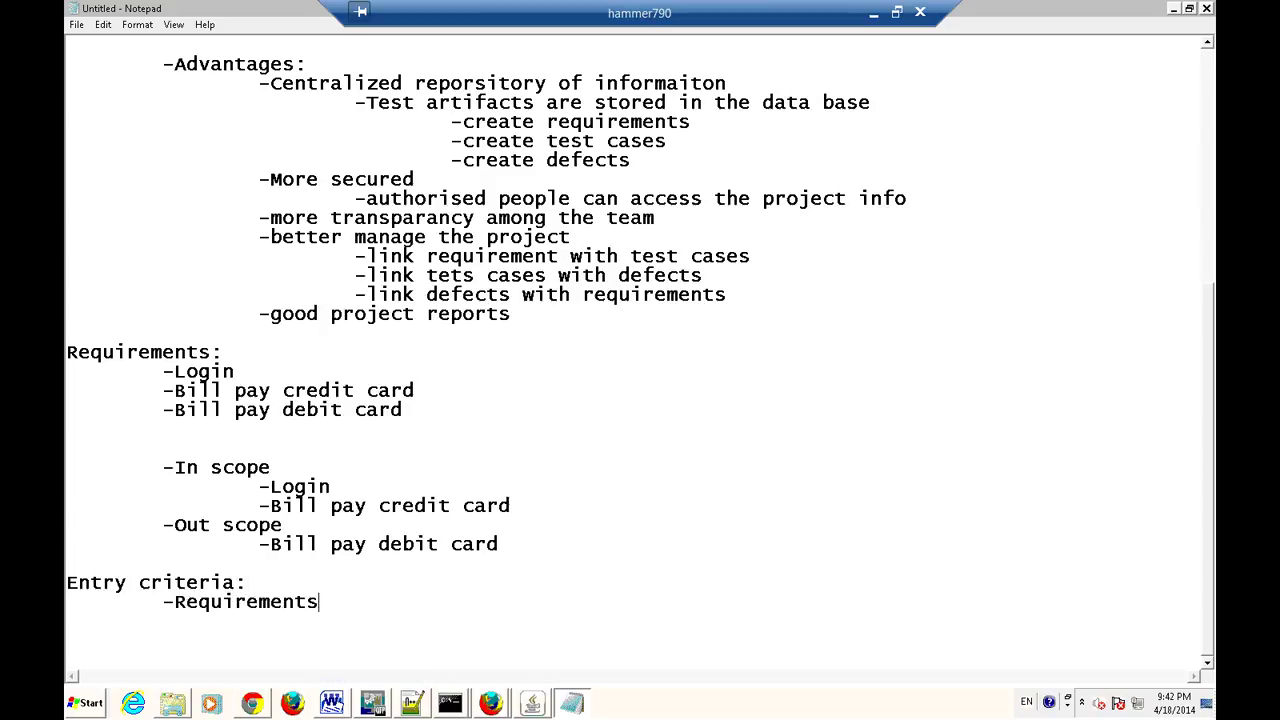
key(Return)
key(Tab)
text(-Project )
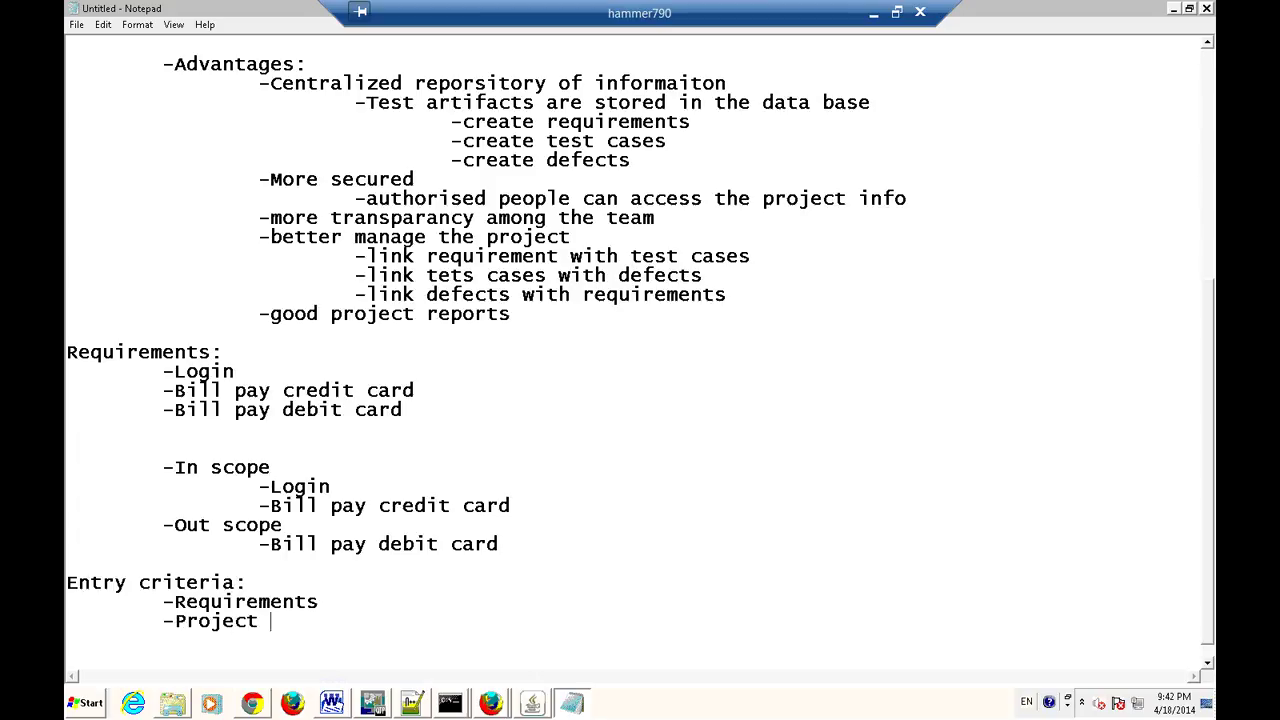
text(resources)
List hardware, software and team under Project resources, correcting the hardware typo.
key(Return)
key(Tab)
key(Tab)
text(-h)
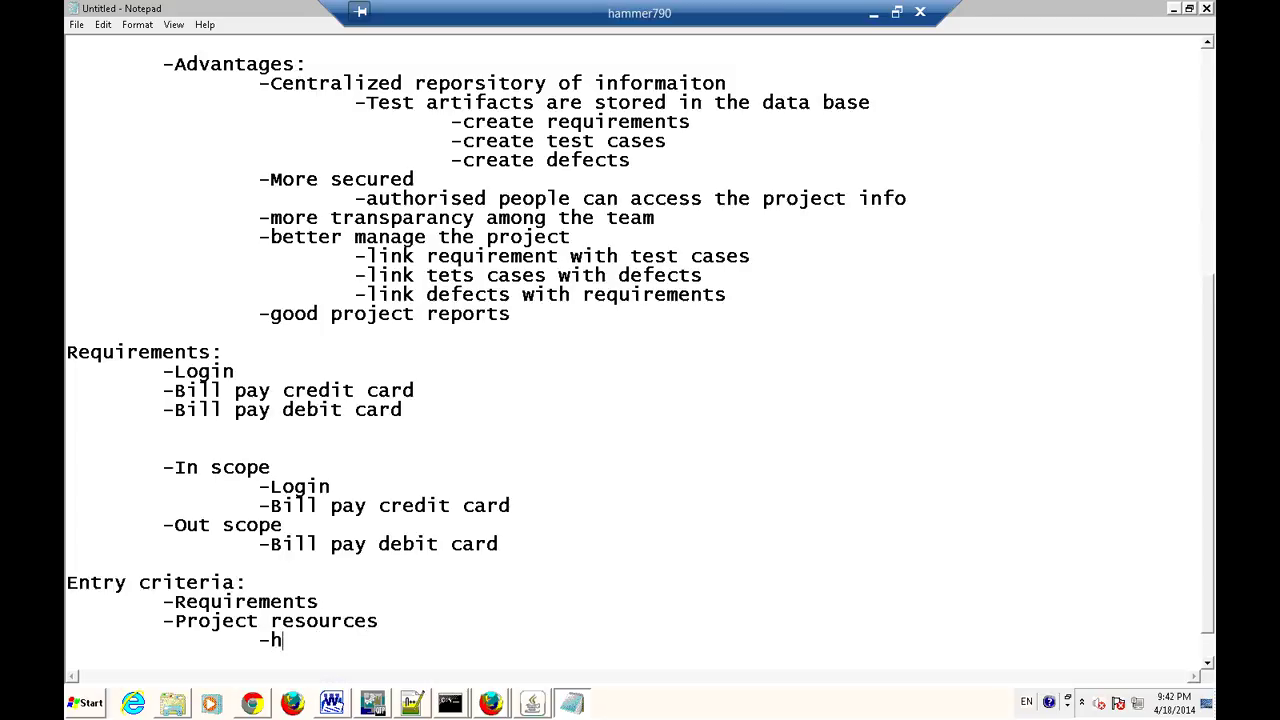
text(arware)
key(BackSpace)
key(BackSpace)
key(BackSpace)
key(BackSpace)
key(BackSpace)
text(dware)
key(Return)
key(Tab)
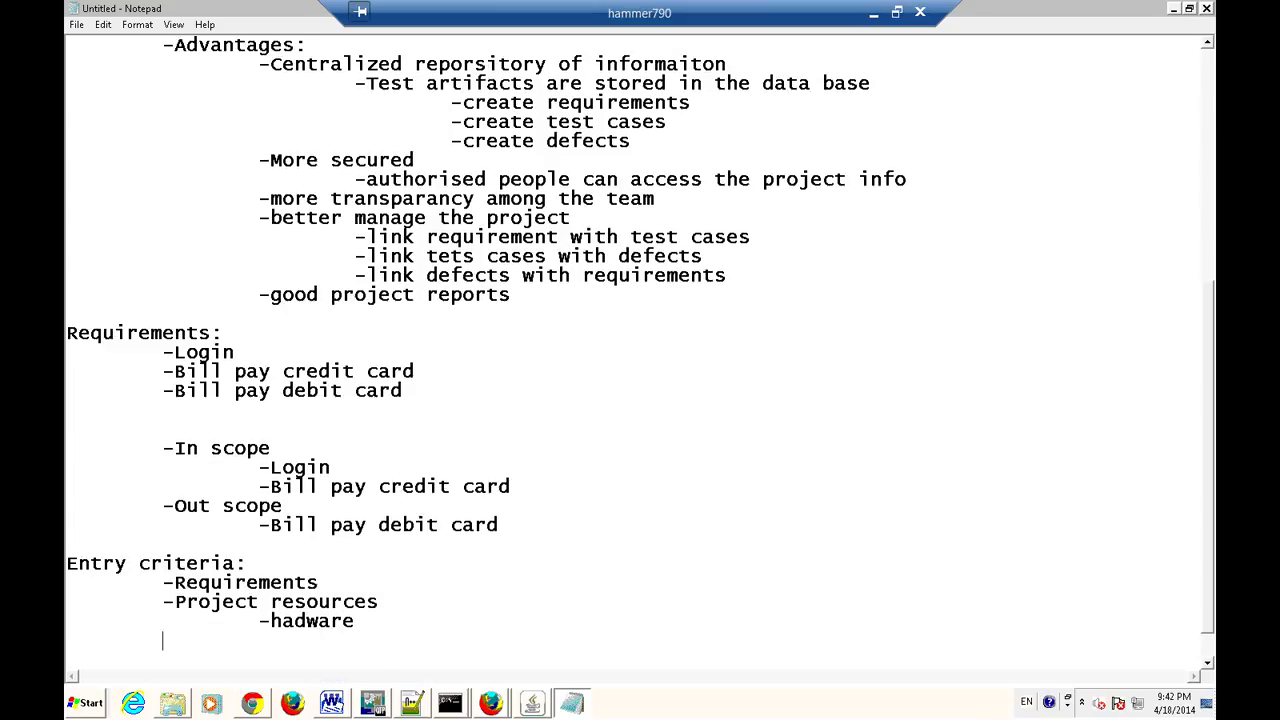
text(-)
click(295, 620)
text(r)
click(284, 640)
text(software)
key(Return)
key(Tab)
key(Tab)
text(-team)
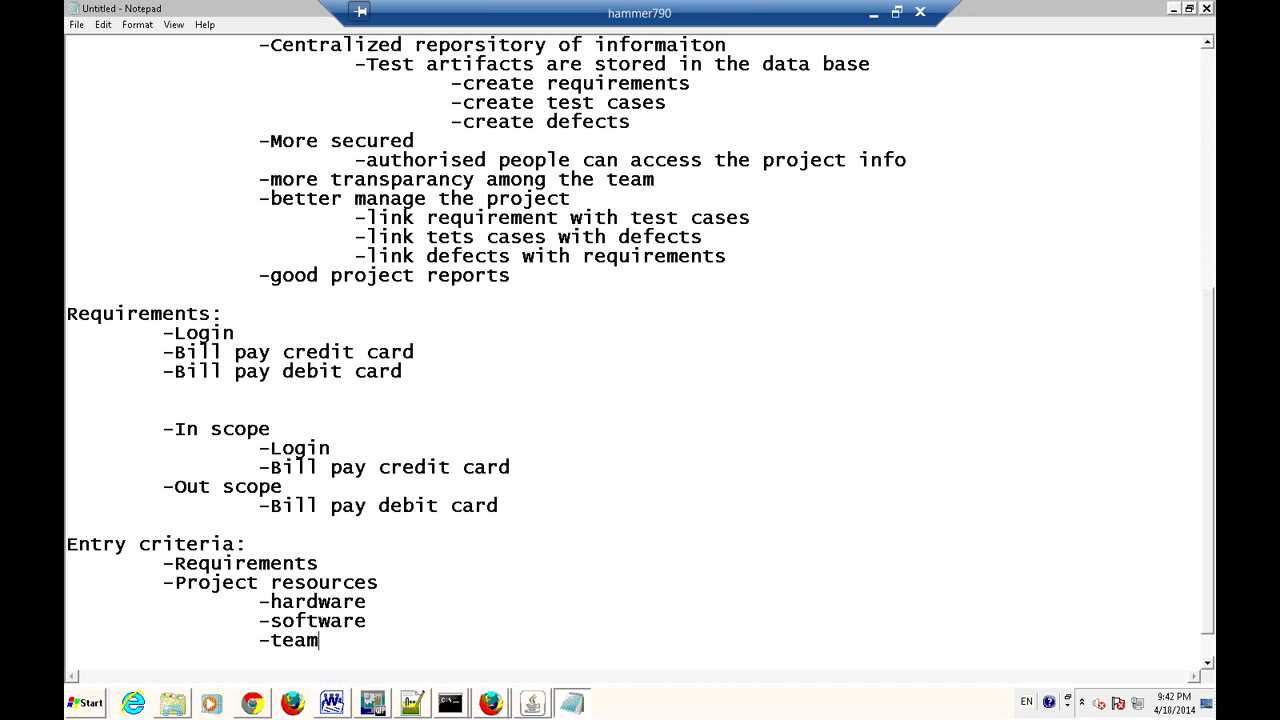
key(Return)
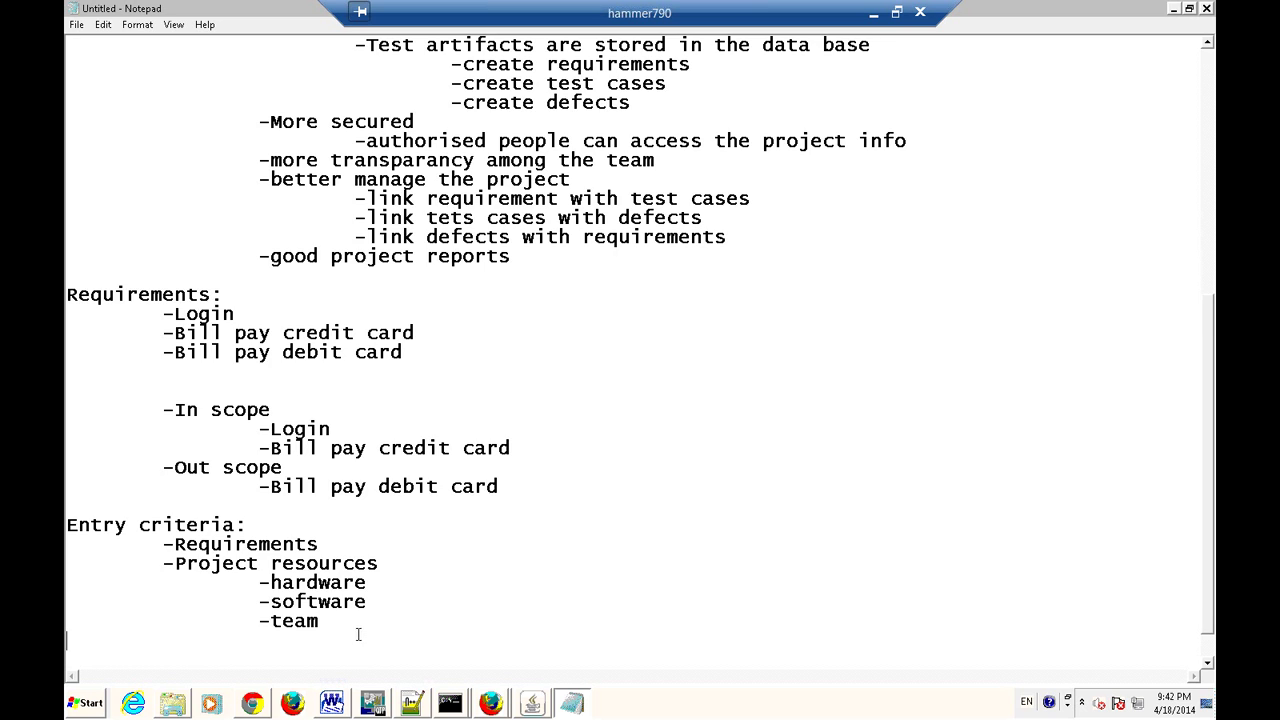
Start another 'Entry criteria' heading with an empty dash bullet beneath it.
scroll(350, 630, down, 1)
text(E)
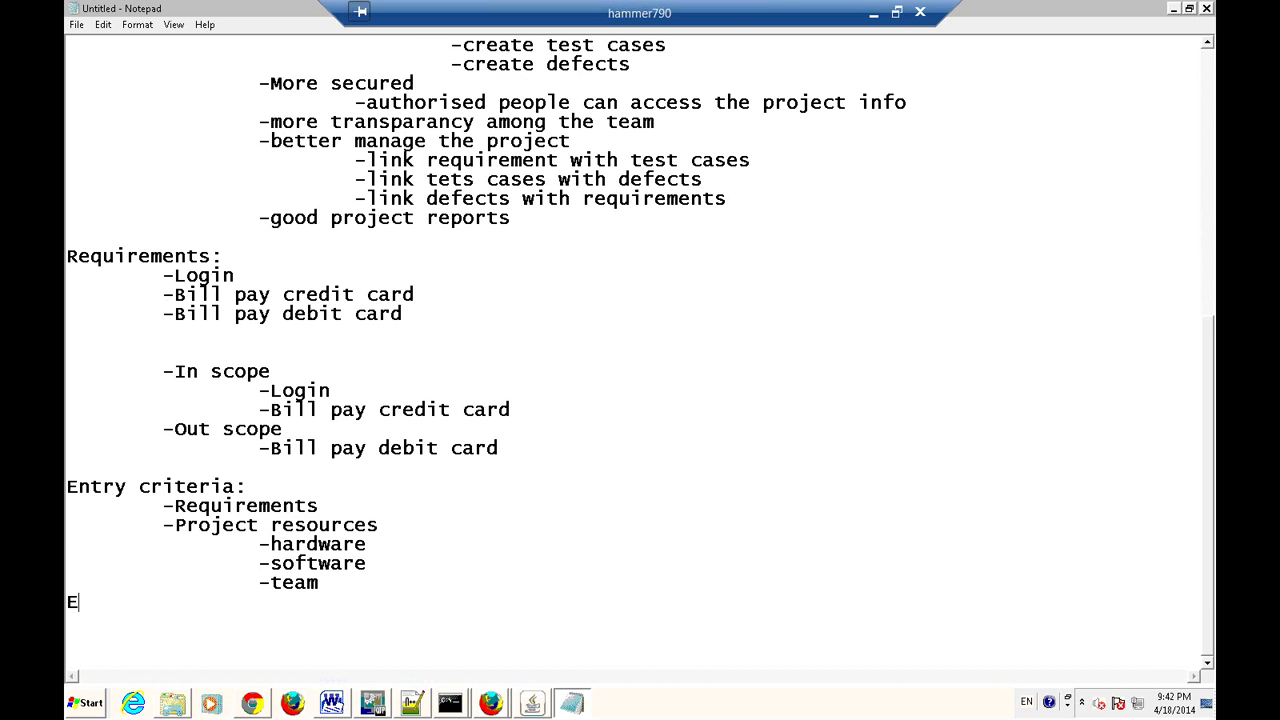
text(ntry criteria)
key(Return)
text(-)
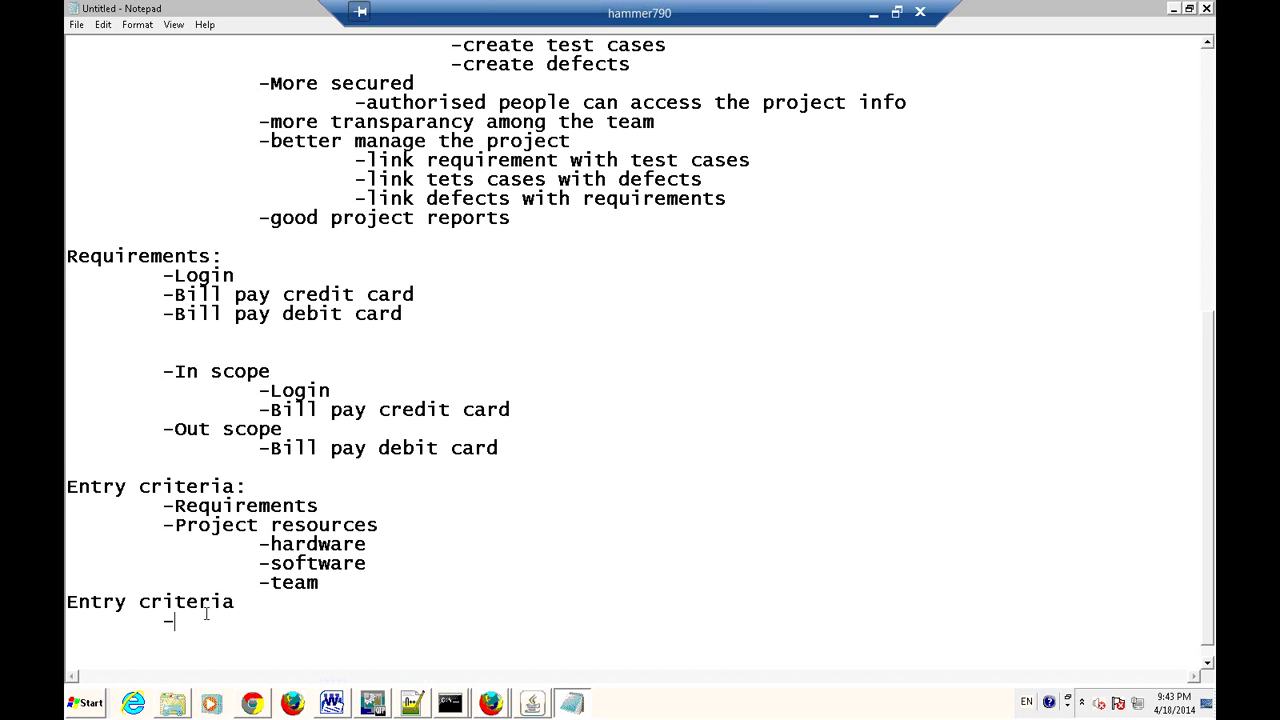
Rename the new heading from 'Entry criteria' to 'Exit criteria'.
scroll(206, 615, down, 1)
key(Up)
key(ctrl+Left)
key(Left)
key(BackSpace)
key(BackSpace)
key(BackSpace)
key(BackSpace)
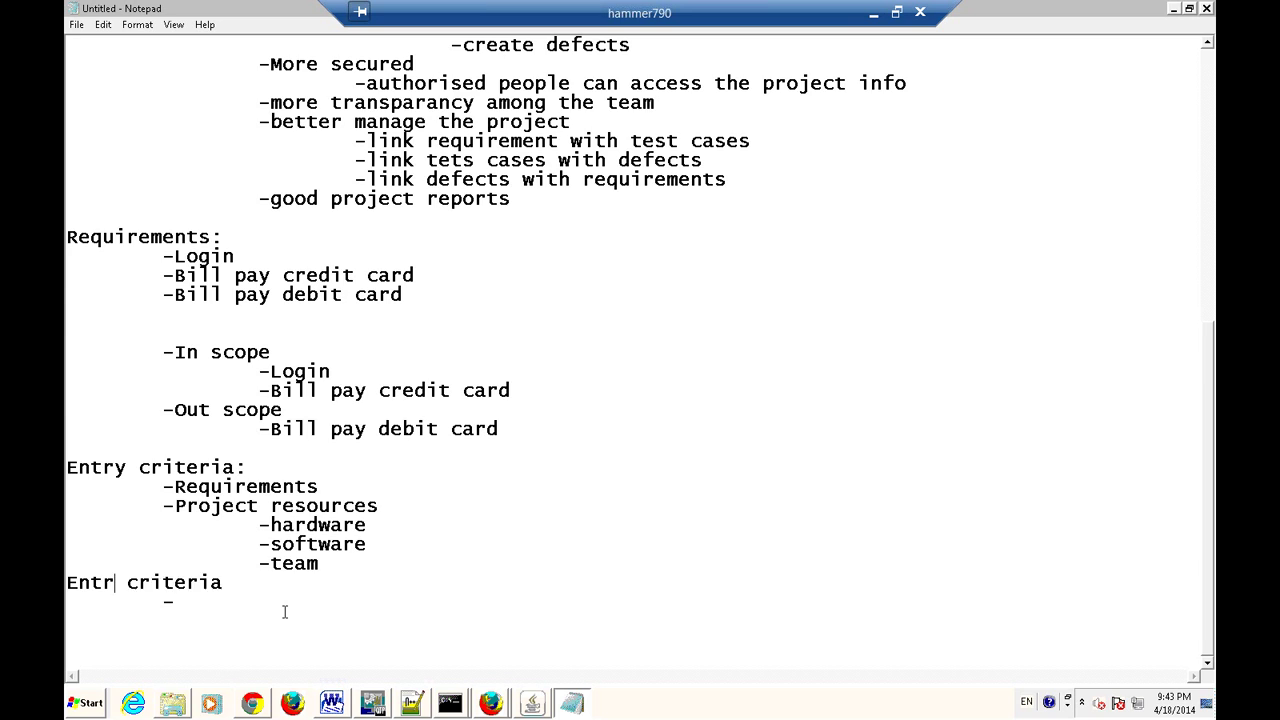
text(xit)
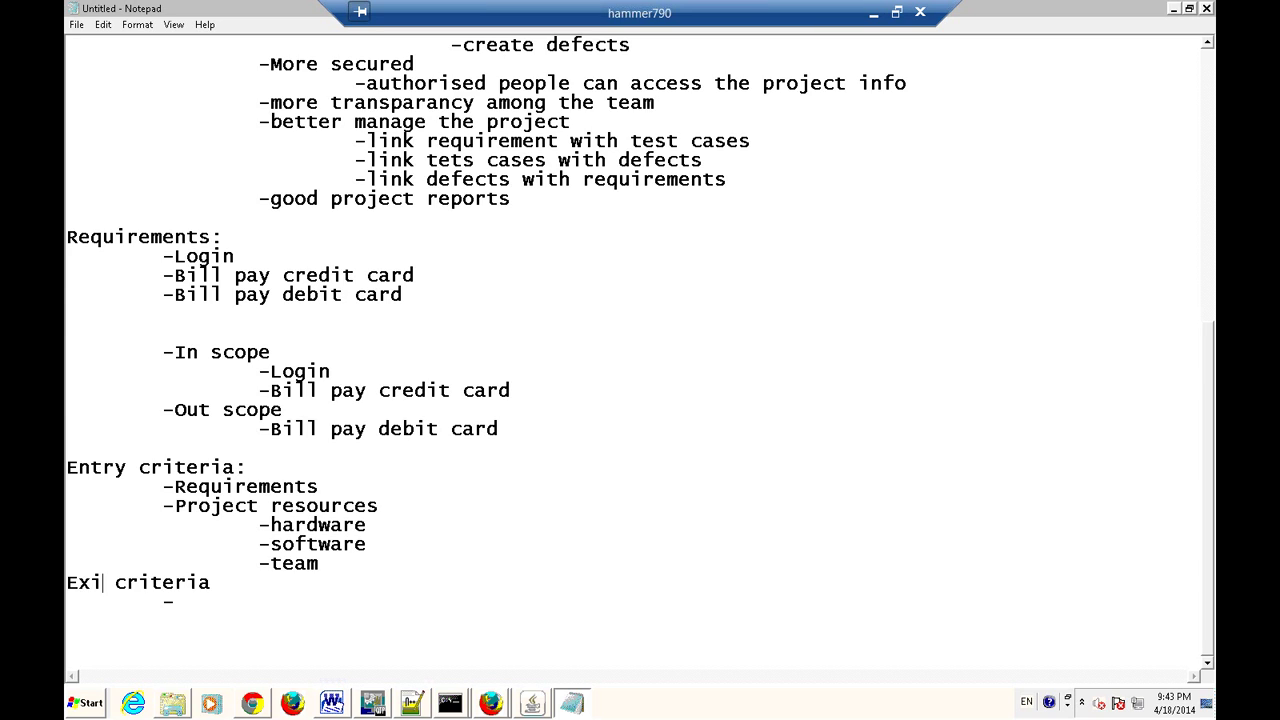
List '90 % defects are fixed' and 'all requirements met' under Exit criteria, adding another bullet.
click(206, 603)
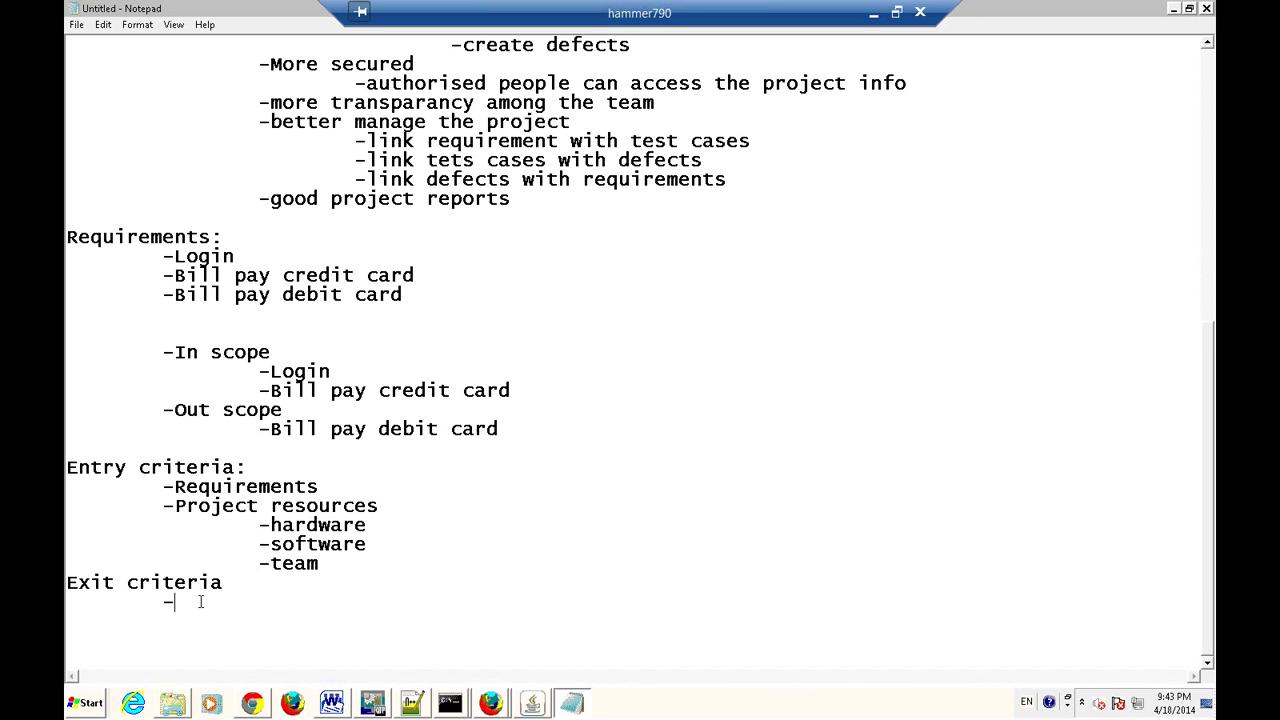
text(90 % defects )
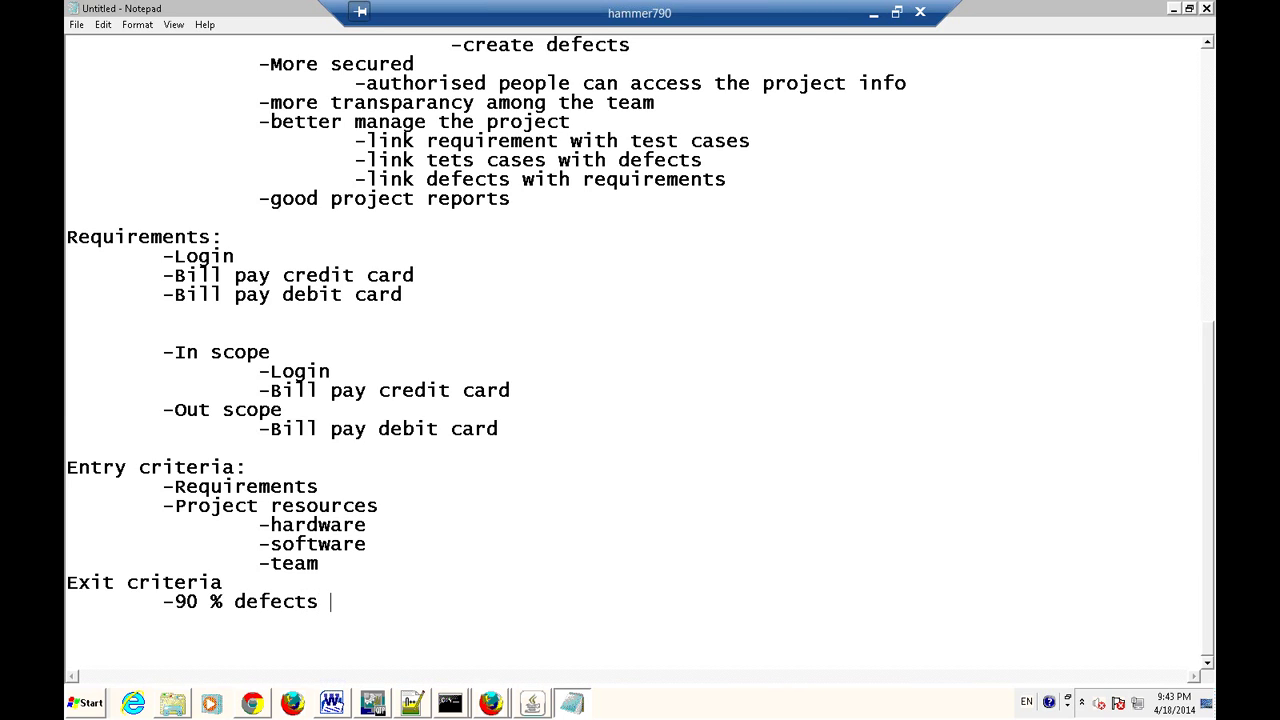
text(are fixed)
key(Return)
key(Tab)
text(-)
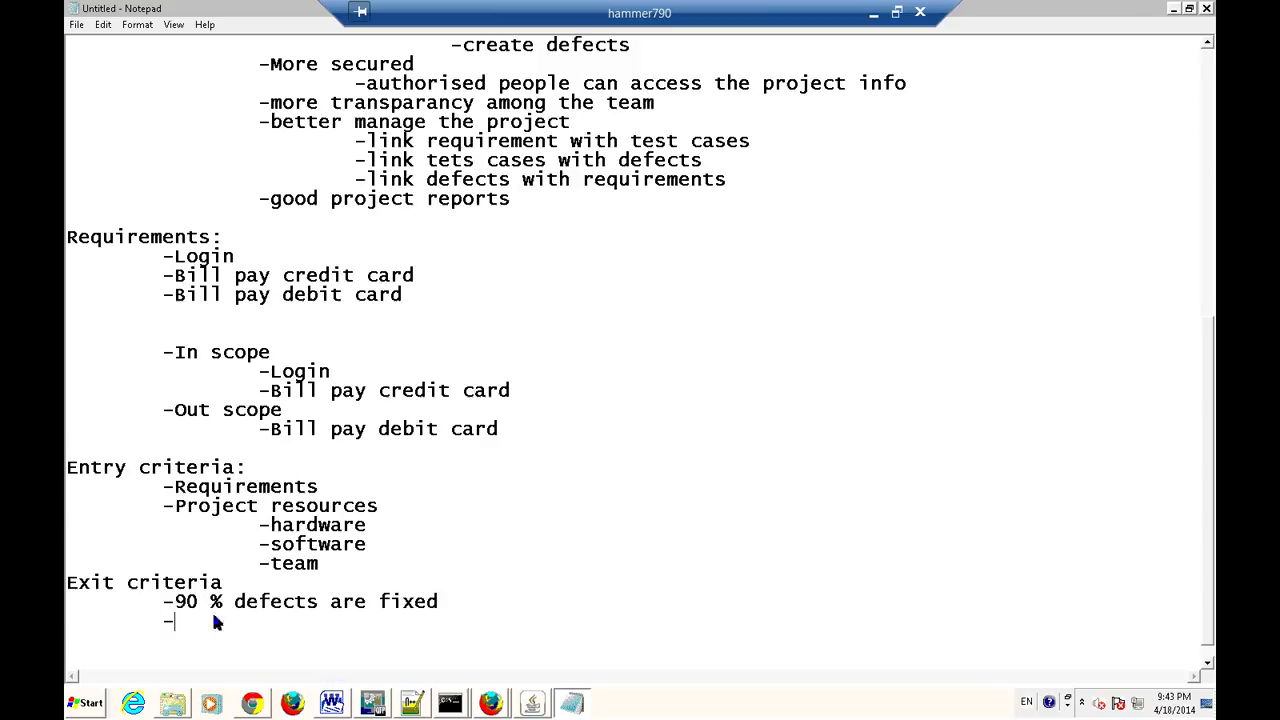
text(all requirements )
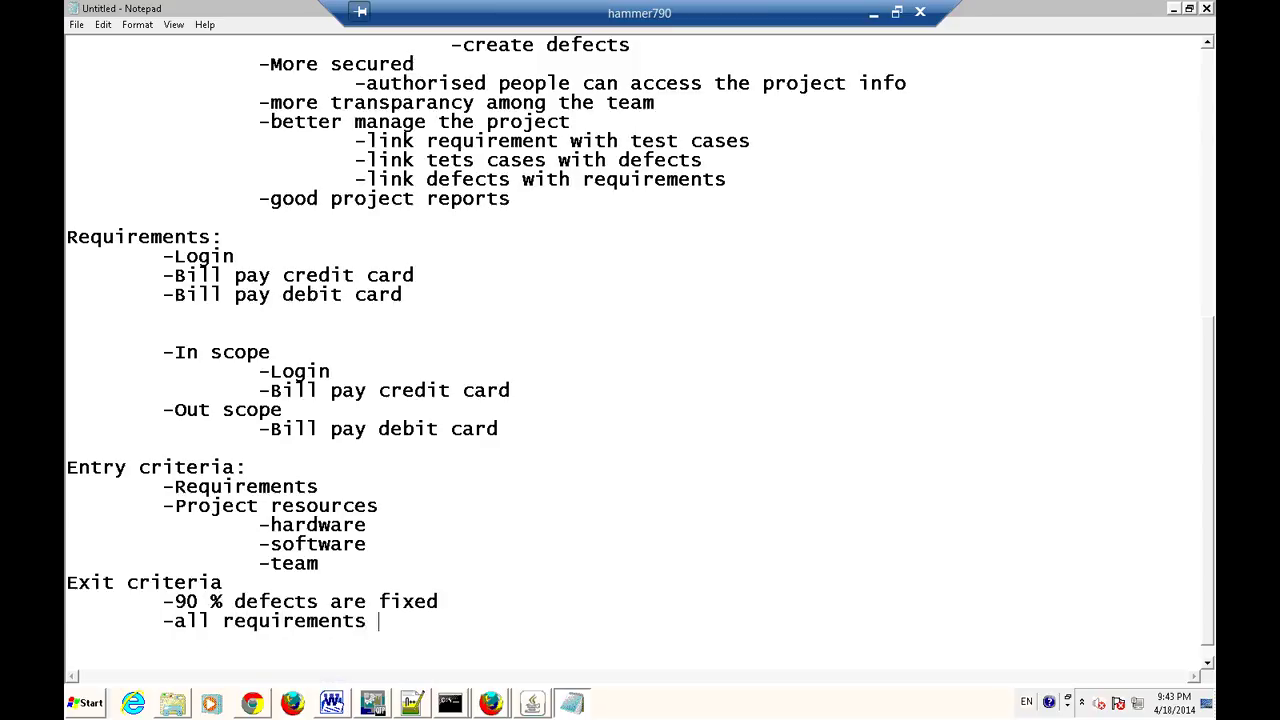
text(met)
key(Return)
key(Tab)
text(-)
Add exit criteria '95% test cases passed', 'schedules reached' and 'budget is depleted', then return to RQM.
text(95$)
key(BackSpace)
text(5 est)
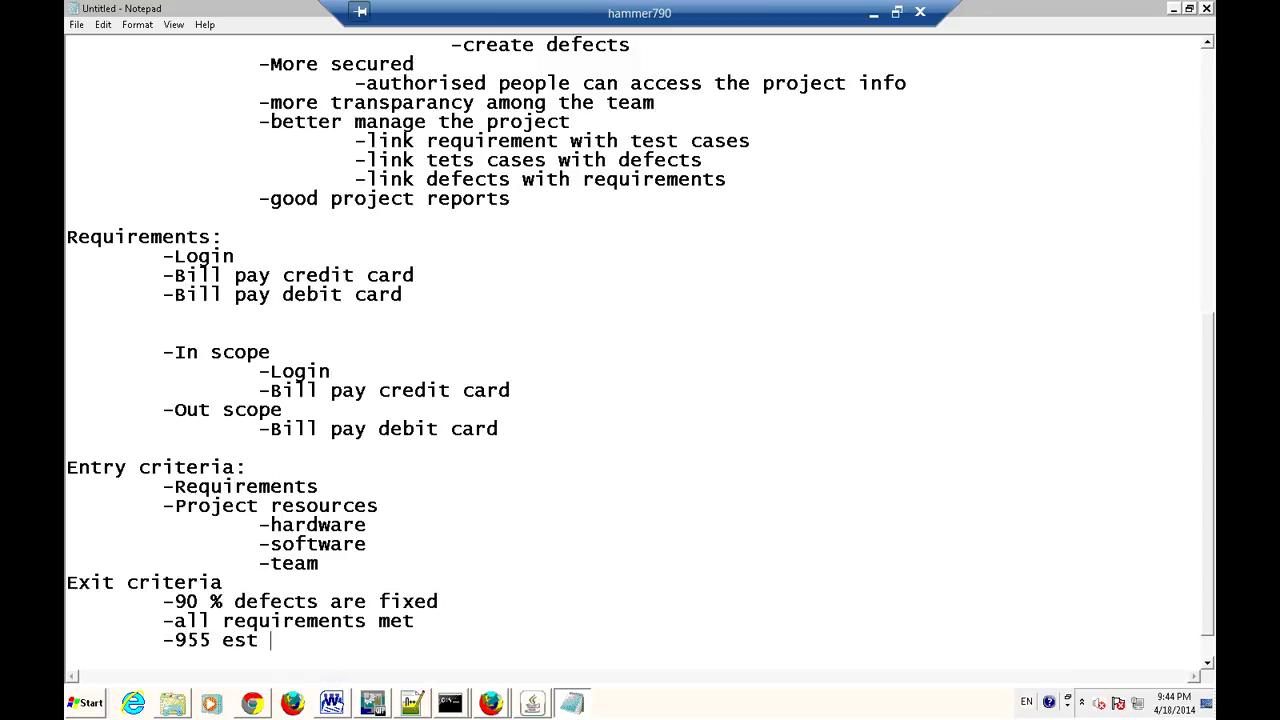
key(BackSpace)
key(BackSpace)
key(BackSpace)
key(BackSpace)
key(BackSpace)
text(% test cases passed)
key(Return)
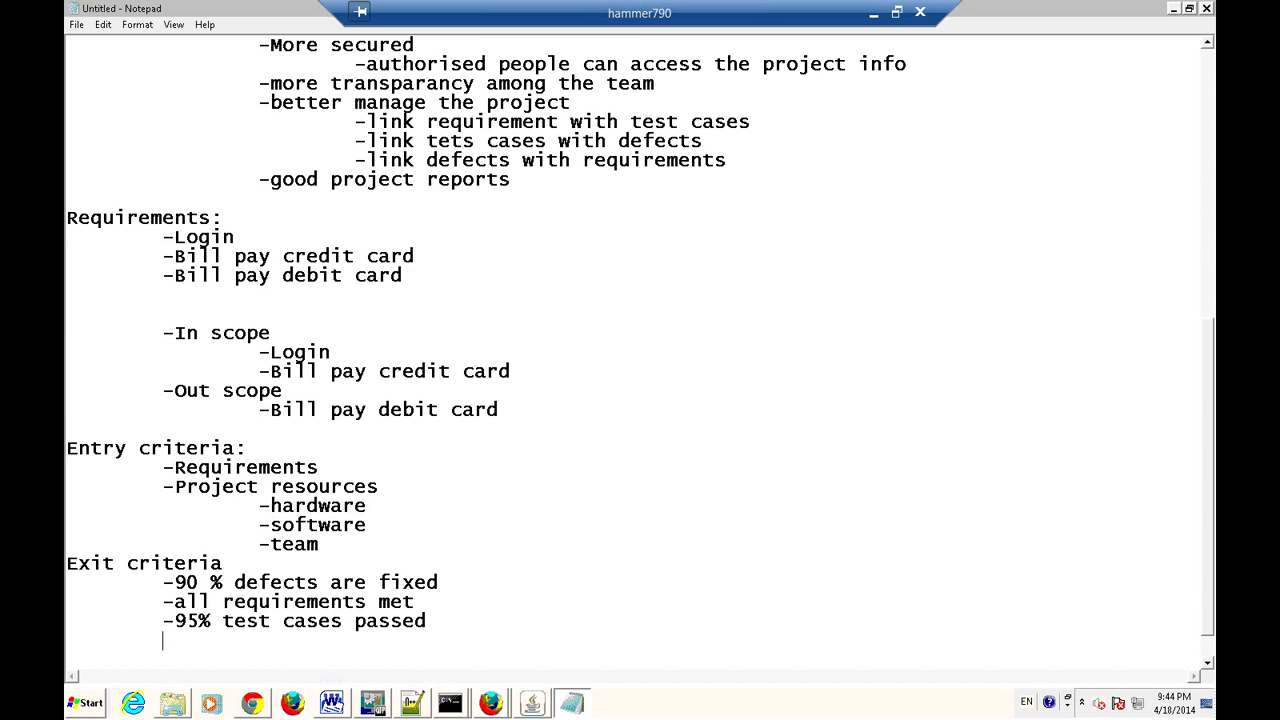
text(-schedules reached)
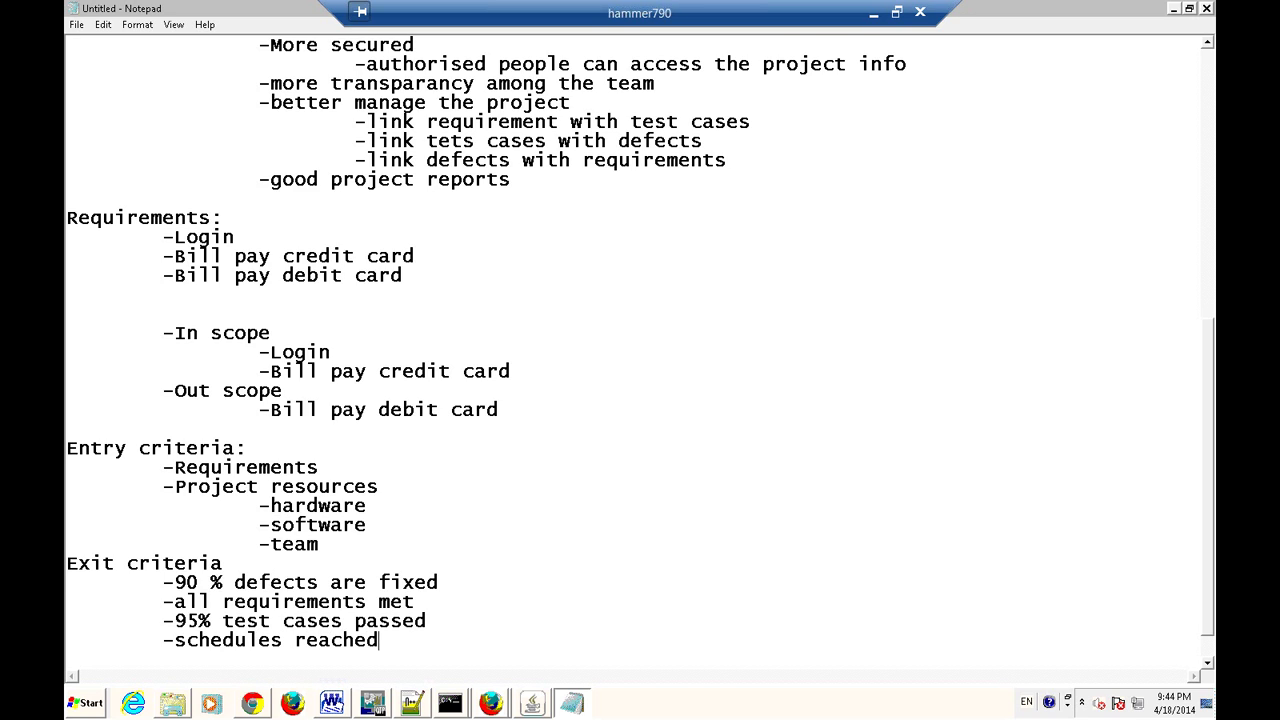
key(Return)
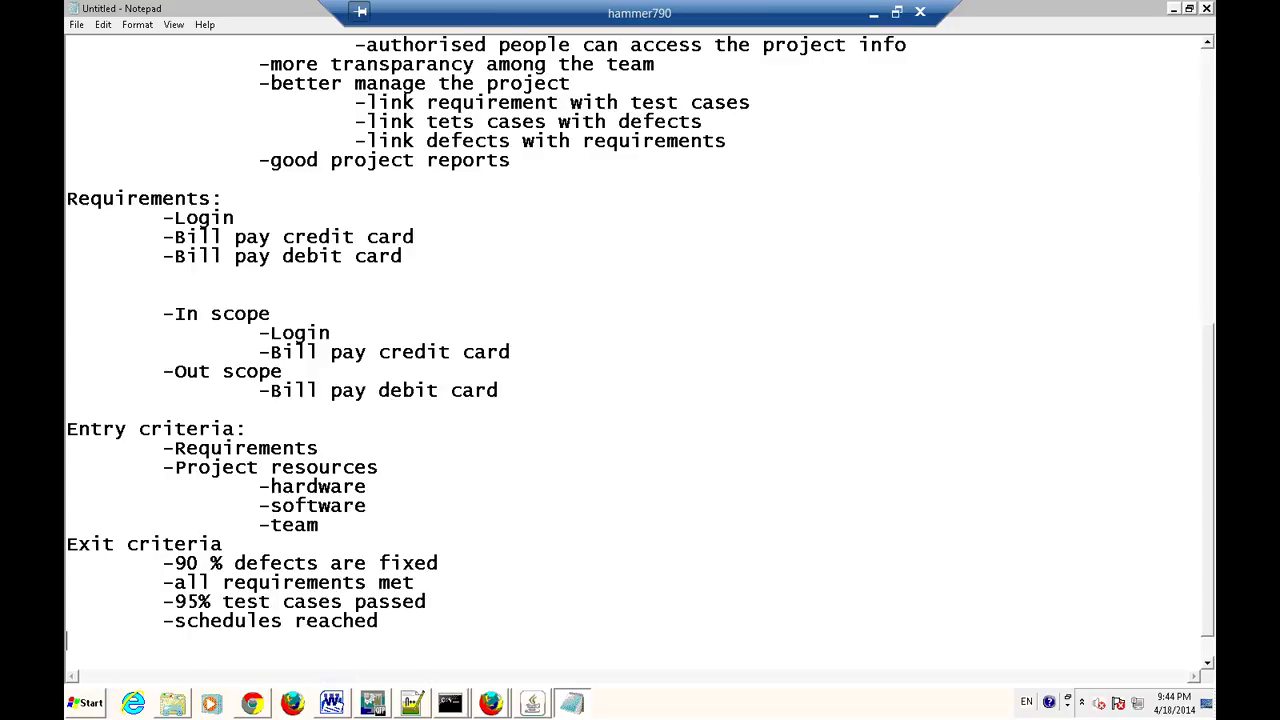
key(Tab)
text(-budget is depleted)
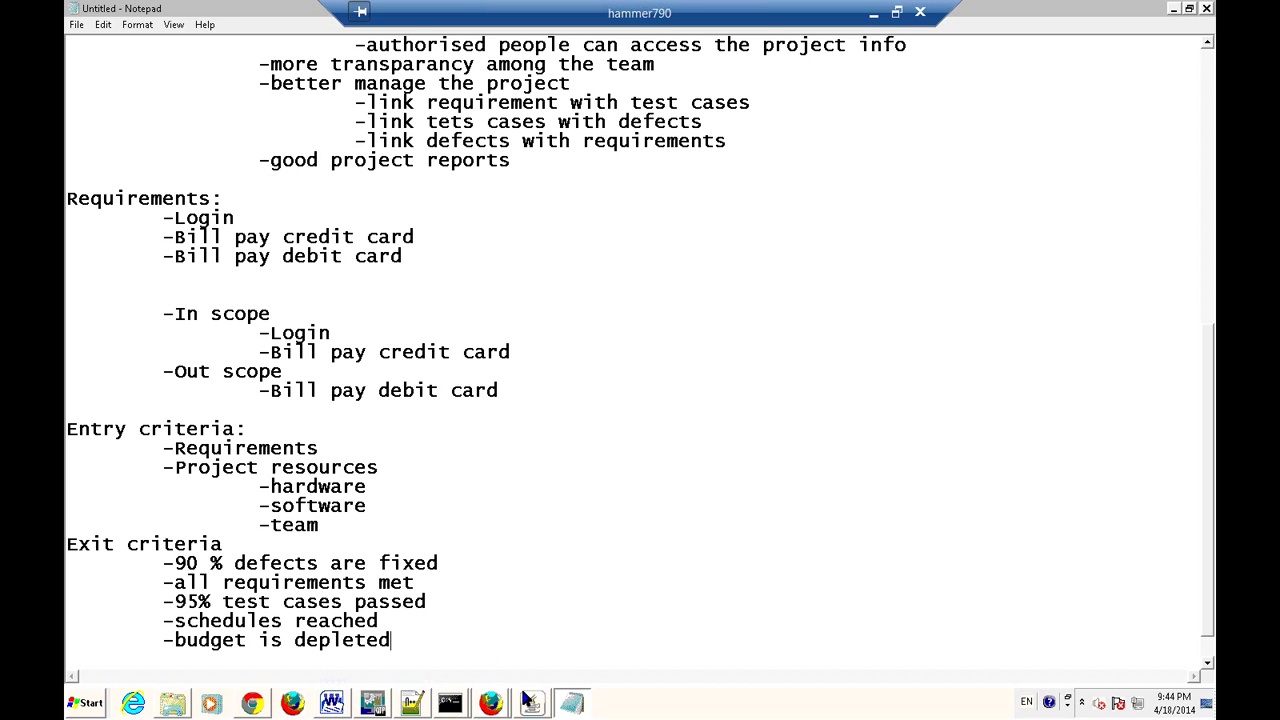
key(alt+Tab)
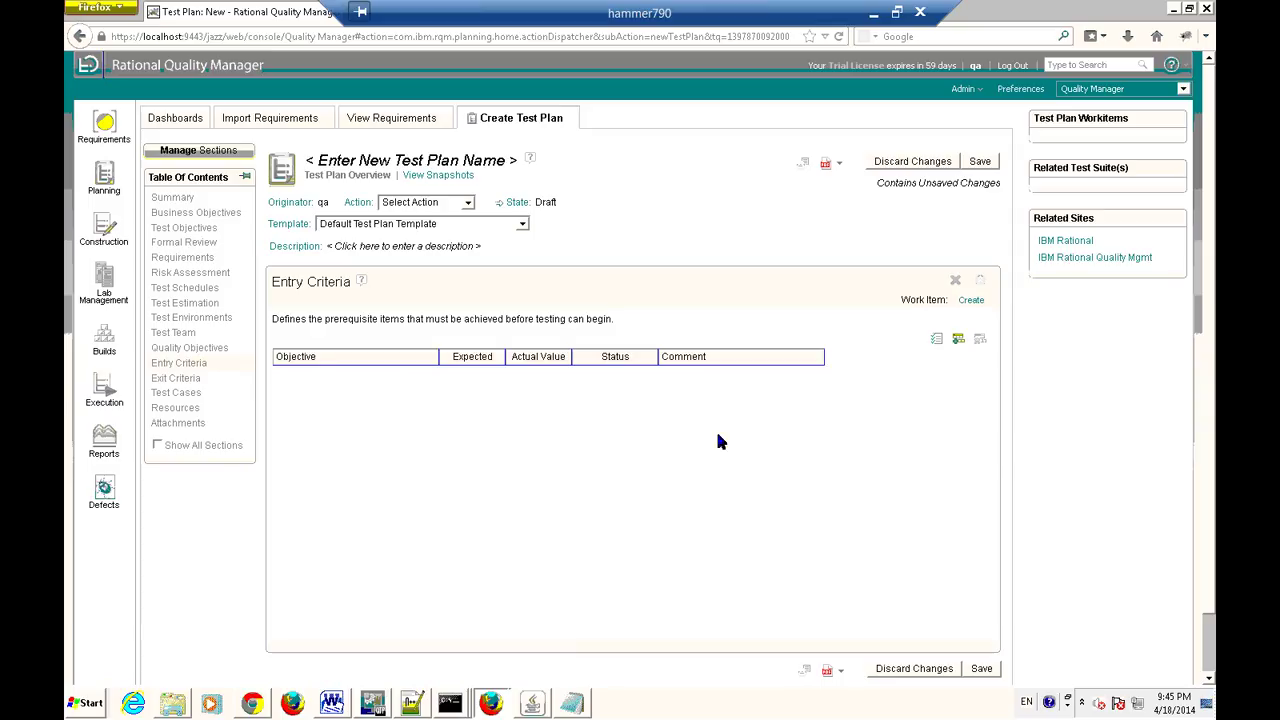
Open Exit Criteria, decline the accidental delete prompt, and bring up the Select Quality Objectives list.
click(186, 378)
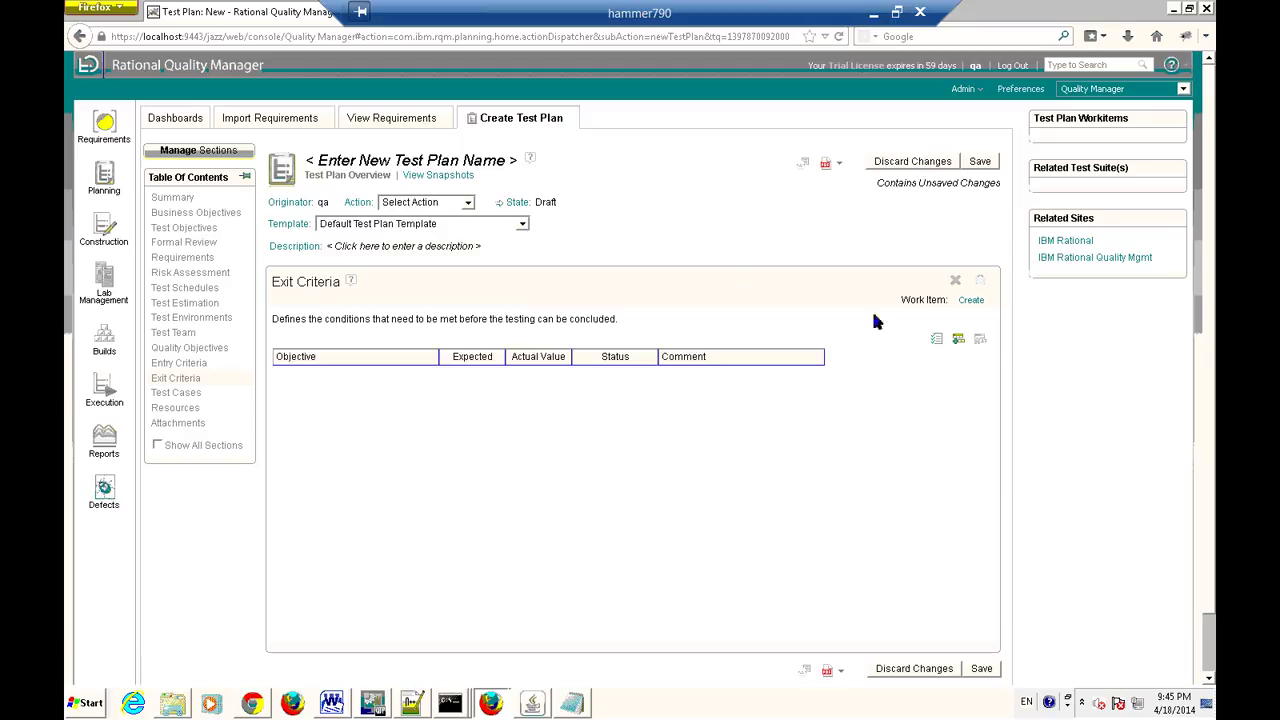
click(955, 281)
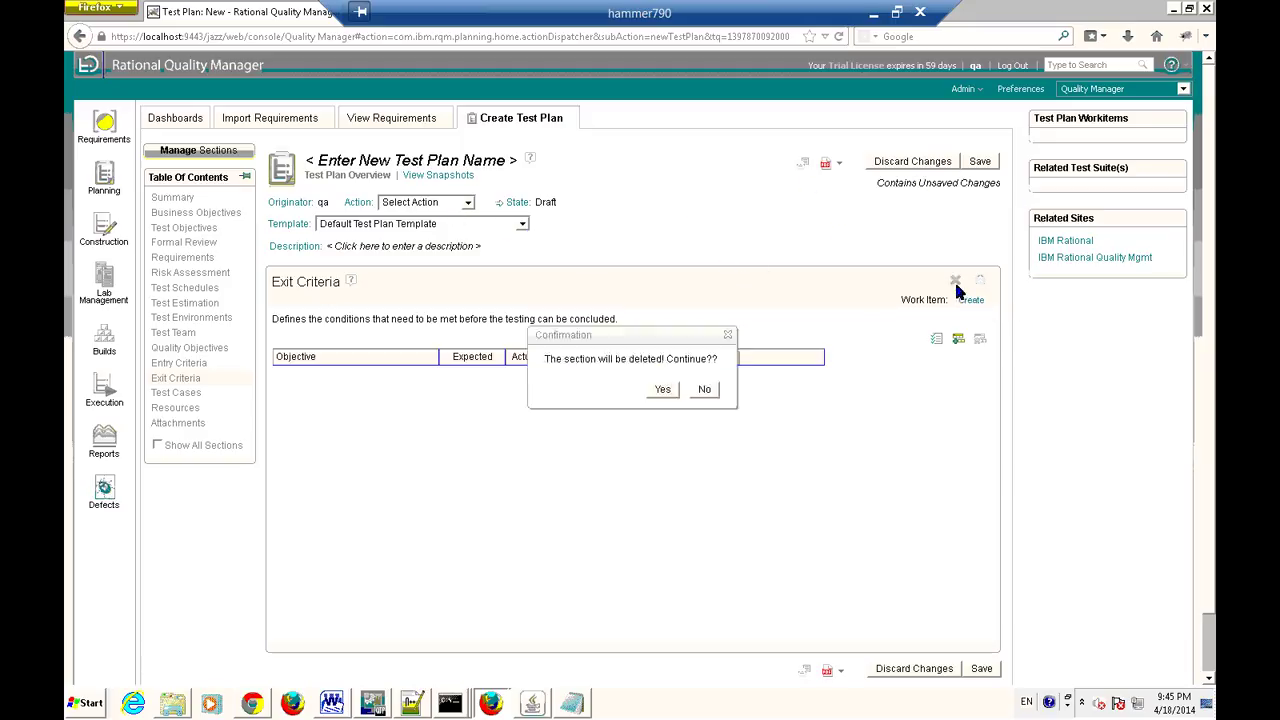
click(697, 390)
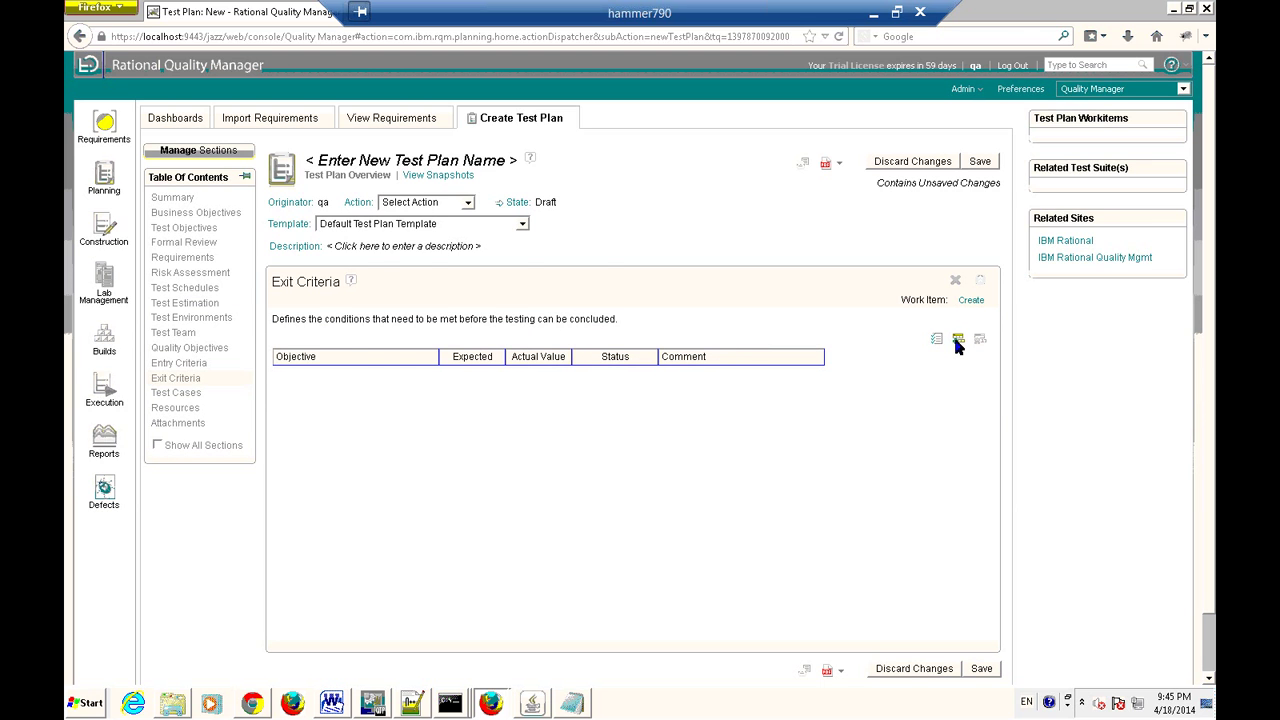
click(956, 340)
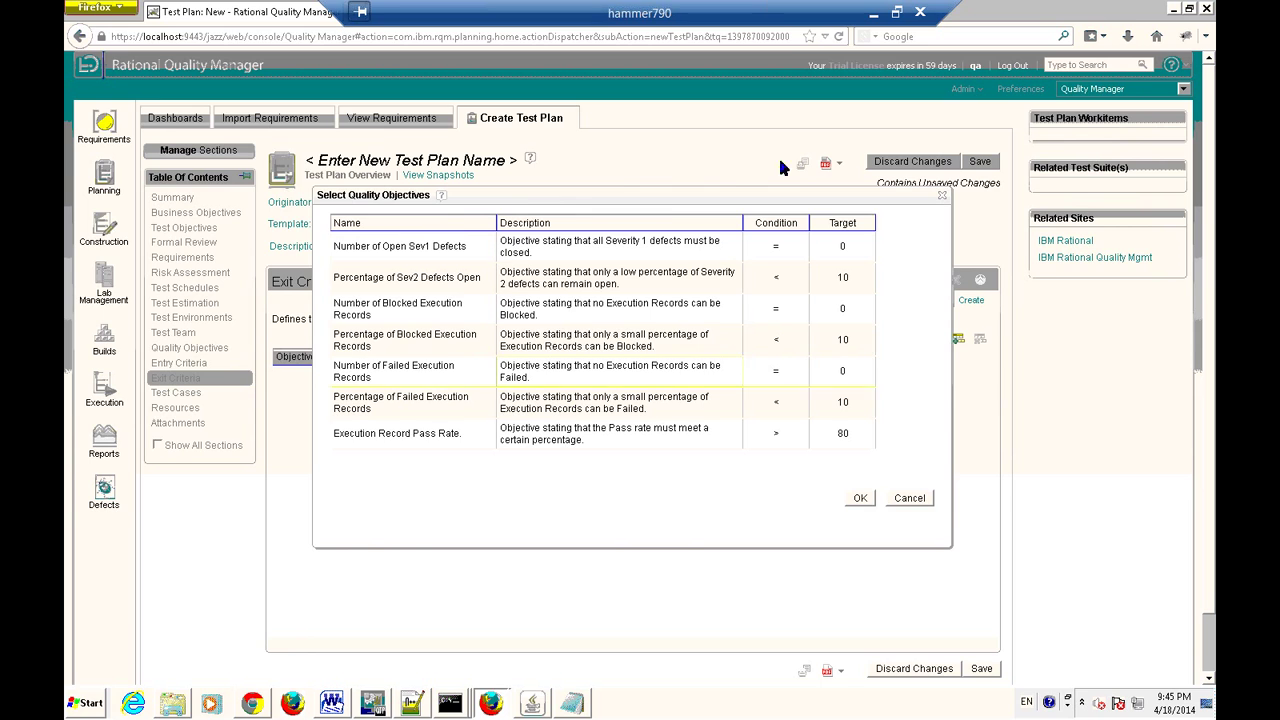
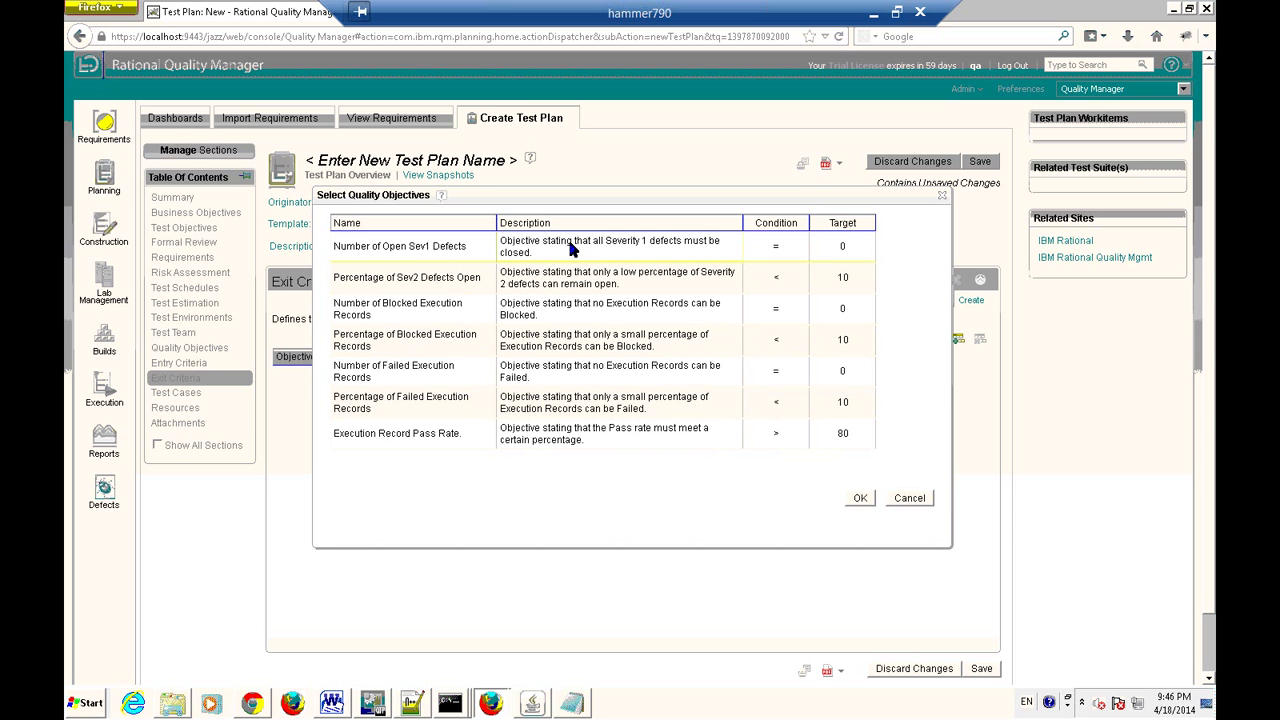
Add exit criteria Open Sev1 Defects, Execution Record Pass Rate and Percentage of Blocked Execution Records, then return to Notepad.
click(860, 497)
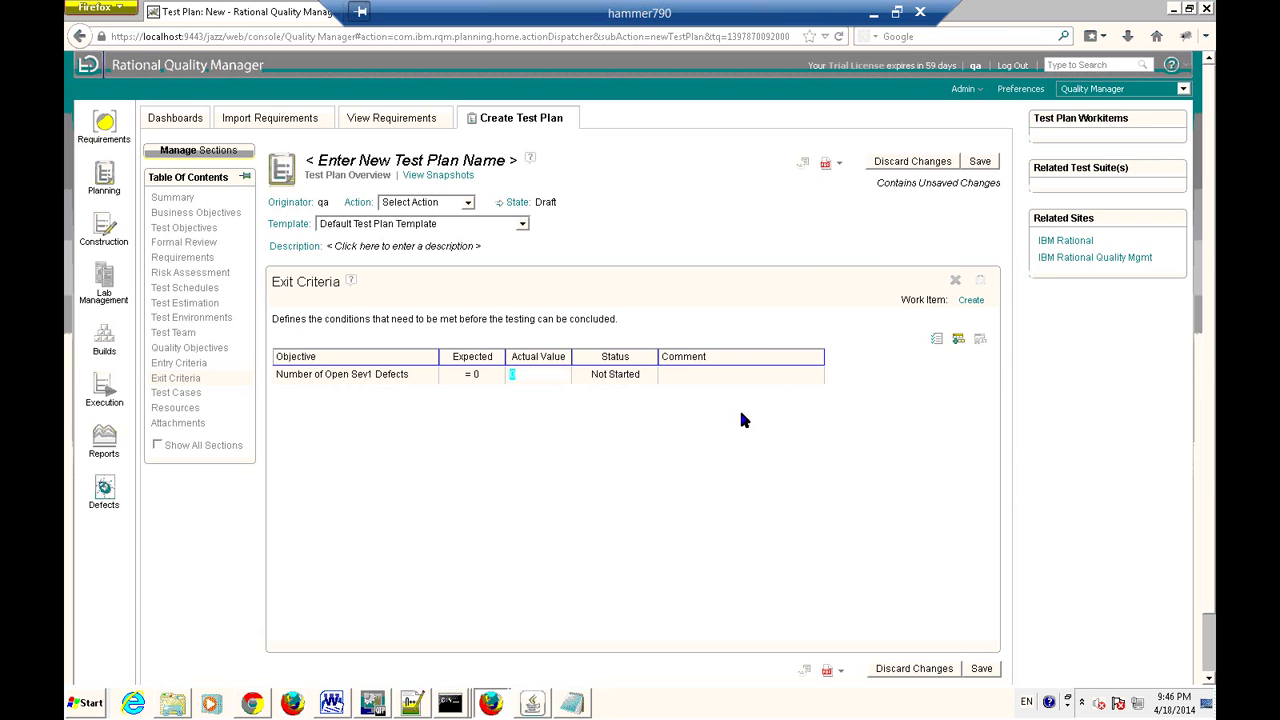
click(958, 336)
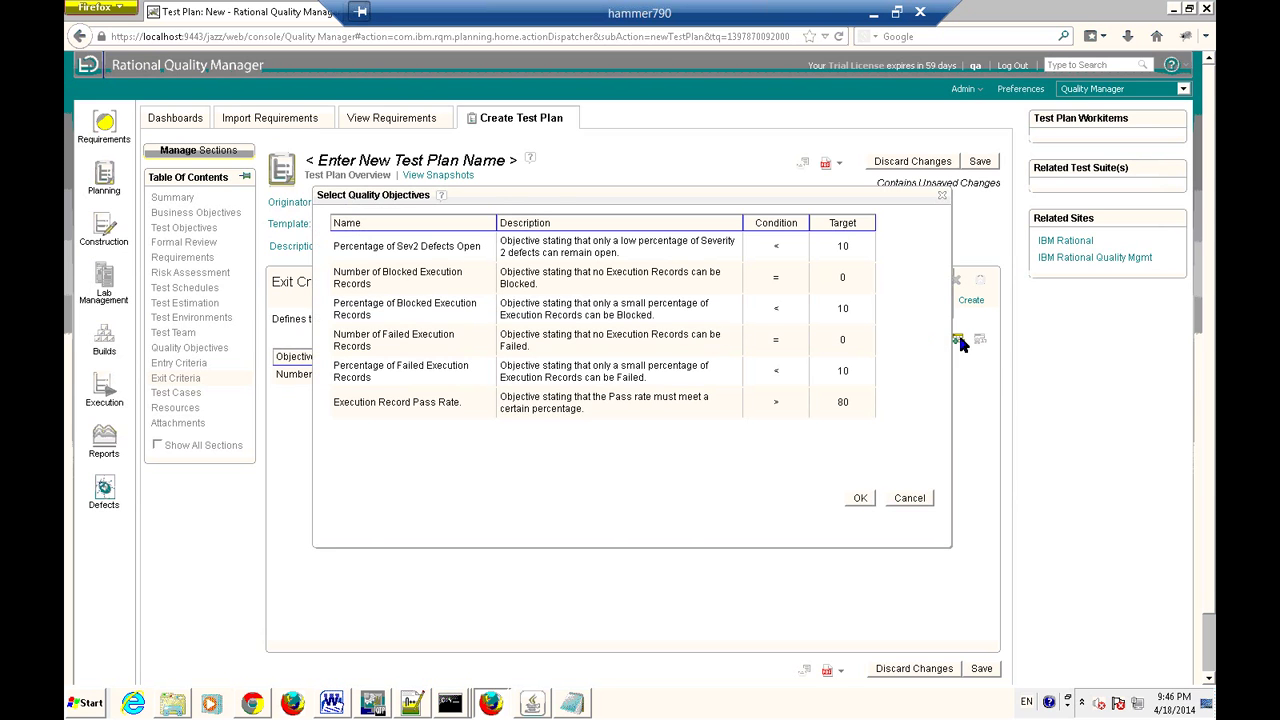
double_click(435, 402)
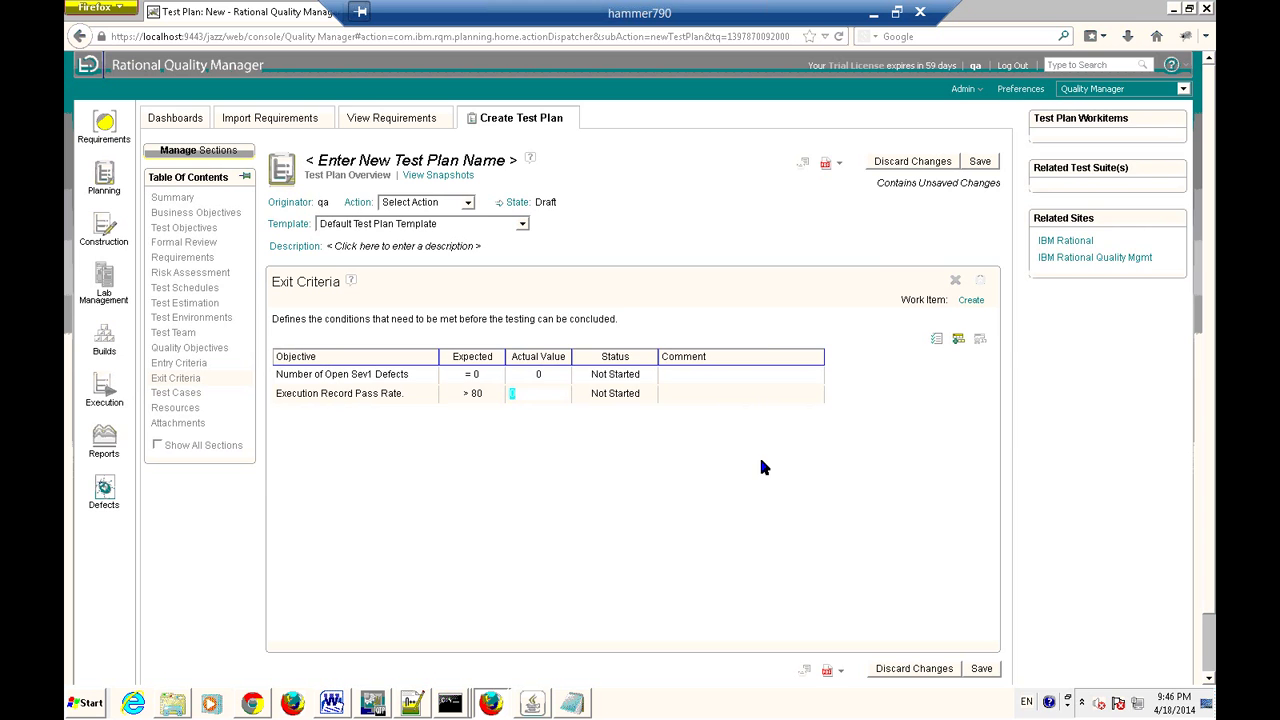
click(958, 340)
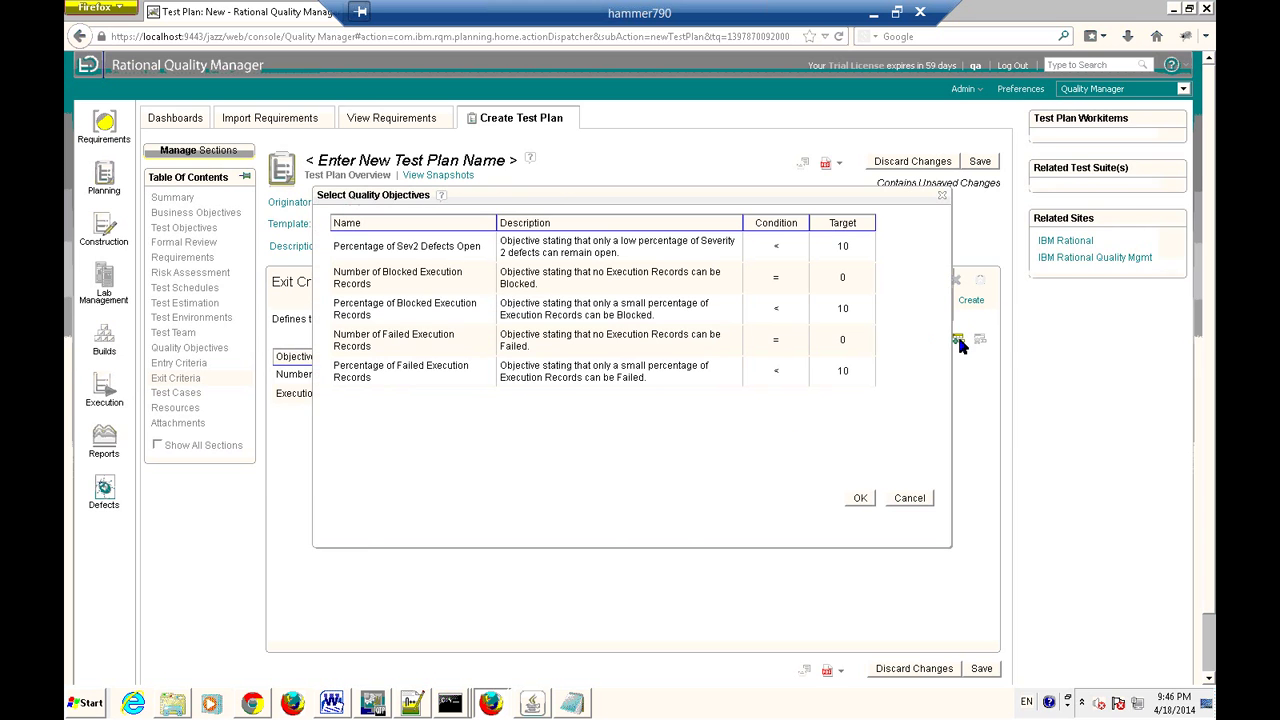
click(860, 497)
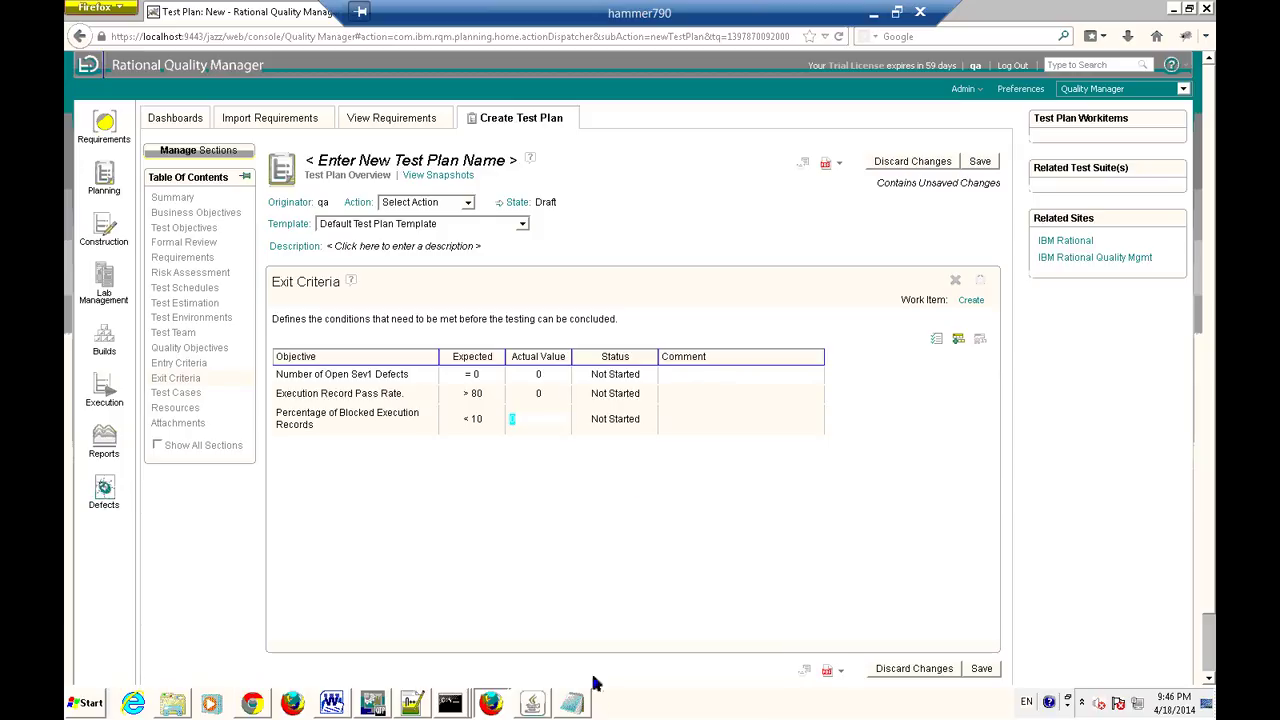
click(573, 705)
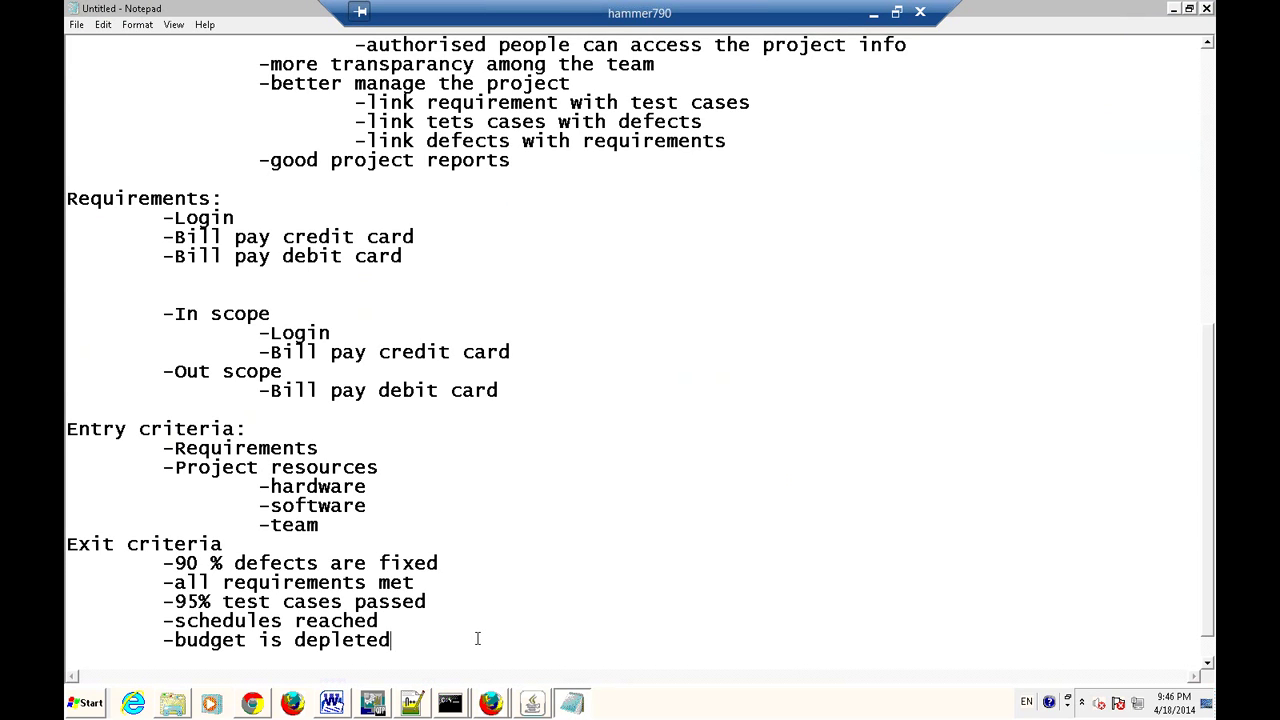
Write the question 'as tester, how you ensure software meets Quality?' on a new line.
key(Return)
key(Return)
text(as tester)
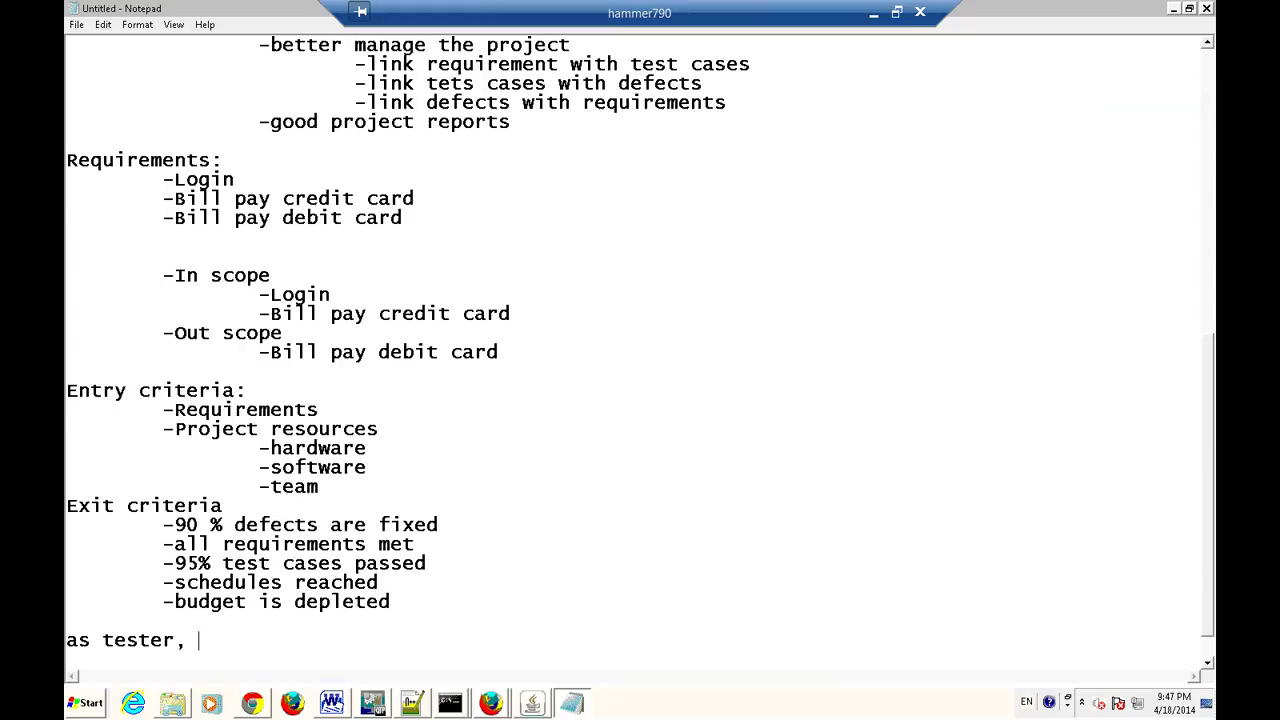
text(, how you ensure software meets )
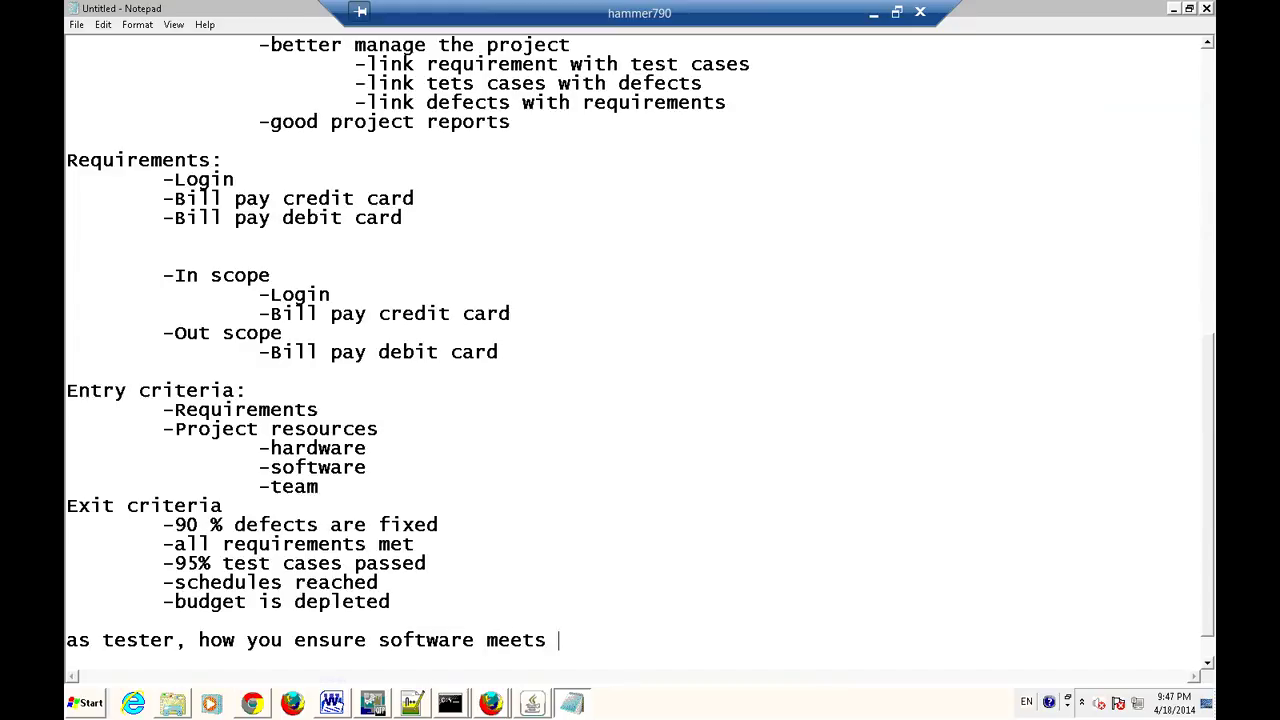
text(Quality?)
key(Return)
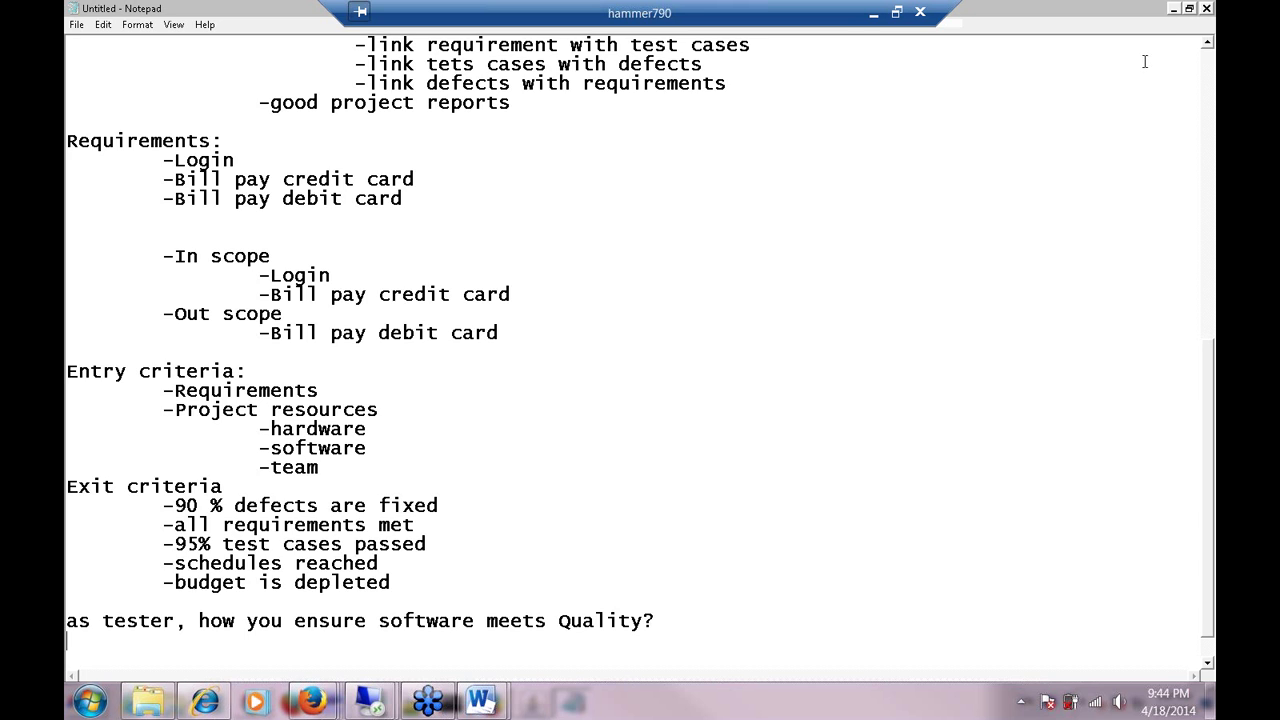
Answer the question with 'refer exit criteria from test plan' on the line below.
click(681, 621)
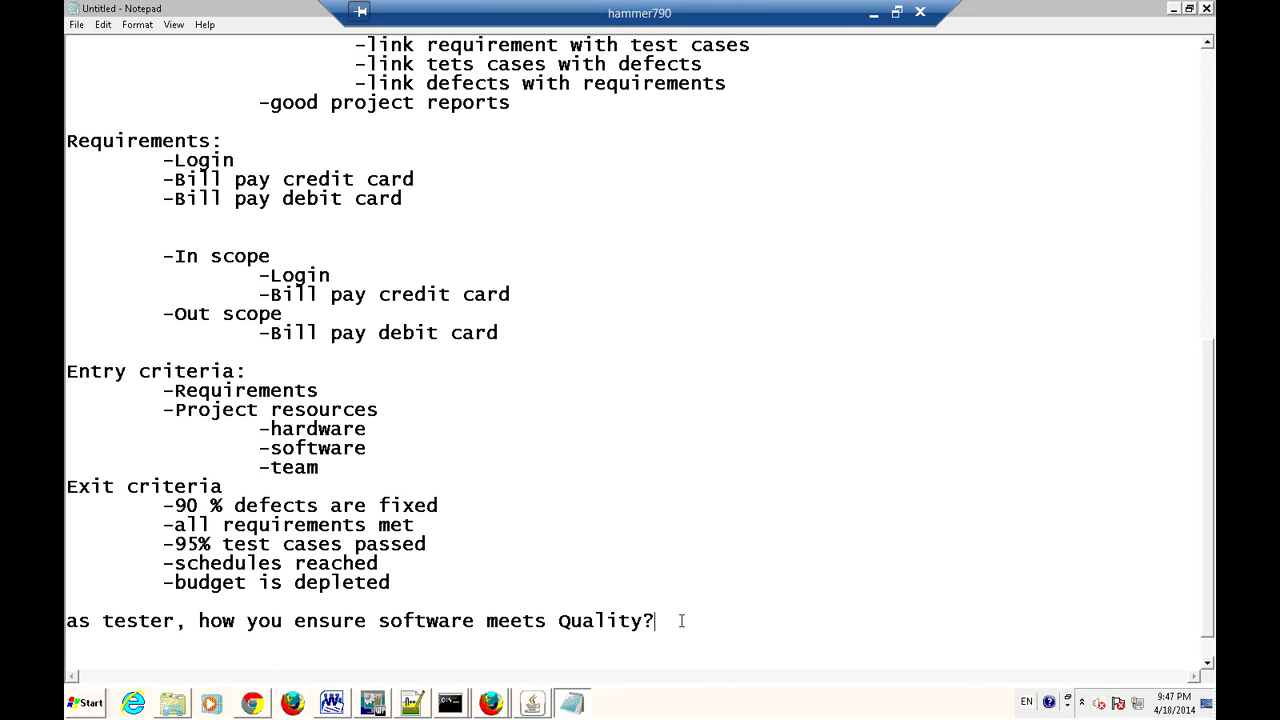
key(Return)
text(refer exis)
key(BackSpace)
text(t criteria fro)
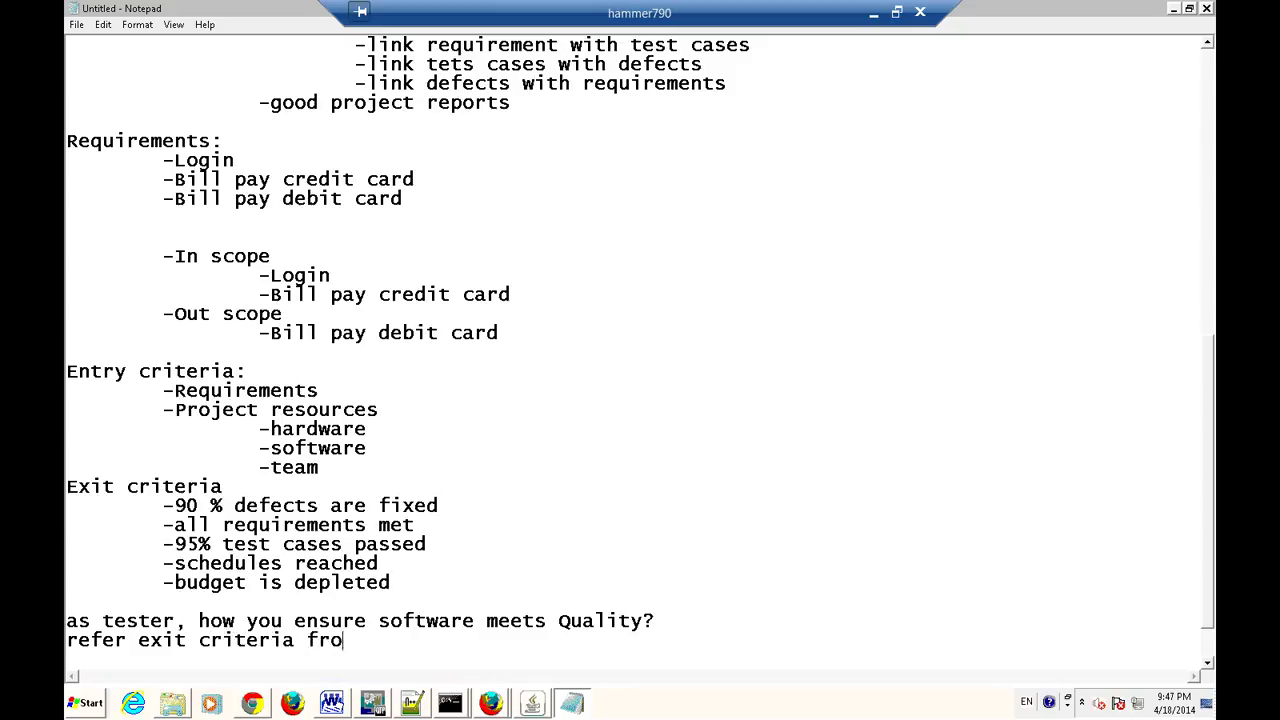
text(m test plan)
Start a 'Scope:' section with an indented dash bullet beneath it.
key(alt+Tab)
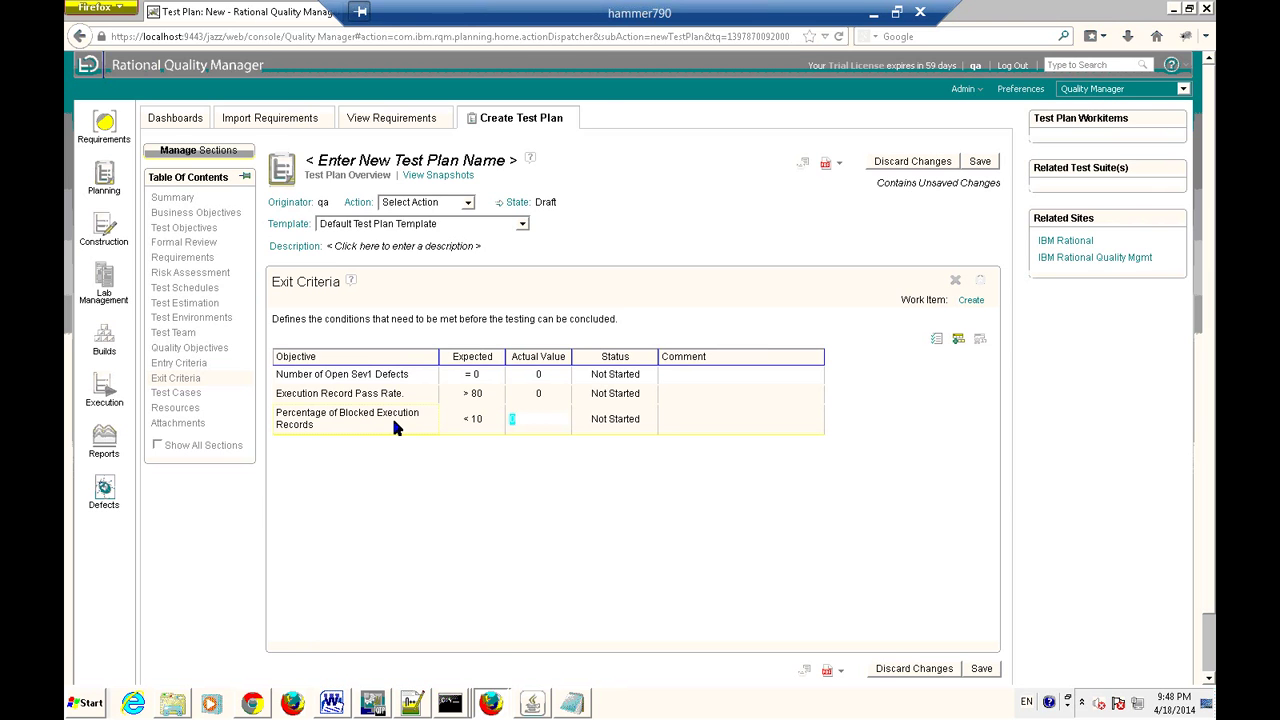
key(alt+Tab)
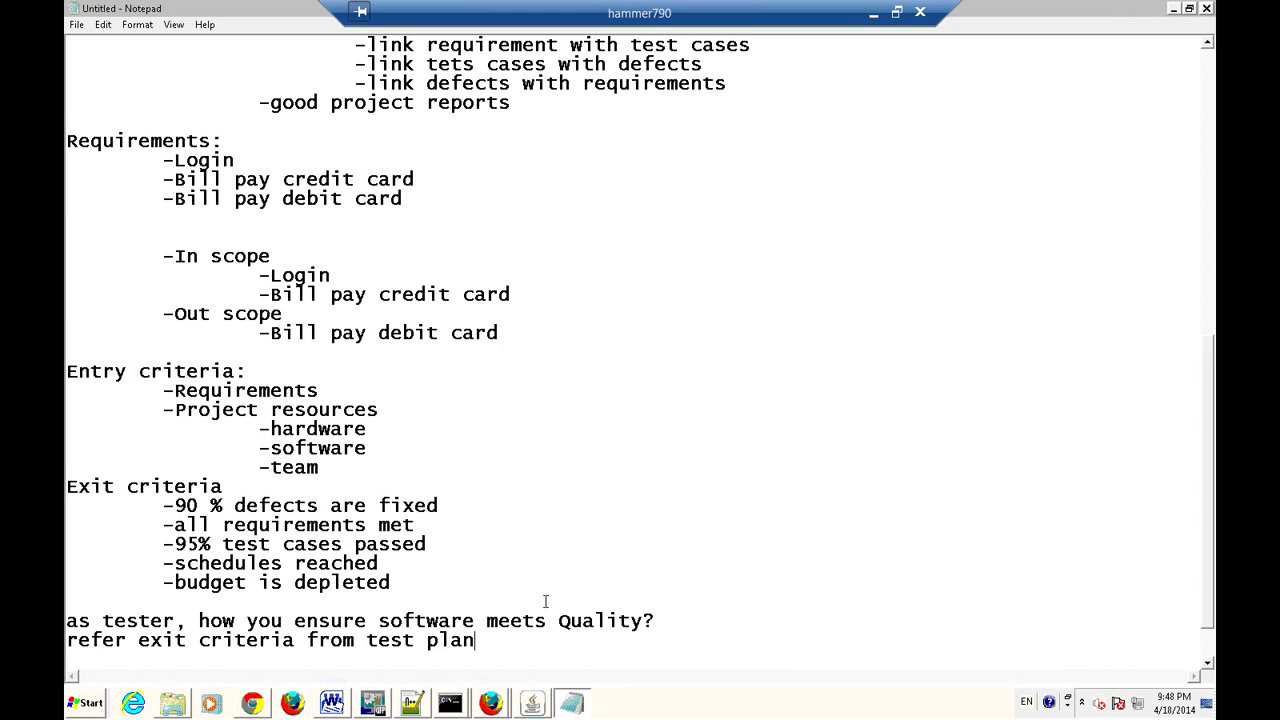
scroll(548, 629, down, 1)
key(Return)
key(Return)
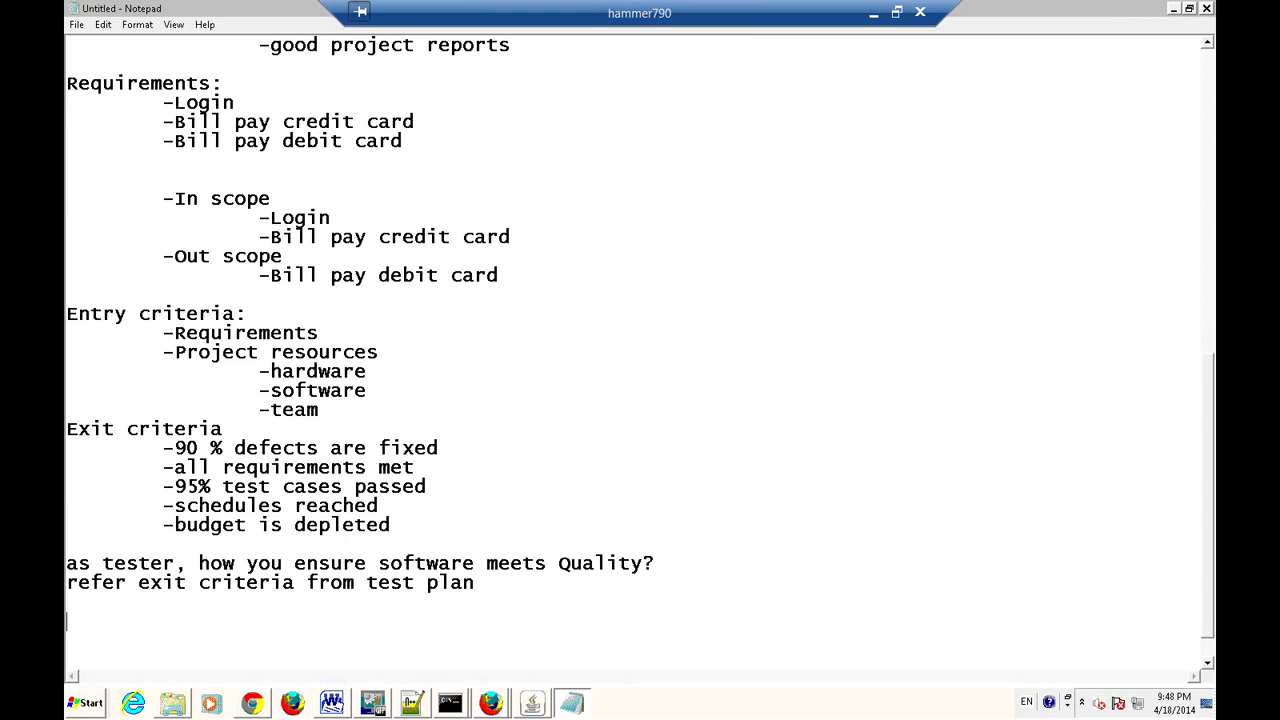
text(Scope:)
key(Return)
key(Tab)
text(-)
Fill the Scope bullet with 'what to test' and an indented '-what requirements'.
click(547, 541)
scroll(150, 610, down, 1)
click(221, 584)
text(what )
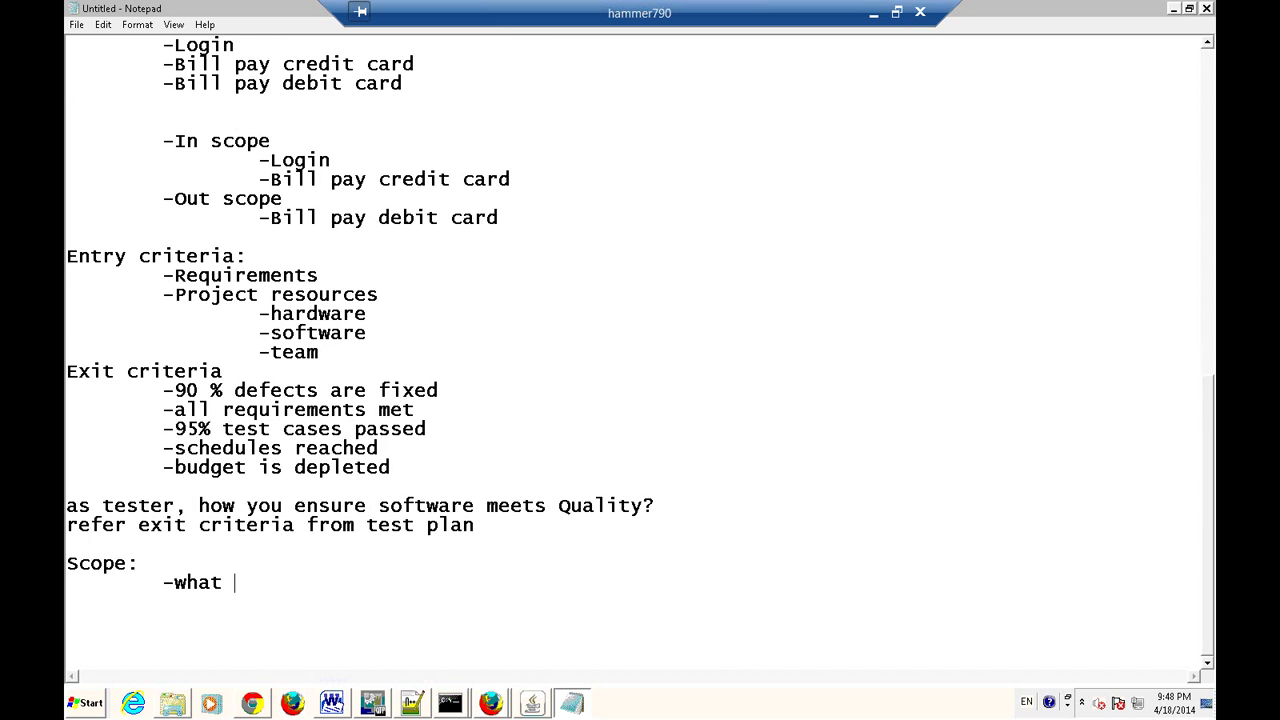
text(to test)
key(Return)
key(Tab)
key(Tab)
text(-what requirements)
Add a 'startegy' heading with indented bullets '-how to test' and '-what types of testing'.
key(Return)
text(star)
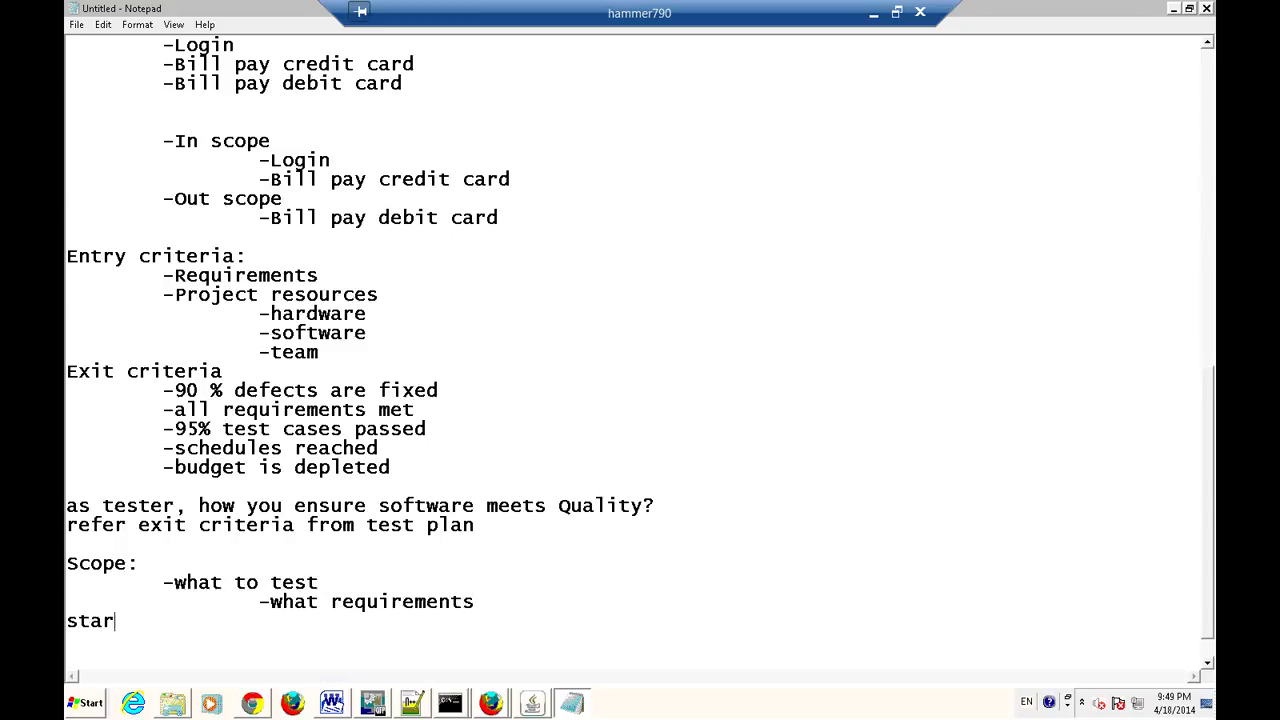
text(tegy)
key(Return)
key(Tab)
text(-hiw)
key(BackSpace)
key(BackSpace)
text(ow to test)
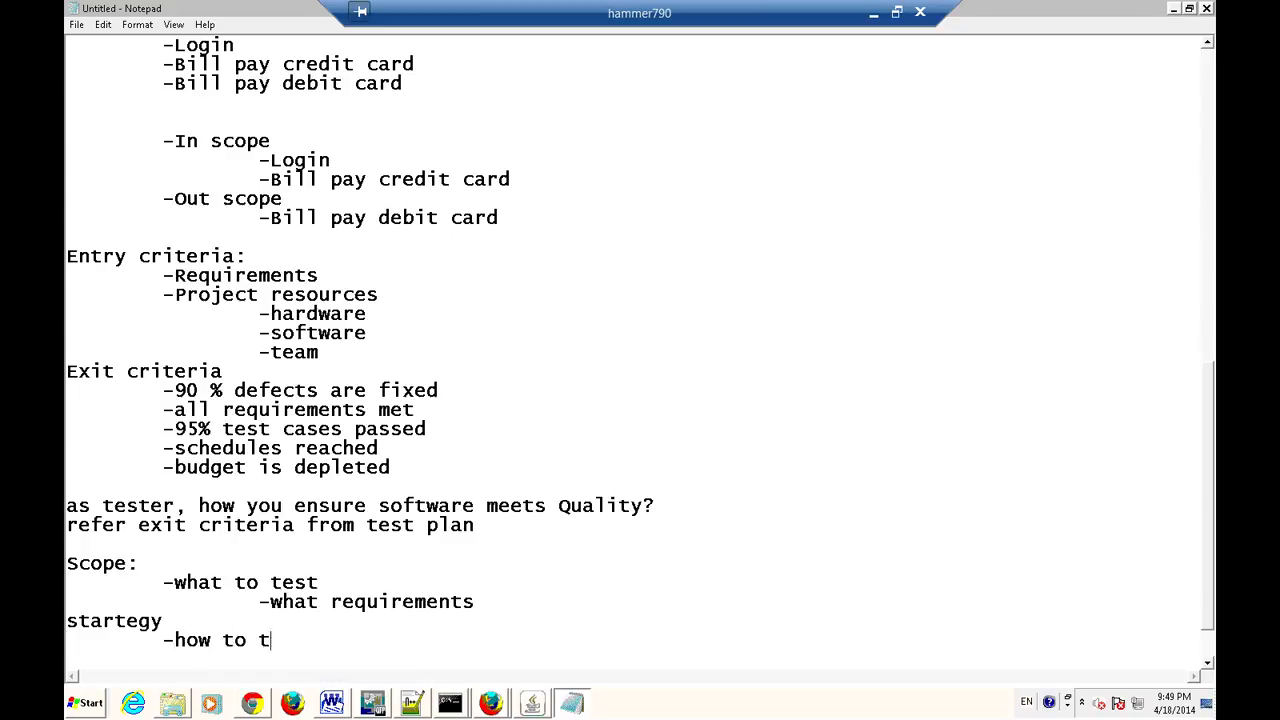
key(Return)
key(Tab)
text(-what typ)
text(es of tet)
text(sing)
key(BackSpace)
key(BackSpace)
key(BackSpace)
key(BackSpace)
key(BackSpace)
key(BackSpace)
text(ssting)
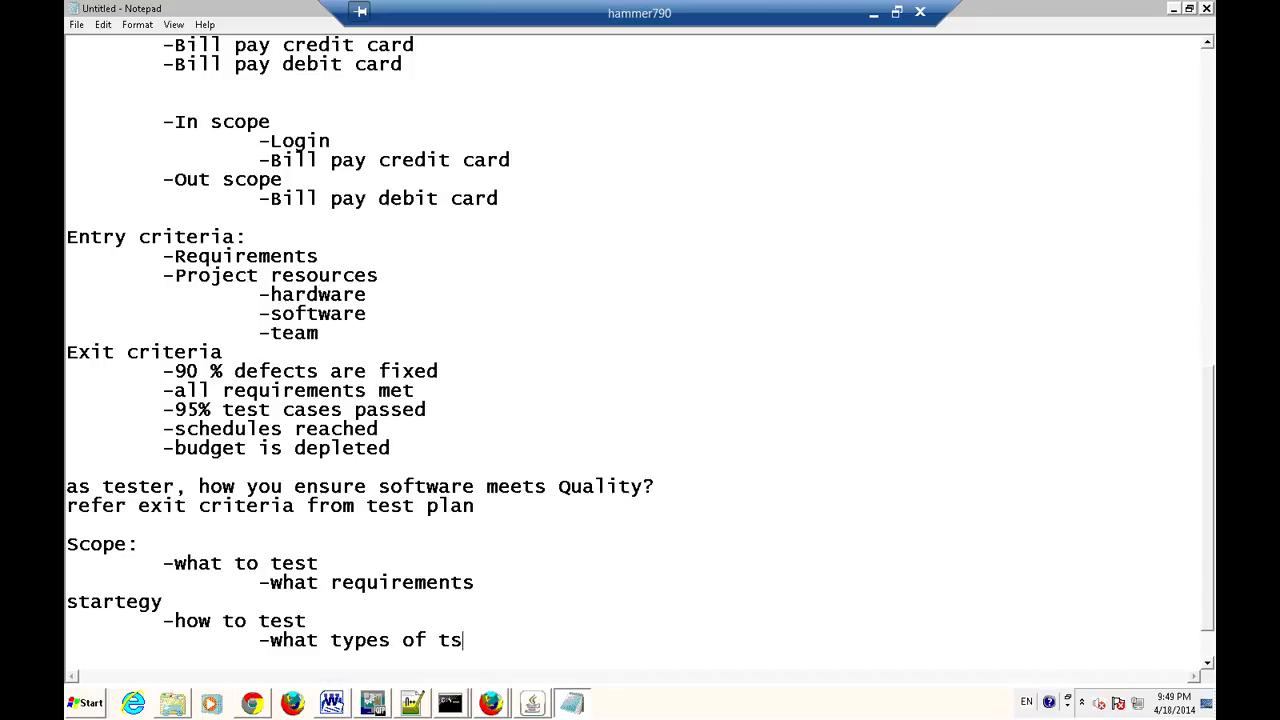
key(Return)
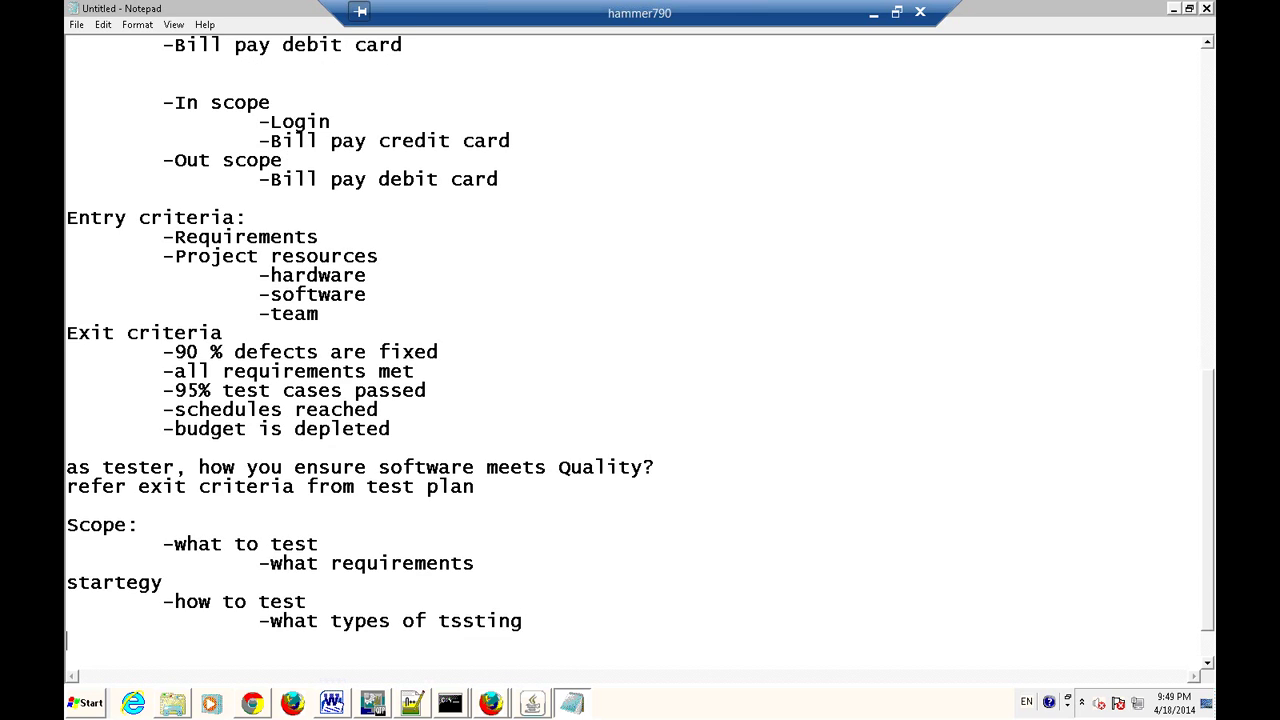
Correct the spelling of 'testing' in the testing-types bullet.
click(451, 623)
text(e)
key(Delete)
click(670, 617)
Type the question 'How you know ptoject responsibilties:' below the strategy section.
key(Return)
key(Return)
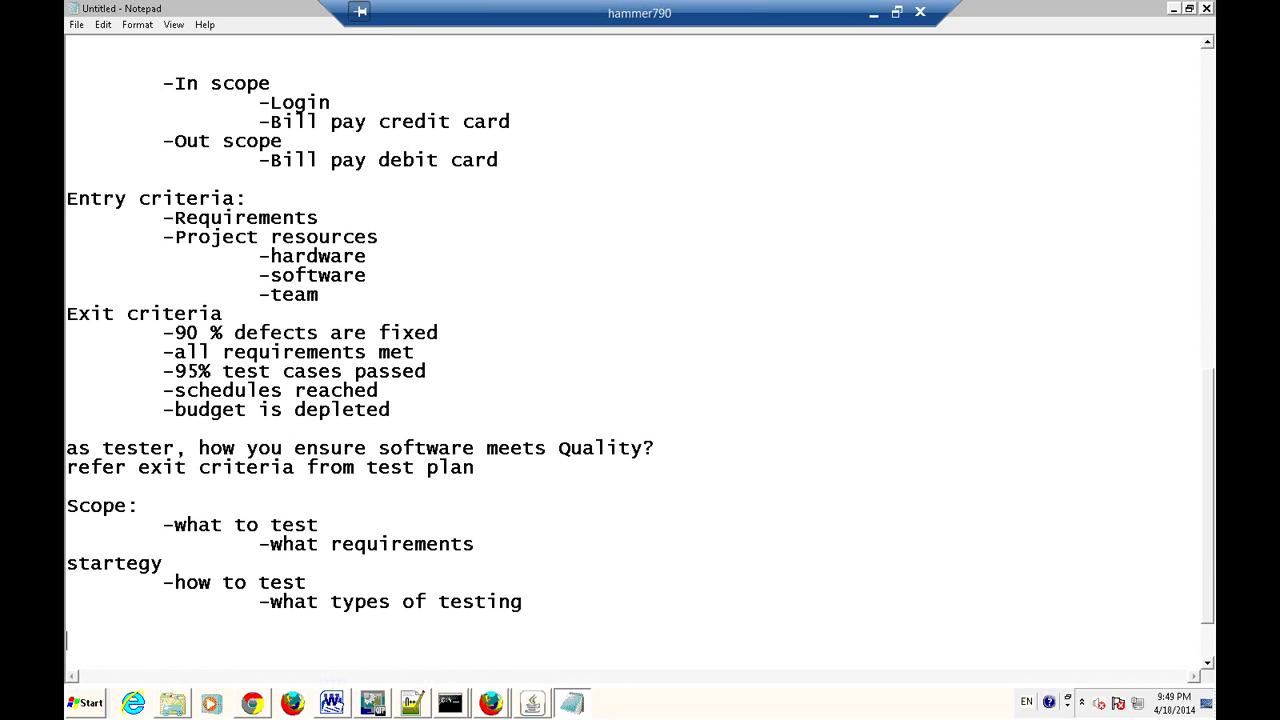
text(How)
text(you knoe)
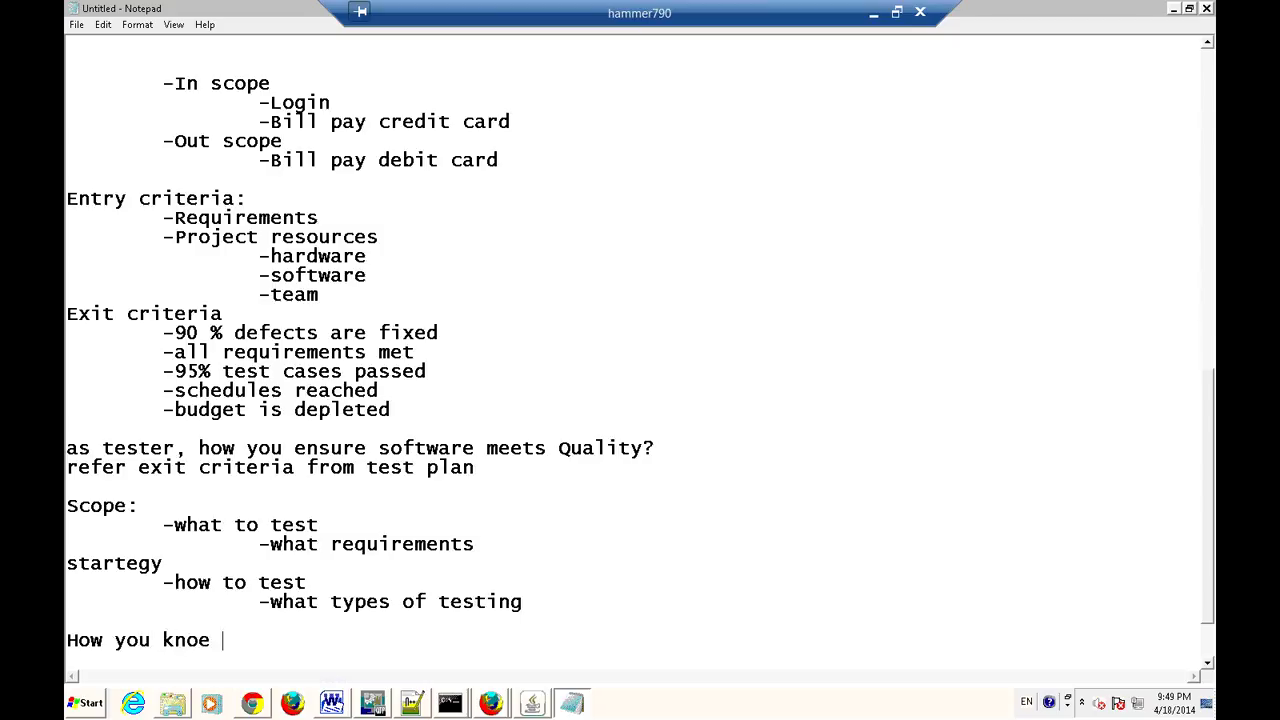
key(BackSpace)
text(w ptoject respon)
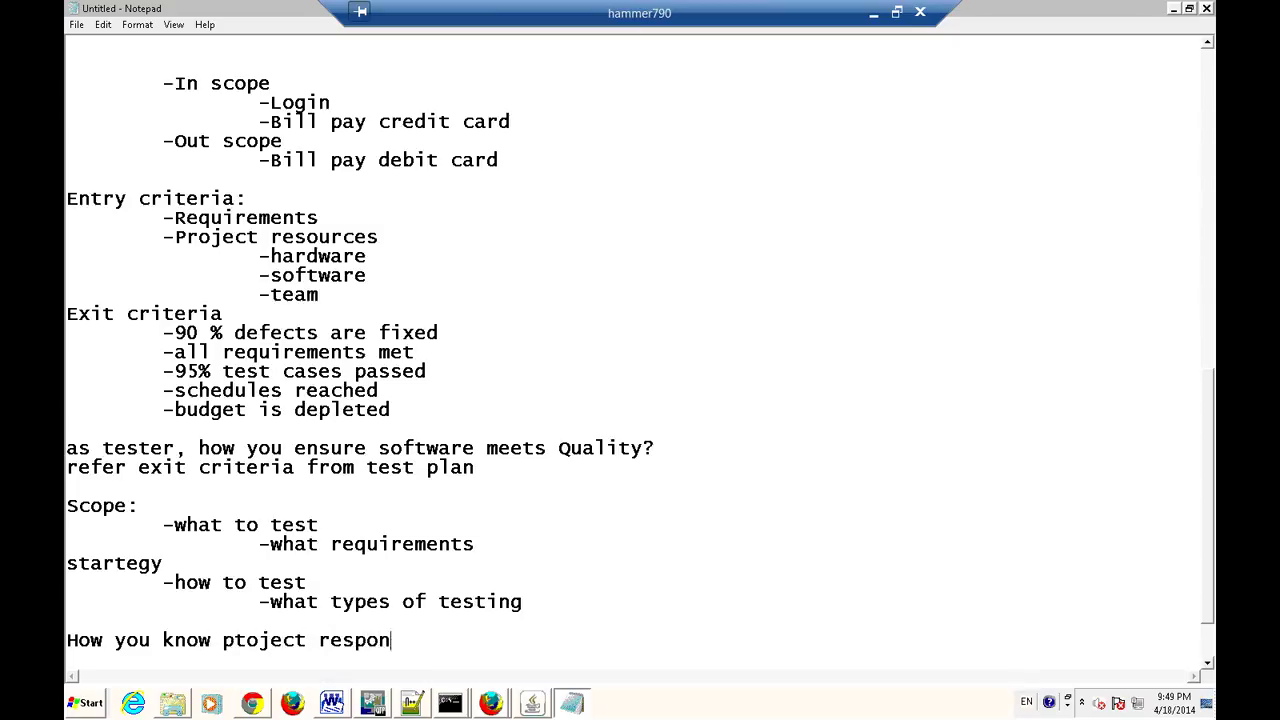
text(sibilties:)
Answer the responsibilities question with an indented 'refer tets plan', then switch back to the browser.
key(Return)
key(Tab)
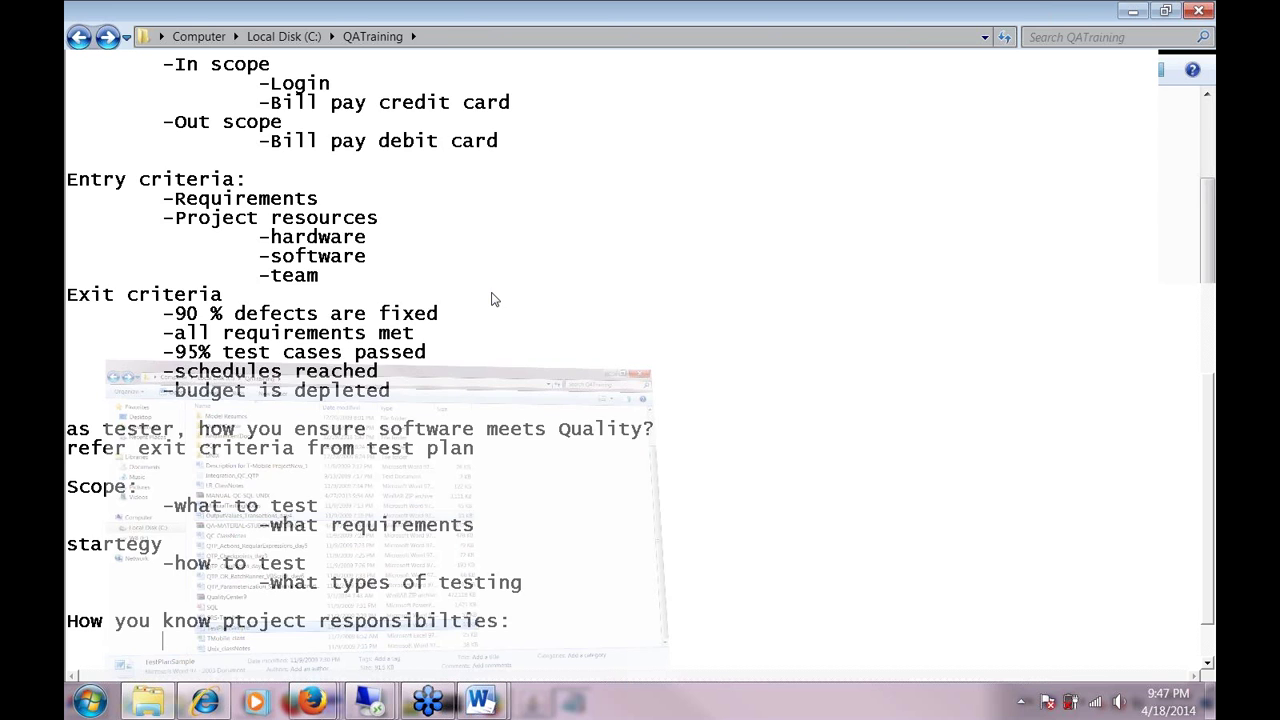
key(alt+Tab)
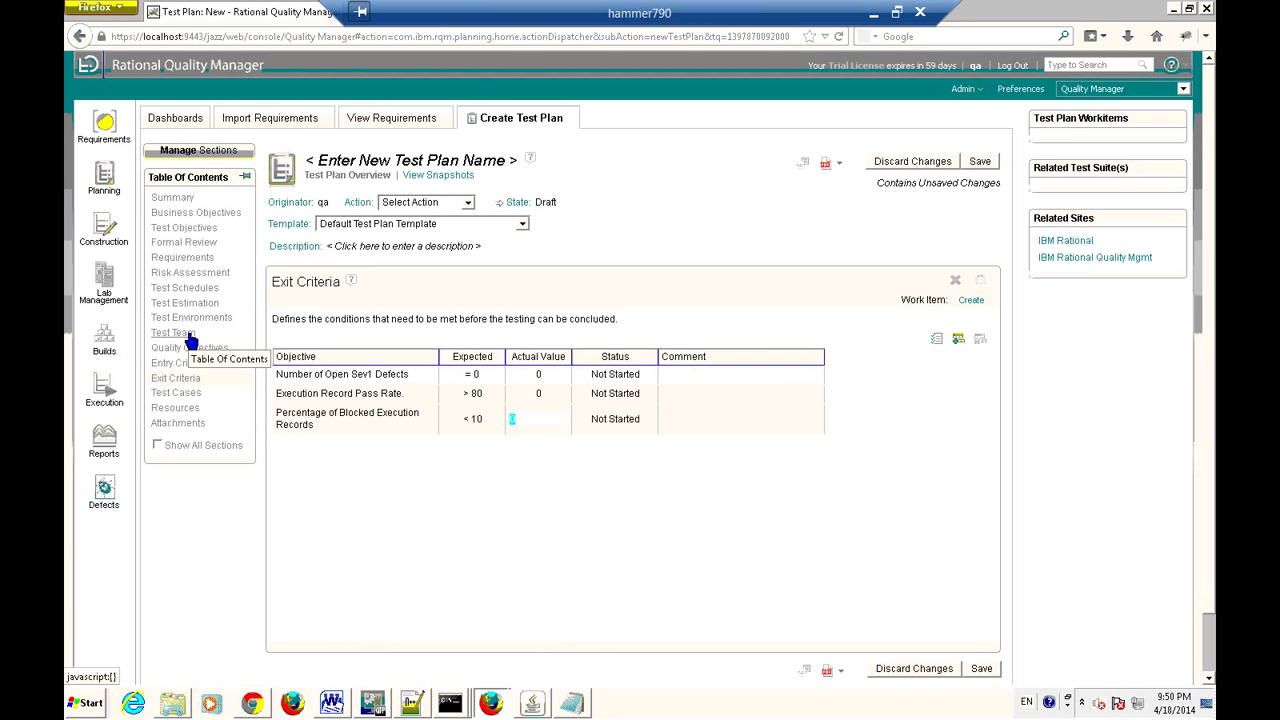
key(alt+Tab)
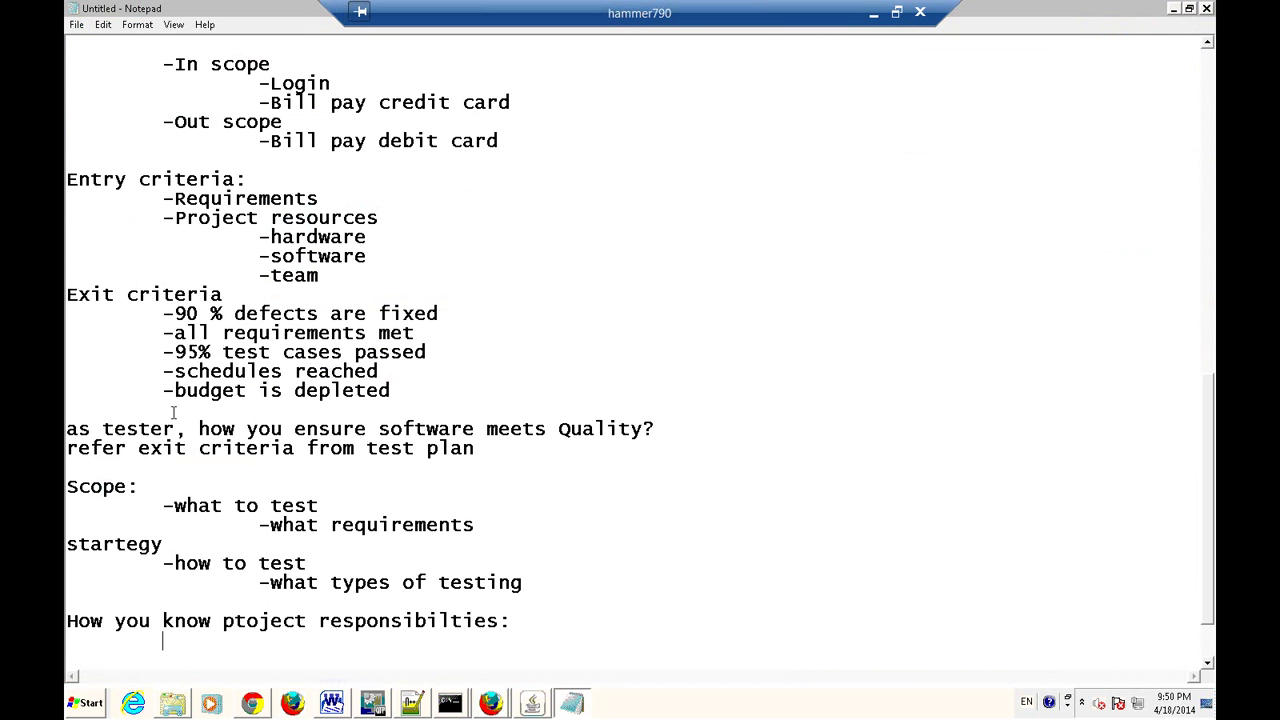
text(refer tets)
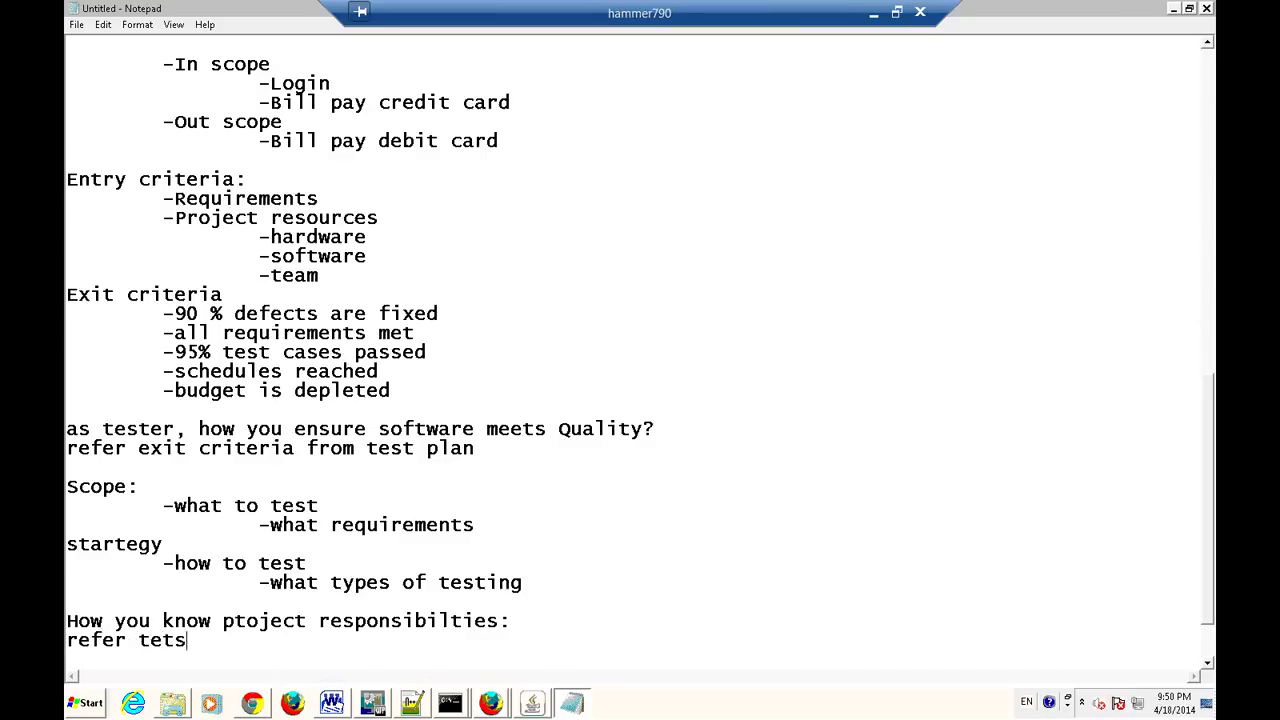
text( plan)
key(Return)
key(alt+Tab)
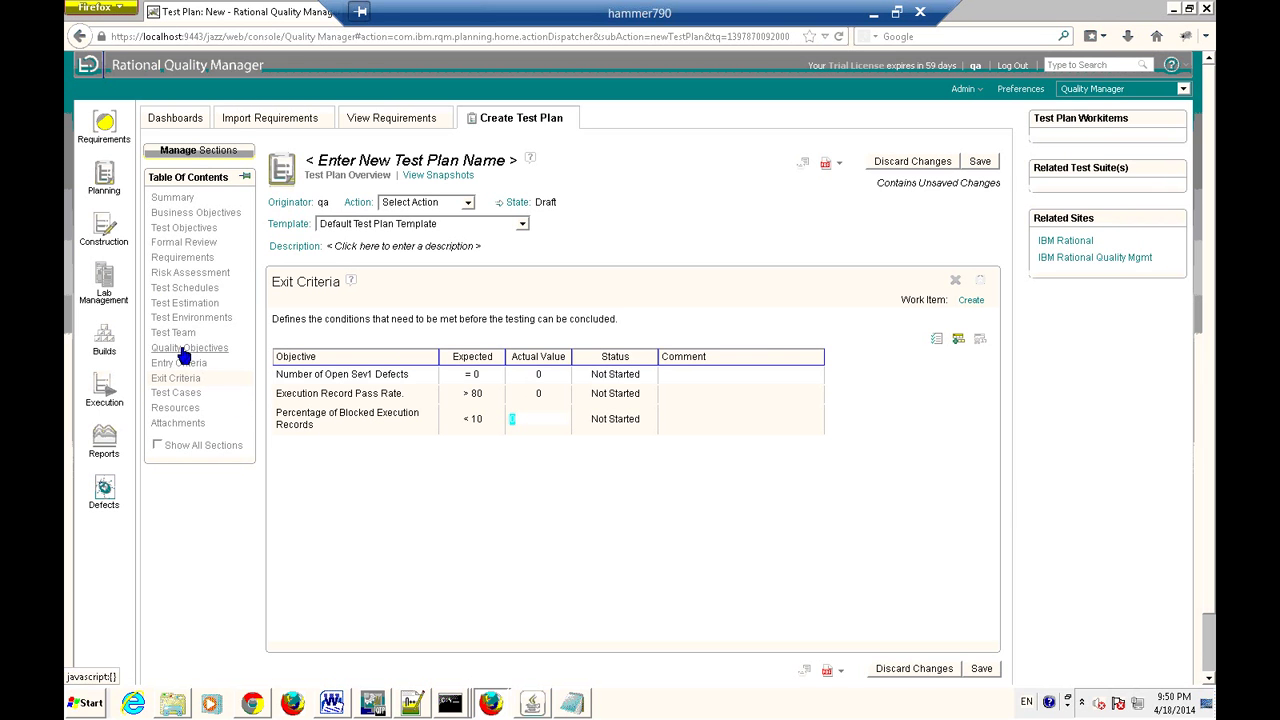
View the test plan's Test Cases section, then its Resources section.
click(186, 396)
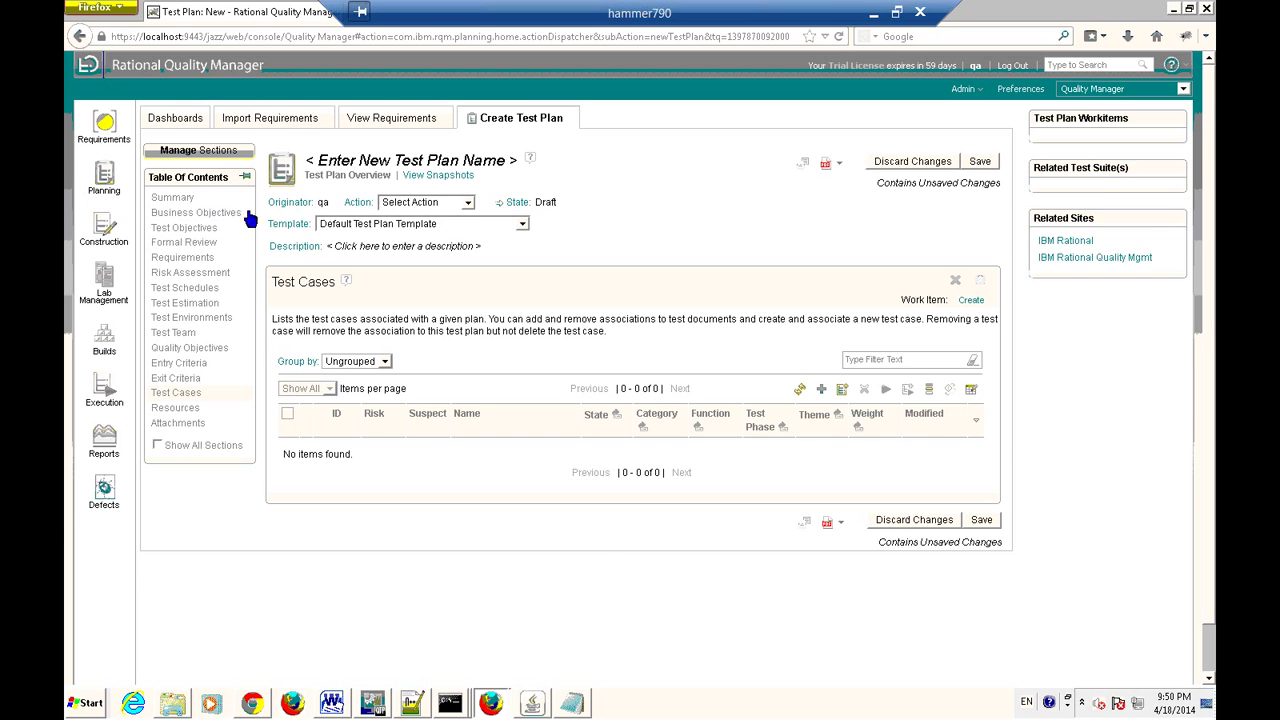
mouse_move(113, 240)
click(172, 409)
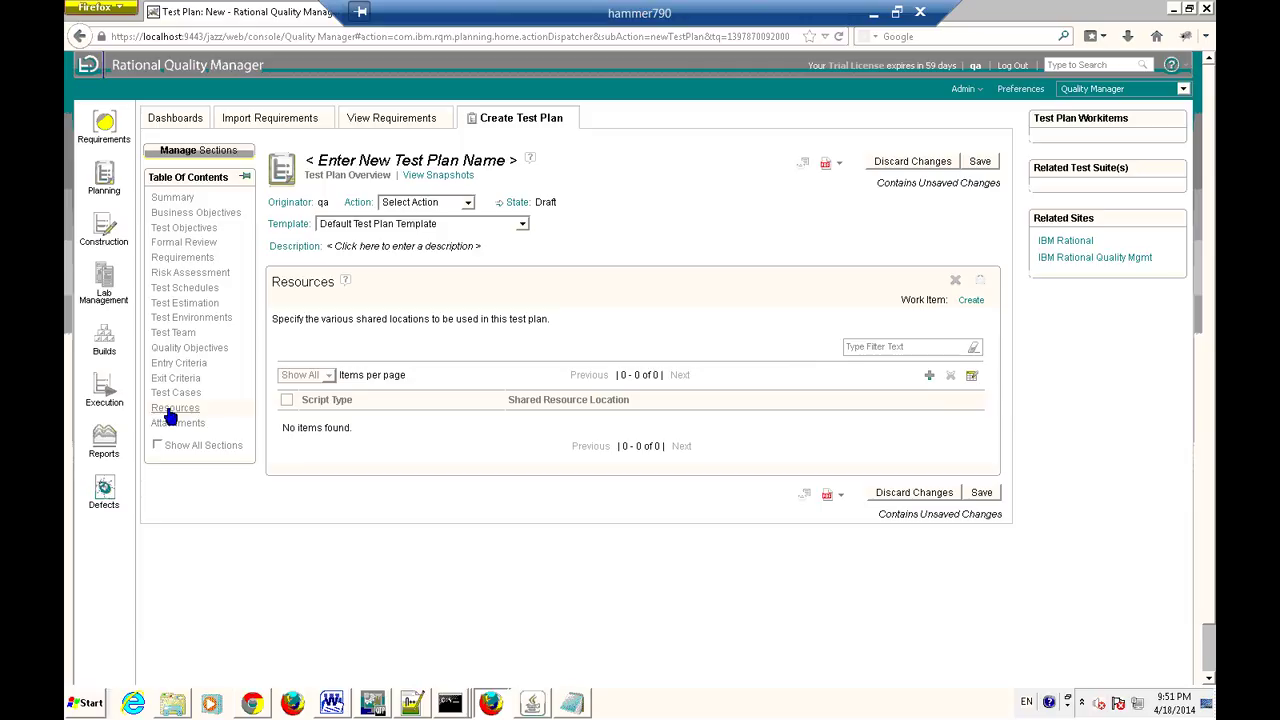
Cancel a new resource location after checking script types, then show the Attachments section.
click(929, 377)
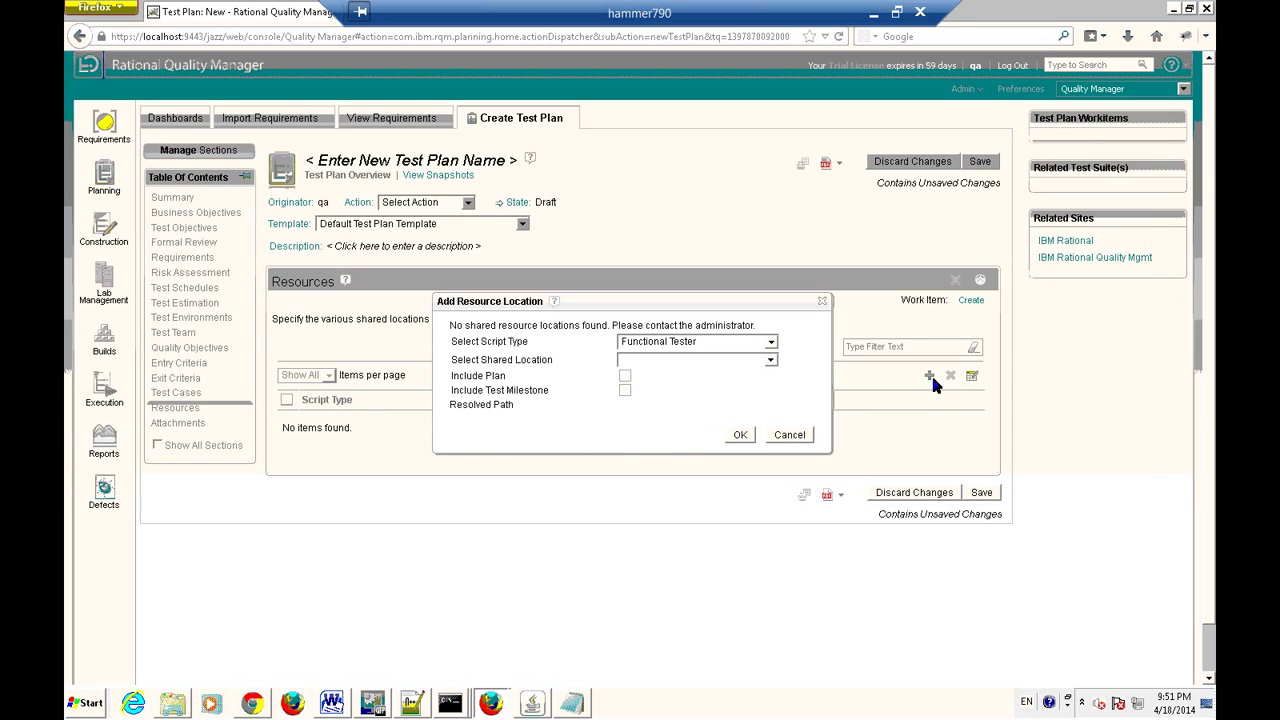
click(771, 346)
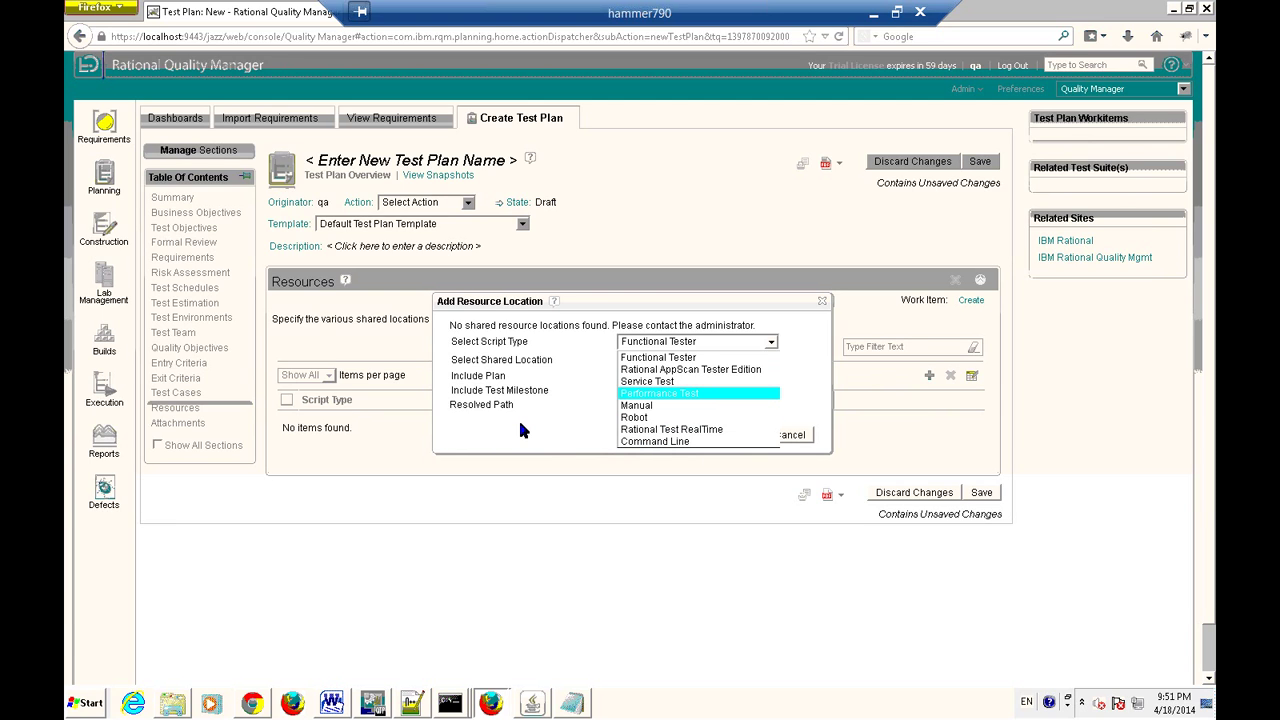
click(520, 430)
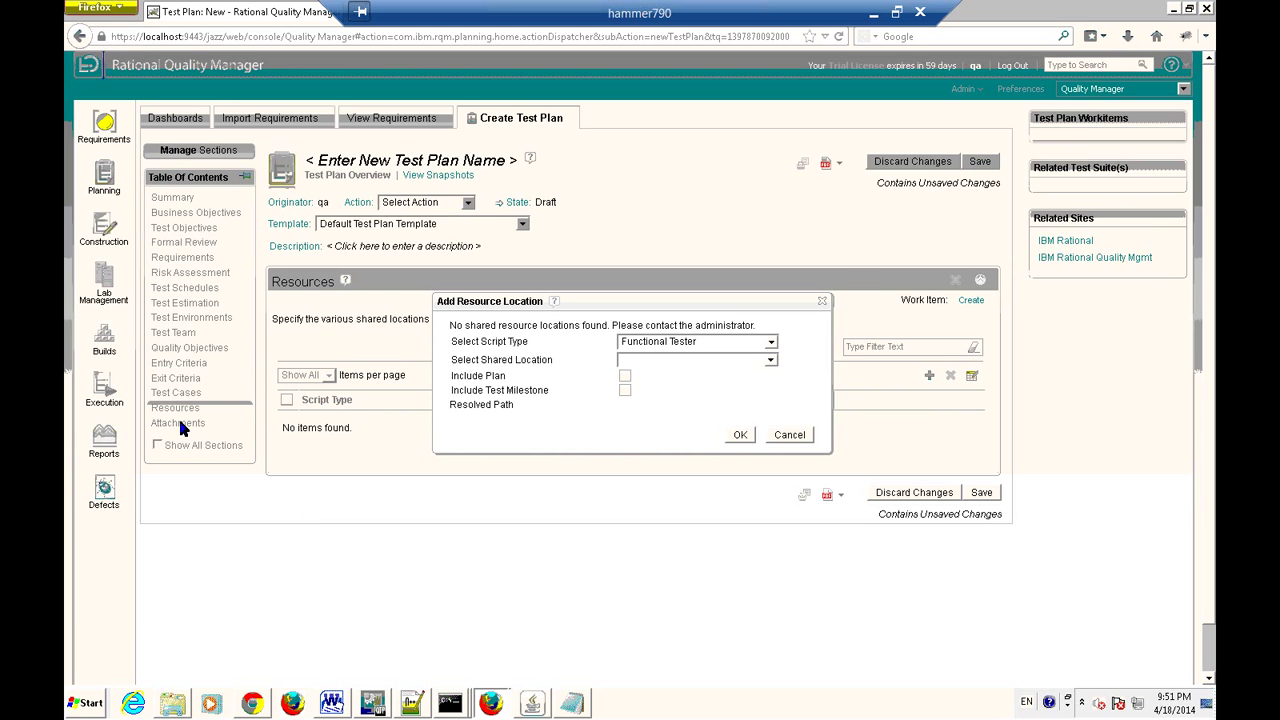
click(789, 434)
click(167, 424)
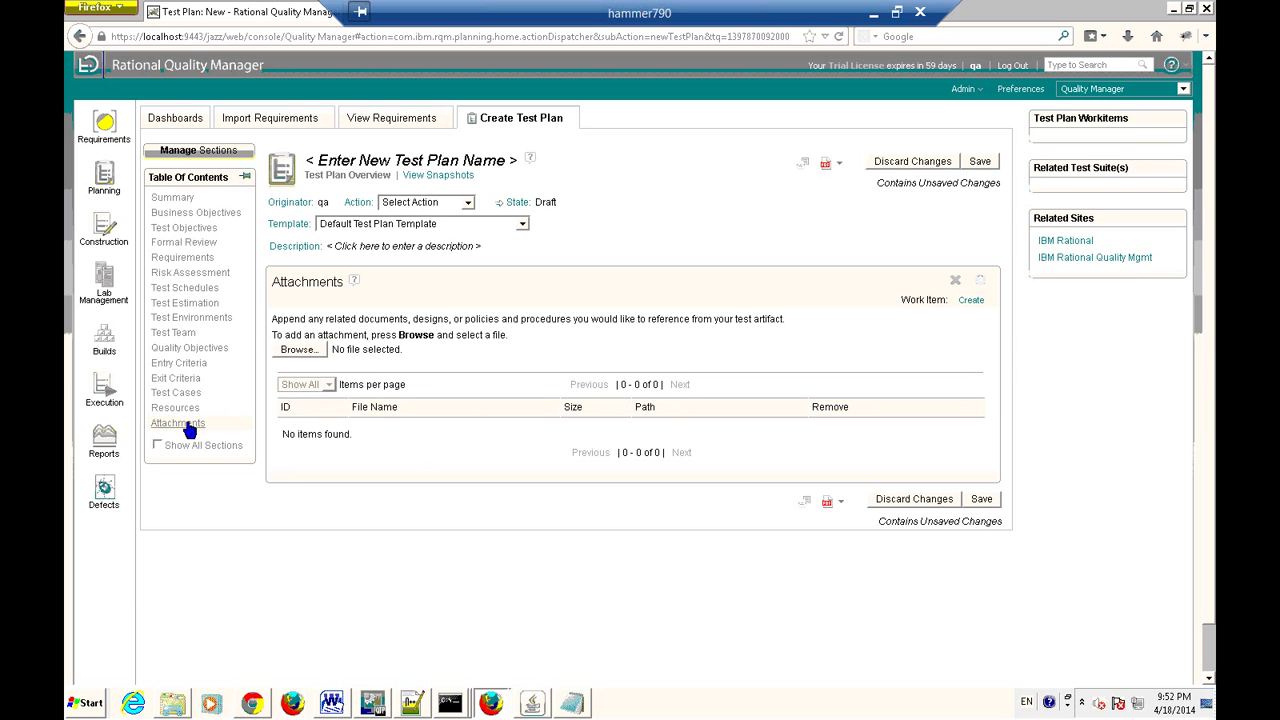
Go via Entry Criteria to Exit Criteria, showing the =0, >80 and <10 objectives.
mouse_move(104, 228)
click(180, 363)
click(176, 378)
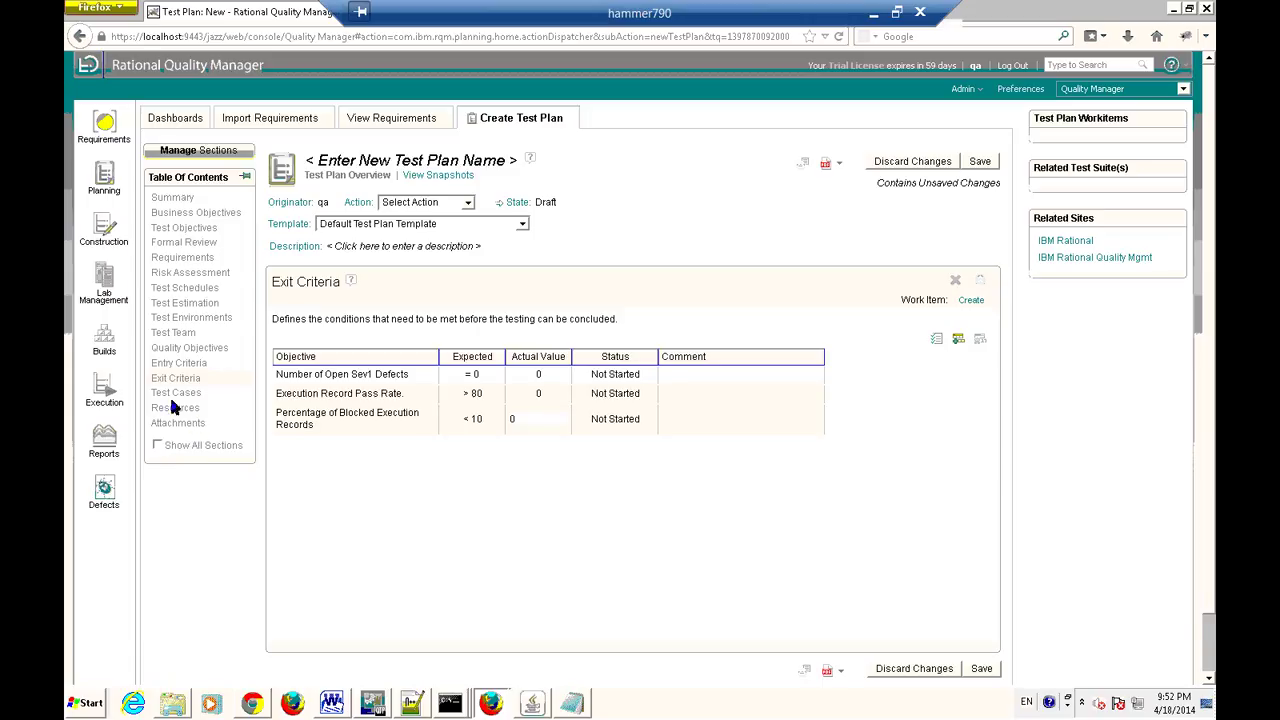
In Resources, inspect the add dialog's script type and shared location lists, then dismiss it.
click(175, 409)
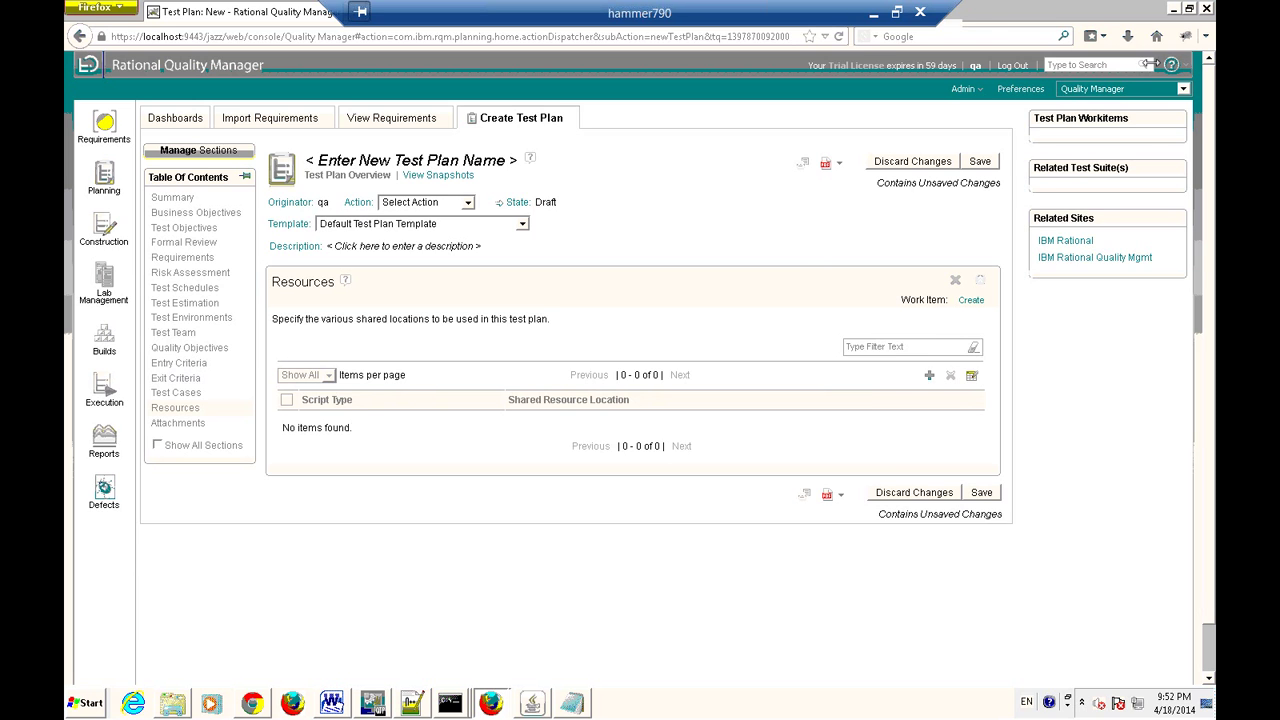
click(930, 376)
click(771, 345)
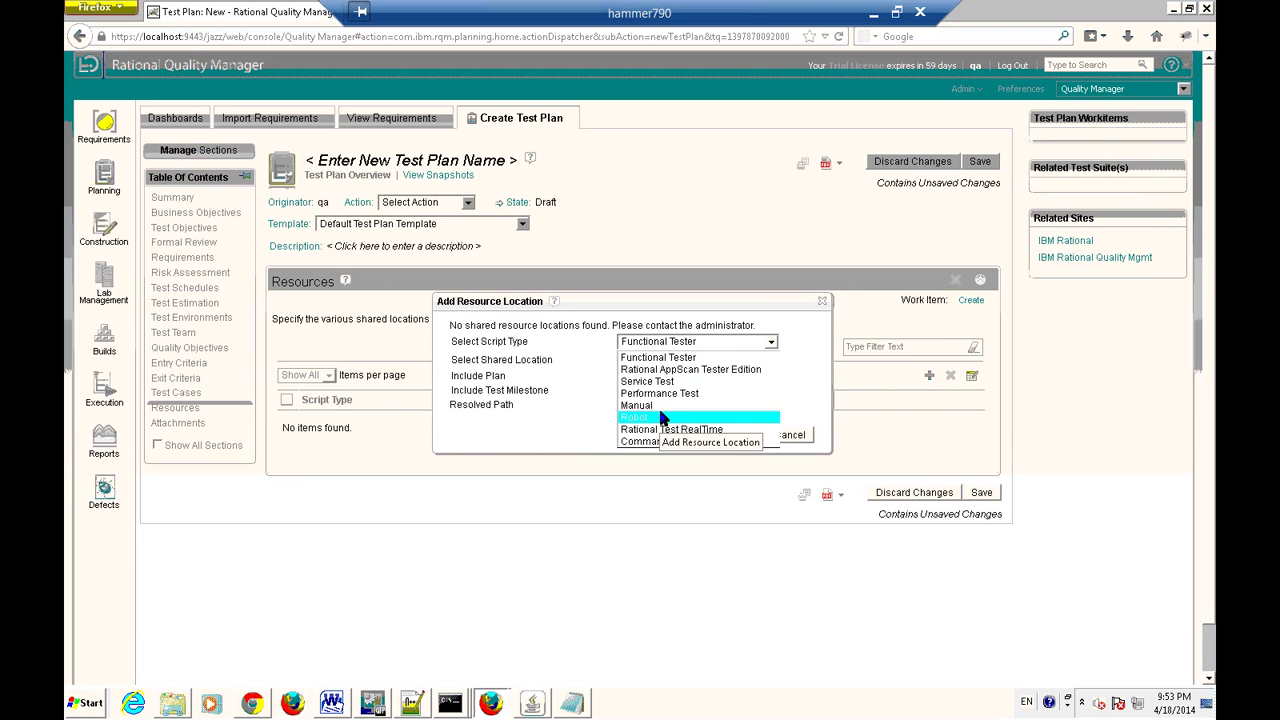
click(672, 358)
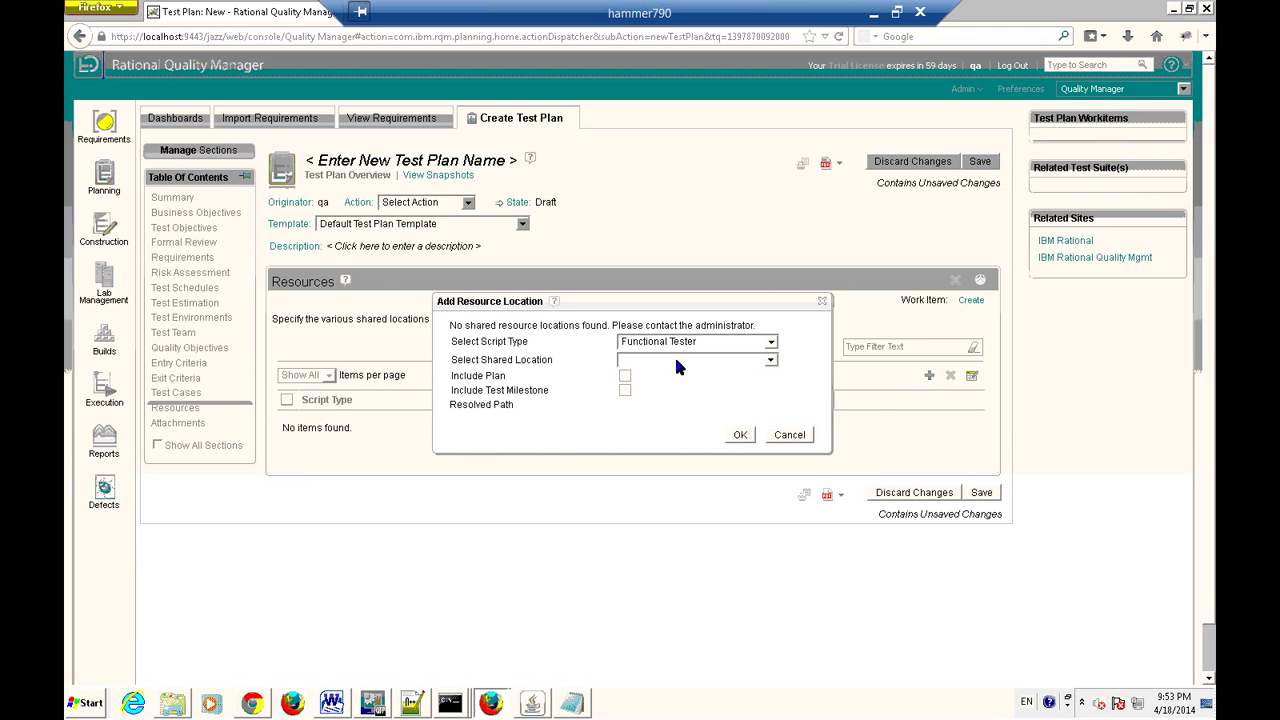
click(771, 361)
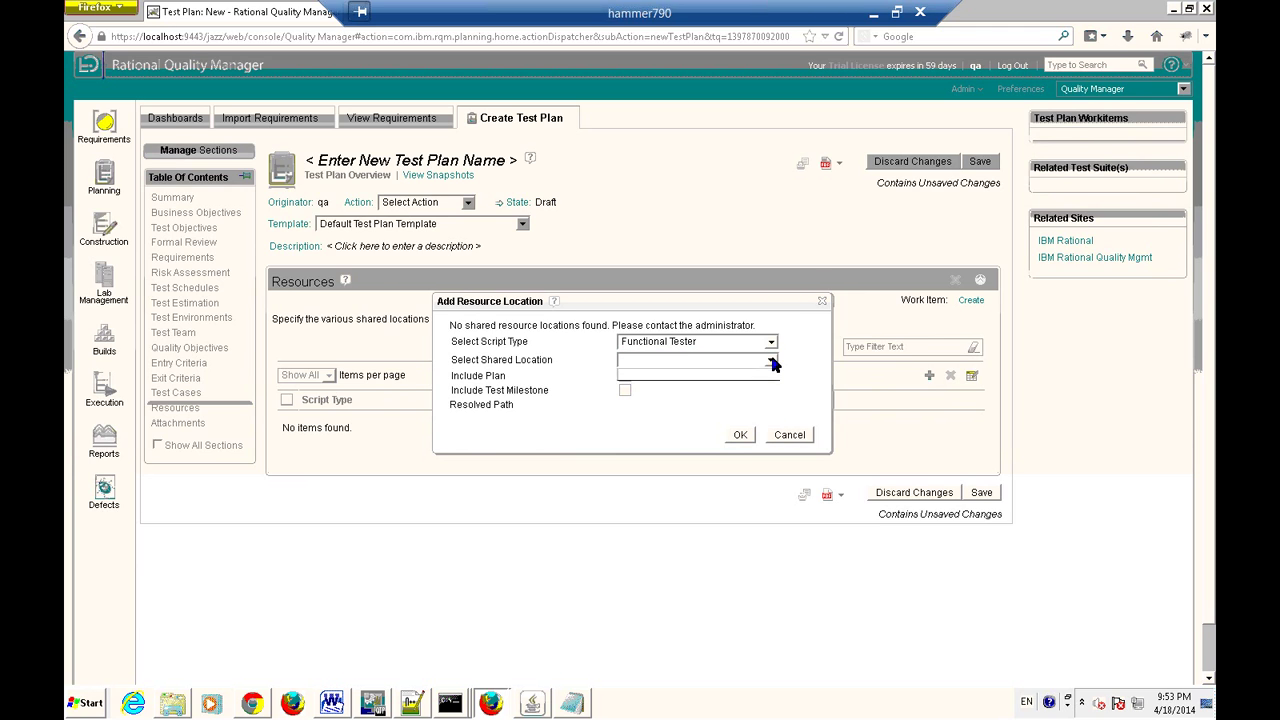
click(671, 366)
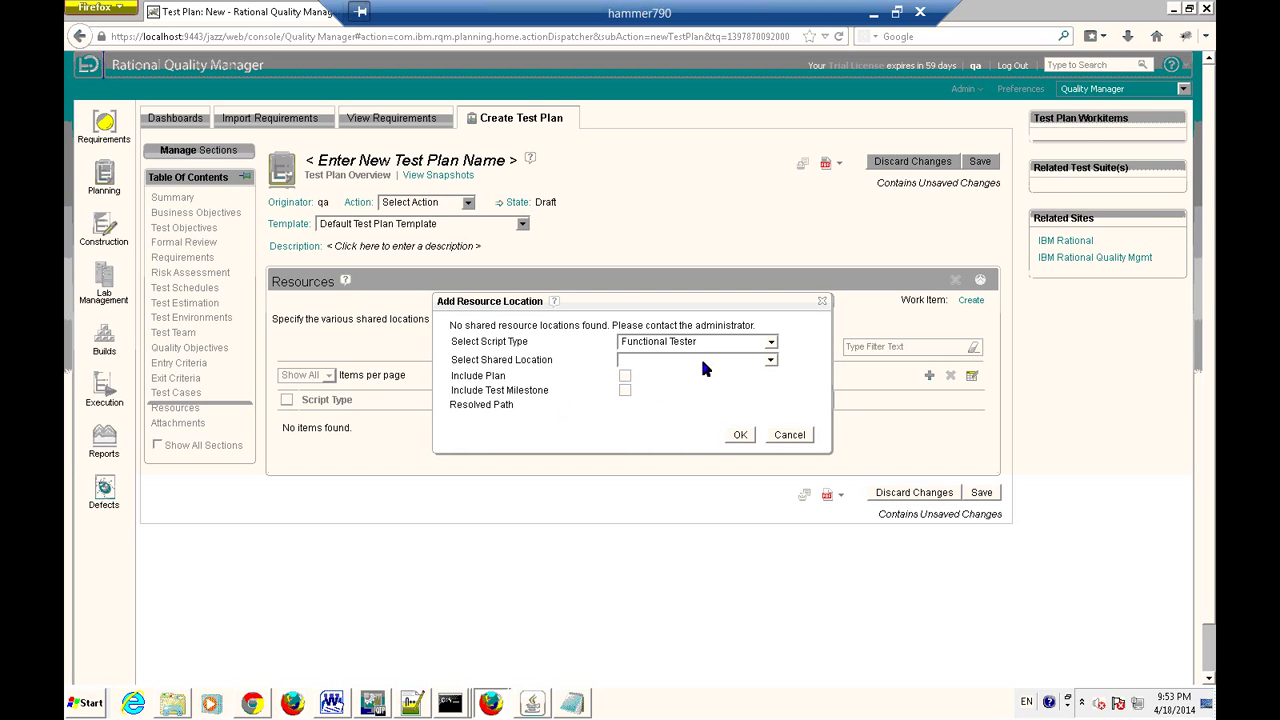
click(771, 343)
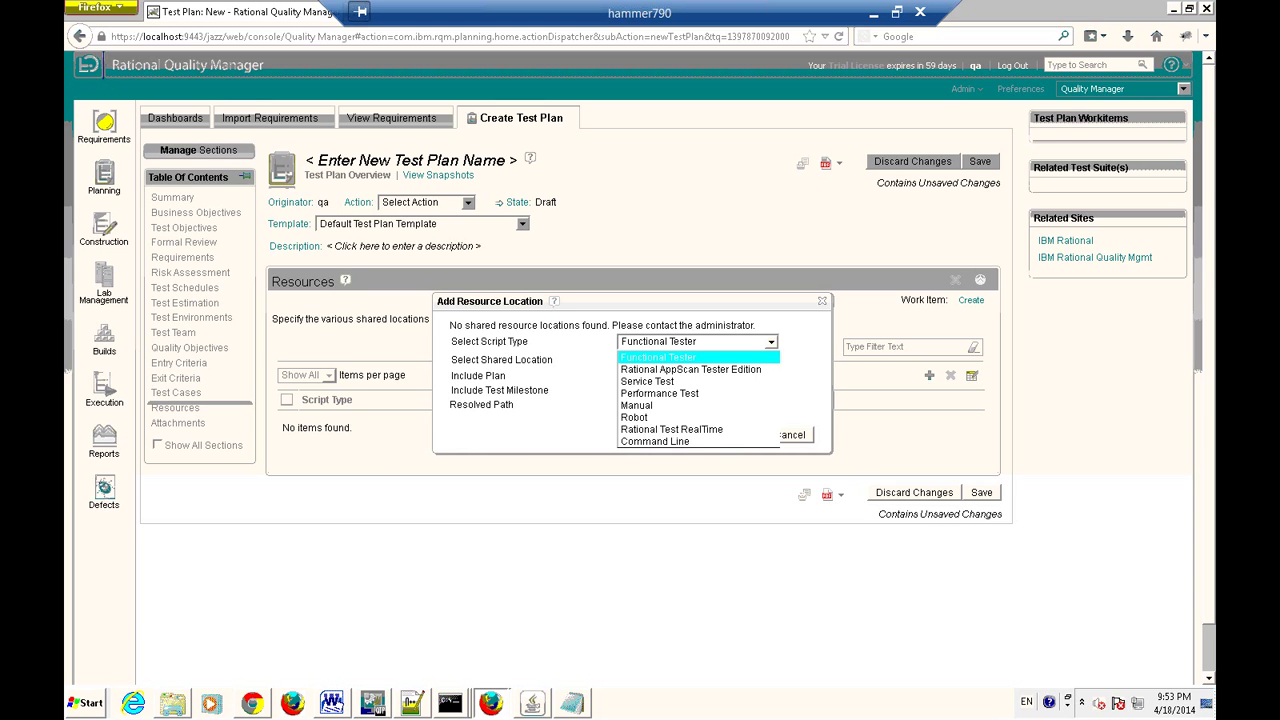
key(Escape)
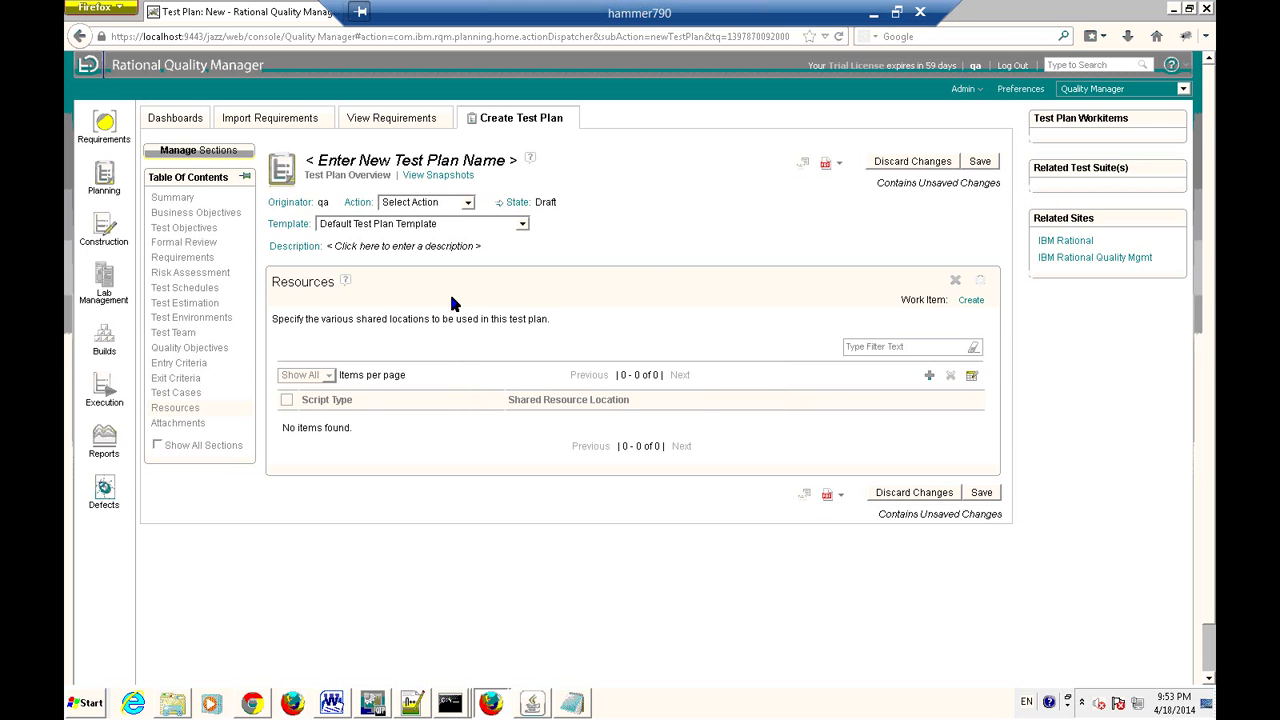
Show Test Cases, cancel the empty Add Test Cases dialog, then open the Help menu.
click(176, 392)
click(823, 387)
click(910, 543)
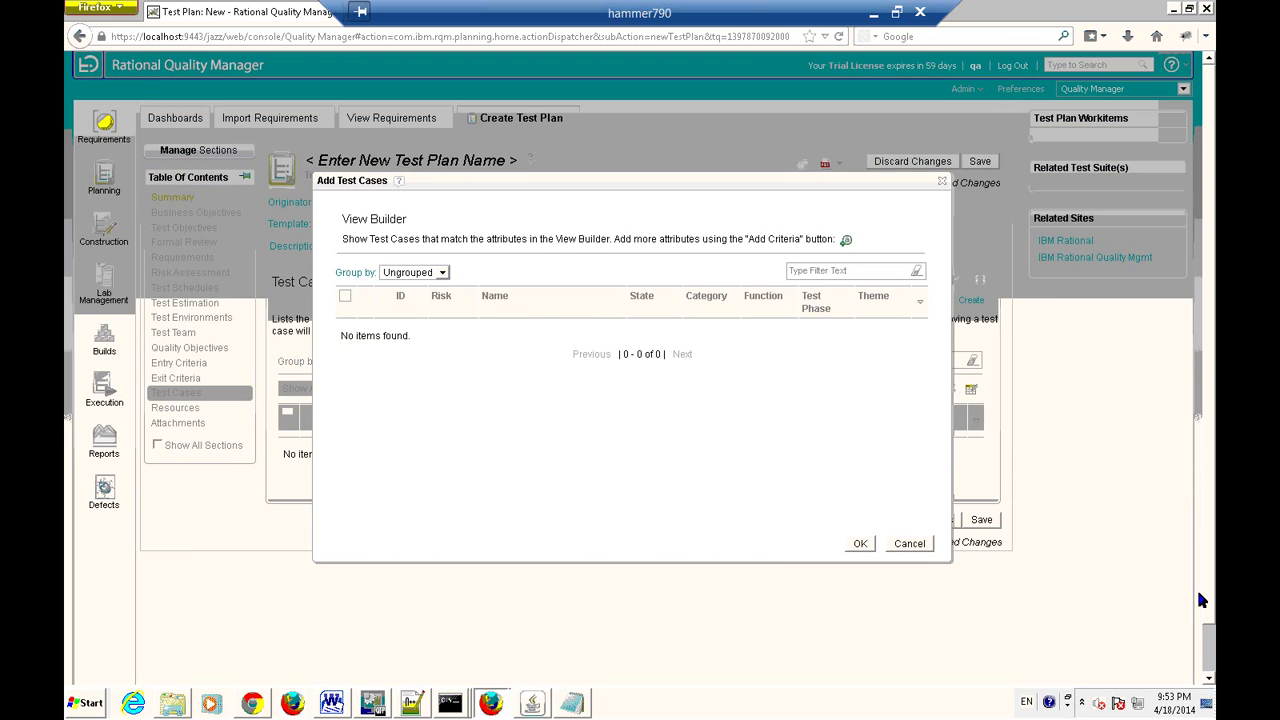
mouse_move(108, 242)
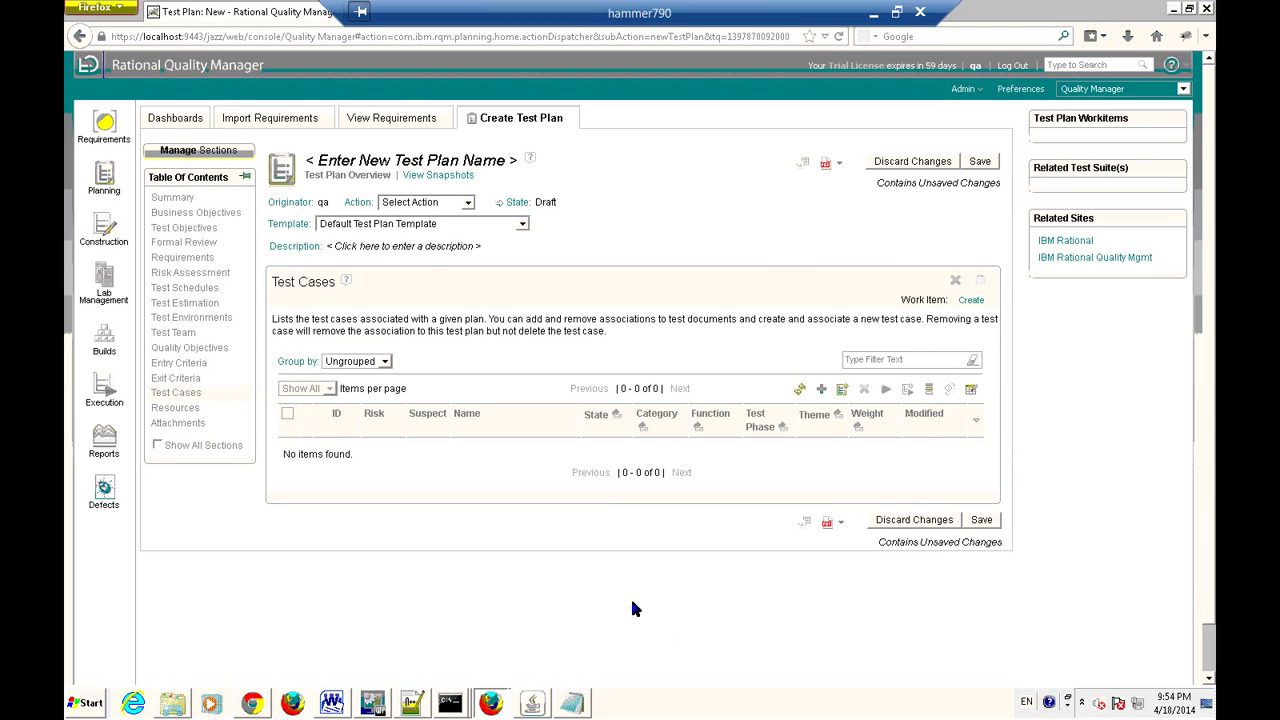
key(Tab)
key(Tab)
click(1171, 64)
click(107, 236)
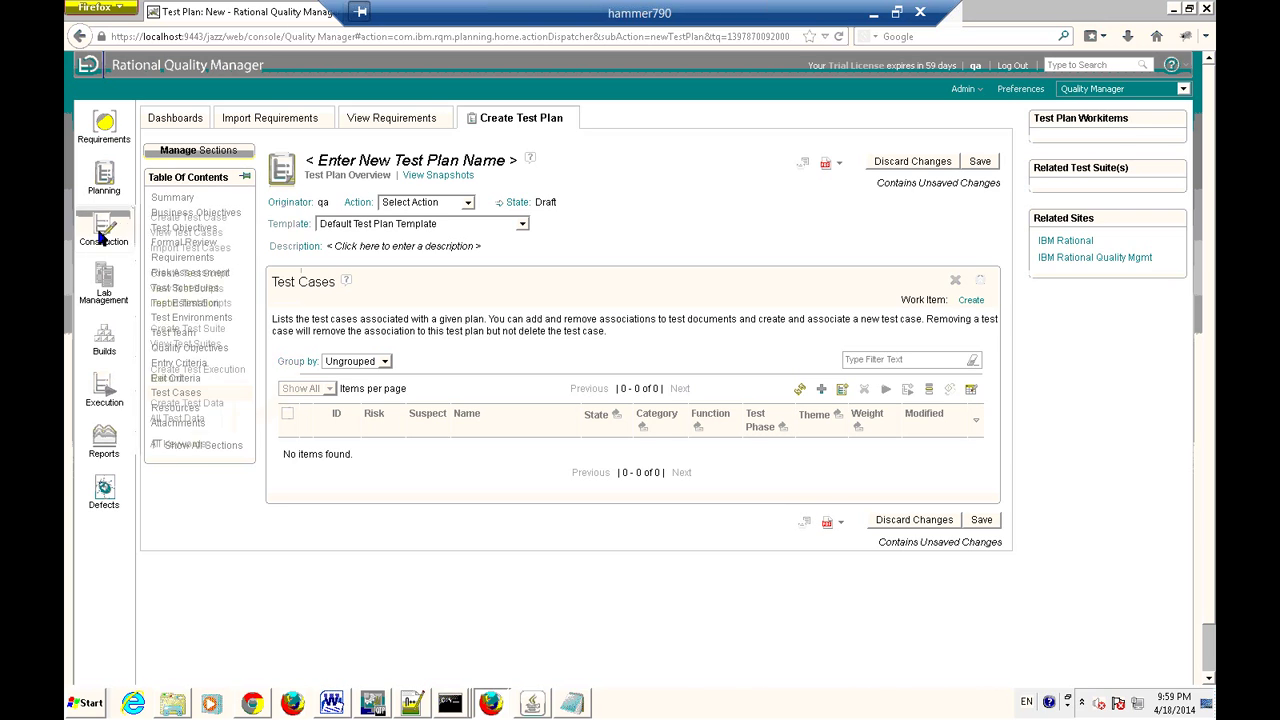
mouse_move(100, 236)
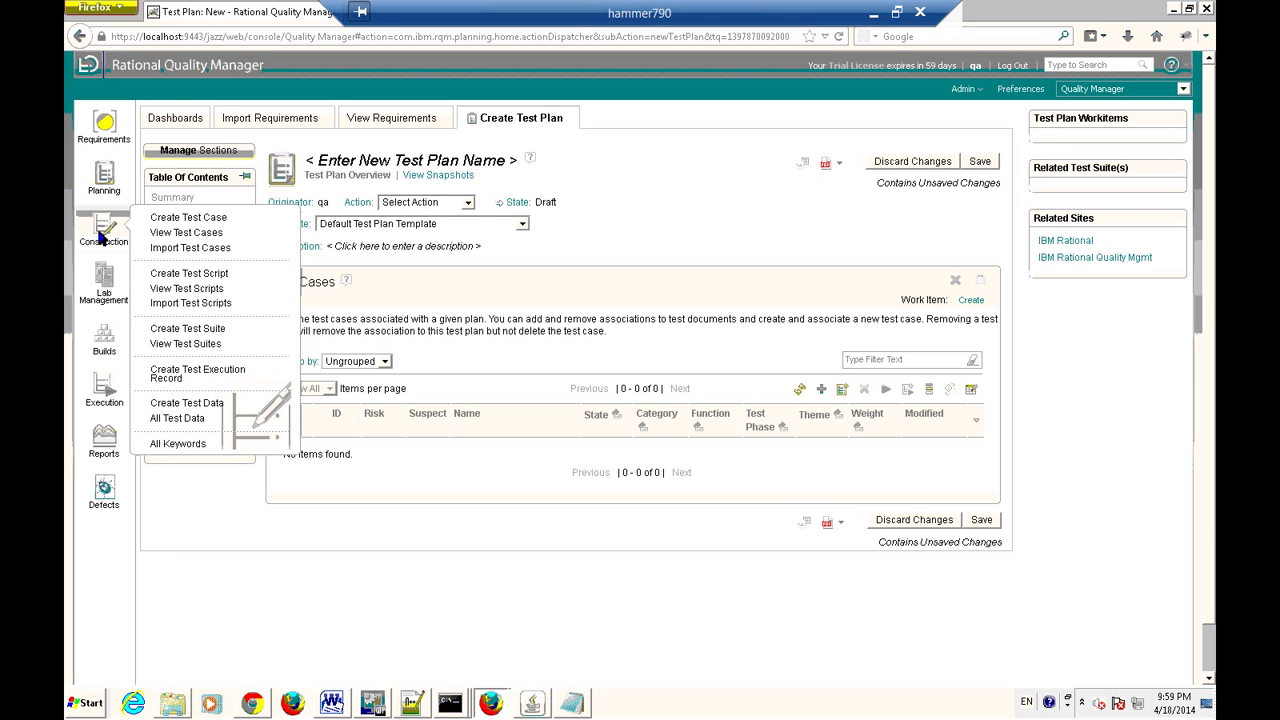
mouse_move(108, 405)
mouse_move(108, 490)
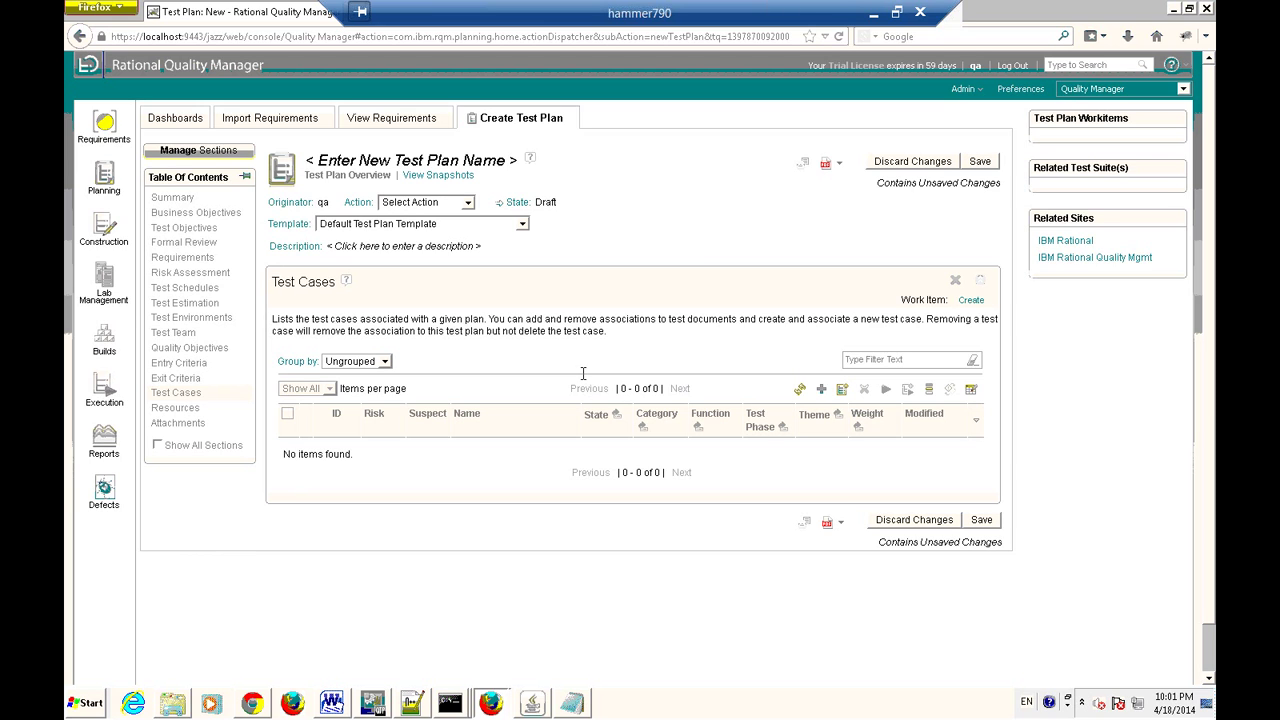
click(572, 704)
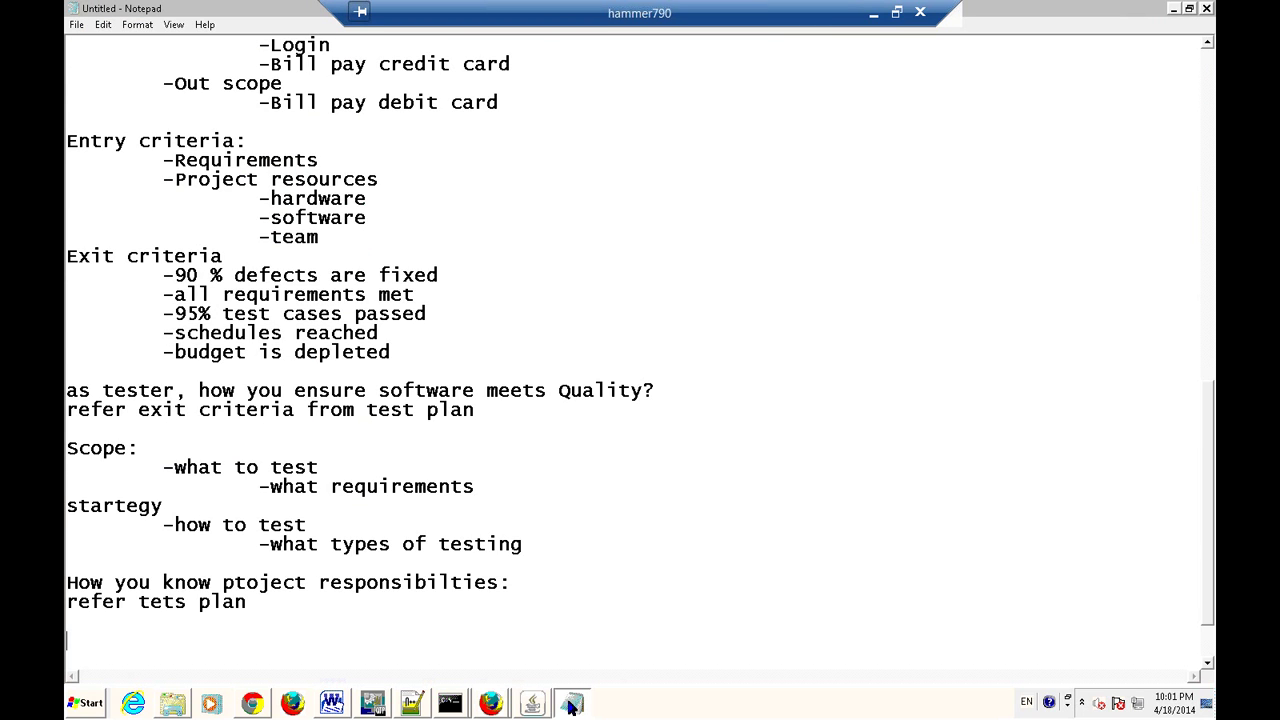
Replace the 't' in 'ptoject' with 'r' so the Notepad notes read 'project'.
click(247, 582)
key(BackSpace)
text(r)
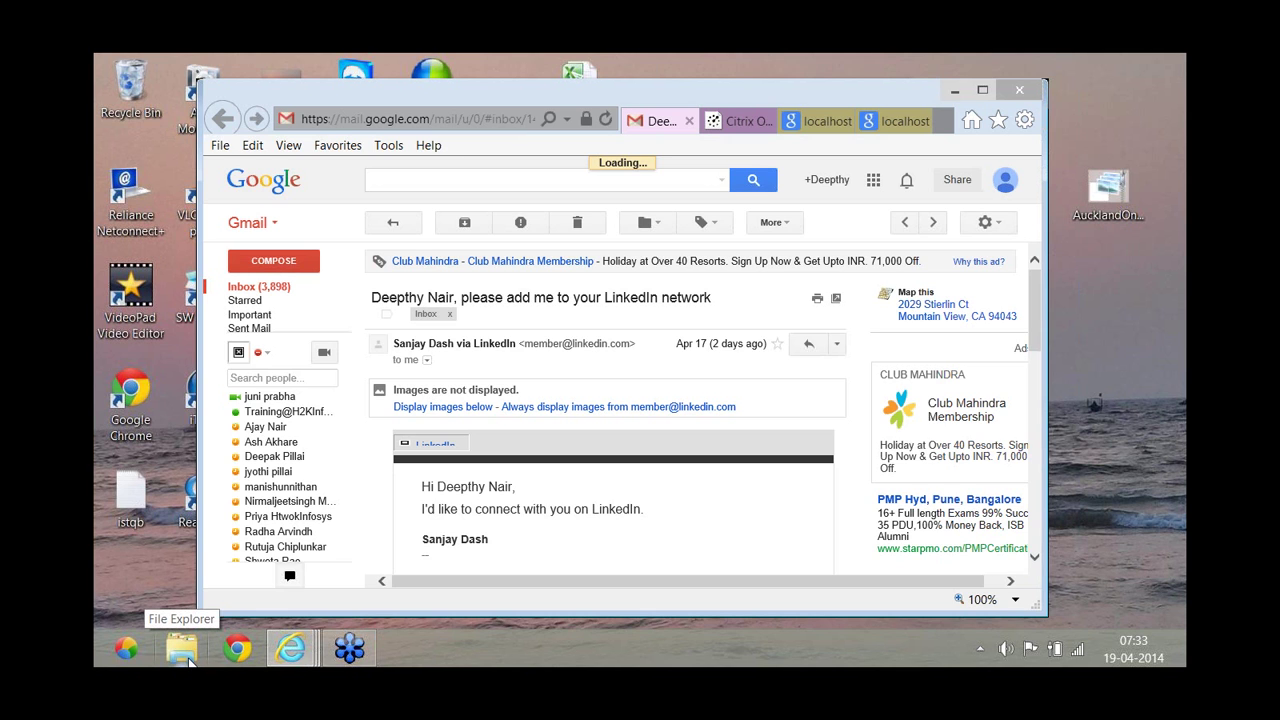
Browse to C:\Program Files (x86)\IBM to show IBMIMShared, Installation Manager and RQM20.
click(187, 663)
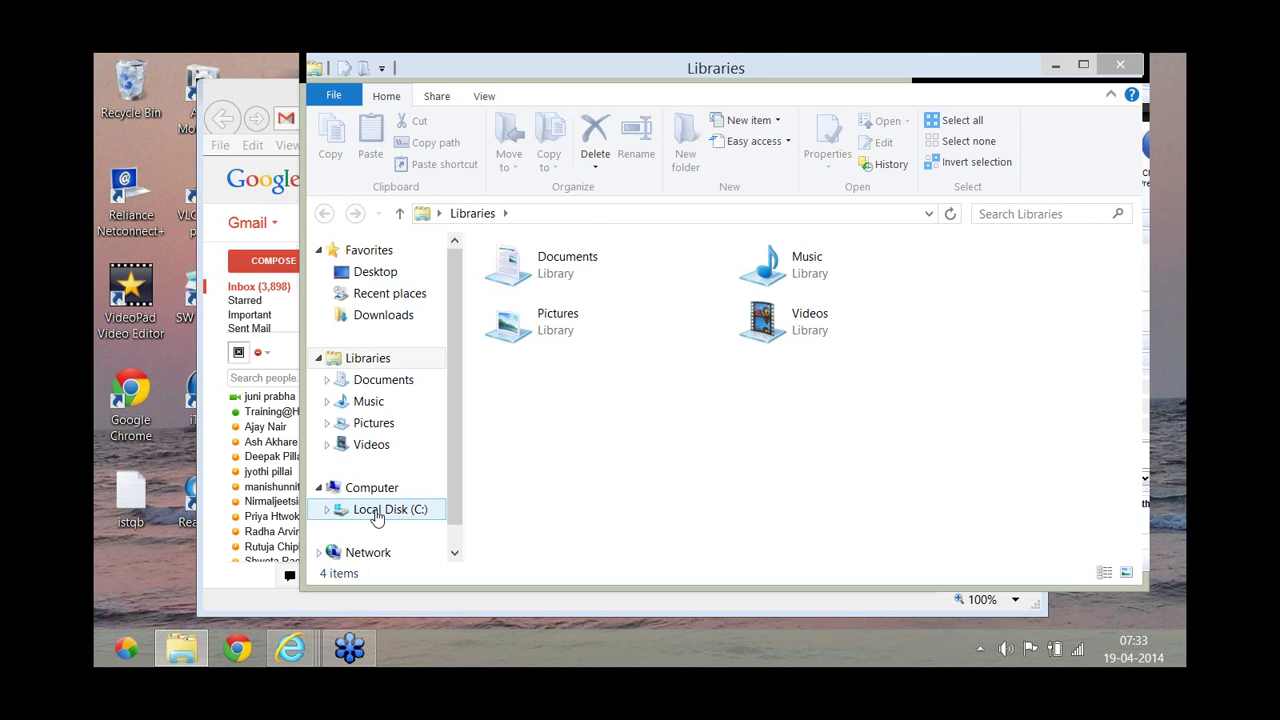
click(376, 511)
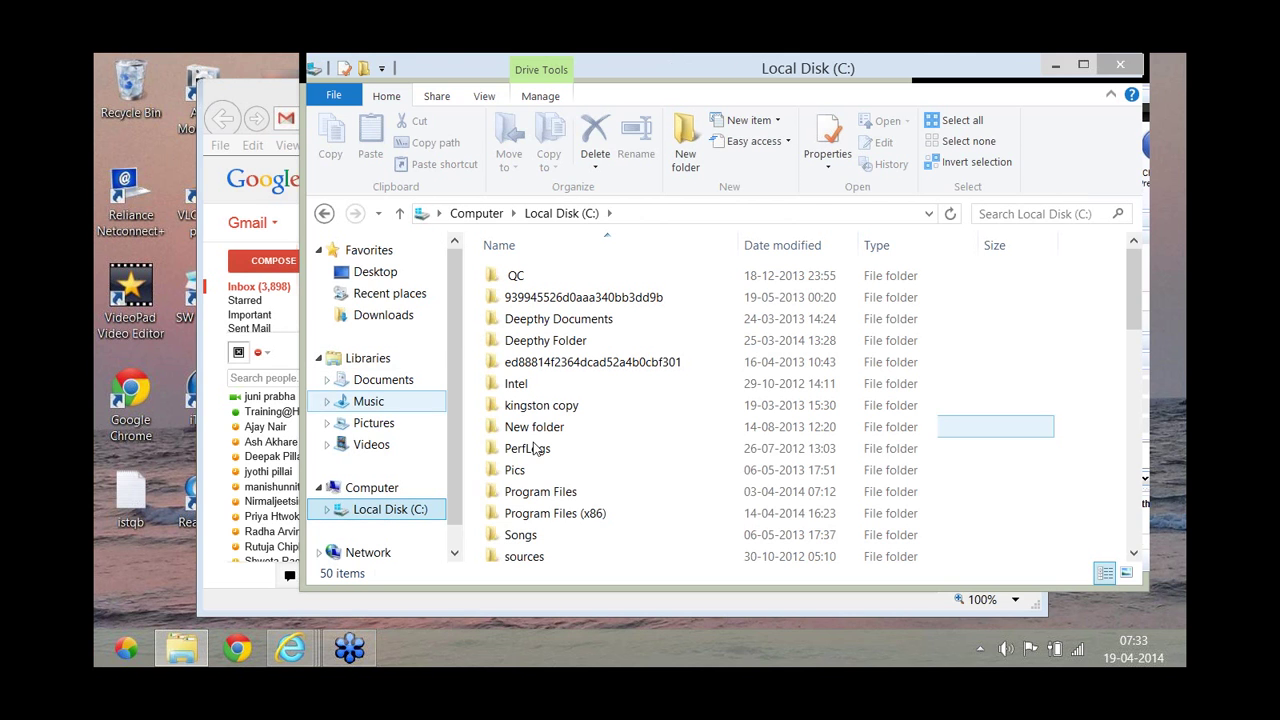
click(548, 515)
double_click(548, 515)
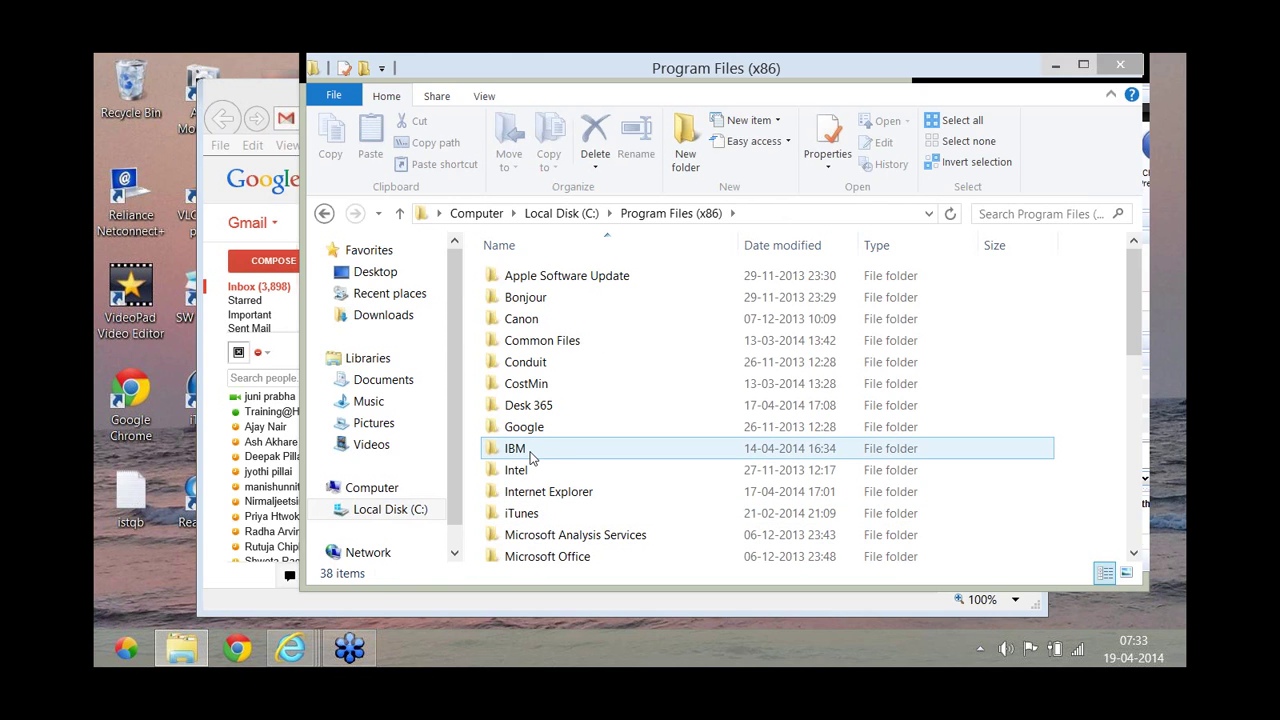
double_click(530, 456)
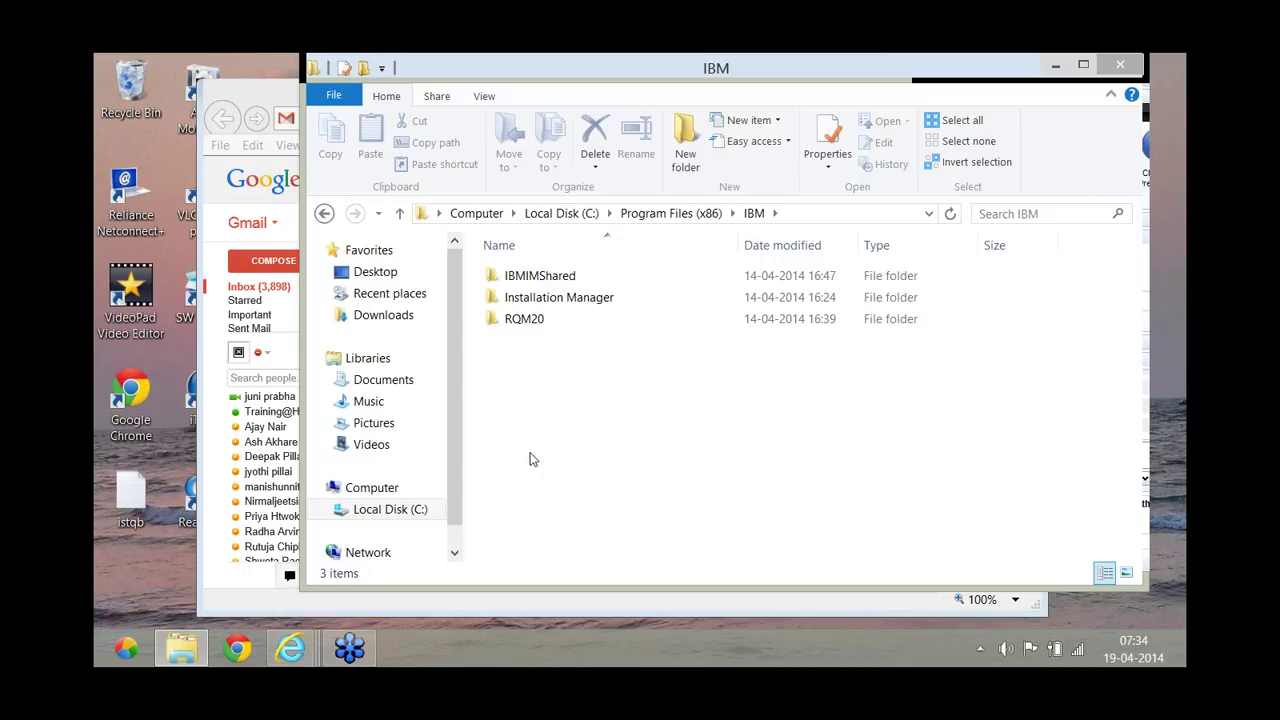
mouse_move(182, 648)
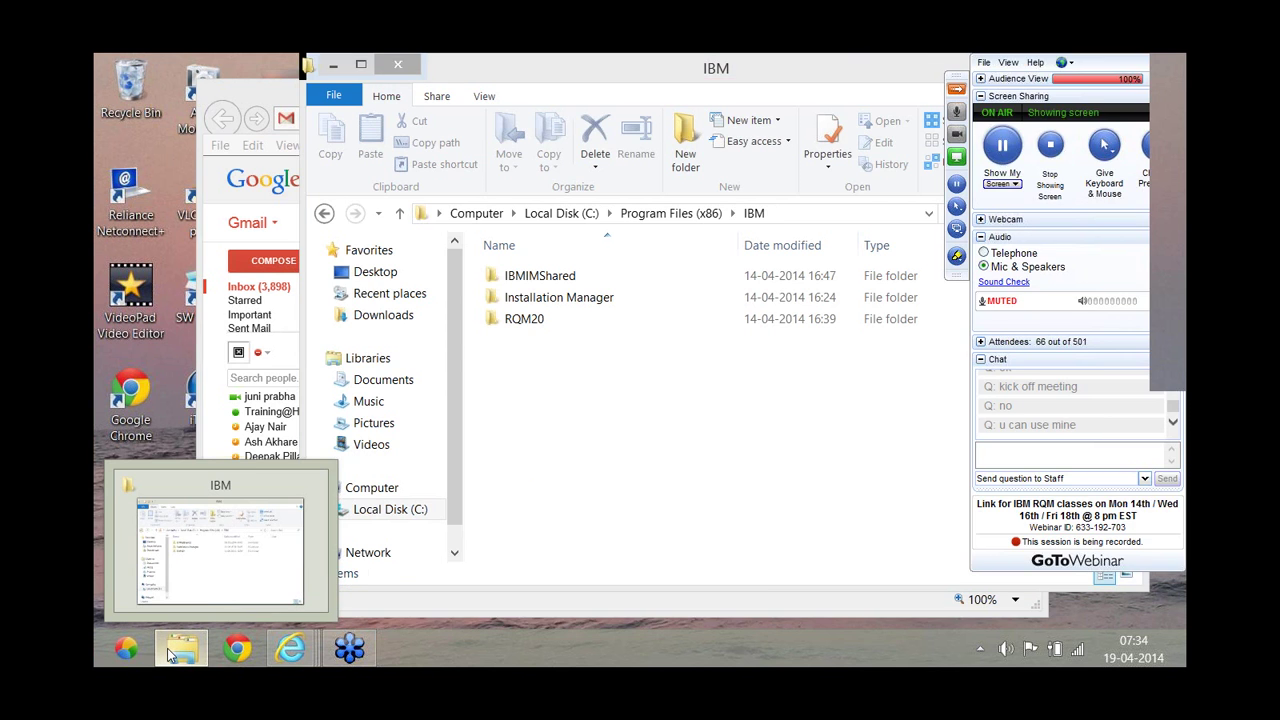
click(167, 648)
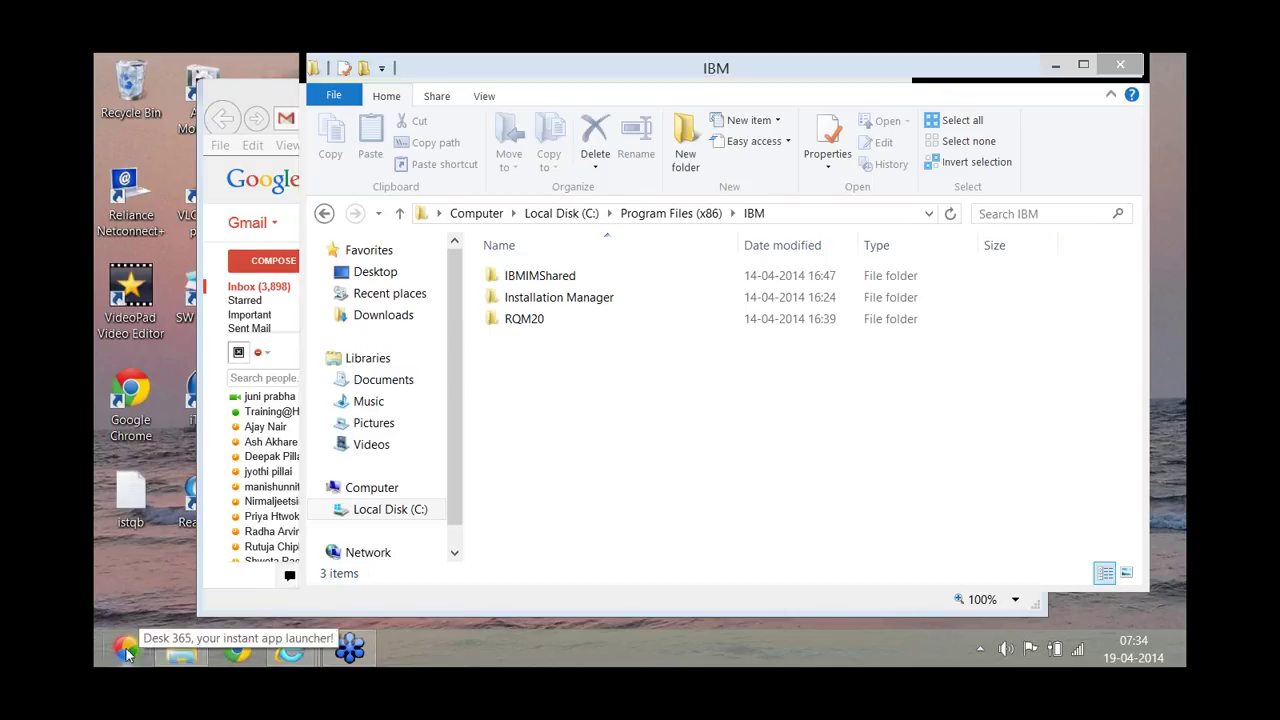
From Desk 365's IBM Rational Quality Manager program group, launch RQM, then Start AppScan Tester Edition Adapter.
click(126, 650)
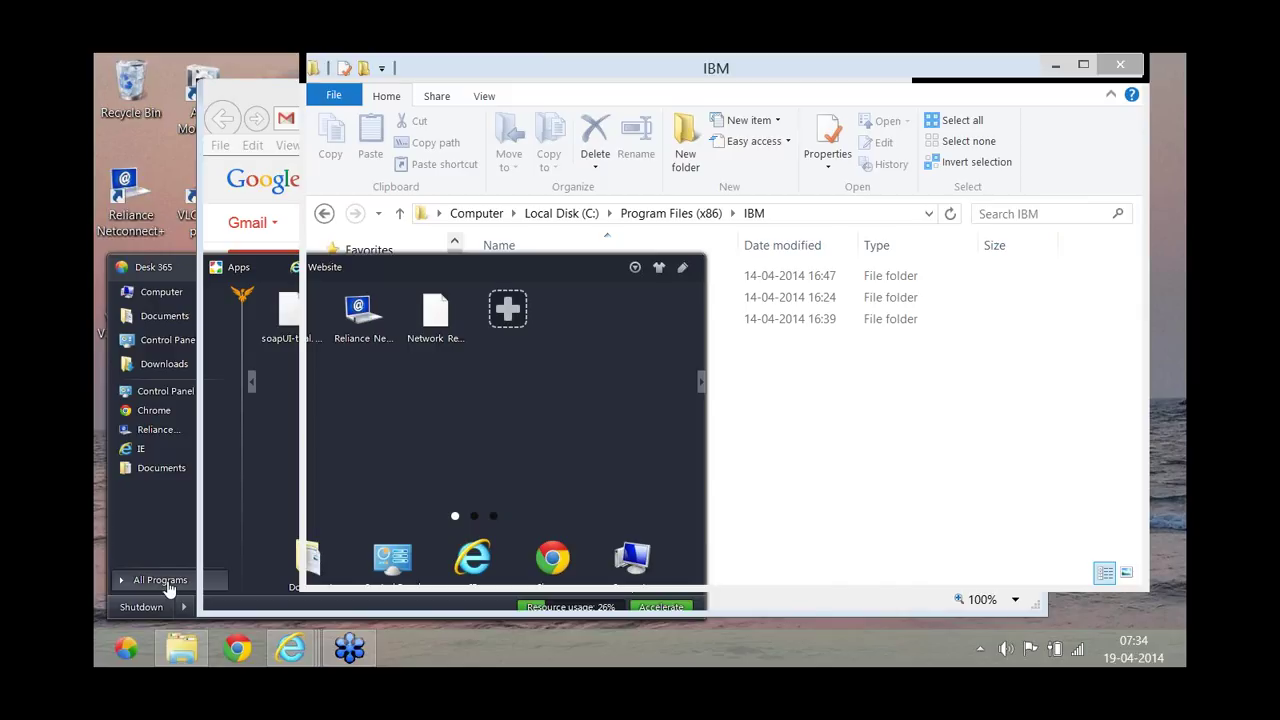
click(168, 584)
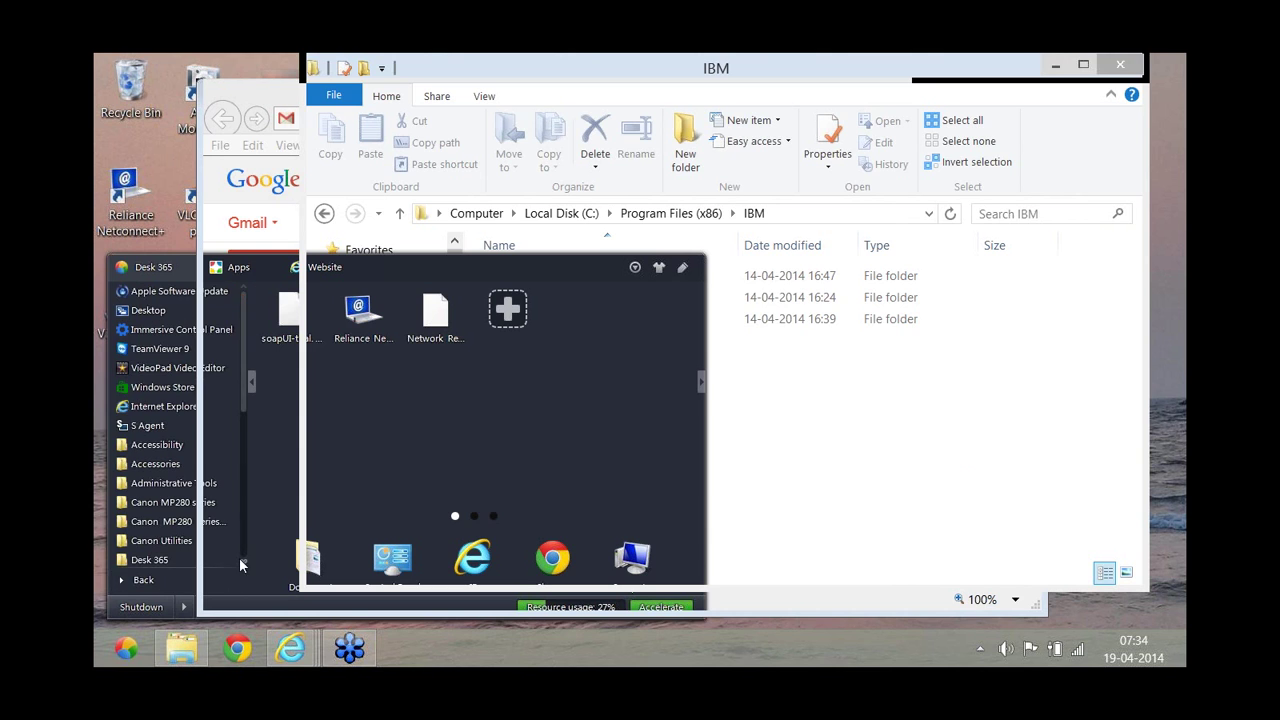
scroll(243, 560, down, 6)
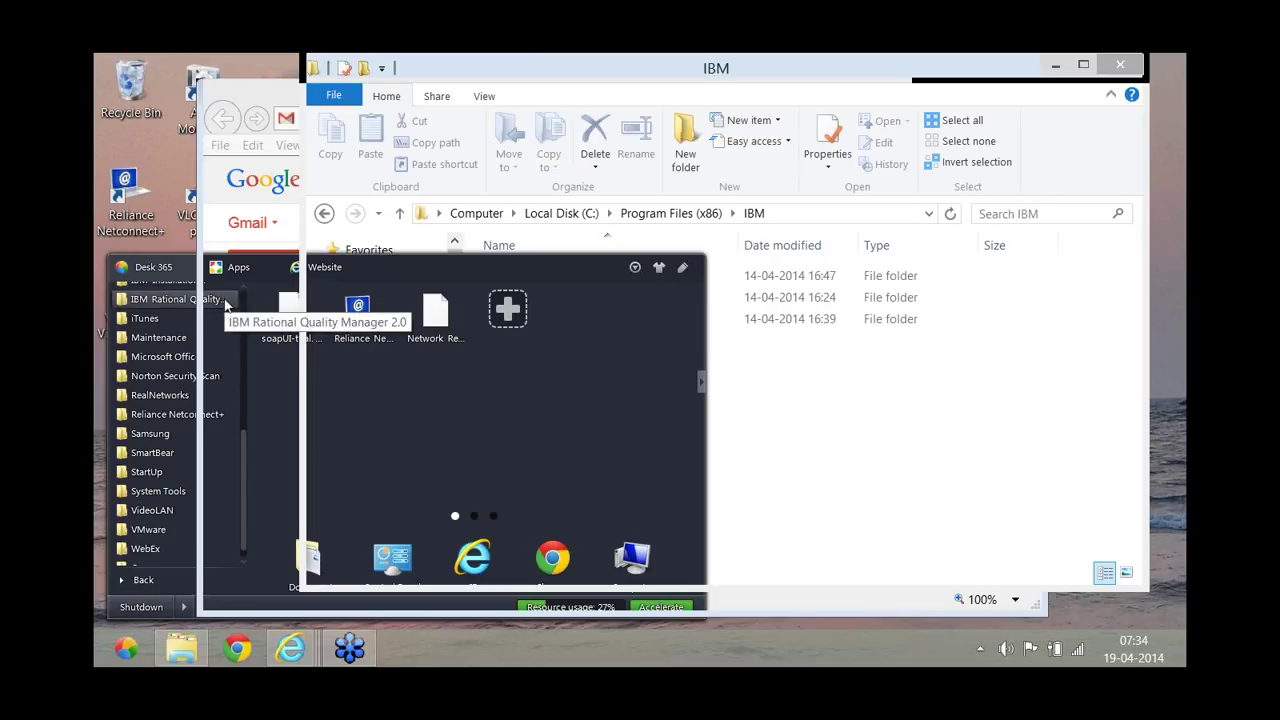
click(225, 301)
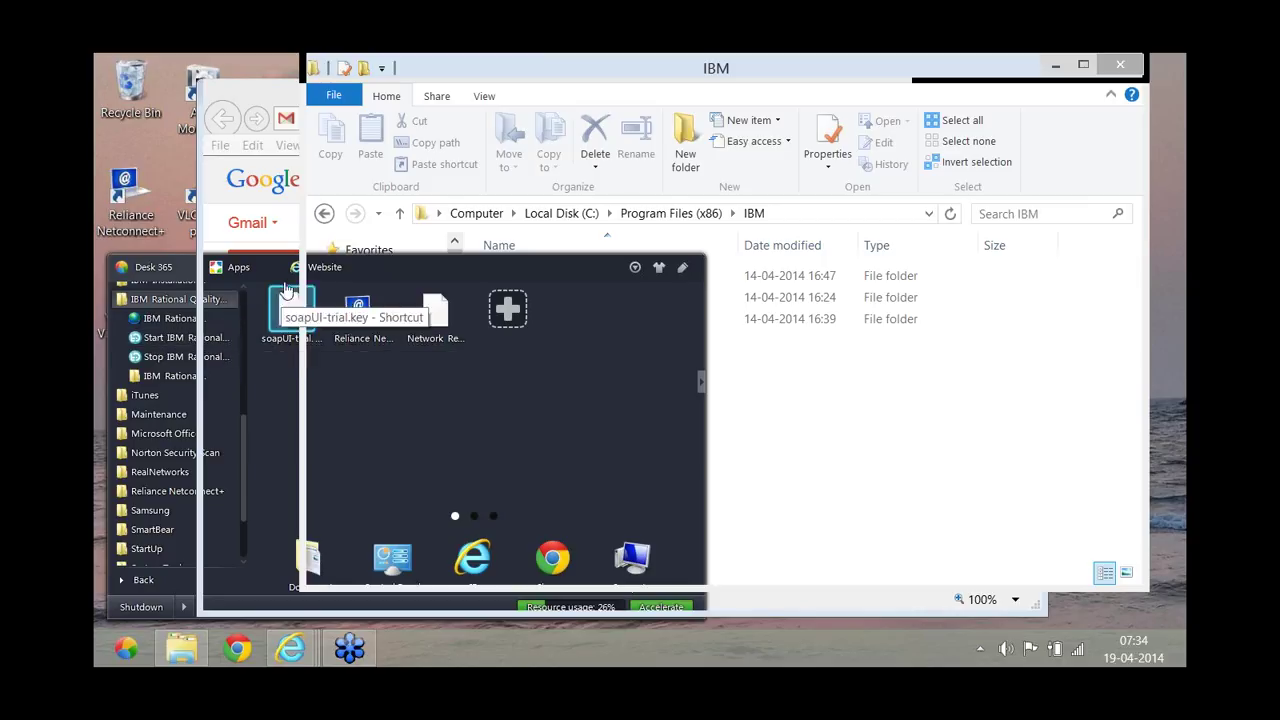
click(318, 267)
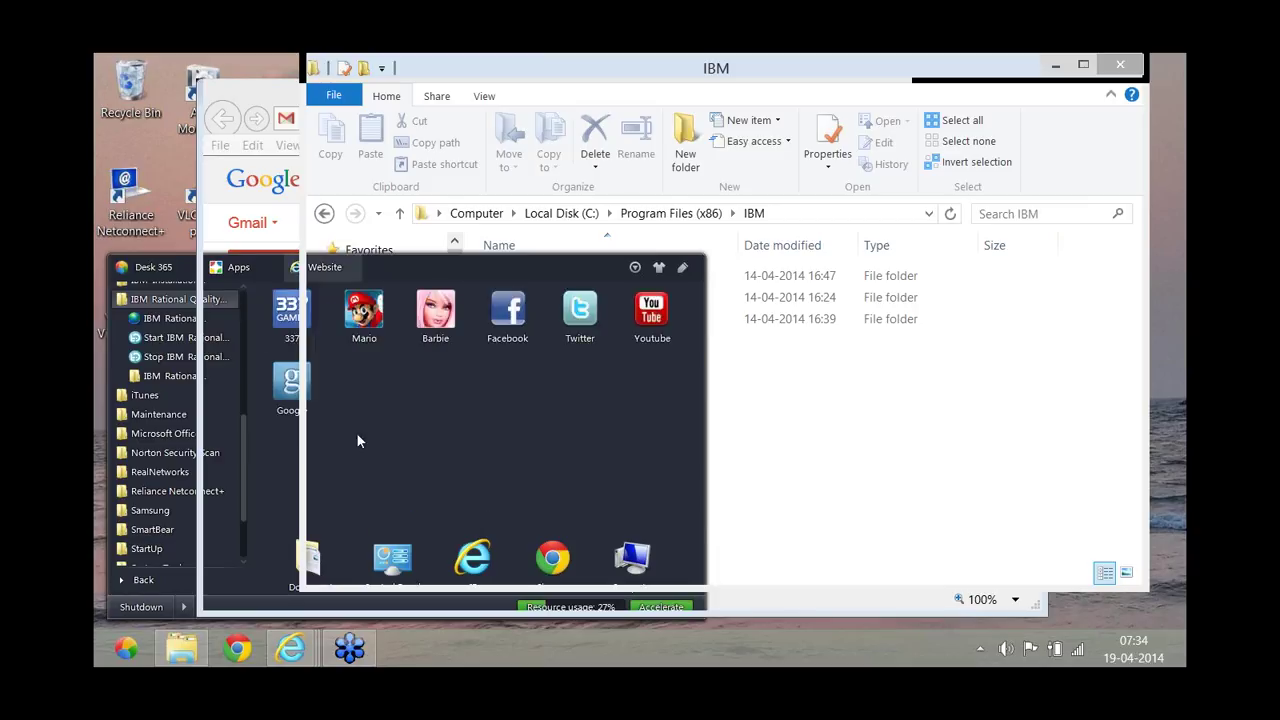
click(187, 318)
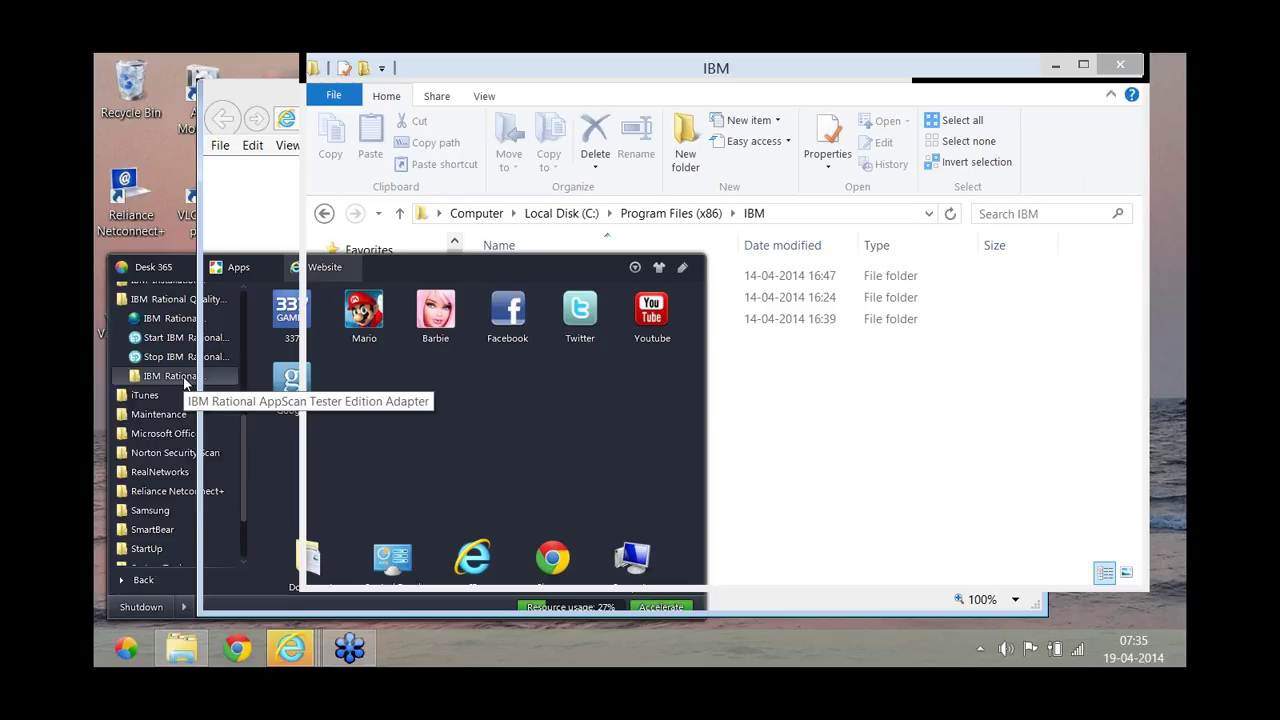
click(184, 380)
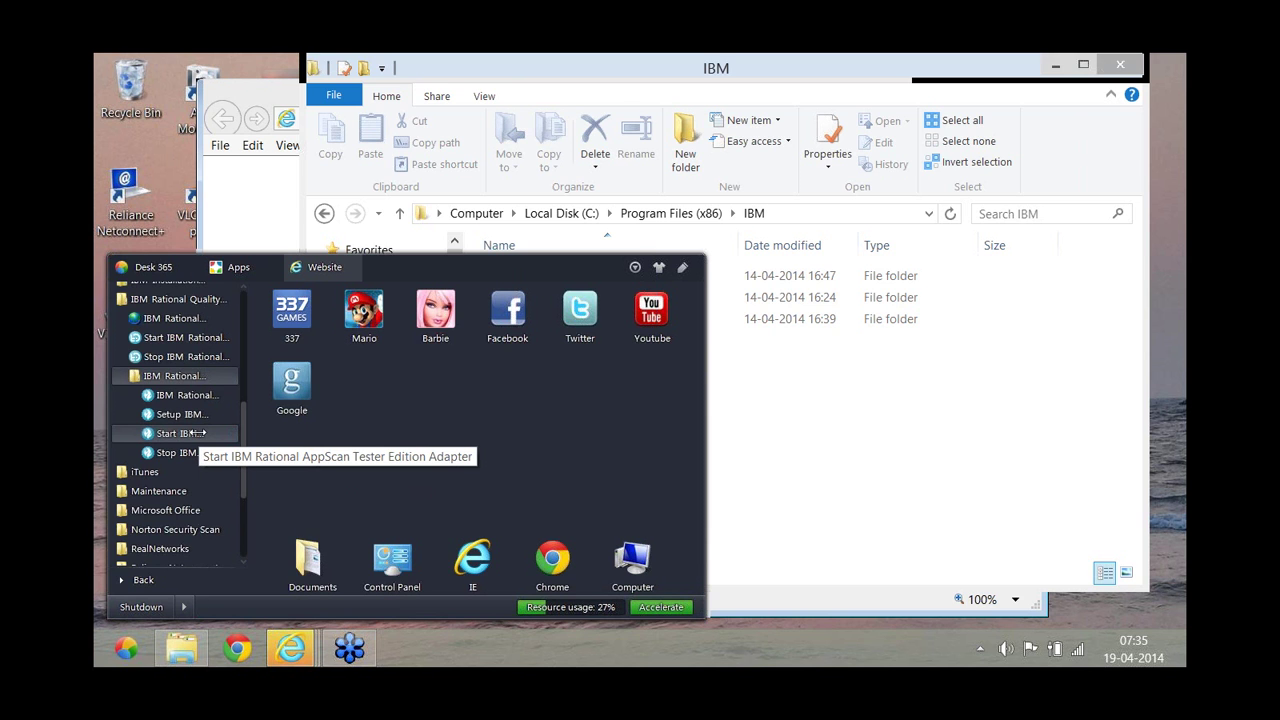
click(197, 433)
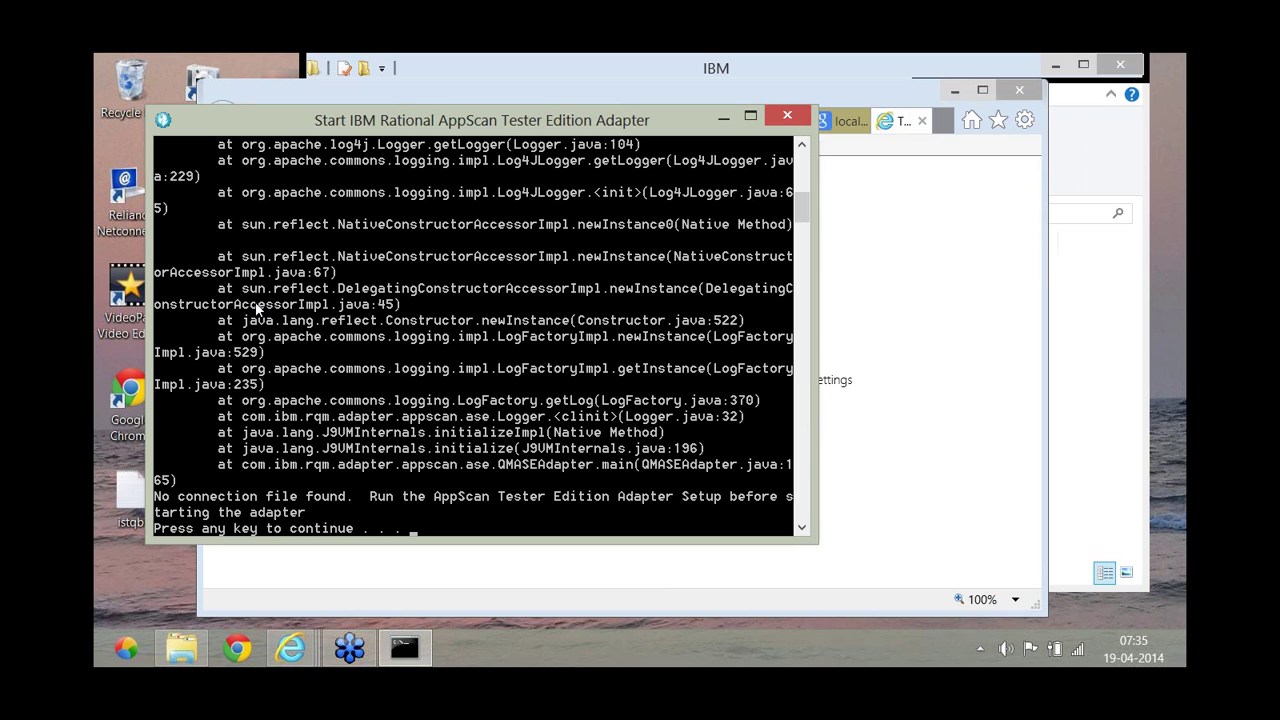
Minimize the failed Start Adapter console and launch Setup IBM Rational AppScan Tester Edition Adapter.
click(722, 117)
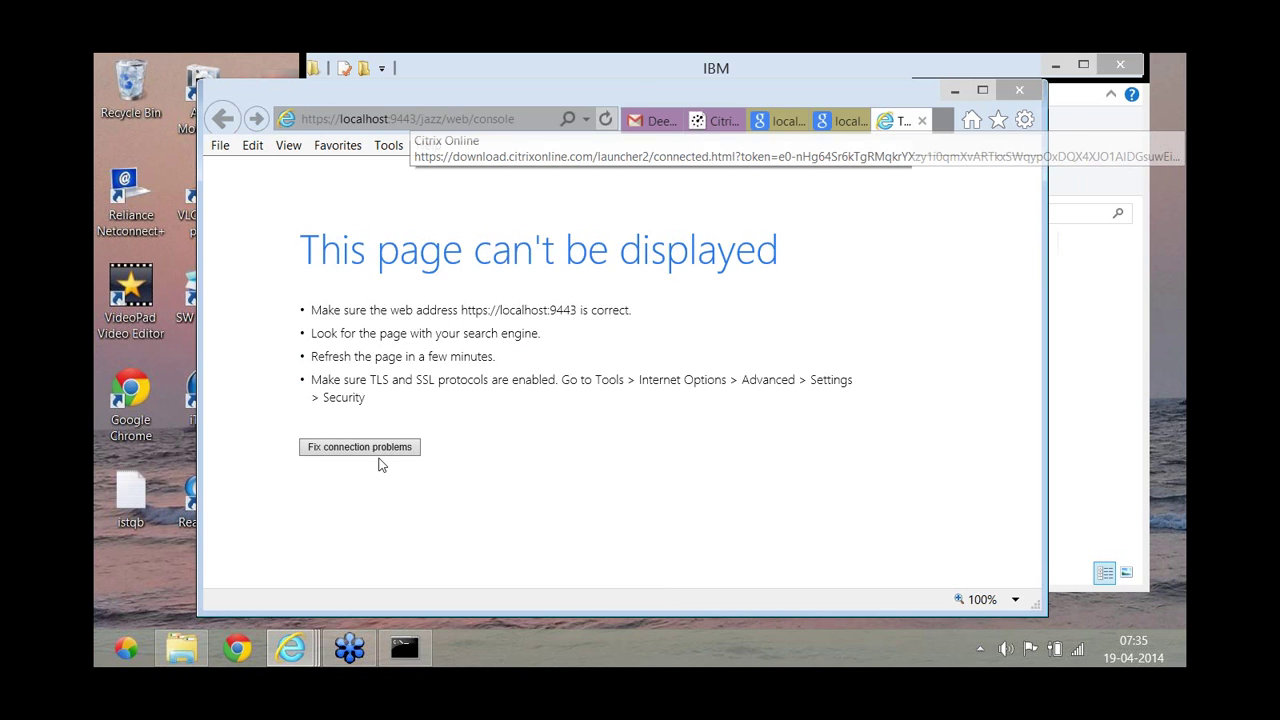
click(128, 649)
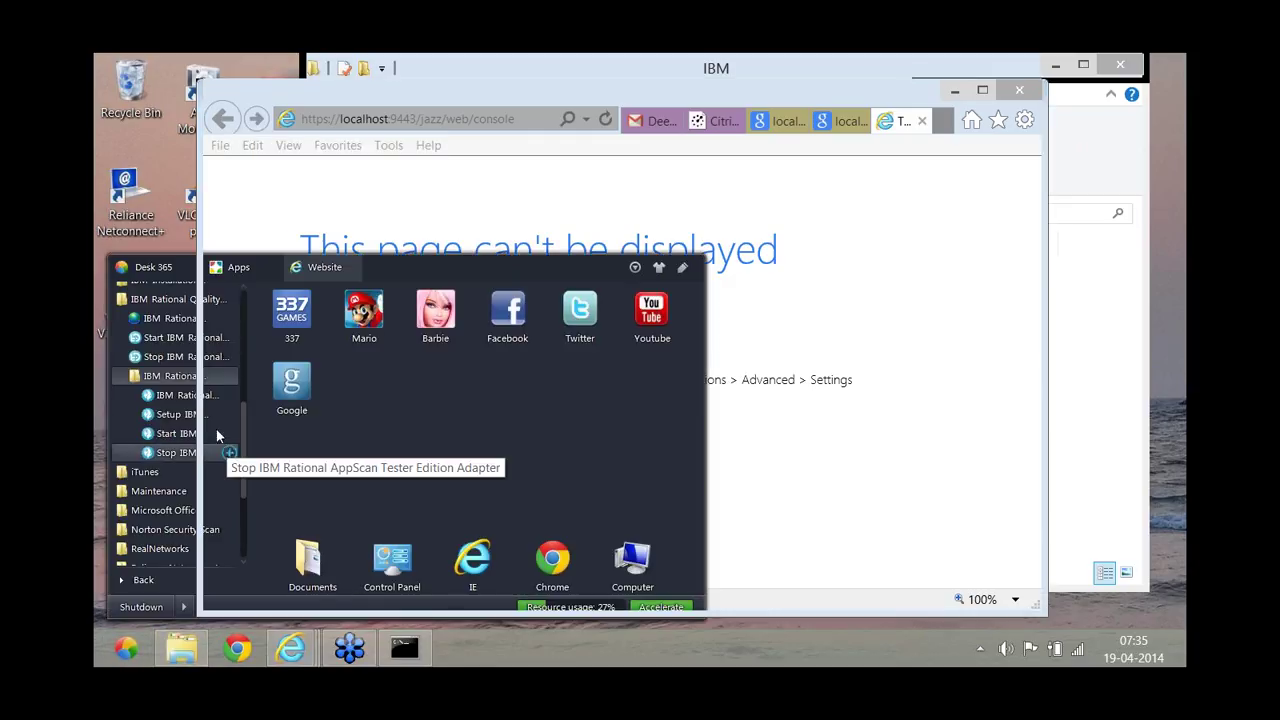
click(213, 417)
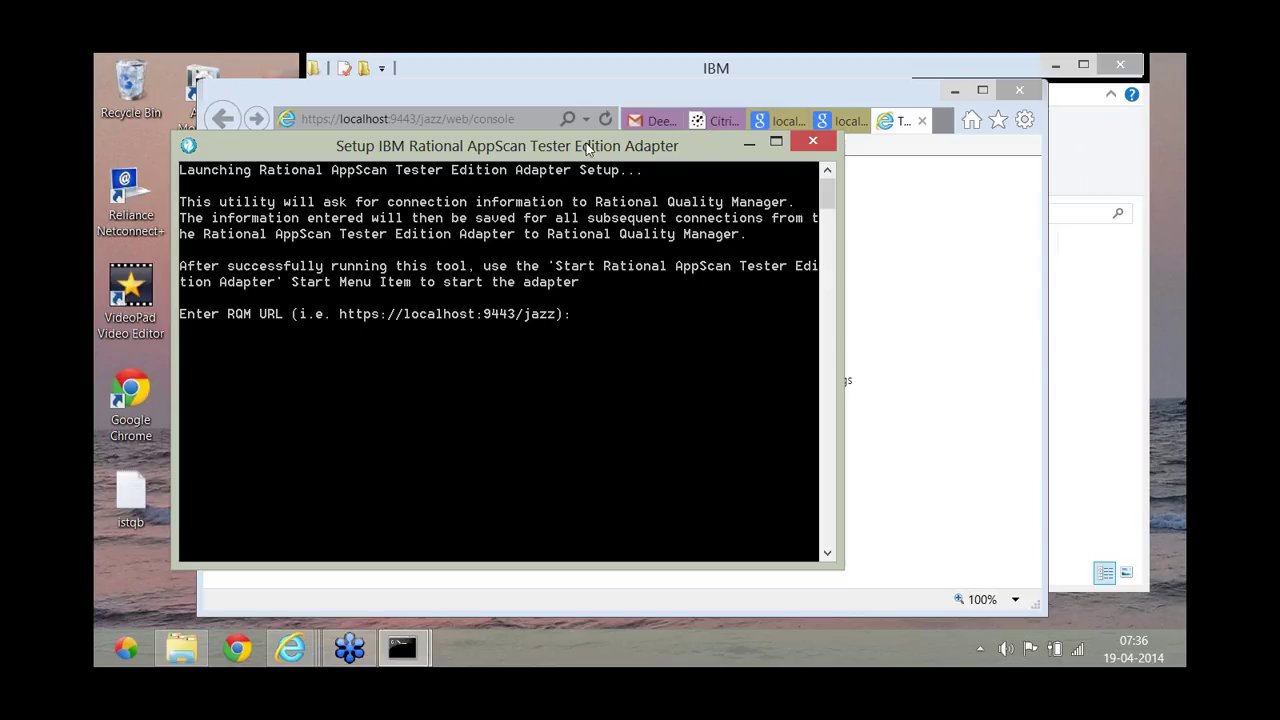
click(556, 120)
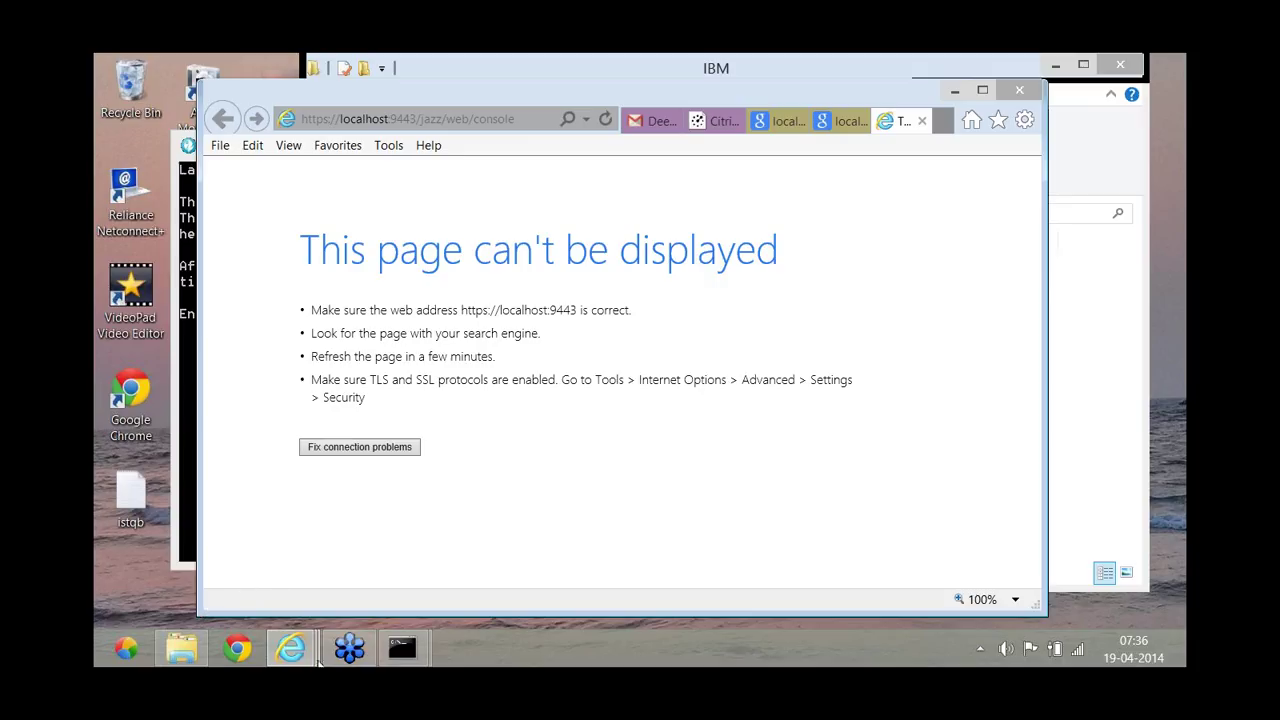
click(391, 651)
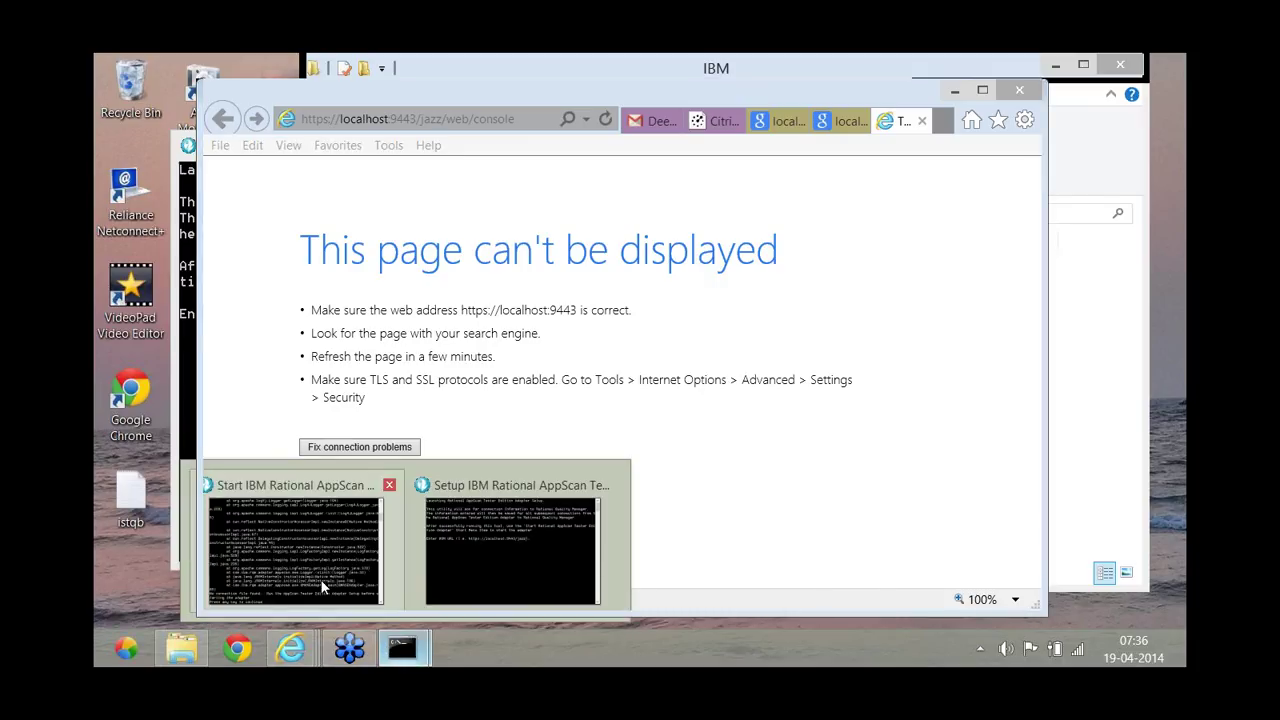
mouse_move(323, 587)
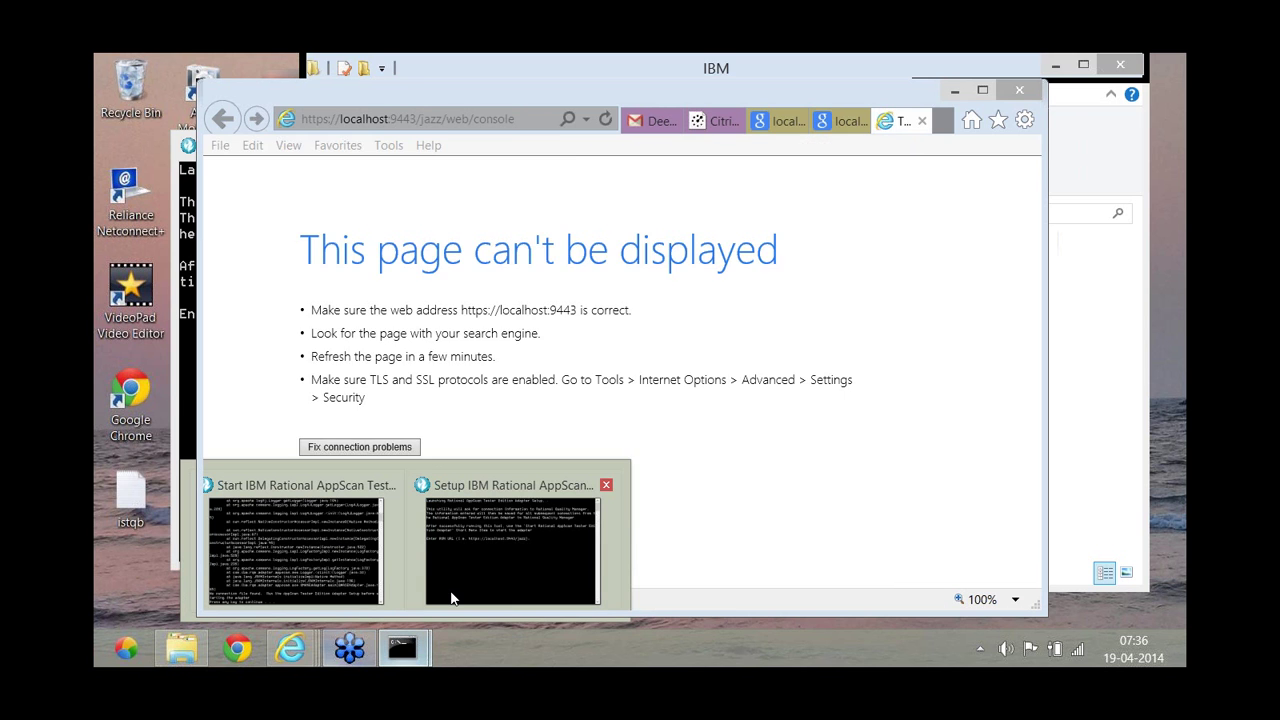
click(479, 558)
text(h)
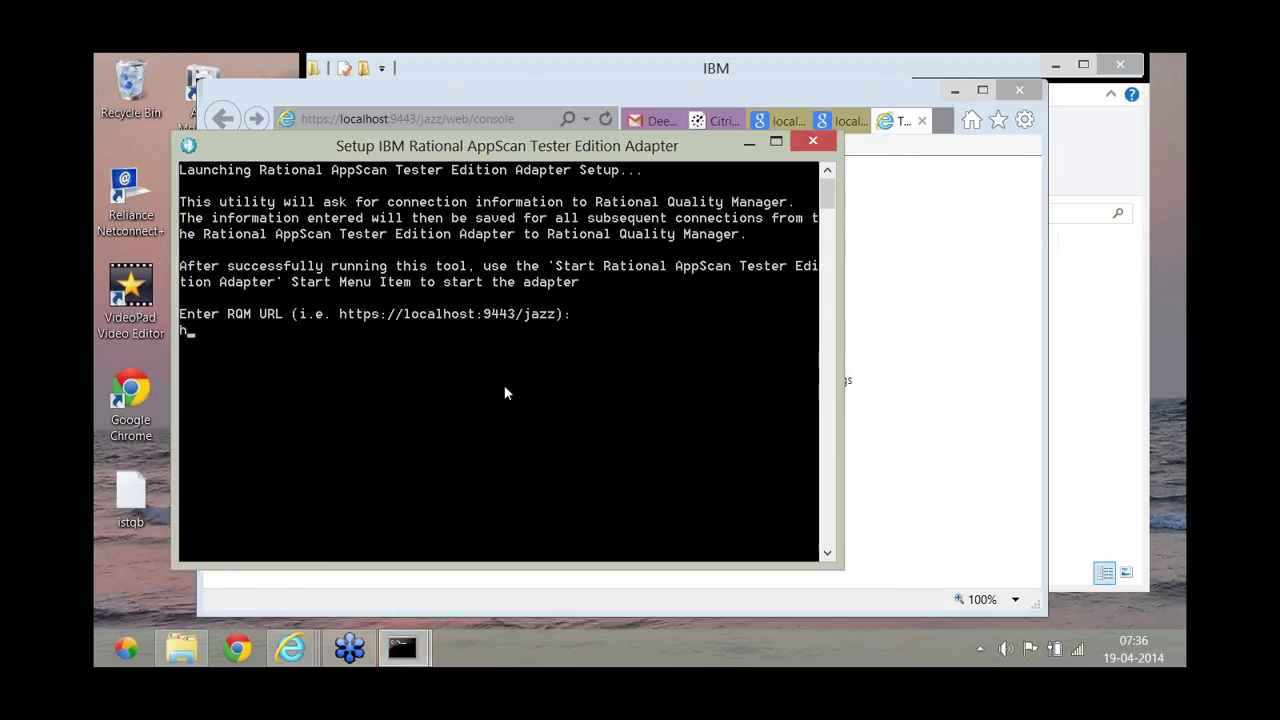
text(ttps:://localhost:)
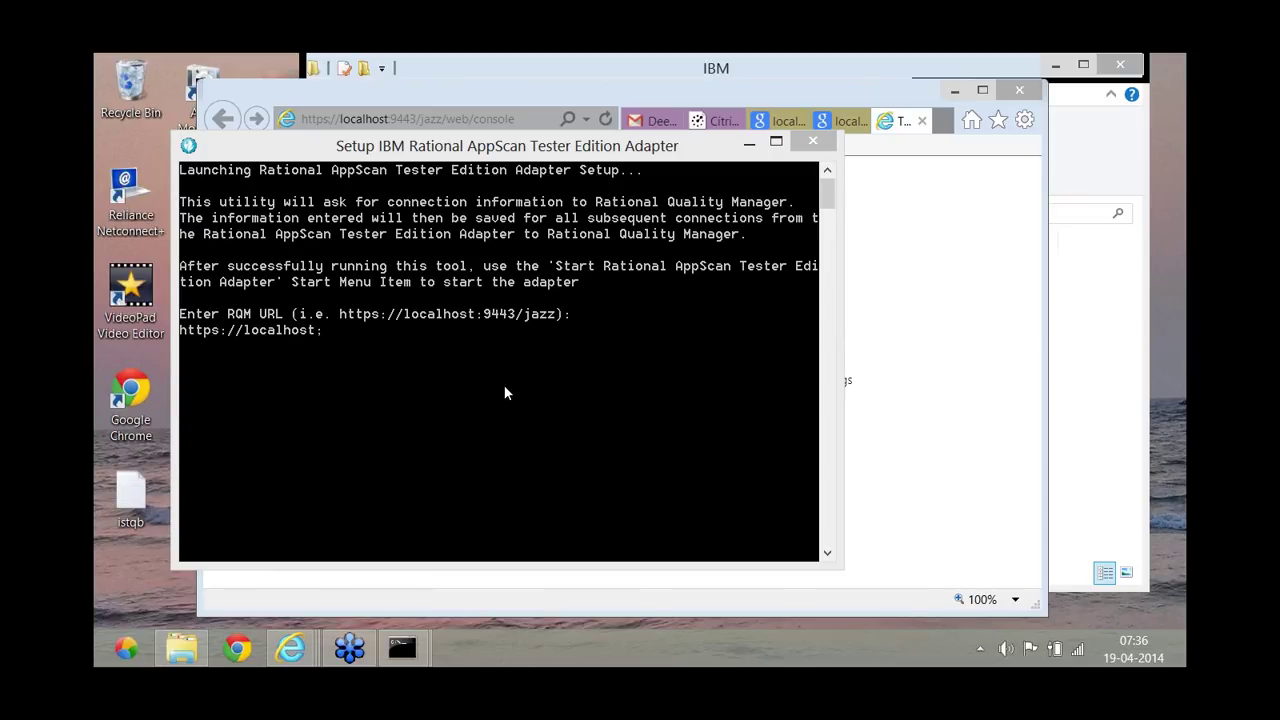
click(329, 333)
key(BackSpace)
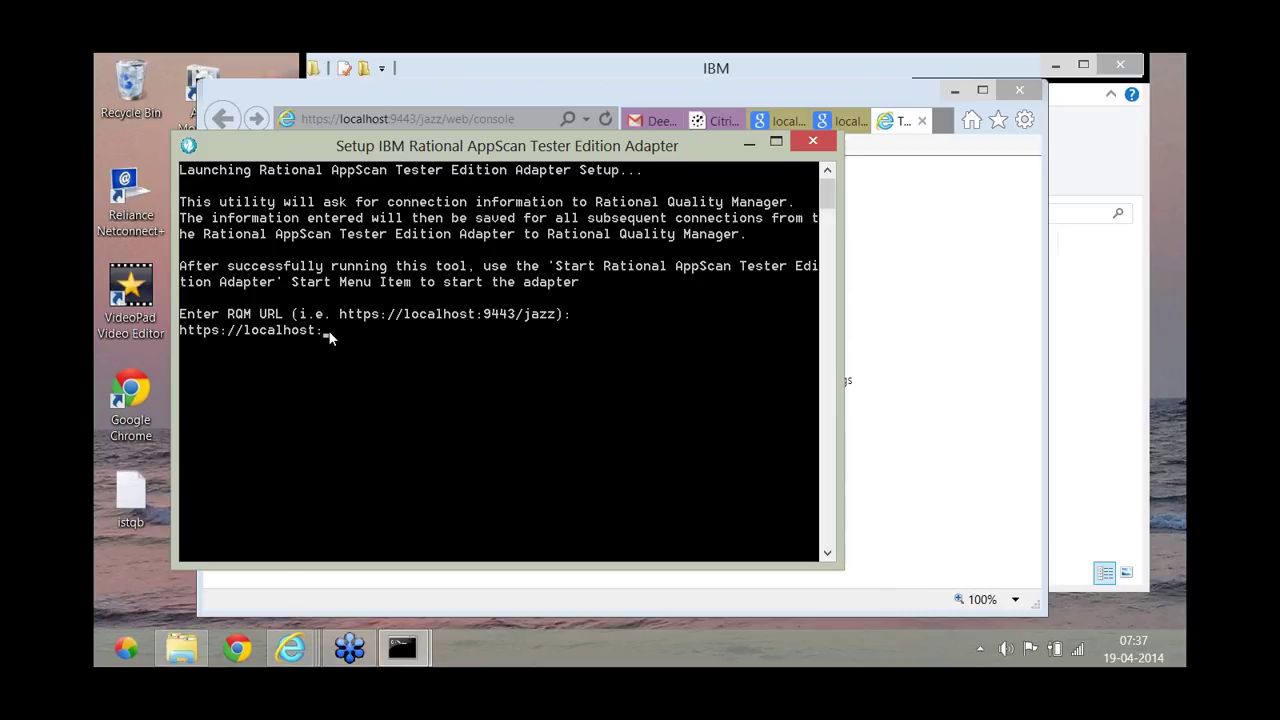
text(:9443/j)
key(BackSpace)
text(JAZZ)
key(BackSpace)
key(BackSpace)
key(BackSpace)
key(BackSpace)
text(jazz)
key(Return)
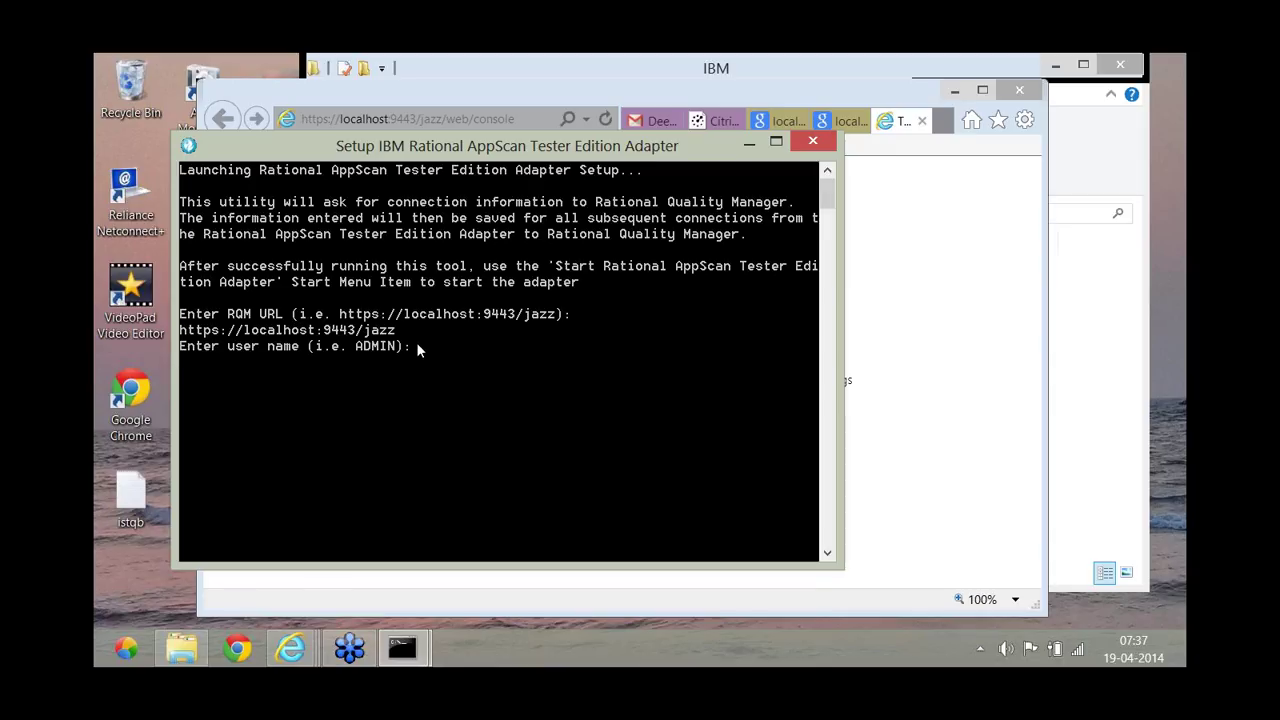
Submit the admin user name and password to finish the adapter setup.
text(ADMIN)
key(Return)
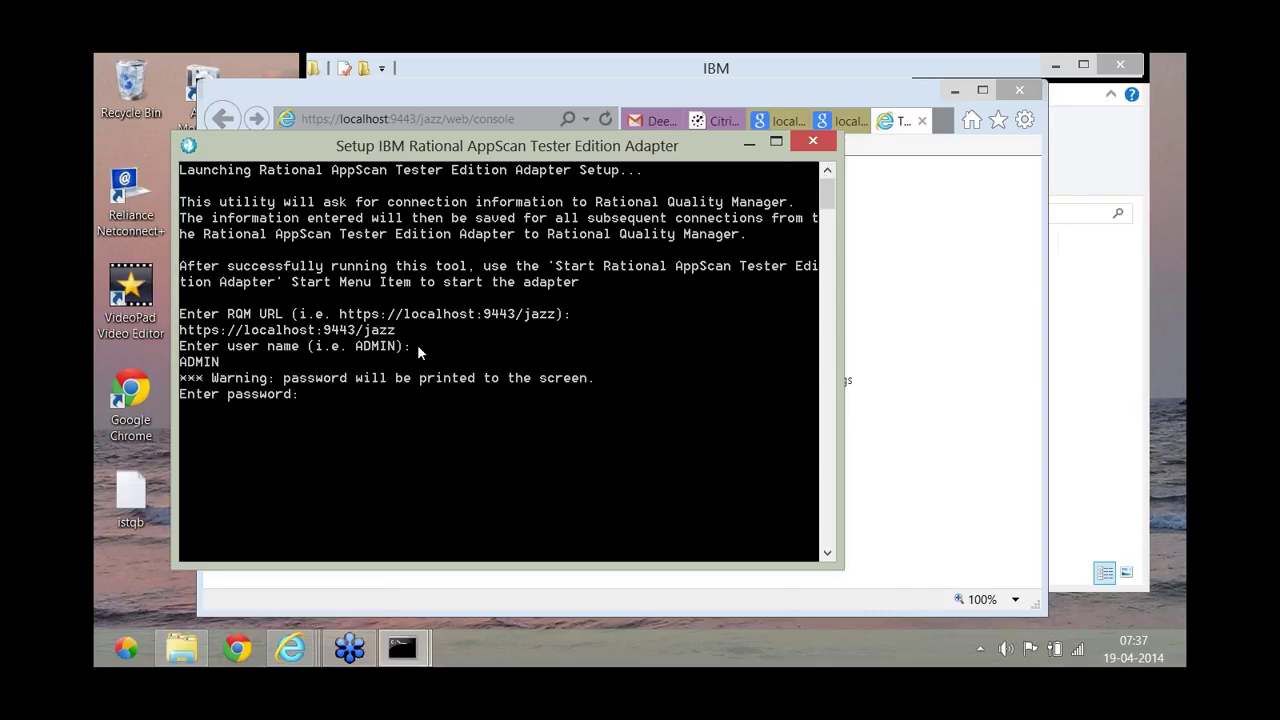
text(ADMIN)
key(Return)
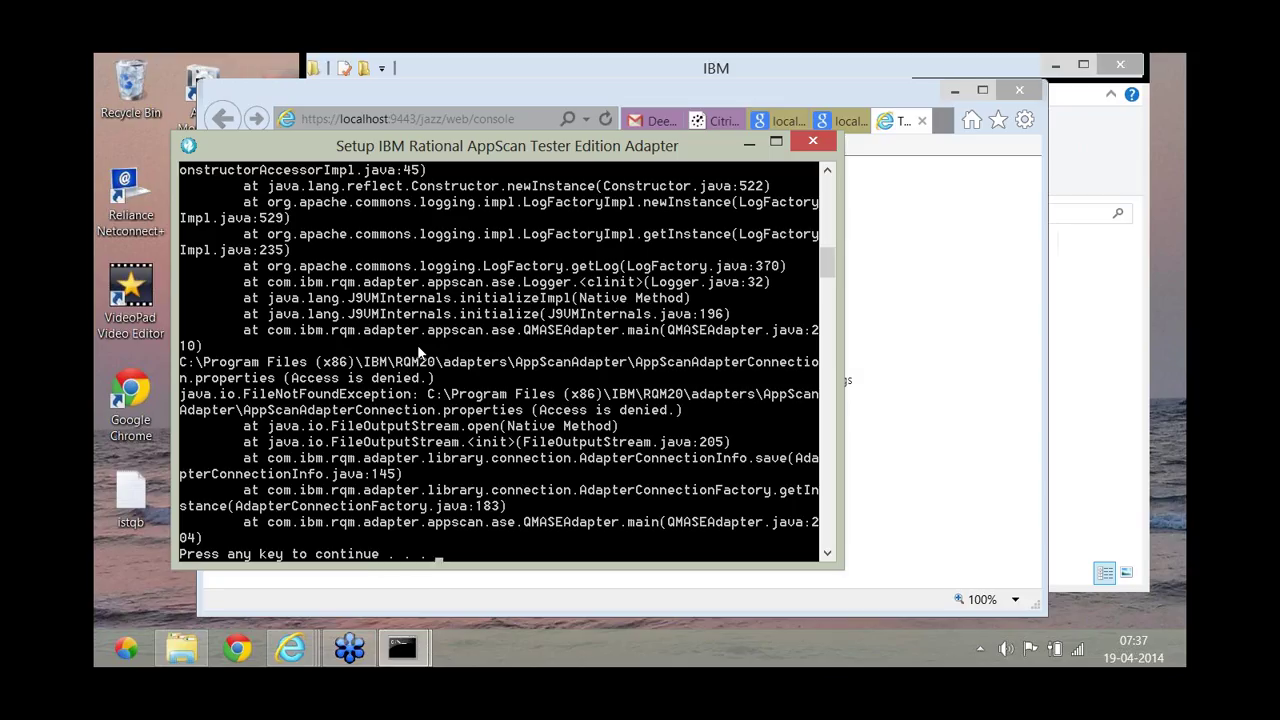
click(127, 649)
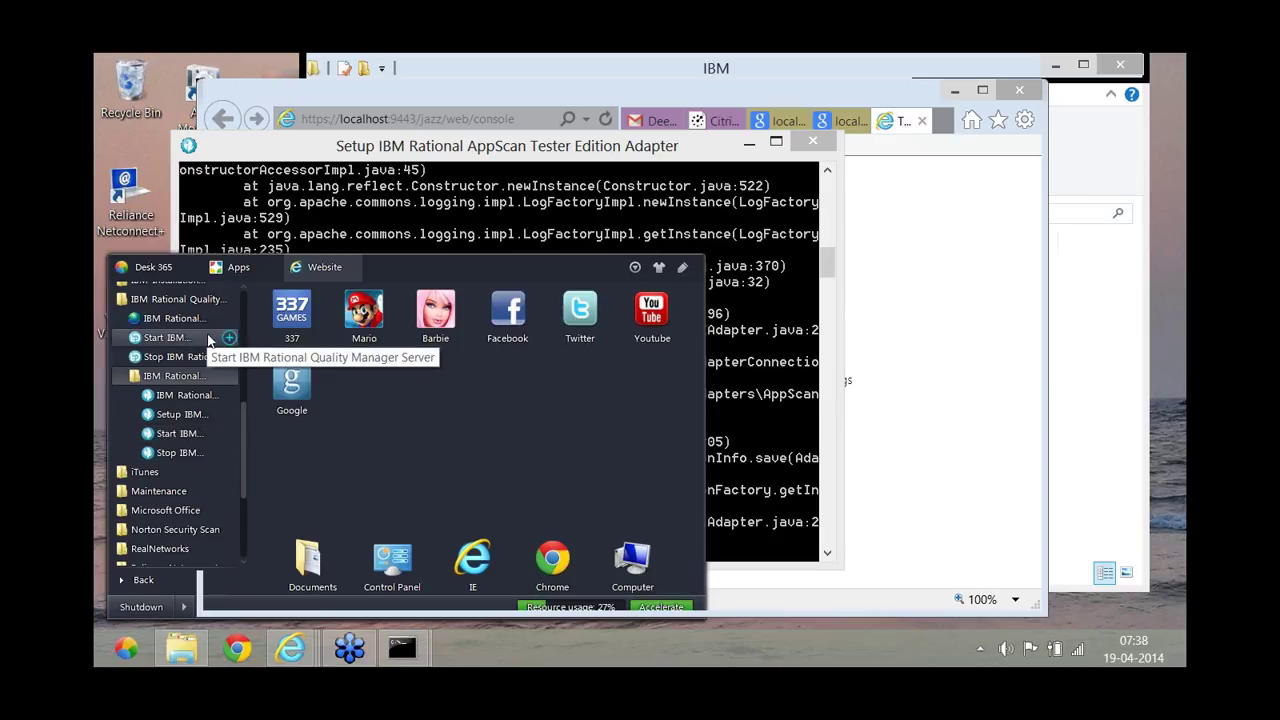
click(206, 341)
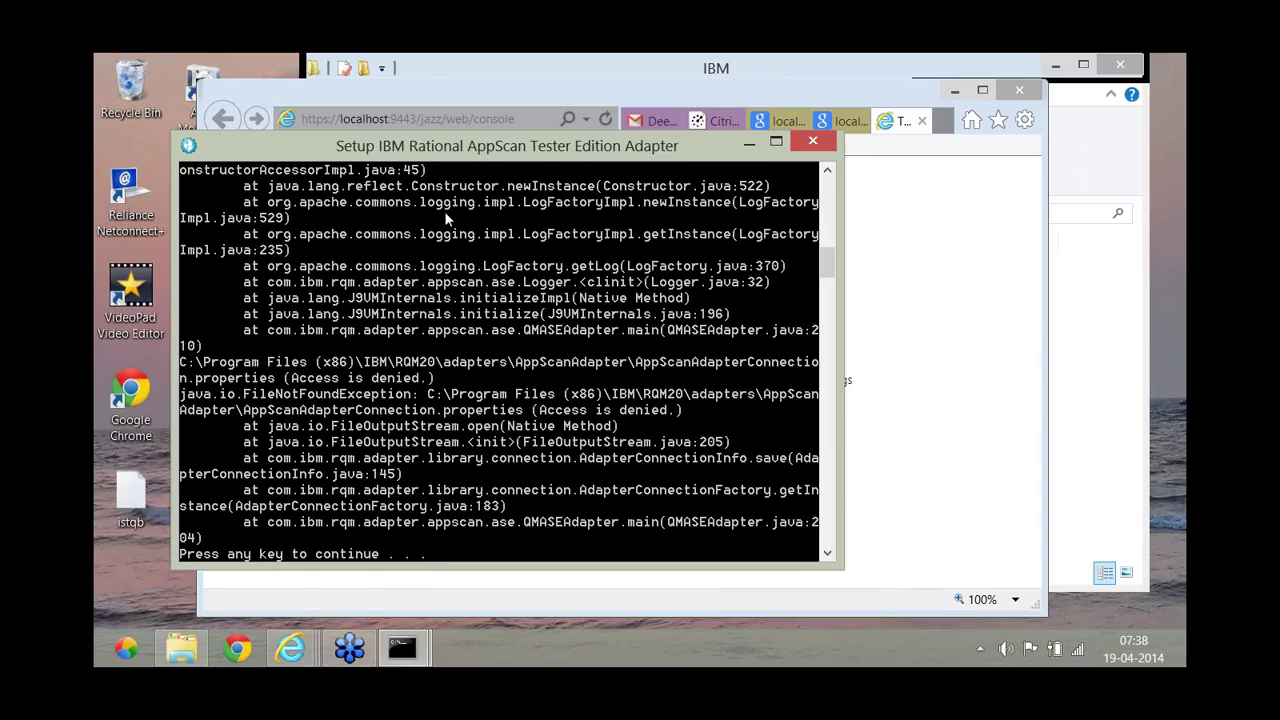
Minimize the setup console and reload the localhost:9443/jazz/web/console page five times in Internet Explorer.
click(751, 147)
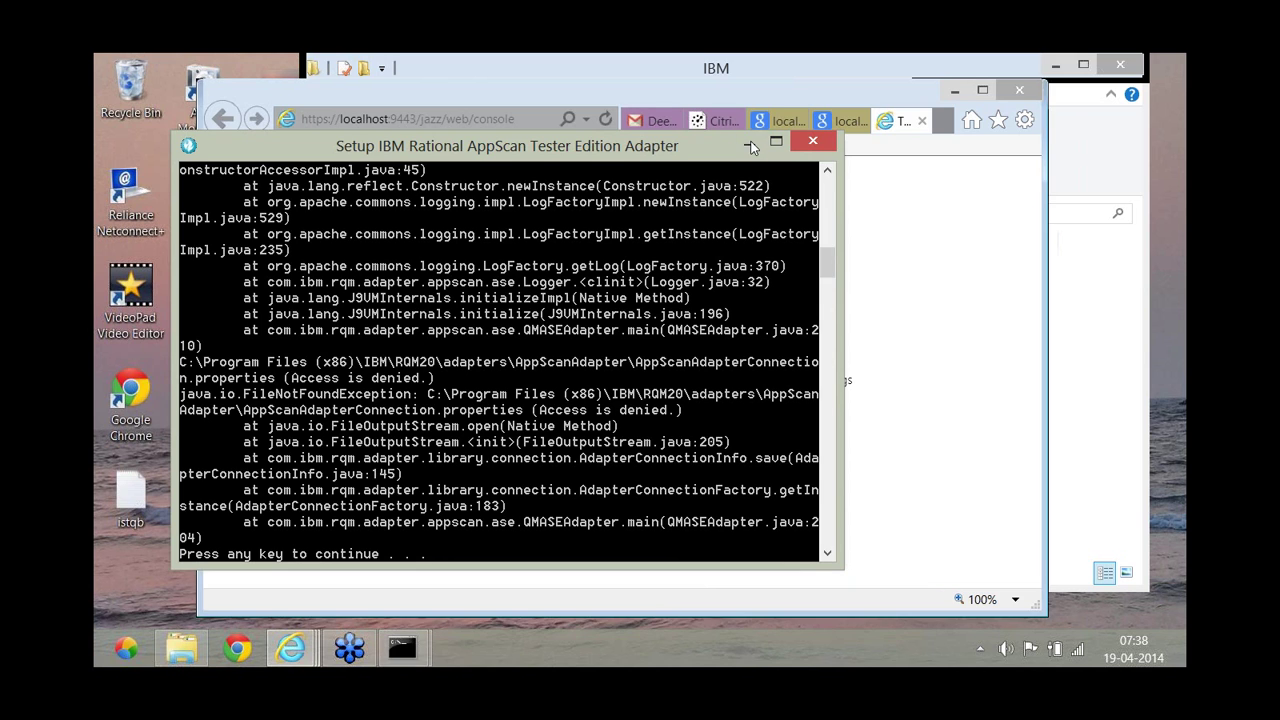
click(751, 147)
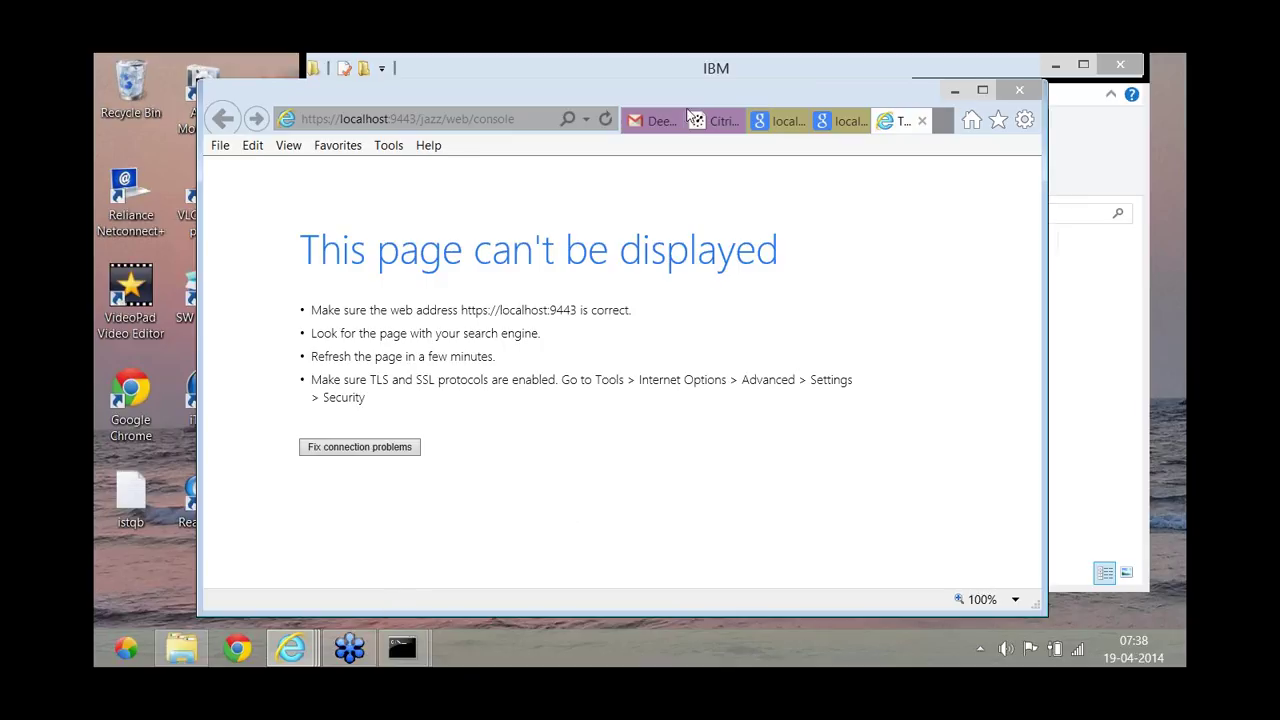
click(605, 128)
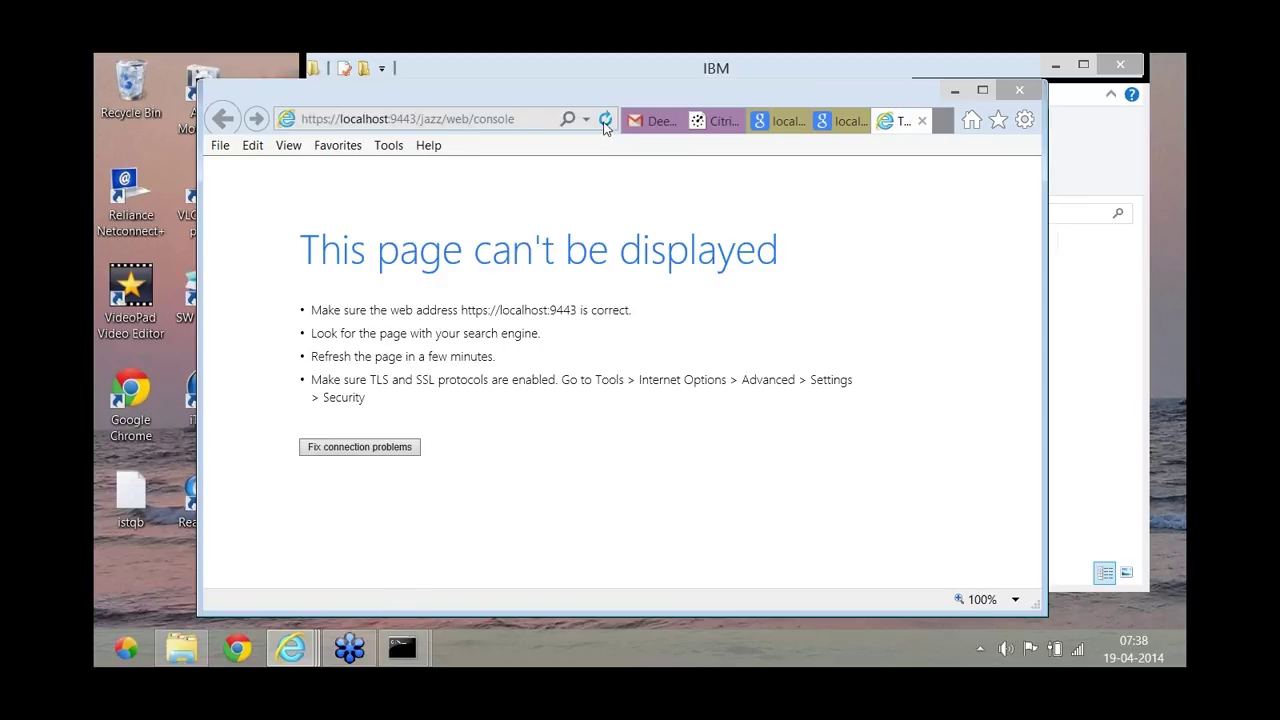
click(605, 127)
click(605, 127)
click(605, 127)
click(605, 127)
click(605, 120)
Compare the Start and Setup adapter consoles' error output, then close both consoles.
click(404, 652)
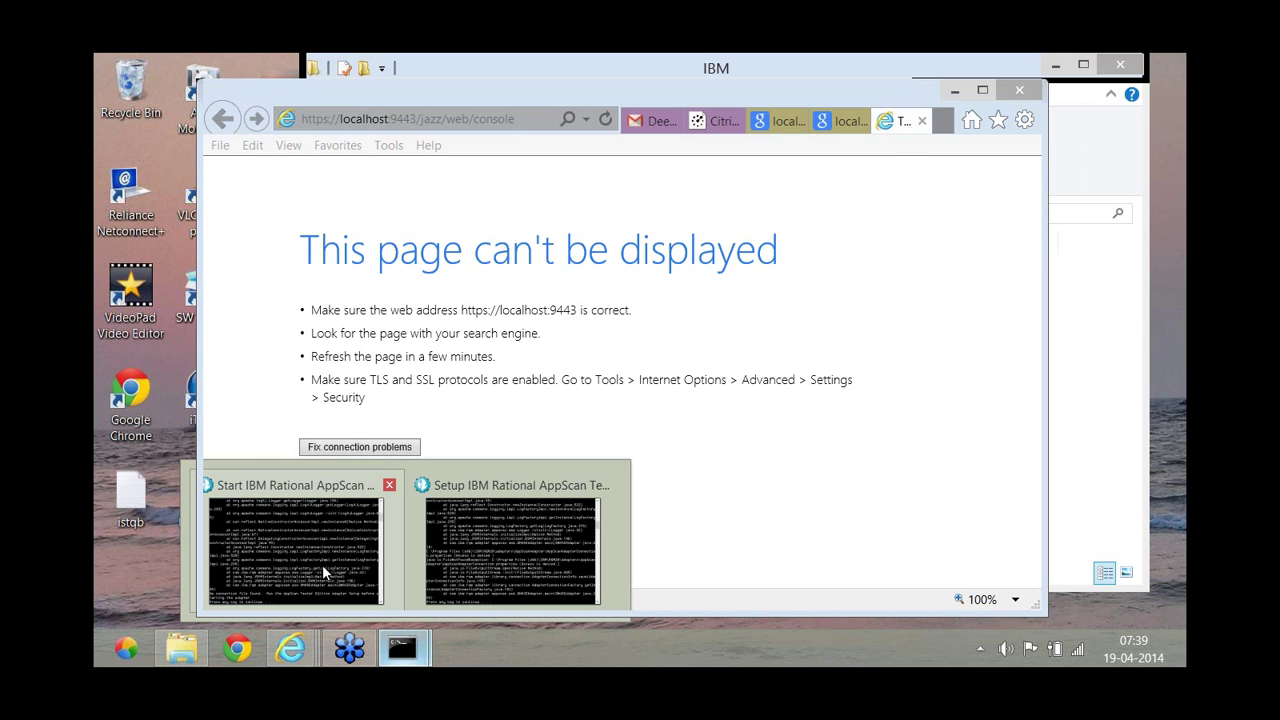
mouse_move(322, 564)
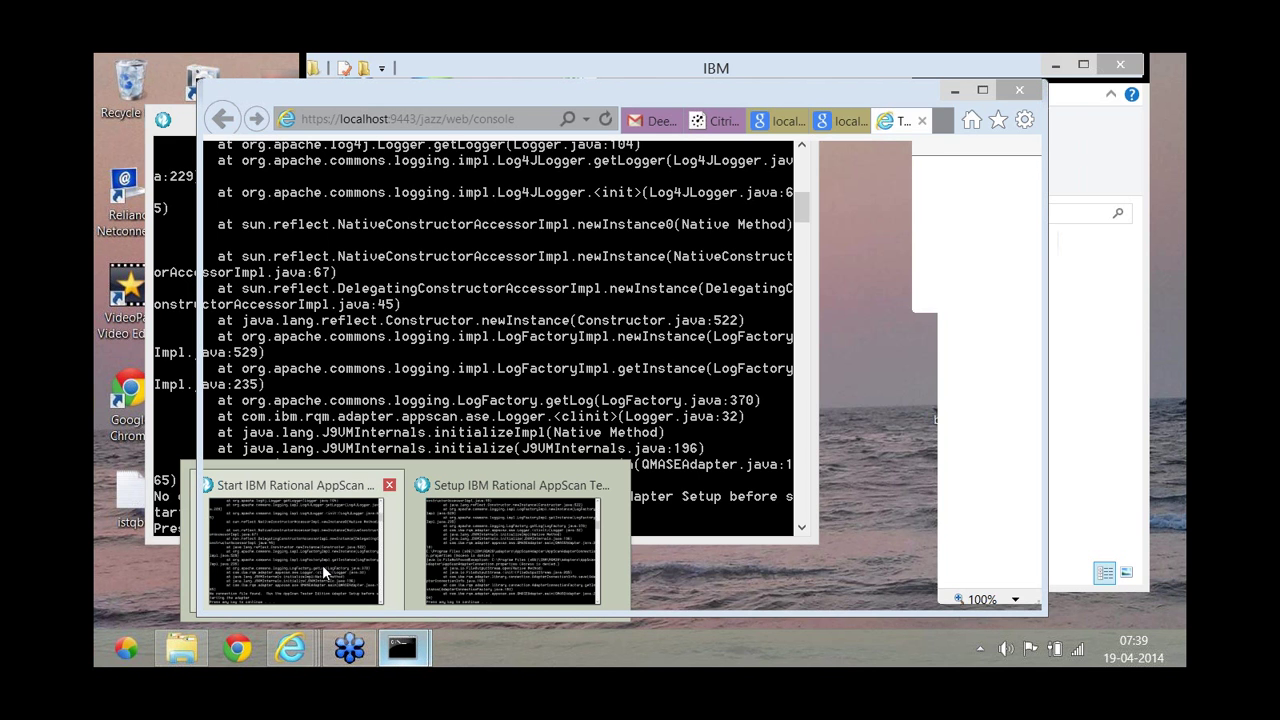
click(322, 564)
mouse_move(402, 650)
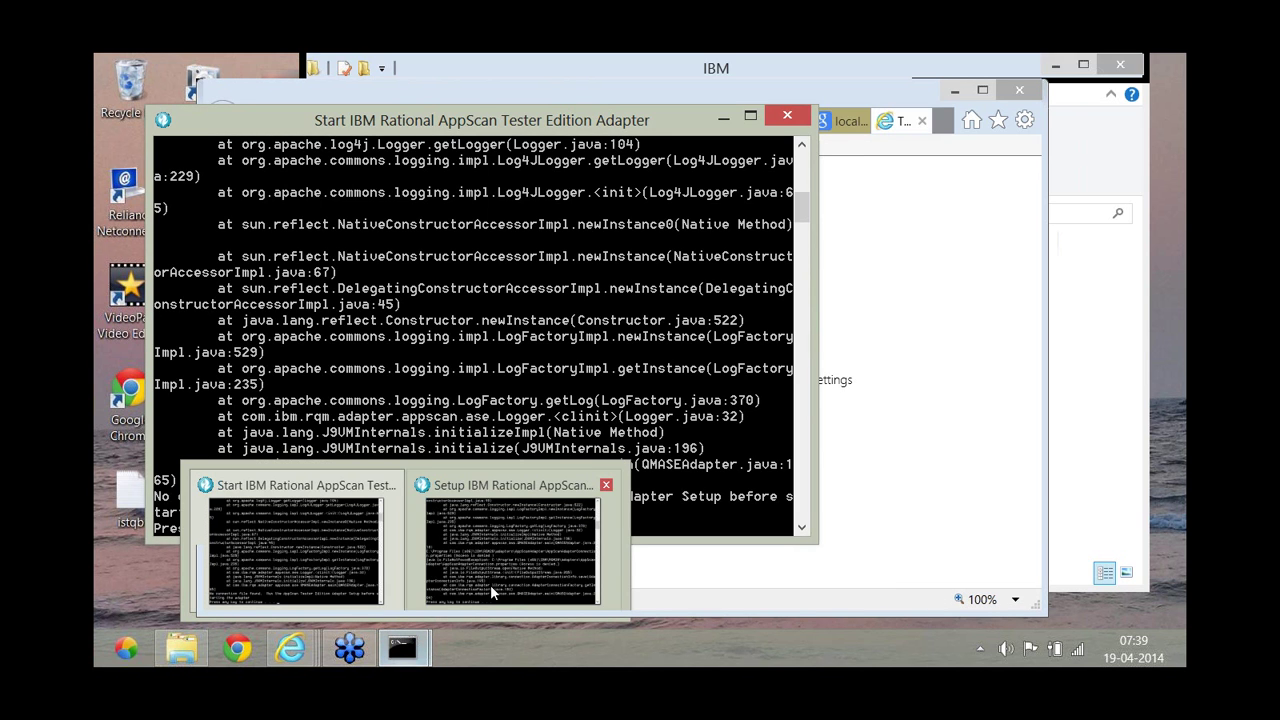
mouse_move(490, 584)
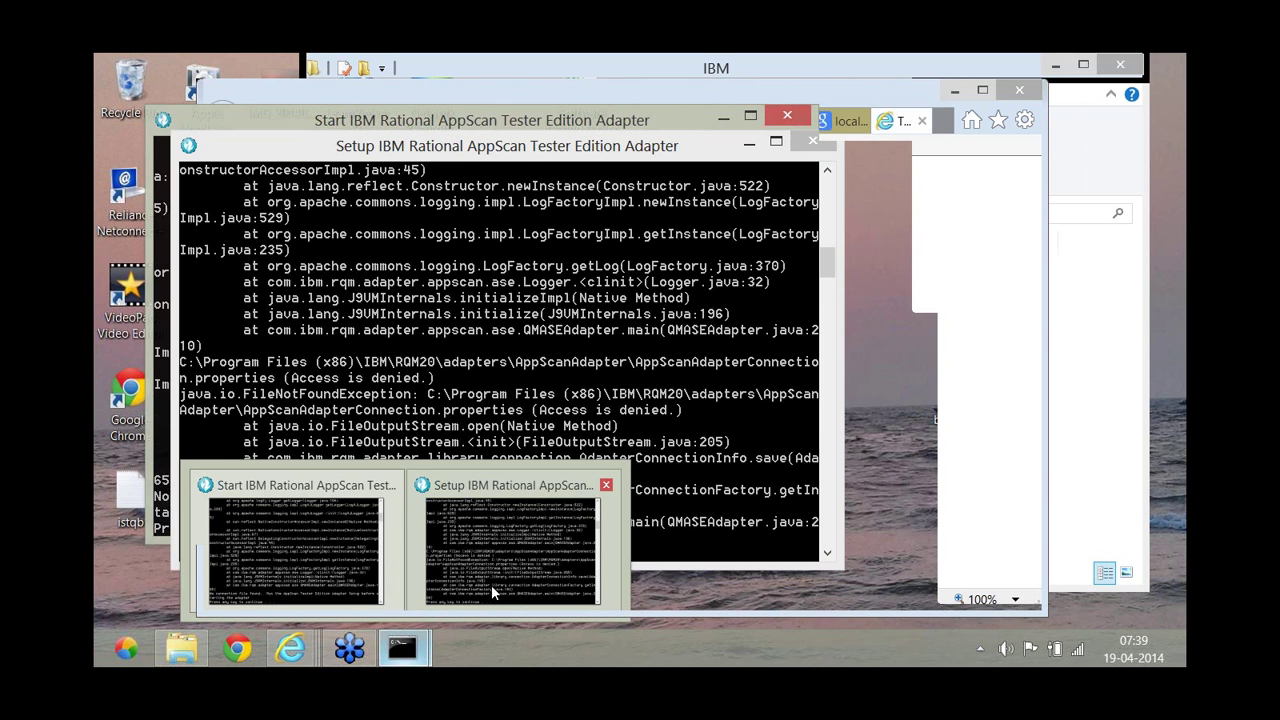
click(491, 584)
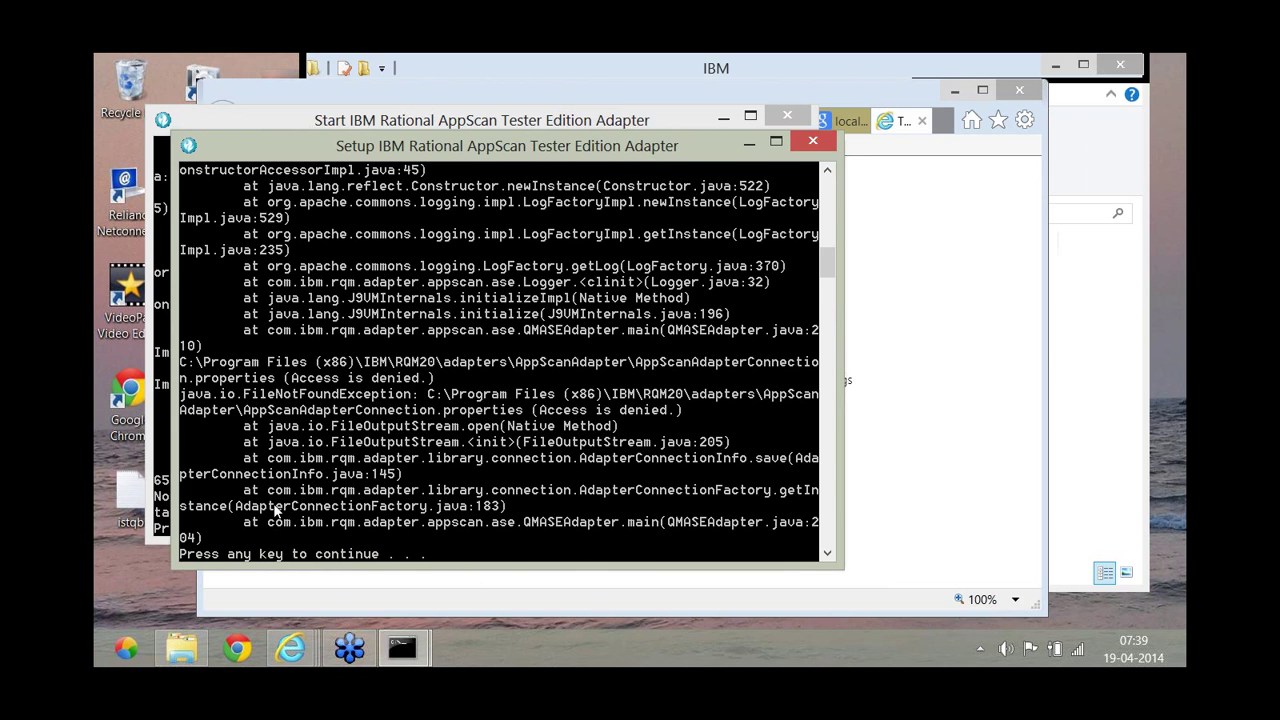
click(167, 481)
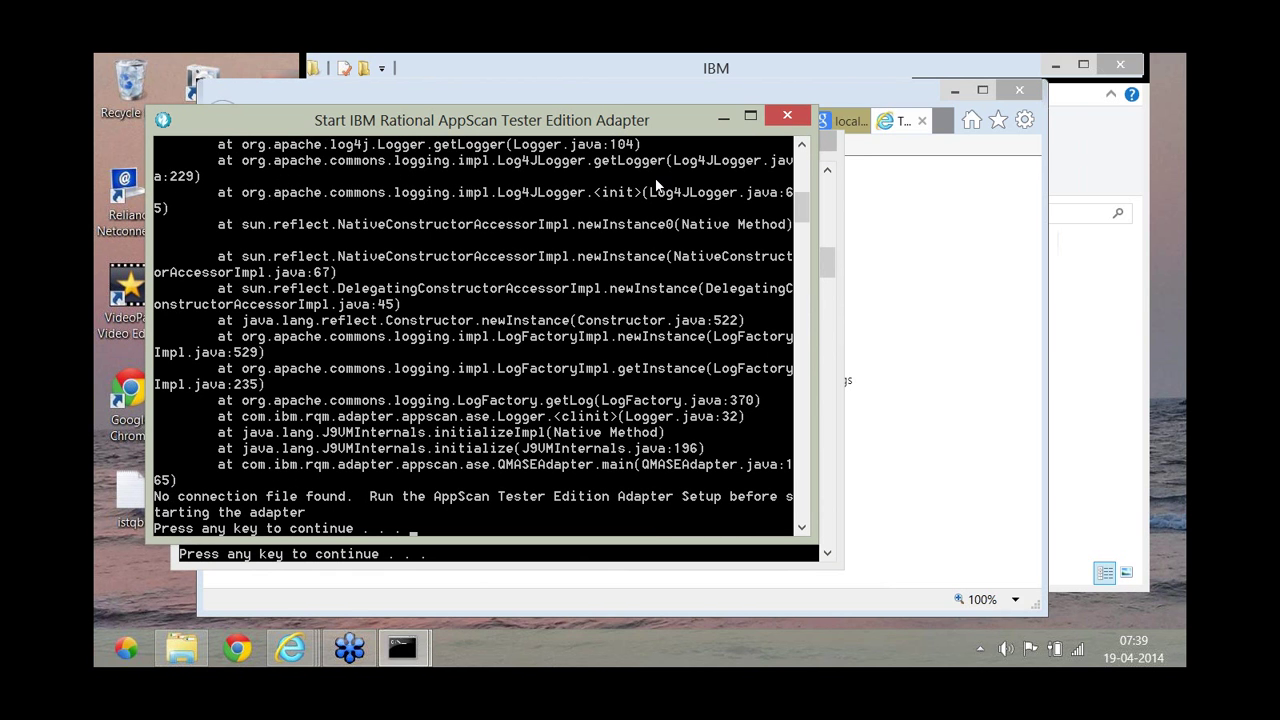
click(797, 119)
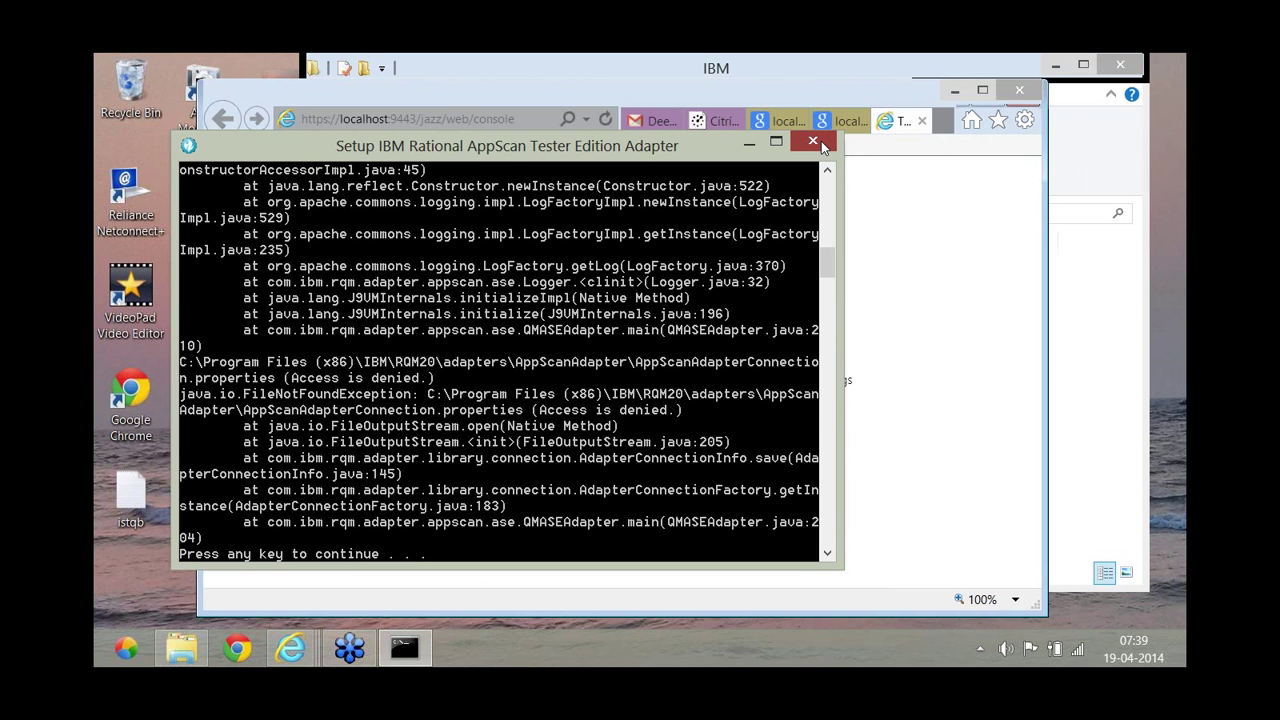
click(820, 145)
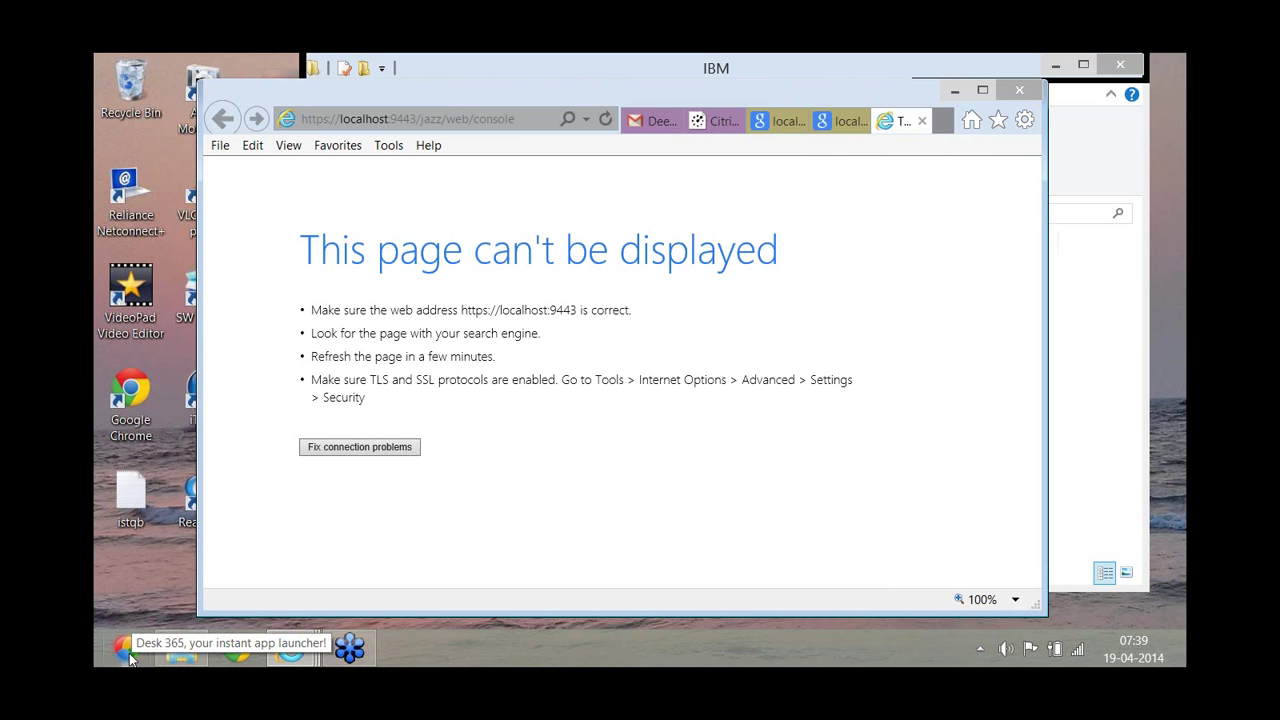
click(126, 648)
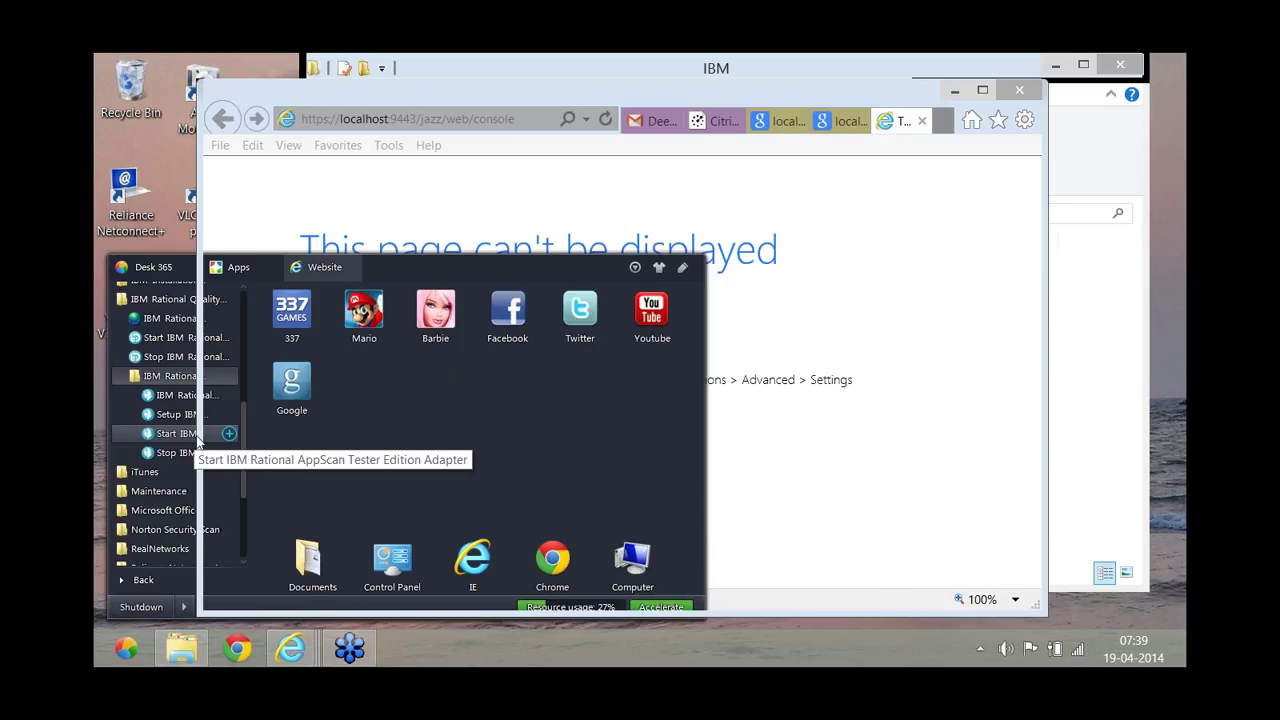
click(197, 440)
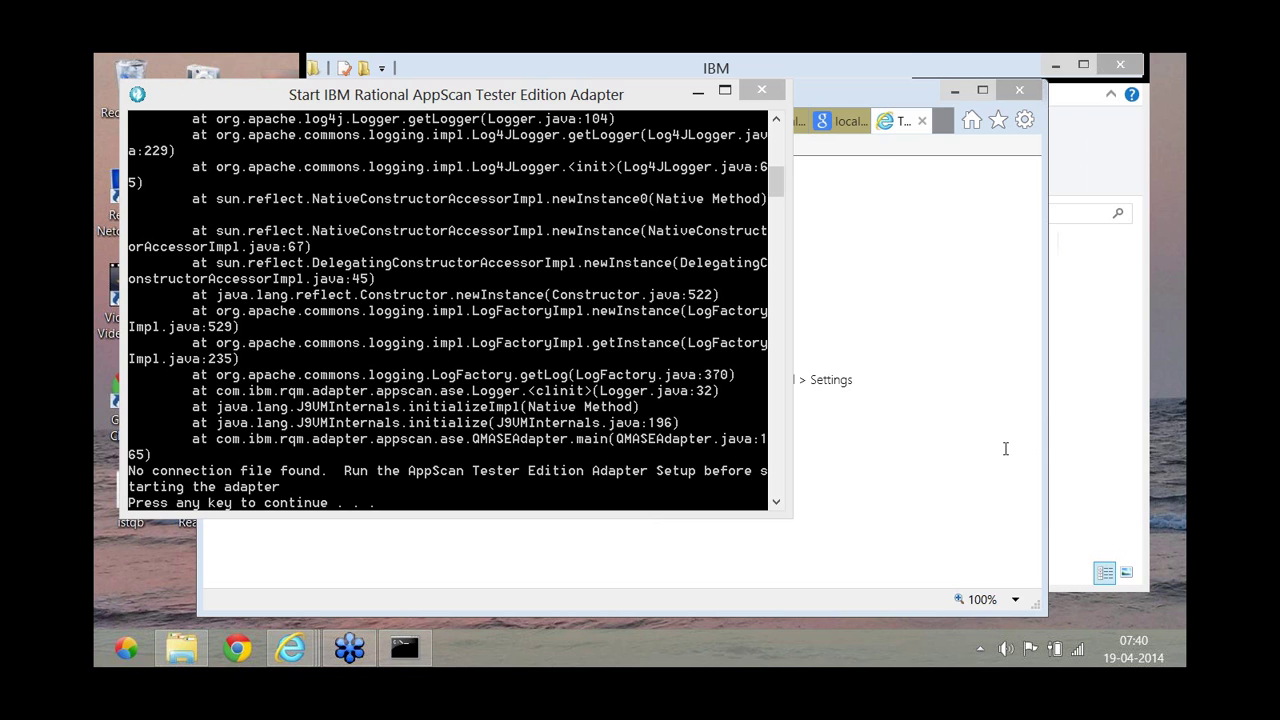
click(759, 91)
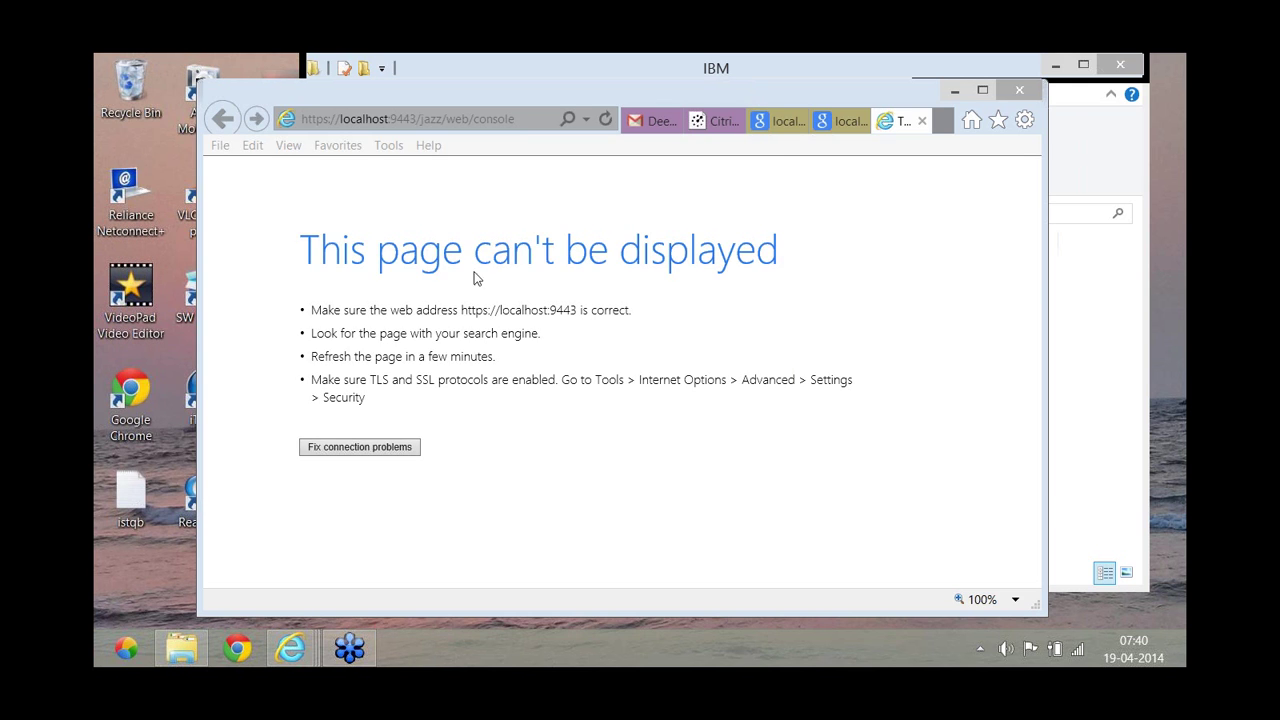
Rerun Start AppScan Tester Edition Adapter from Desk 365 and close its console after the no-connection-file error.
click(126, 649)
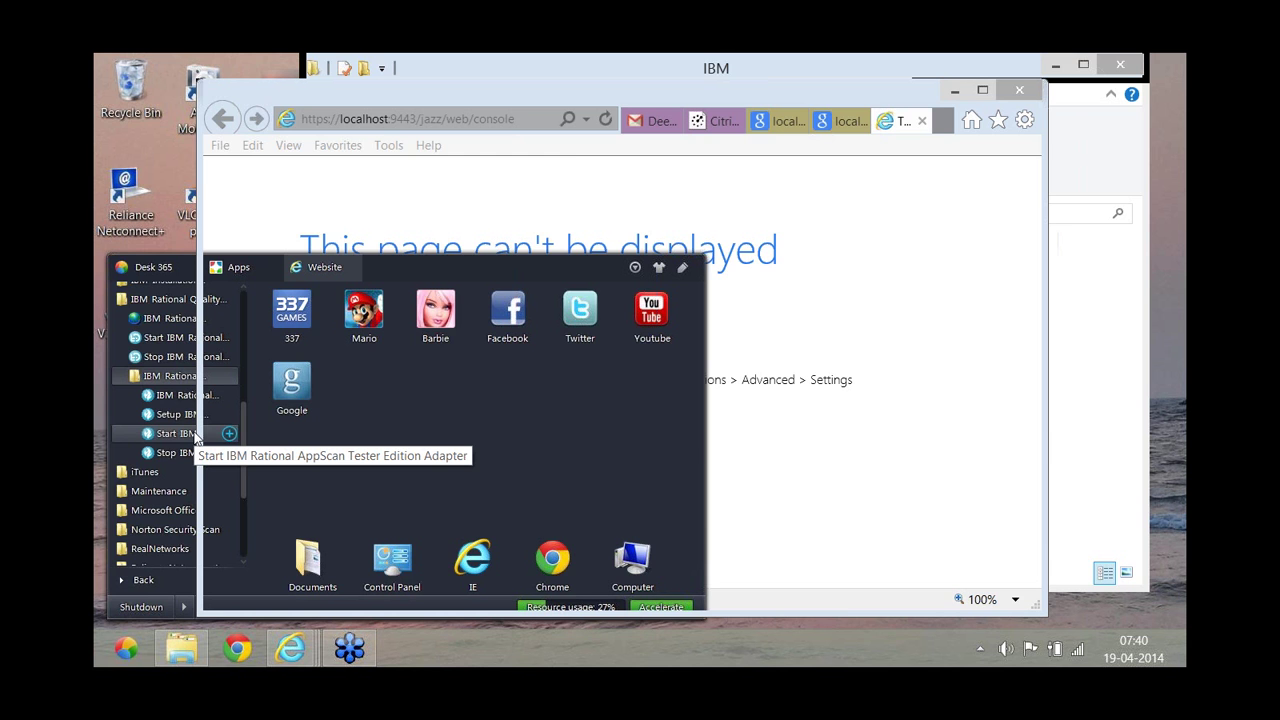
click(196, 436)
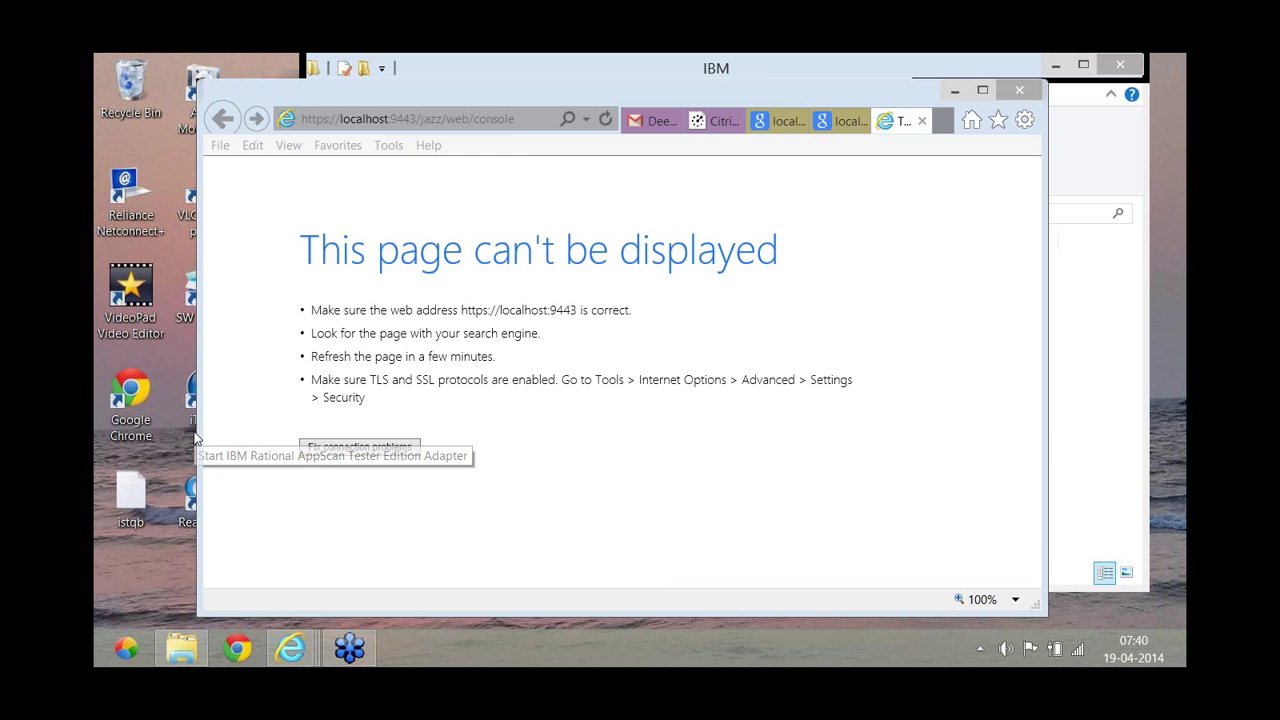
right_click(195, 435)
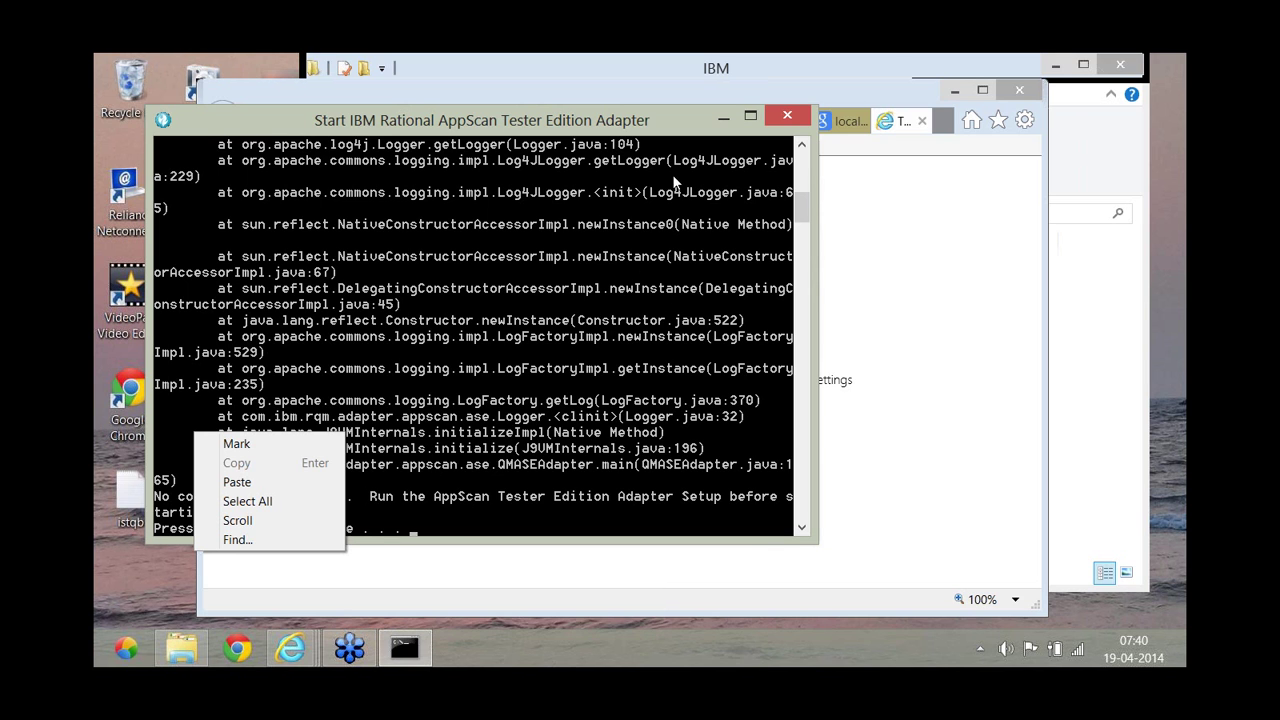
click(790, 118)
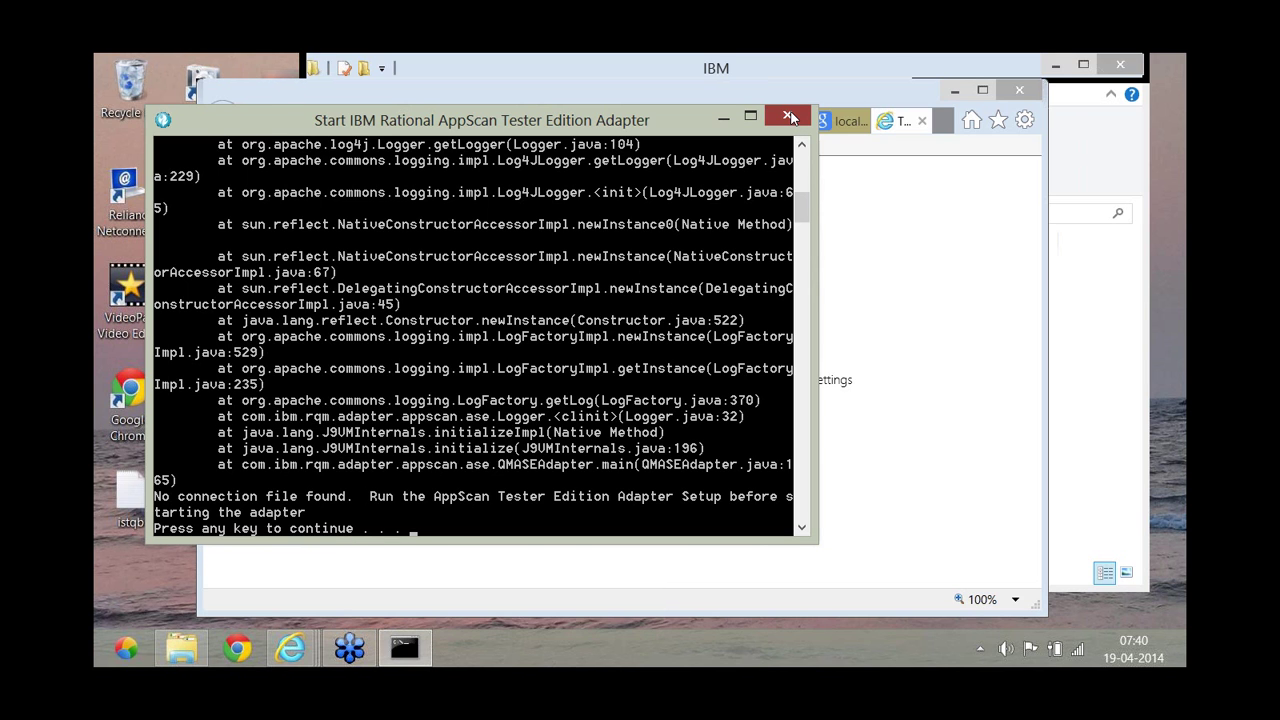
click(122, 645)
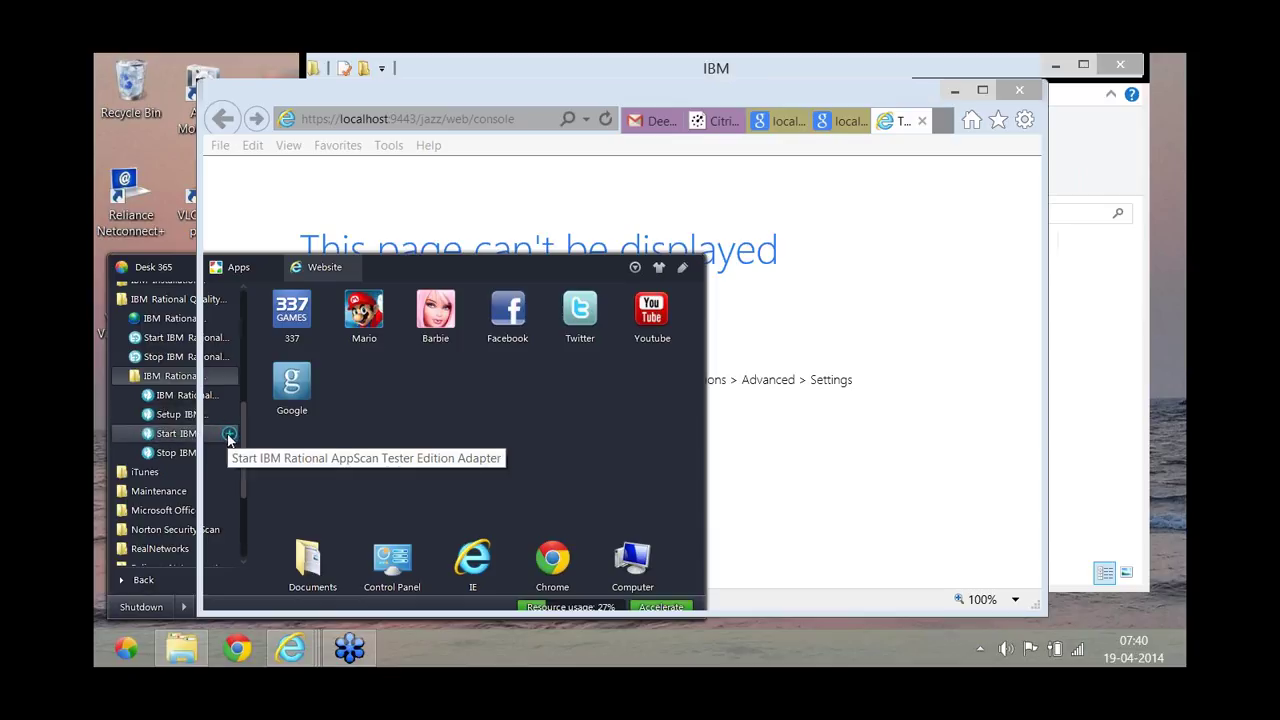
Pin Start IBM Rational AppScan Tester Edition Adapter to the Desk 365 Apps and close the launcher.
click(229, 436)
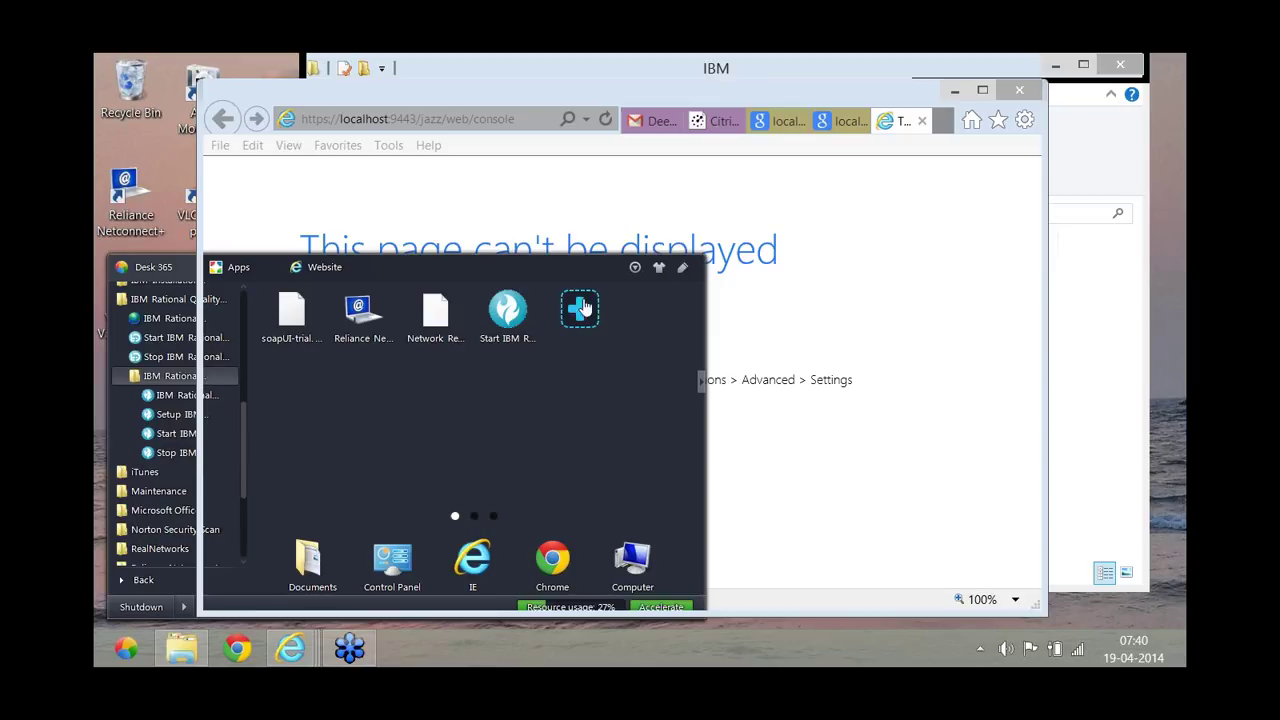
mouse_move(199, 443)
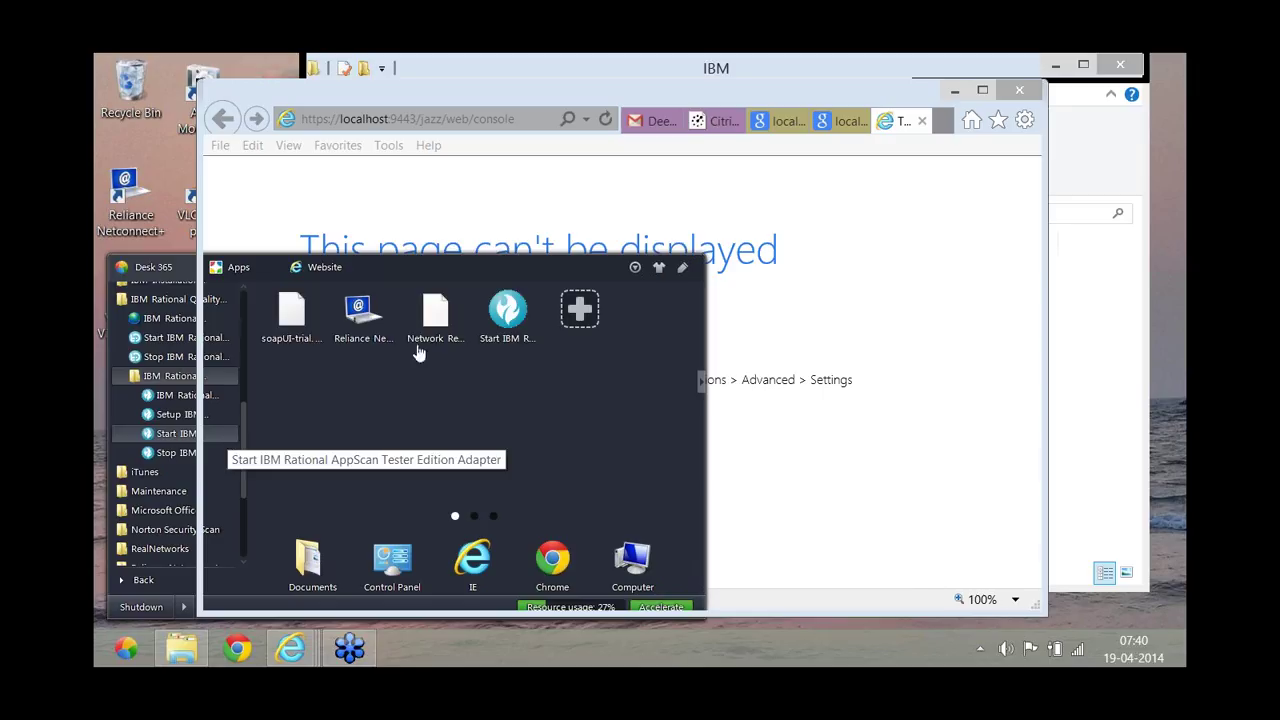
click(1064, 459)
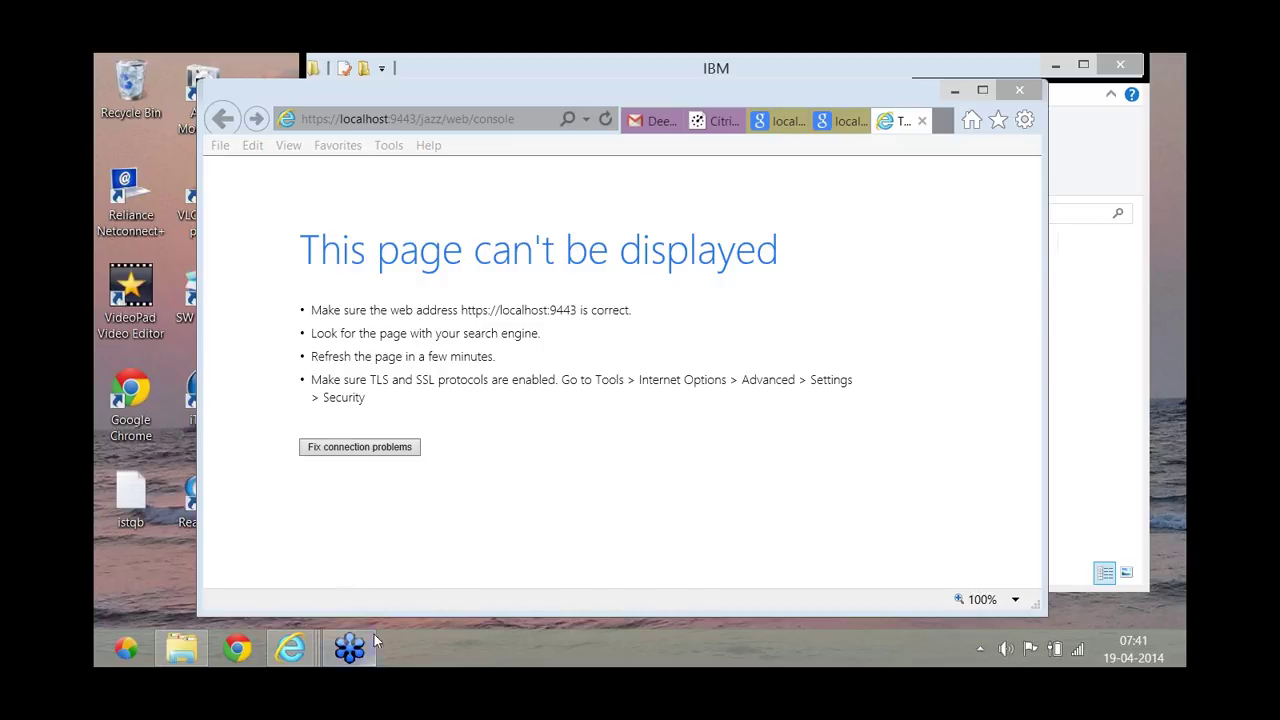
Dismiss the Desk 365 launcher, move Internet Explorer left, and start closing it.
click(122, 648)
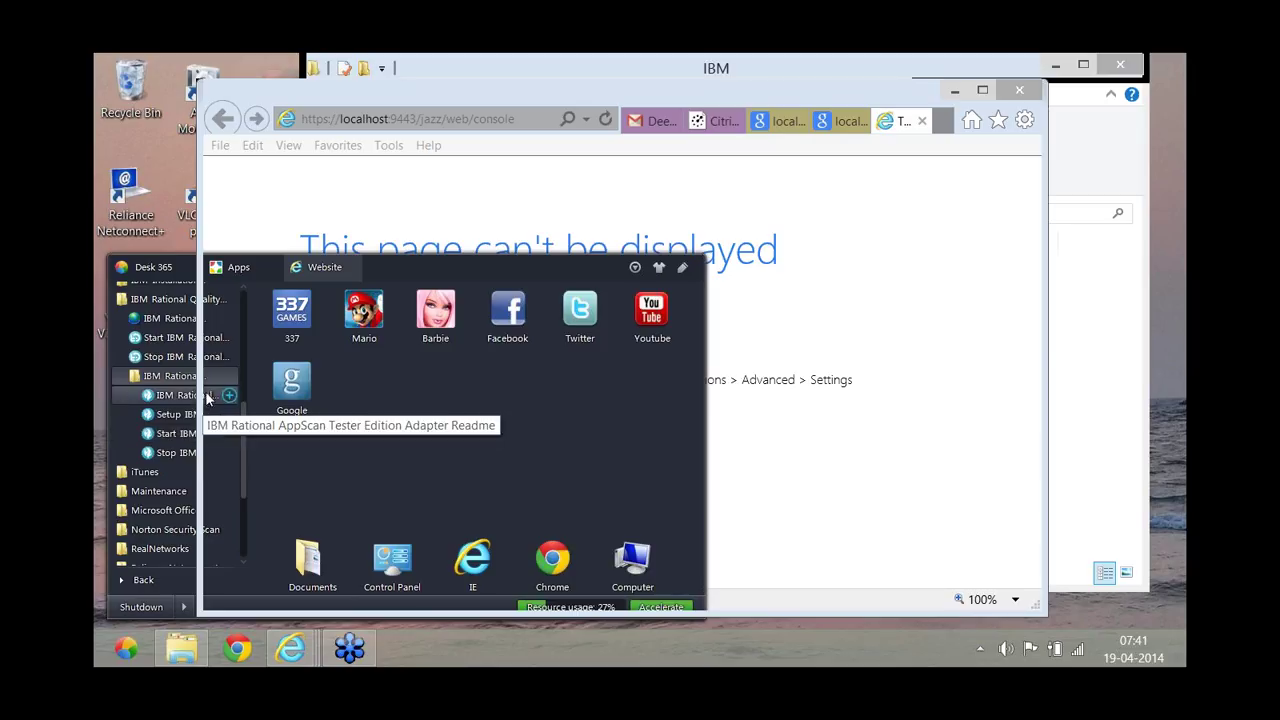
click(753, 199)
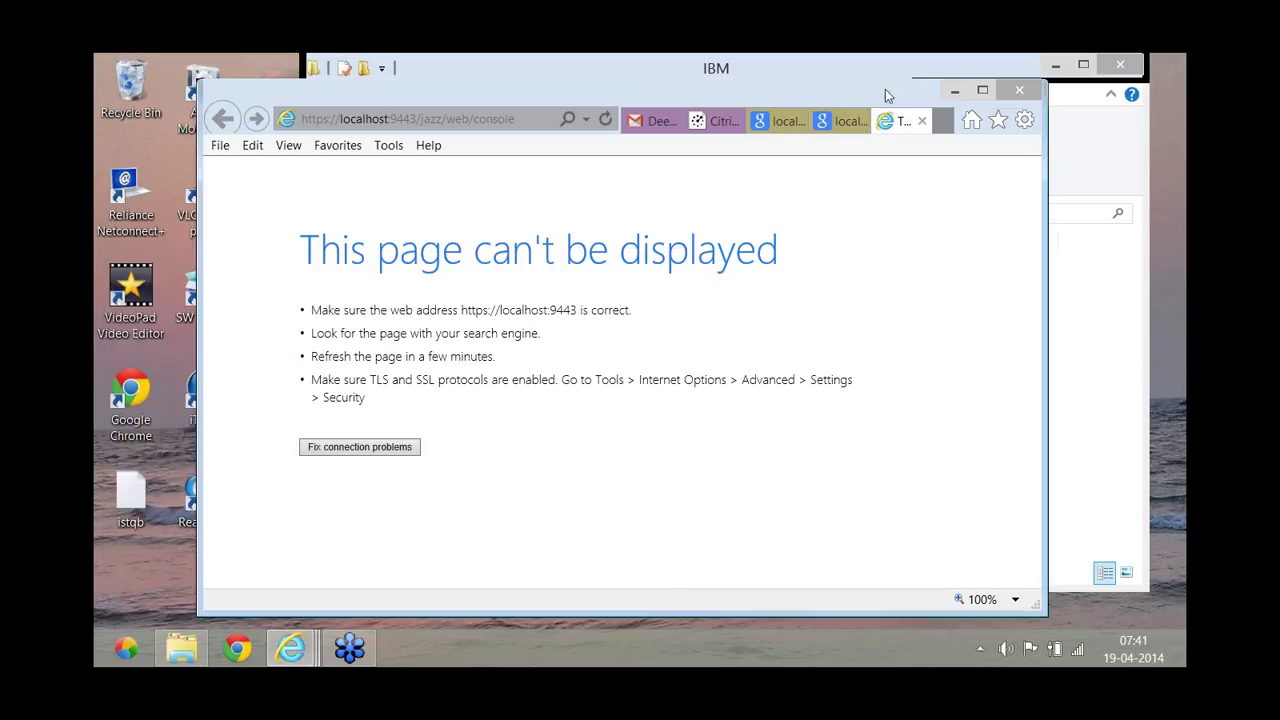
drag(855, 100, 765, 97)
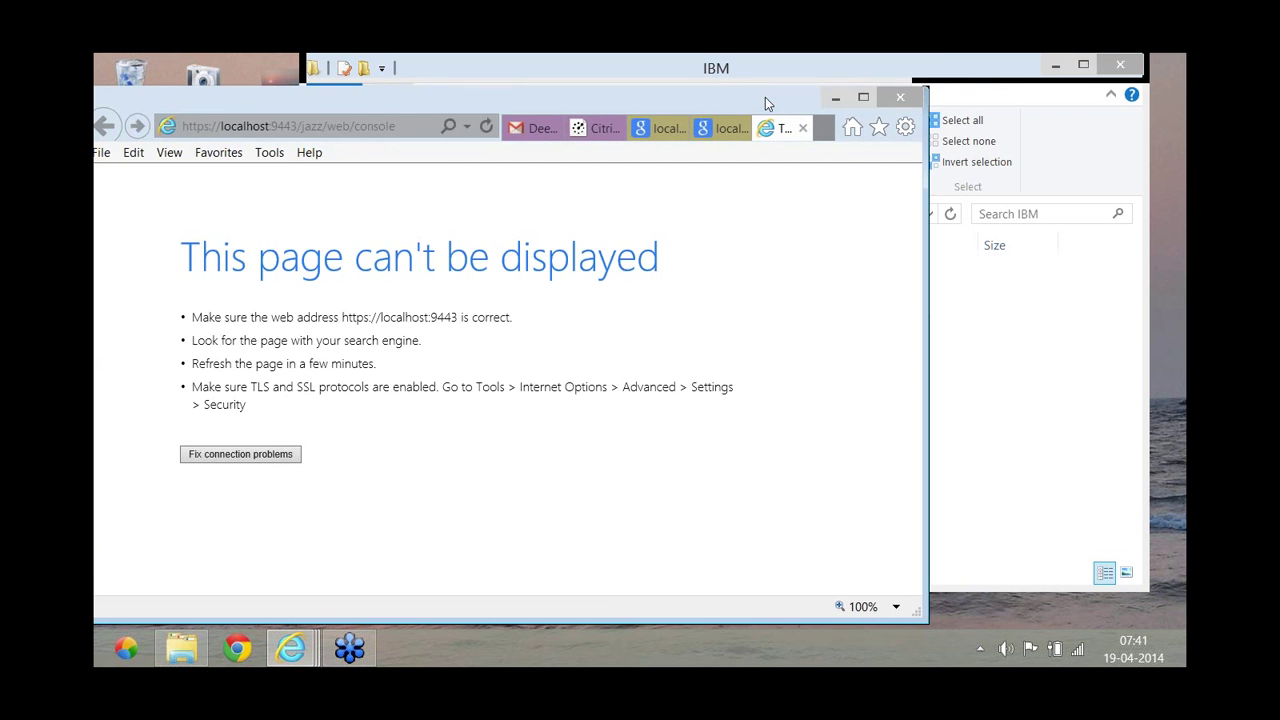
click(896, 99)
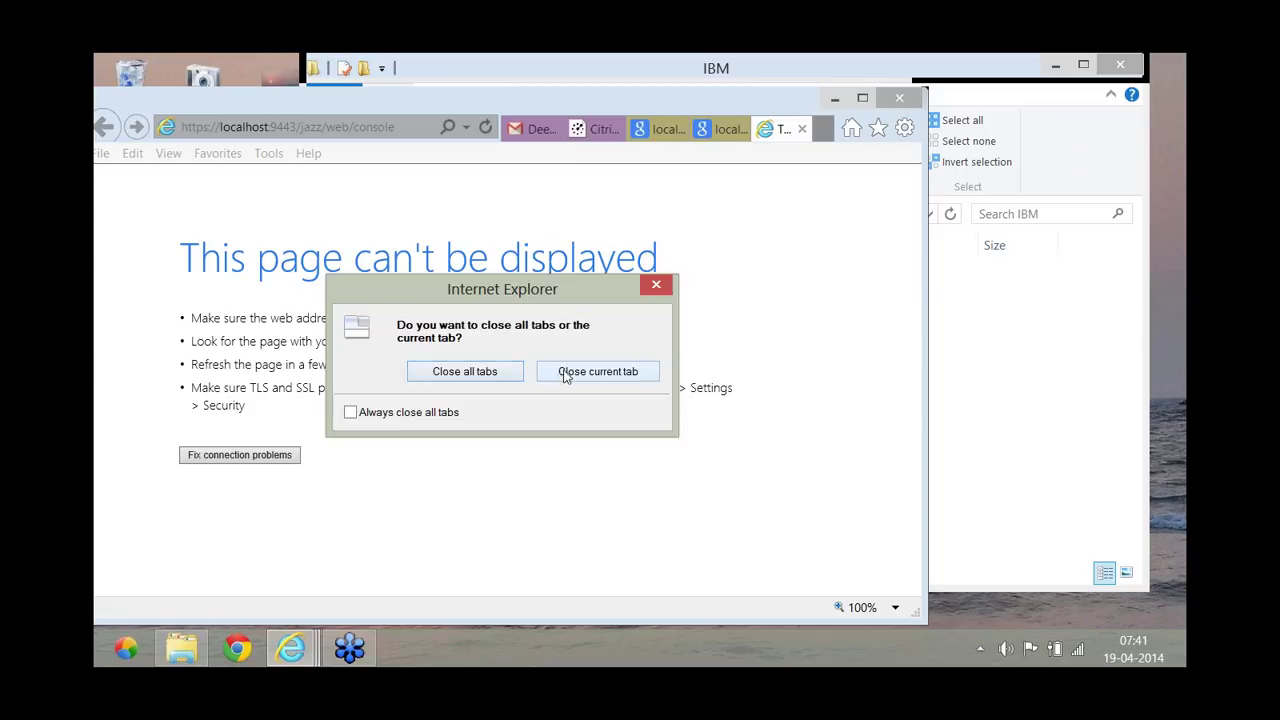
Close the unreachable console tab, minimise Internet Explorer, and nudge the IBM folder window left.
click(480, 372)
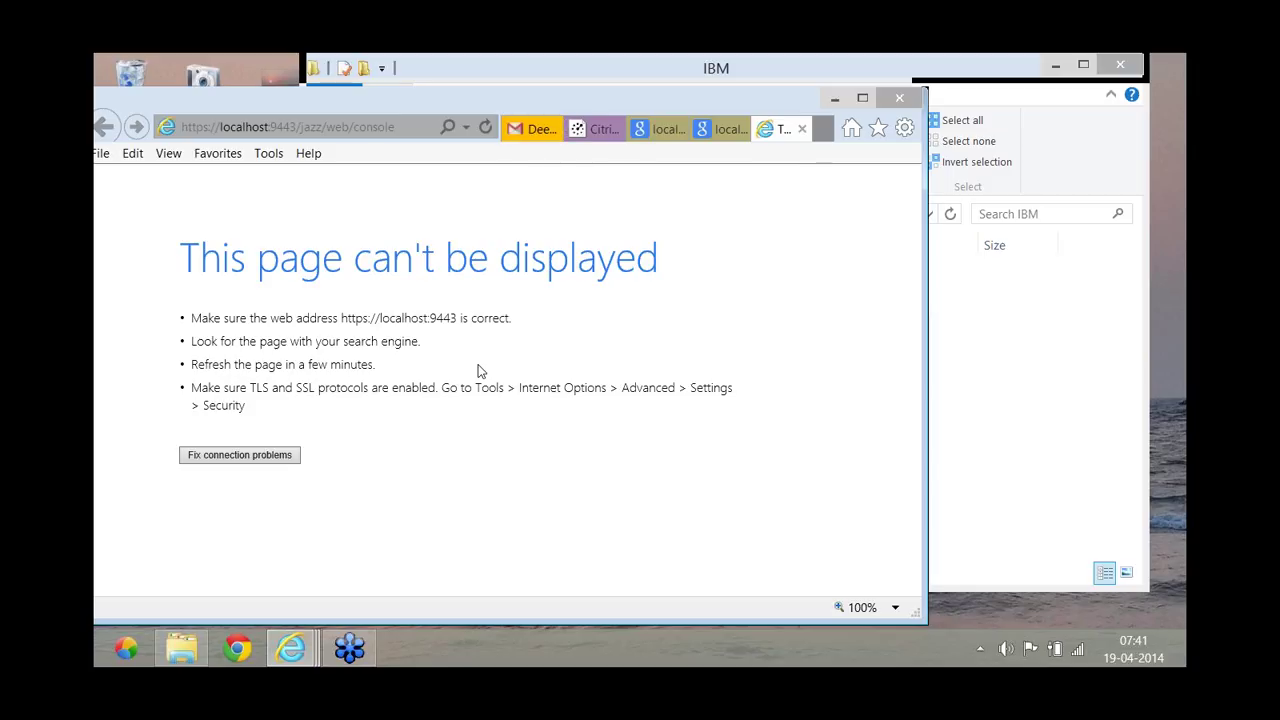
click(802, 130)
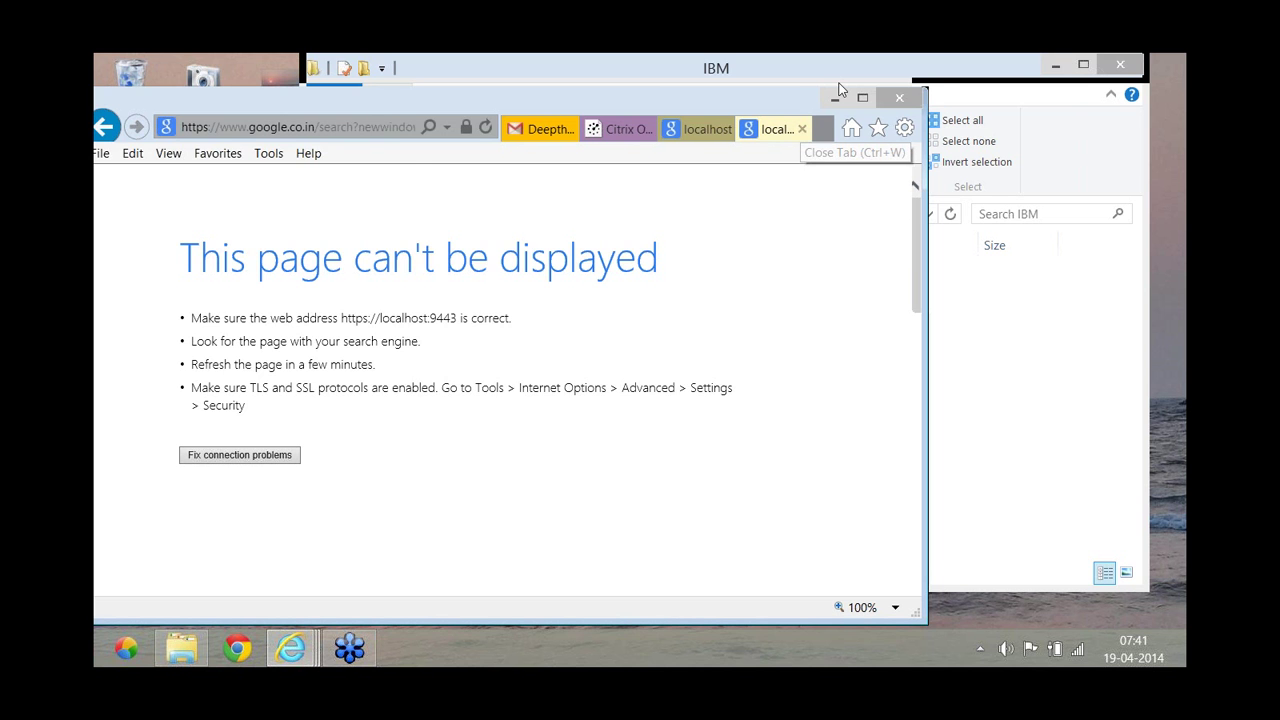
click(834, 98)
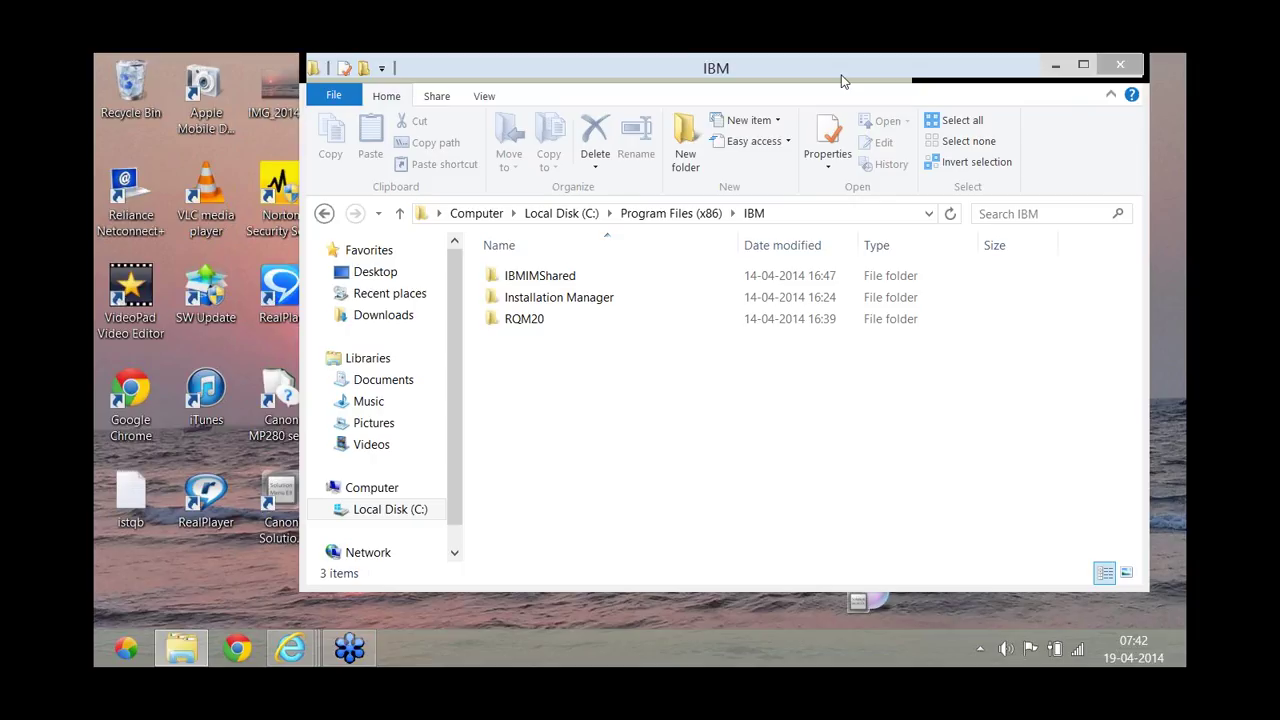
drag(842, 80, 582, 98)
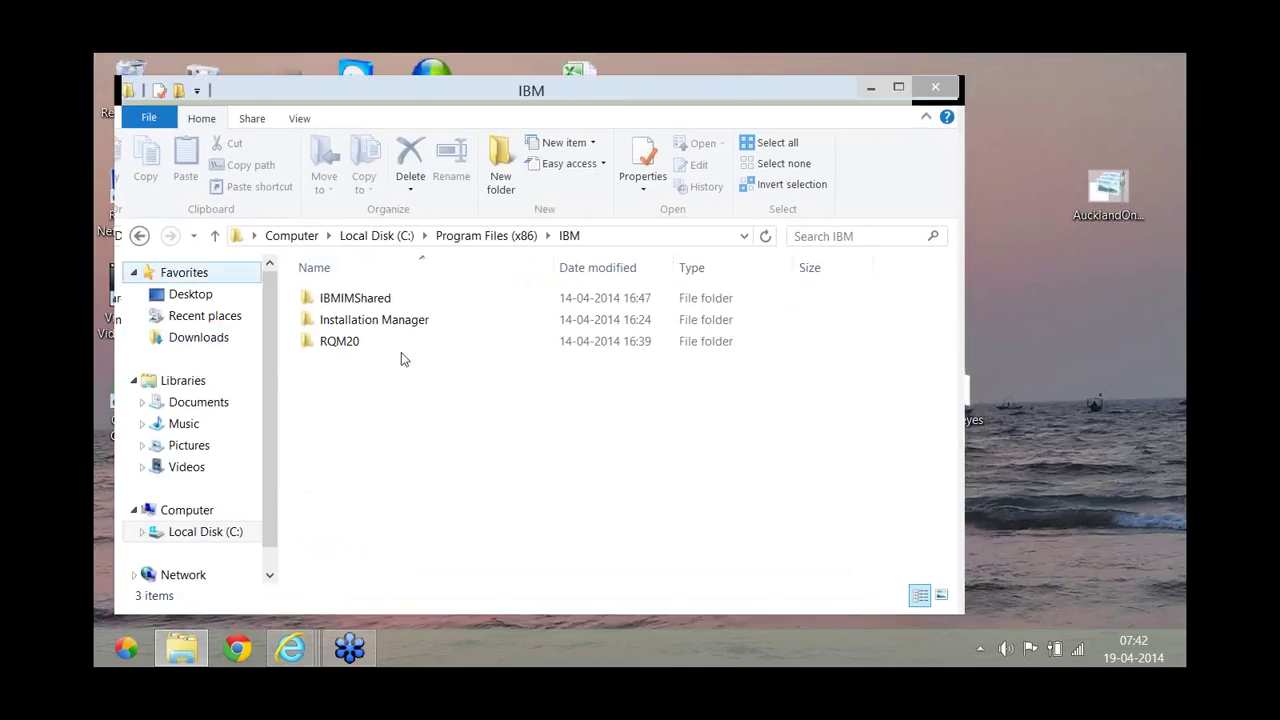
Minimise the IBM folder window, then open and close the Desk 365 launcher menu.
click(872, 88)
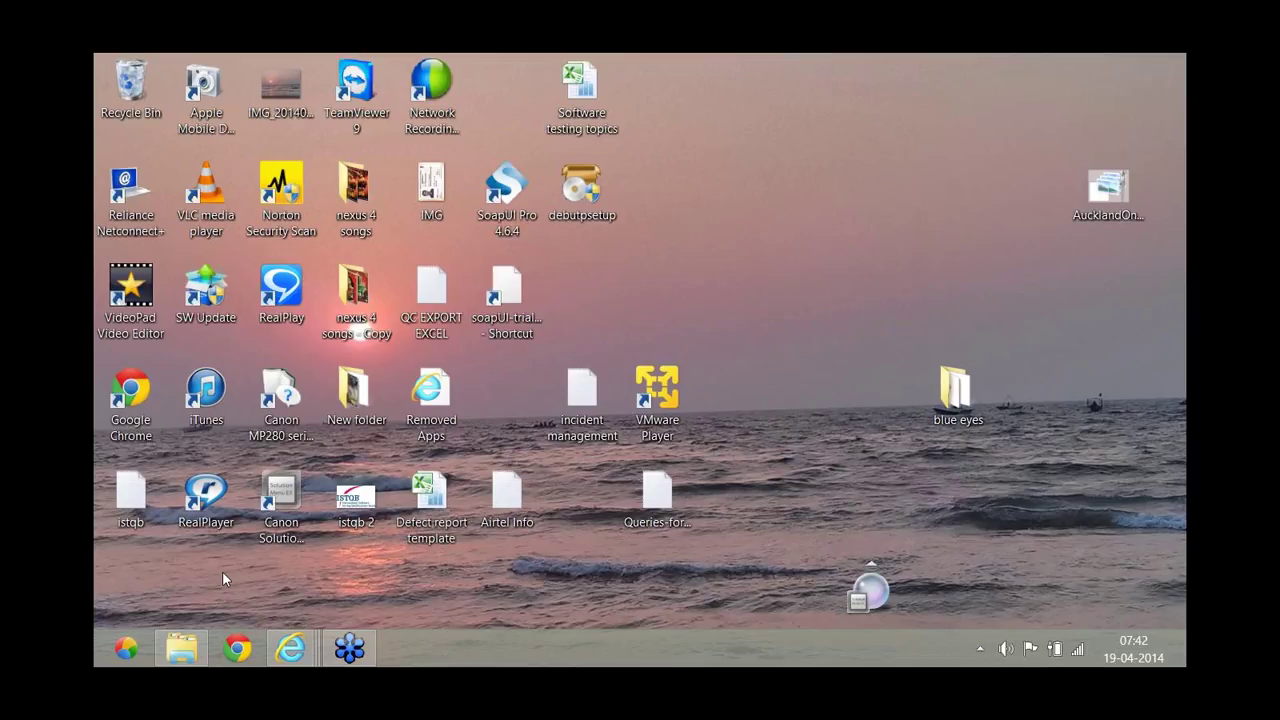
click(121, 648)
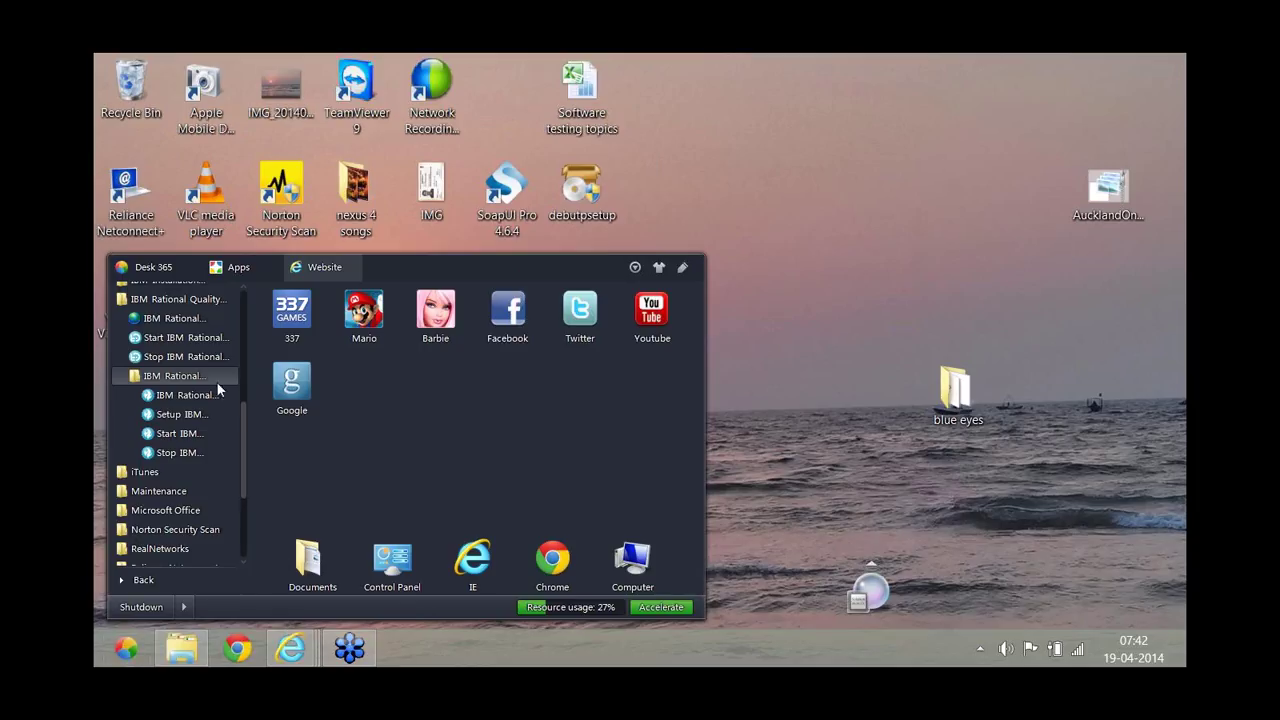
click(797, 492)
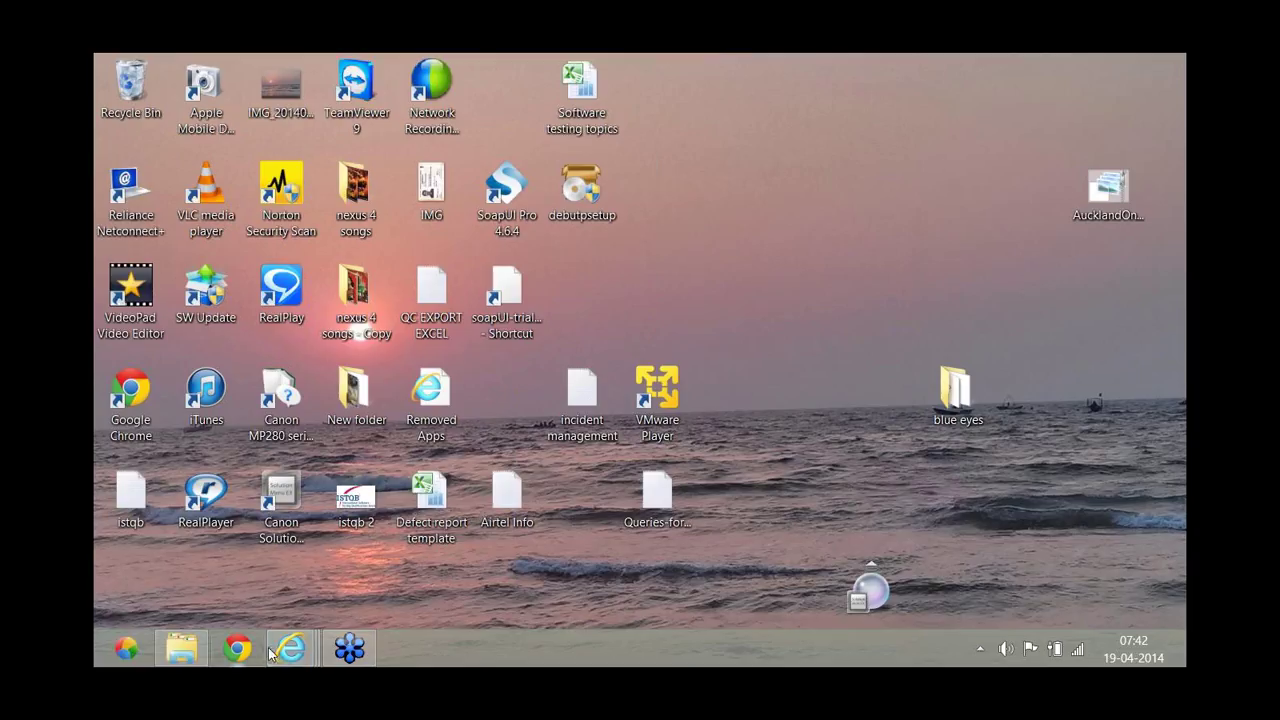
mouse_move(277, 653)
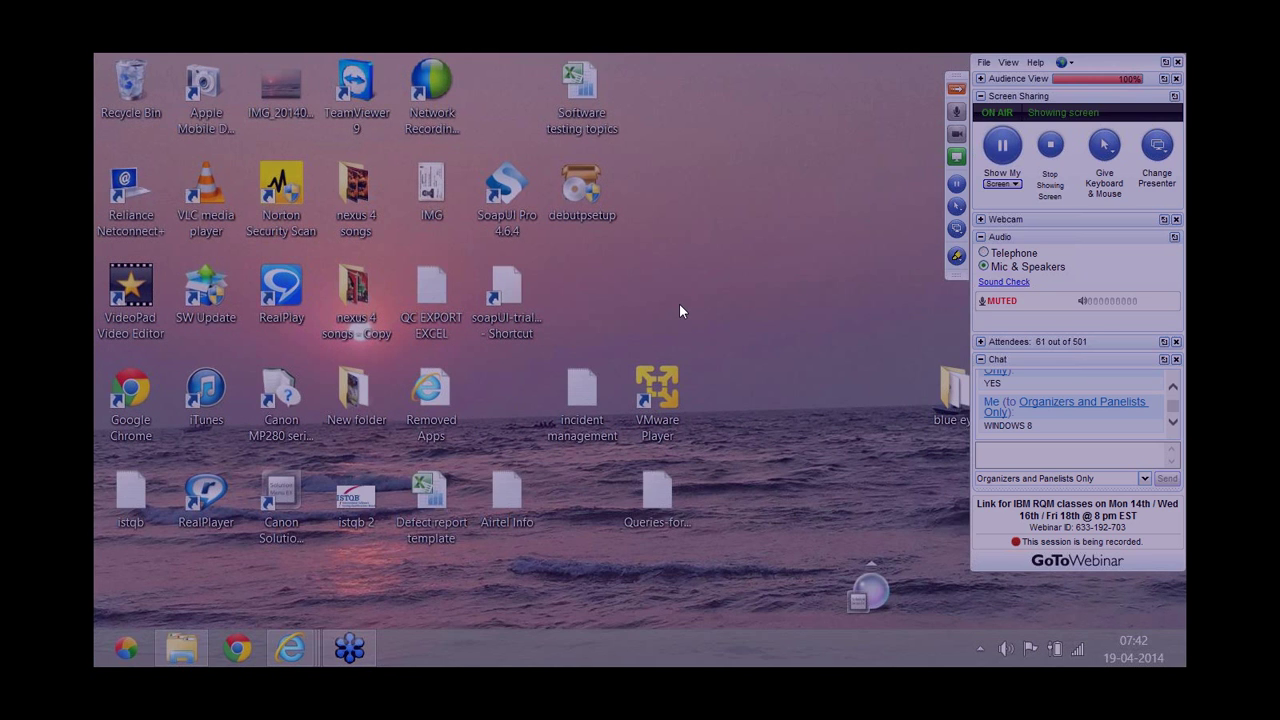
Search 'DE' on the Start screen twice to open Desktop, then search apps for 'IB'.
key(super)
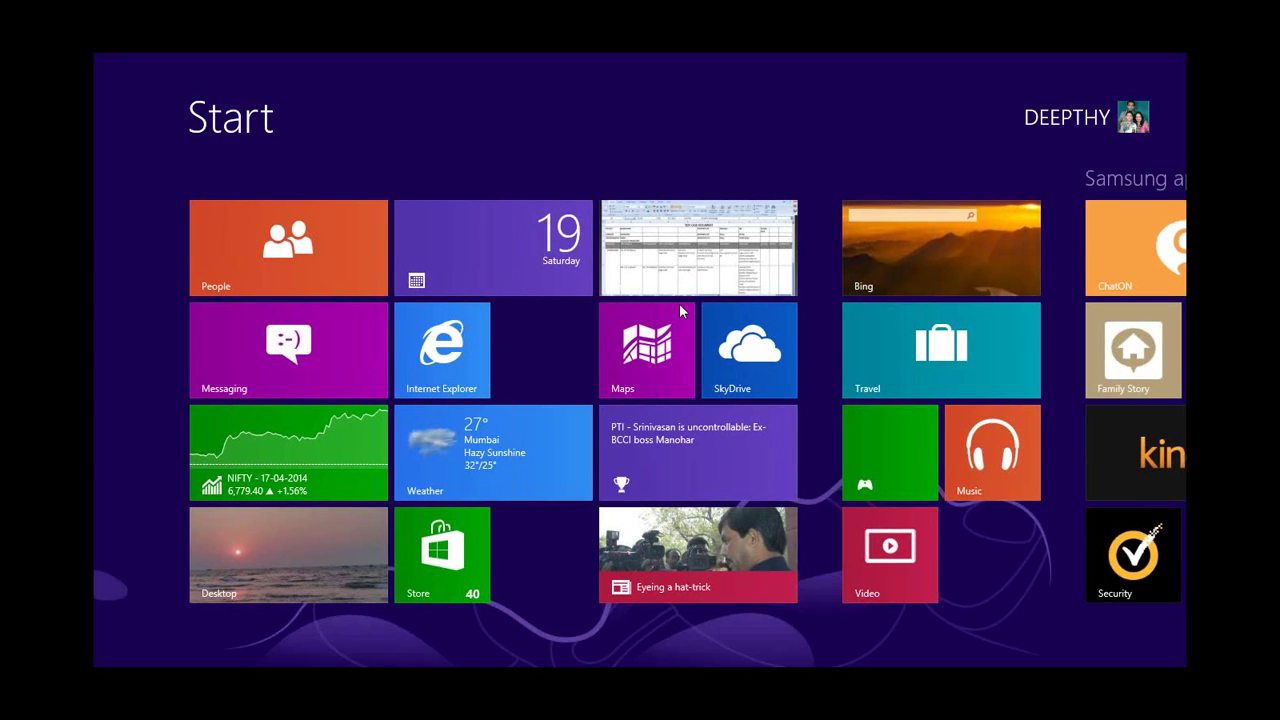
text(DE)
key(Return)
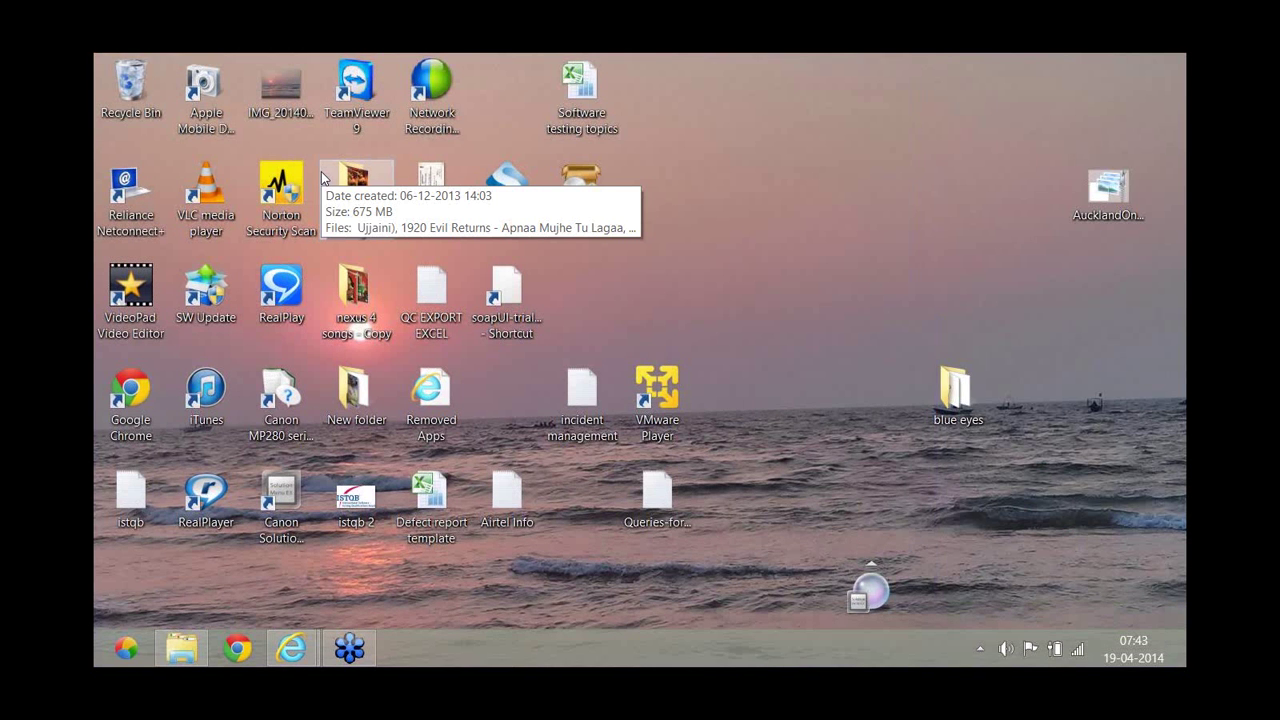
key(super)
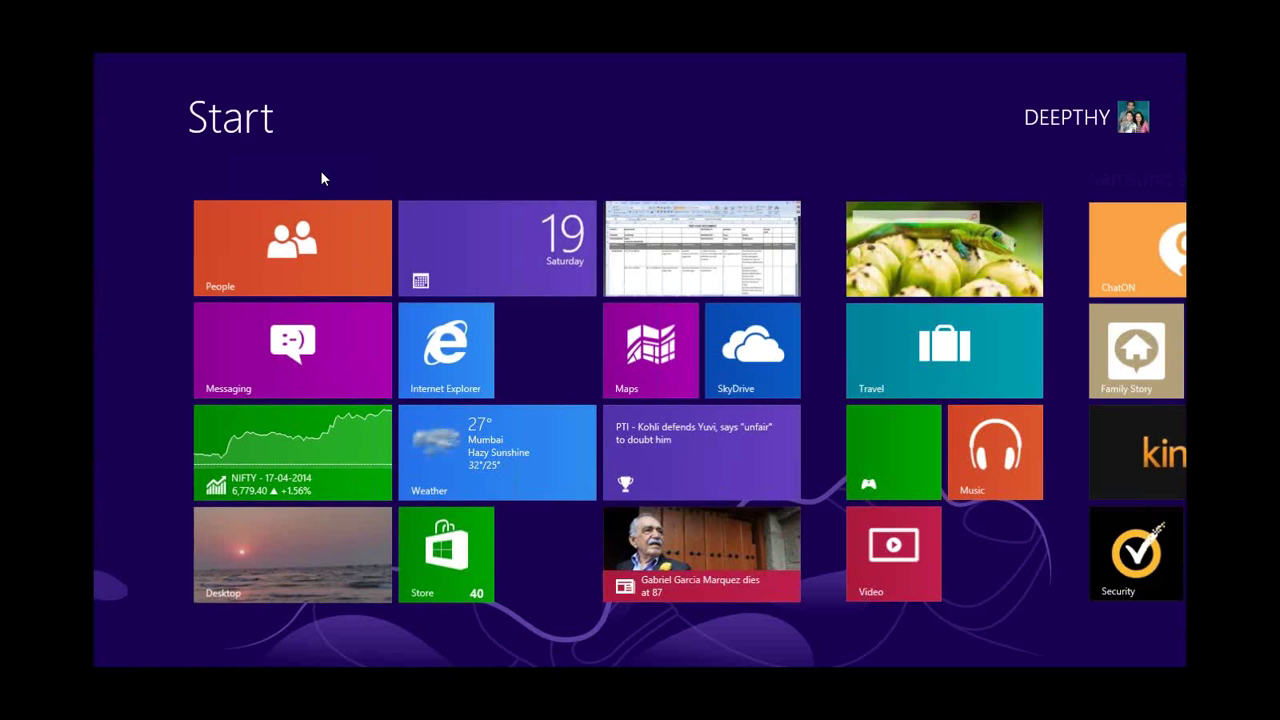
text(DE)
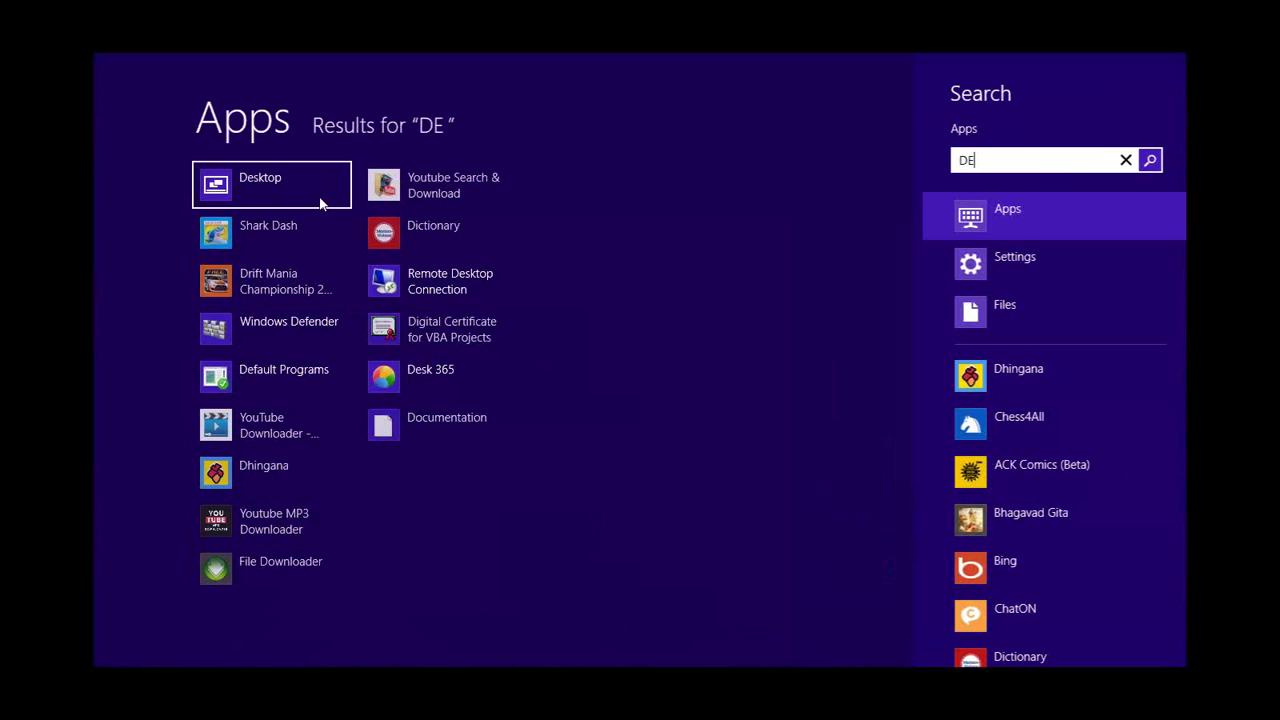
click(319, 197)
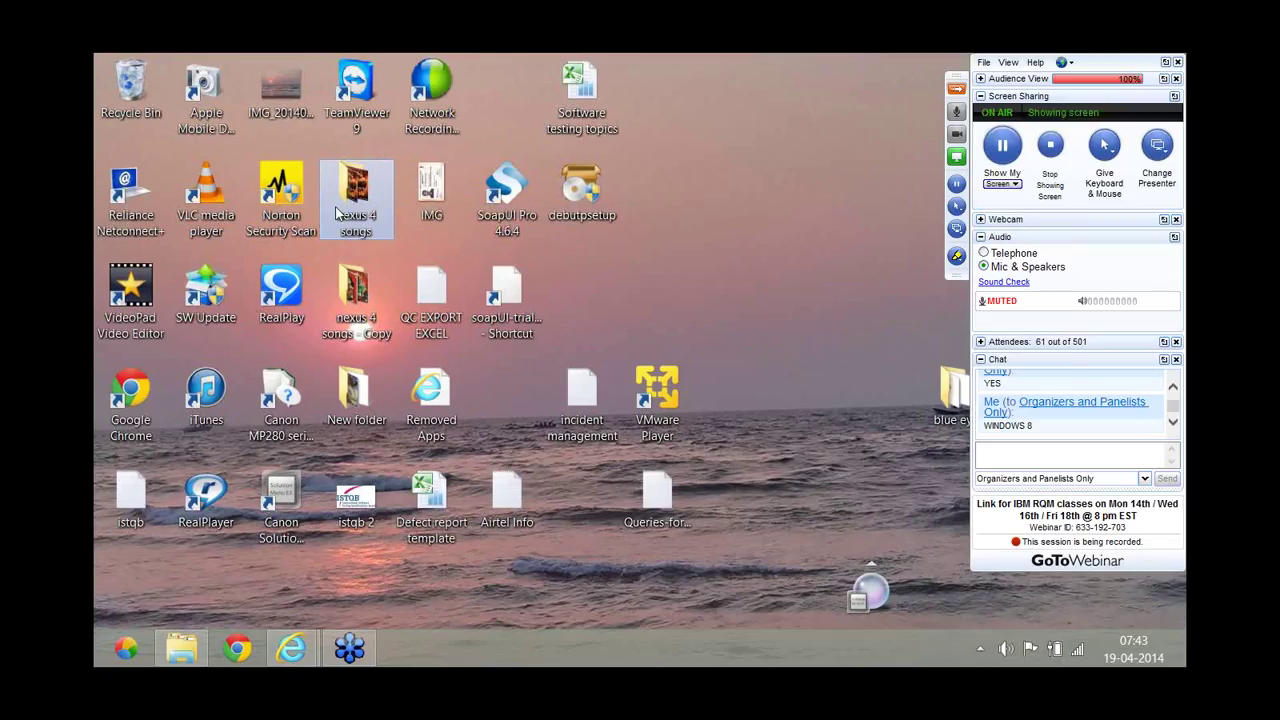
key(super)
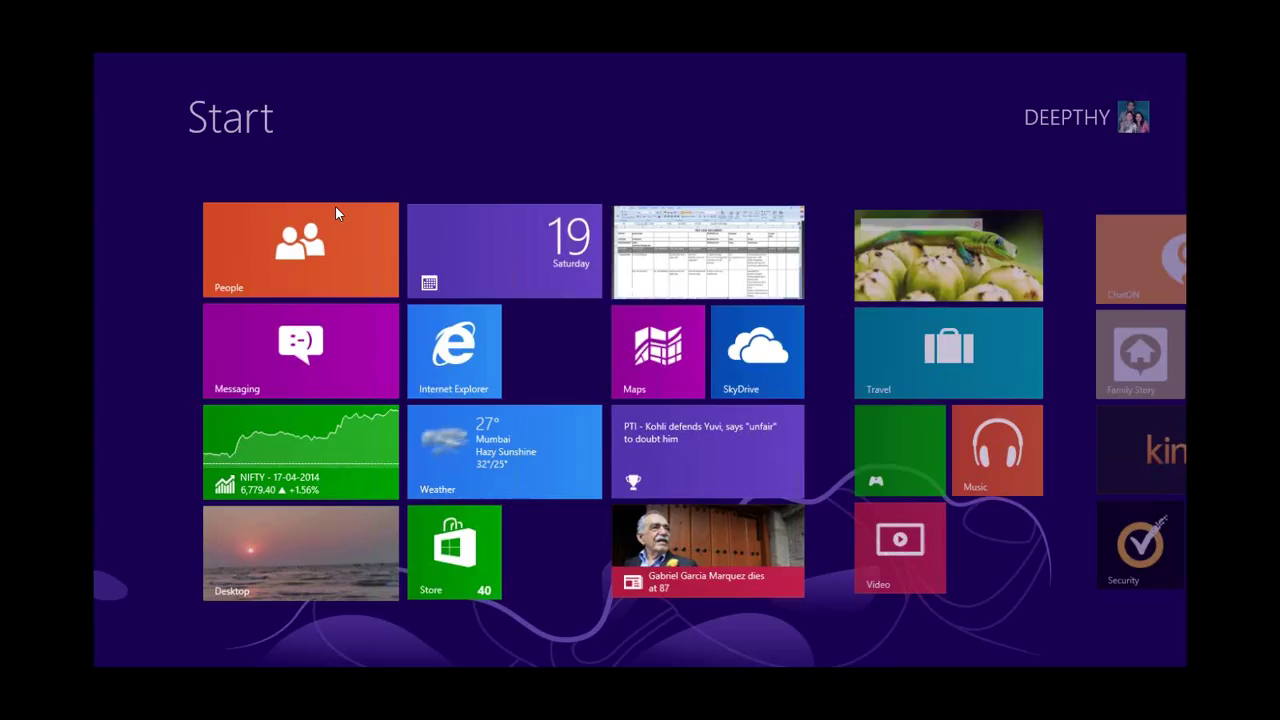
text(IB)
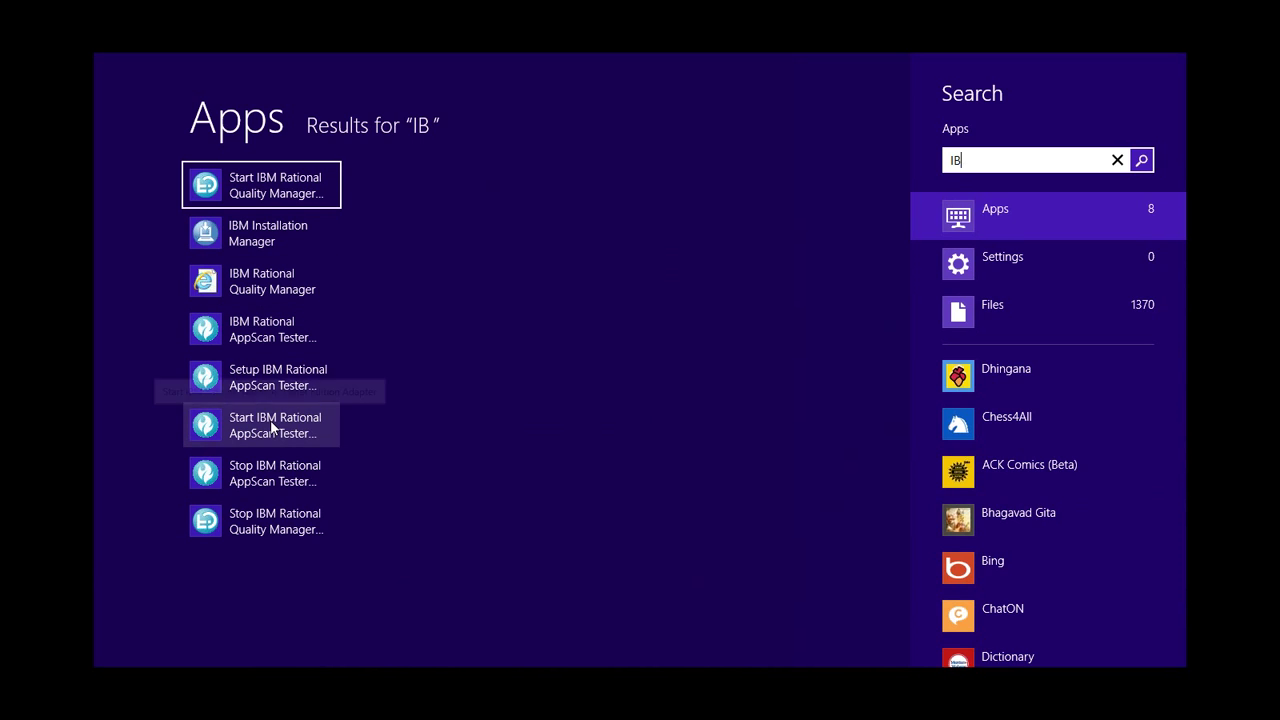
Run the Start IBM Rational AppScan Tester Edition Adapter shortcut as administrator.
right_click(271, 427)
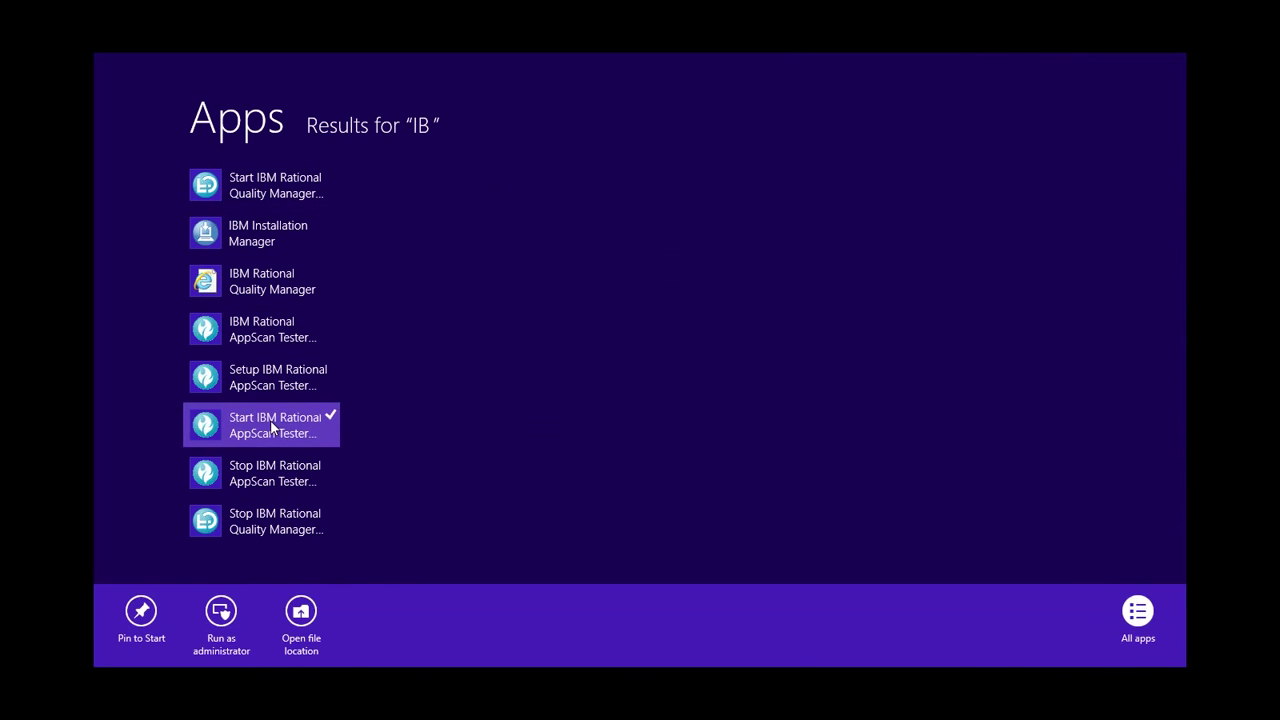
click(224, 614)
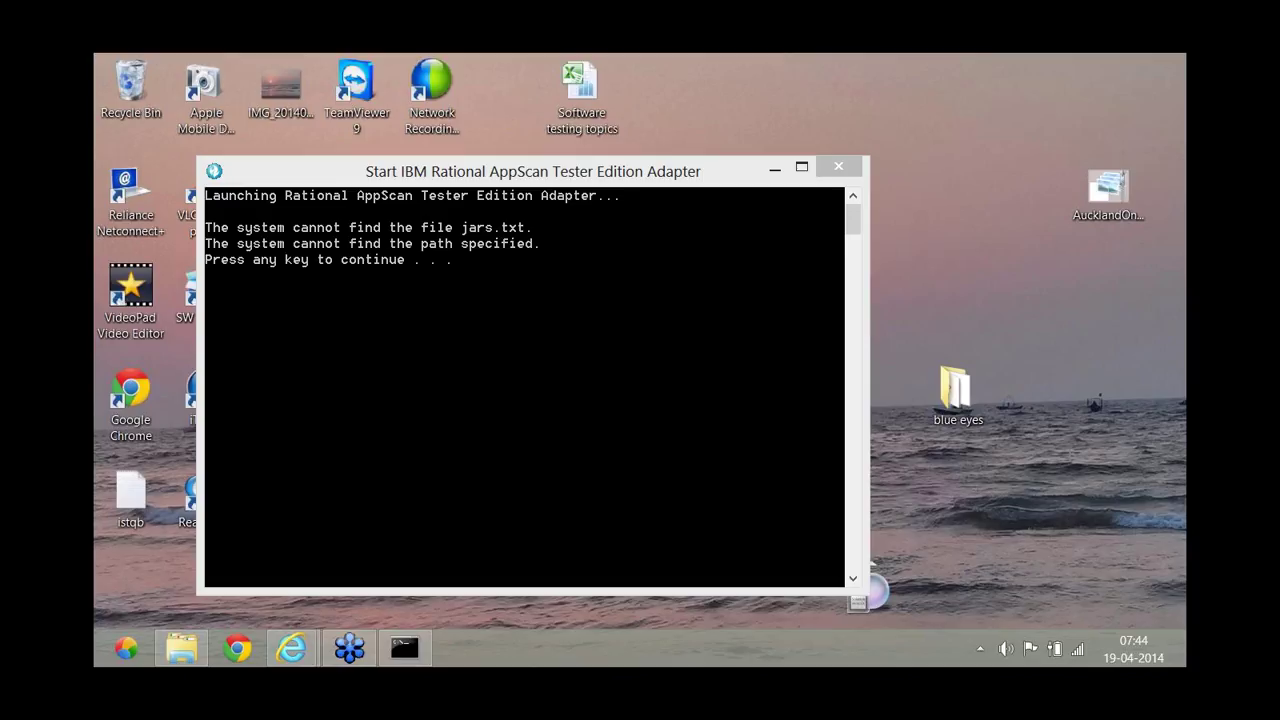
Minimise the adapter's error console and bring up the GoToWebinar control panel.
click(776, 169)
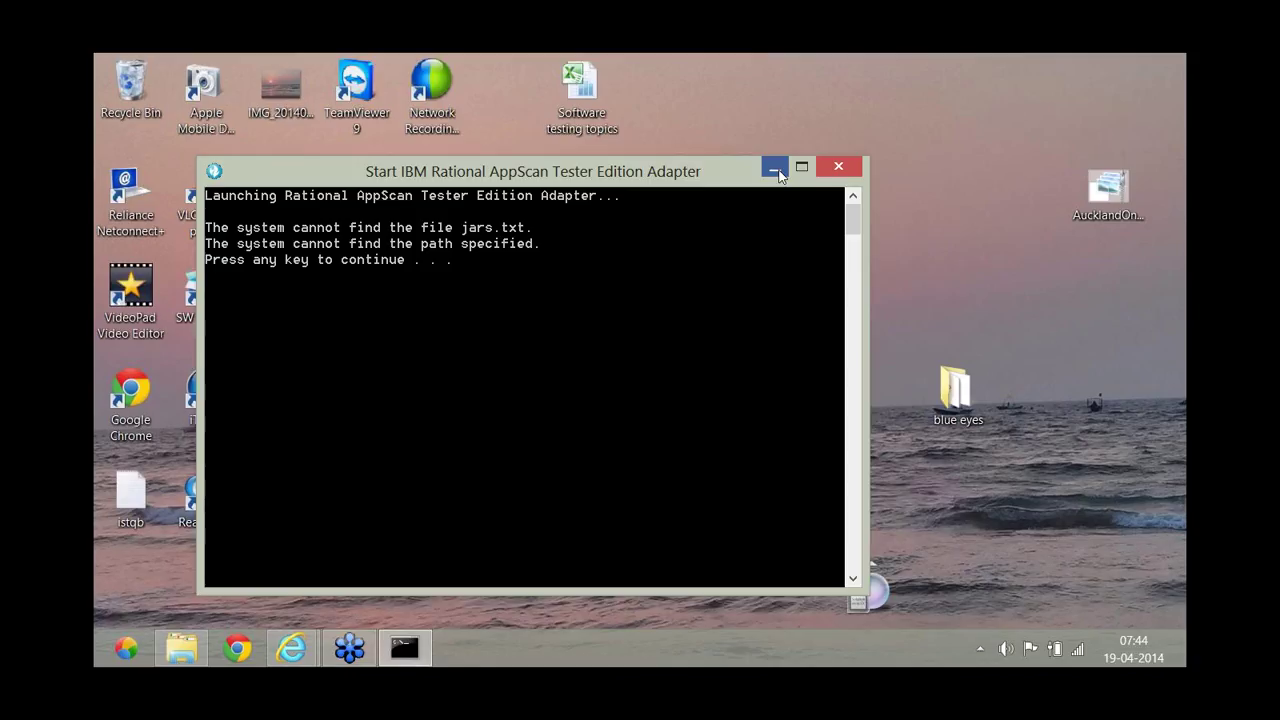
click(776, 168)
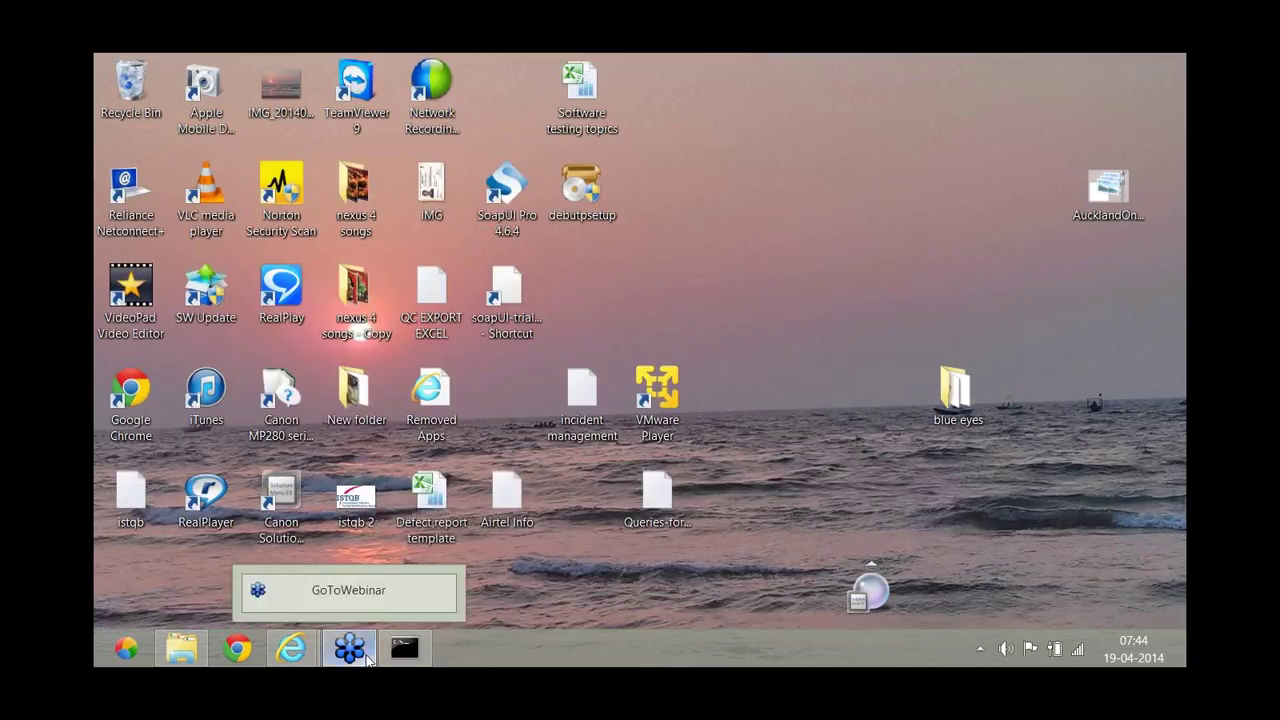
click(368, 660)
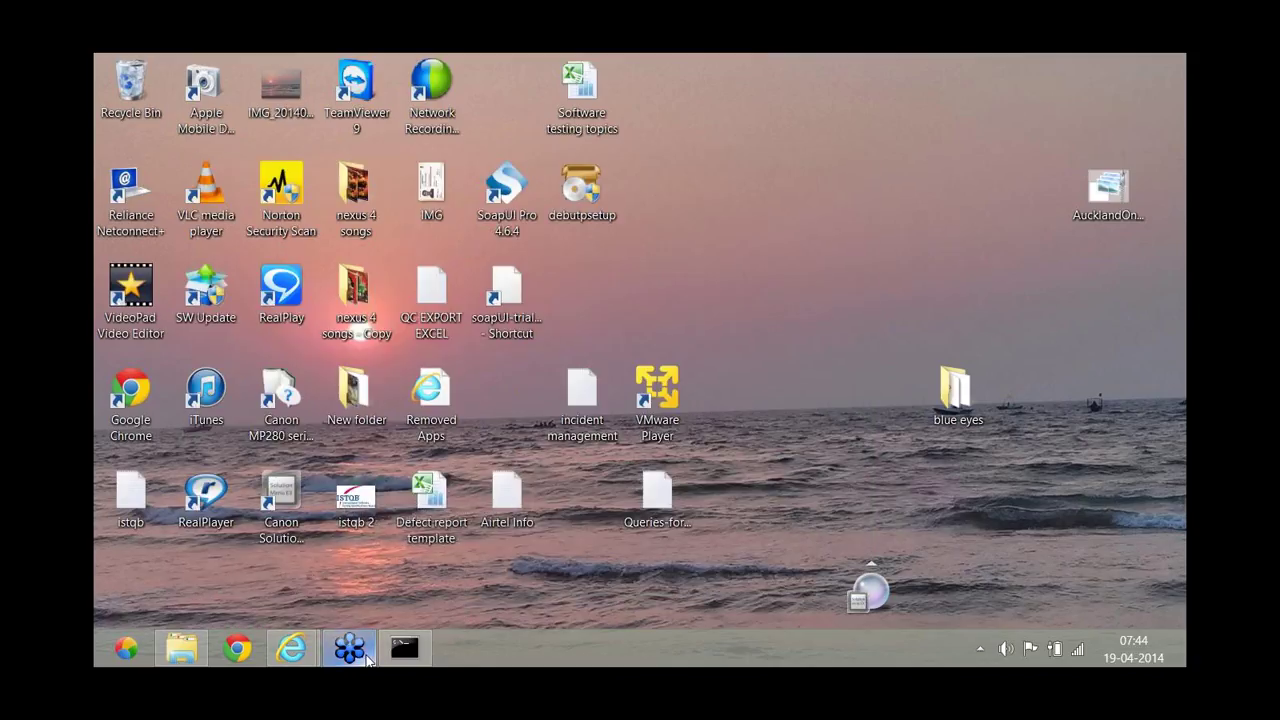
click(368, 660)
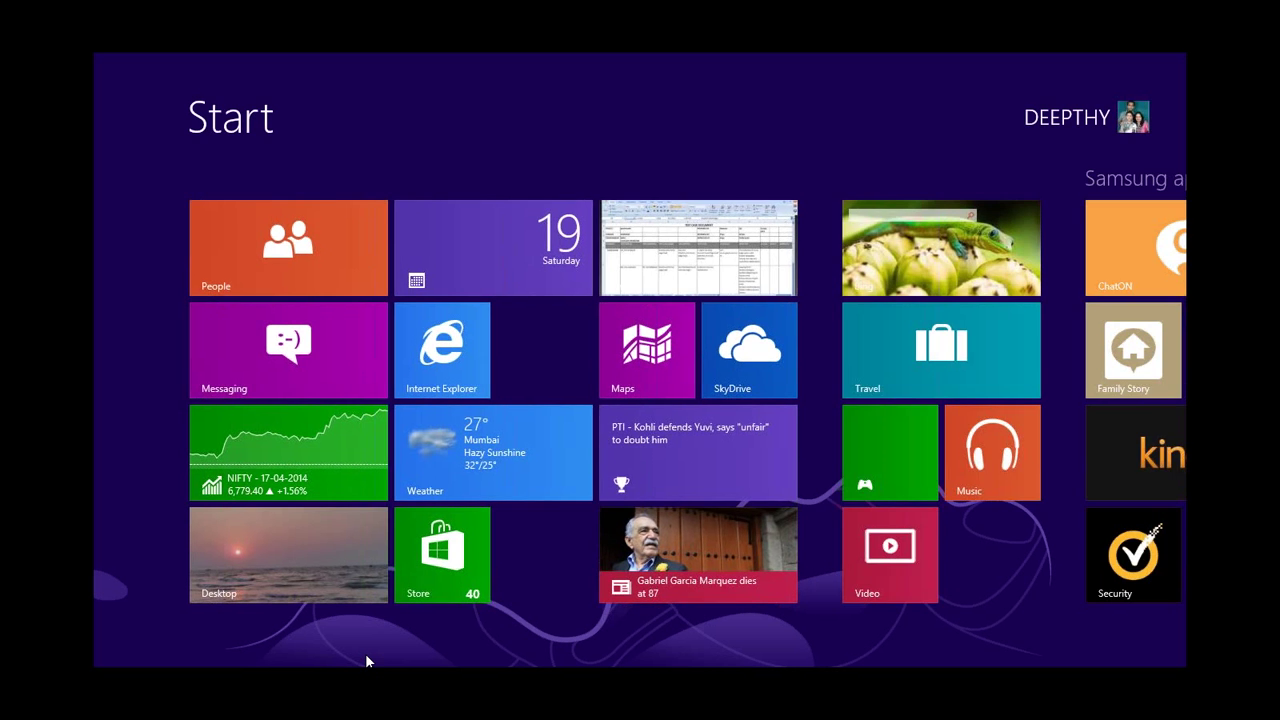
Clear the stray 'DE' search text and search the Start screen apps for 'IB'.
text(DE)
key(BackSpace)
key(BackSpace)
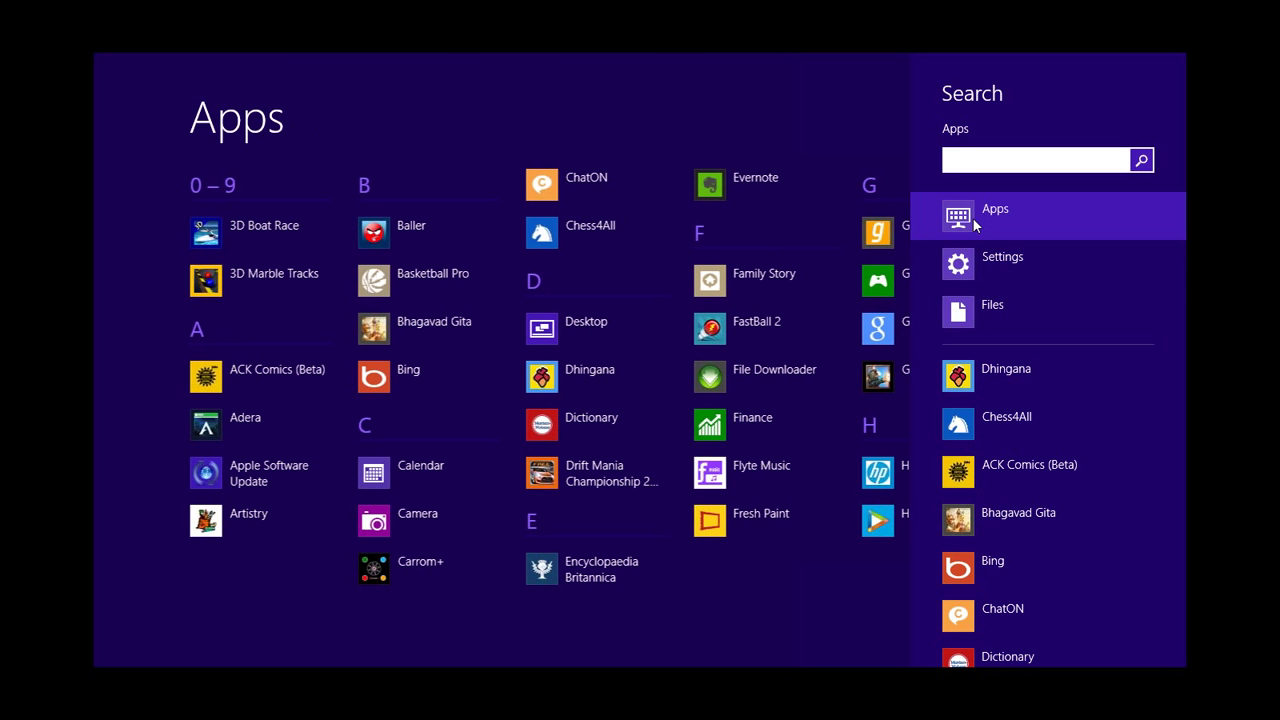
text(IB)
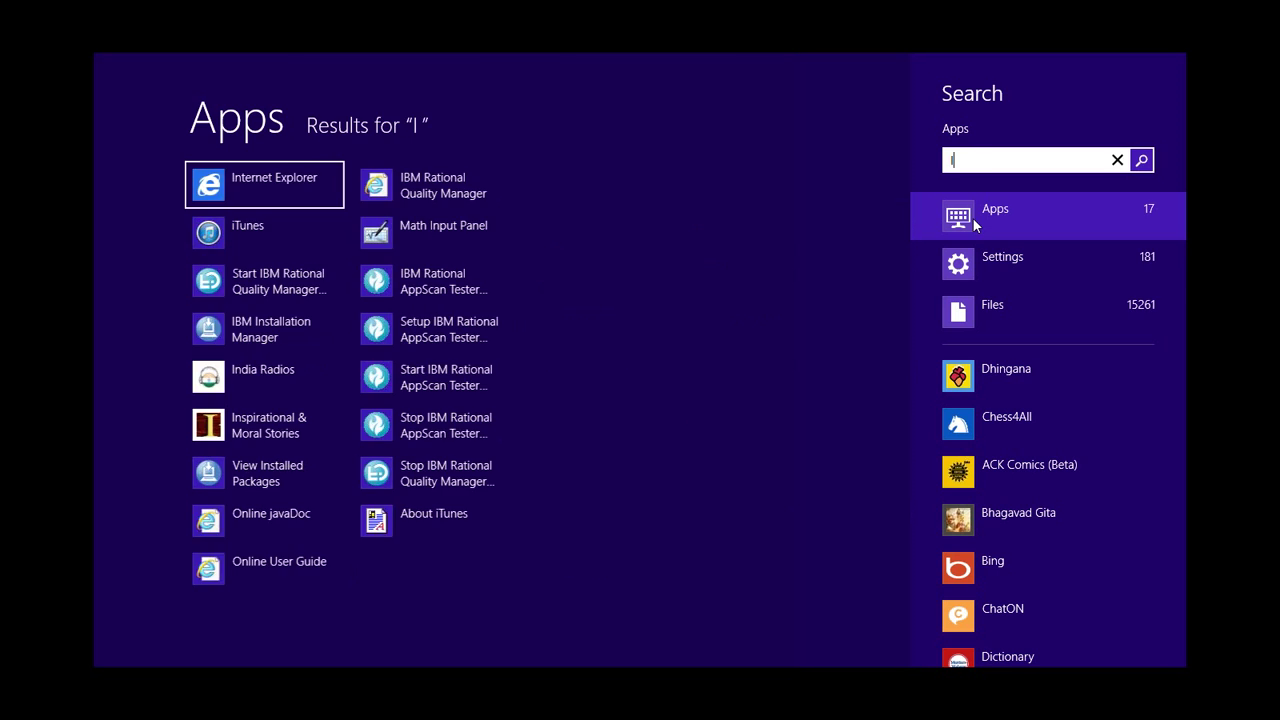